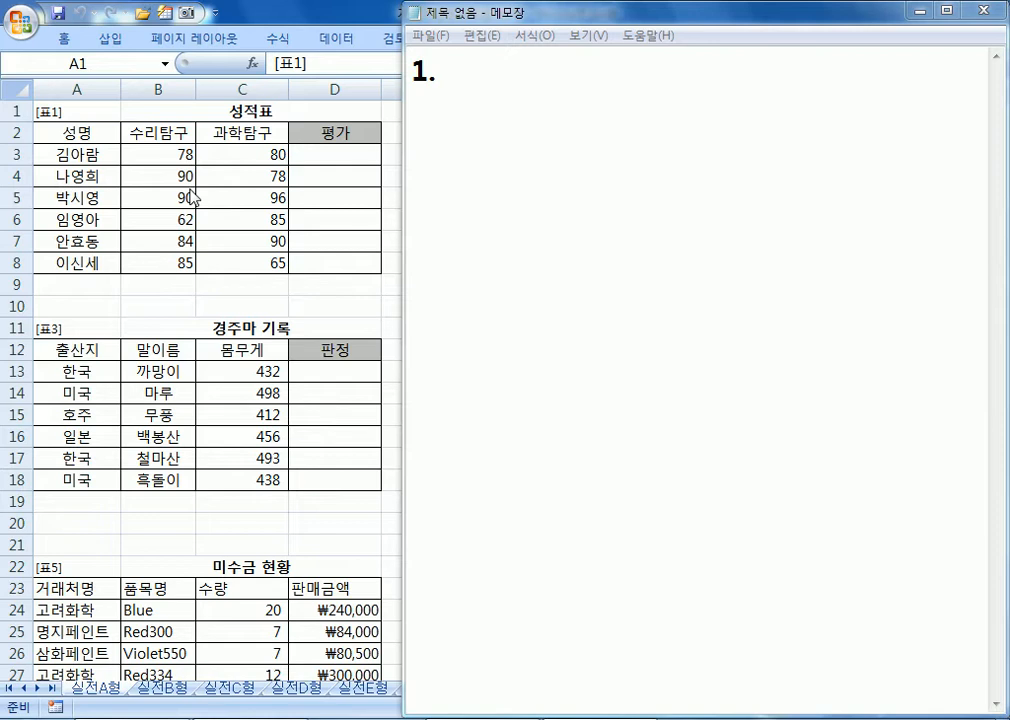
- After "1.", write the first condition of the exercise: "수리탐구(B3:B8)가 수리탐구의 평균 이상"
{"action": "left_click", "coordinate": [579, 93]}
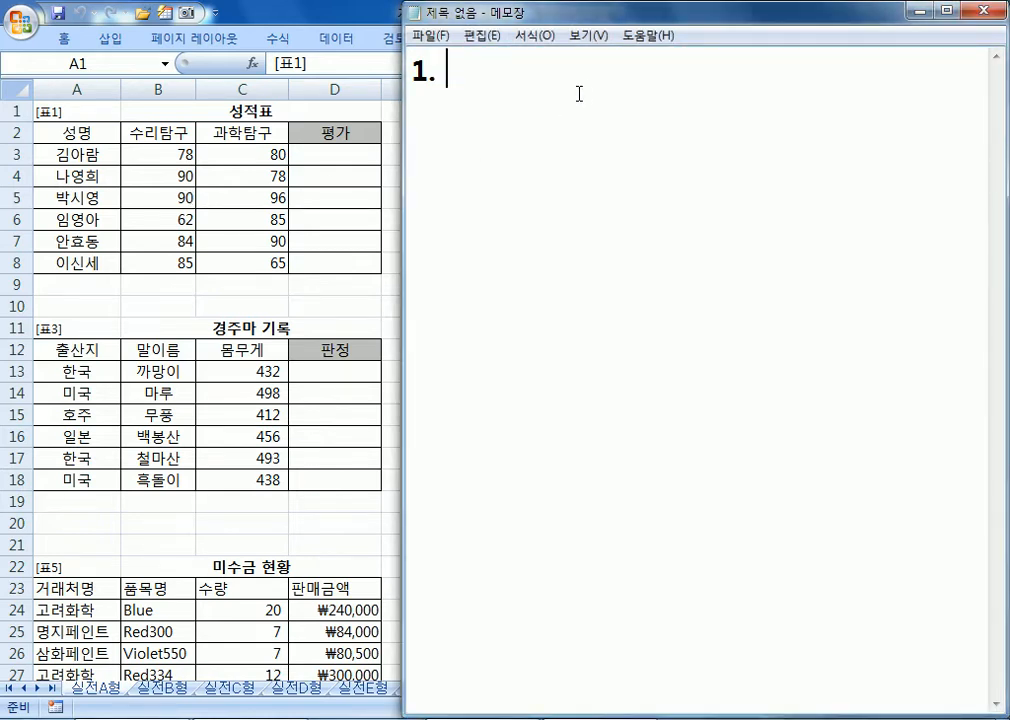
{"action": "type", "text": "TM"}
{"action": "key", "text": "BackSpace"}
{"action": "key", "text": "BackSpace"}
{"action": "key", "text": "Hangul"}
{"action": "type", "text": "ㅅㅜ리타"}
{"action": "type", "text": "ㅁ구("}
{"action": "type", "text": "B3:B"}
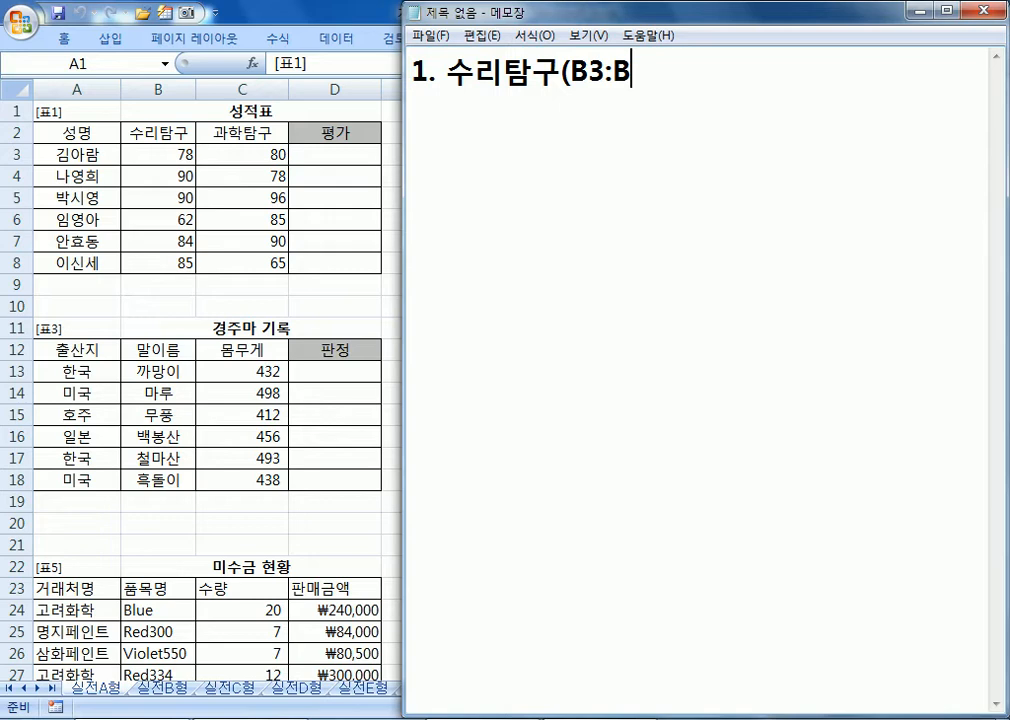
{"action": "type", "text": "8)가 "}
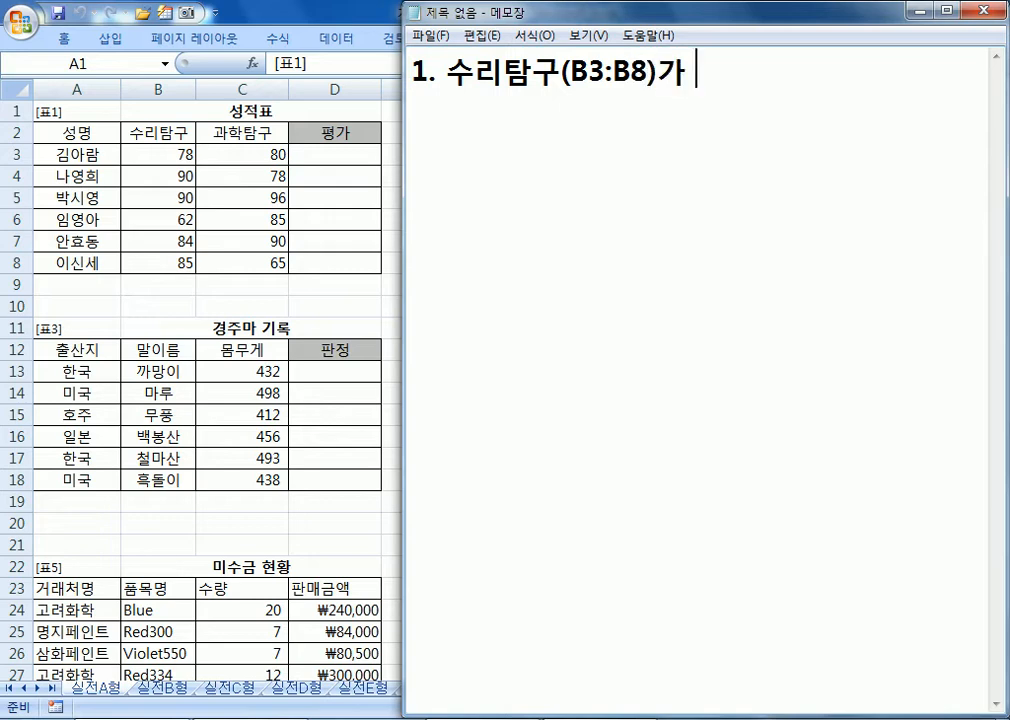
{"action": "type", "text": "수리탐구"}
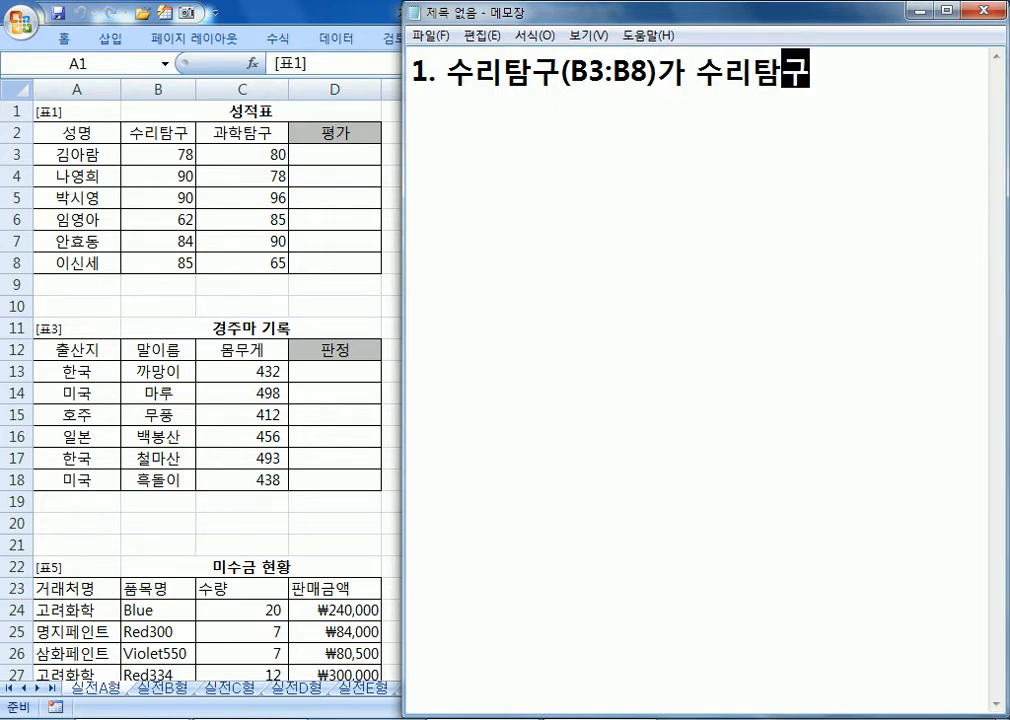
{"action": "type", "text": "의 ㅍ평균 이상"}
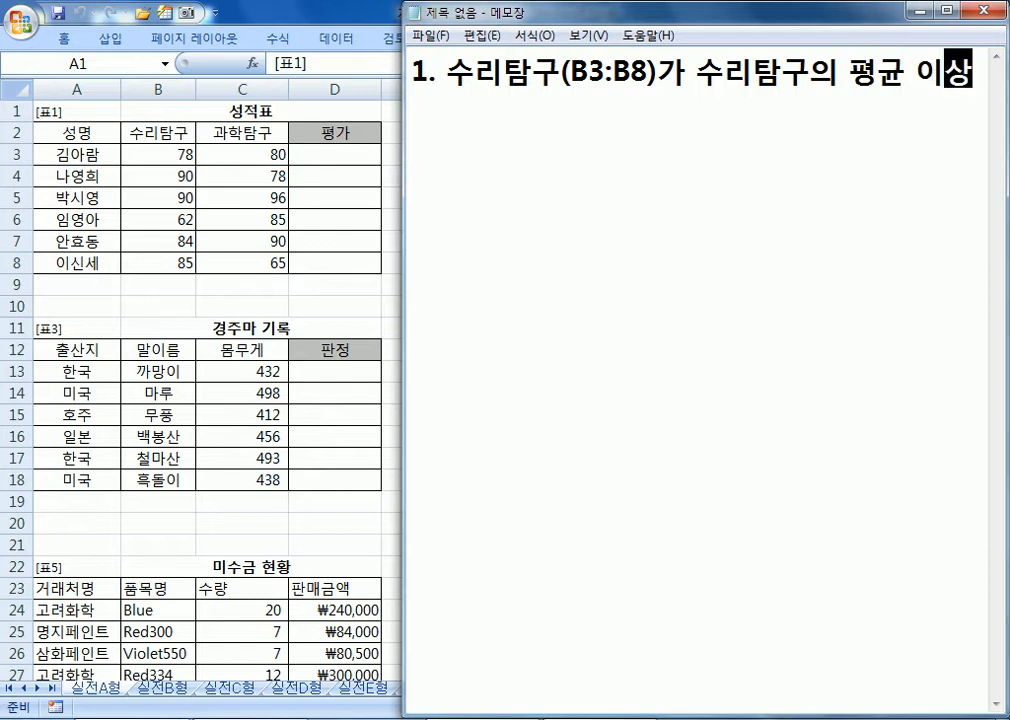
- Continue the exercise text with the second condition: "이고, 과학탐구(C3:C8)가 과학탐구의 평균 이상이면"
{"action": "type", "text": " 이고, 과학ㅌ"}
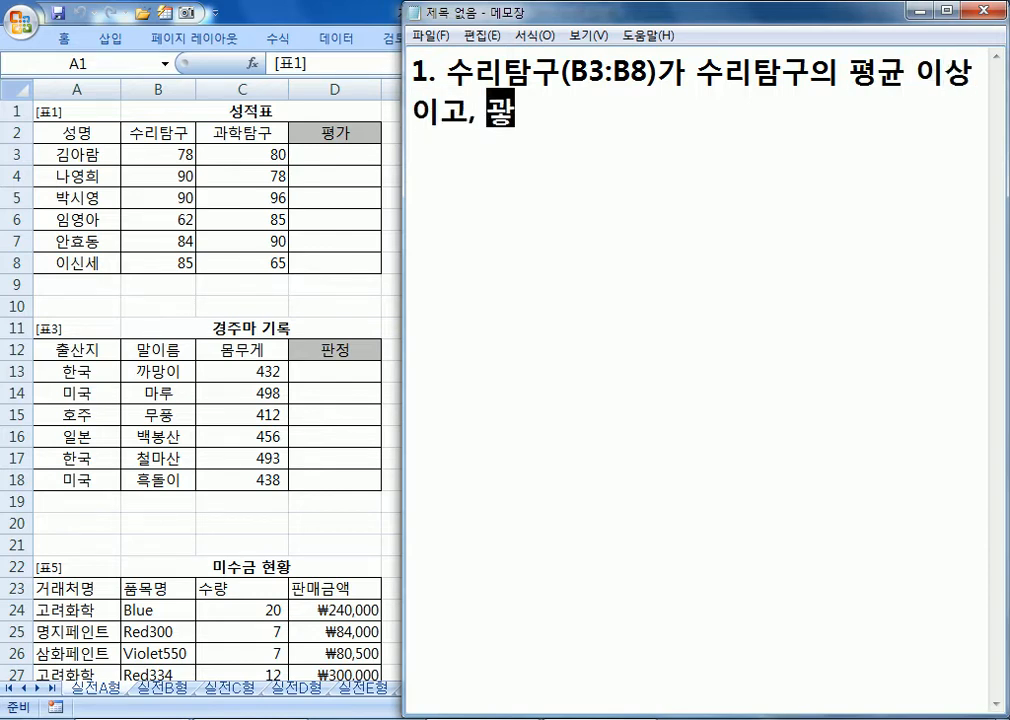
{"action": "type", "text": "탐구(C3"}
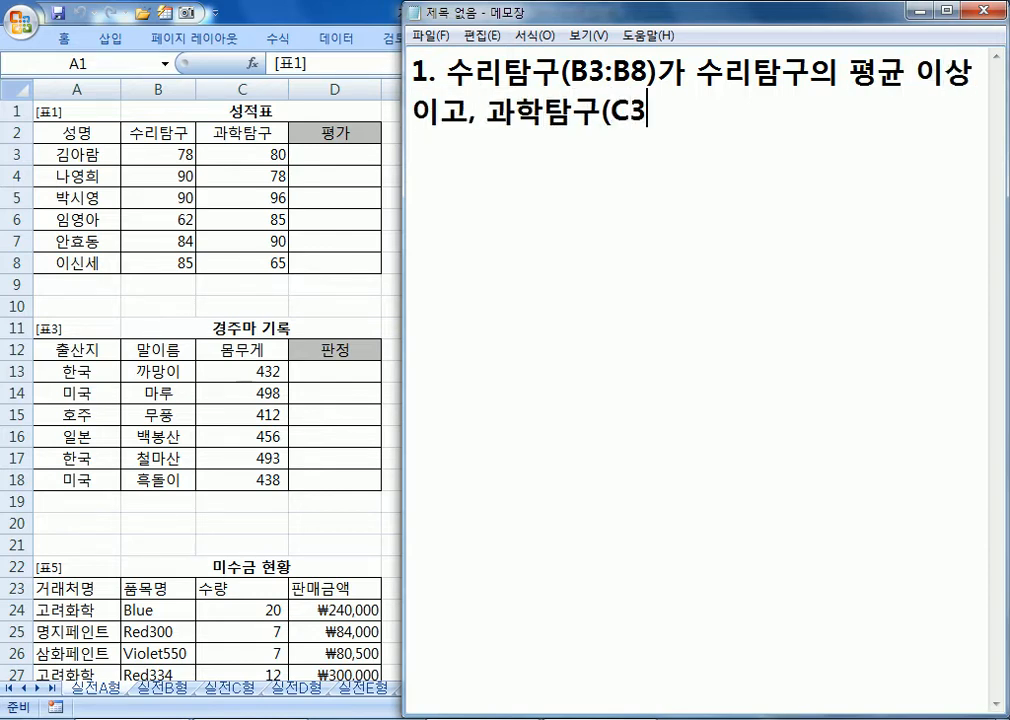
{"action": "type", "text": ":C8)("}
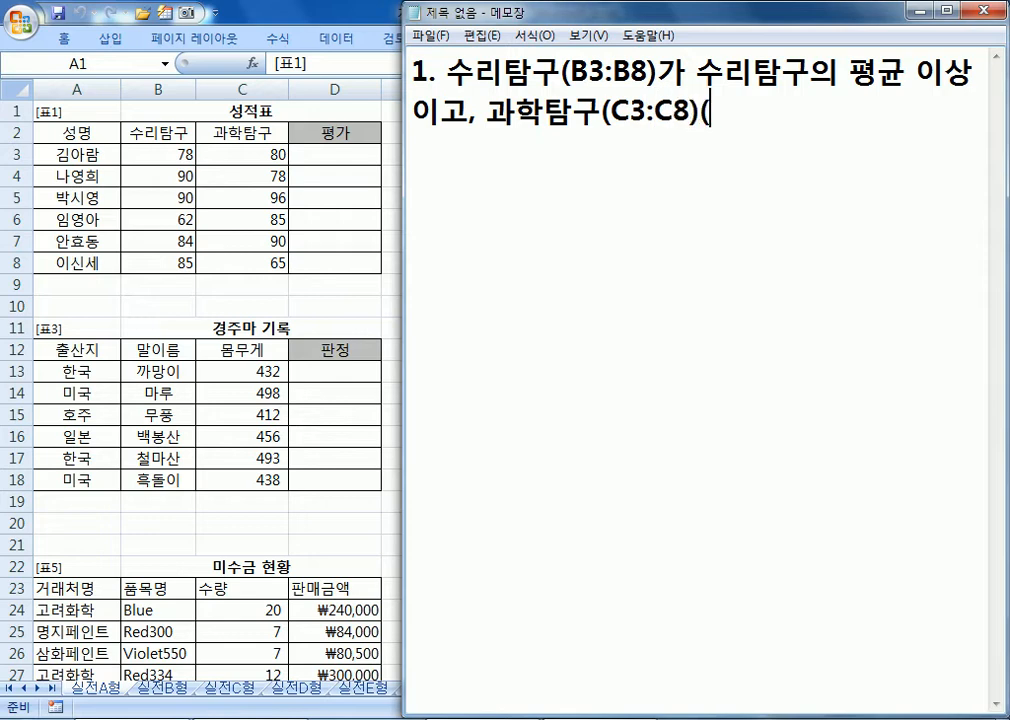
{"action": "type", "text": "가 과학"}
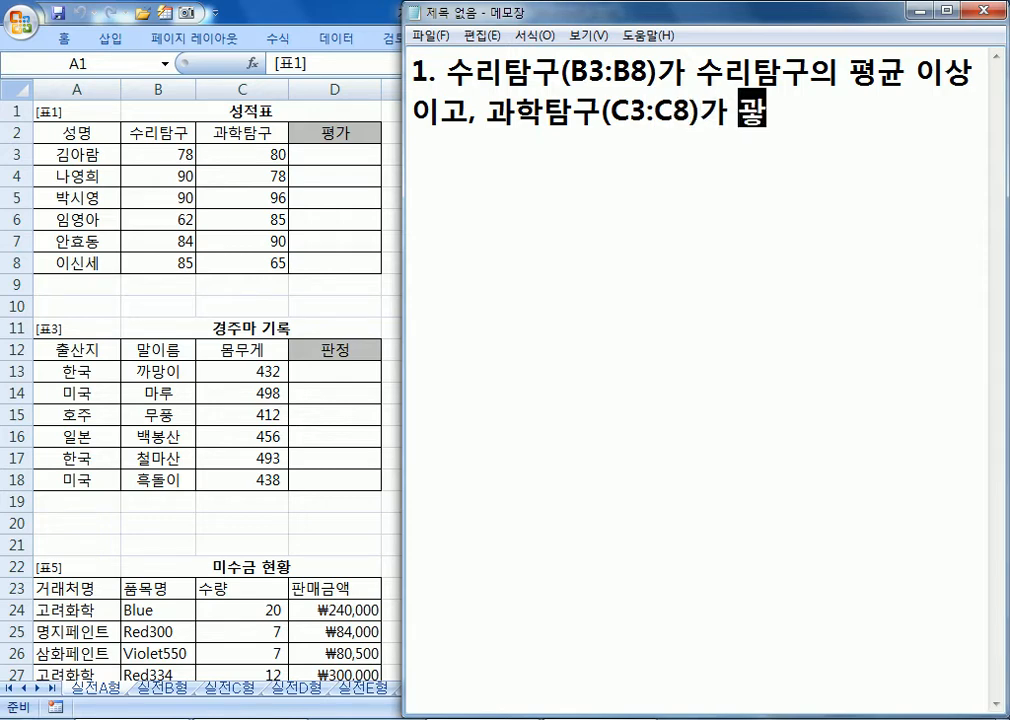
{"action": "type", "text": "탐구의 표 ㅋㅇ"}
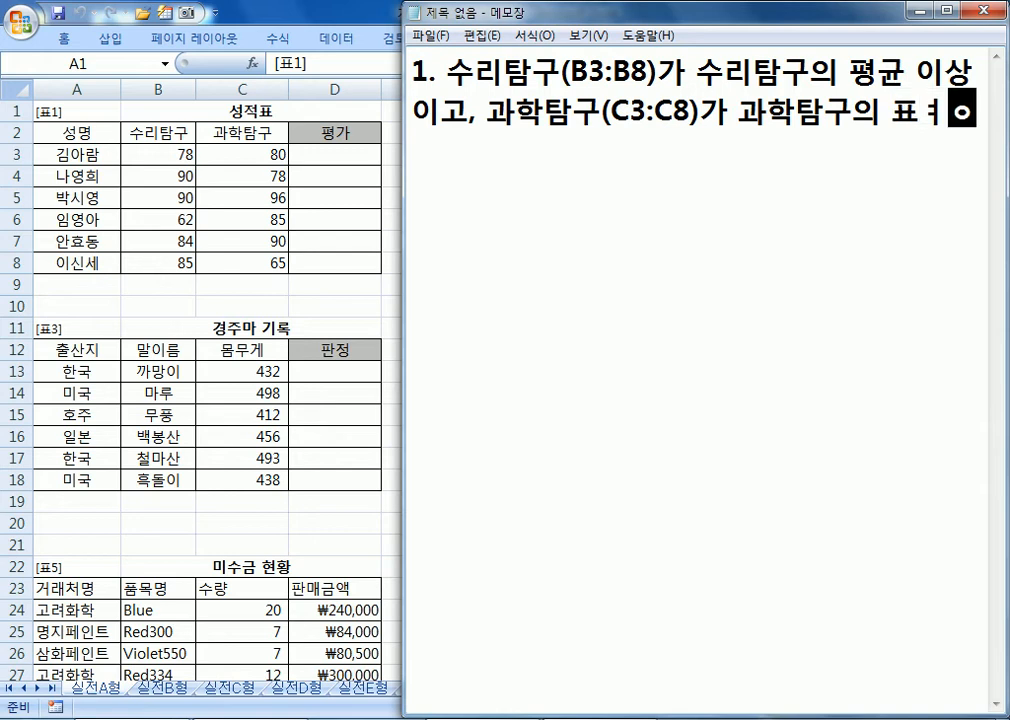
{"action": "key", "text": "BackSpace"}
{"action": "key", "text": "BackSpace"}
{"action": "key", "text": "BackSpace"}
{"action": "type", "text": "평균"}
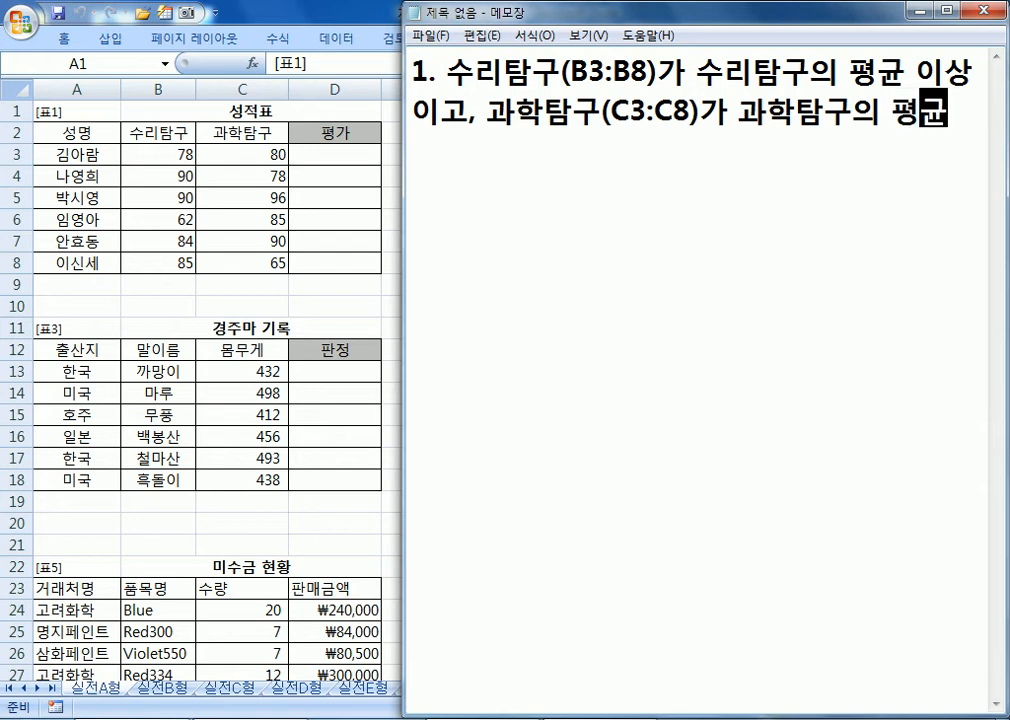
{"action": "type", "text": " 잇상이면 "}
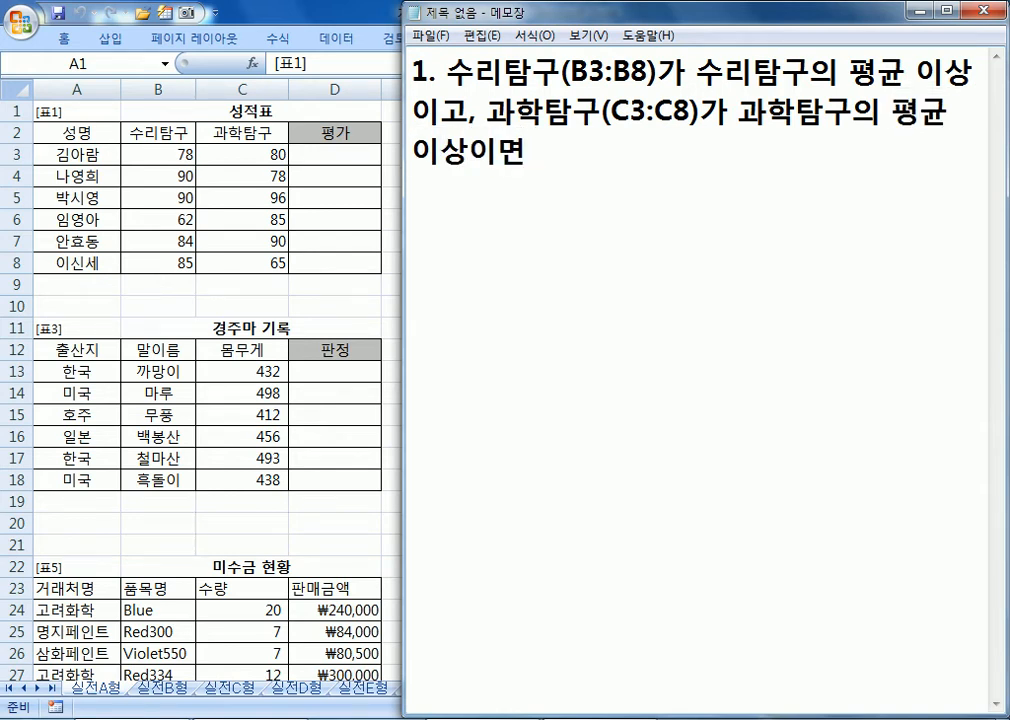
- Finish the exercise sentence with the outcomes "우수" 그렇지 않으면 공백, and start a new line
{"action": "type", "text": "\"ㅇ우수\" 그러"}
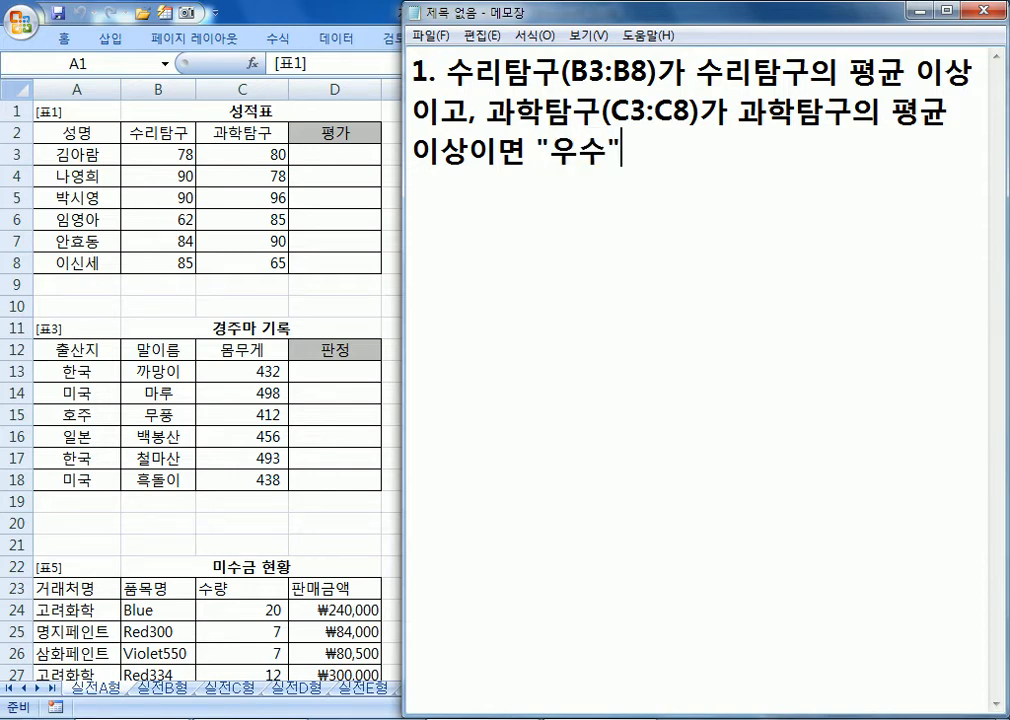
{"action": "type", "text": "렇지 ㅇ낳"}
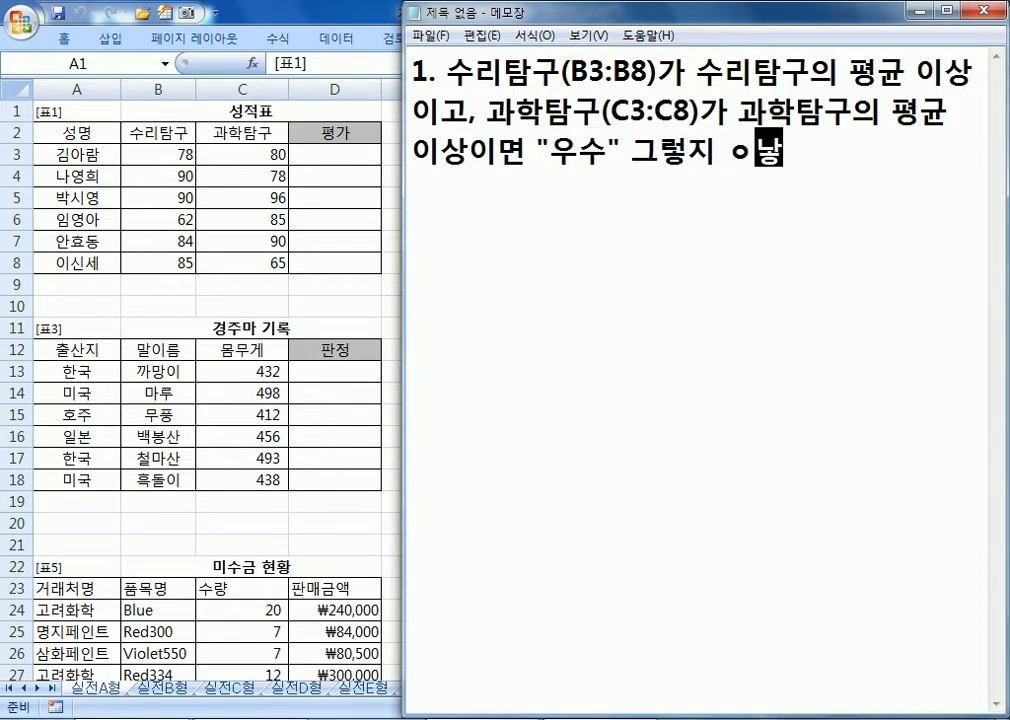
{"action": "key", "text": "BackSpace"}
{"action": "key", "text": "BackSpace"}
{"action": "type", "text": "않"}
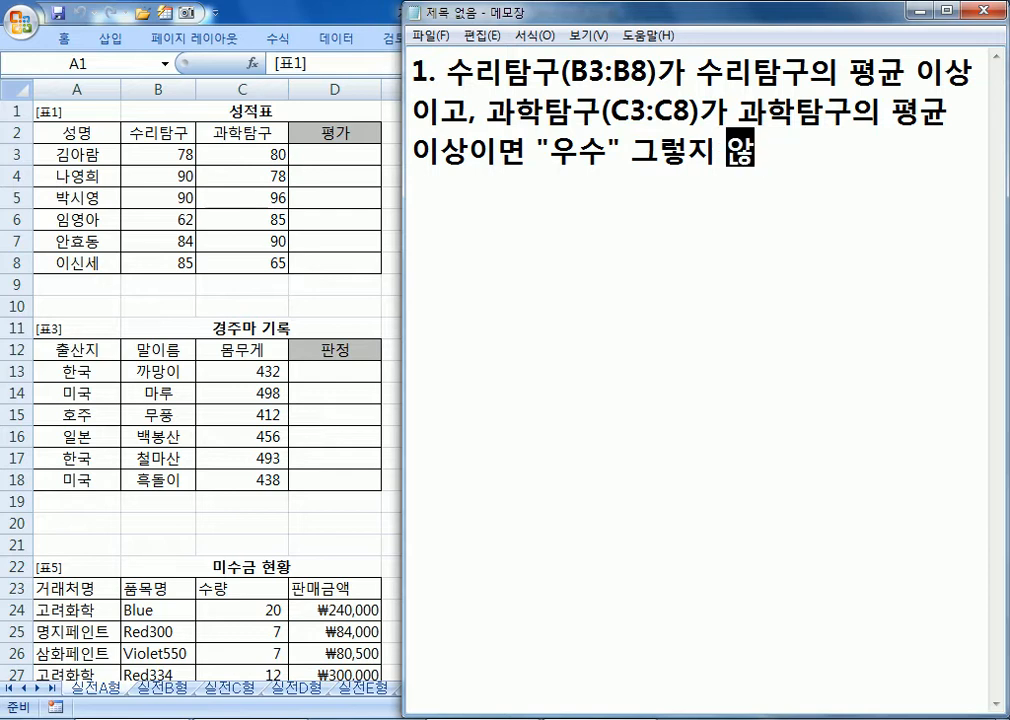
{"action": "type", "text": "으면 고애"}
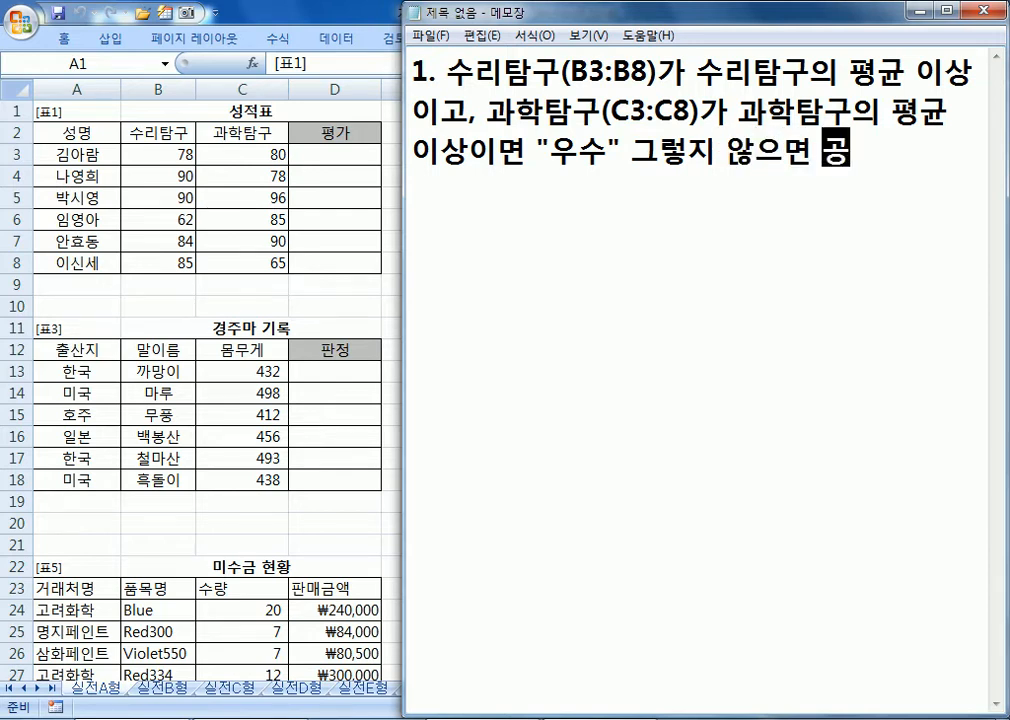
{"action": "key", "text": "BackSpace"}
{"action": "key", "text": "BackSpace"}
{"action": "type", "text": "ㅇ백"}
{"action": "key", "text": "Return"}
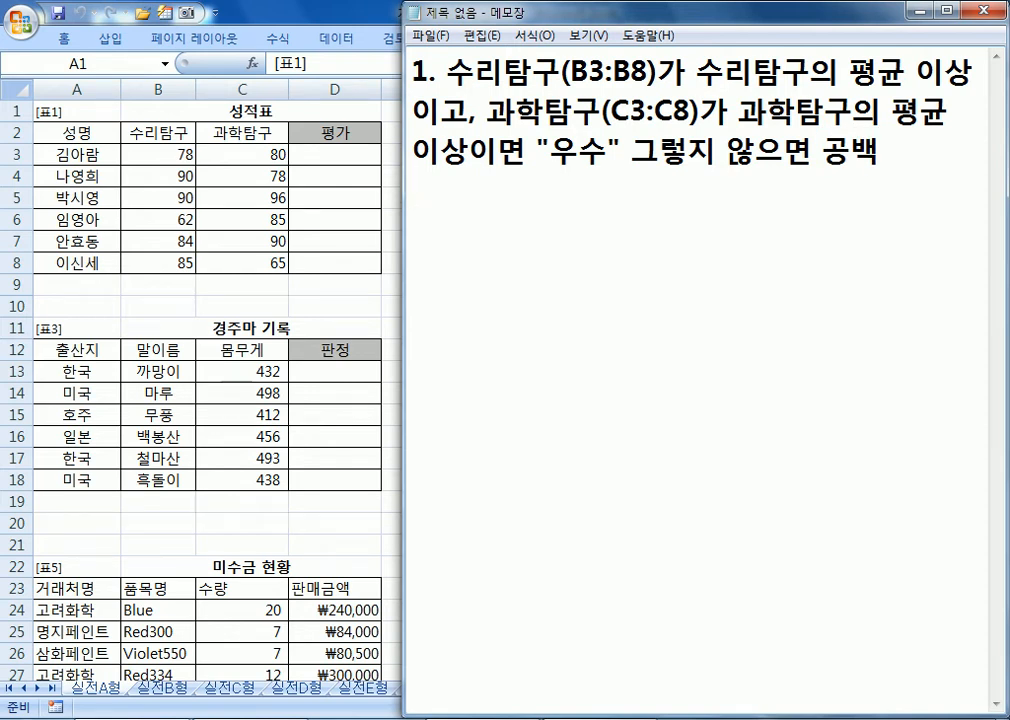
- Begin a formula line with =IF and insert the function list "IF, AND, AVERAGE" on a line above it
{"action": "type", "text": "=IF"}
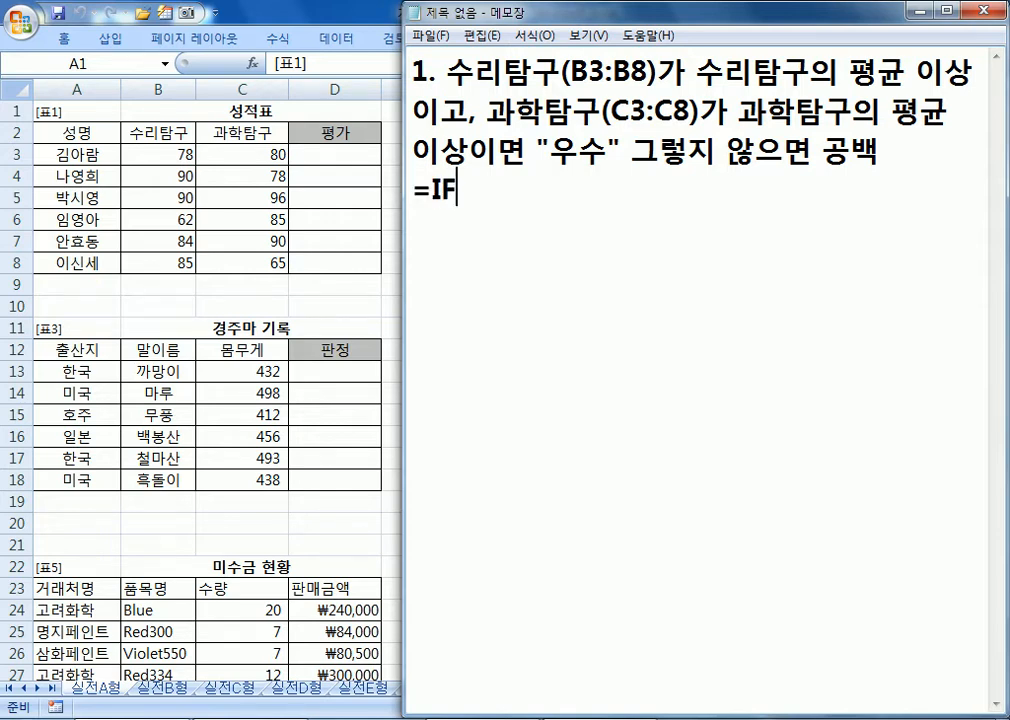
{"action": "key", "text": "Up"}
{"action": "key", "text": "End"}
{"action": "key", "text": "Return"}
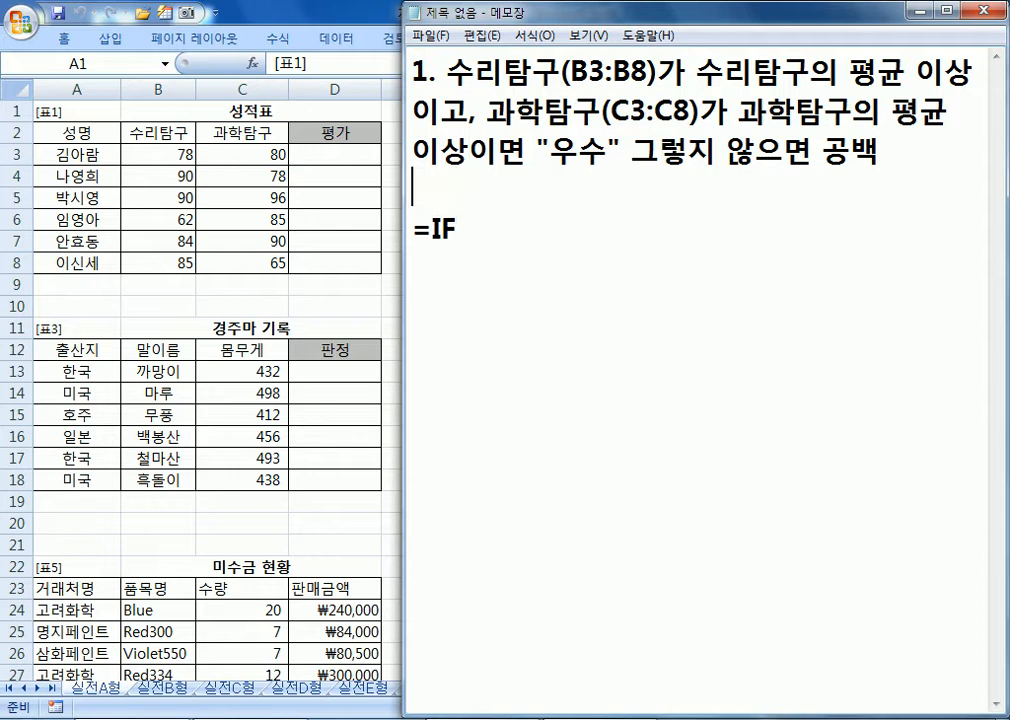
{"action": "type", "text": "IF, AND, AVERAGE"}
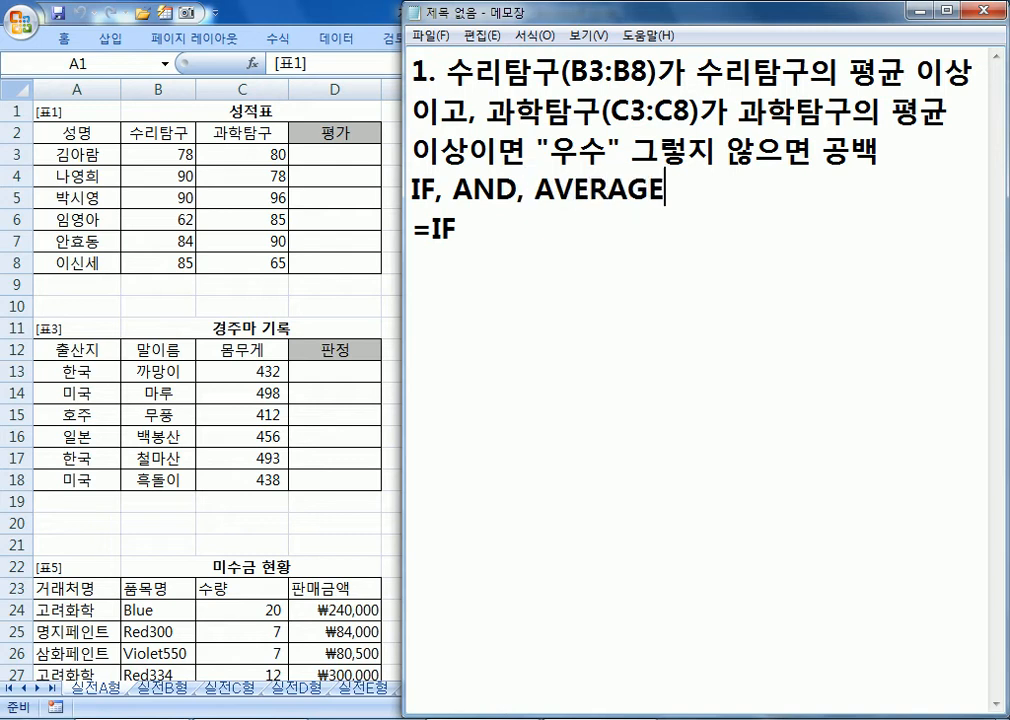
- Extend the =IF formula with the first AND condition: (AND(수리탐구>=AVERAGE(수리탐구),
{"action": "key", "text": "Down"}
{"action": "type", "text": "(AND("}
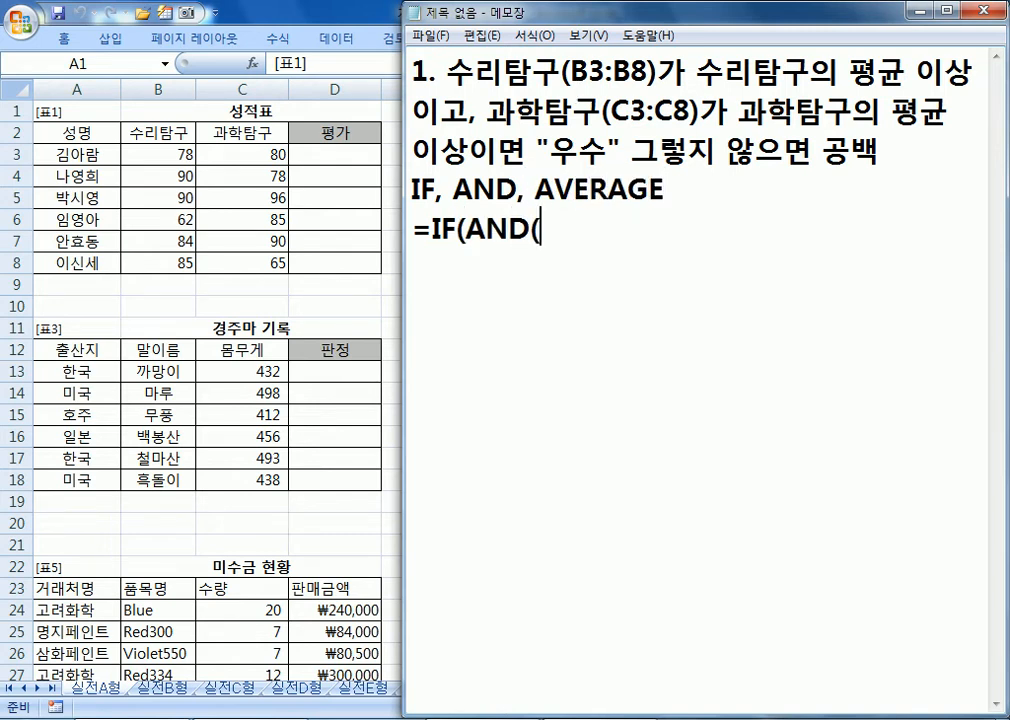
{"action": "type", "text": "수리탐구>"}
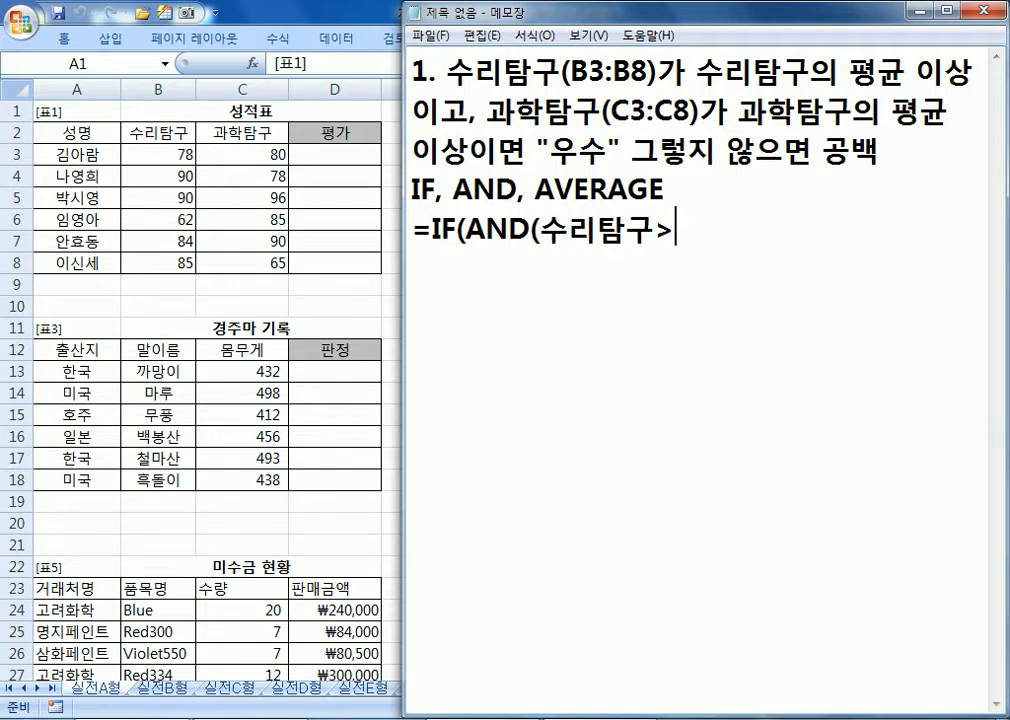
{"action": "type", "text": "=AVEA"}
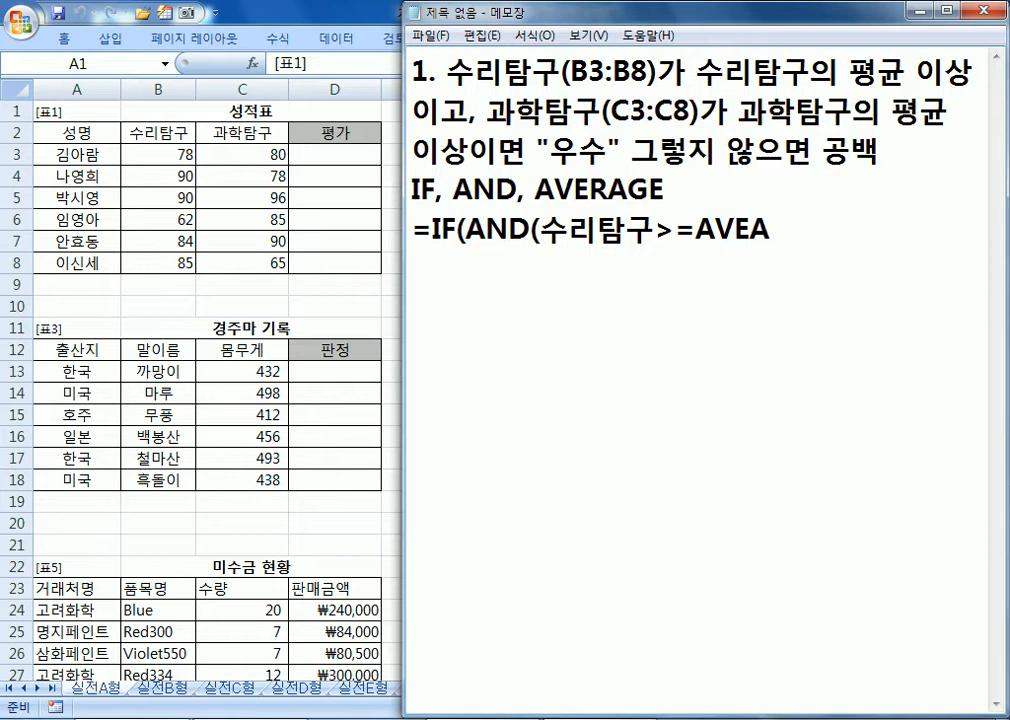
{"action": "key", "text": "BackSpace"}
{"action": "type", "text": "RAGE("}
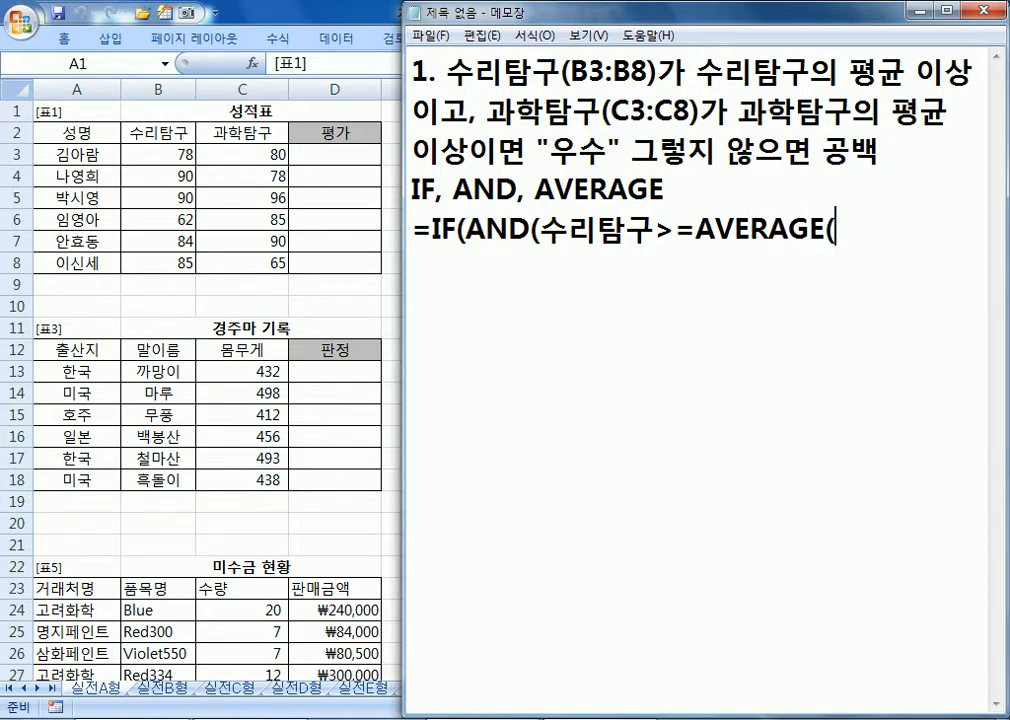
{"action": "type", "text": "수리탐"}
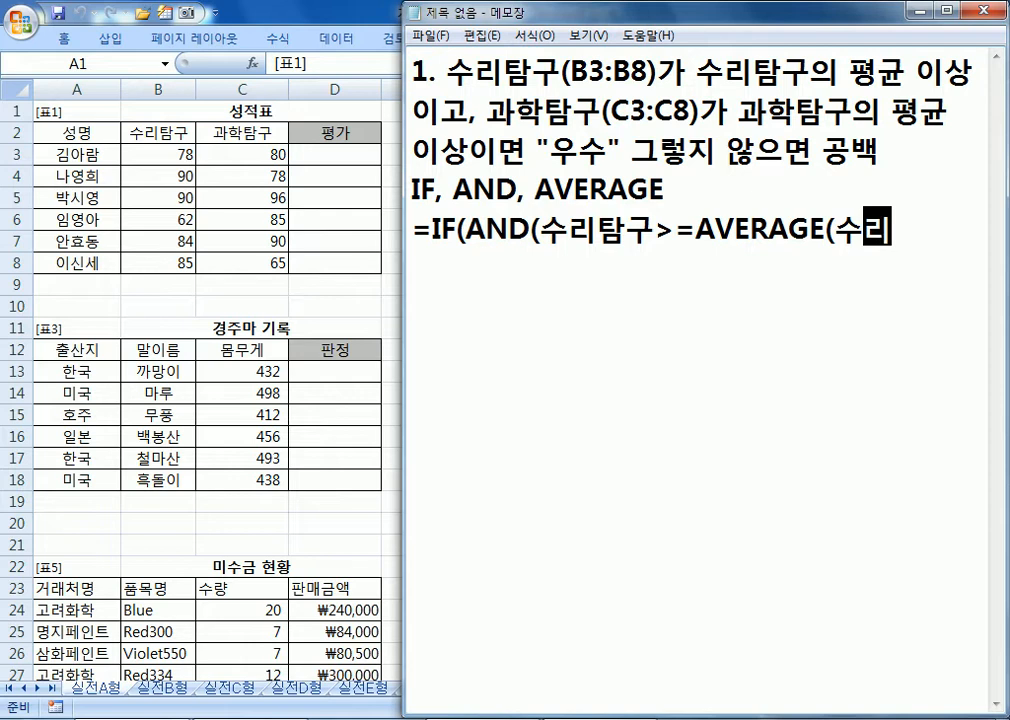
{"action": "key", "text": "BackSpace"}
{"action": "key", "text": "BackSpace"}
{"action": "type", "text": "탐구"}
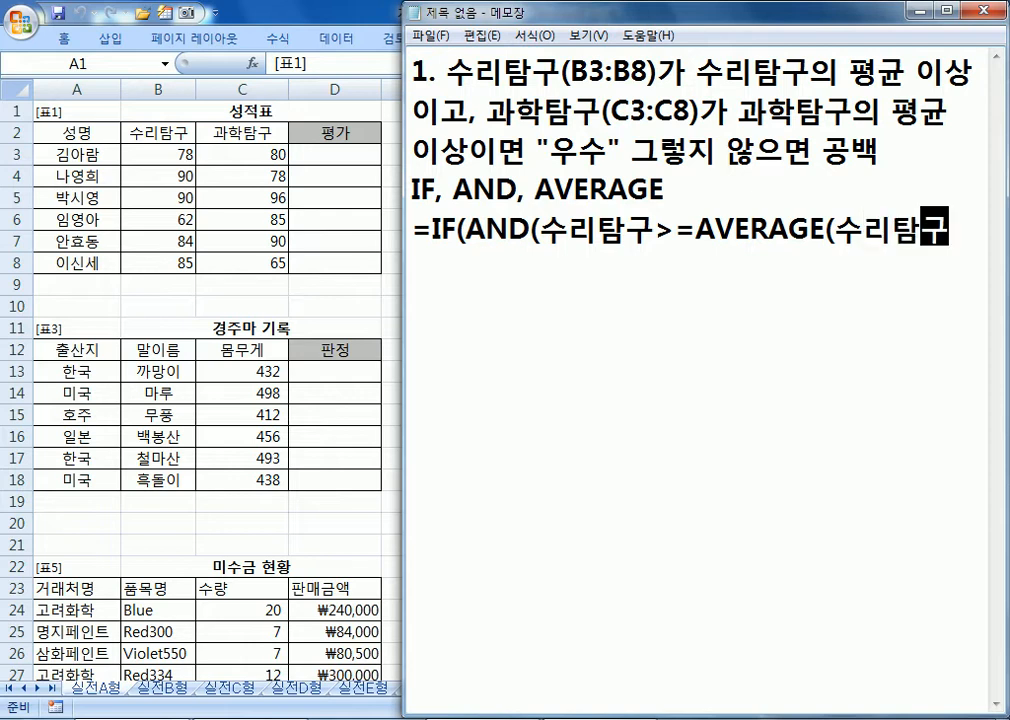
{"action": "type", "text": "), "}
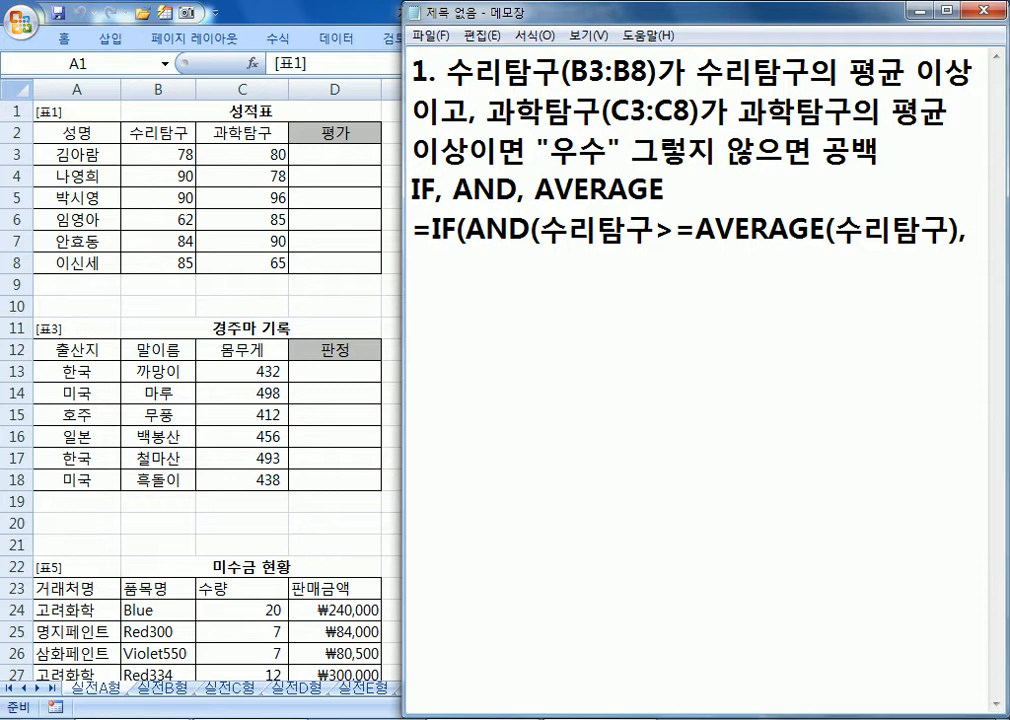
- Complete the formula with the second condition and results: 과학탐구>=AVERAGE(과학탐구)), "우수", ""))
{"action": "type", "text": "과학탐구("}
{"action": "key", "text": "BackSpace"}
{"action": "type", "text": ">=AVERAGE(과학탐구)"}
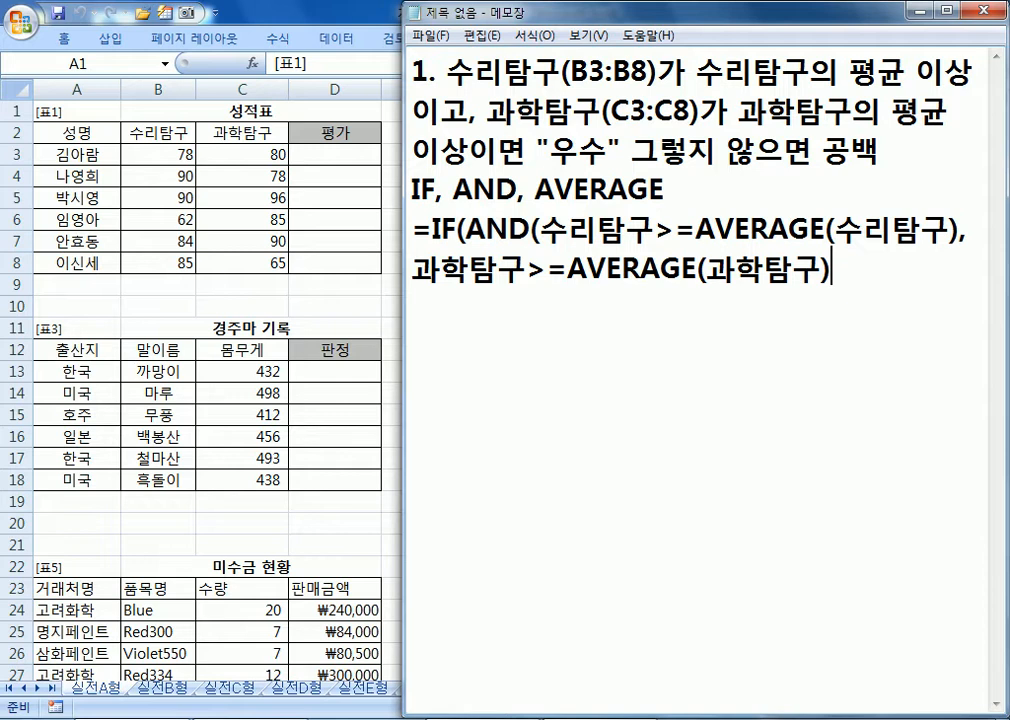
{"action": "type", "text": "),"}
{"action": "key", "text": "BackSpace"}
{"action": "key", "text": "BackSpace"}
{"action": "key", "text": "BackSpace"}
{"action": "type", "text": ")("}
{"action": "key", "text": "BackSpace"}
{"action": "type", "text": ", \"우수\", \"\"("}
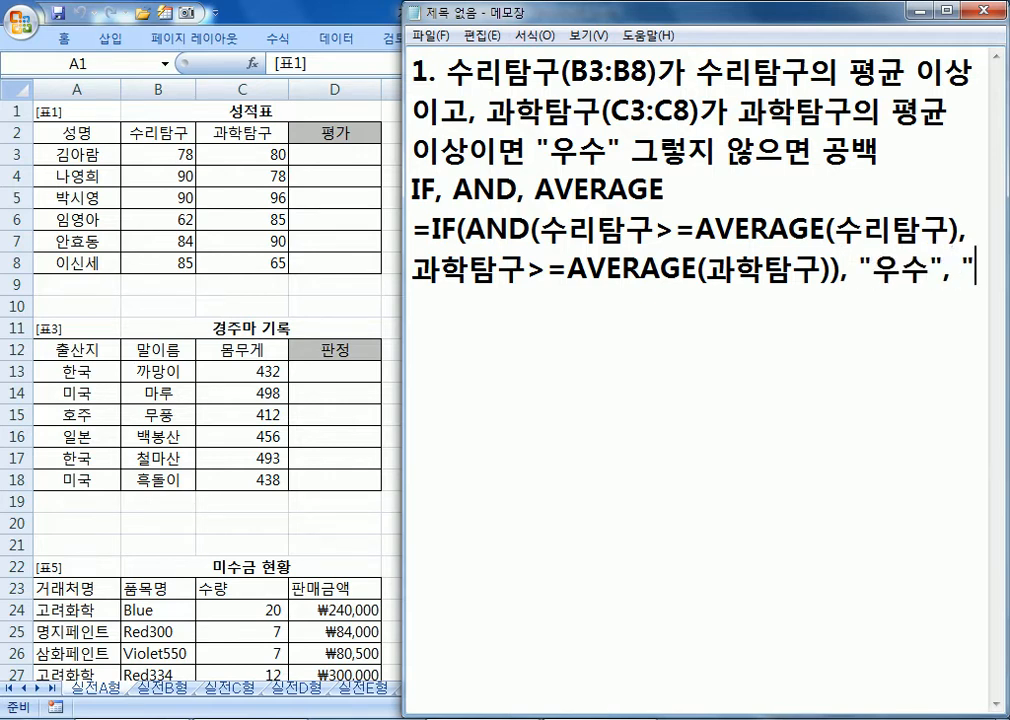
{"action": "key", "text": "BackSpace"}
{"action": "type", "text": "))"}
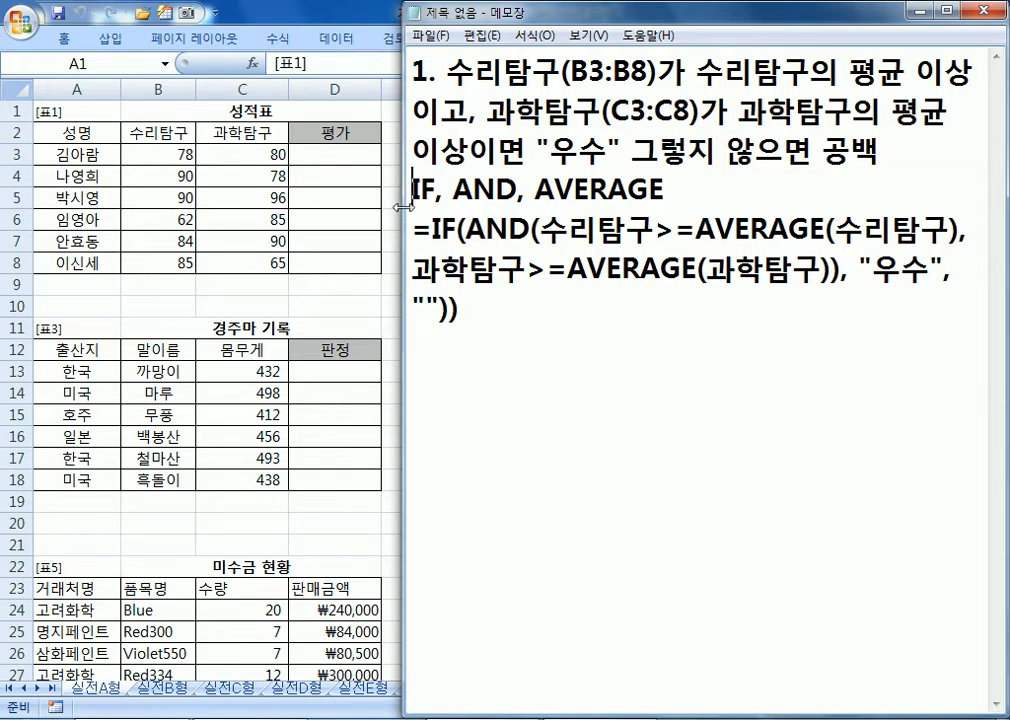
- Widen the notes window slightly and duplicate the whole IF formula on the line below it
{"action": "left_click_drag", "start_coordinate": [403, 208], "coordinate": [379, 205]}
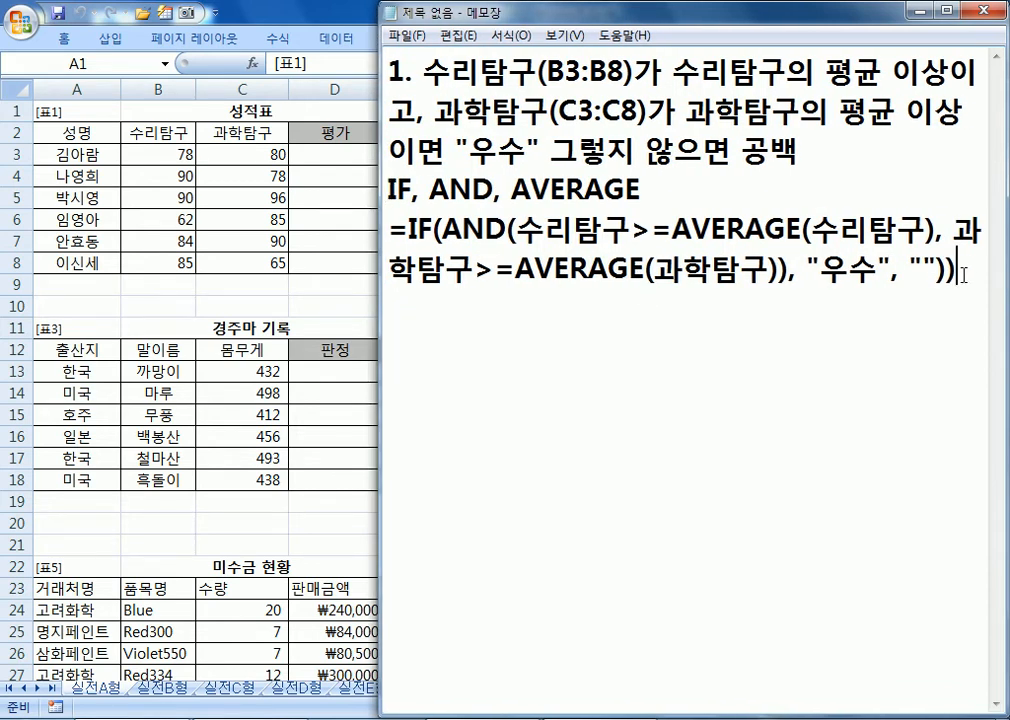
{"action": "left_click", "coordinate": [390, 230]}
{"action": "key", "text": "Return"}
{"action": "key", "text": "Return"}
{"action": "key", "text": "BackSpace"}
{"action": "key", "text": "BackSpace"}
{"action": "key", "text": "ctrl+End"}
{"action": "left_click_drag", "start_coordinate": [390, 228], "coordinate": [400, 300]}
{"action": "key", "text": "ctrl+c"}
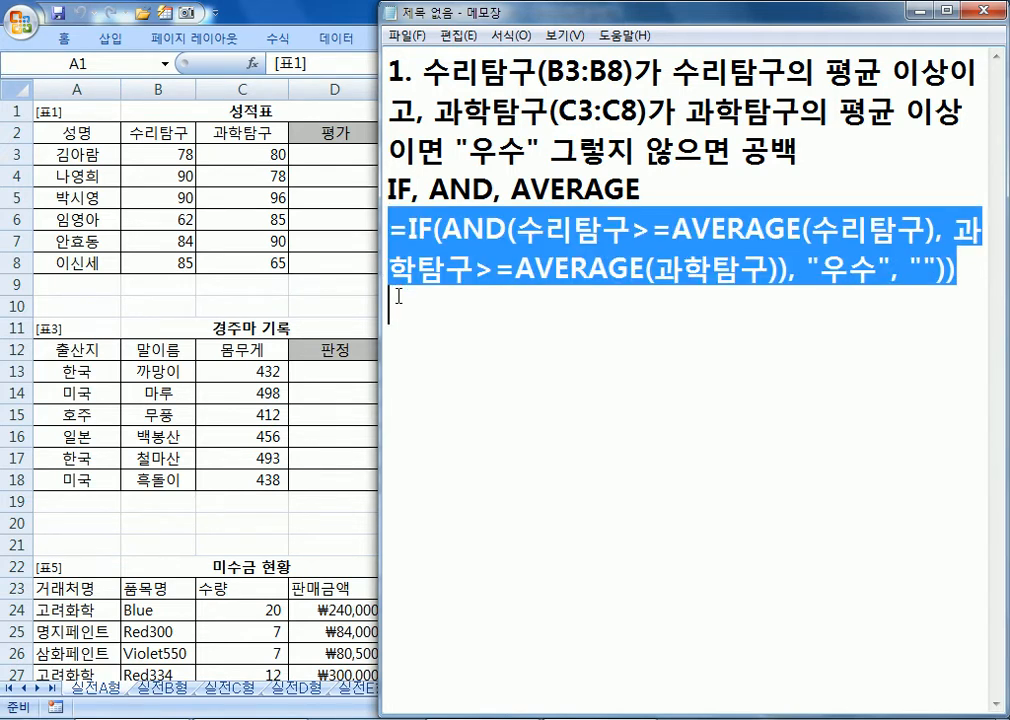
{"action": "left_click", "coordinate": [468, 329]}
{"action": "key", "text": "ctrl+v"}
- In the copied formula, replace the first 수리탐구 inside AND with the cell reference B3
{"action": "left_click_drag", "start_coordinate": [517, 308], "coordinate": [630, 310]}
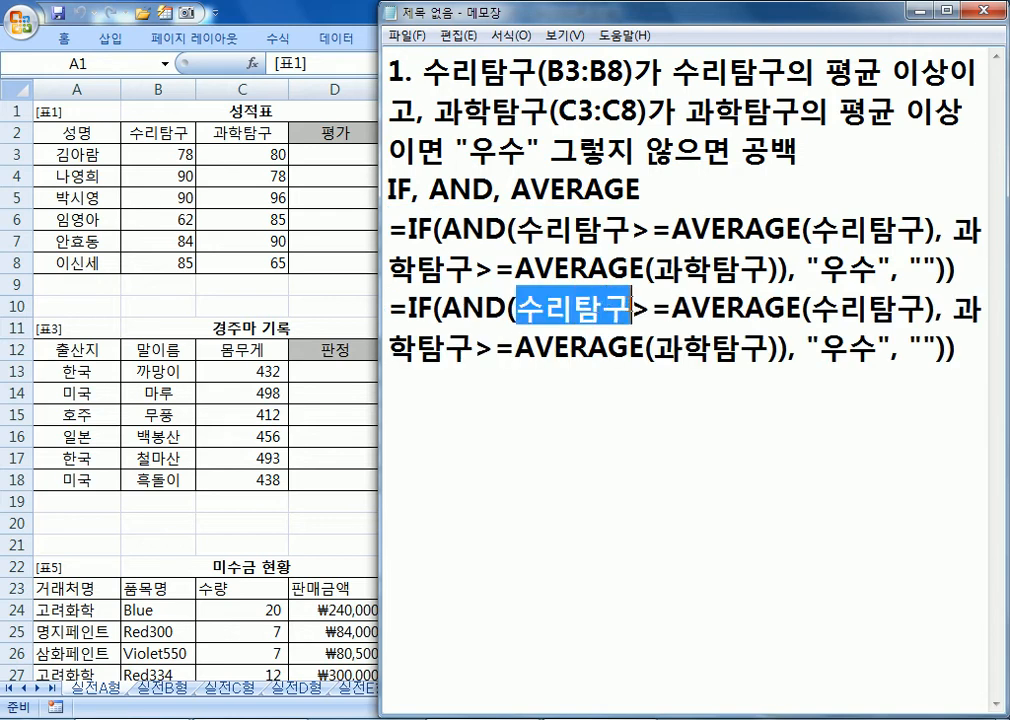
{"action": "type", "text": "V"}
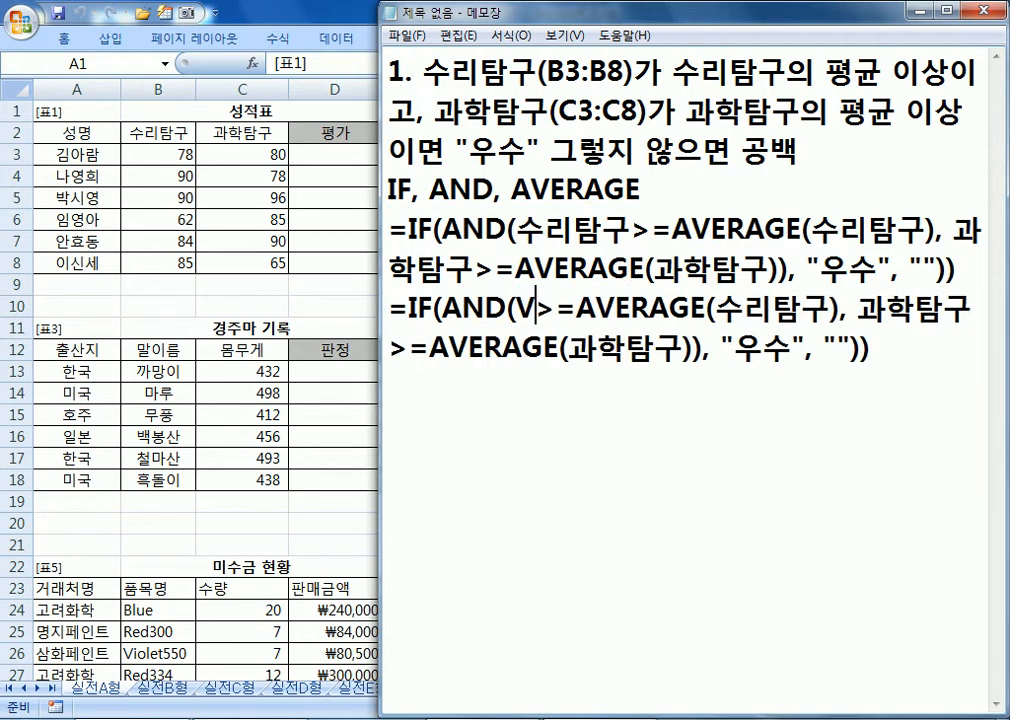
{"action": "key", "text": "BackSpace"}
{"action": "type", "text": "B3"}
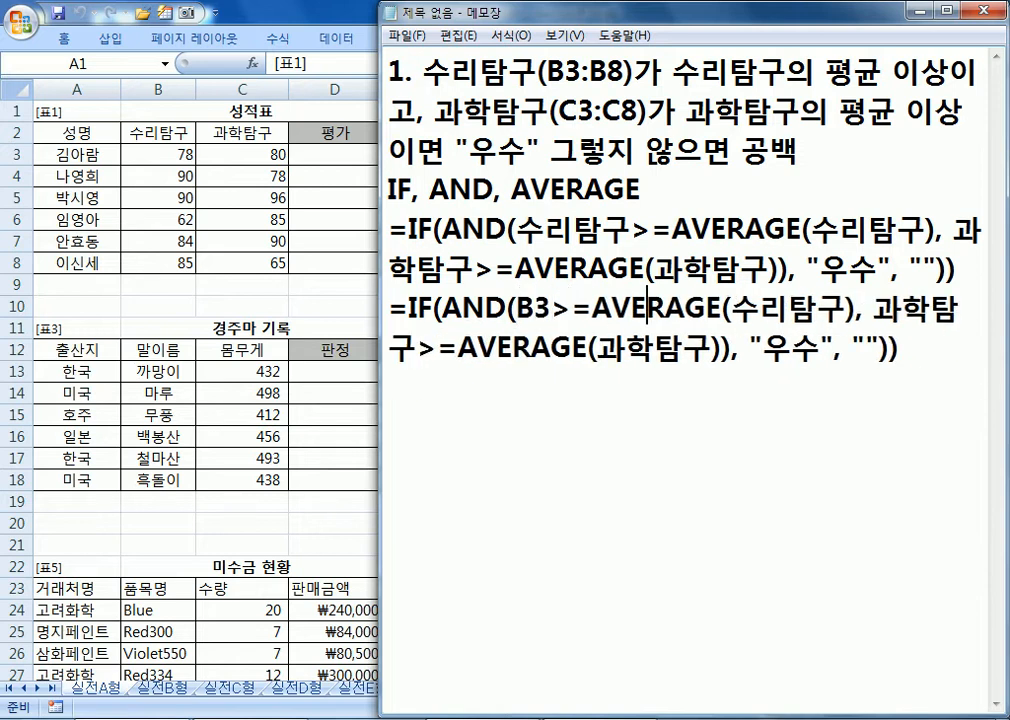
- In the copied formula, replace 수리탐구 inside the first AVERAGE with the range B3:B8
{"action": "left_click", "coordinate": [728, 307]}
{"action": "type", "text": "B3:B8"}
{"action": "key", "text": "Delete"}
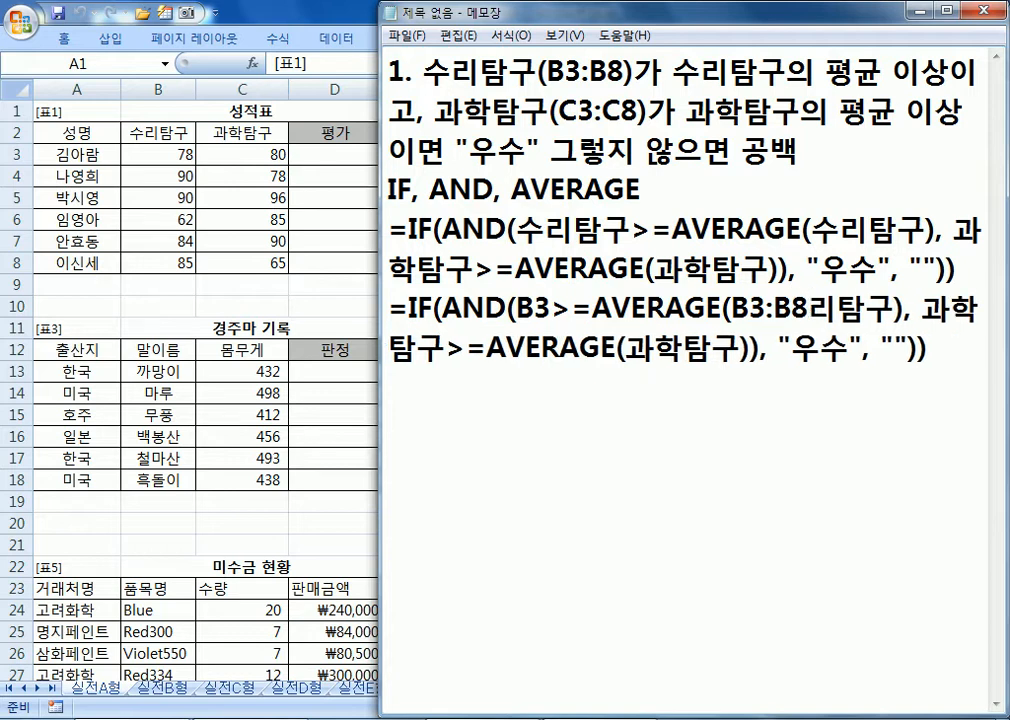
{"action": "key", "text": "Delete"}
{"action": "key", "text": "Delete"}
{"action": "key", "text": "Delete"}
- Replace the 과학탐구 that starts the second AND condition with the cell reference C3
{"action": "key", "text": "Right"}
{"action": "key", "text": "Right"}
{"action": "key", "text": "Right"}
{"action": "key", "text": "Right"}
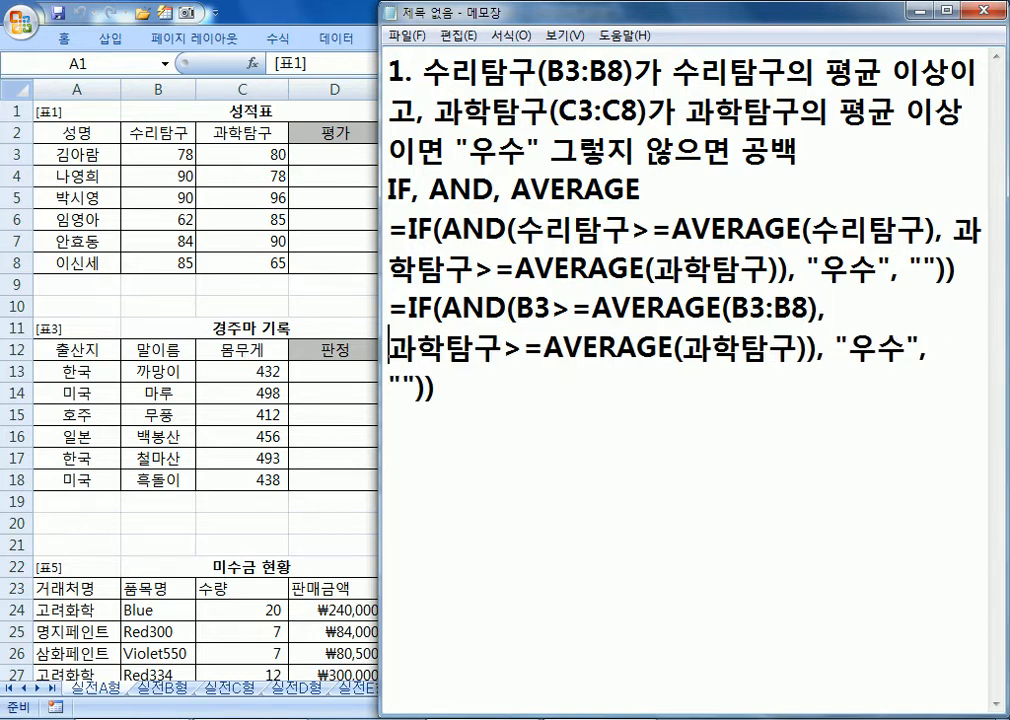
{"action": "key", "text": "Left"}
{"action": "type", "text": "C3"}
{"action": "key", "text": "Delete"}
{"action": "key", "text": "Delete"}
{"action": "key", "text": "Delete"}
{"action": "key", "text": "Delete"}
- Replace 과학탐구 inside the second AVERAGE with the range C3:C8
{"action": "key", "text": "Right"}
{"action": "key", "text": "Right"}
{"action": "key", "text": "Right"}
{"action": "key", "text": "Right"}
{"action": "key", "text": "Right"}
{"action": "key", "text": "Right"}
{"action": "key", "text": "Right"}
{"action": "key", "text": "Right"}
{"action": "key", "text": "Right"}
{"action": "key", "text": "Right"}
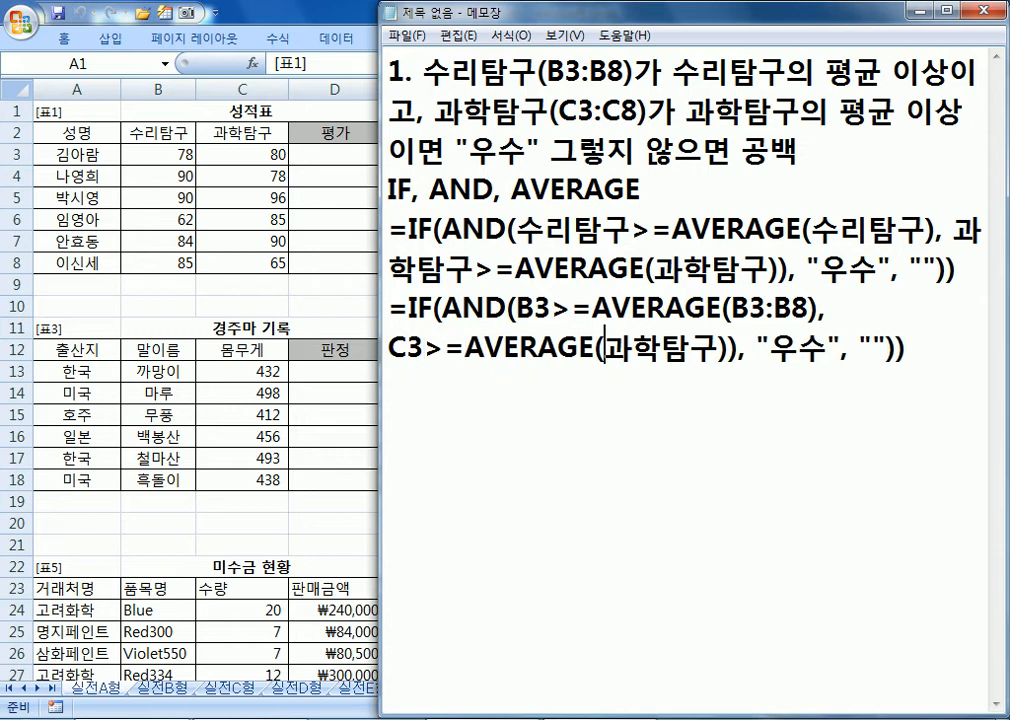
{"action": "type", "text": "C3:C8"}
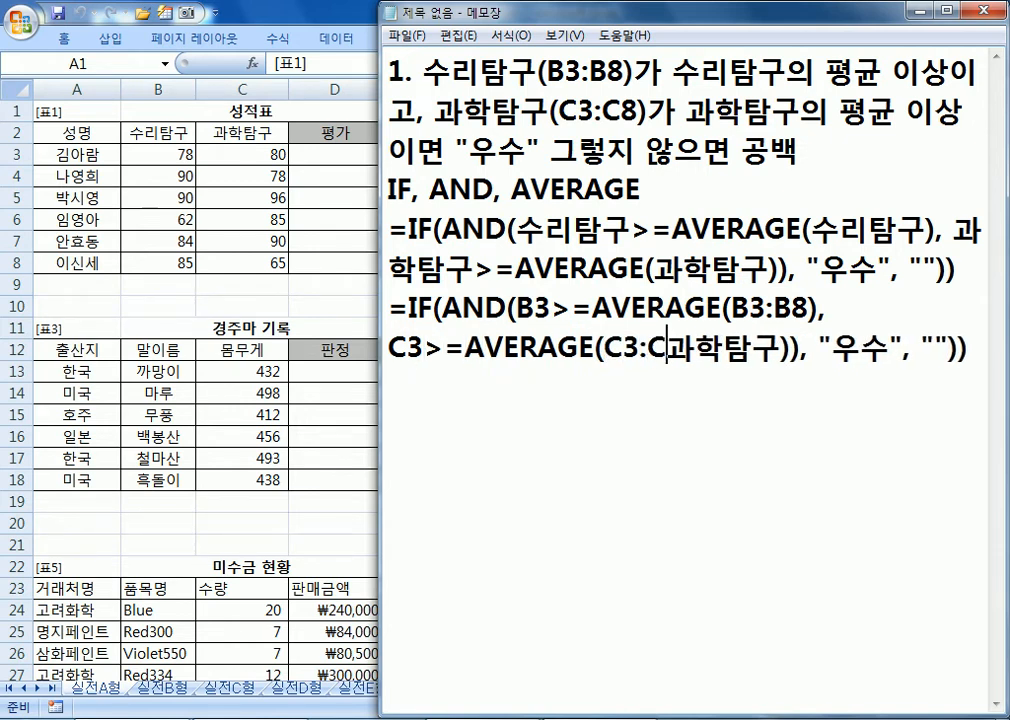
{"action": "key", "text": "Delete"}
{"action": "key", "text": "Delete"}
{"action": "key", "text": "Delete"}
{"action": "key", "text": "Delete"}
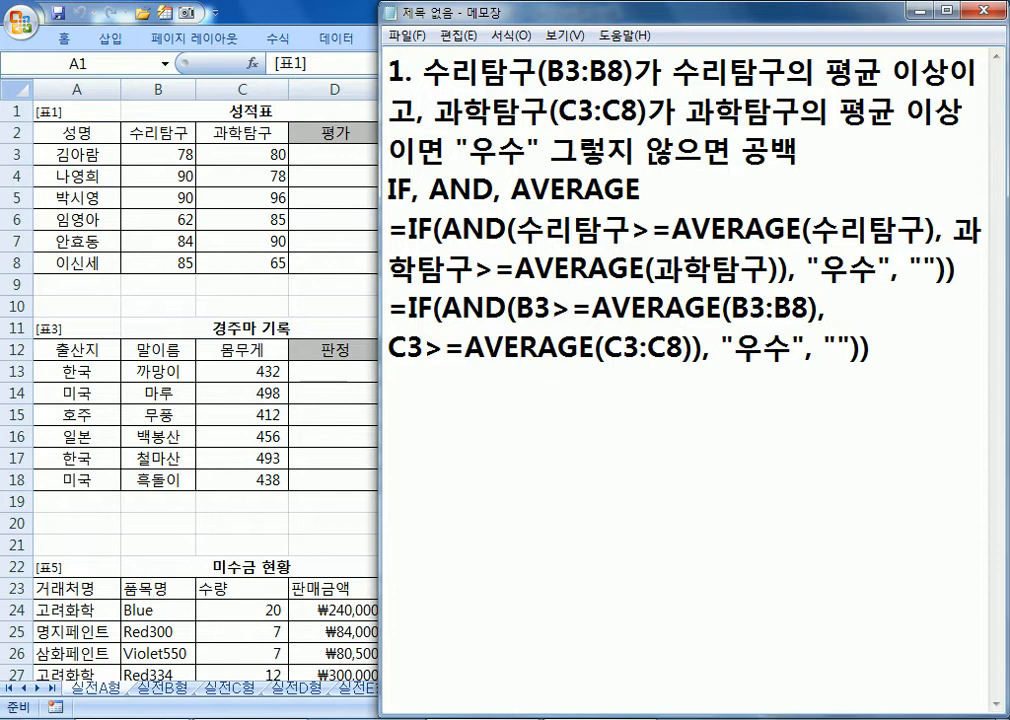
- Copy the cell-reference IF formula from the notes into D3 of the Excel sheet, accepting the proposed formula correction
{"action": "key", "text": "Home"}
{"action": "key", "text": "Up"}
{"action": "key", "text": "shift+Down"}
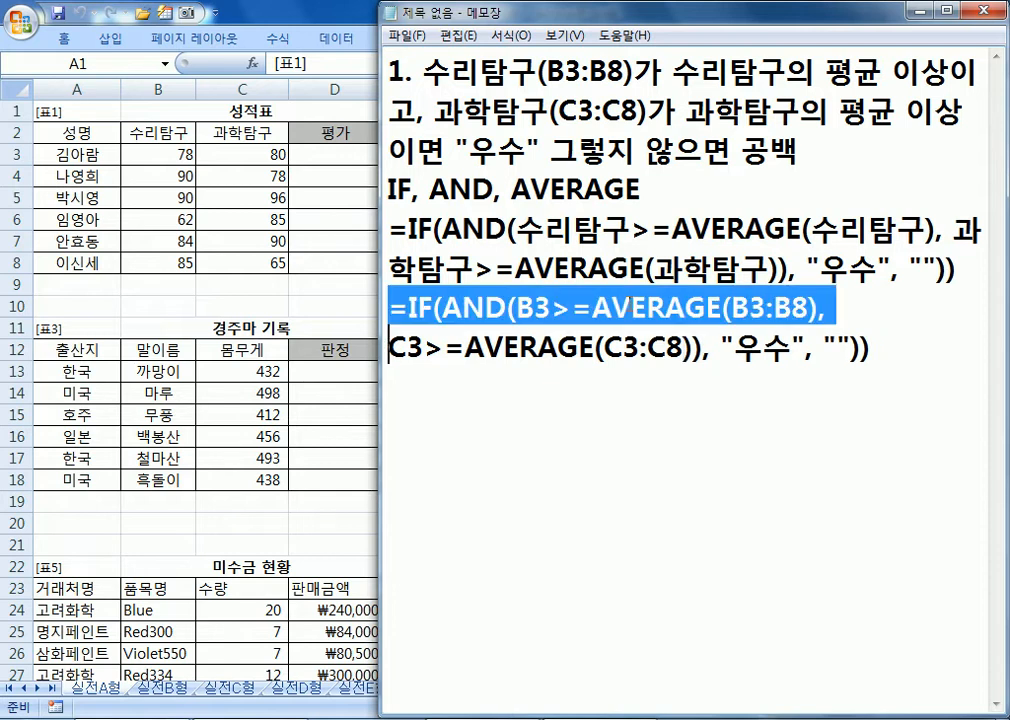
{"action": "key", "text": "shift+End"}
{"action": "key", "text": "ctrl+c"}
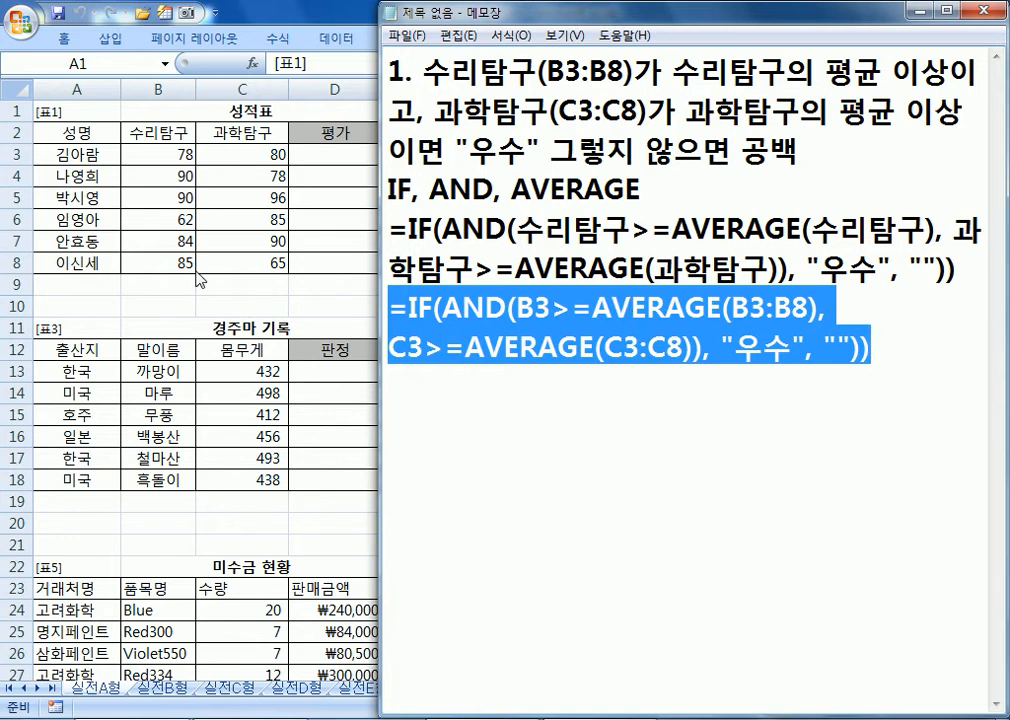
{"action": "key", "text": "alt+Tab"}
{"action": "key", "text": "F2"}
{"action": "key", "text": "ctrl+v"}
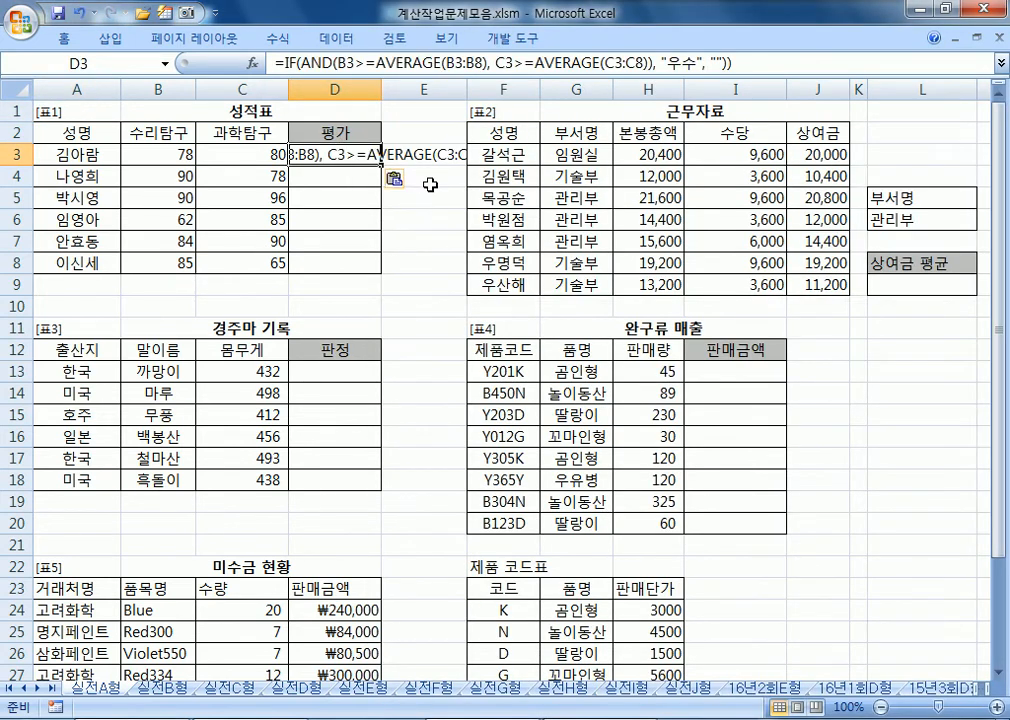
{"action": "key", "text": "Return"}
{"action": "key", "text": "Return"}
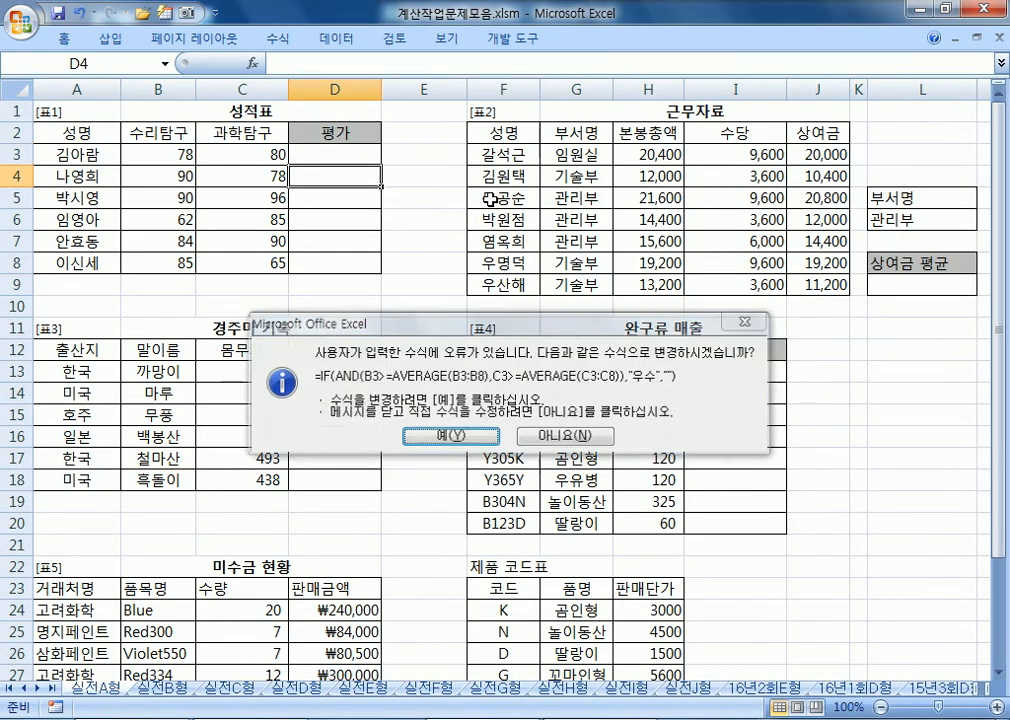
- Fill the relative-reference formula in D3 down the 평가 column to D8 and reselect D3
{"action": "left_click", "coordinate": [378, 155]}
{"action": "double_click", "coordinate": [383, 169]}
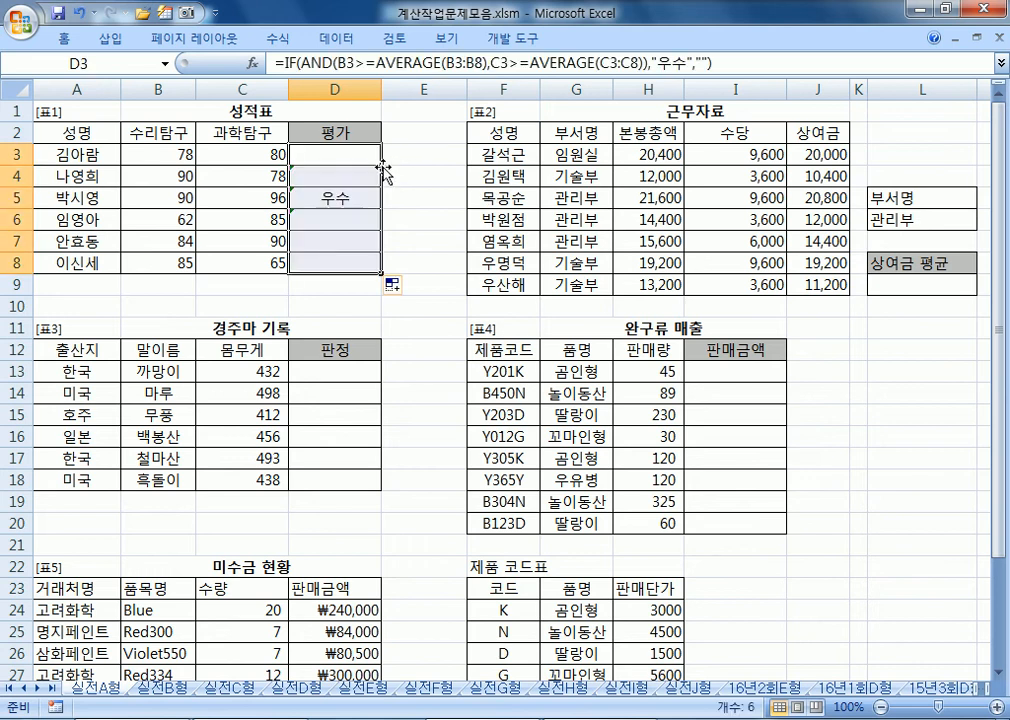
{"action": "left_click", "coordinate": [365, 156]}
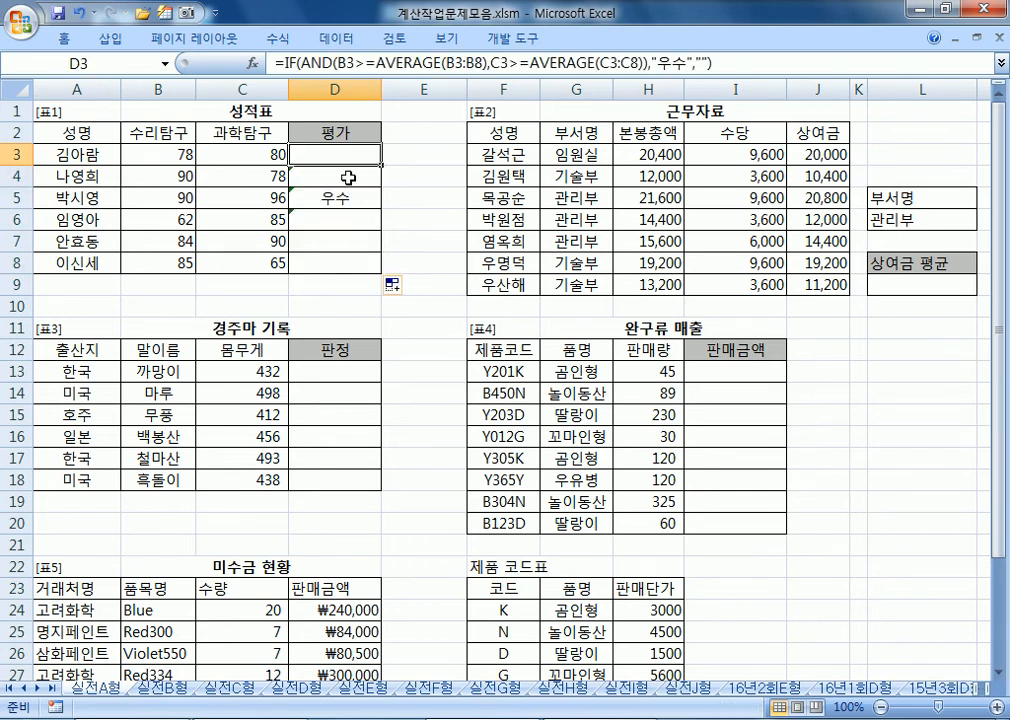
- Return to the notes and make the first AVERAGE range absolute: $B$3:$B$8
{"action": "key", "text": "alt+Tab"}
{"action": "left_click", "coordinate": [615, 308]}
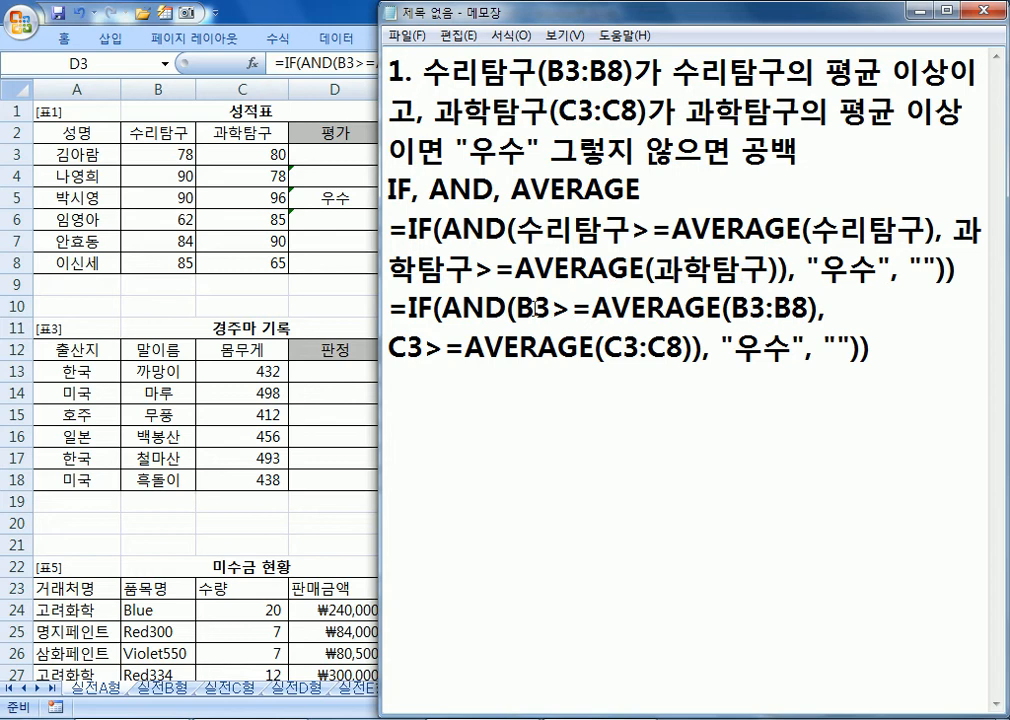
{"action": "left_click", "coordinate": [731, 308]}
{"action": "type", "text": "$"}
{"action": "key", "text": "Right"}
{"action": "type", "text": "$"}
{"action": "key", "text": "Right"}
{"action": "key", "text": "Right"}
{"action": "type", "text": "$"}
{"action": "key", "text": "Right"}
{"action": "type", "text": "$"}
{"action": "key", "text": "Right"}
- Make the second AVERAGE range in the same formula absolute: $C$3:$C$8
{"action": "key", "text": "Right"}
{"action": "key", "text": "Right"}
{"action": "key", "text": "Right"}
{"action": "key", "text": "Right"}
{"action": "key", "text": "Right"}
{"action": "key", "text": "Right"}
{"action": "key", "text": "Right"}
{"action": "key", "text": "Right"}
{"action": "key", "text": "Right"}
{"action": "key", "text": "Right"}
{"action": "key", "text": "Right"}
{"action": "key", "text": "Right"}
{"action": "key", "text": "Right"}
{"action": "key", "text": "Right"}
{"action": "key", "text": "Right"}
{"action": "type", "text": "$"}
{"action": "key", "text": "Right"}
{"action": "type", "text": "$"}
{"action": "key", "text": "Right"}
{"action": "key", "text": "Right"}
{"action": "type", "text": "$"}
{"action": "key", "text": "Right"}
{"action": "type", "text": "$"}
- Copy the absolute-reference formula from the notes into D3 in Excel, accepting the proposed formula correction
{"action": "key", "text": "Up"}
{"action": "key", "text": "Home"}
{"action": "key", "text": "shift+Down"}
{"action": "key", "text": "shift+End"}
{"action": "key", "text": "ctrl+c"}
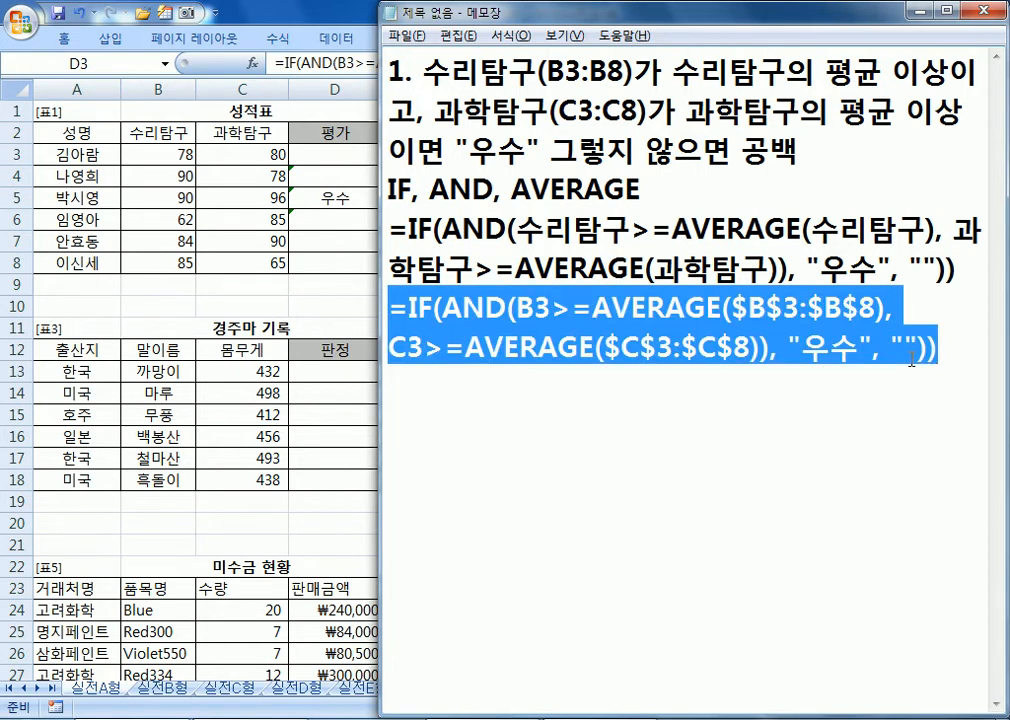
{"action": "key", "text": "alt+Tab"}
{"action": "key", "text": "ctrl+v"}
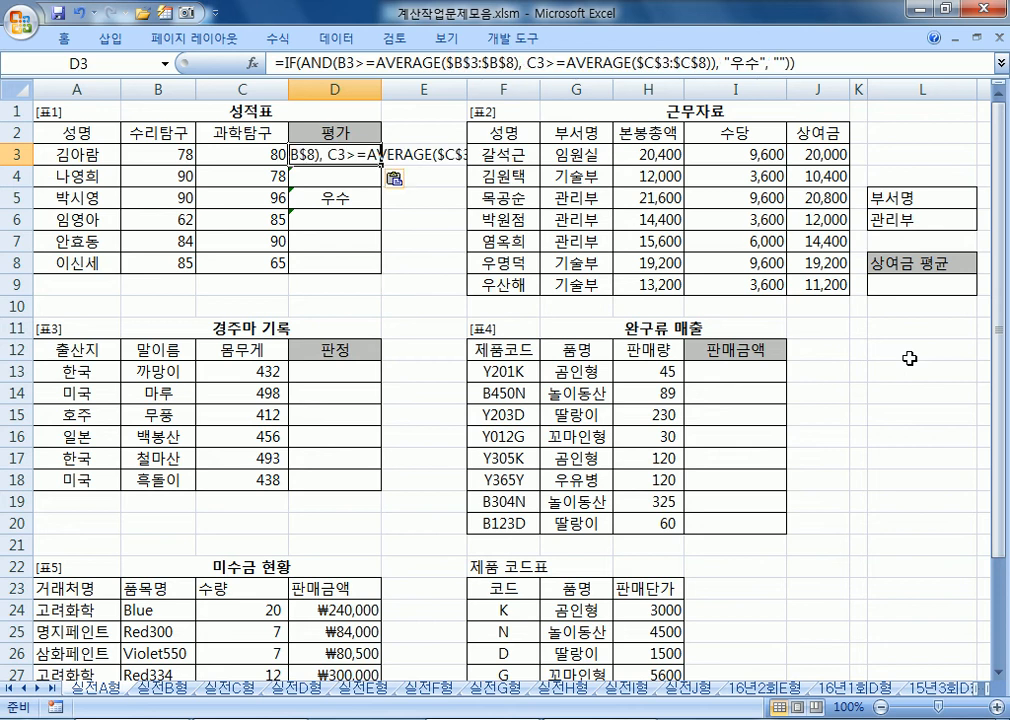
{"action": "key", "text": "Return"}
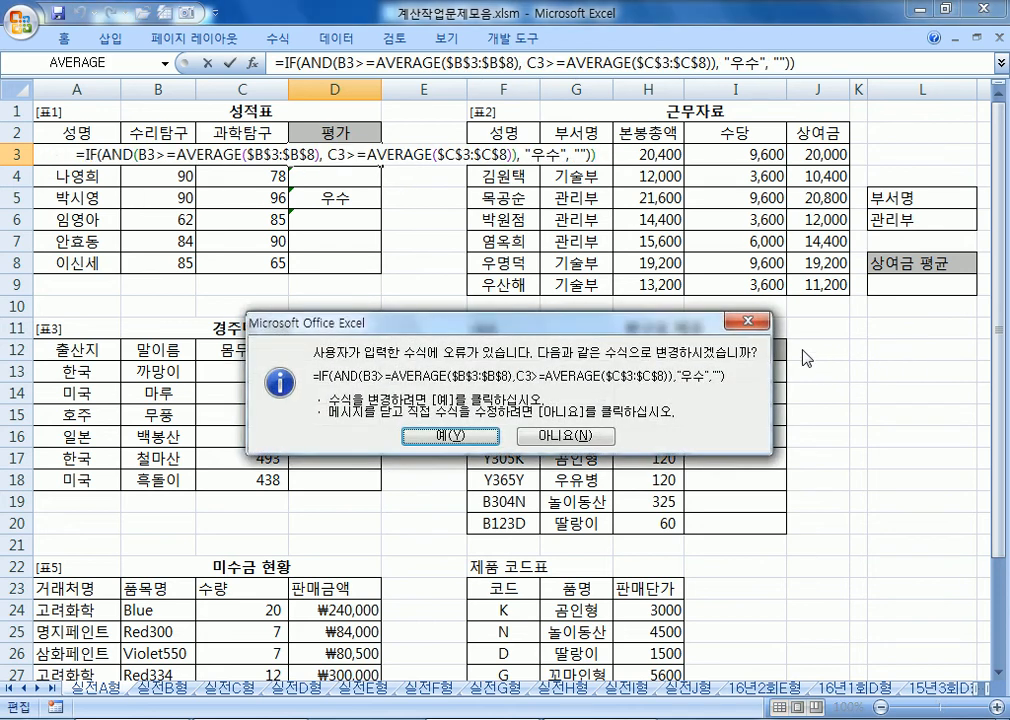
{"action": "key", "text": "Return"}
{"action": "left_click", "coordinate": [355, 158]}
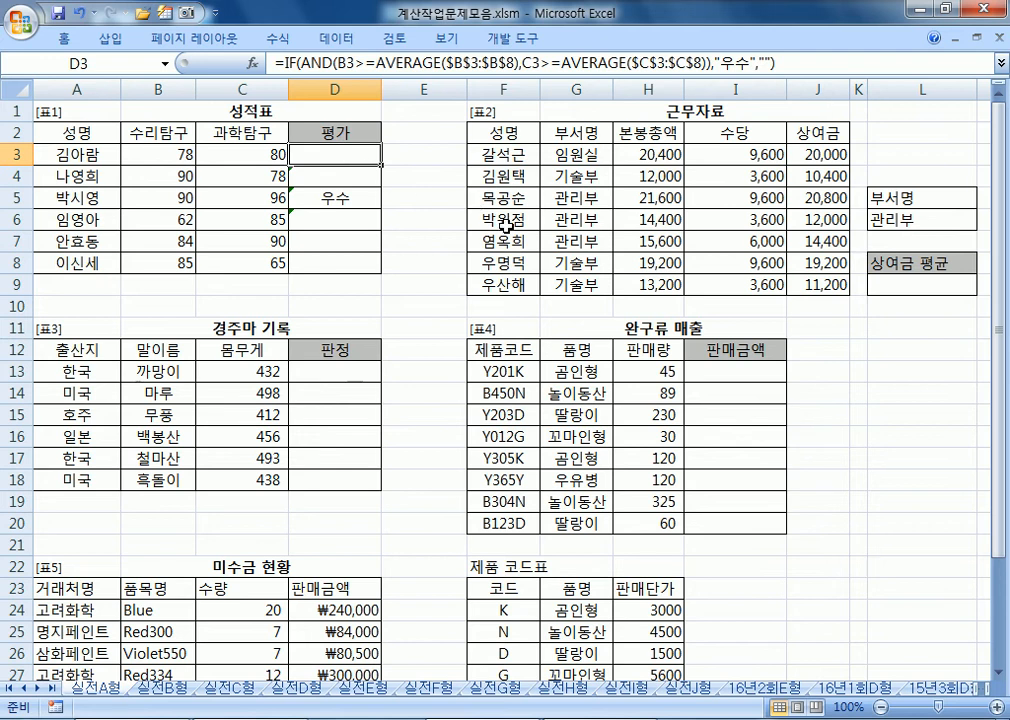
- Copy the corrected formula text from D3 and paste it into the notes below the absolute-reference formula
{"action": "key", "text": "alt+Tab"}
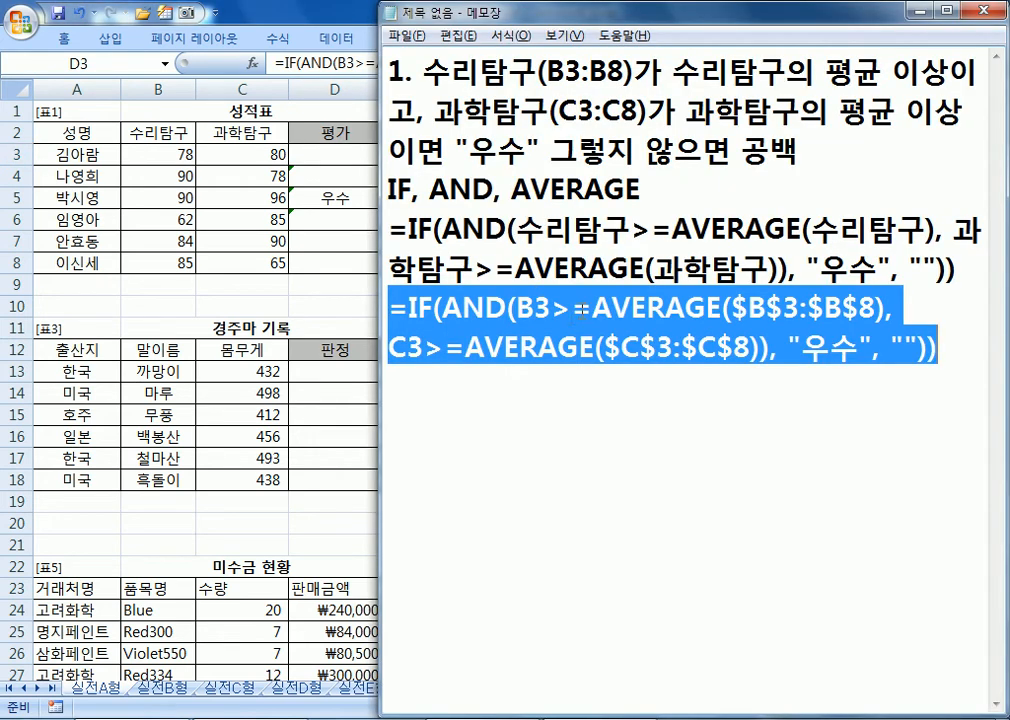
{"action": "key", "text": "alt+Tab"}
{"action": "left_click_drag", "start_coordinate": [780, 62], "coordinate": [178, 46]}
{"action": "key", "text": "ctrl+c"}
{"action": "key", "text": "alt+Tab"}
{"action": "left_click", "coordinate": [611, 421]}
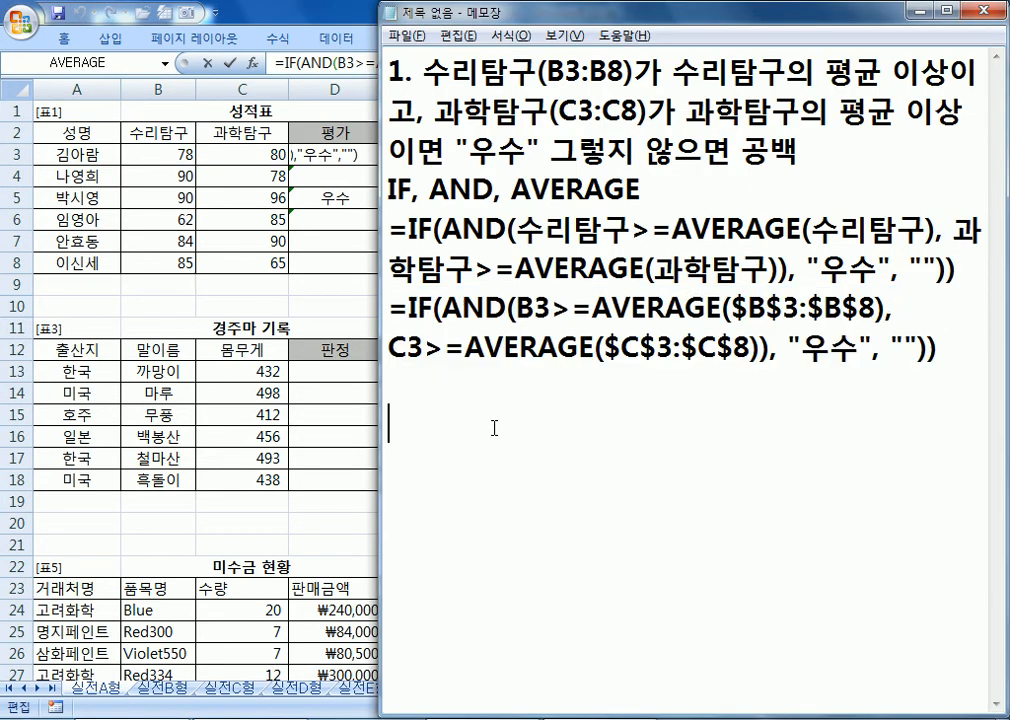
{"action": "key", "text": "ctrl+v"}
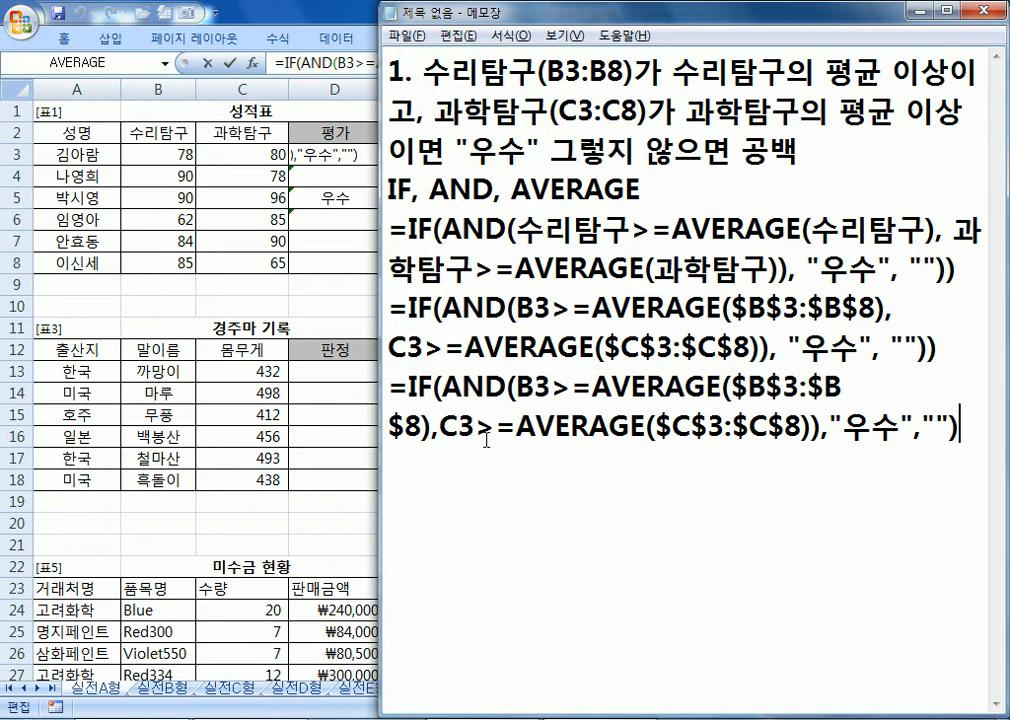
- Adjust the notes window's width and delete the extra closing parenthesis at the end of the first absolute-reference formula
{"action": "left_click_drag", "start_coordinate": [381, 422], "coordinate": [249, 433]}
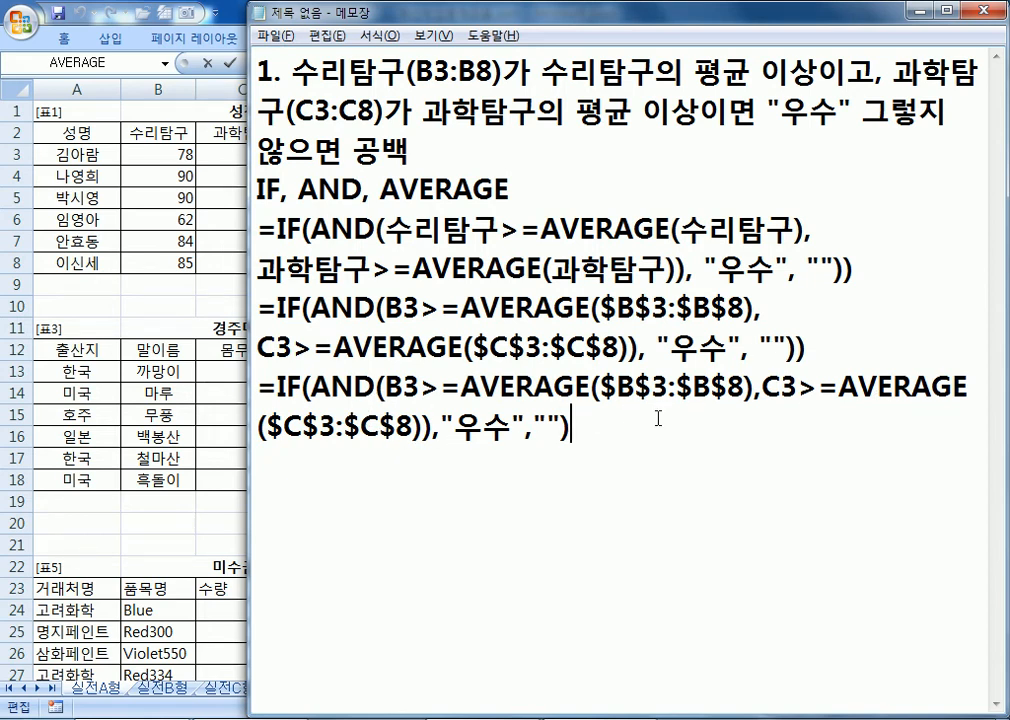
{"action": "left_click_drag", "start_coordinate": [795, 346], "coordinate": [838, 345]}
{"action": "key", "text": "Delete"}
{"action": "left_click_drag", "start_coordinate": [249, 334], "coordinate": [355, 325]}
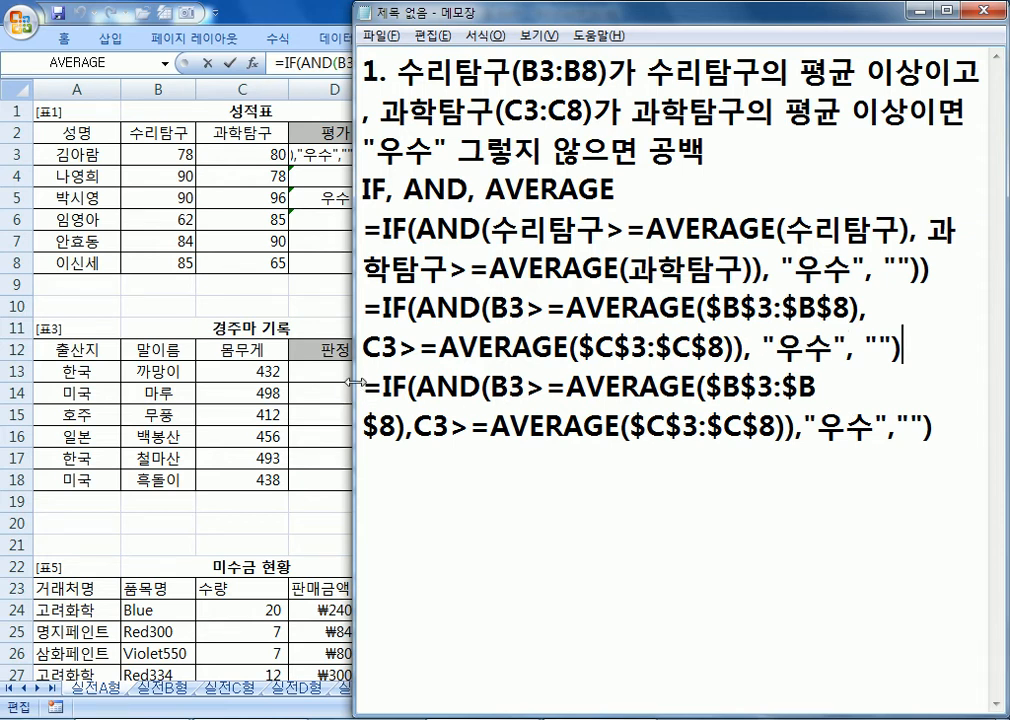
- Widen the notes window to full width and add a space before C3 and before "우수" in the pasted formula
{"action": "left_click_drag", "start_coordinate": [352, 390], "coordinate": [5, 393]}
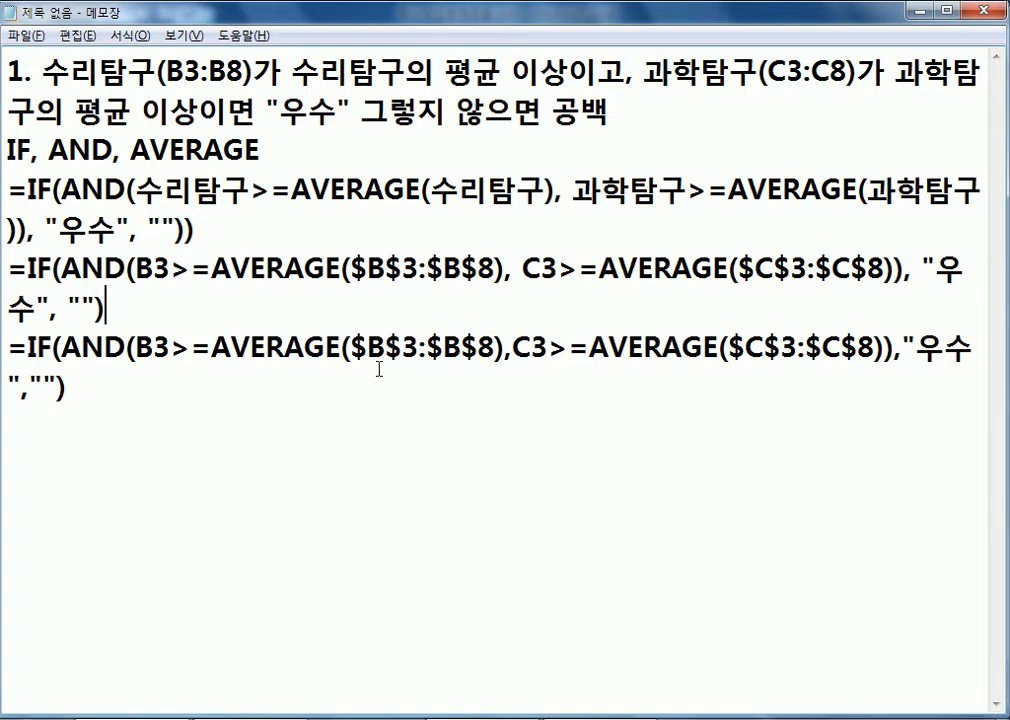
{"action": "left_click", "coordinate": [514, 348]}
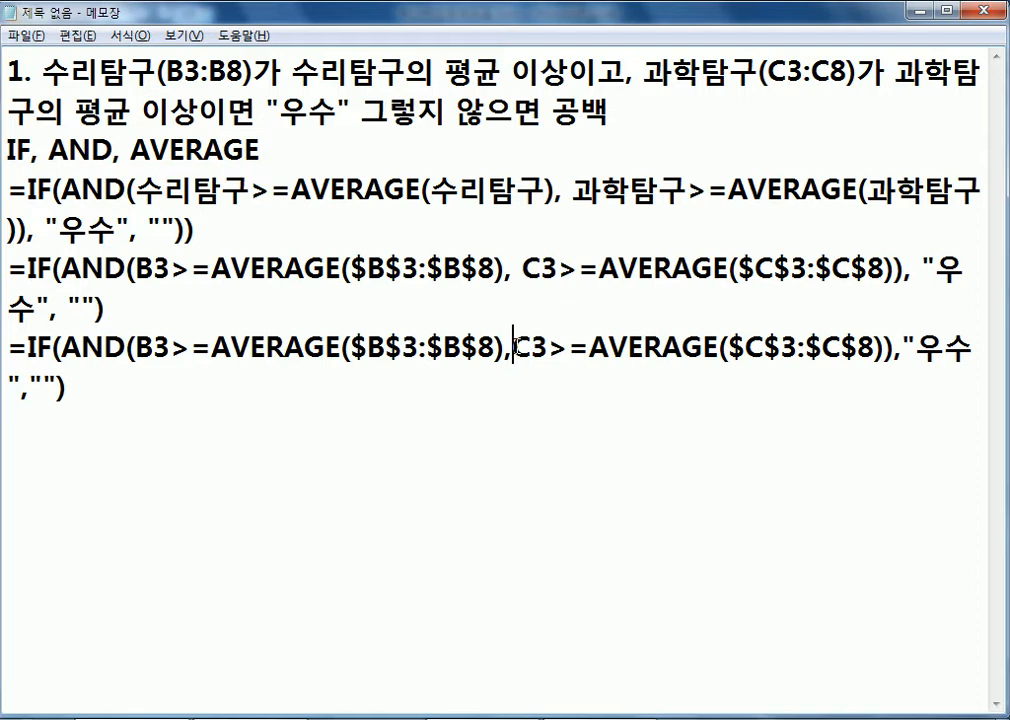
{"action": "left_click", "coordinate": [921, 350]}
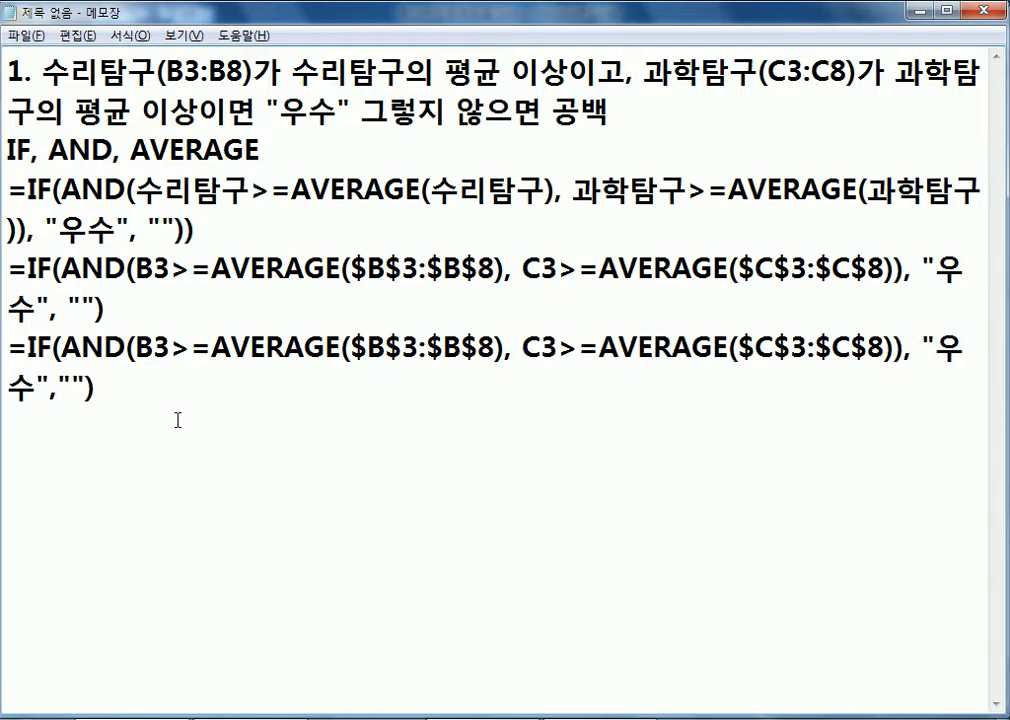
- Move the spaced formula out of the notes into D3 in Excel, narrowing the notes window, and fill it down to D8
{"action": "left_click_drag", "start_coordinate": [120, 392], "coordinate": [5, 352]}
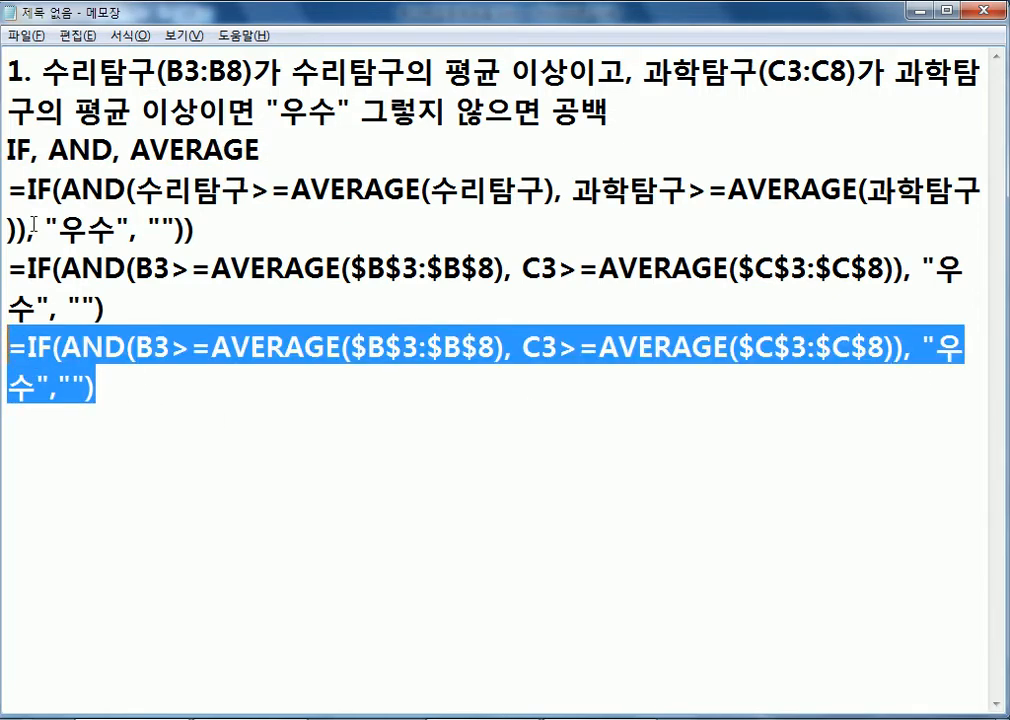
{"action": "key", "text": "ctrl+x"}
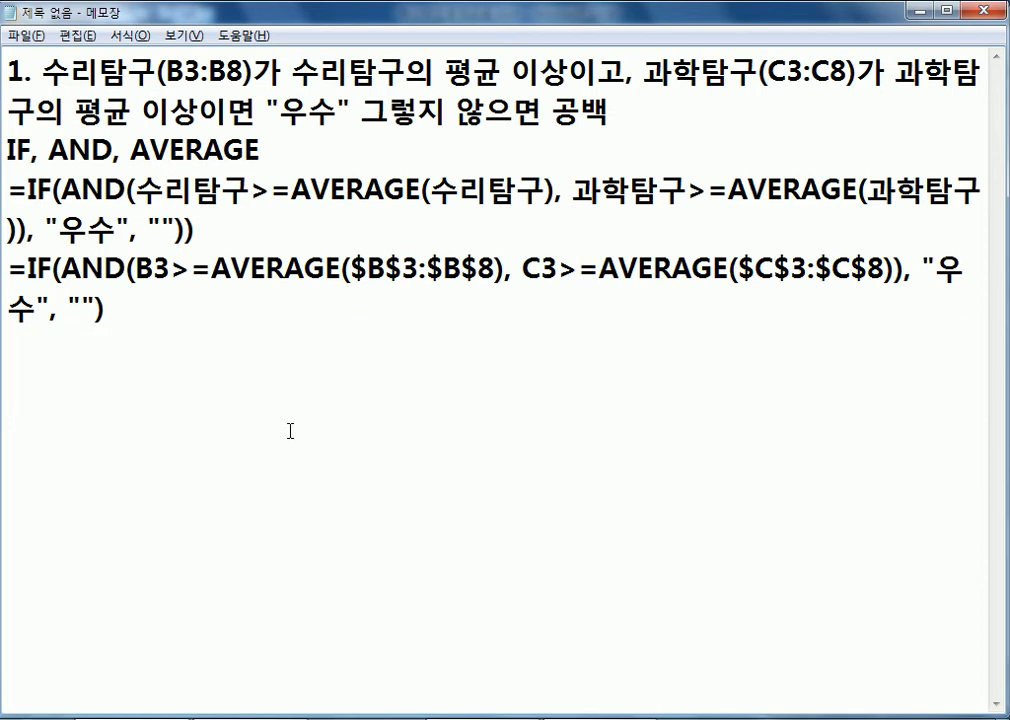
{"action": "left_click", "coordinate": [5, 82]}
{"action": "left_click_drag", "start_coordinate": [5, 88], "coordinate": [459, 92]}
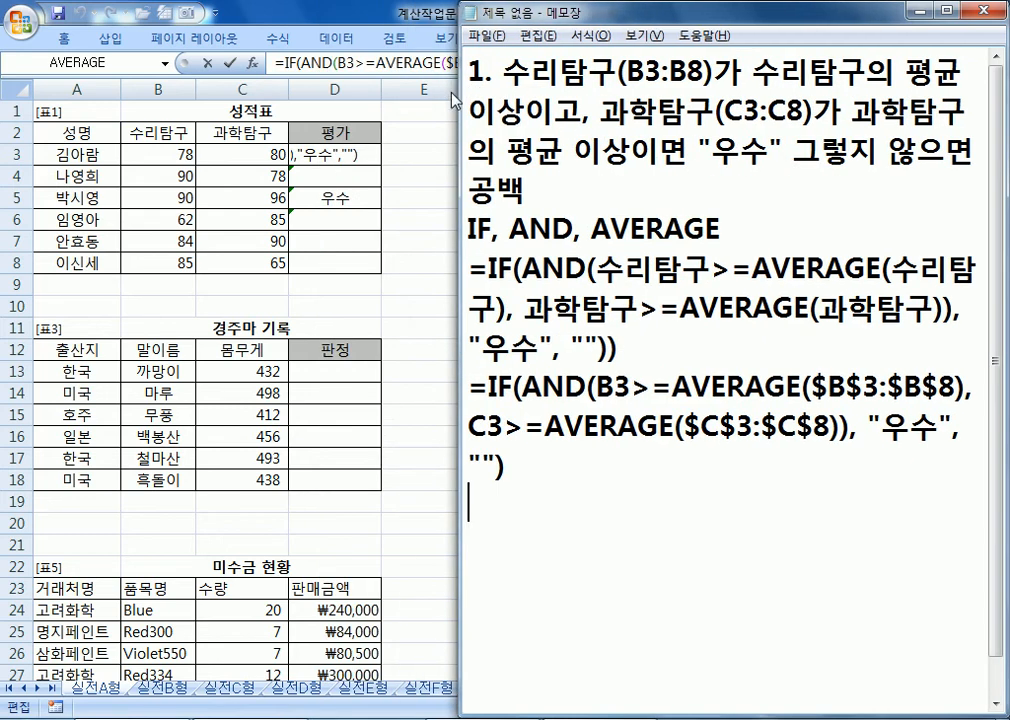
{"action": "left_click", "coordinate": [317, 148]}
{"action": "key", "text": "Escape"}
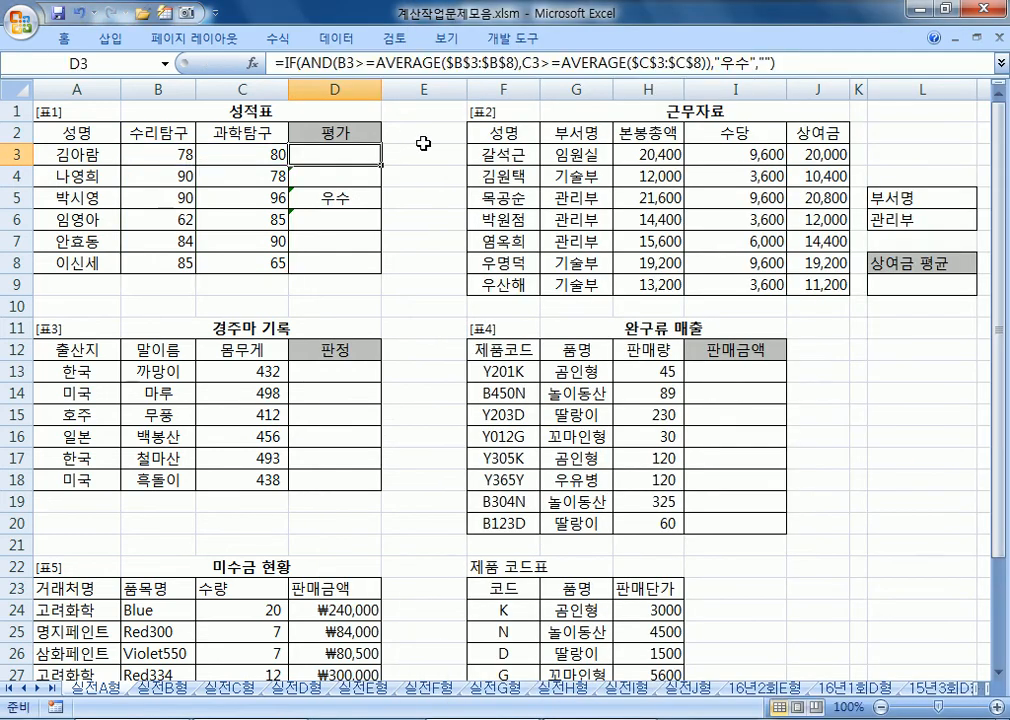
{"action": "left_click", "coordinate": [788, 62]}
{"action": "key", "text": "Return"}
{"action": "left_click", "coordinate": [376, 158]}
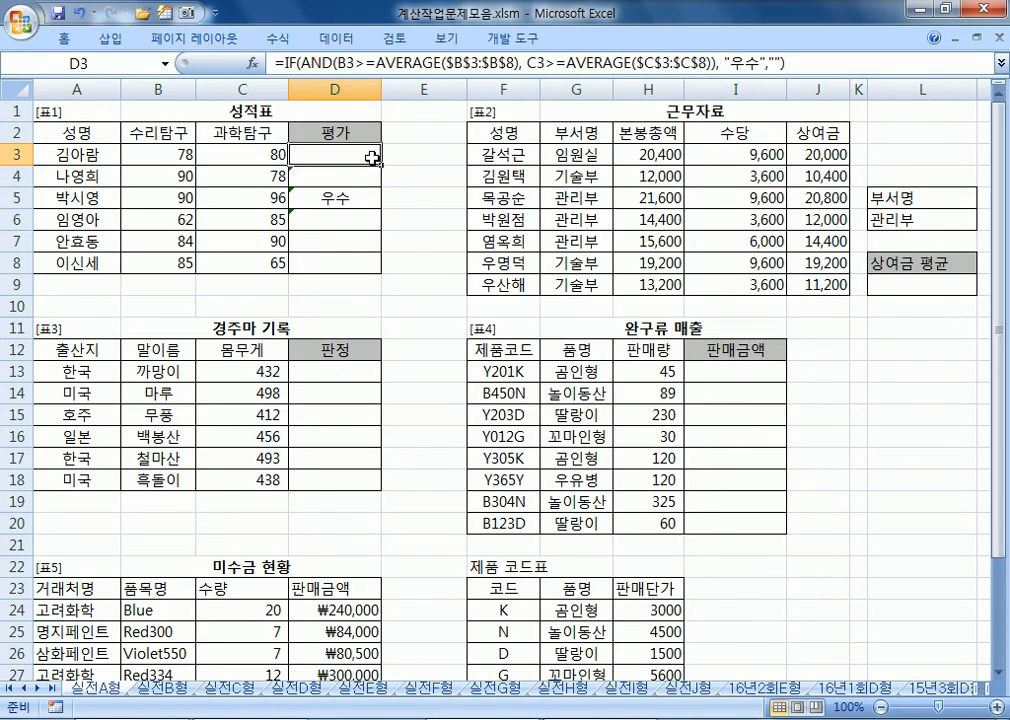
{"action": "left_click_drag", "start_coordinate": [381, 166], "coordinate": [381, 272]}
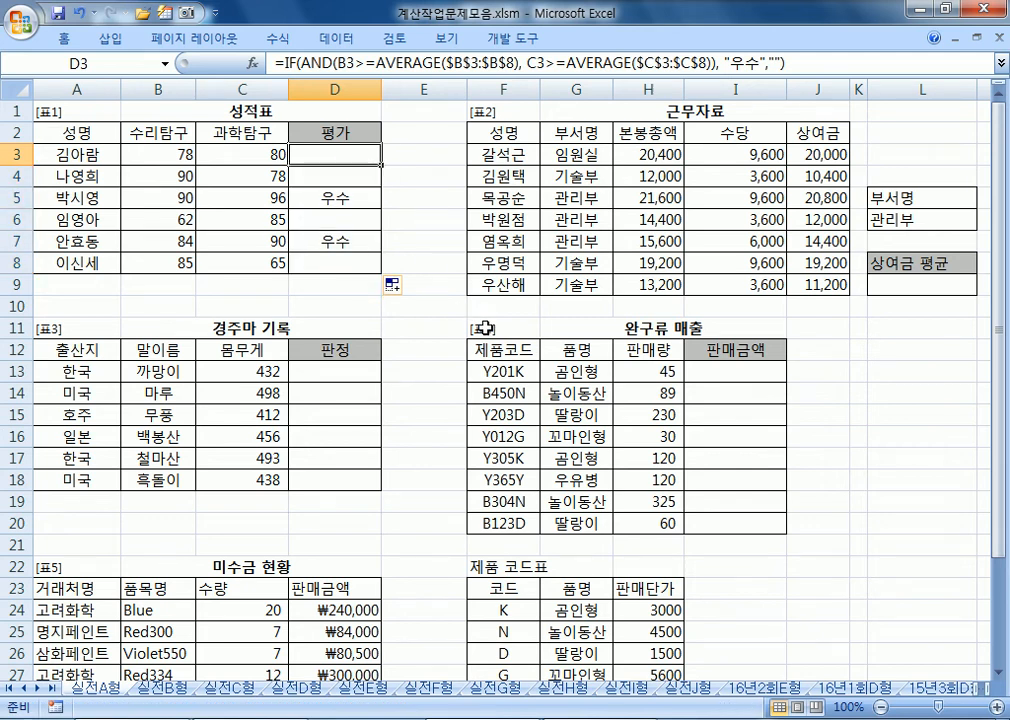
- Switch to the notes and start the second exercise with the number "2." after a blank line
{"action": "key", "text": "alt+Tab"}
{"action": "key", "text": "Return"}
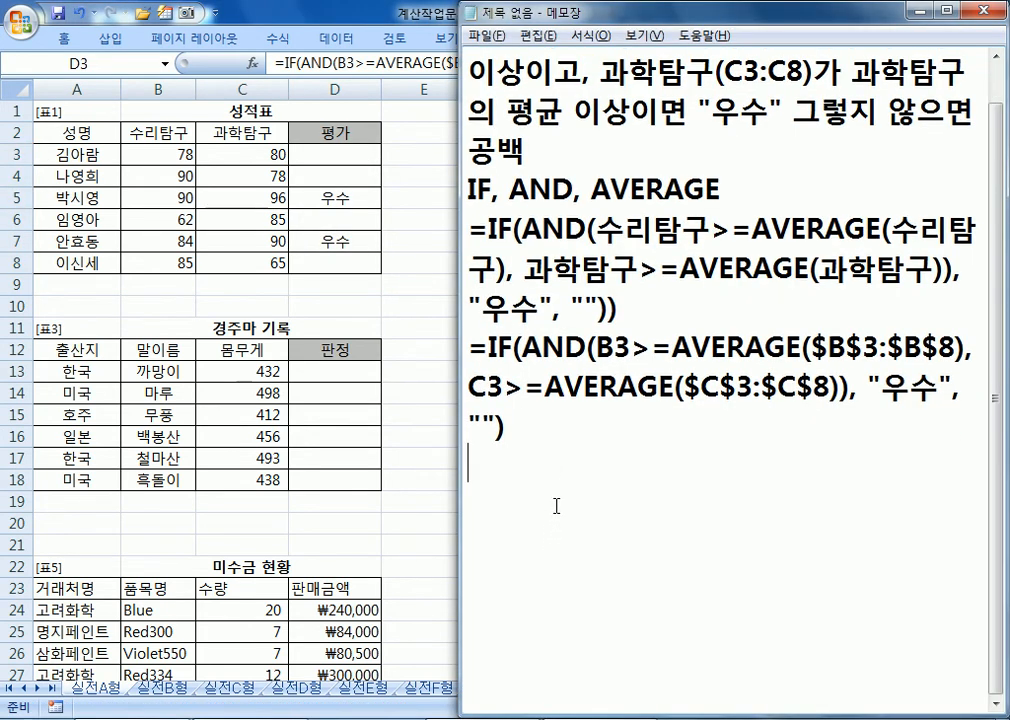
{"action": "type", "text": "2."}
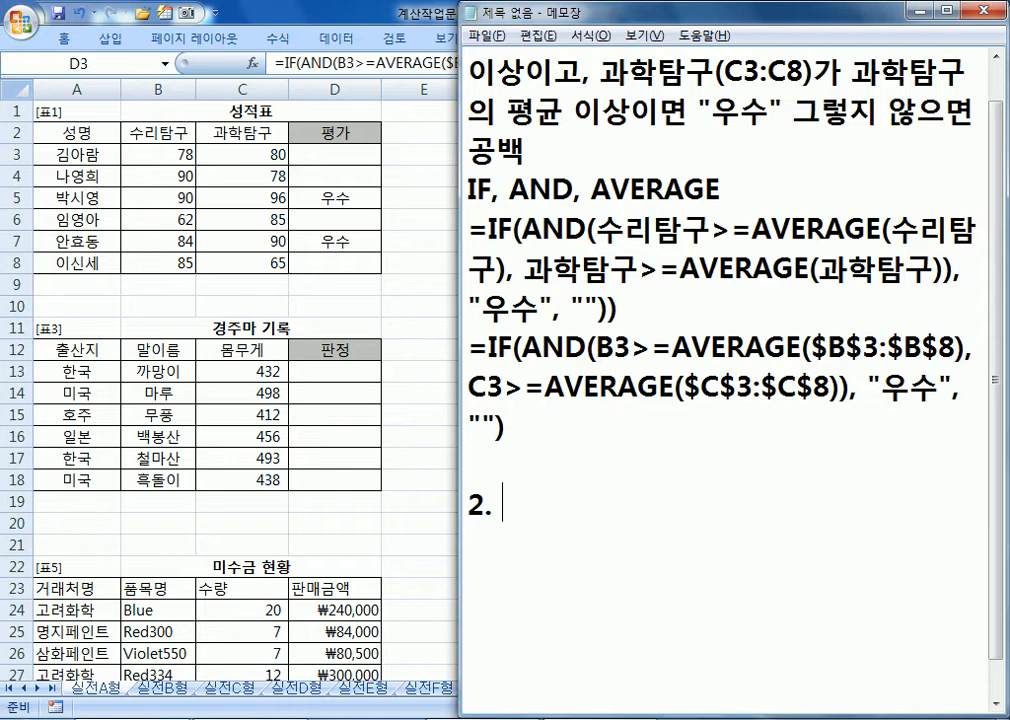
- Switch to Excel and examine the 표2 근무자료 table together with its 부서명 criteria and 상여금 평균 cells
{"action": "key", "text": "alt+Tab"}
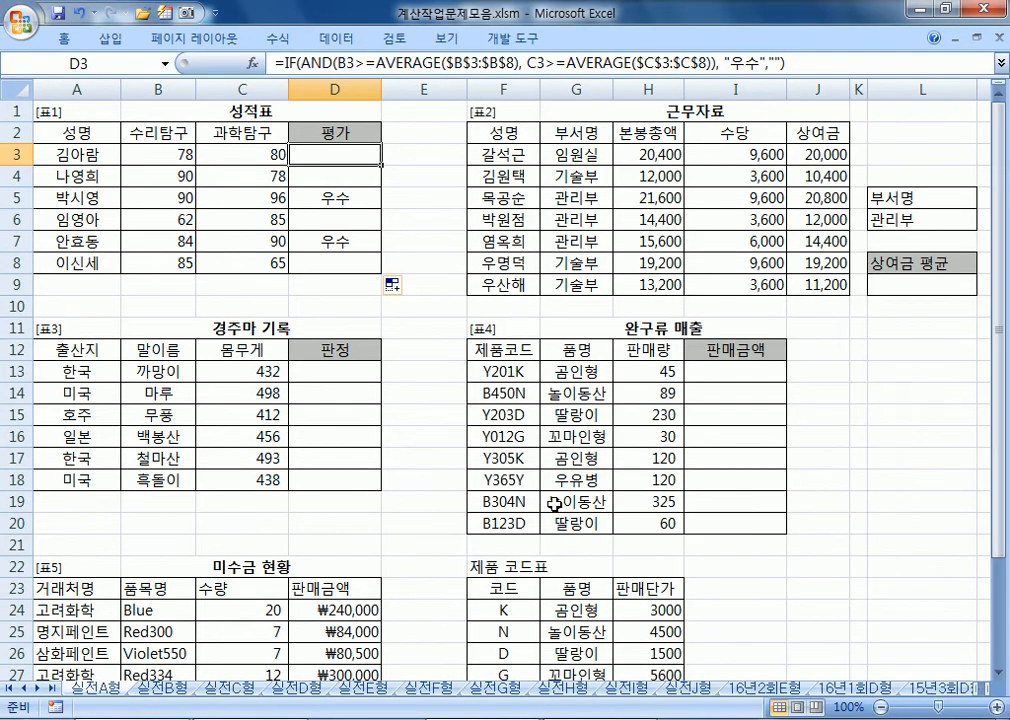
{"action": "key", "text": "Right"}
{"action": "key", "text": "Right"}
{"action": "key", "text": "Right"}
{"action": "key", "text": "Right"}
{"action": "key", "text": "Right"}
{"action": "key", "text": "Right"}
{"action": "key", "text": "Right"}
{"action": "key", "text": "Right"}
{"action": "key", "text": "Right"}
{"action": "key", "text": "Right"}
{"action": "key", "text": "Right"}
{"action": "key", "text": "Right"}
{"action": "key", "text": "Right"}
{"action": "key", "text": "Right"}
{"action": "key", "text": "Right"}
{"action": "key", "text": "Left"}
{"action": "key", "text": "Left"}
{"action": "key", "text": "Left"}
{"action": "key", "text": "Left"}
{"action": "key", "text": "Left"}
{"action": "key", "text": "Left"}
{"action": "key", "text": "Left"}
{"action": "key", "text": "Left"}
{"action": "key", "text": "Left"}
{"action": "key", "text": "Left"}
{"action": "key", "text": "Left"}
{"action": "key", "text": "Left"}
{"action": "key", "text": "Left"}
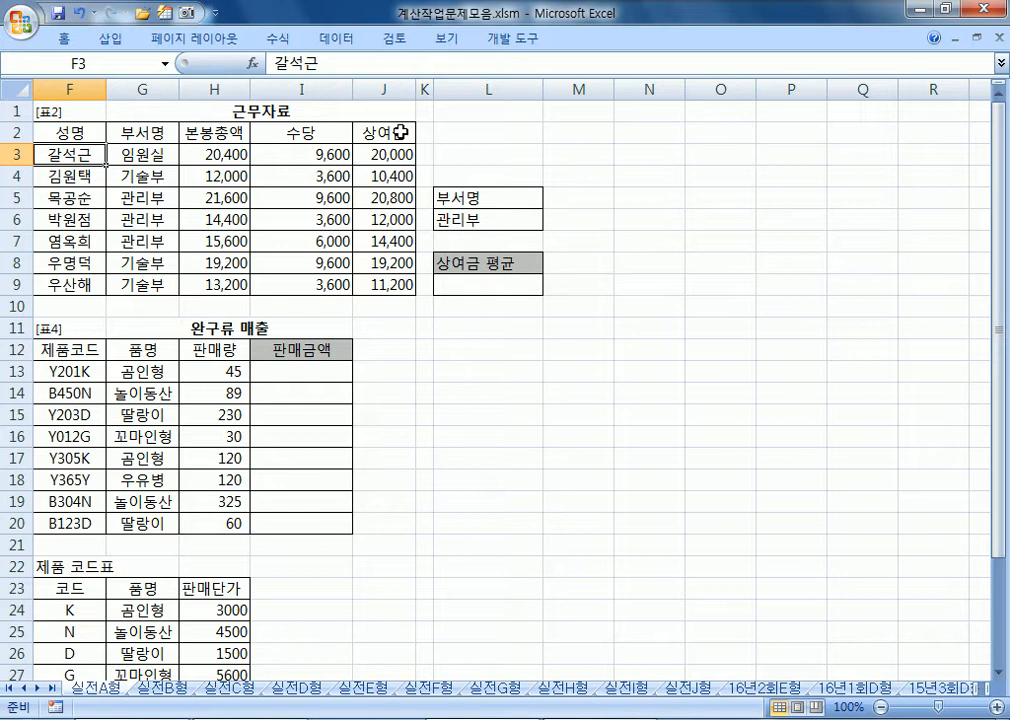
- Begin a formula with "=" in L9 under 상여금 평균 and switch to the notes
{"action": "left_click", "coordinate": [480, 289]}
{"action": "type", "text": "=개"}
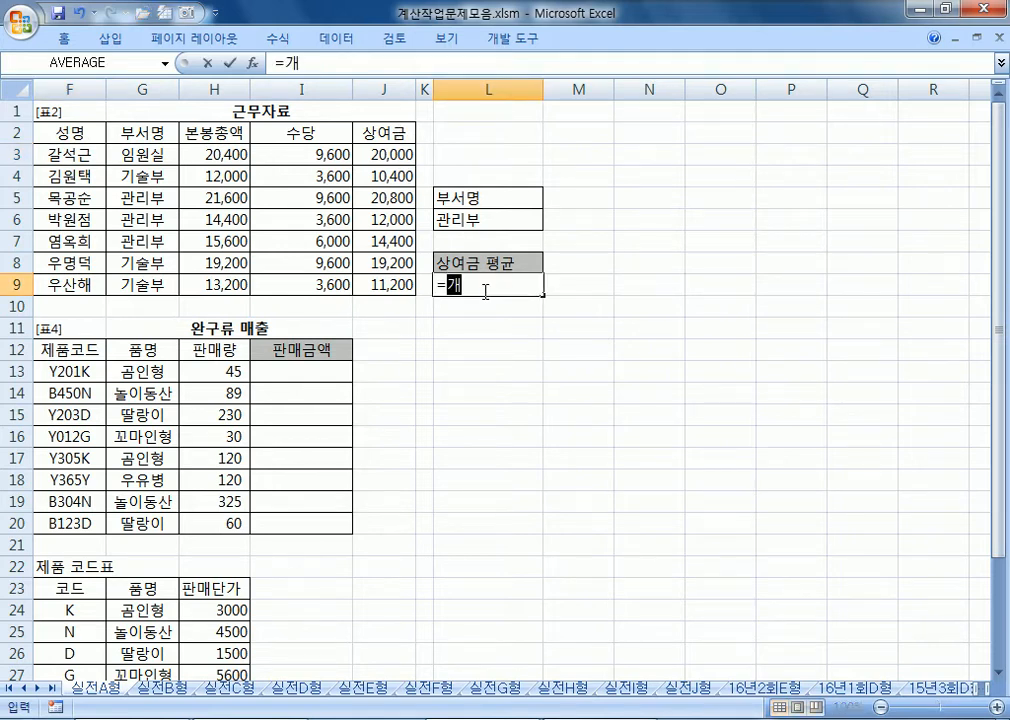
{"action": "key", "text": "BackSpace"}
{"action": "key", "text": "alt+Tab"}
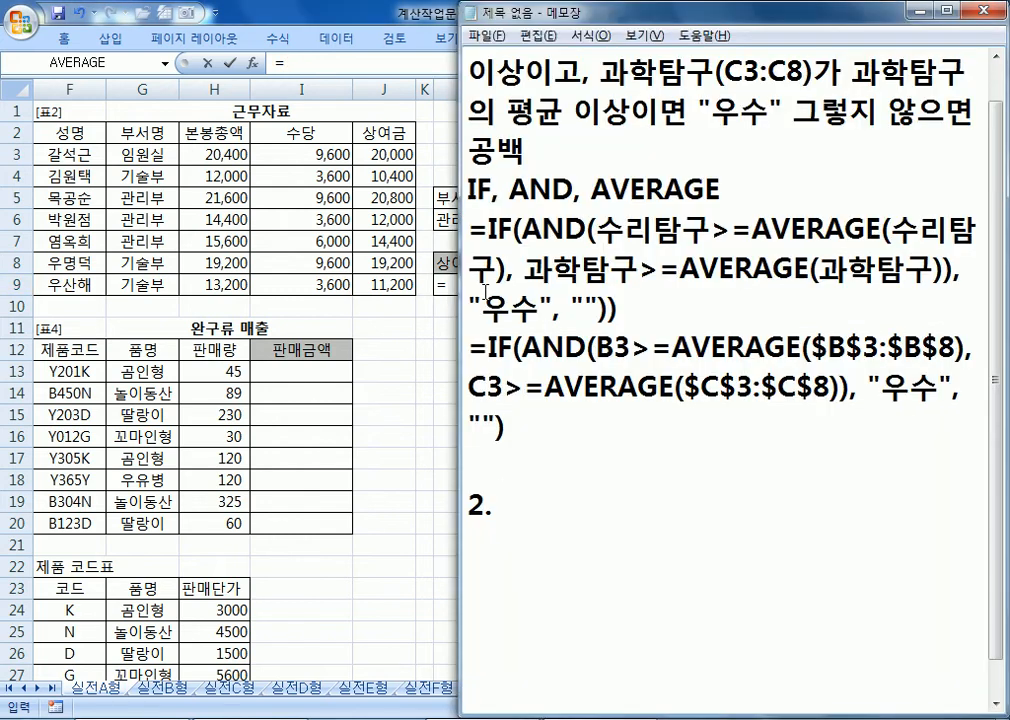
- Start the second exercise's formula as "=ROUND(DAVERAGE(" on a new line beneath "2." in the notes
{"action": "type", "text": "게"}
{"action": "key", "text": "BackSpace"}
{"action": "key", "text": "BackSpace"}
{"action": "type", "text": "ROUND"}
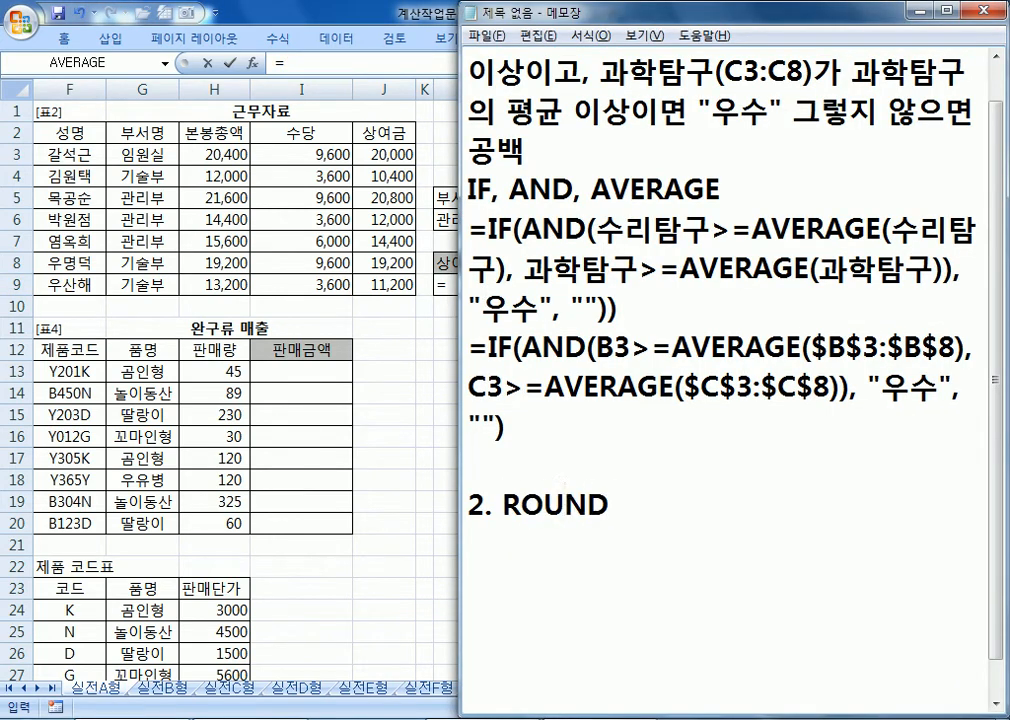
{"action": "left_click", "coordinate": [486, 504]}
{"action": "key", "text": "Right"}
{"action": "key", "text": "Right"}
{"action": "key", "text": "Return"}
{"action": "type", "text": "="}
{"action": "key", "text": "End"}
{"action": "type", "text": ")"}
{"action": "key", "text": "BackSpace"}
{"action": "type", "text": "(DA"}
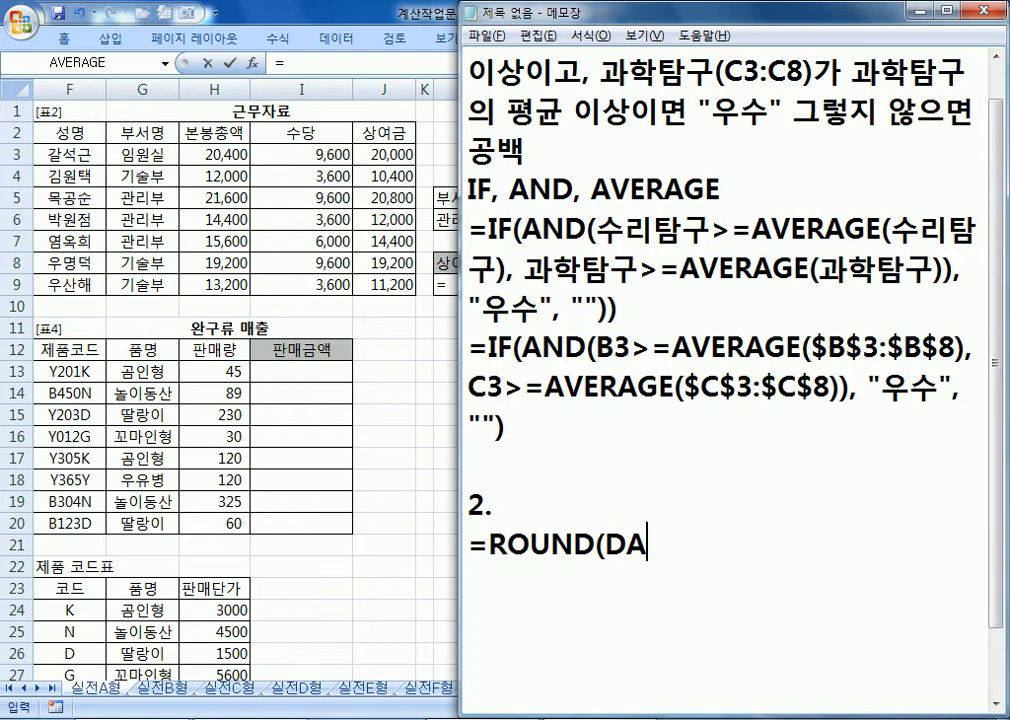
{"action": "type", "text": "VERAGE("}
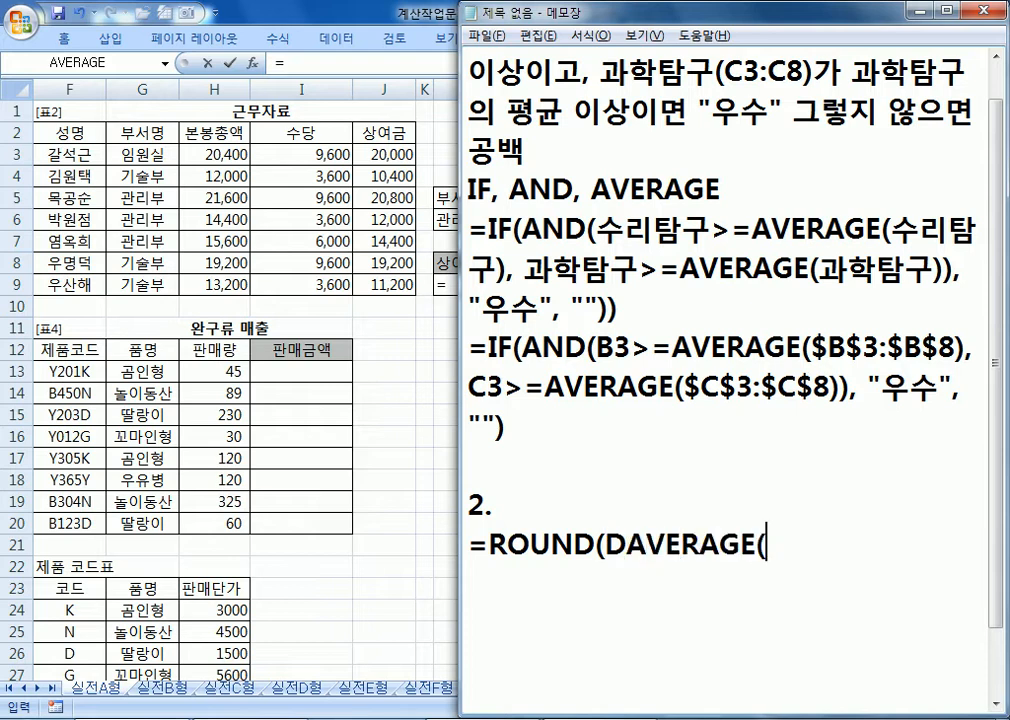
- Complete the formula outline with the arguments "D/B, 항목, 조건" for DAVERAGE and 2 decimal places for ROUND
{"action": "type", "text": "D/B, 하"}
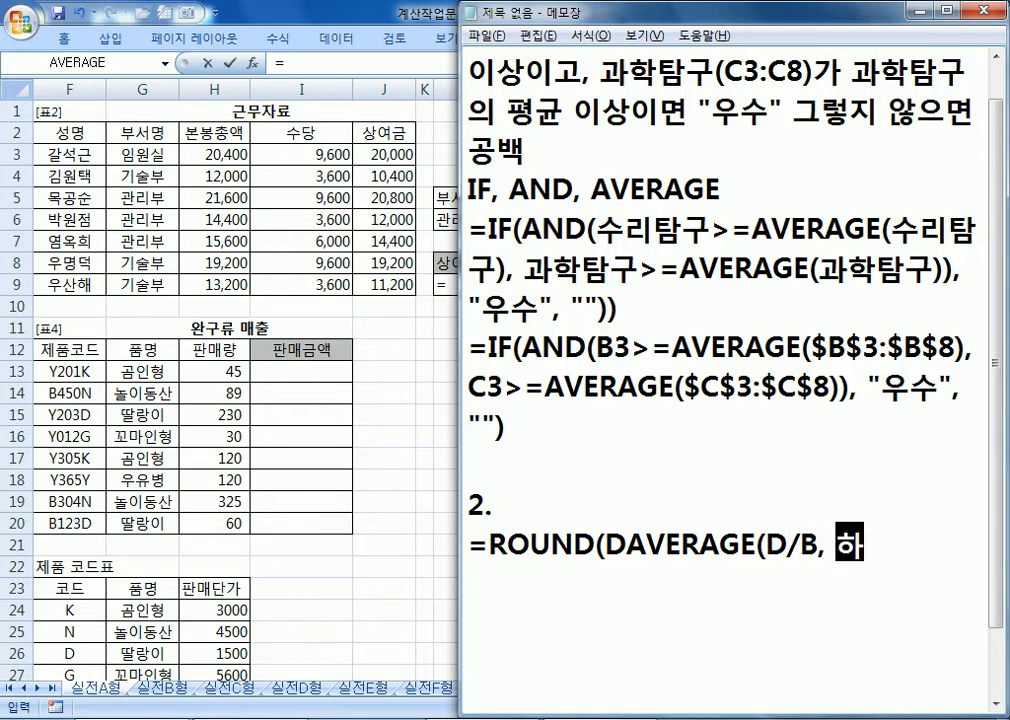
{"action": "type", "text": "항목, 조건)"}
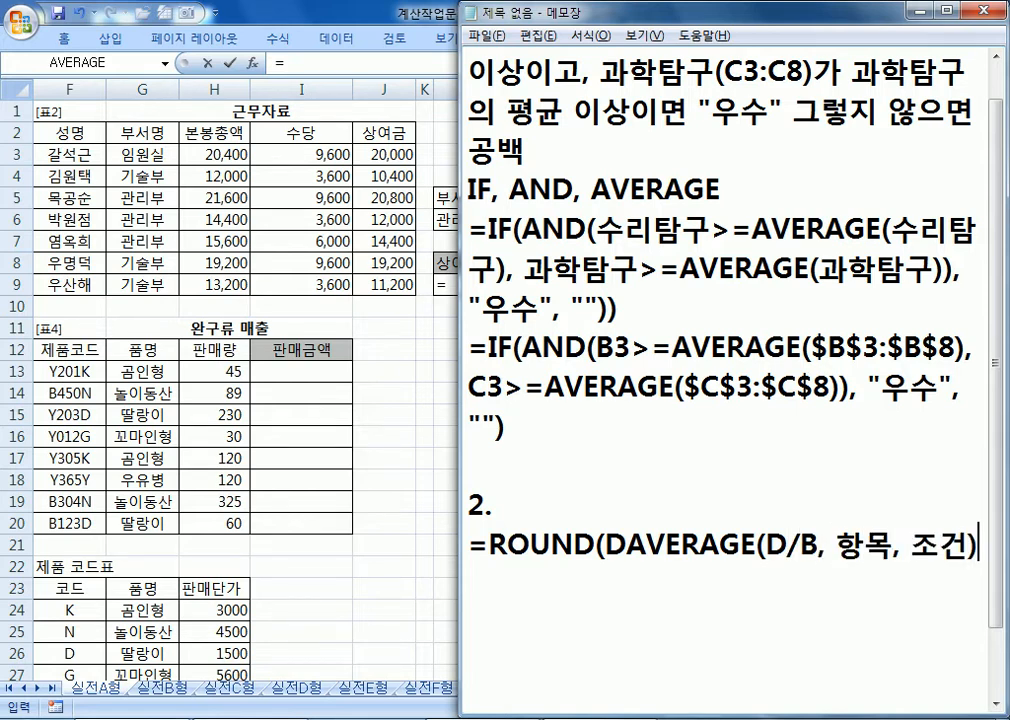
{"action": "type", "text": ", 2)"}
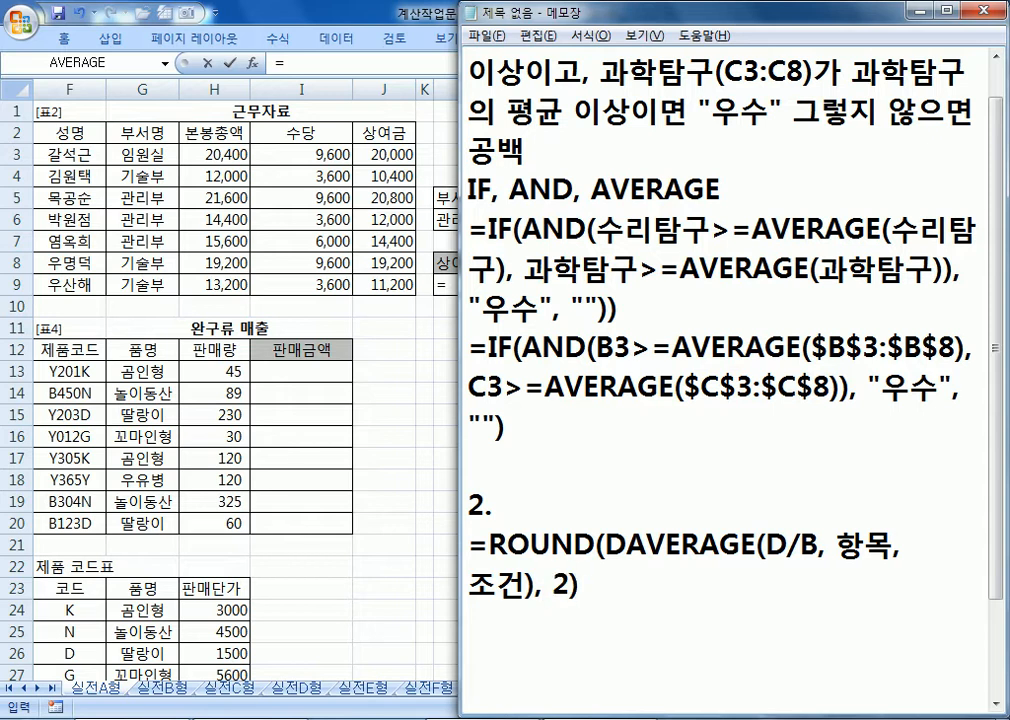
{"action": "scroll", "coordinate": [579, 491], "scroll_direction": "down", "scroll_amount": 1}
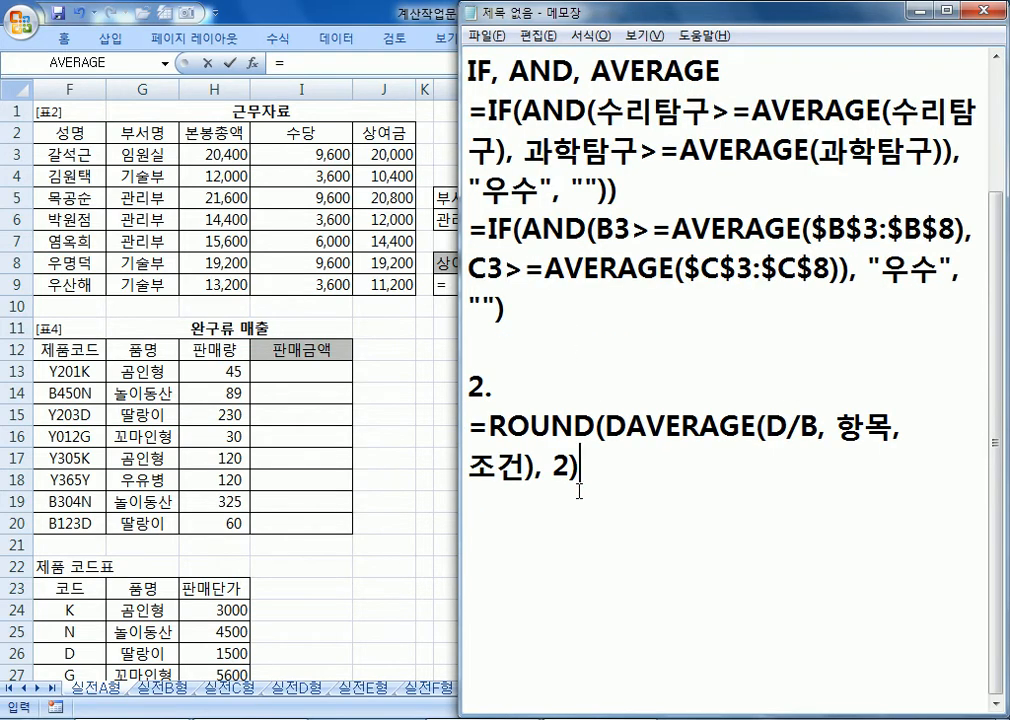
{"action": "double_click", "coordinate": [559, 465]}
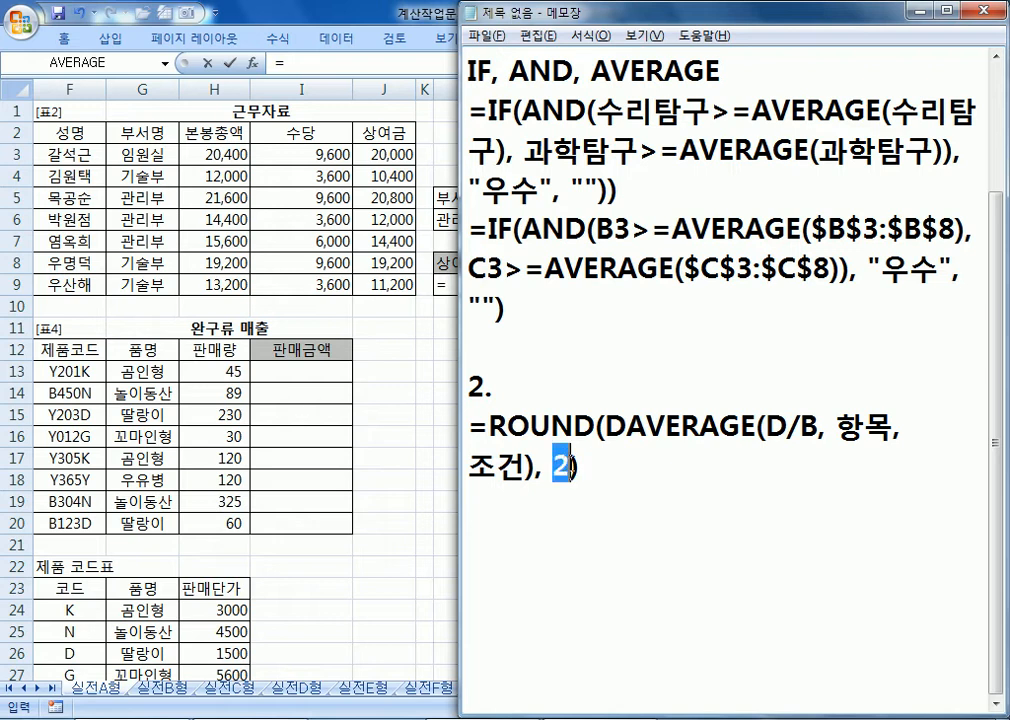
- Add blank lines below the formula outline and paste a copy of it directly beneath the original
{"action": "left_click", "coordinate": [636, 482]}
{"action": "key", "text": "Return"}
{"action": "key", "text": "Return"}
{"action": "key", "text": "Return"}
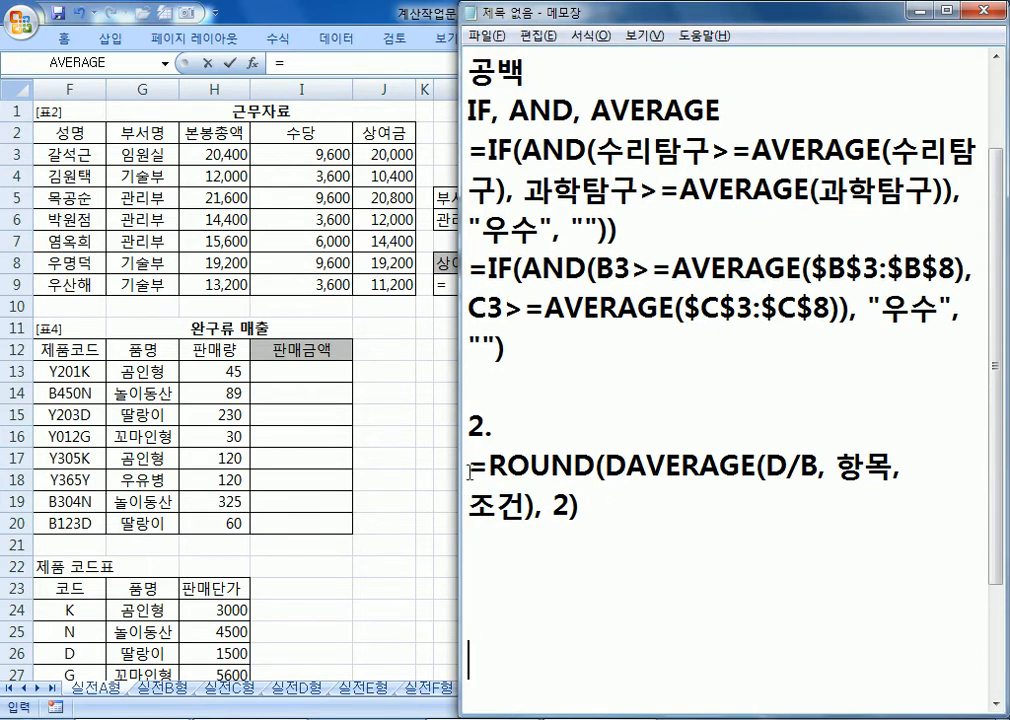
{"action": "left_click_drag", "start_coordinate": [469, 466], "coordinate": [471, 548]}
{"action": "key", "text": "ctrl+c"}
{"action": "left_click", "coordinate": [556, 528]}
{"action": "key", "text": "ctrl+v"}
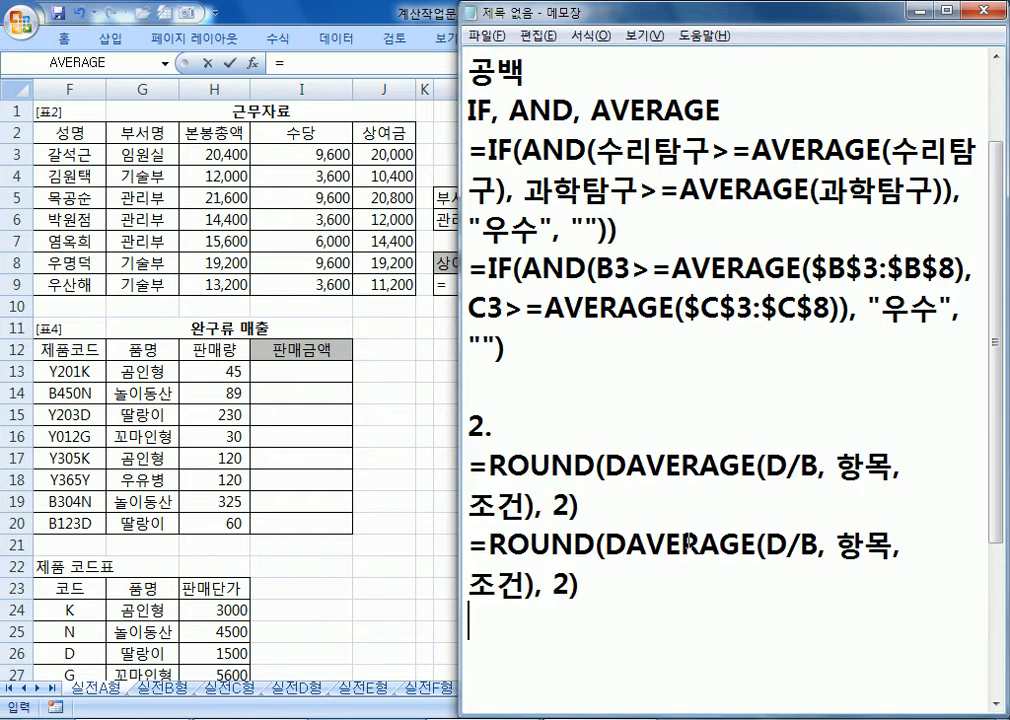
- Replace the D/B placeholder in the copied formula with the range F2:J9
{"action": "left_click_drag", "start_coordinate": [768, 546], "coordinate": [818, 548]}
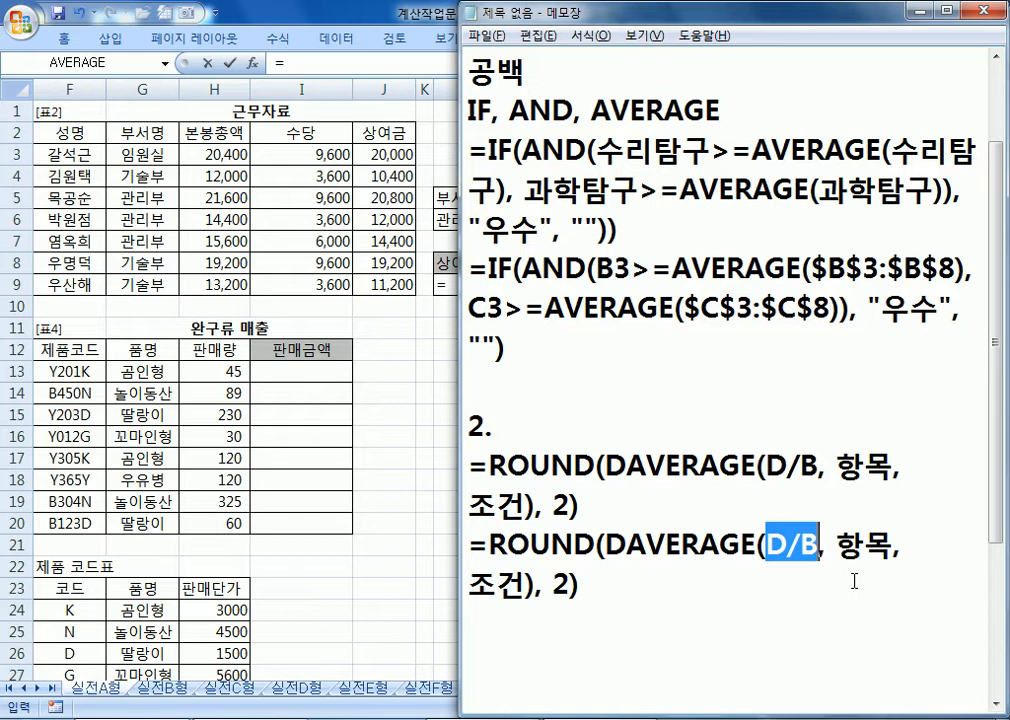
{"action": "type", "text": "F2"}
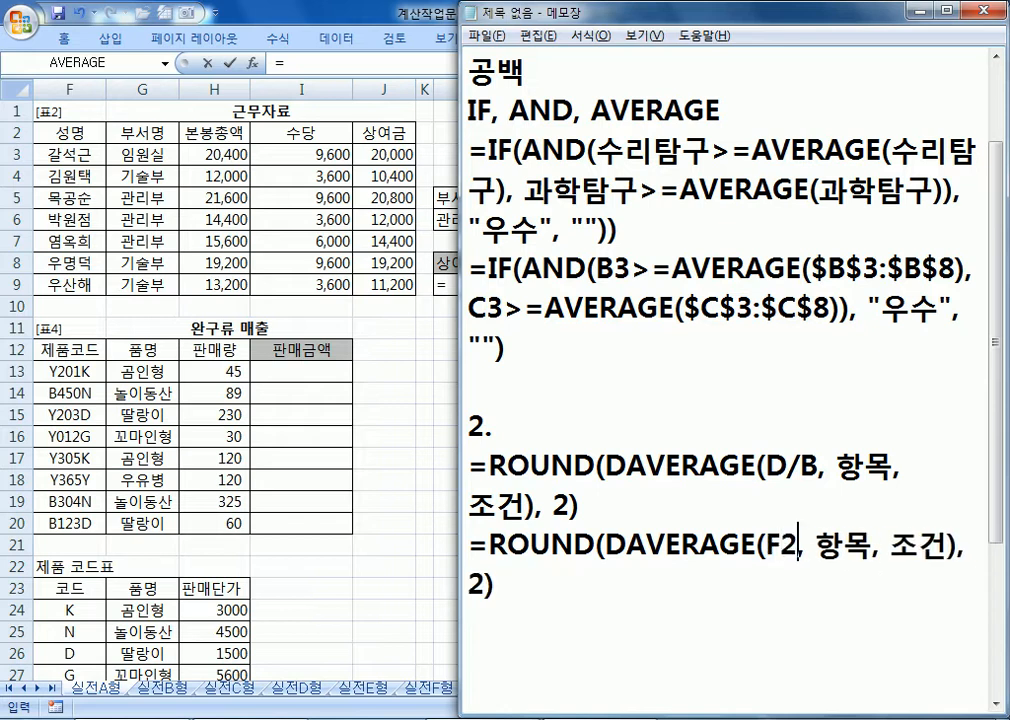
{"action": "type", "text": ":"}
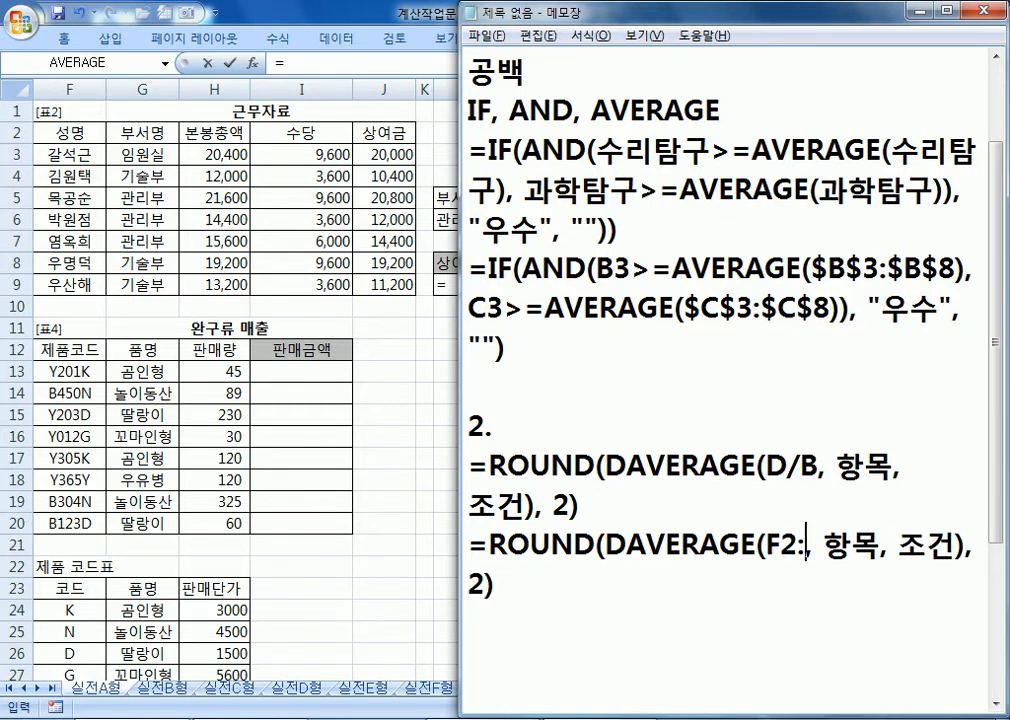
{"action": "type", "text": "J9"}
{"action": "key", "text": "Right"}
{"action": "key", "text": "Right"}
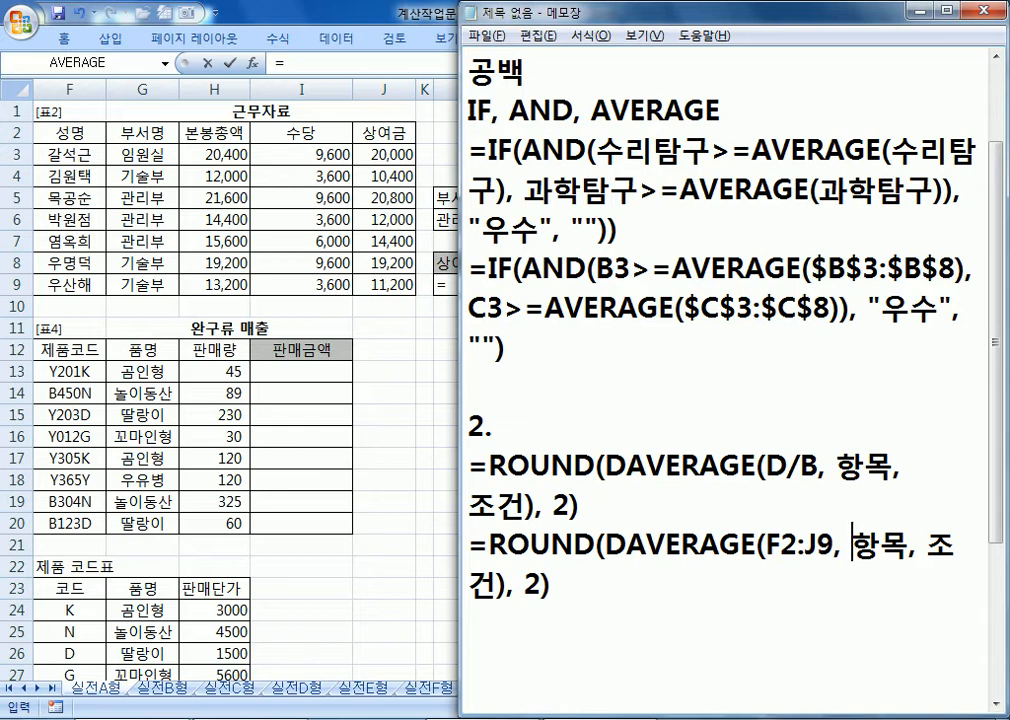
- Replace the 항목 placeholder in the copied formula with J2
{"action": "type", "text": "J2"}
{"action": "key", "text": "Delete"}
{"action": "key", "text": "Delete"}
{"action": "key", "text": "Right"}
{"action": "key", "text": "Right"}
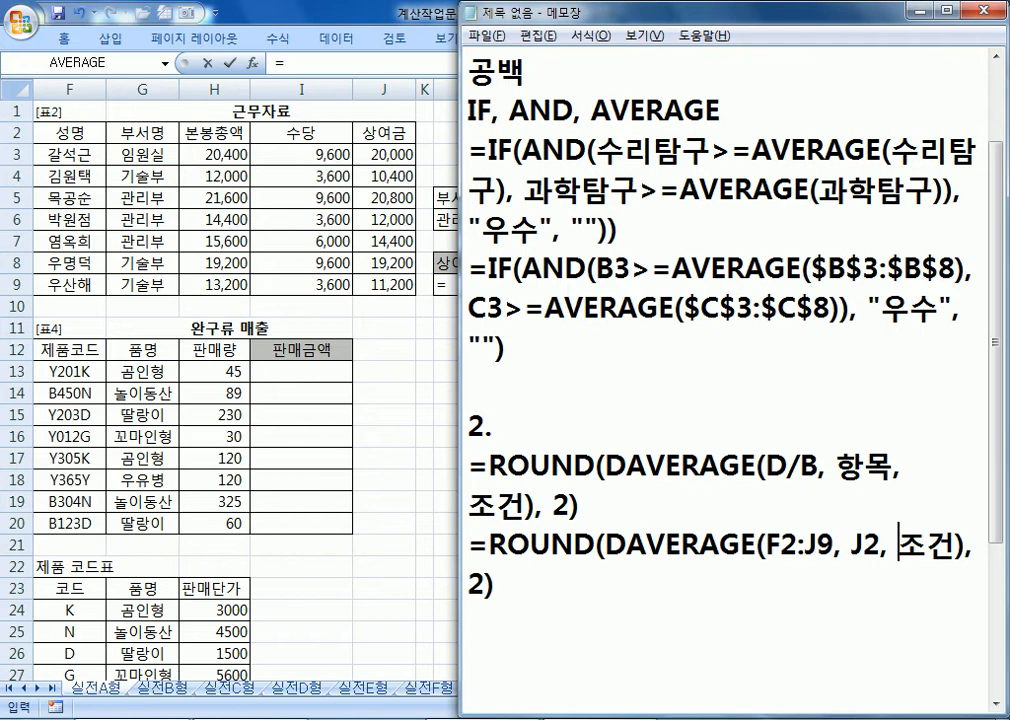
- Check the 부서명 criteria cells in Excel and replace the 조건 placeholder in the notes' copied formula with L5:L6
{"action": "key", "text": "alt+Tab"}
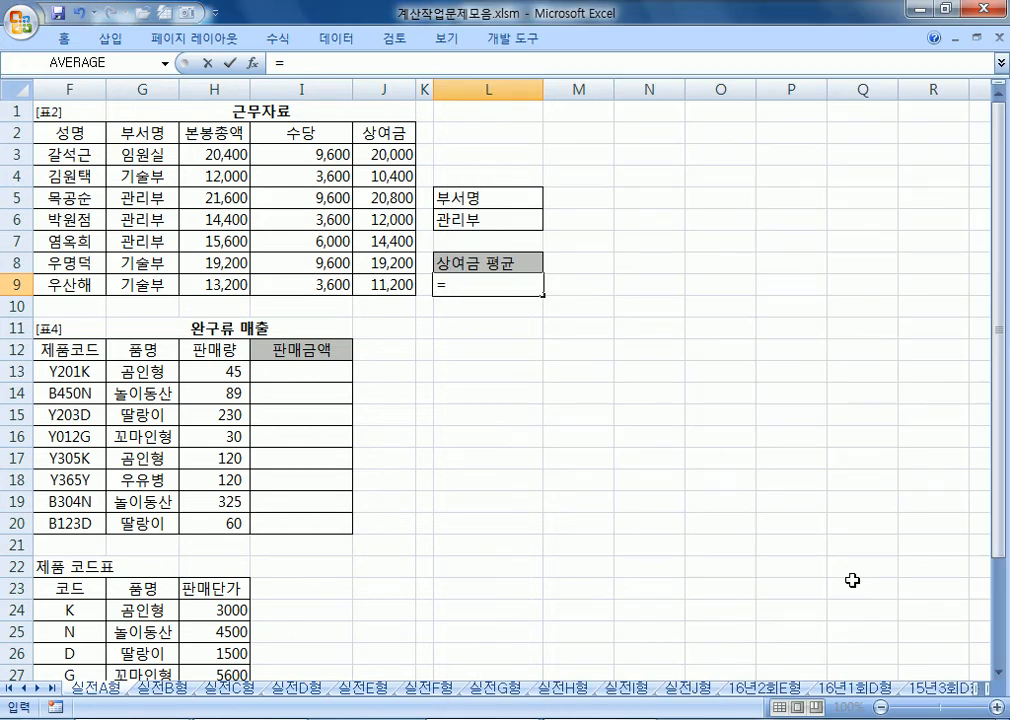
{"action": "key", "text": "alt+Tab"}
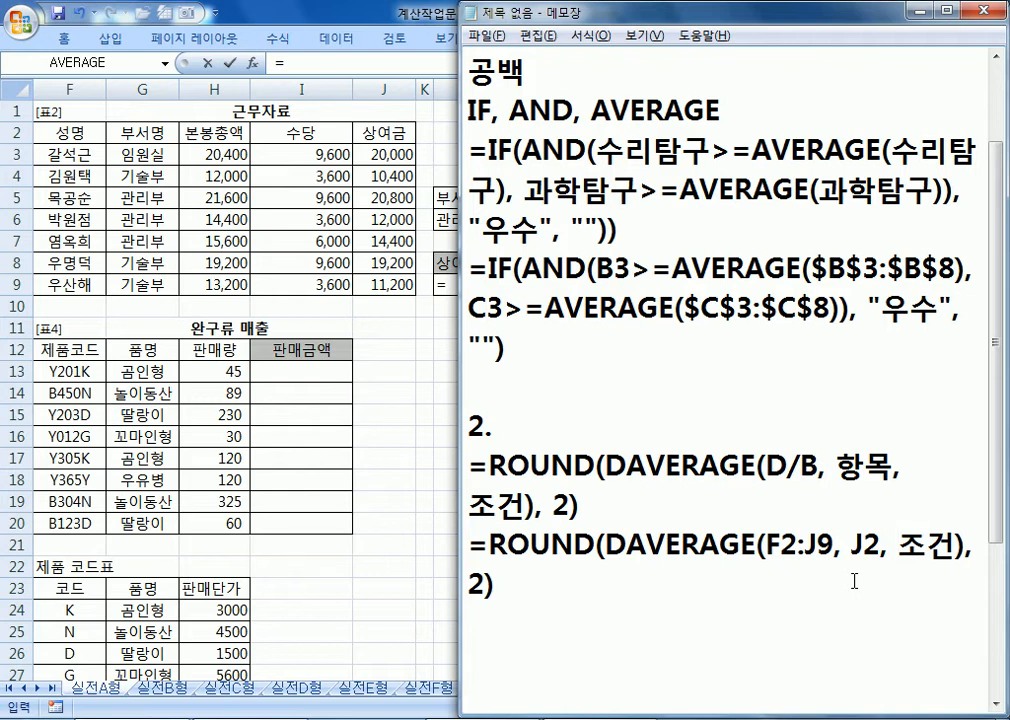
{"action": "key", "text": "alt+Tab"}
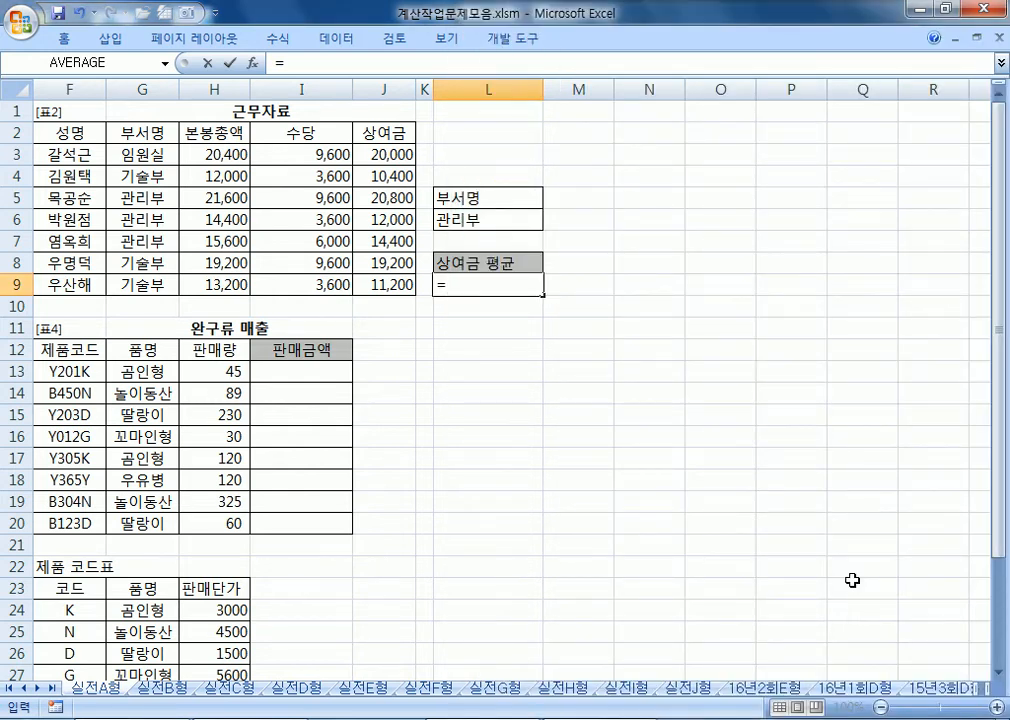
{"action": "key", "text": "alt+Tab"}
{"action": "type", "text": "L5\"L"}
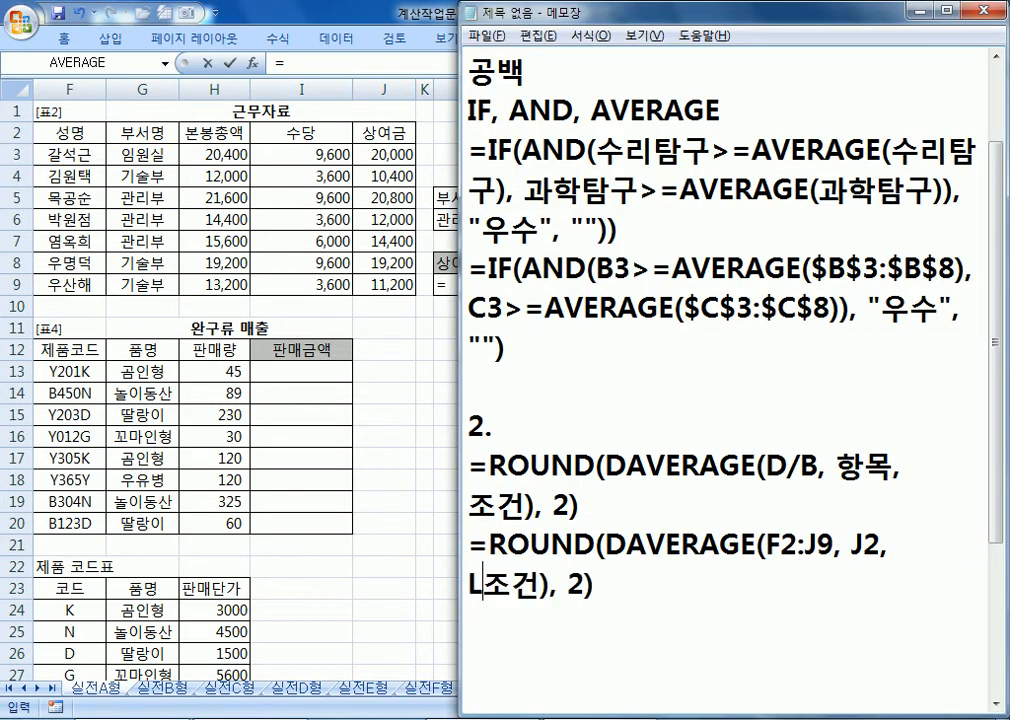
{"action": "type", "text": "6"}
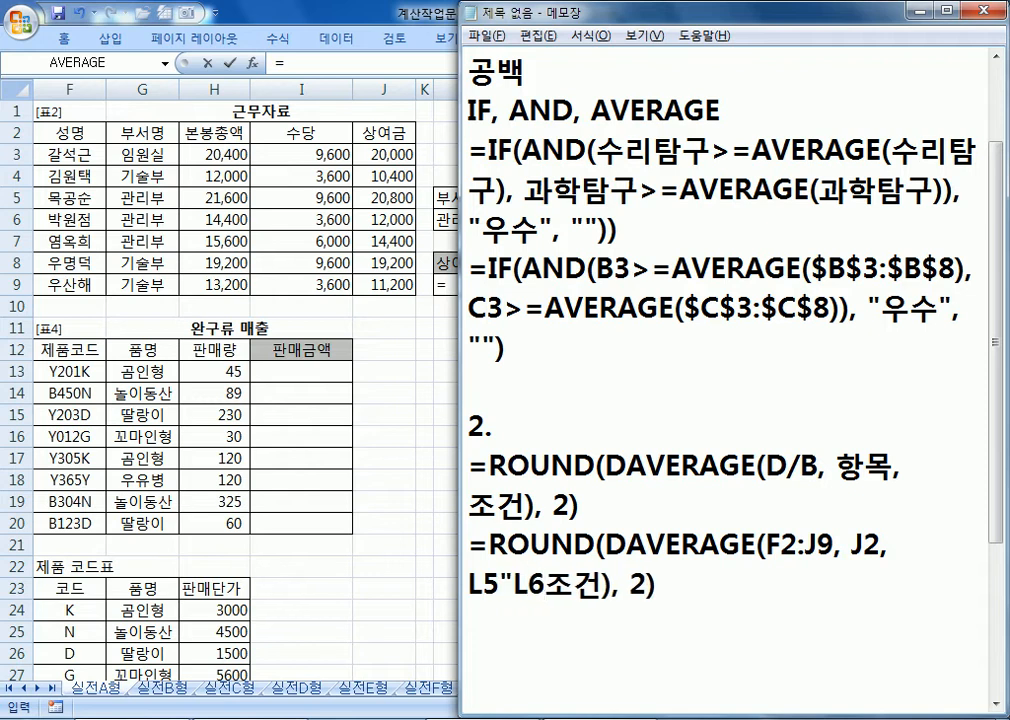
{"action": "key", "text": "Delete"}
{"action": "key", "text": "Delete"}
{"action": "key", "text": "Left"}
{"action": "key", "text": "Left"}
{"action": "key", "text": "Left"}
{"action": "type", "text": ":"}
{"action": "key", "text": "Delete"}
- Copy the finished ROUND/DAVERAGE formula from the notes and enter it in Excel cell L9 in place of the lone "="
{"action": "key", "text": "Up"}
{"action": "key", "text": "Home"}
{"action": "key", "text": "ctrl+shift+End"}
{"action": "key", "text": "alt+Tab"}
{"action": "key", "text": "BackSpace"}
{"action": "key", "text": "ctrl+v"}
{"action": "key", "text": "Return"}
{"action": "key", "text": "Up"}
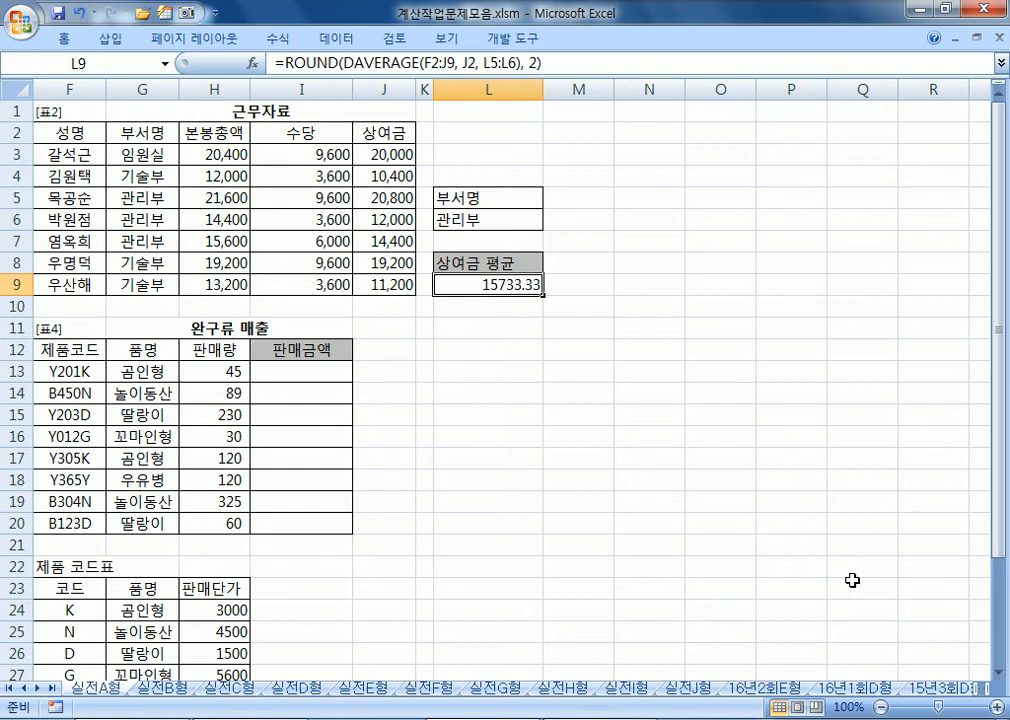
- Switch to the notes and start the third exercise with "3." after a blank line below the finished formula
{"action": "key", "text": "alt+Tab"}
{"action": "key", "text": "ctrl+End"}
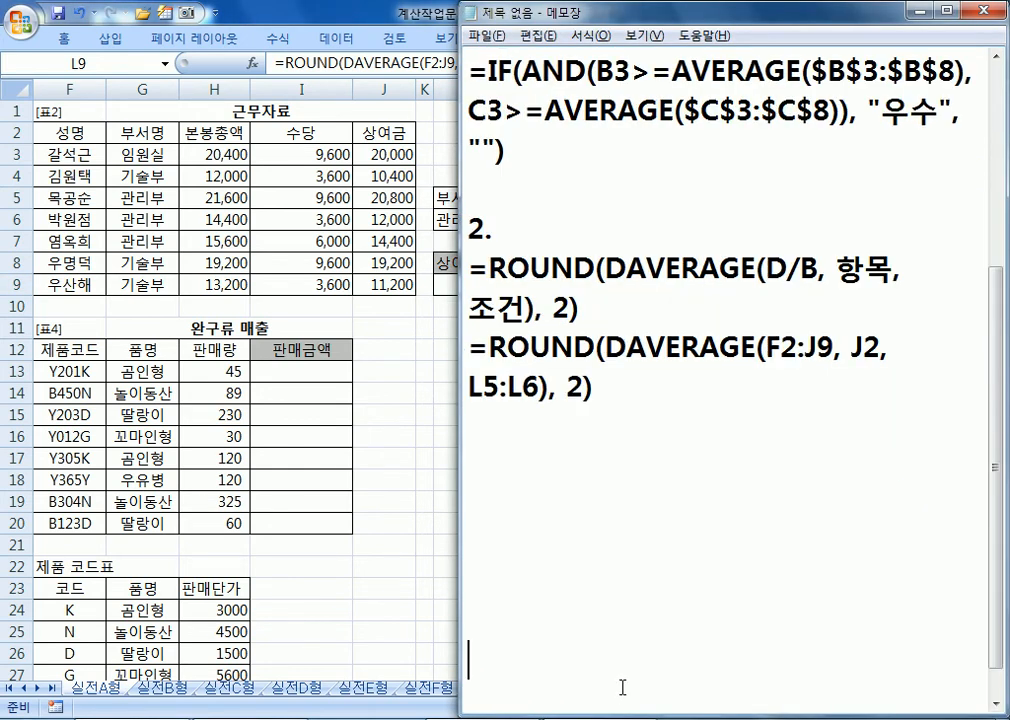
{"action": "key", "text": "Return"}
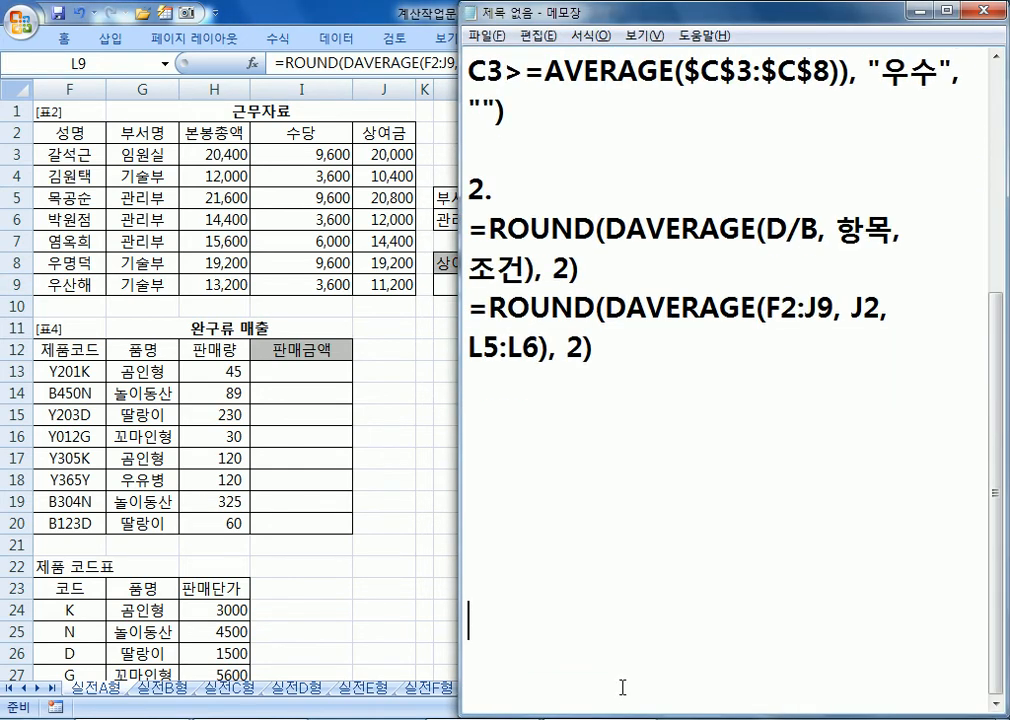
{"action": "key", "text": "Return"}
{"action": "key", "text": "Return"}
{"action": "key", "text": "Return"}
{"action": "key", "text": "Return"}
{"action": "key", "text": "Return"}
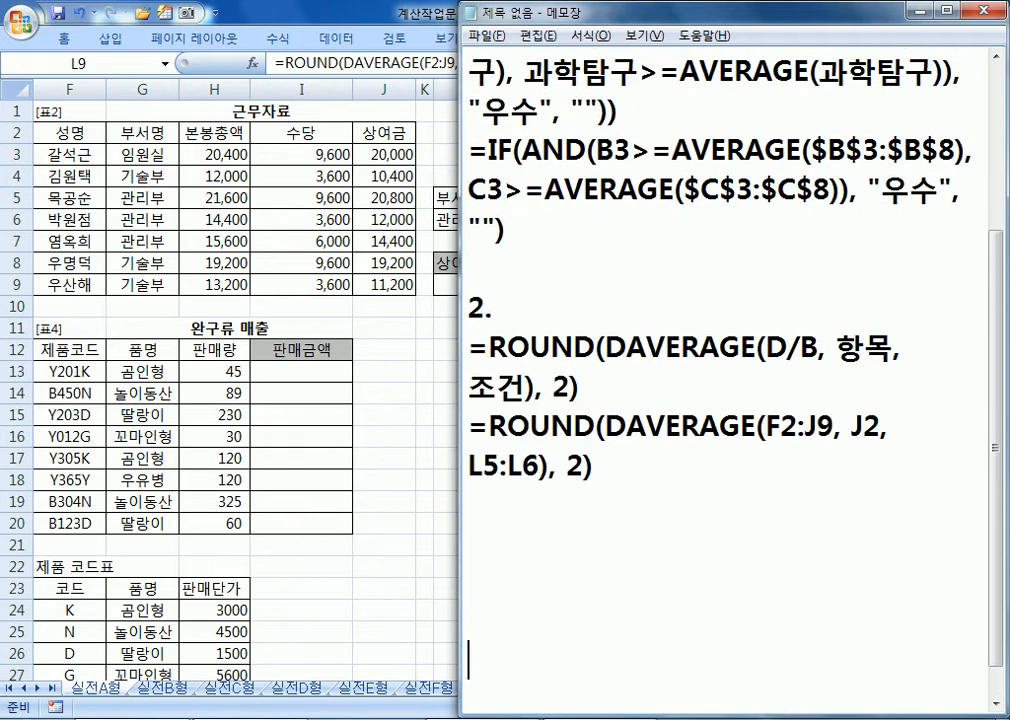
{"action": "left_click", "coordinate": [997, 708]}
{"action": "left_click", "coordinate": [875, 614]}
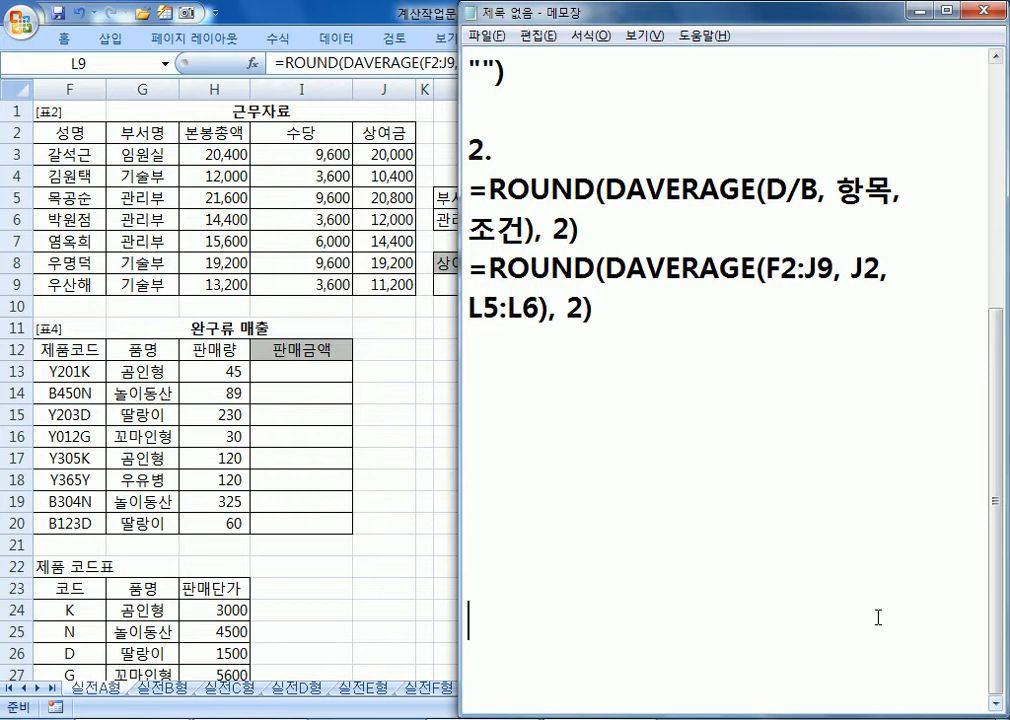
{"action": "key", "text": "Return"}
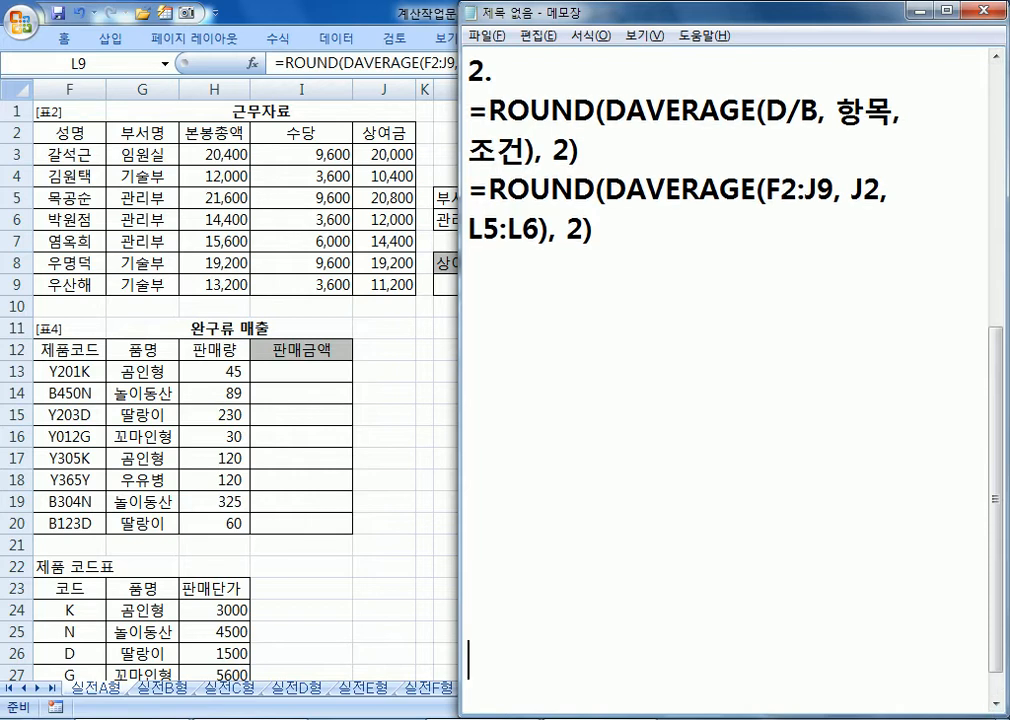
{"action": "type", "text": "3."}
- Bring the 표3 경주마 기록 table into view in Excel and place the notes window at full width below its first rows
{"action": "key", "text": "alt+Tab"}
{"action": "key", "text": "Home"}
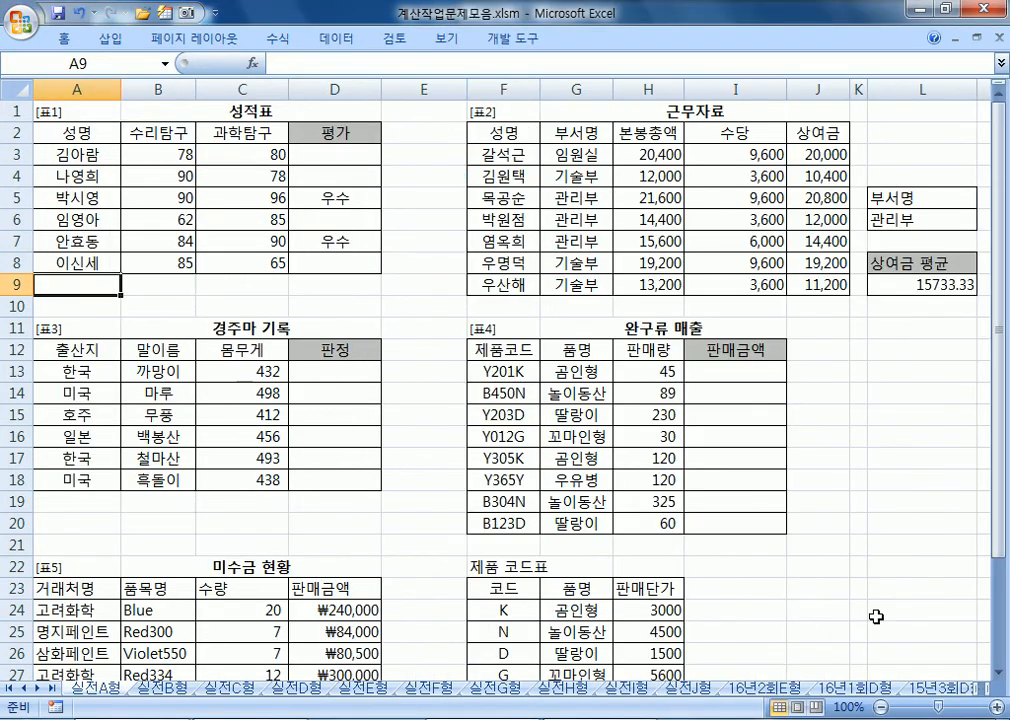
{"action": "scroll", "coordinate": [415, 384], "scroll_direction": "down", "scroll_amount": 2}
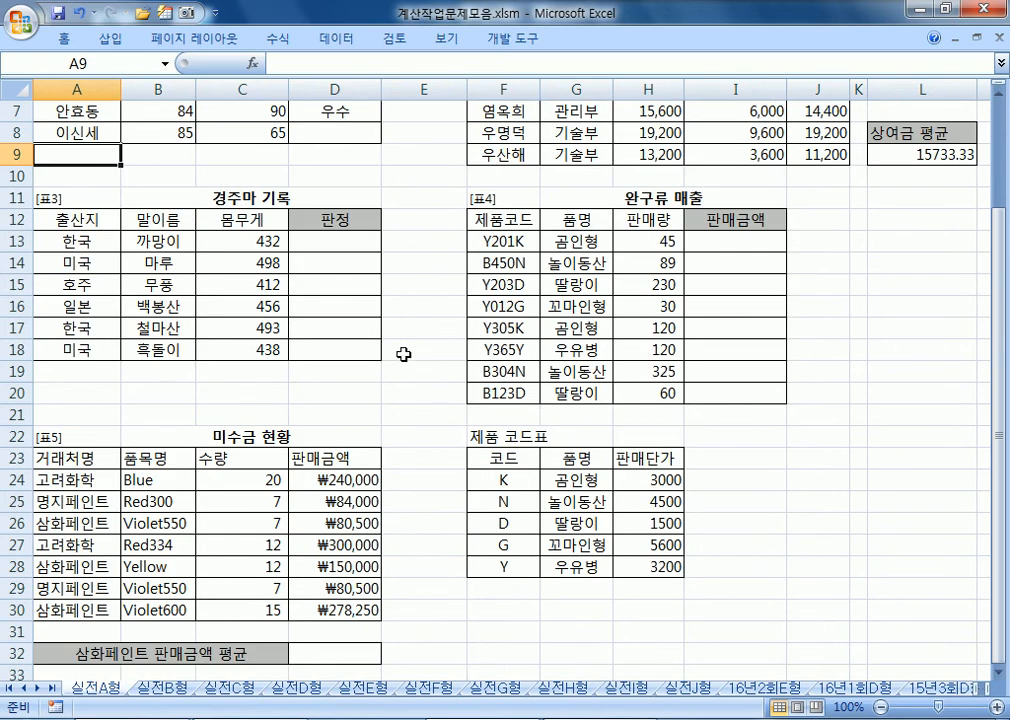
{"action": "scroll", "coordinate": [403, 354], "scroll_direction": "down", "scroll_amount": 1}
{"action": "key", "text": "alt+Tab"}
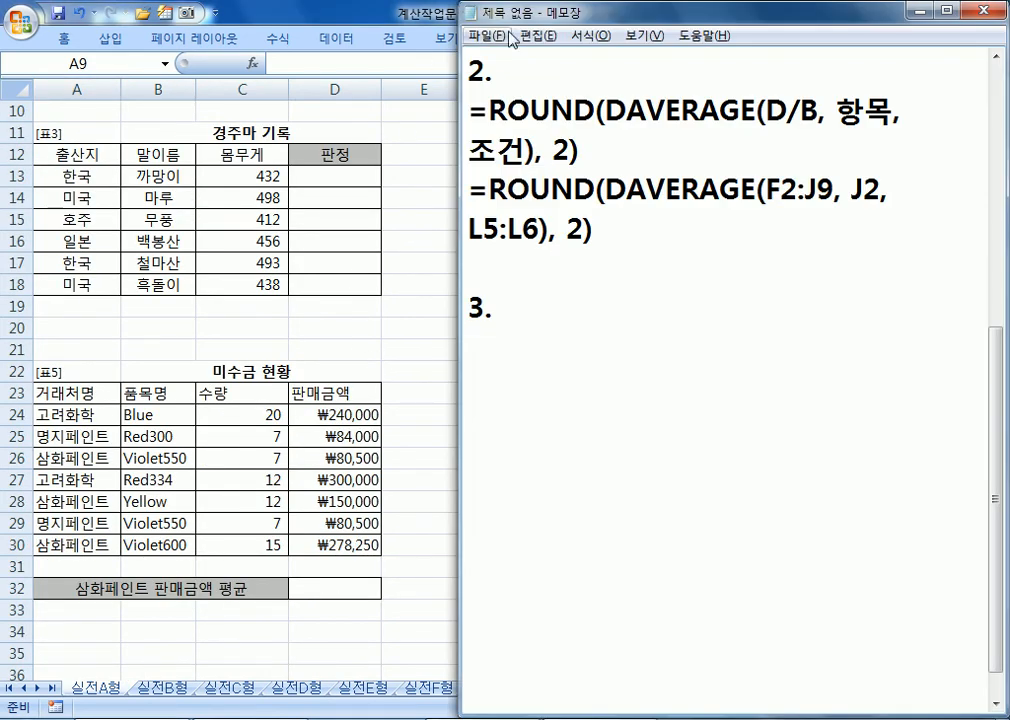
{"action": "left_click_drag", "start_coordinate": [540, 22], "coordinate": [84, 239]}
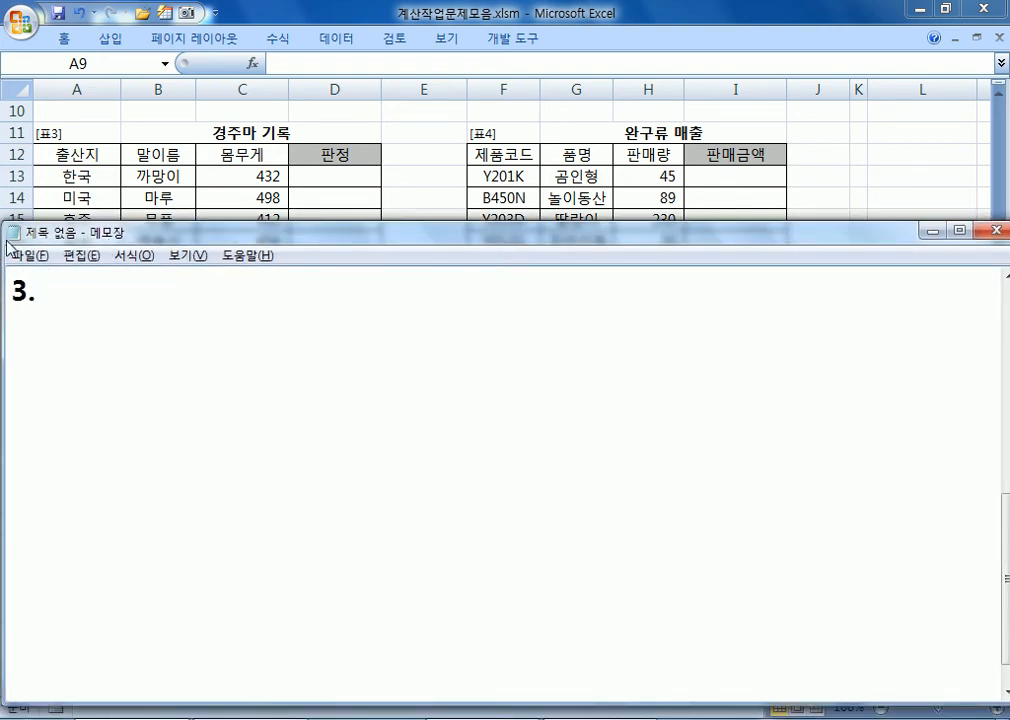
{"action": "left_click_drag", "start_coordinate": [4, 239], "coordinate": [34, 242]}
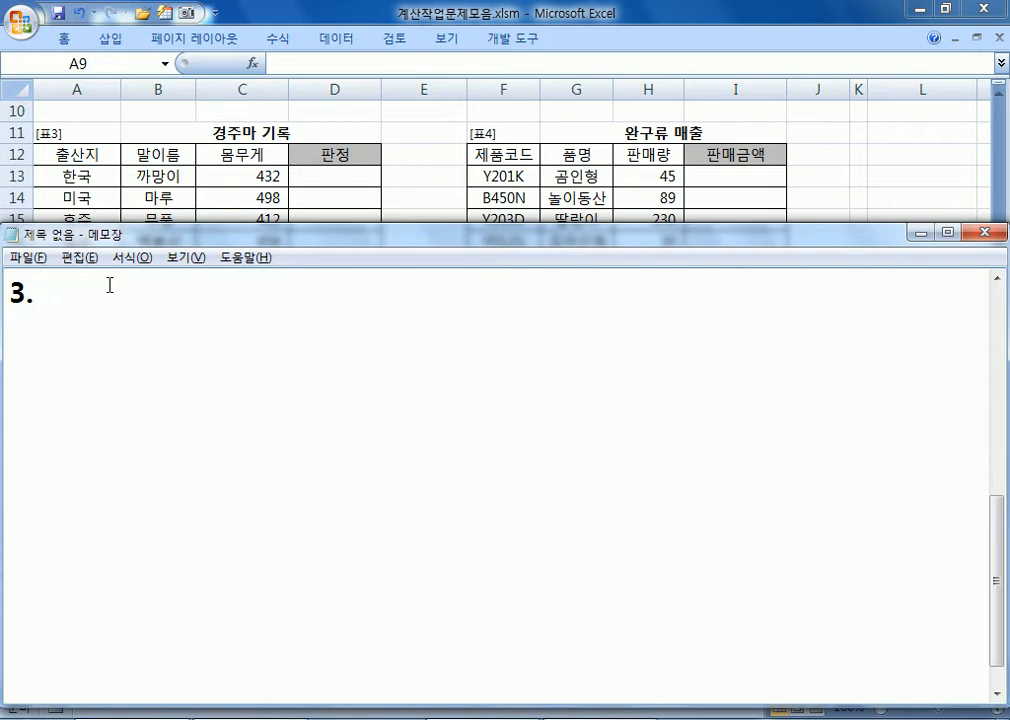
- Write the first grading condition, 1-2위는 "A", after "3." in the notes
{"action": "type", "text": "1"}
{"action": "type", "text": "-2DN"}
{"action": "key", "text": "BackSpace"}
{"action": "key", "text": "BackSpace"}
{"action": "type", "text": "DNL"}
{"action": "key", "text": "BackSpace"}
{"action": "key", "text": "BackSpace"}
{"action": "key", "text": "BackSpace"}
{"action": "key", "text": "Hangul"}
{"action": "type", "text": "위ㄴ"}
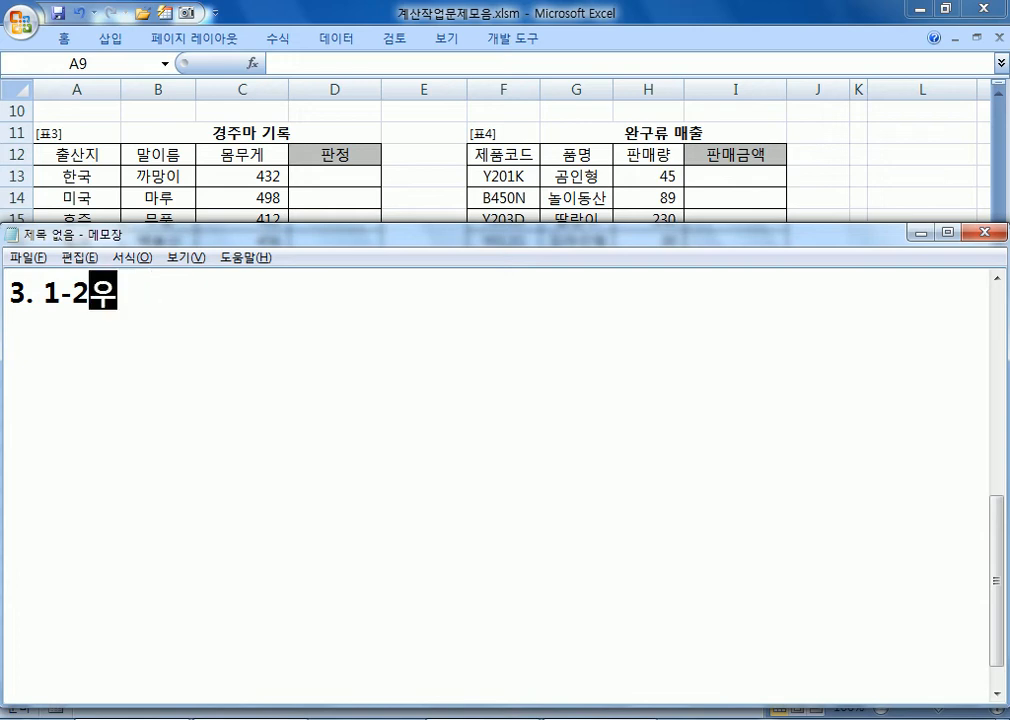
{"action": "type", "text": "ㅡ \""}
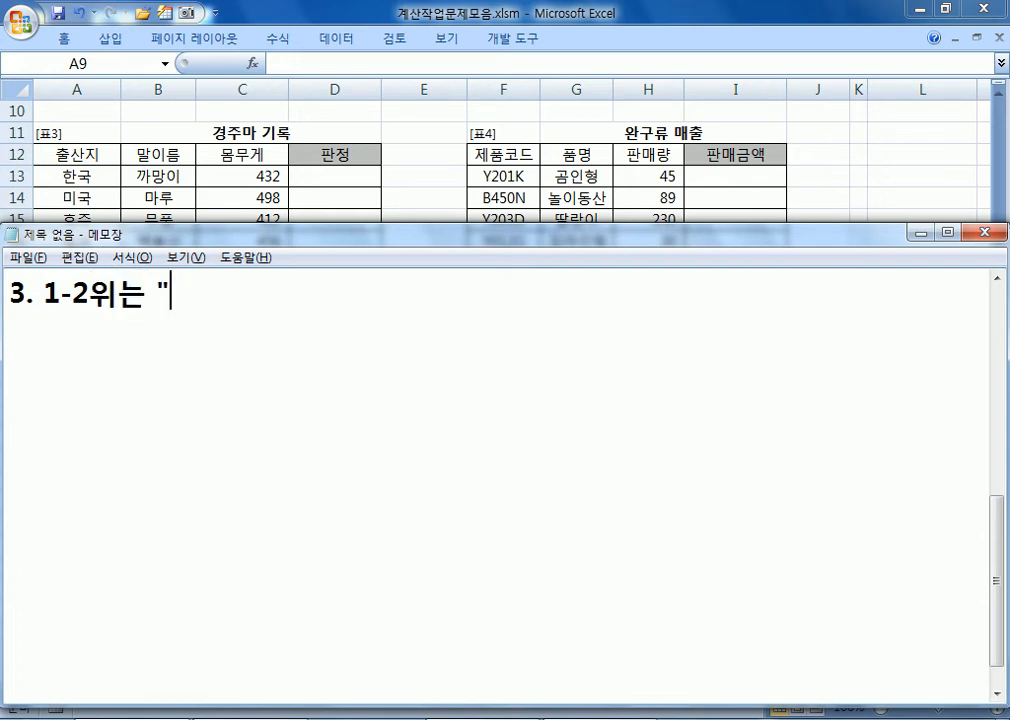
{"action": "type", "text": "A\", 30"}
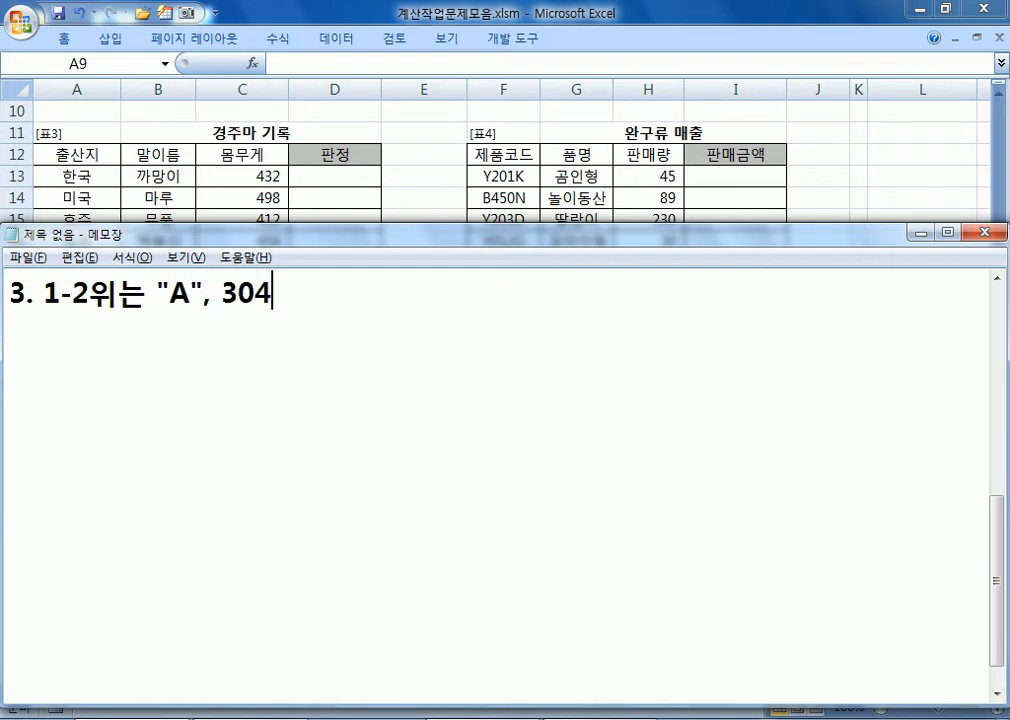
- Correct the stray digit and add the remaining conditions 3-4위는 "B", 5-6위는 "C" to the same line
{"action": "key", "text": "BackSpace"}
{"action": "type", "text": "-4"}
{"action": "type", "text": "위는 \""}
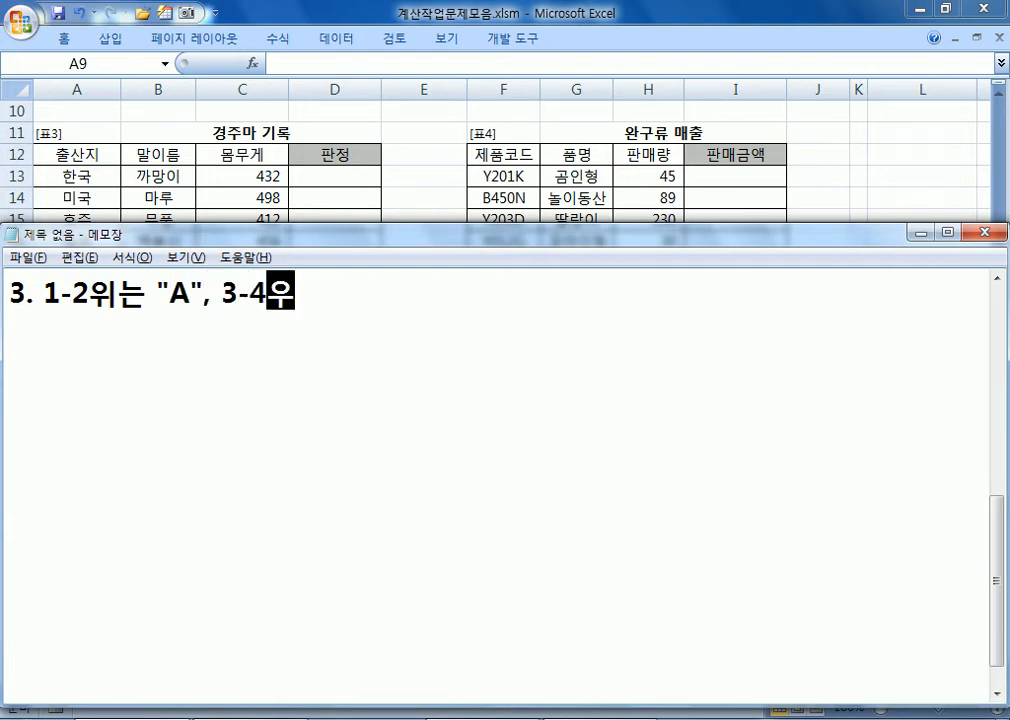
{"action": "type", "text": "B\""}
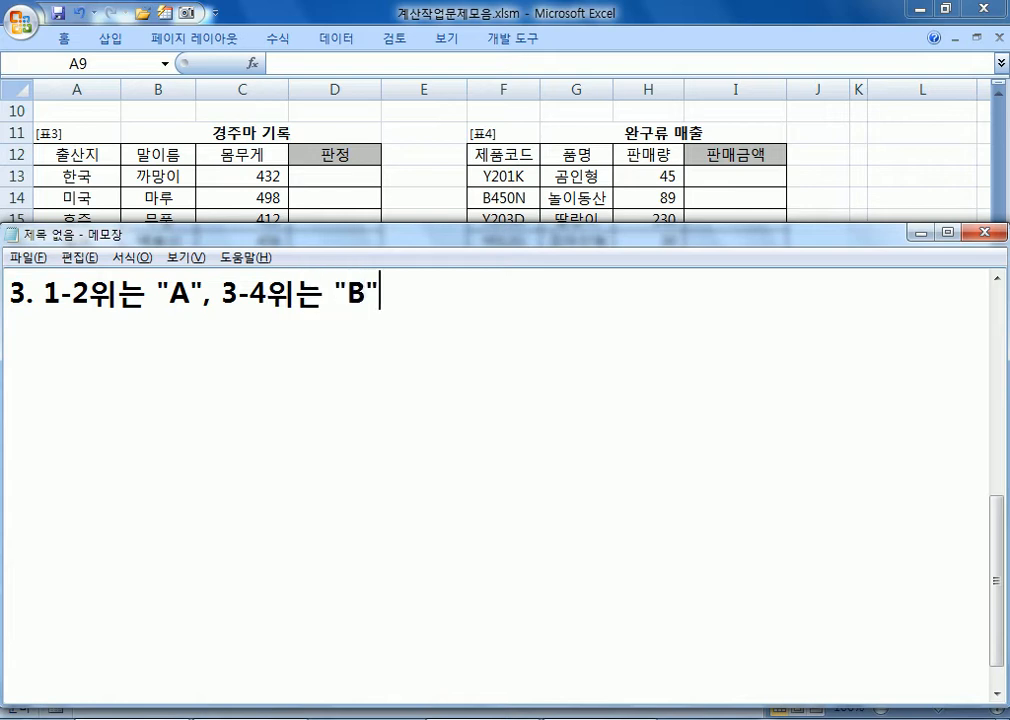
{"action": "type", "text": ", 5-6위는 \"C\""}
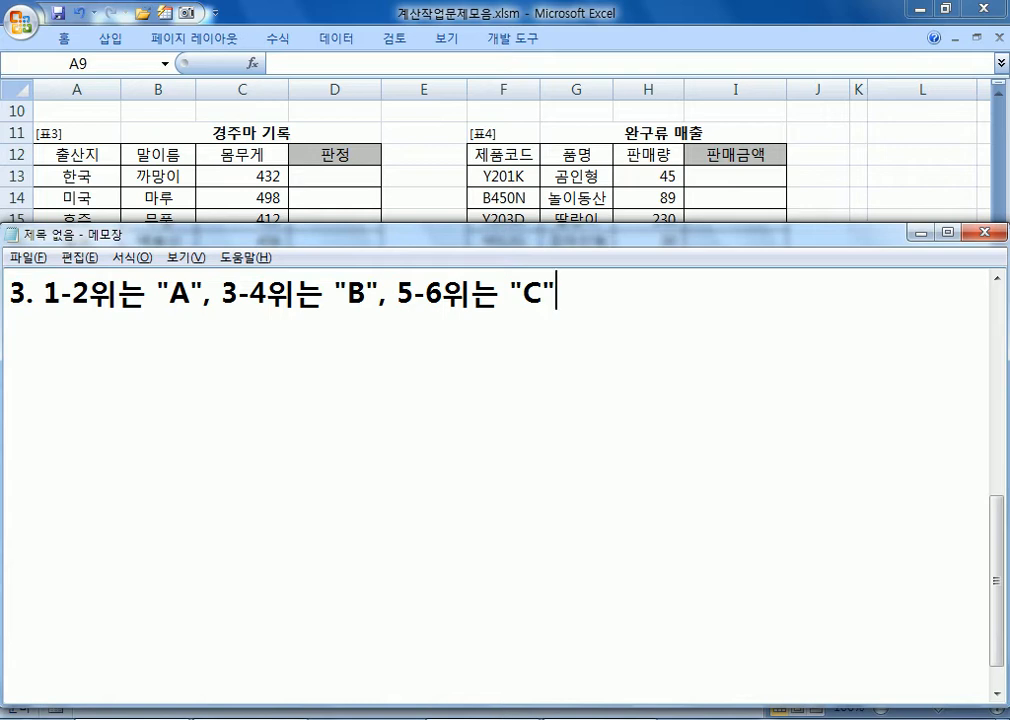
- Start a formula on a new line with =CHOOSE(RANK( ), "A", "A", leaving the RANK arguments empty
{"action": "key", "text": "Return"}
{"action": "type", "text": "=CHOOSE(RANK( ), \"A\"."}
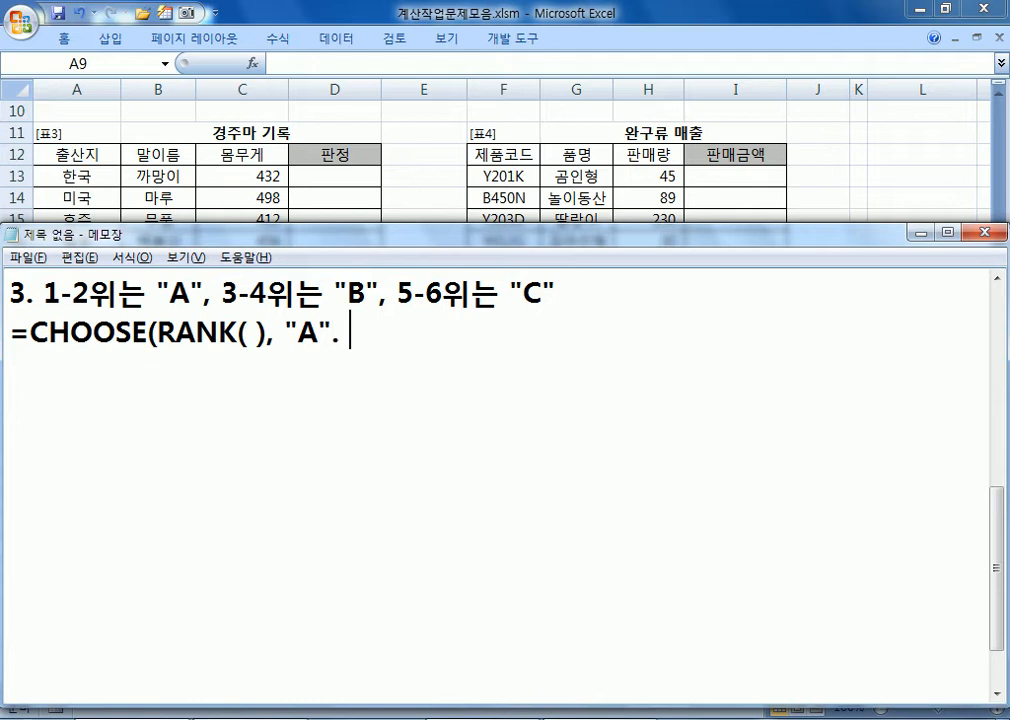
{"action": "key", "text": "BackSpace"}
{"action": "key", "text": "BackSpace"}
{"action": "type", "text": ", \"A\""}
{"action": "key", "text": "BackSpace"}
{"action": "key", "text": "BackSpace"}
{"action": "type", "text": "\"A\", 3-4위는 "}
- Complete the CHOOSE formula with the remaining choices "B", "B", "C", "C") and end the line
{"action": "type", "text": "\"B\""}
{"action": "key", "text": "BackSpace"}
{"action": "key", "text": "BackSpace"}
{"action": "type", "text": "B\","}
{"action": "key", "text": "BackSpace"}
{"action": "type", "text": "\","}
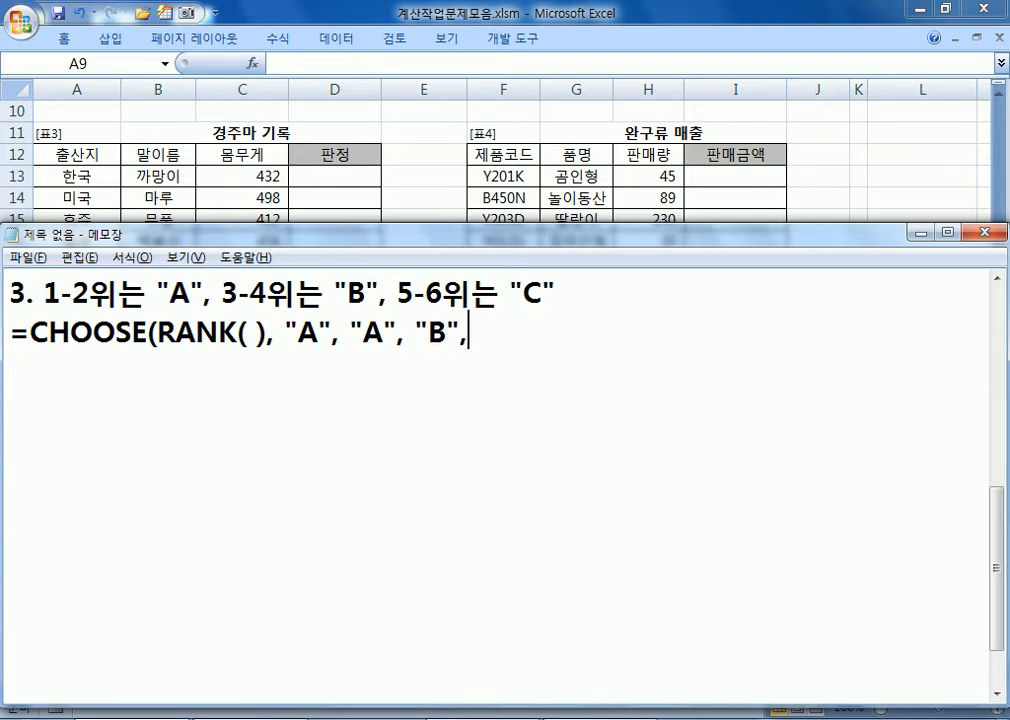
{"action": "type", "text": " \"B\","}
{"action": "type", "text": " \"C\",."}
{"action": "key", "text": "BackSpace"}
{"action": "key", "text": "BackSpace"}
{"action": "type", "text": "\"C\")"}
{"action": "key", "text": "Return"}
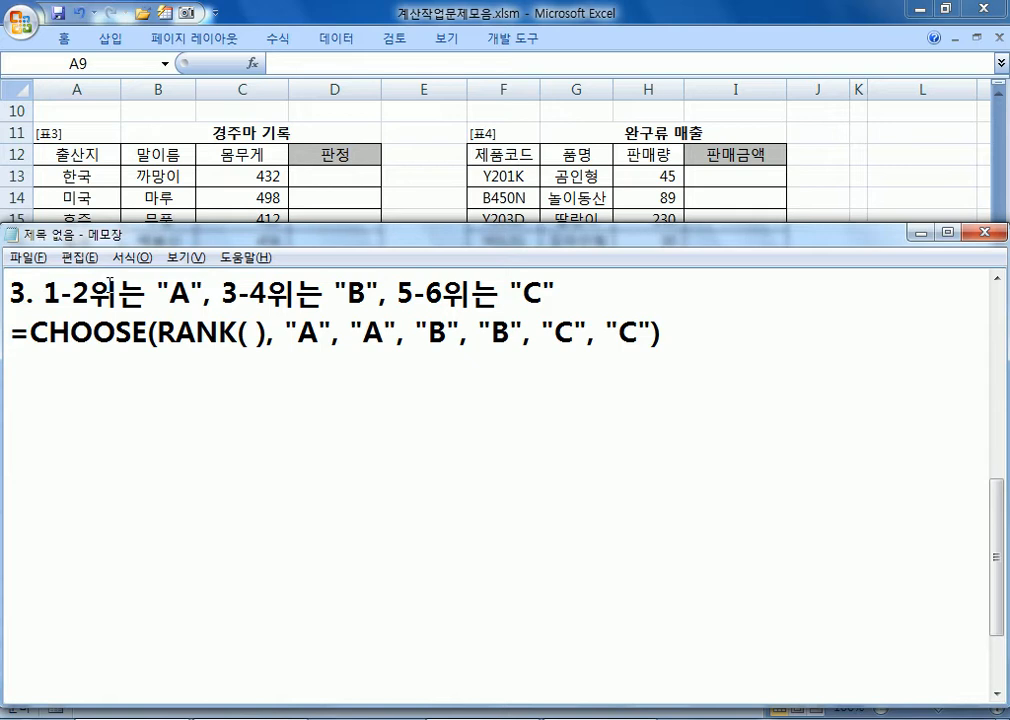
- Duplicate the CHOOSE formula onto the line directly below it
{"action": "key", "text": "shift+Down"}
{"action": "key", "text": "ctrl+c"}
{"action": "key", "text": "Right"}
{"action": "key", "text": "ctrl+v"}
- Check the 몸무게 cells in Excel and fill the copied formula's RANK arguments in the notes with C13, C13:C18
{"action": "key", "text": "Up"}
{"action": "key", "text": "Right"}
{"action": "key", "text": "Right"}
{"action": "key", "text": "Right"}
{"action": "key", "text": "Right"}
{"action": "key", "text": "Right"}
{"action": "key", "text": "Right"}
{"action": "key", "text": "Right"}
{"action": "key", "text": "Right"}
{"action": "key", "text": "Right"}
{"action": "key", "text": "Right"}
{"action": "key", "text": "Right"}
{"action": "key", "text": "Right"}
{"action": "key", "text": "Right"}
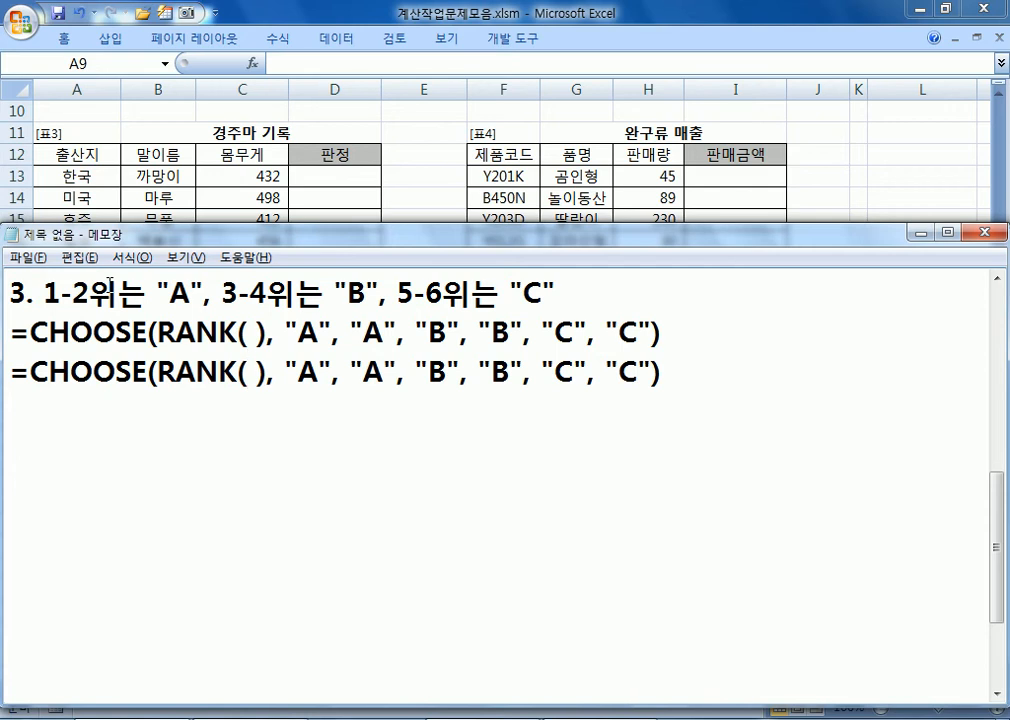
{"action": "key", "text": "alt+Tab"}
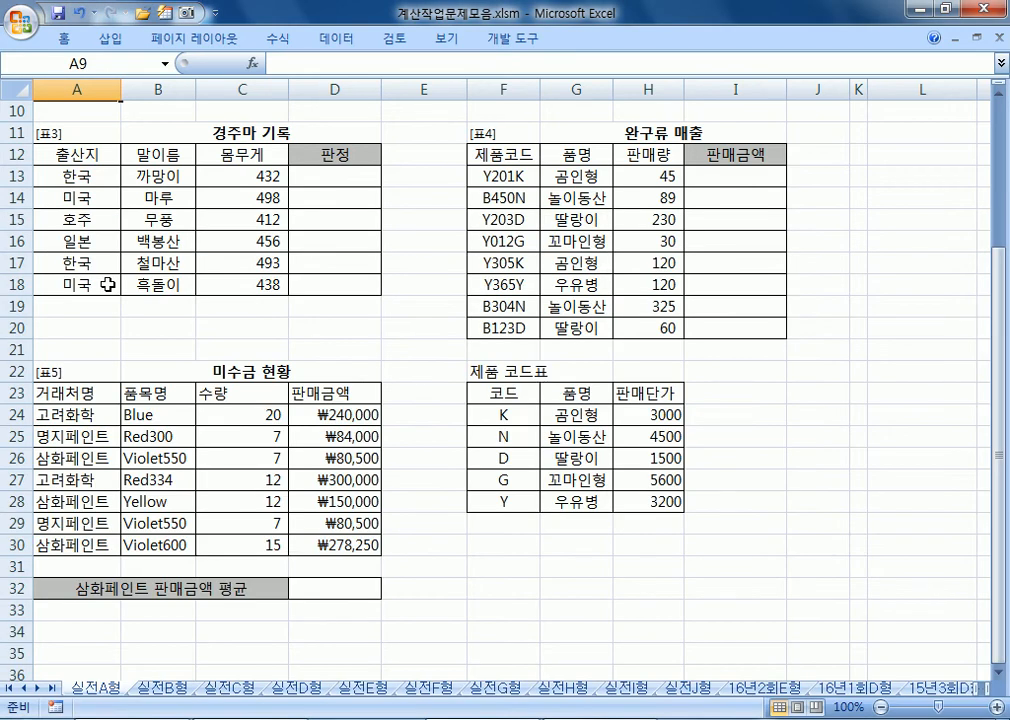
{"action": "key", "text": "alt+Tab"}
{"action": "type", "text": "ㅊ"}
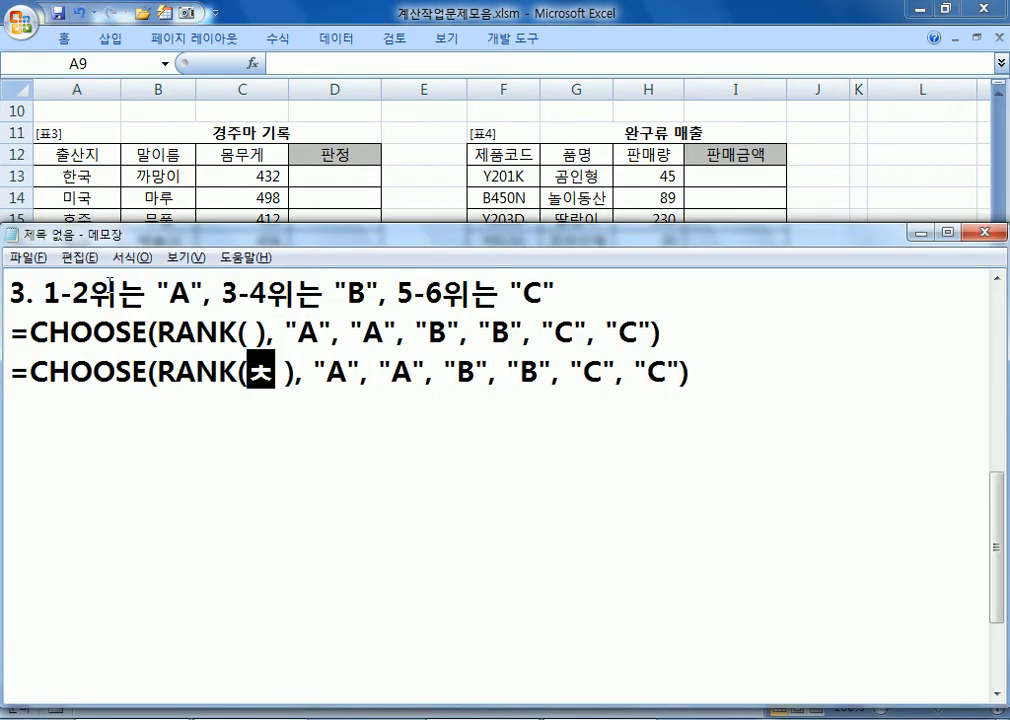
{"action": "key", "text": "BackSpace"}
{"action": "type", "text": "C1"}
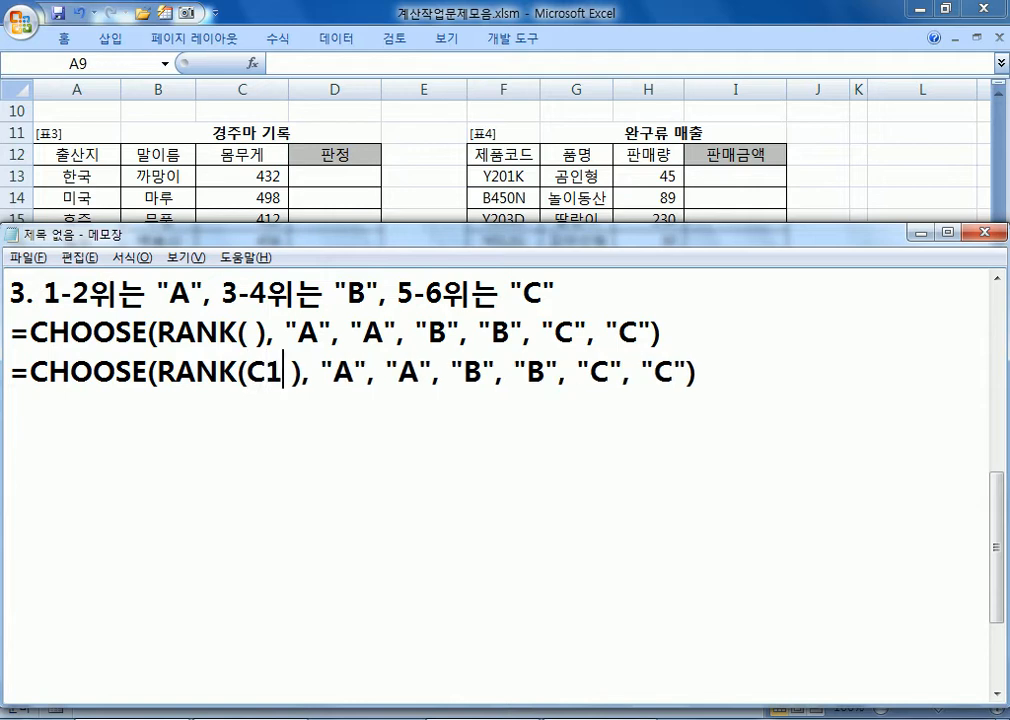
{"action": "type", "text": "3"}
{"action": "type", "text": ", C13:"}
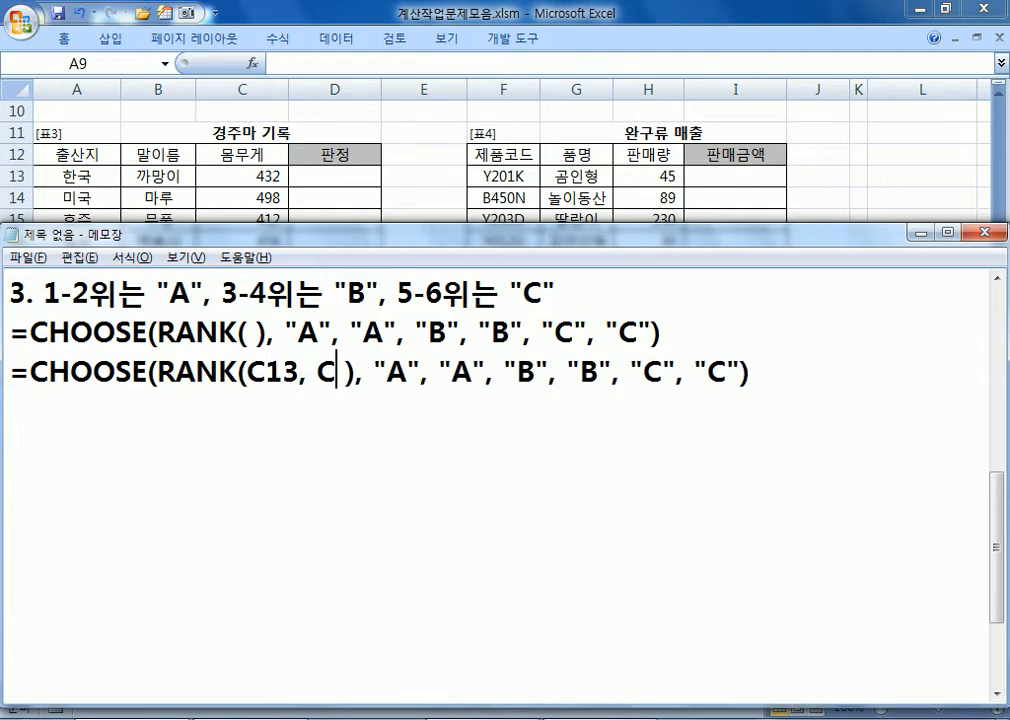
{"action": "type", "text": "C18"}
{"action": "key", "text": "Delete"}
- Make the RANK range in the copied formula absolute as $C$13:$C$18
{"action": "key", "text": "Left"}
{"action": "key", "text": "Left"}
{"action": "key", "text": "Left"}
{"action": "key", "text": "Left"}
{"action": "key", "text": "Left"}
{"action": "key", "text": "Left"}
{"action": "key", "text": "Left"}
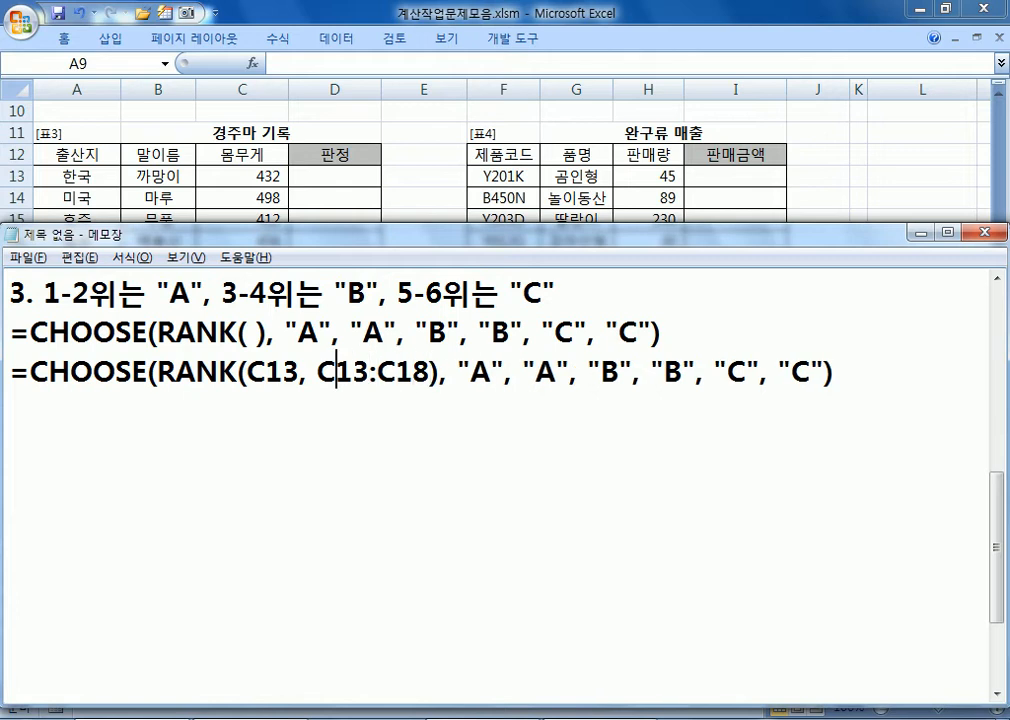
{"action": "type", "text": "$"}
{"action": "key", "text": "Right"}
{"action": "type", "text": "$"}
{"action": "key", "text": "Right"}
{"action": "key", "text": "Right"}
{"action": "key", "text": "Right"}
{"action": "type", "text": "$"}
{"action": "key", "text": "Right"}
{"action": "type", "text": "$"}
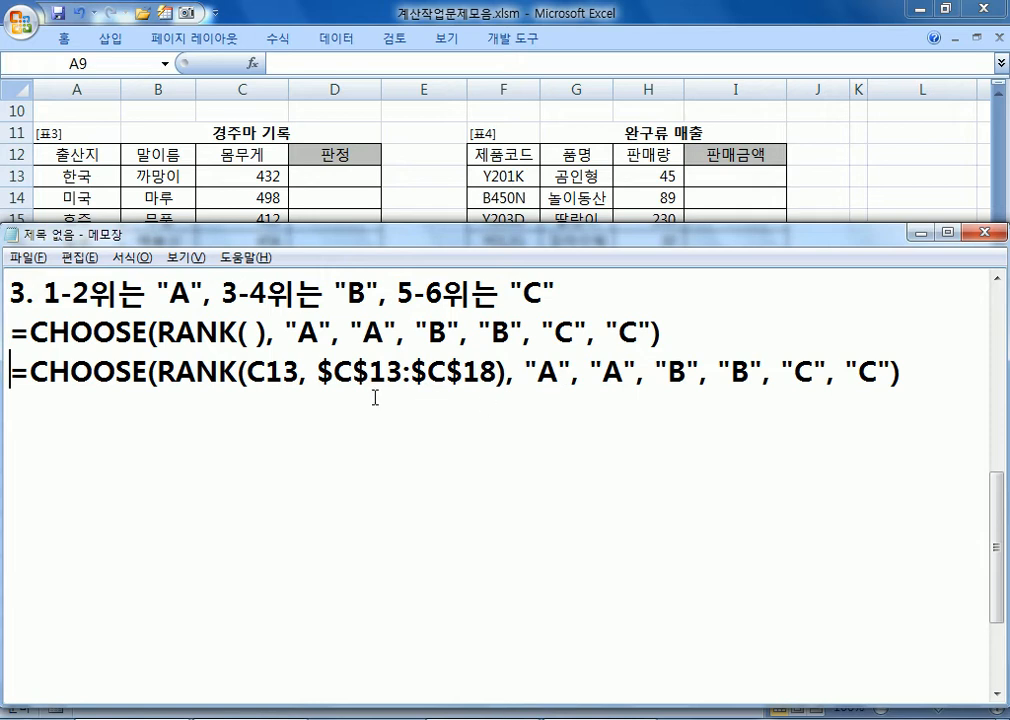
- Copy the finished CHOOSE/RANK formula into Excel cell D13 and fill the 판정 column down to D18
{"action": "left_click_drag", "start_coordinate": [157, 372], "coordinate": [497, 372]}
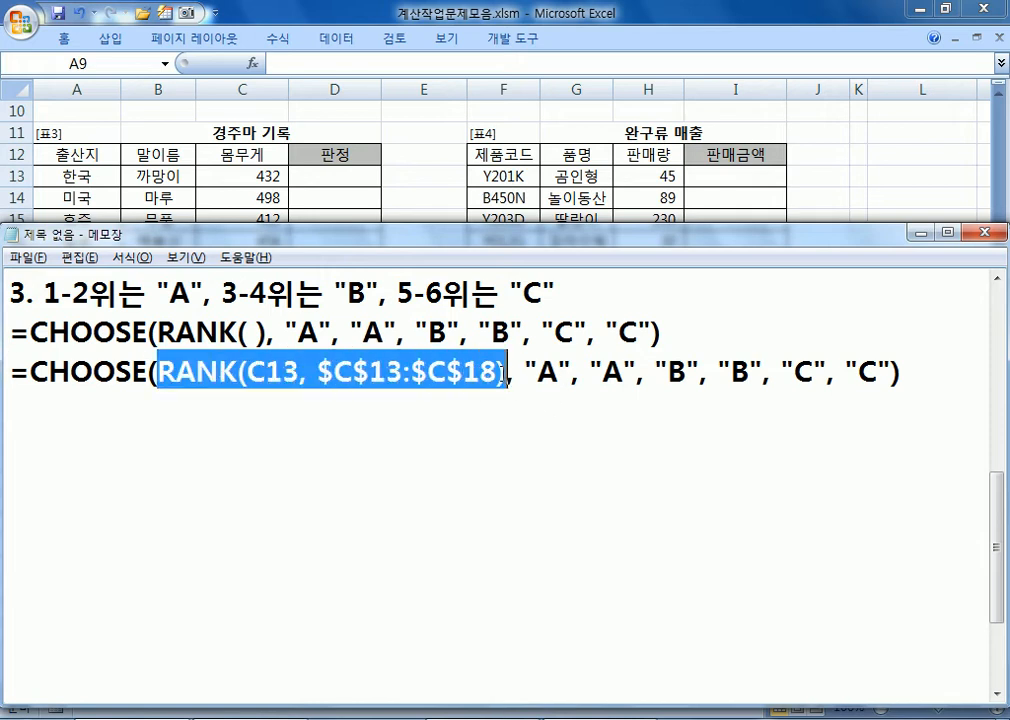
{"action": "left_click", "coordinate": [372, 372]}
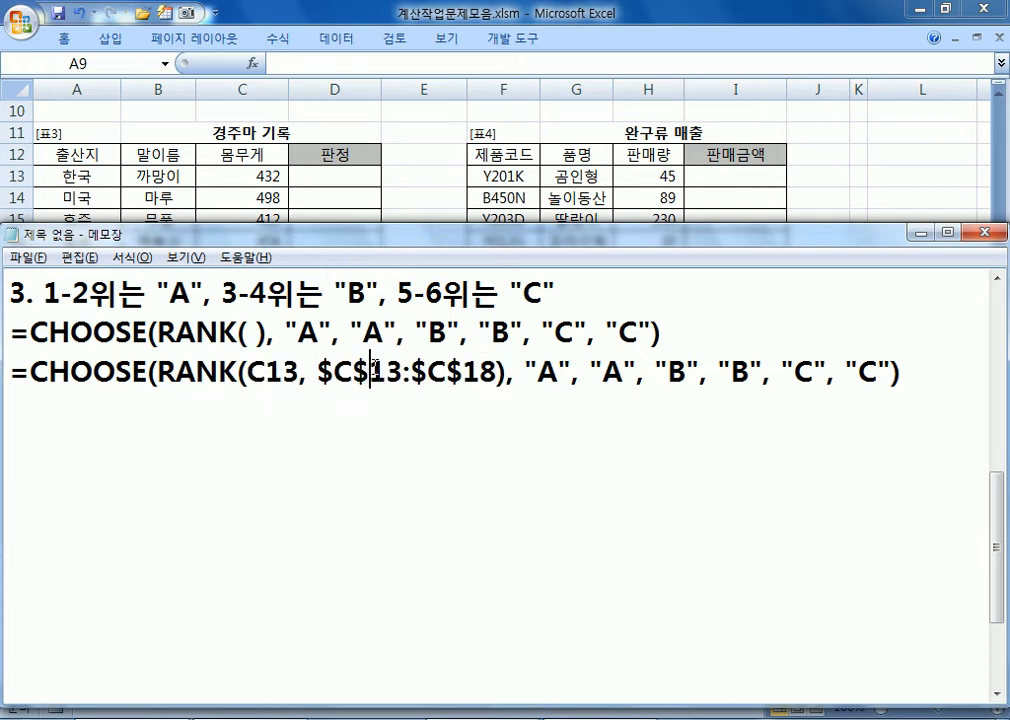
{"action": "left_click_drag", "start_coordinate": [16, 370], "coordinate": [920, 372]}
{"action": "key", "text": "alt+Tab"}
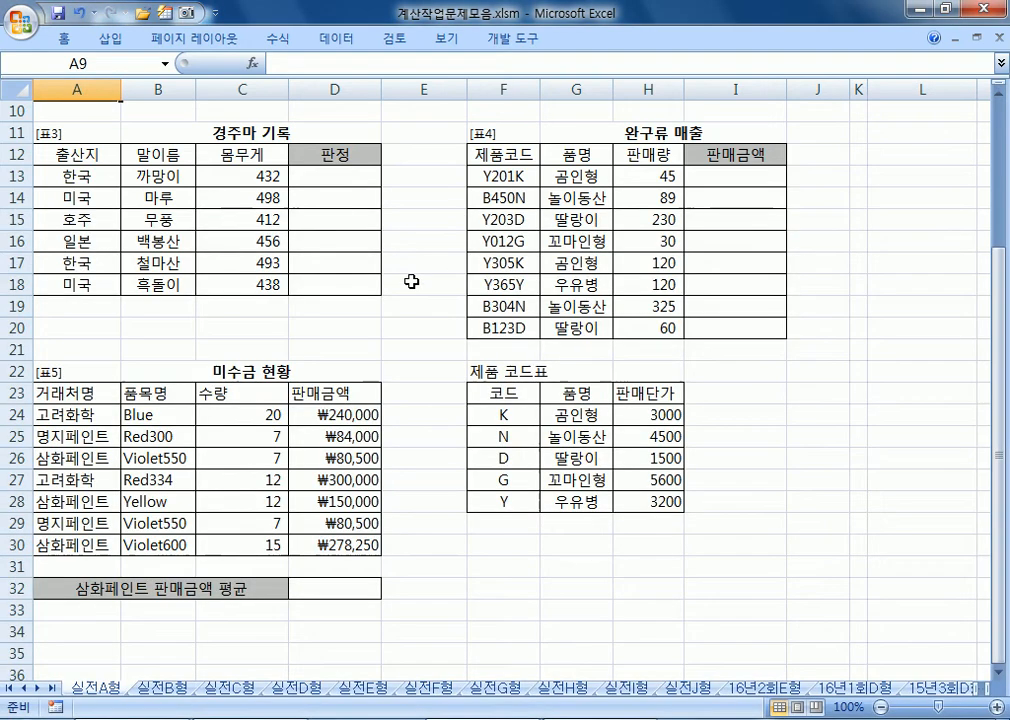
{"action": "left_click", "coordinate": [340, 181]}
{"action": "key", "text": "ctrl+v"}
{"action": "double_click", "coordinate": [381, 186]}
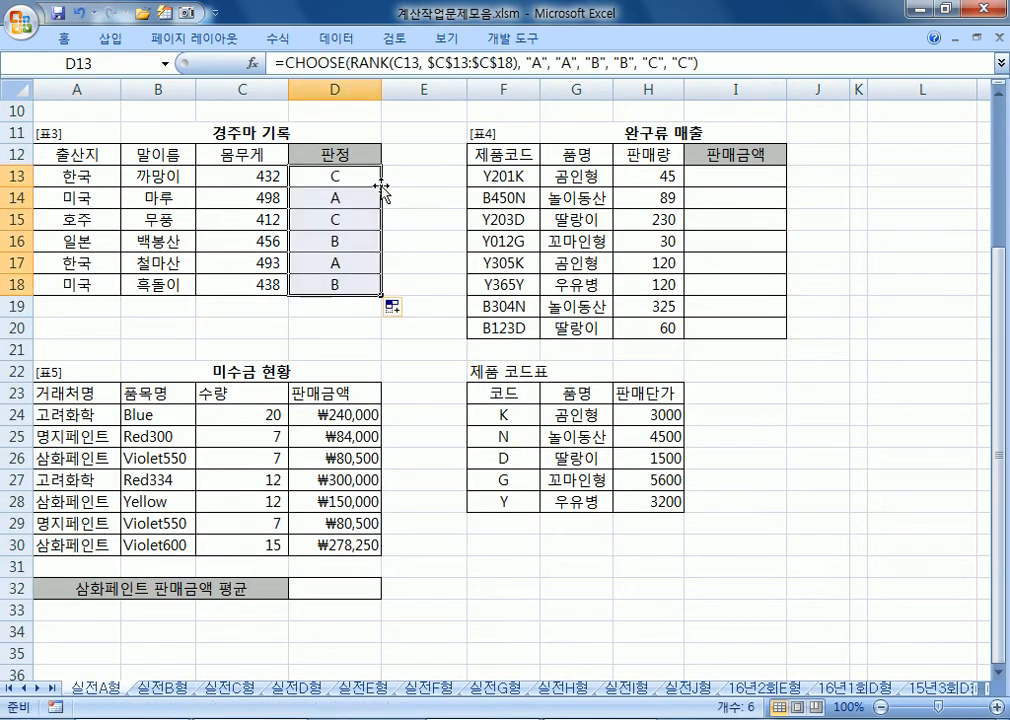
{"action": "left_click", "coordinate": [383, 337]}
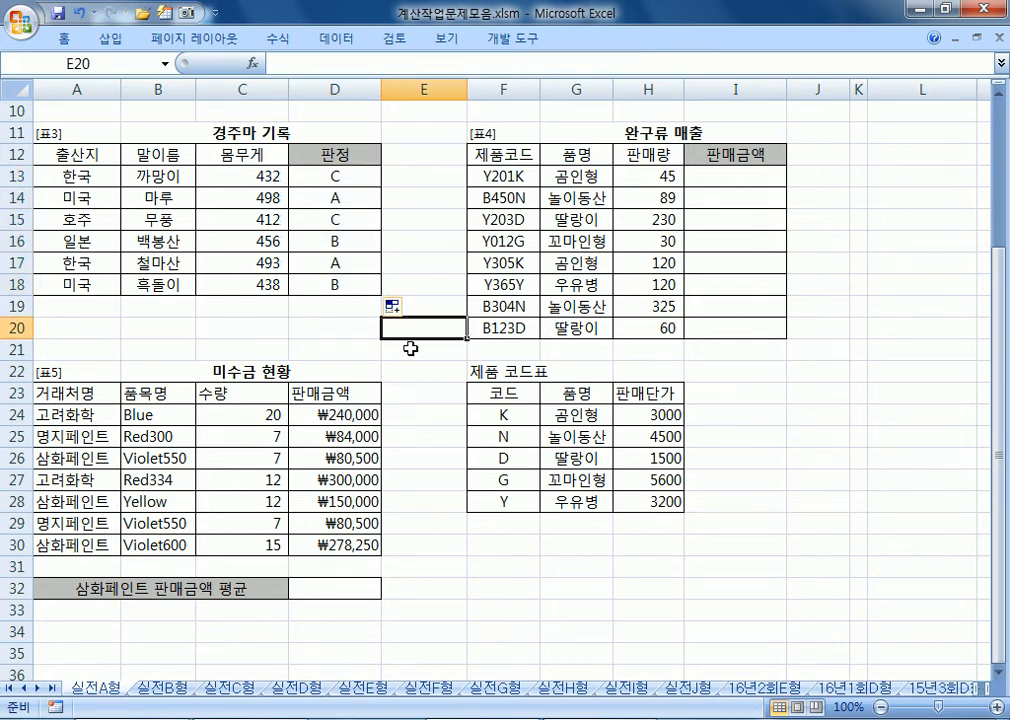
{"action": "left_click", "coordinate": [398, 197]}
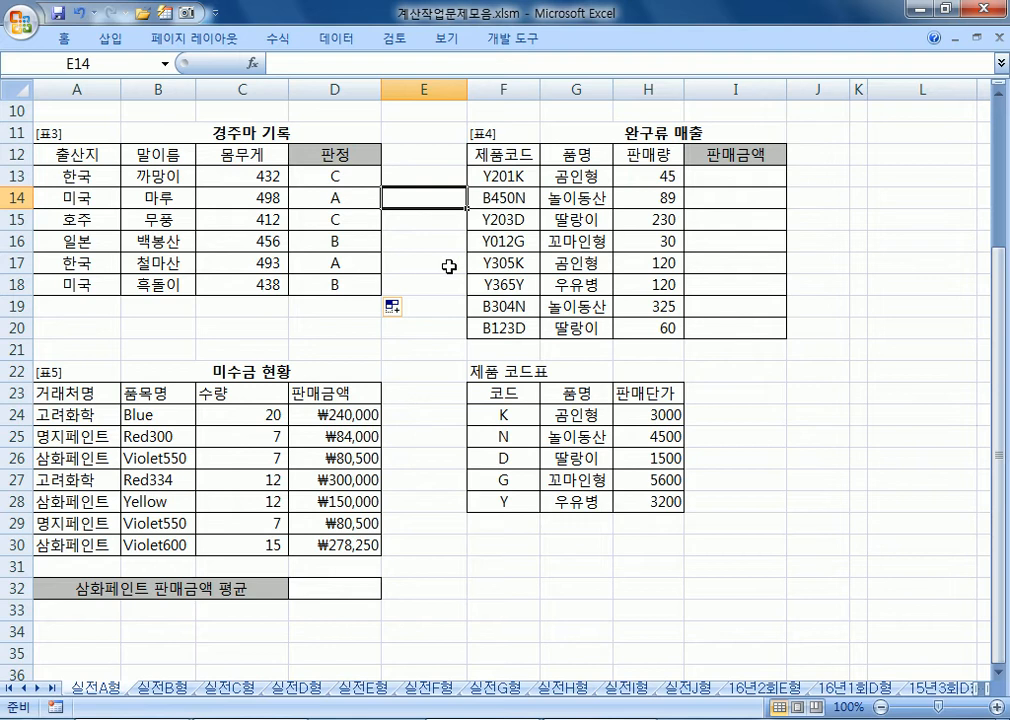
- Switch to the notes and start the fourth exercise with "4." after a blank line below the finished formula
{"action": "key", "text": "alt+Tab"}
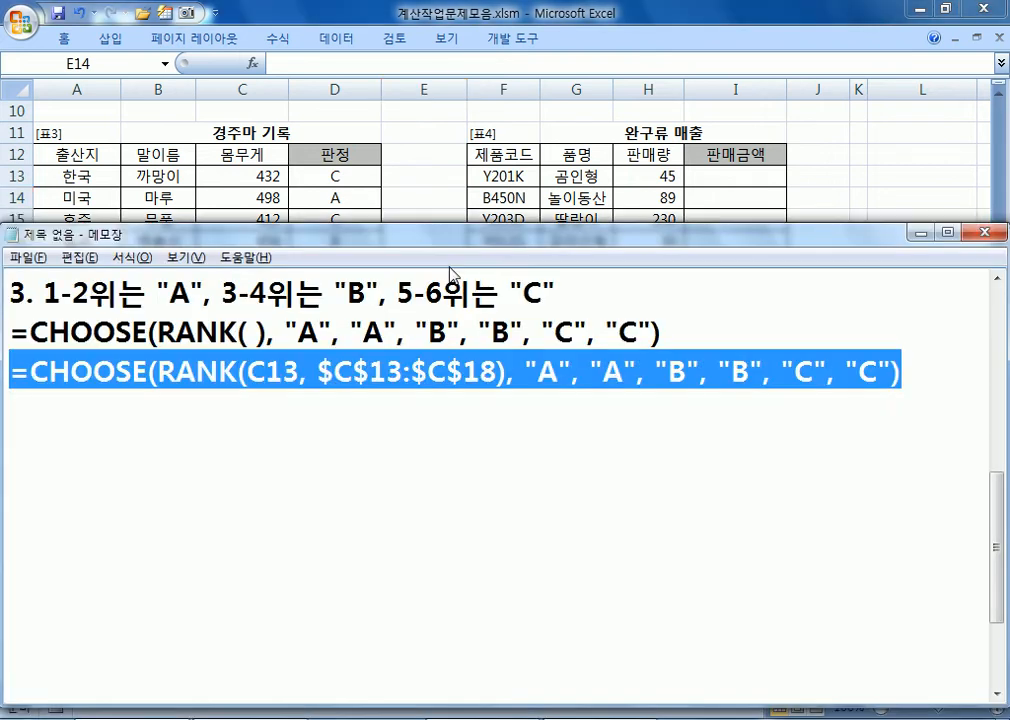
{"action": "key", "text": "End"}
{"action": "key", "text": "Return"}
{"action": "key", "text": "Return"}
{"action": "type", "text": "4."}
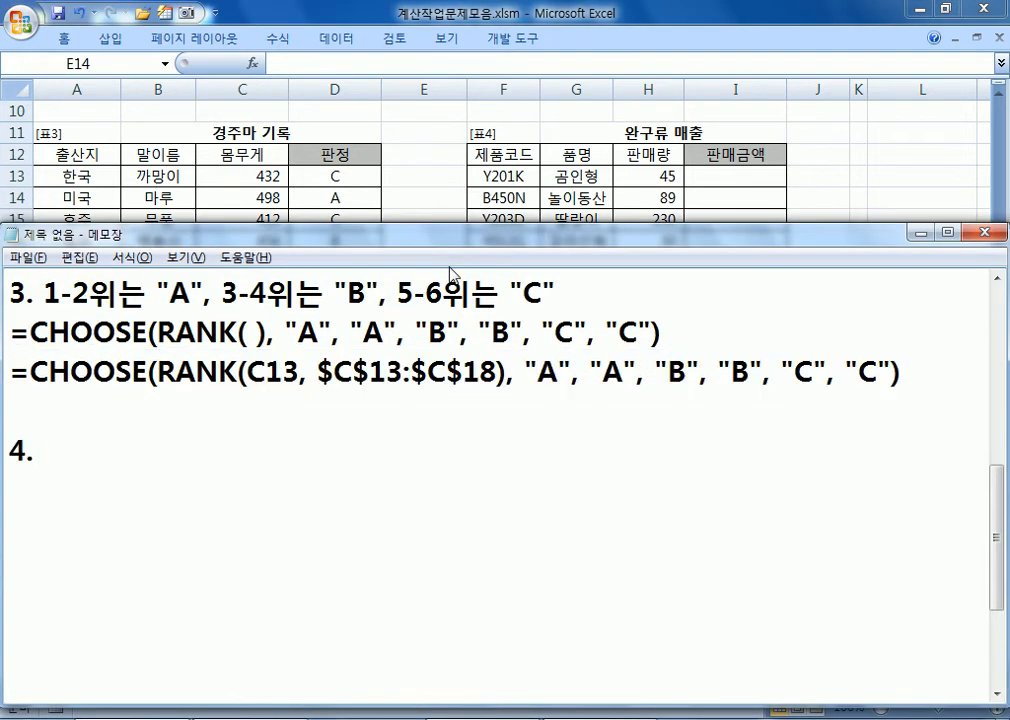
- Switch to Excel and shift the sheet so the 표4 완구류 매출 and 제품 코드표 tables start at column F
{"action": "key", "text": "alt+Tab"}
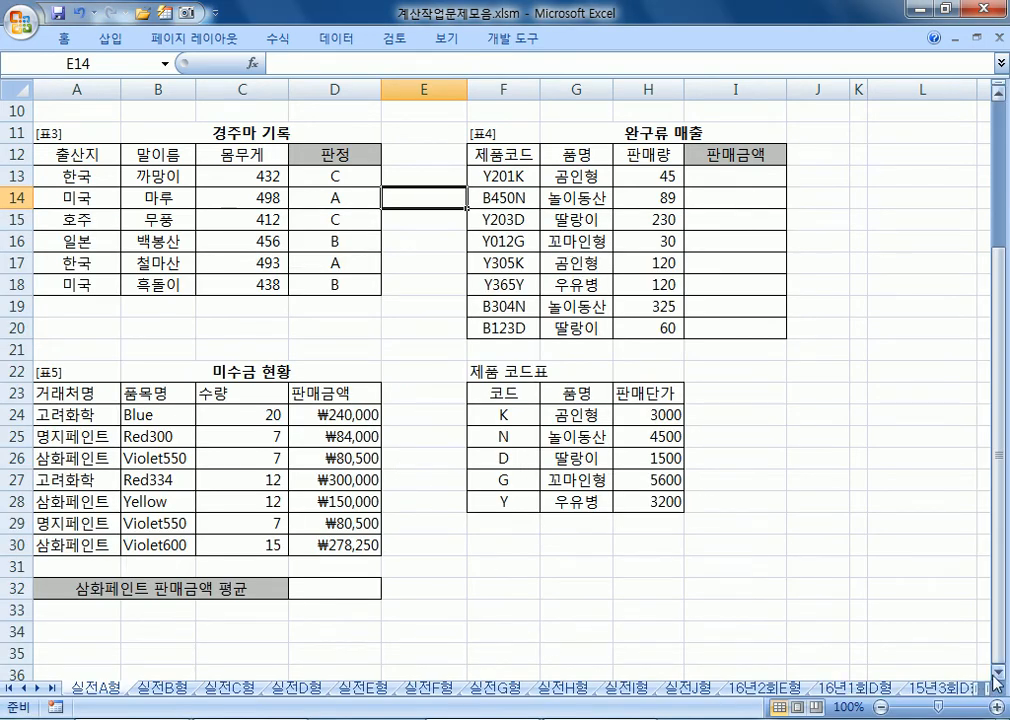
{"action": "left_click", "coordinate": [708, 479]}
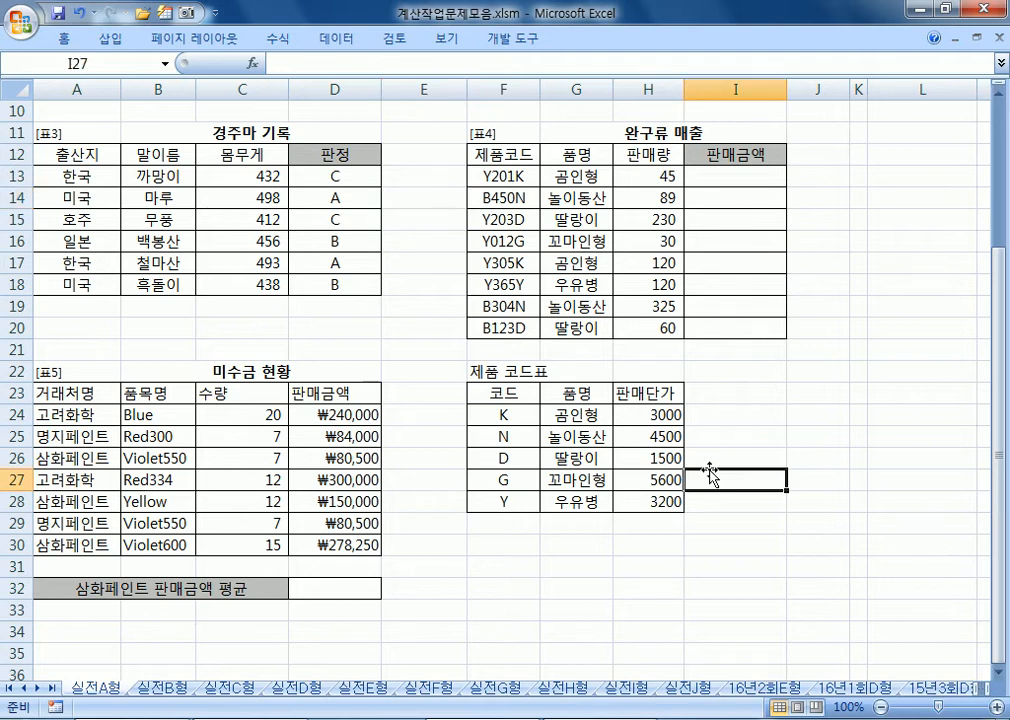
{"action": "key", "text": "Right"}
{"action": "key", "text": "Right"}
{"action": "key", "text": "Right"}
{"action": "key", "text": "Right"}
{"action": "key", "text": "Right"}
{"action": "key", "text": "Right"}
{"action": "key", "text": "Right"}
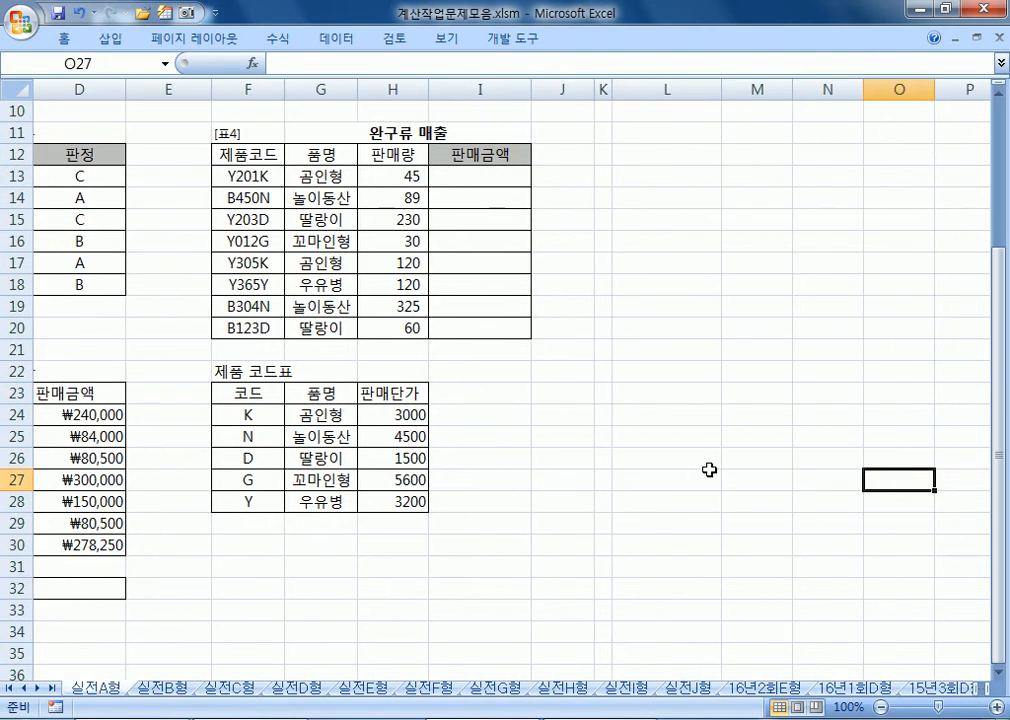
{"action": "key", "text": "Right"}
{"action": "key", "text": "Right"}
{"action": "key", "text": "Left"}
{"action": "key", "text": "Left"}
{"action": "key", "text": "Left"}
{"action": "key", "text": "Left"}
{"action": "key", "text": "Left"}
{"action": "key", "text": "Left"}
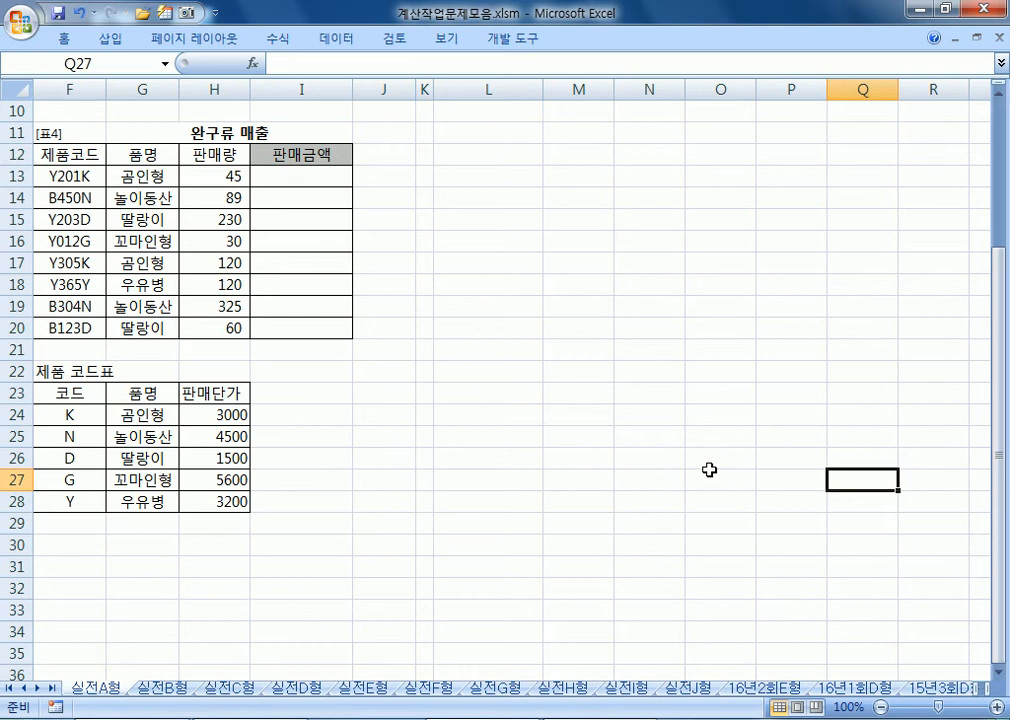
{"action": "key", "text": "Left"}
{"action": "key", "text": "Left"}
{"action": "key", "text": "Left"}
- Return to the notes and write 제품코드 after "4.", correcting the mistyped characters
{"action": "key", "text": "alt+Tab"}
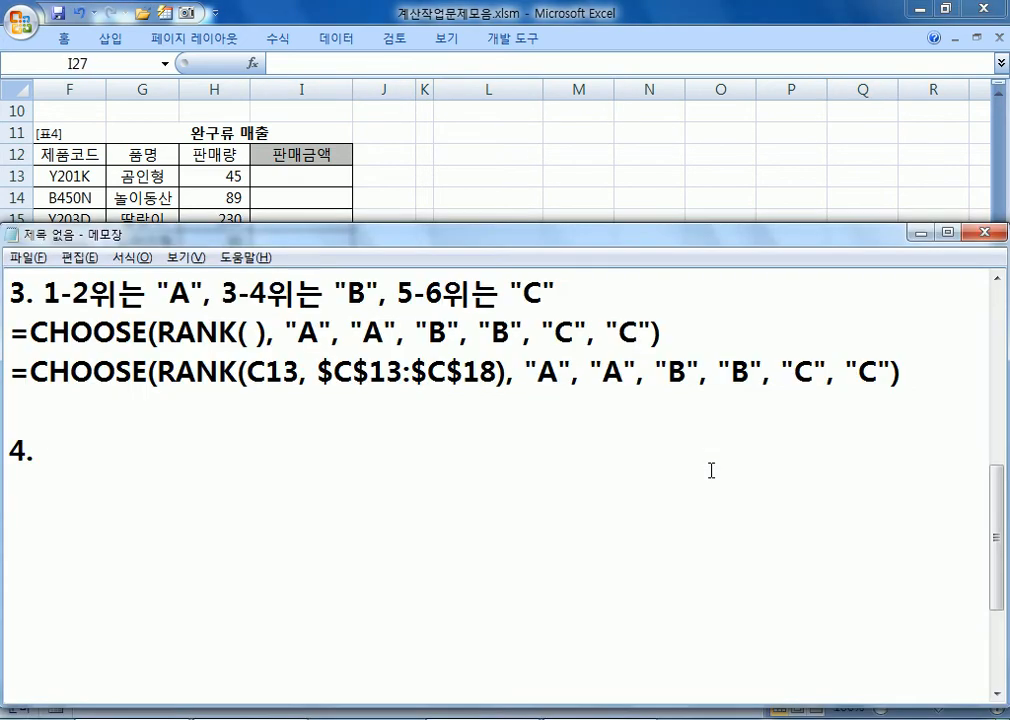
{"action": "type", "text": "WPVNA"}
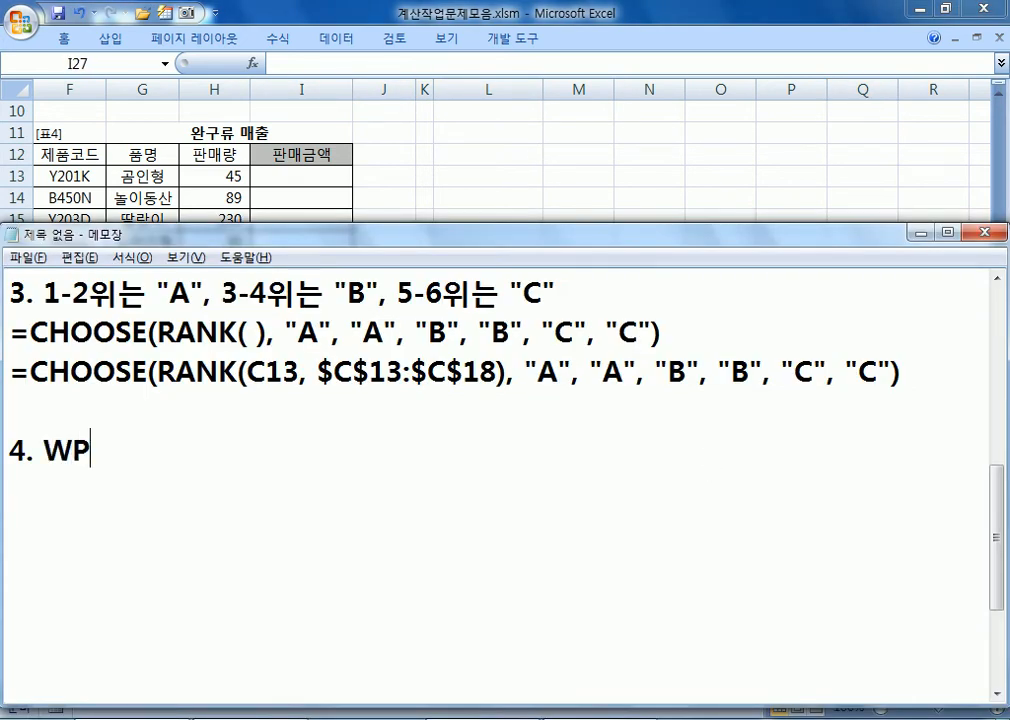
{"action": "key", "text": "BackSpace"}
{"action": "key", "text": "BackSpace"}
{"action": "key", "text": "BackSpace"}
{"action": "key", "text": "BackSpace"}
{"action": "key", "text": "BackSpace"}
{"action": "type", "text": "제푸모ㄷ"}
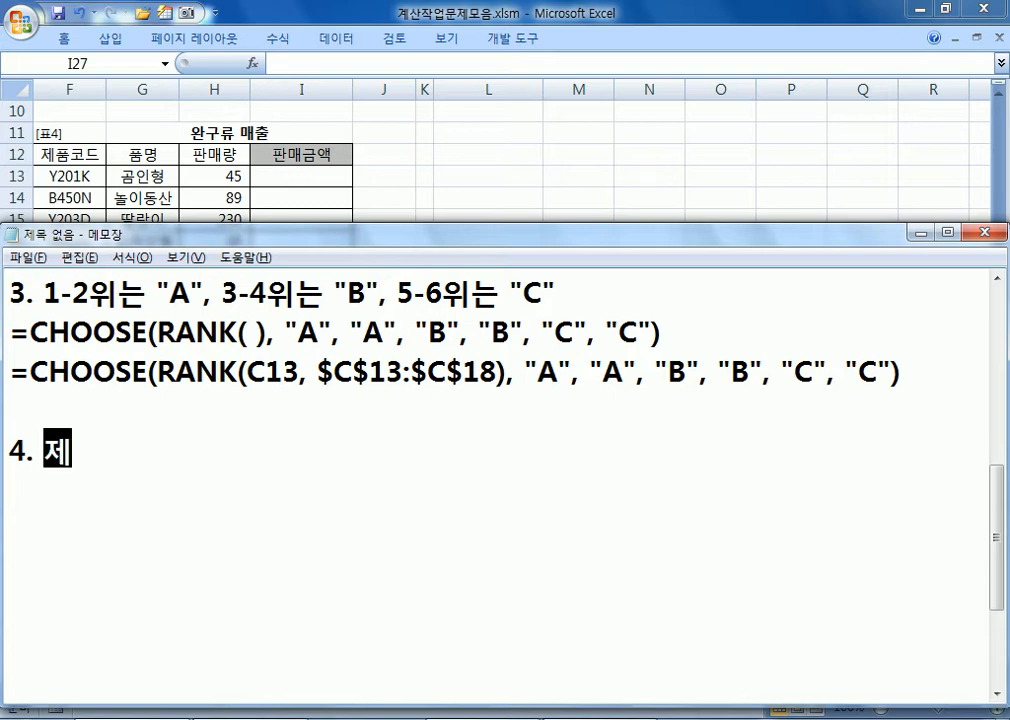
{"action": "key", "text": "BackSpace"}
{"action": "key", "text": "BackSpace"}
{"action": "key", "text": "BackSpace"}
{"action": "type", "text": "품ㄱ"}
{"action": "key", "text": "BackSpace"}
{"action": "key", "text": "BackSpace"}
{"action": "type", "text": "ㅁ코드"}
- Place the notes window beside the 표4 tables and widen it up to the 판매금액 column's edge
{"action": "key", "text": "alt+Tab"}
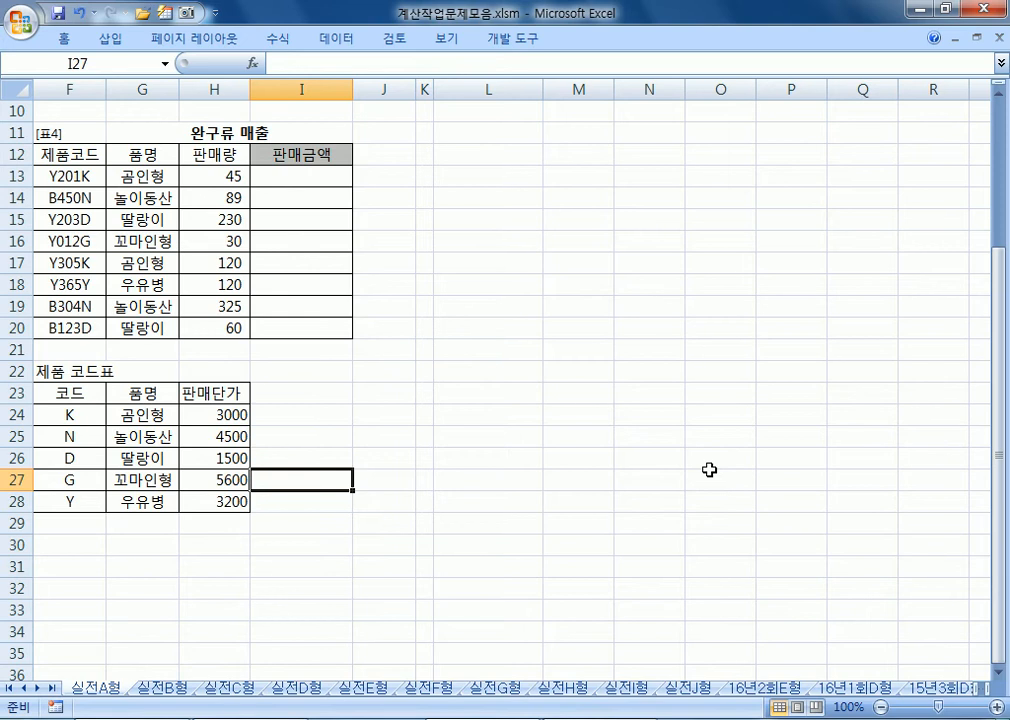
{"action": "key", "text": "alt+Tab"}
{"action": "left_click_drag", "start_coordinate": [285, 236], "coordinate": [970, 28]}
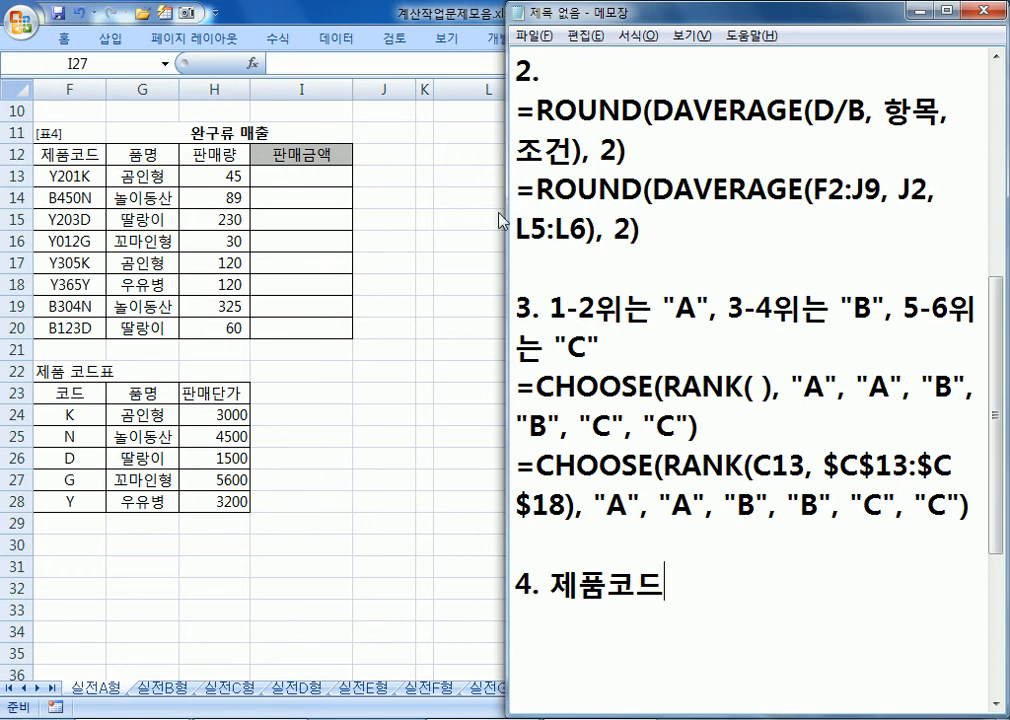
{"action": "left_click_drag", "start_coordinate": [509, 228], "coordinate": [367, 228]}
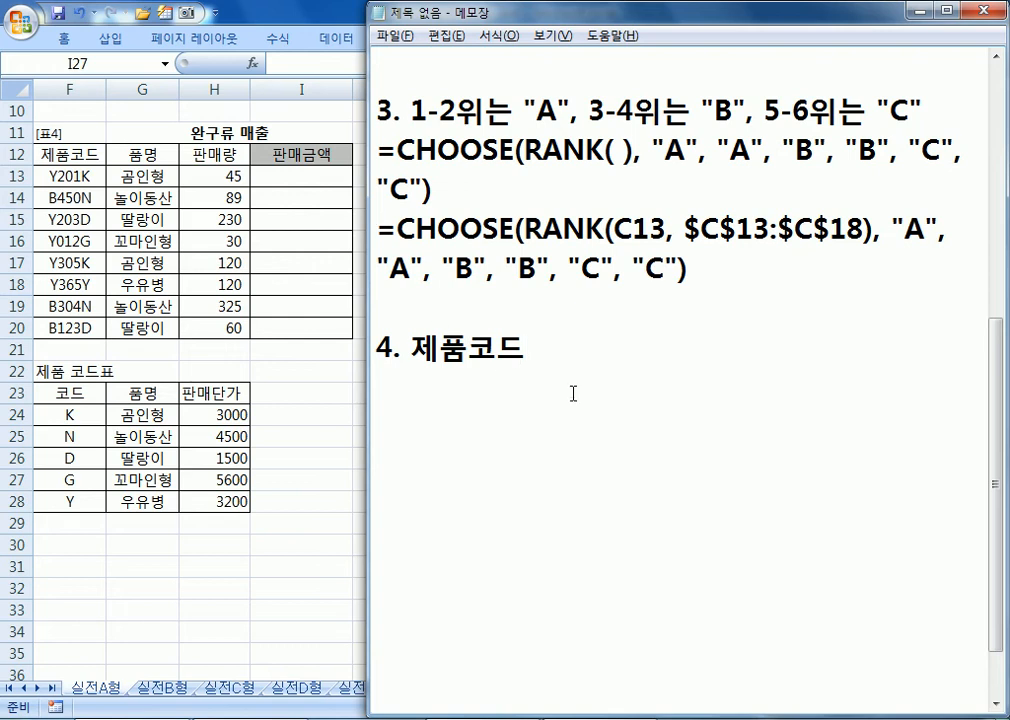
- Continue the fourth exercise's line after 제품코드 with "(F13:F20)와 판매량을", correcting the mistyped characters
{"action": "type", "text": "(ㅎ"}
{"action": "key", "text": "BackSpace"}
{"action": "type", "text": "G"}
{"action": "key", "text": "BackSpace"}
{"action": "type", "text": "F13:F20"}
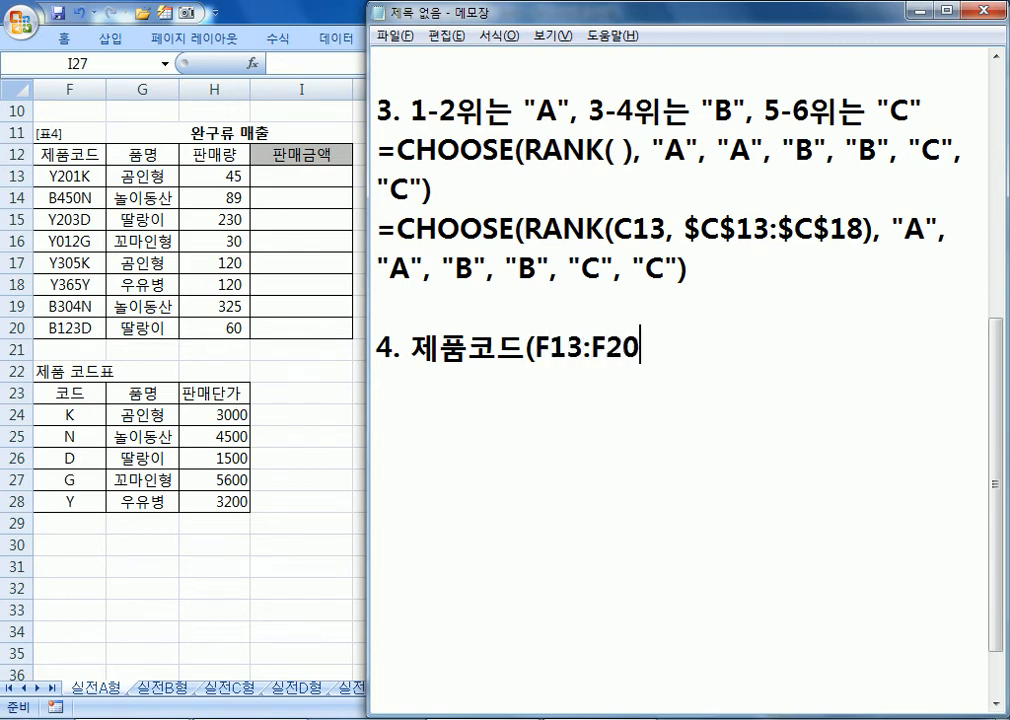
{"action": "type", "text": ")와 판매량을 잉"}
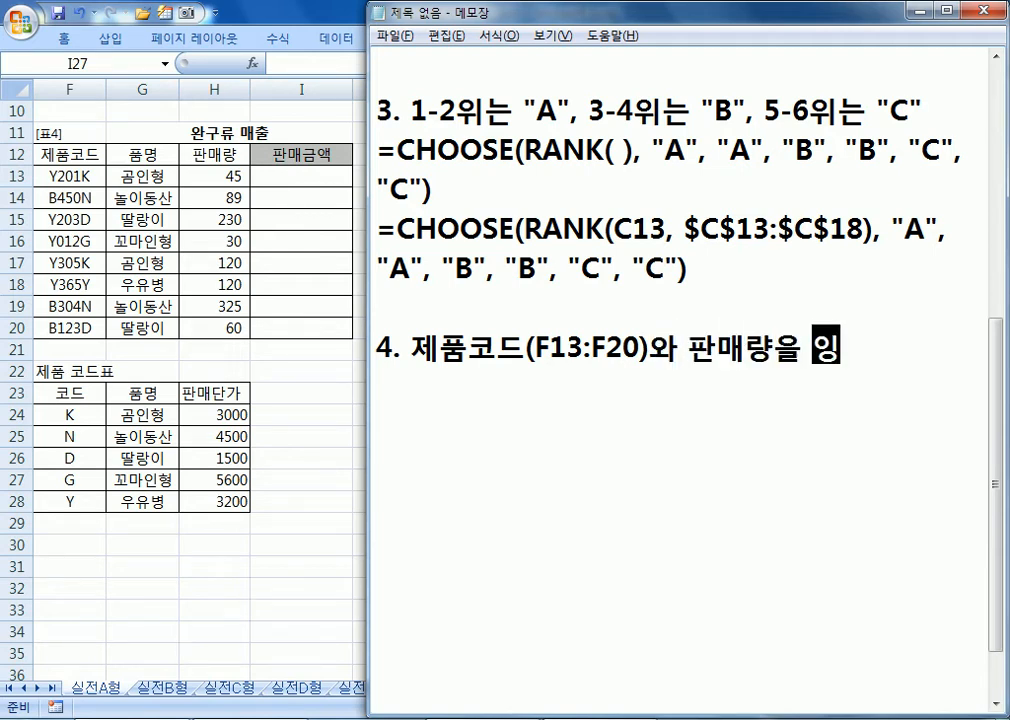
- Finish the fourth exercise's sentence with "이용하여 제품코드표에 의해서 계산"
{"action": "type", "text": "용하여제품"}
{"action": "key", "text": "BackSpace"}
{"action": "key", "text": "BackSpace"}
{"action": "key", "text": "BackSpace"}
{"action": "type", "text": "퍼품코드표"}
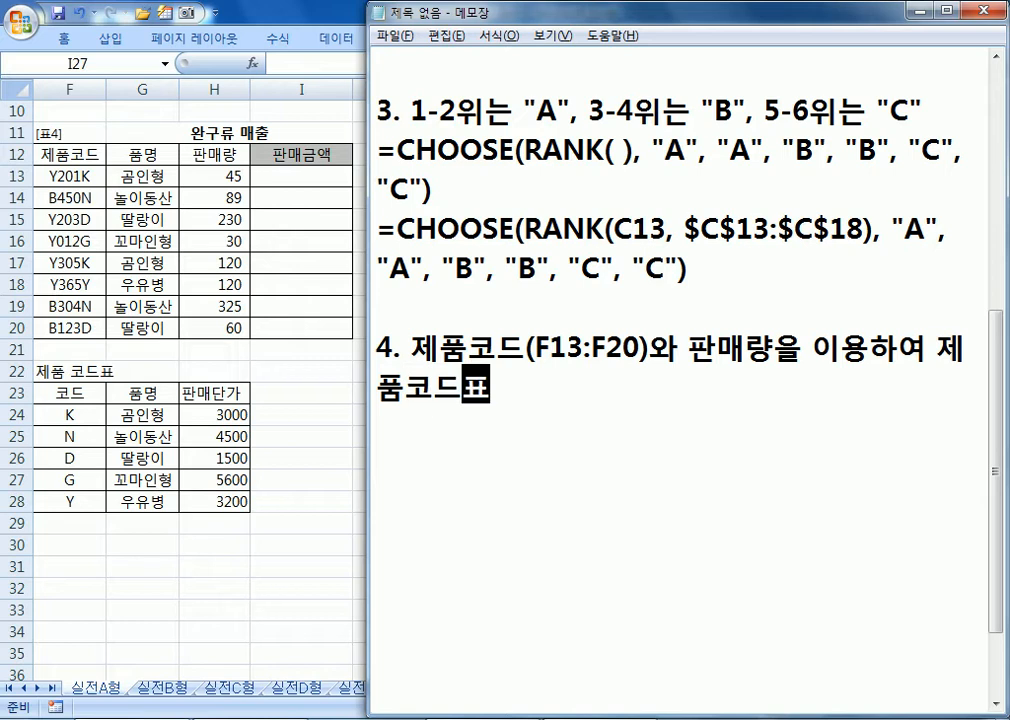
{"action": "type", "text": "에 의"}
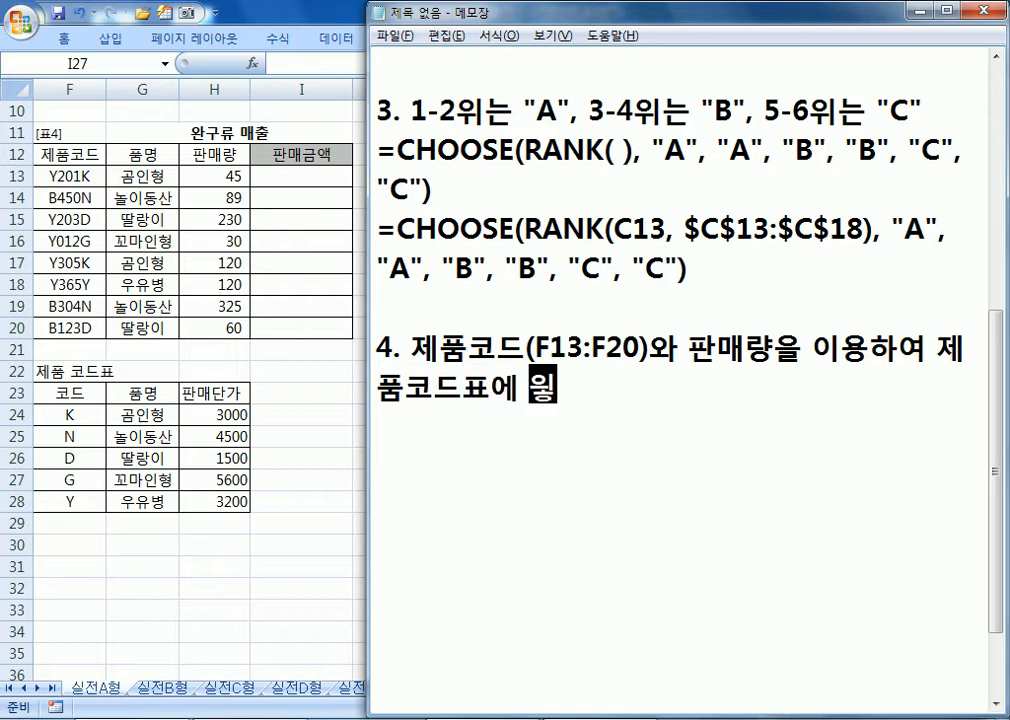
{"action": "type", "text": "해서 계산"}
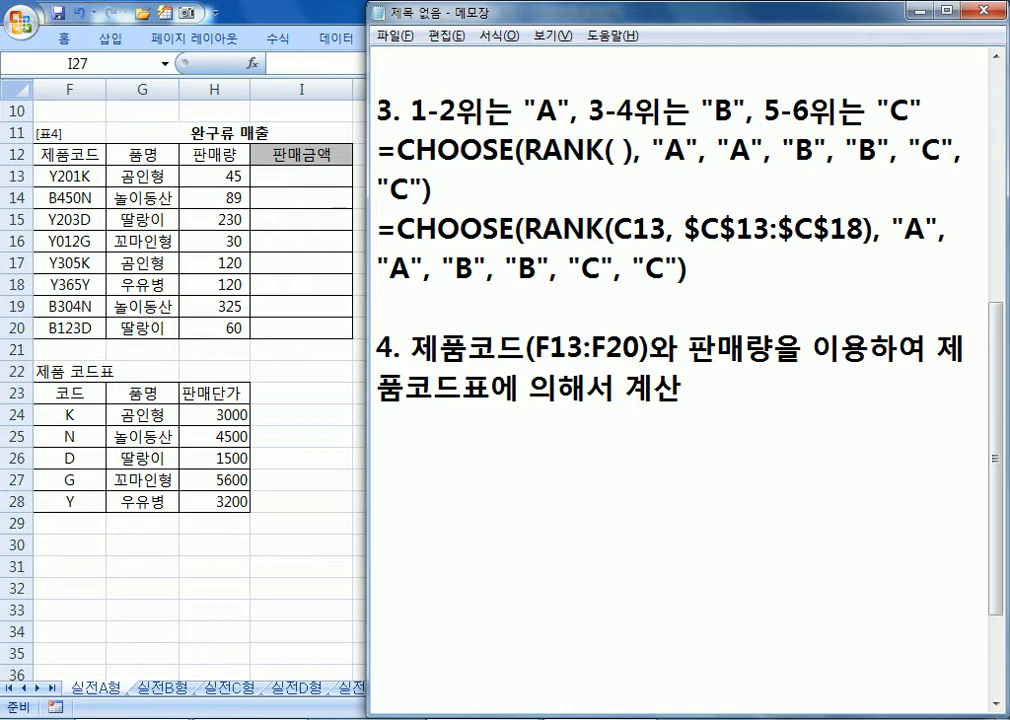
- Add the calculation rule "판매금액=판매량*판매단가" on its own line below the exercise sentence
{"action": "type", "text": "판매금액"}
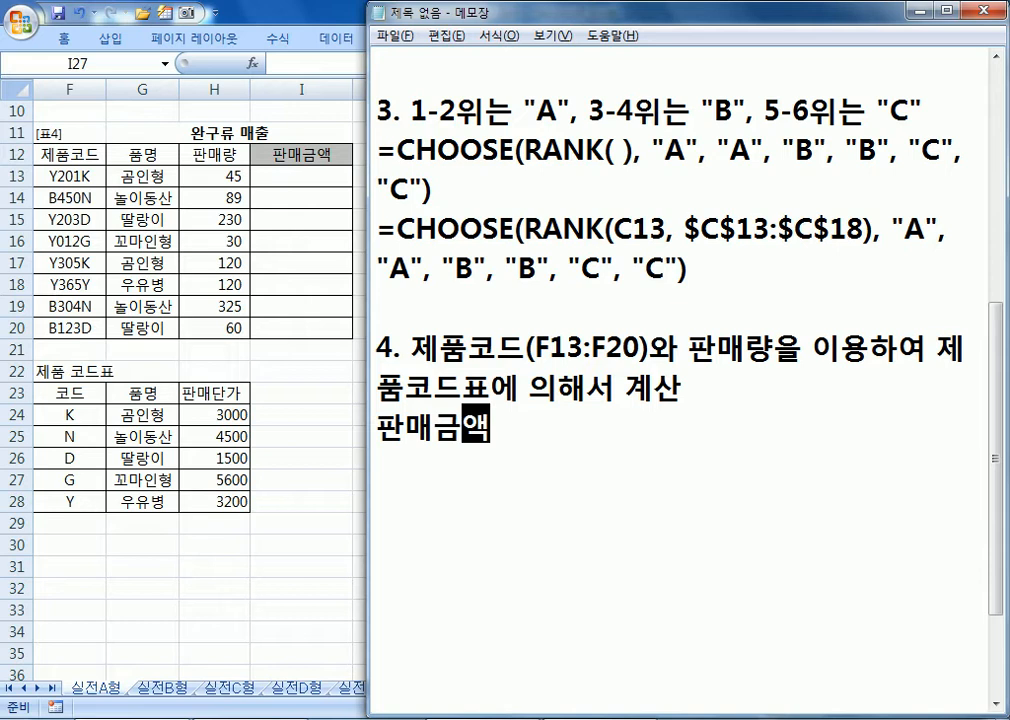
{"action": "type", "text": "=판ㅁ"}
{"action": "type", "text": "매량"}
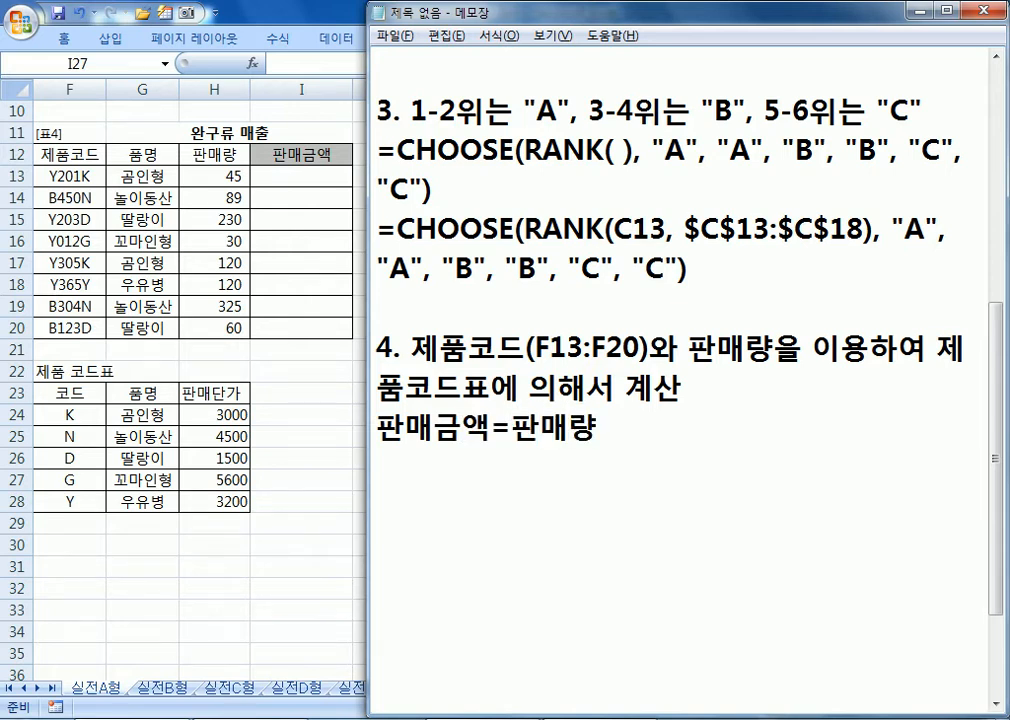
{"action": "type", "text": "*"}
{"action": "type", "text": "판매단가"}
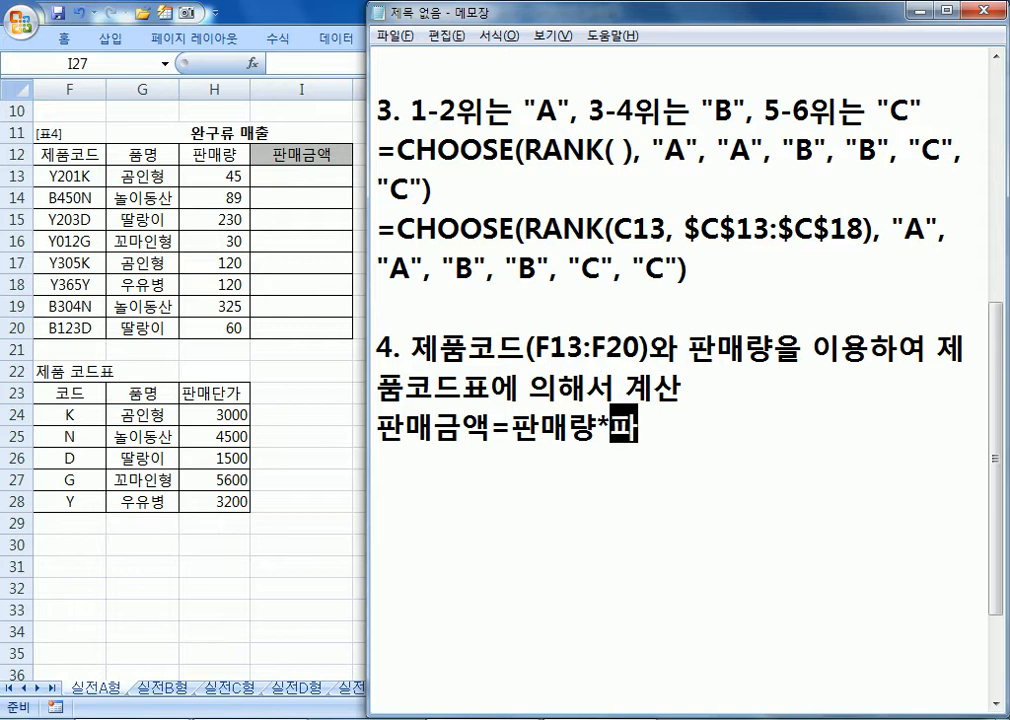
{"action": "key", "text": "Return"}
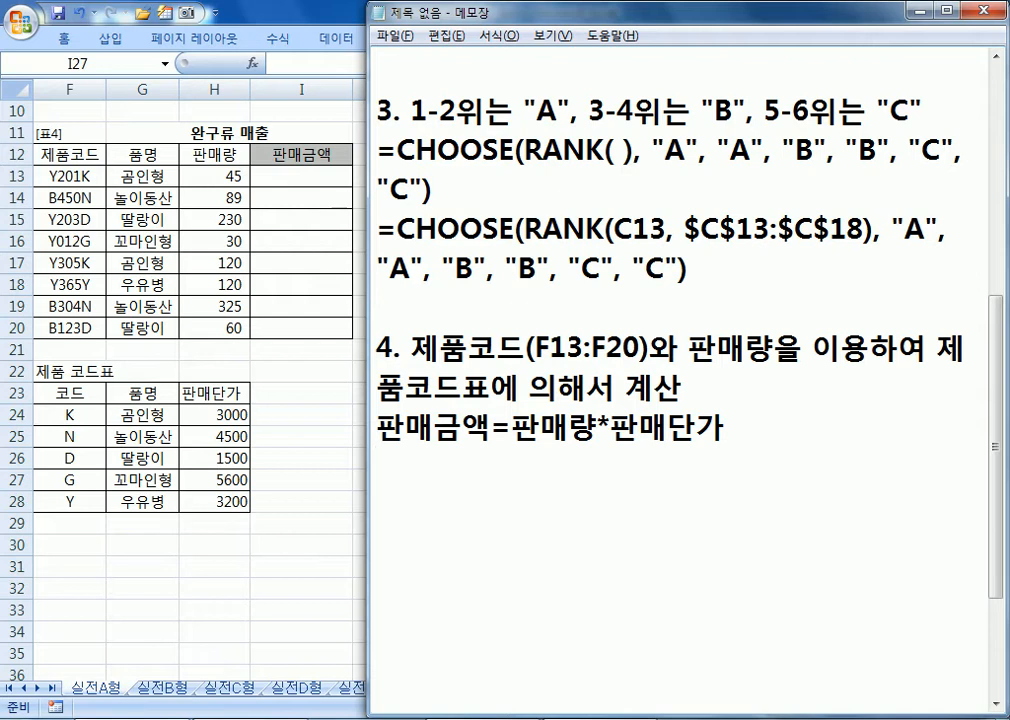
- Start a list of candidate functions below the calculation rule with "HLOOKUP, VLOOKUP, "
{"action": "type", "text": "HLOOKU"}
{"action": "type", "text": "O"}
{"action": "key", "text": "BackSpace"}
{"action": "type", "text": "P, VLOOK"}
{"action": "key", "text": "BackSpace"}
{"action": "type", "text": "LOOKUP."}
{"action": "key", "text": "BackSpace"}
{"action": "key", "text": "BackSpace"}
{"action": "type", "text": ", "}
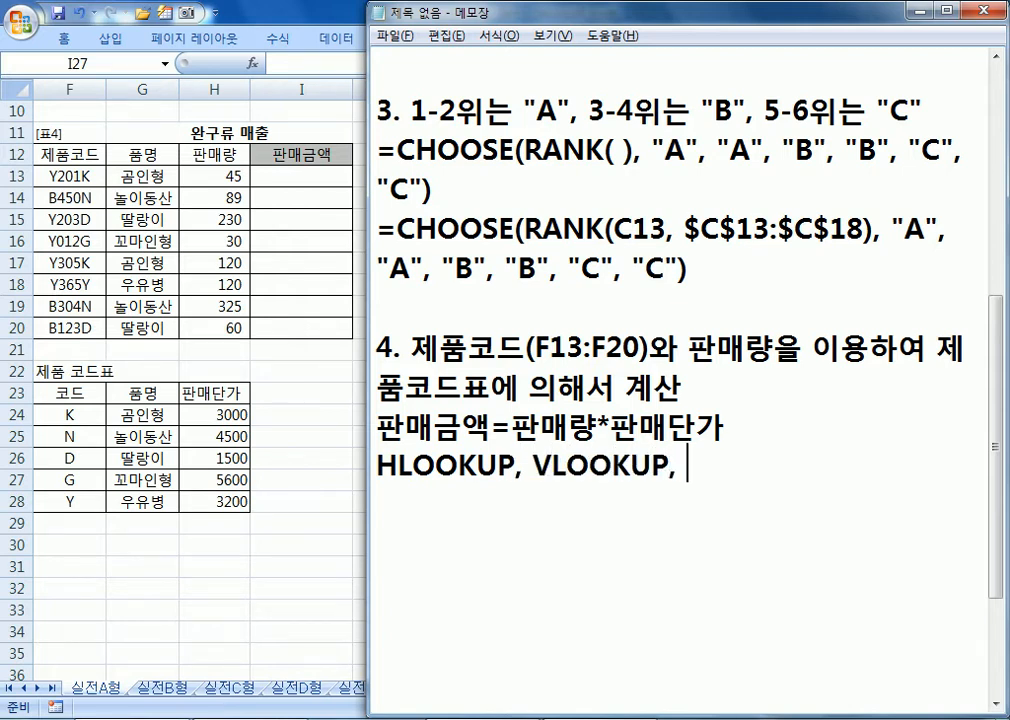
- Complete the candidate function list with "LEFT, MID, RIGHT 중에서 선택" and begin a new line
{"action": "type", "text": "LEFT, "}
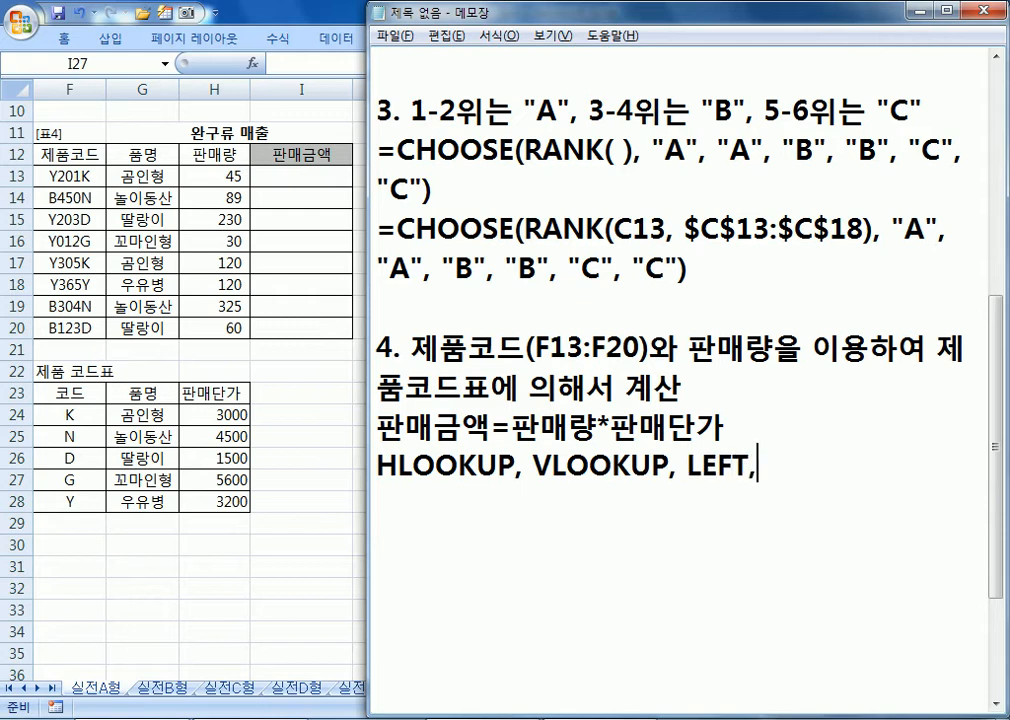
{"action": "type", "text": "MI"}
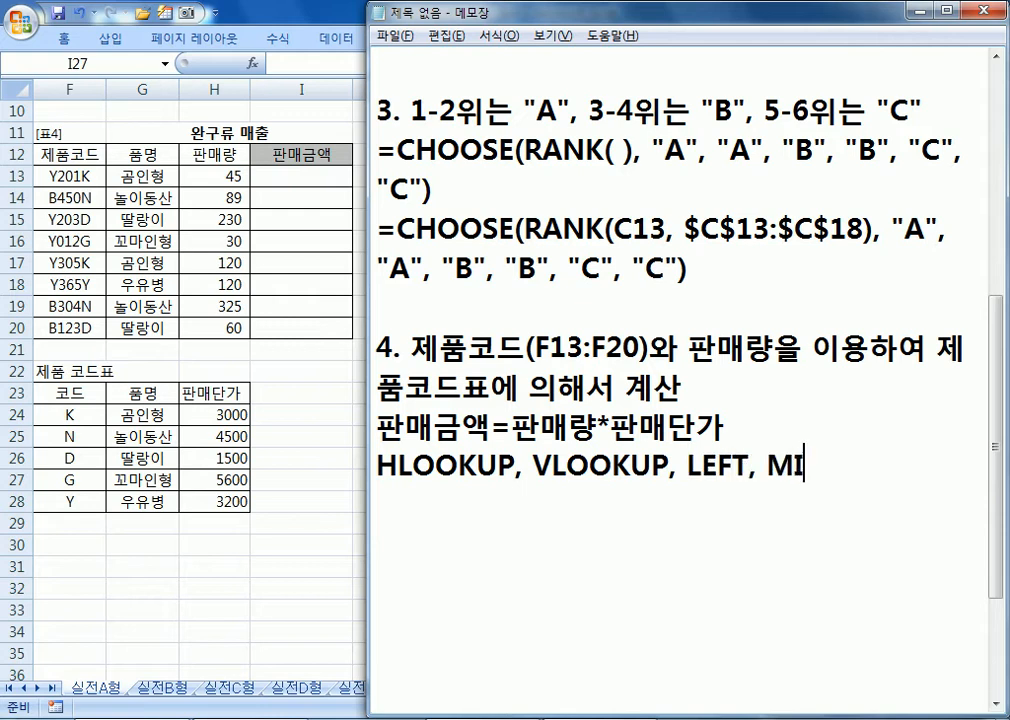
{"action": "type", "text": "D, RIGHT"}
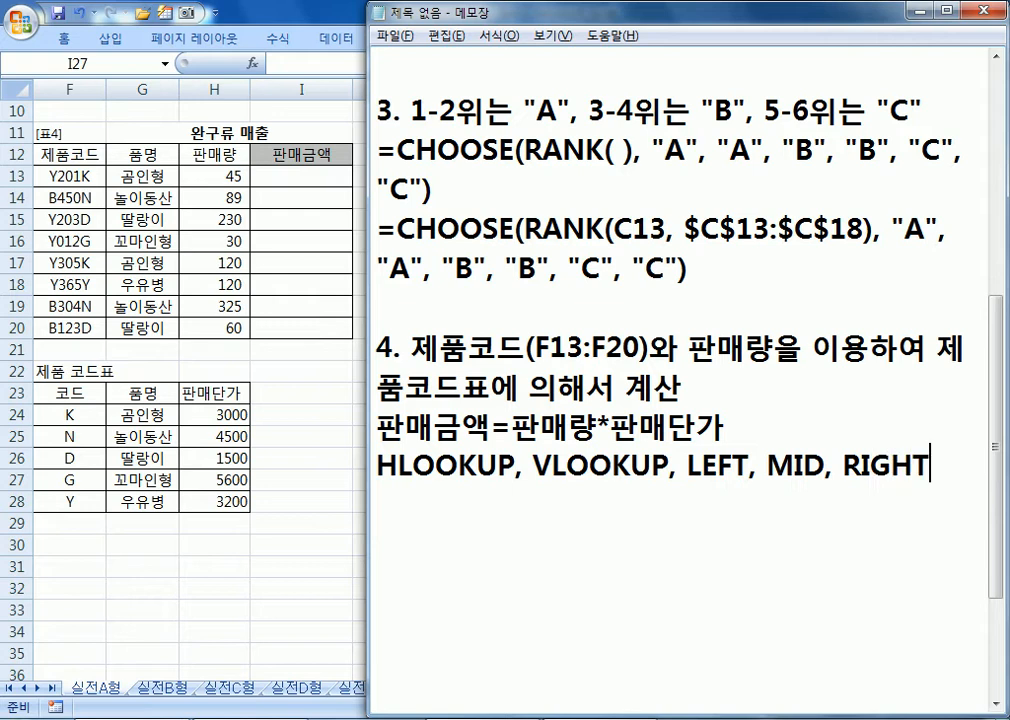
{"action": "type", "text": " 중에"}
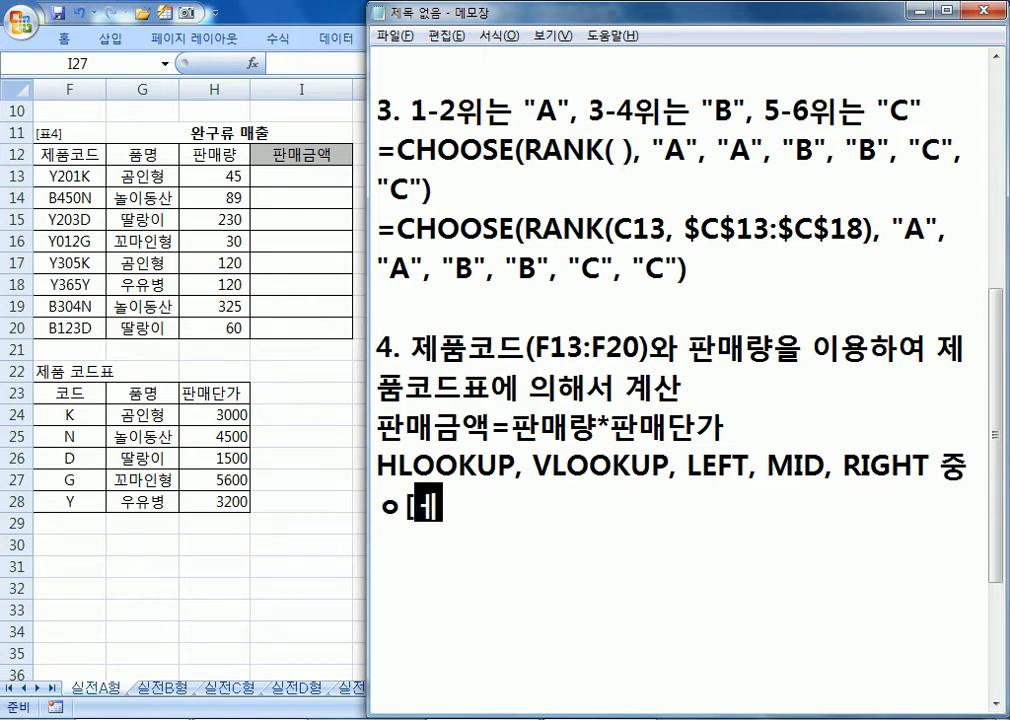
{"action": "type", "text": "서 선택"}
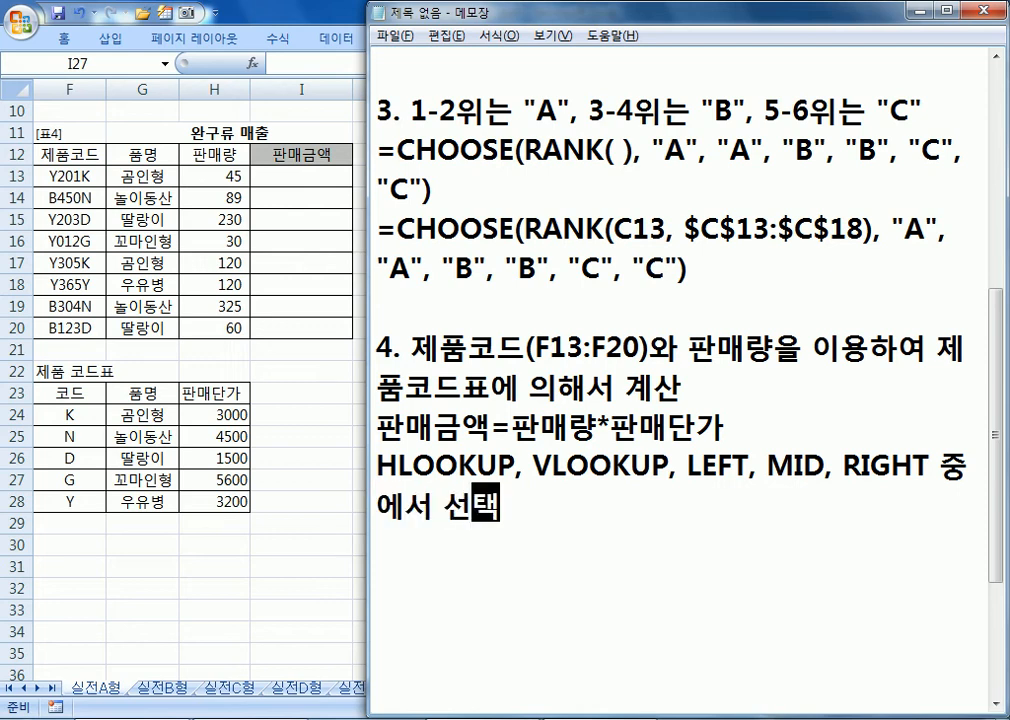
{"action": "key", "text": "Return"}
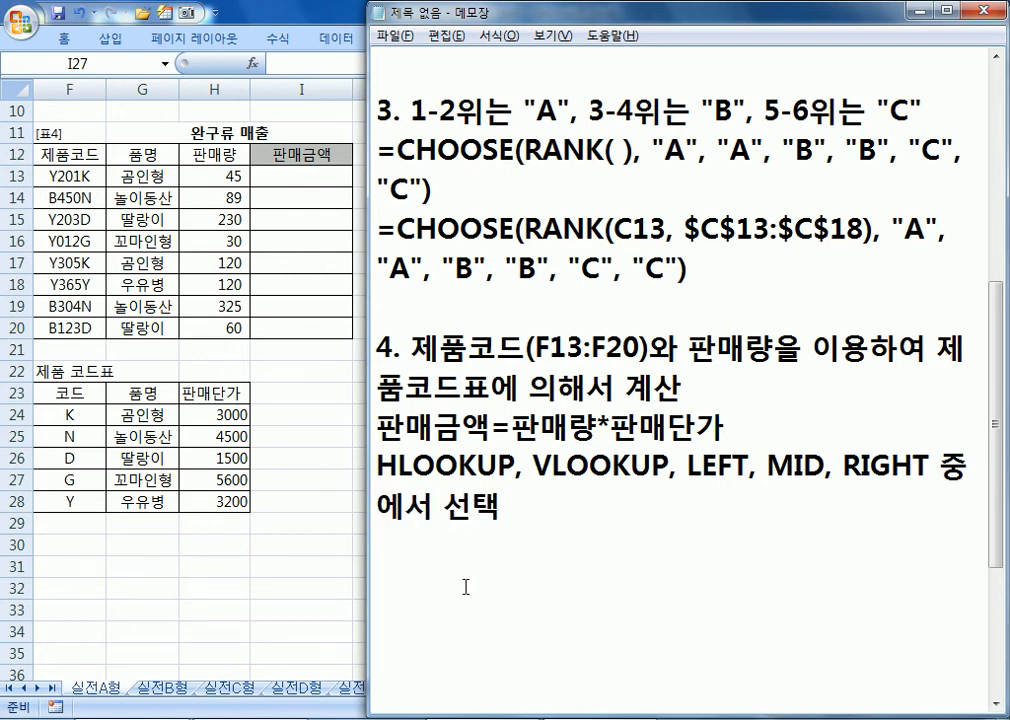
- Write the chosen functions as "VLOOKUP, RIGHT" below the candidate list, replacing the mistaken "LEFT 선", and begin a new line
{"action": "type", "text": "VLOOKUP, L"}
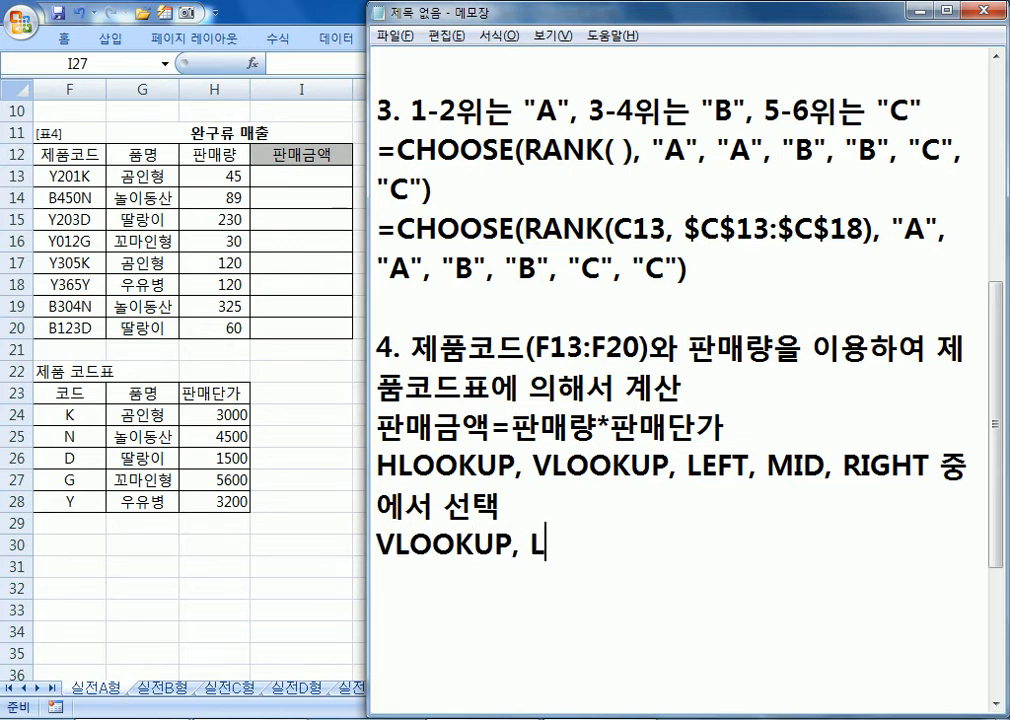
{"action": "type", "text": "EFT 선태"}
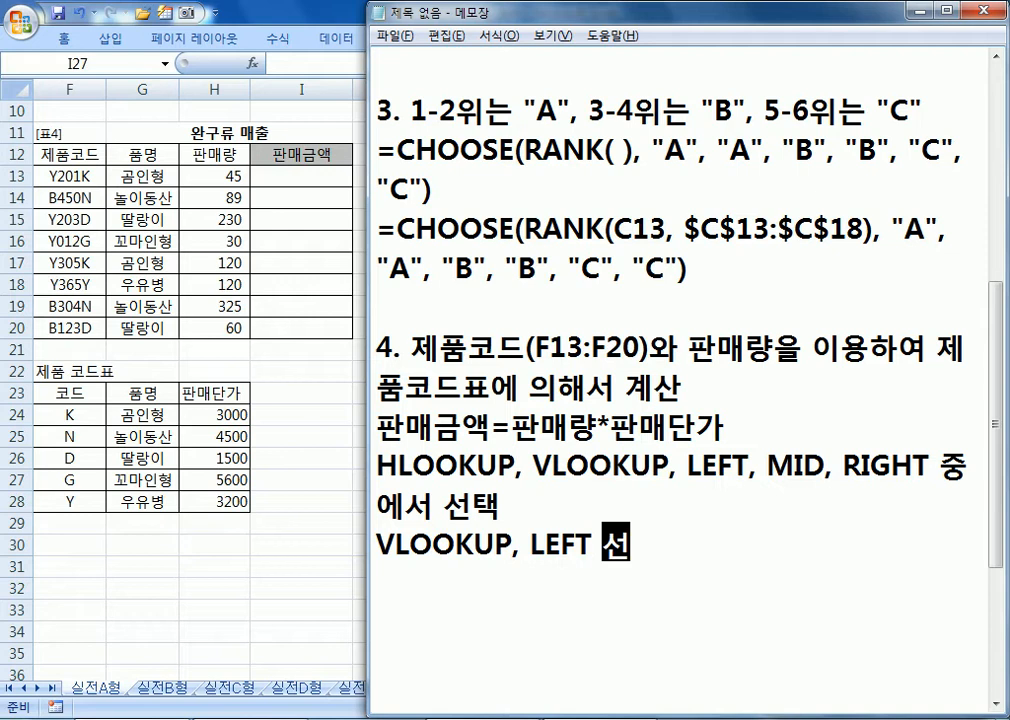
{"action": "key", "text": "BackSpace"}
{"action": "key", "text": "BackSpace"}
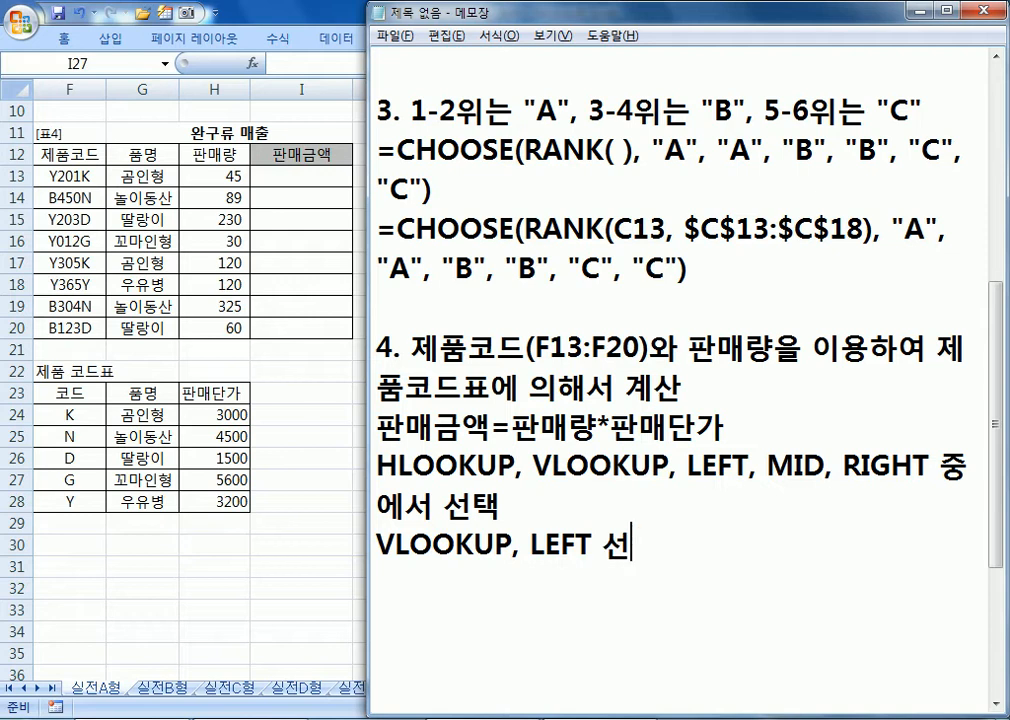
{"action": "key", "text": "BackSpace"}
{"action": "key", "text": "BackSpace"}
{"action": "key", "text": "BackSpace"}
{"action": "key", "text": "BackSpace"}
{"action": "key", "text": "BackSpace"}
{"action": "key", "text": "BackSpace"}
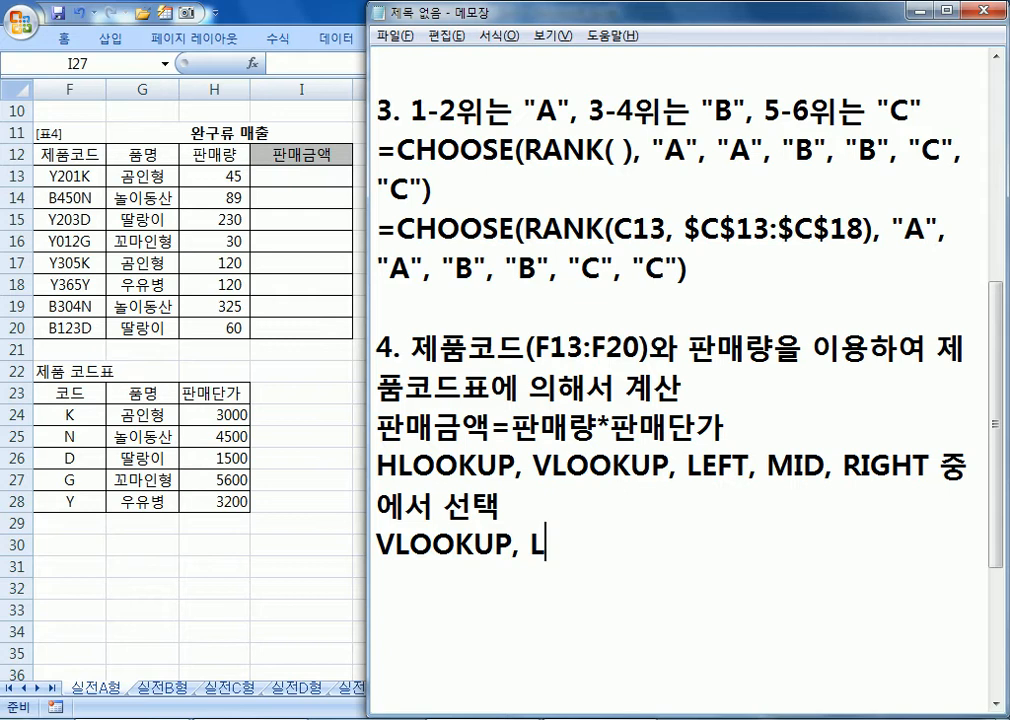
{"action": "type", "text": "갸"}
{"action": "key", "text": "BackSpace"}
{"action": "key", "text": "BackSpace"}
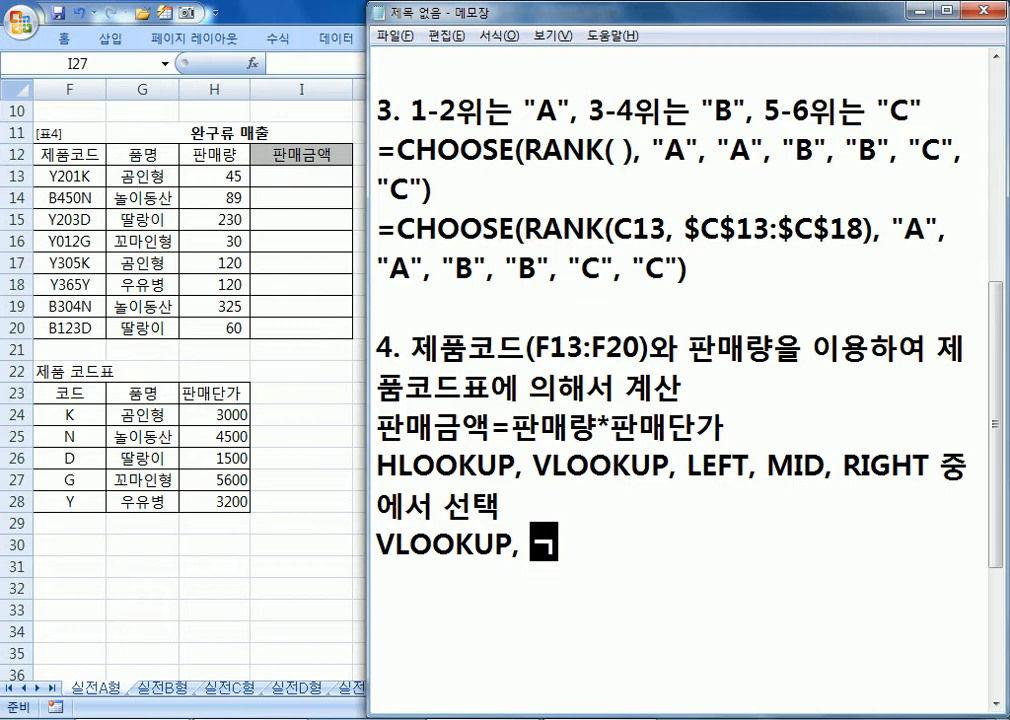
{"action": "type", "text": "RIGHT"}
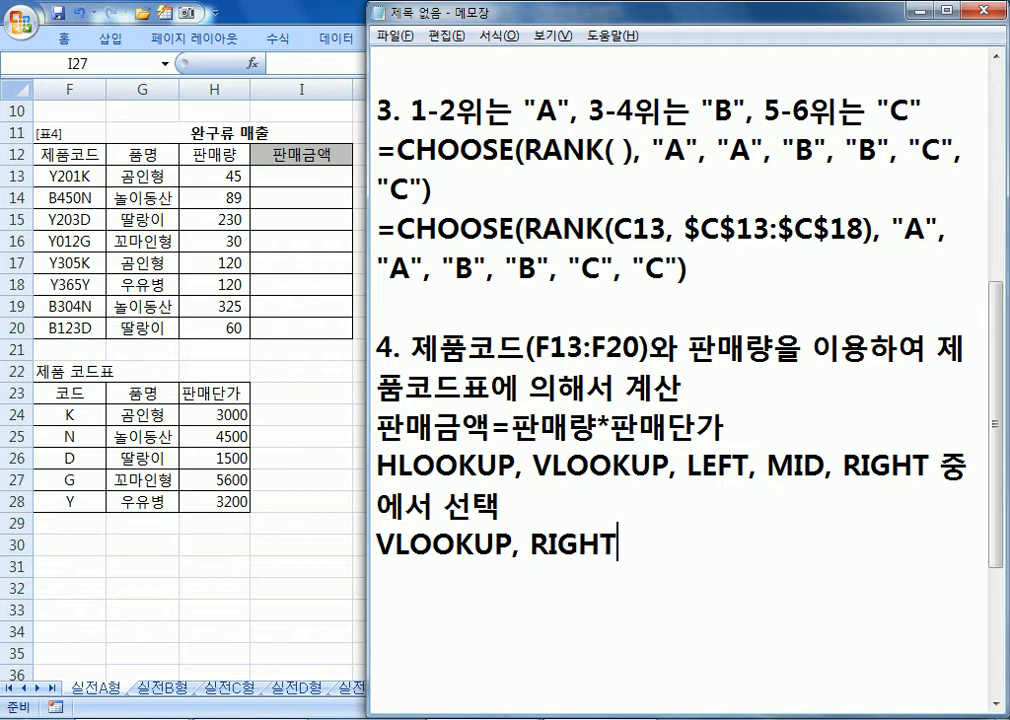
{"action": "key", "text": "Return"}
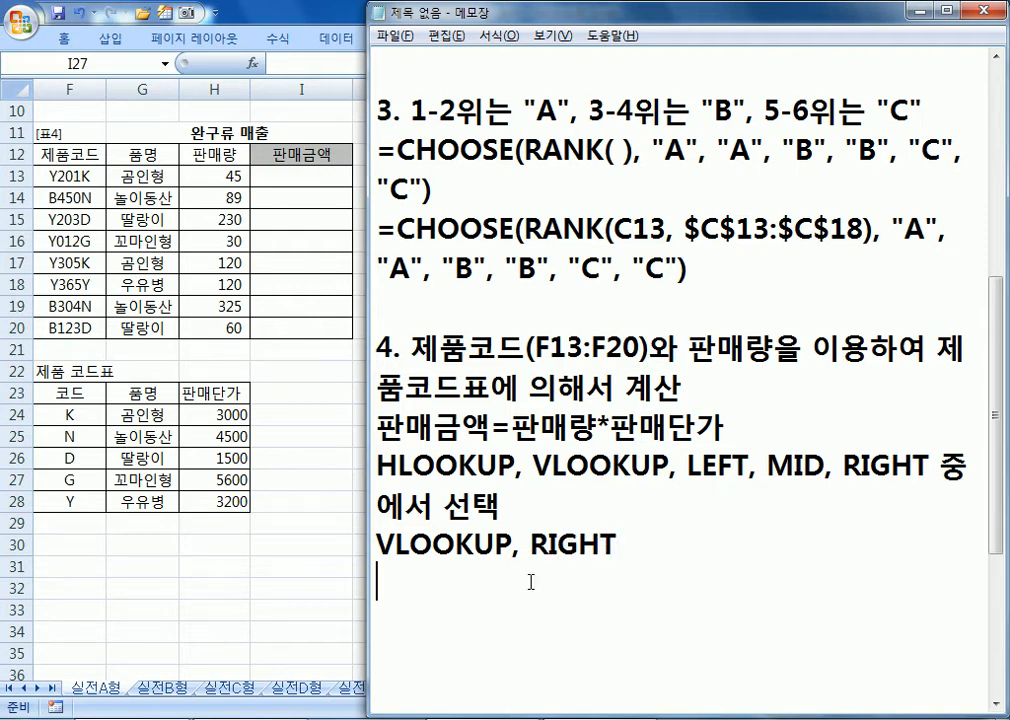
- Switch to Excel and highlight the last letter of the product code in F13 without editing the cell
{"action": "key", "text": "alt+Tab"}
{"action": "left_click", "coordinate": [80, 175]}
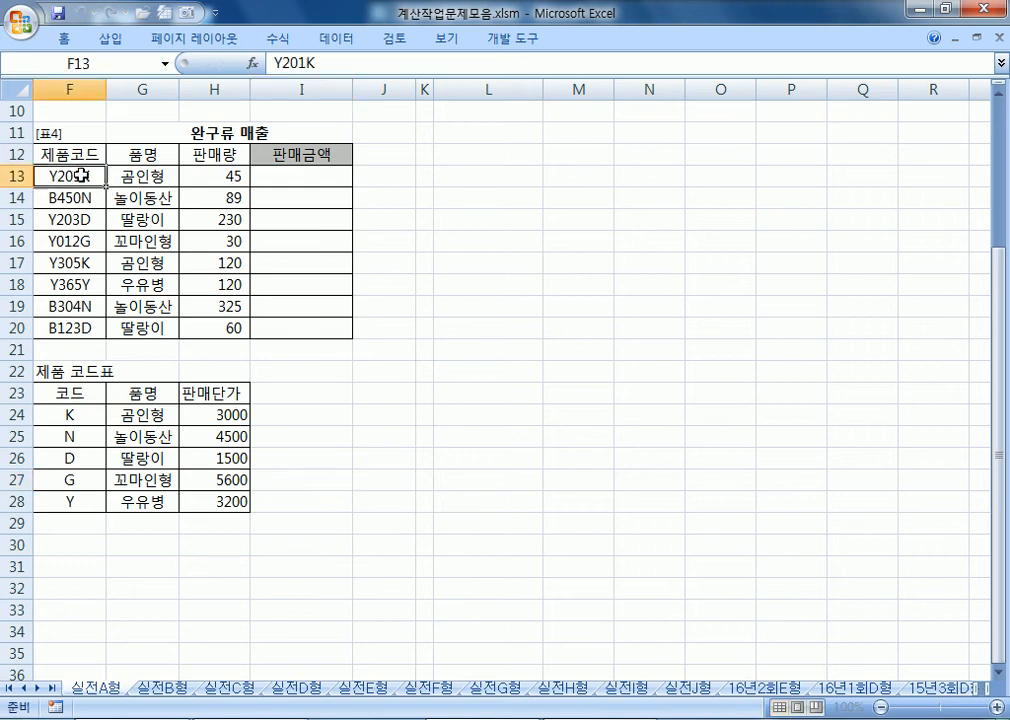
{"action": "double_click", "coordinate": [79, 176]}
{"action": "left_click_drag", "start_coordinate": [80, 176], "coordinate": [93, 178]}
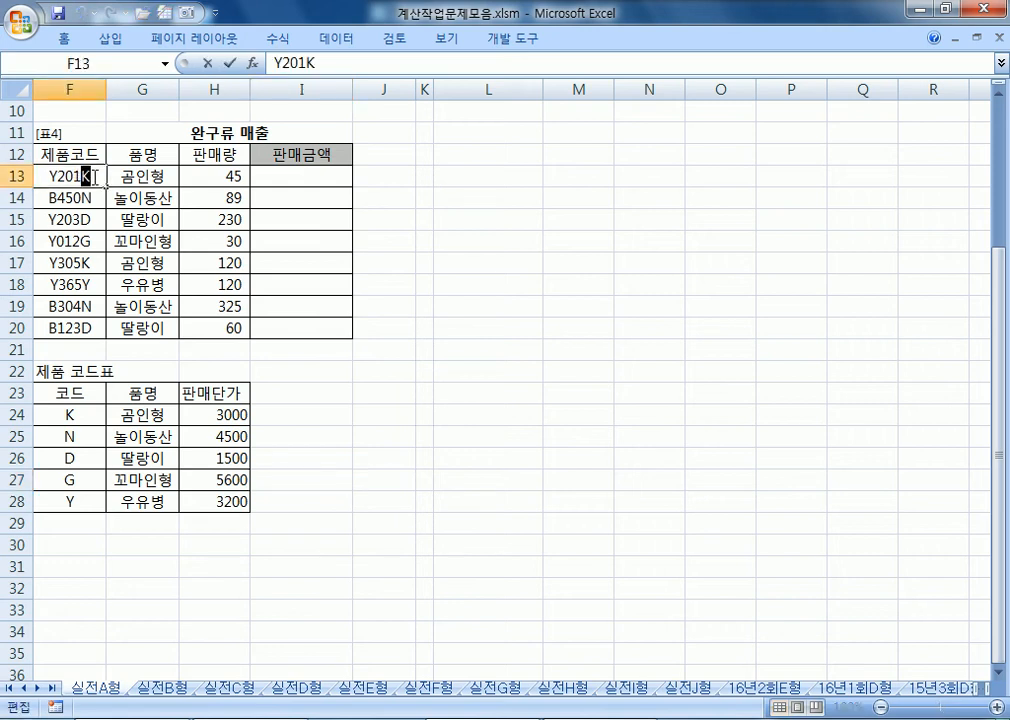
{"action": "key", "text": "Escape"}
- Return to the notes and start the formula with "=VLOOKUP(" below the chosen functions
{"action": "key", "text": "alt+Tab"}
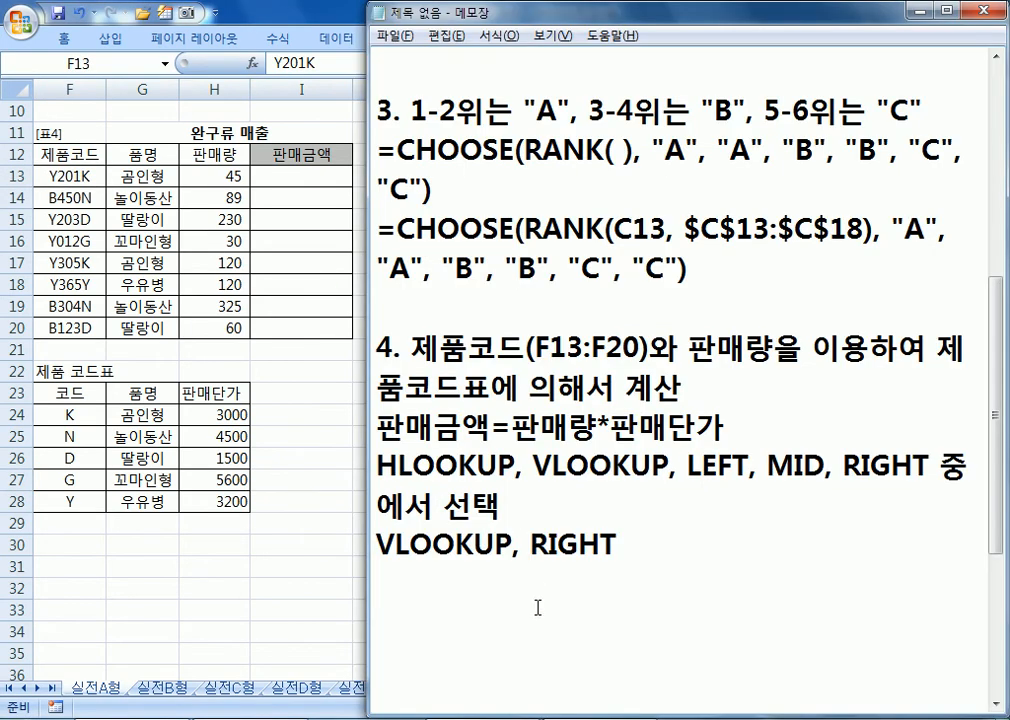
{"action": "scroll", "coordinate": [537, 607], "scroll_direction": "down", "scroll_amount": 2}
{"action": "type", "text": "="}
{"action": "type", "text": "피"}
{"action": "key", "text": "BackSpace"}
{"action": "key", "text": "BackSpace"}
{"action": "type", "text": "VLOOKUP("}
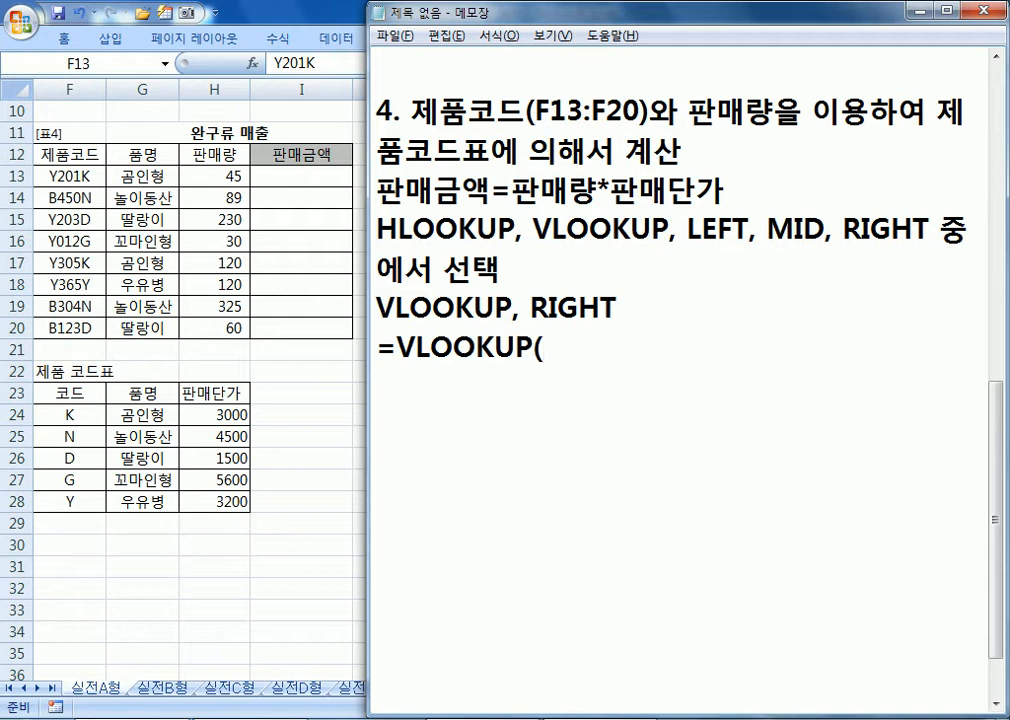
- Enter "RIGHT(F13, 1)," as the lookup value of the VLOOKUP formula, correcting the mistyped cell reference
{"action": "type", "text": "ㄱ"}
{"action": "key", "text": "BackSpace"}
{"action": "type", "text": "RIGH"}
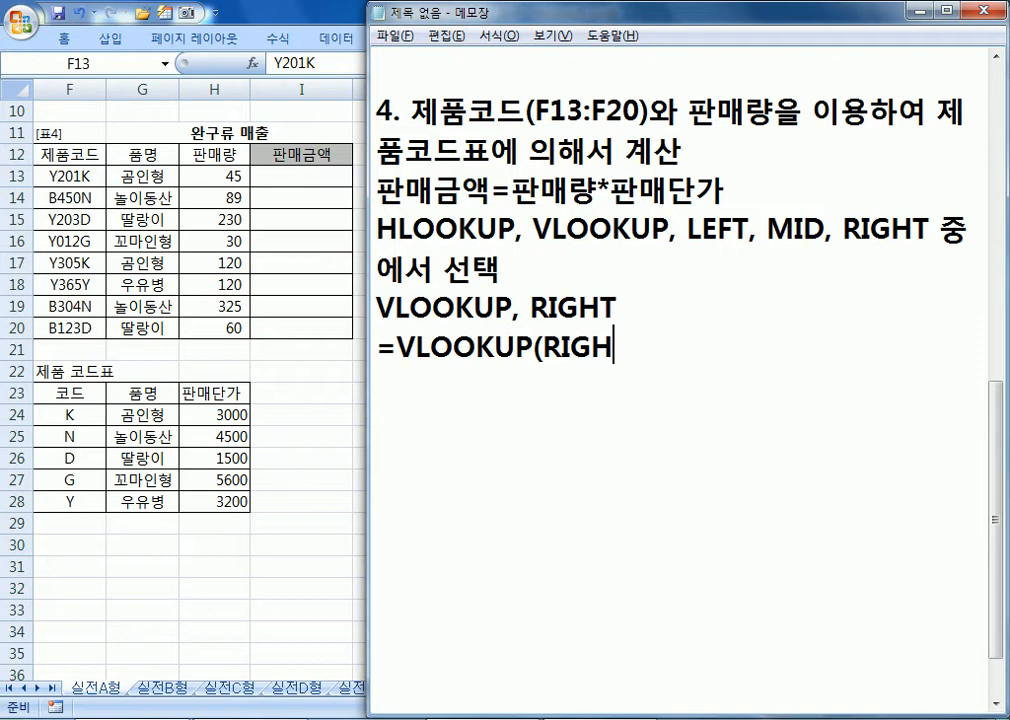
{"action": "type", "text": "T(G1"}
{"action": "key", "text": "BackSpace"}
{"action": "key", "text": "BackSpace"}
{"action": "type", "text": "F13, 1),"}
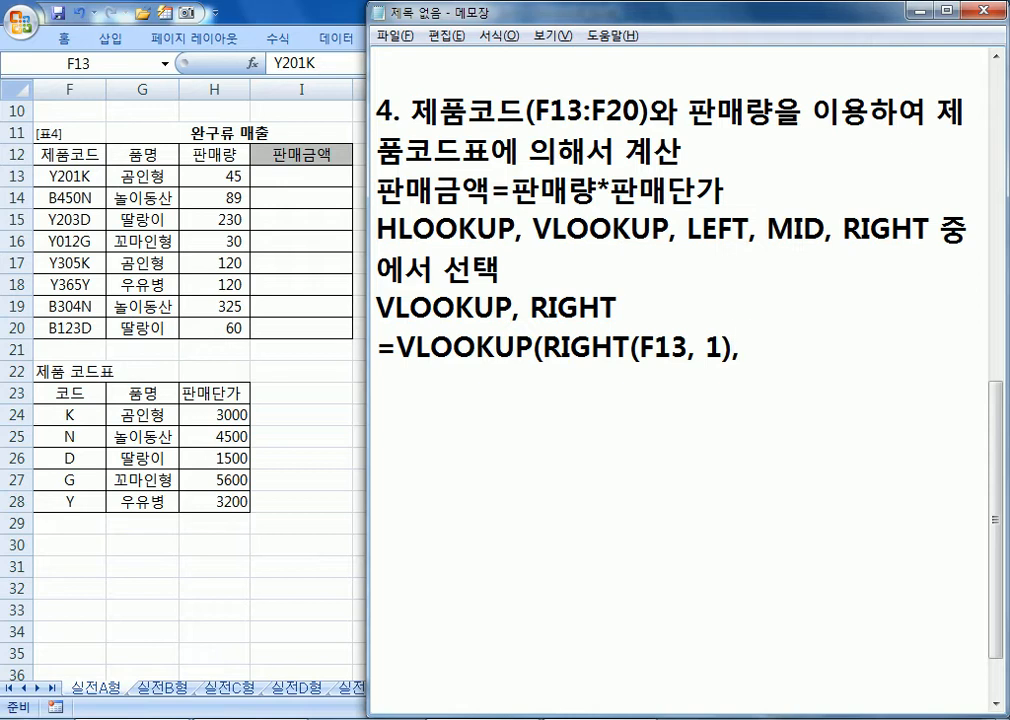
- Add the 제품 코드표 range F24:H28 as the VLOOKUP formula's lookup table
{"action": "type", "text": " G"}
{"action": "key", "text": "BackSpace"}
{"action": "type", "text": "F24:H"}
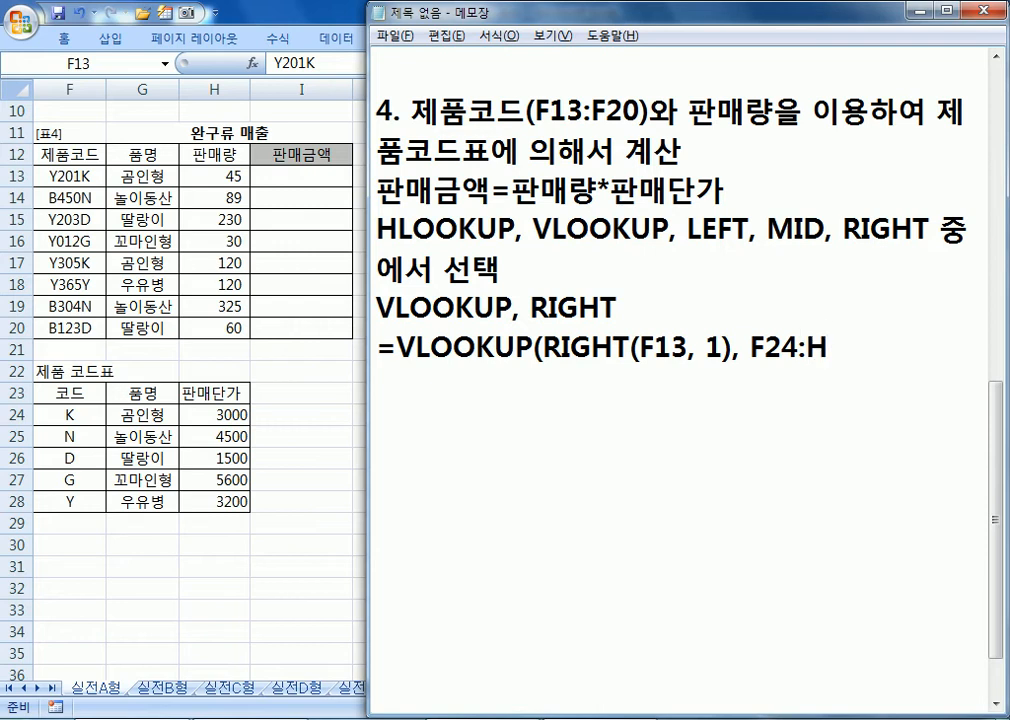
{"action": "type", "text": "28"}
- Make the lookup table range absolute by rewriting it as $F$24:$H$28
{"action": "key", "text": "Left"}
{"action": "key", "text": "Left"}
{"action": "key", "text": "Left"}
{"action": "key", "text": "Left"}
{"action": "key", "text": "Left"}
{"action": "key", "text": "Left"}
{"action": "key", "text": "Left"}
{"action": "type", "text": "$"}
{"action": "key", "text": "Right"}
{"action": "type", "text": "$"}
{"action": "key", "text": "Right"}
{"action": "key", "text": "Right"}
{"action": "key", "text": "Right"}
{"action": "type", "text": "$"}
{"action": "key", "text": "Right"}
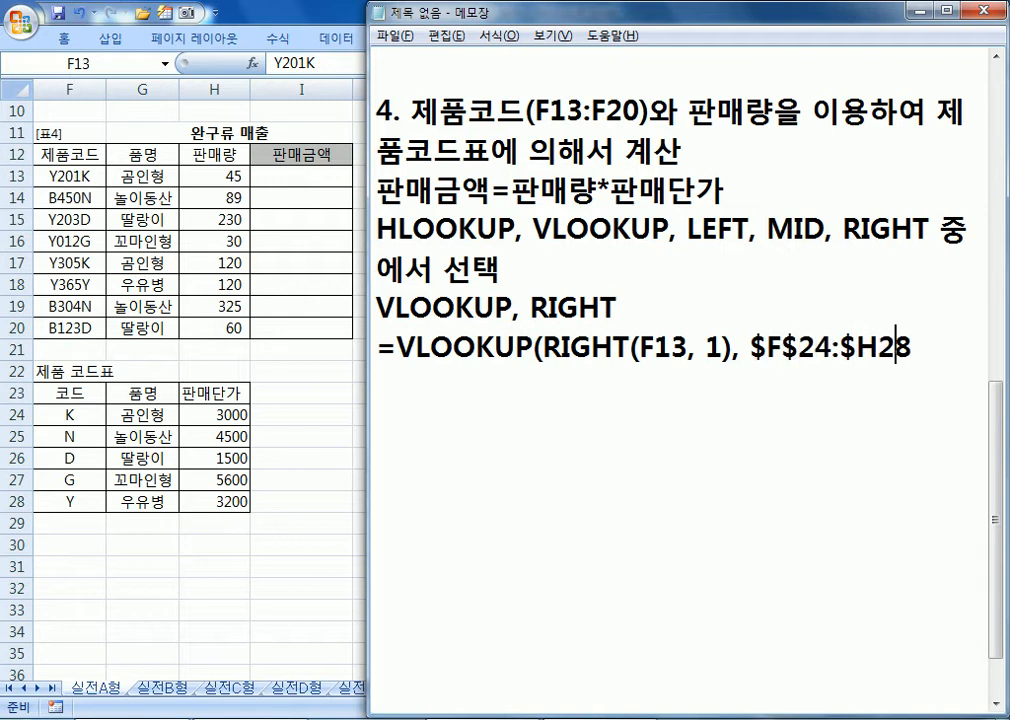
{"action": "type", "text": "$"}
{"action": "key", "text": "Right"}
{"action": "key", "text": "Right"}
- Close the VLOOKUP with ", 3, 0)" and insert "H13 * " right after the equals sign
{"action": "type", "text": ", "}
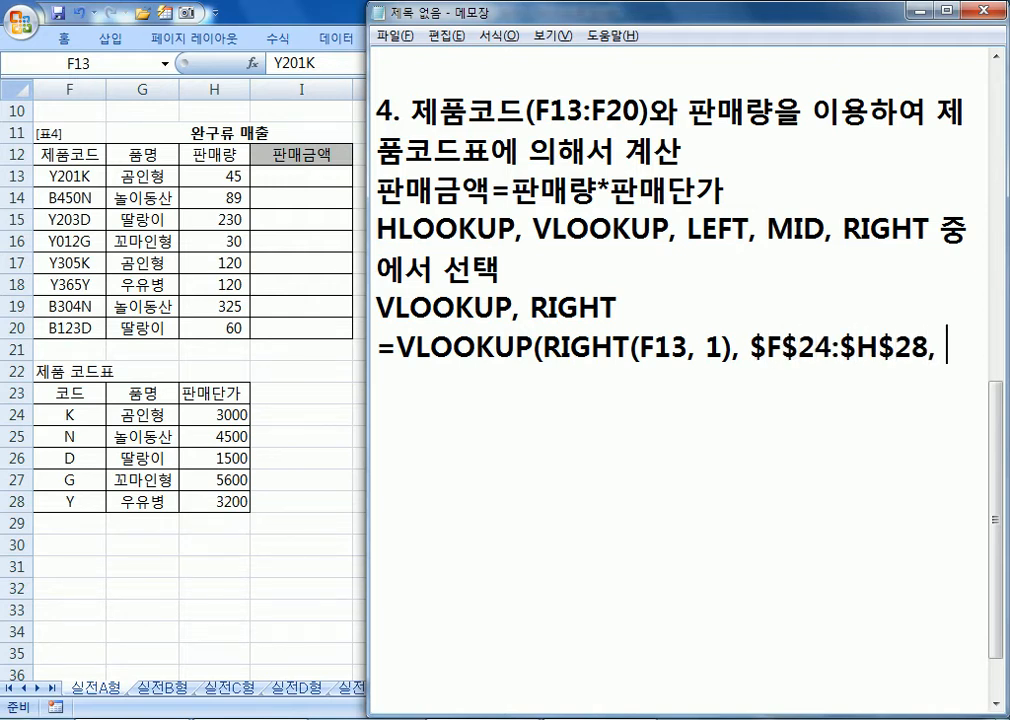
{"action": "type", "text": "3, 0)"}
{"action": "key", "text": "Up"}
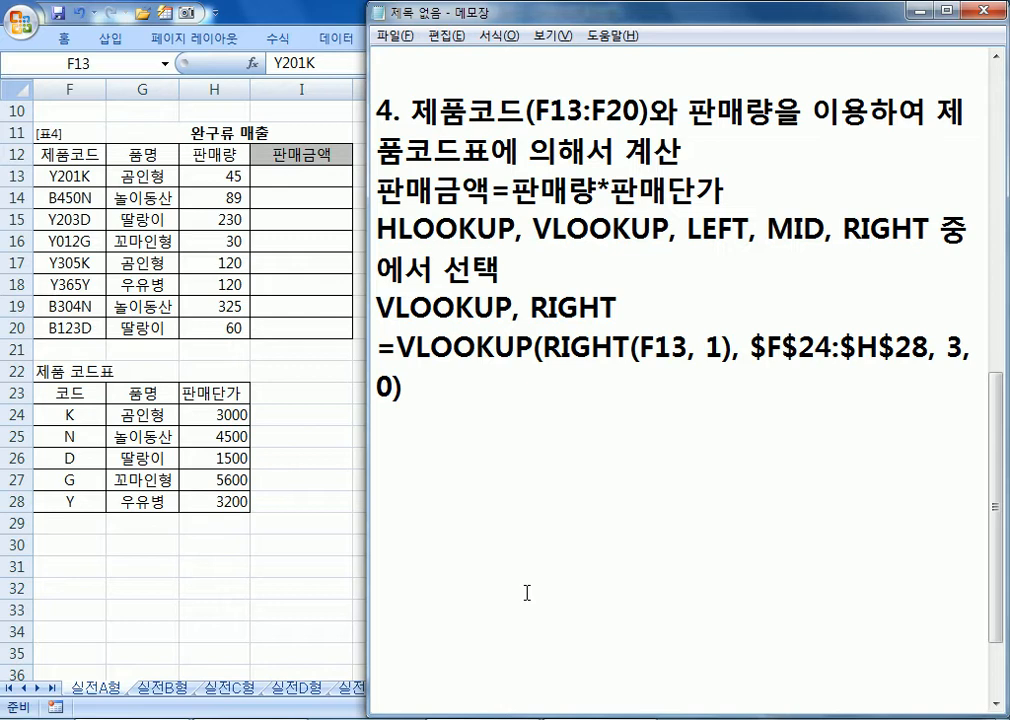
{"action": "type", "text": "H1"}
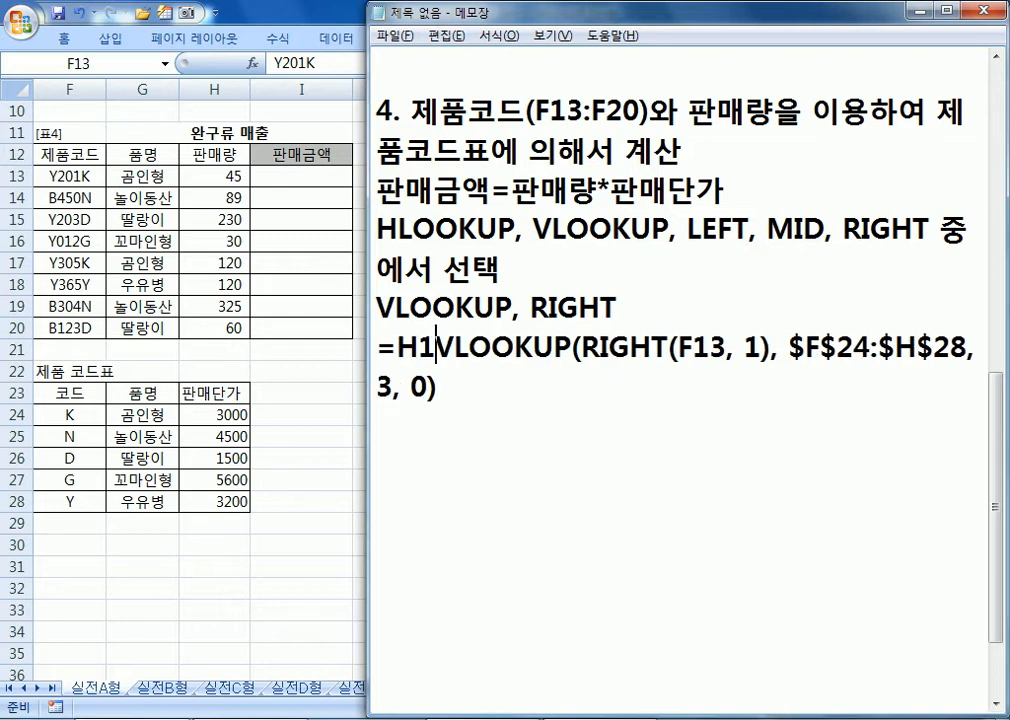
{"action": "type", "text": "3 *"}
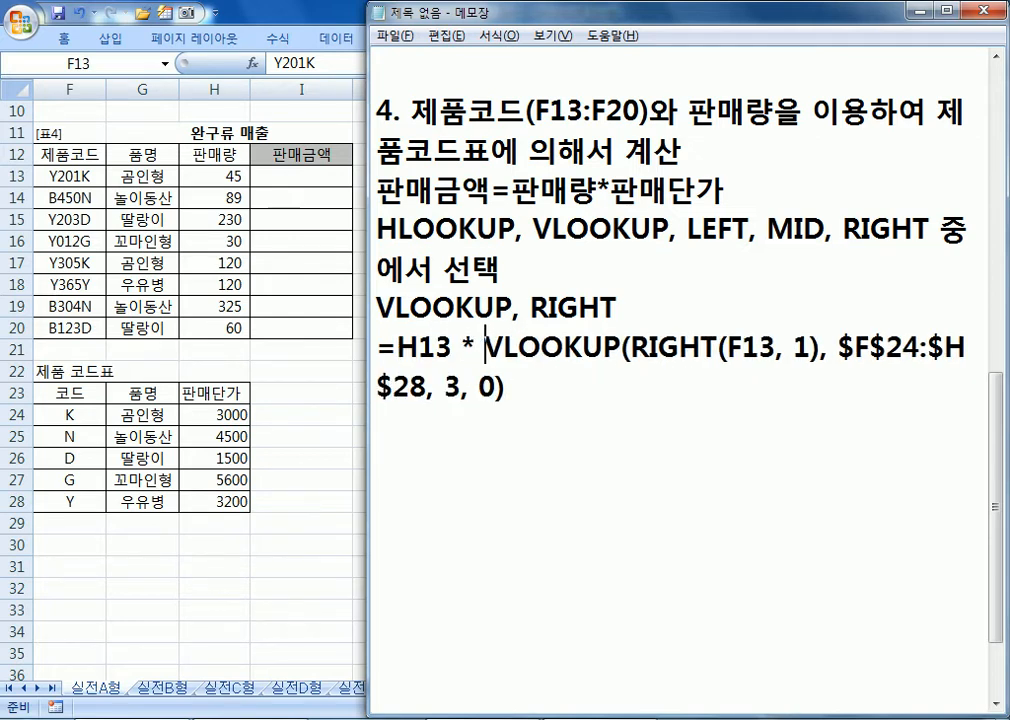
- Copy the finished VLOOKUP formula from the notes into cell I13 of the Excel sheet and fill it down to I20
{"action": "left_click", "coordinate": [525, 593]}
{"action": "left_click_drag", "start_coordinate": [510, 389], "coordinate": [381, 347]}
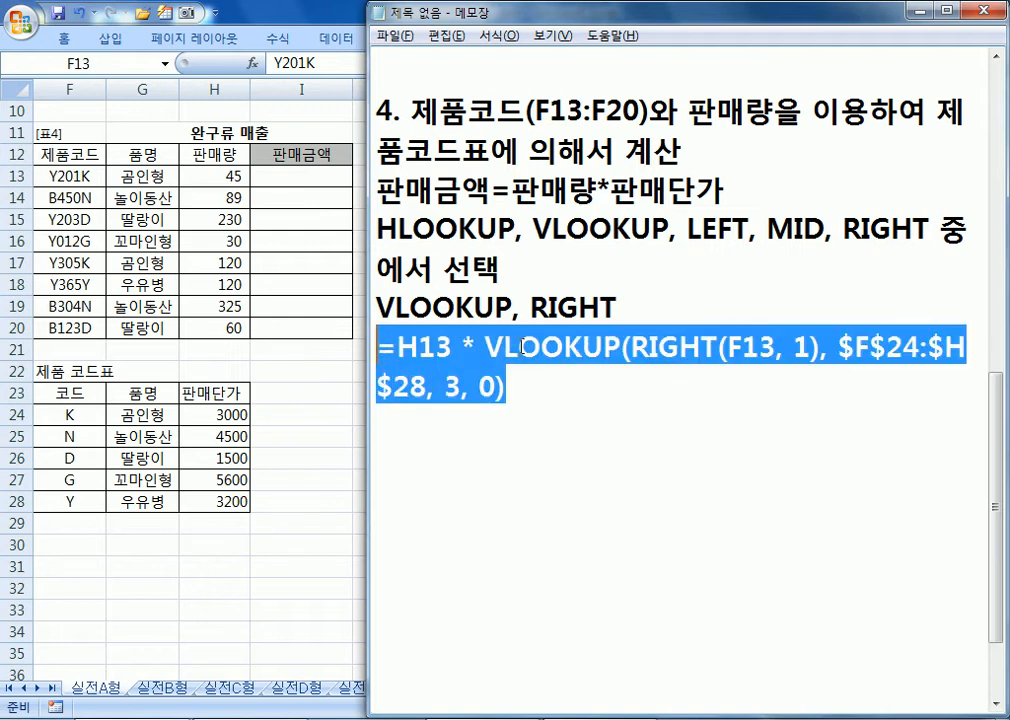
{"action": "key", "text": "ctrl+c"}
{"action": "key", "text": "alt+Tab"}
{"action": "left_click", "coordinate": [349, 176]}
{"action": "key", "text": "ctrl+v"}
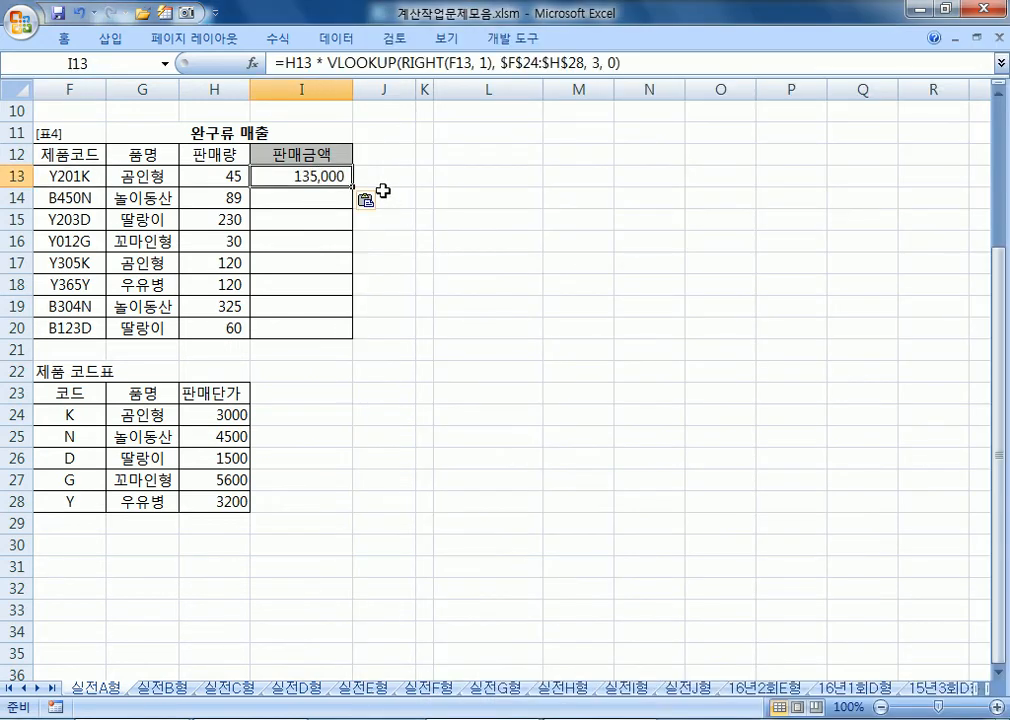
{"action": "double_click", "coordinate": [353, 187]}
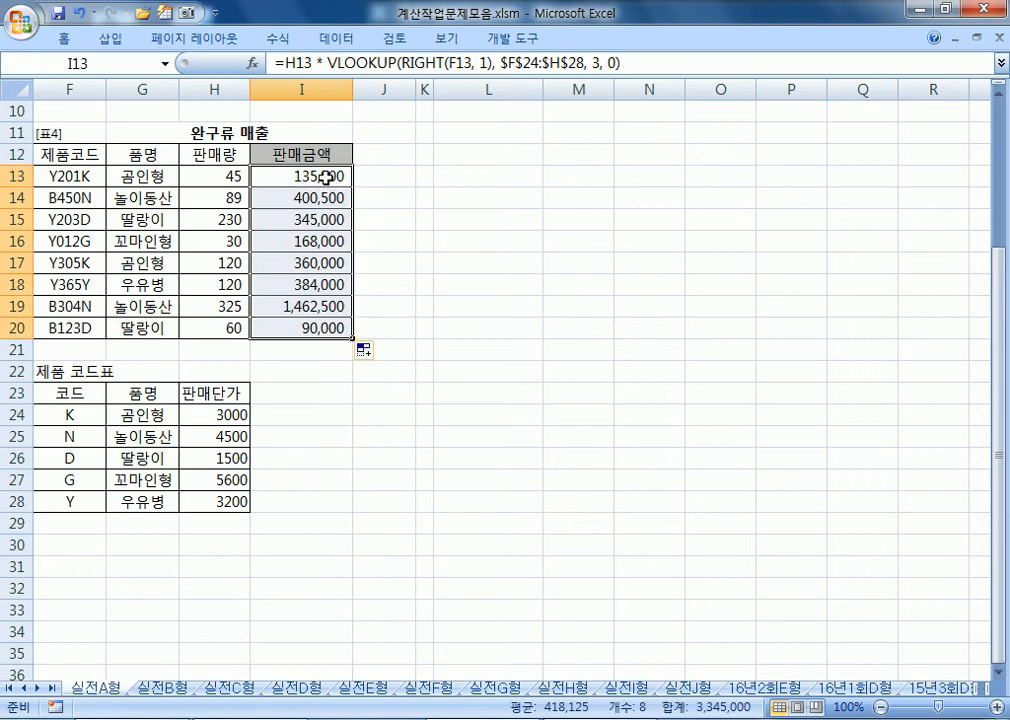
{"action": "left_click", "coordinate": [327, 178]}
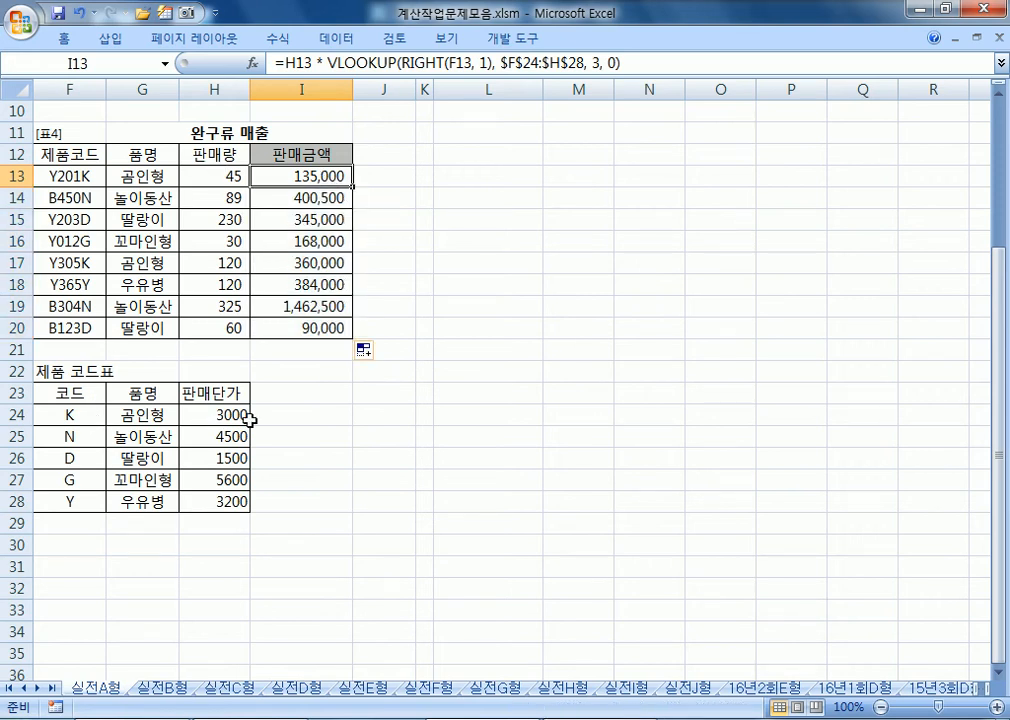
- Return to the Notepad notes and start item "5." below the finished formula for item 4
{"action": "key", "text": "alt+Tab"}
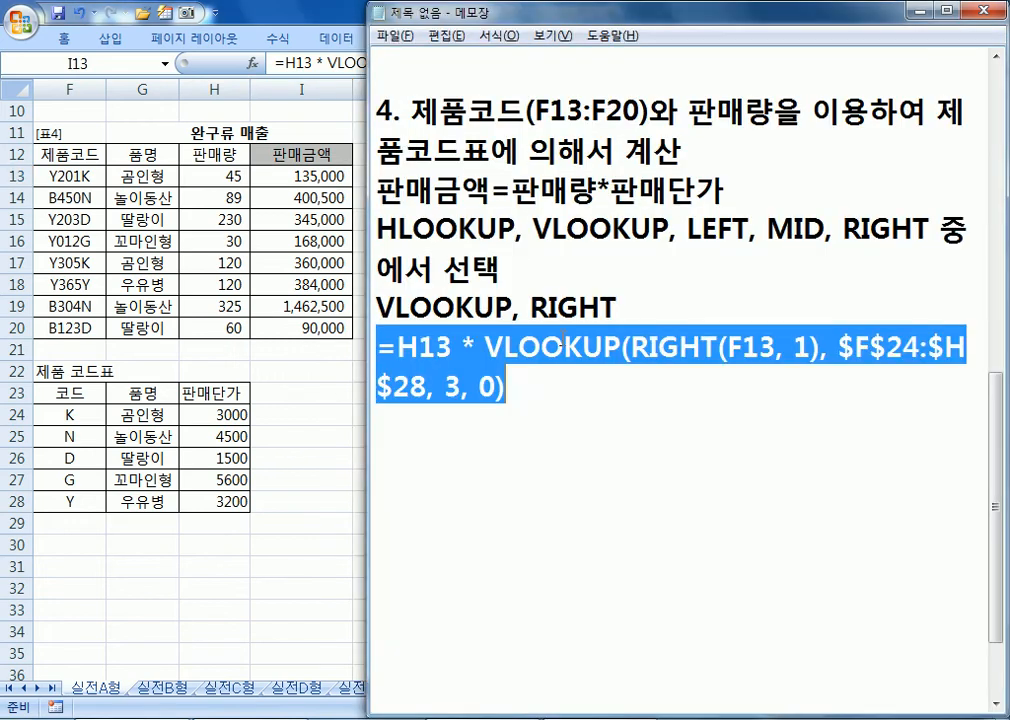
{"action": "left_click", "coordinate": [556, 432]}
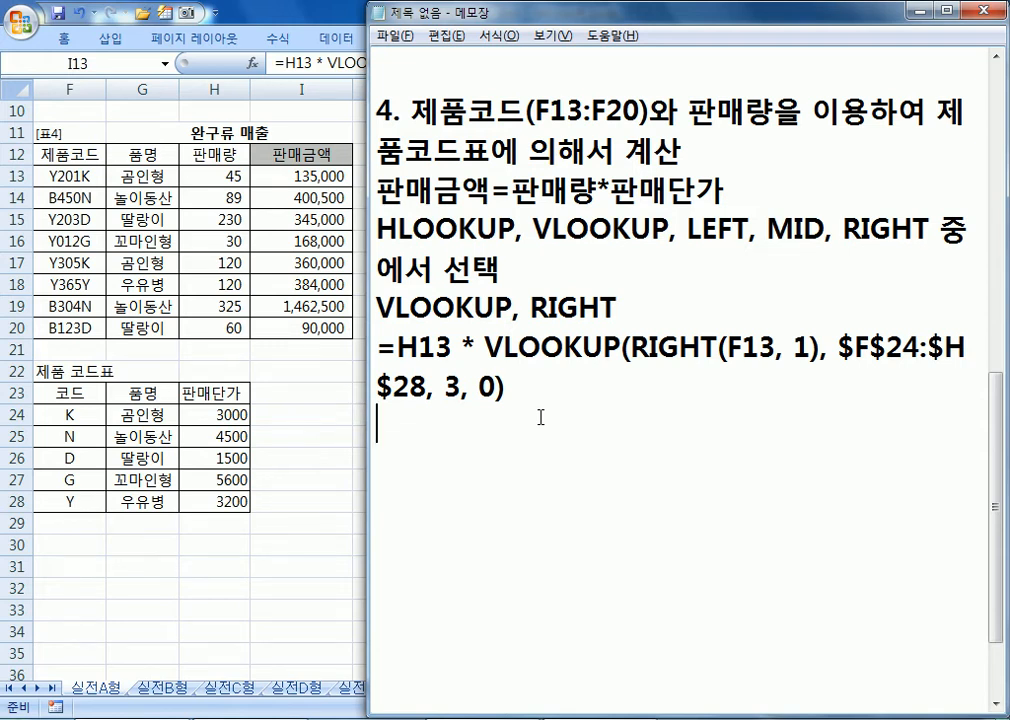
{"action": "key", "text": "Return"}
{"action": "type", "text": "5."}
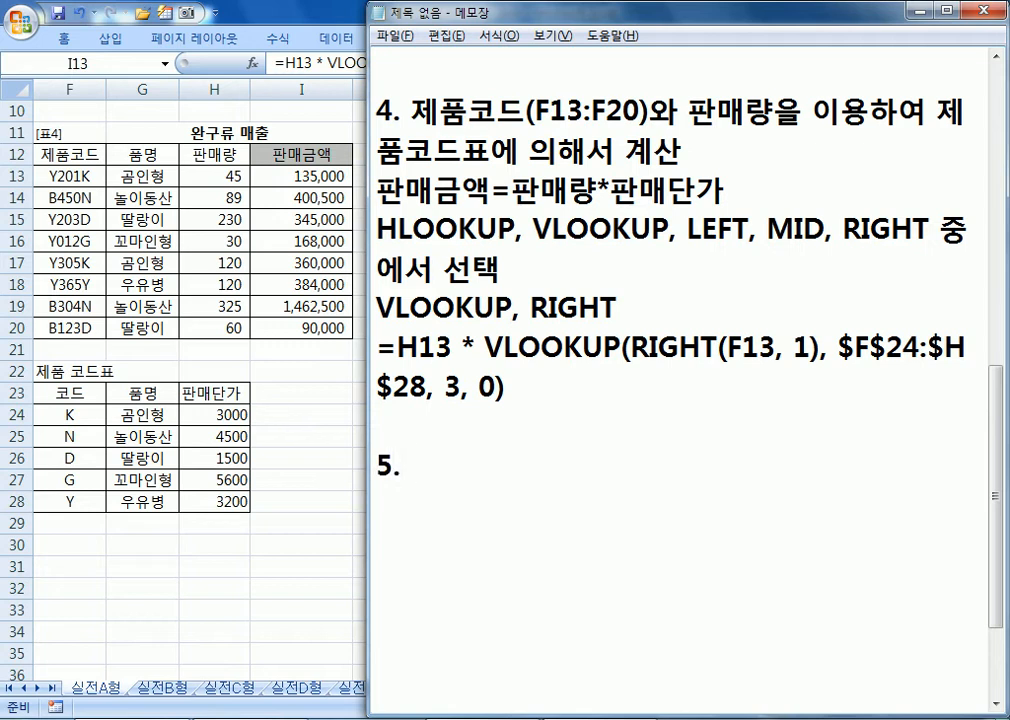
- Bring the 표5 미수금 현황 table into view in Excel and place the Notepad window beneath it, showing item 5
{"action": "key", "text": "alt+Tab"}
{"action": "key", "text": "Home"}
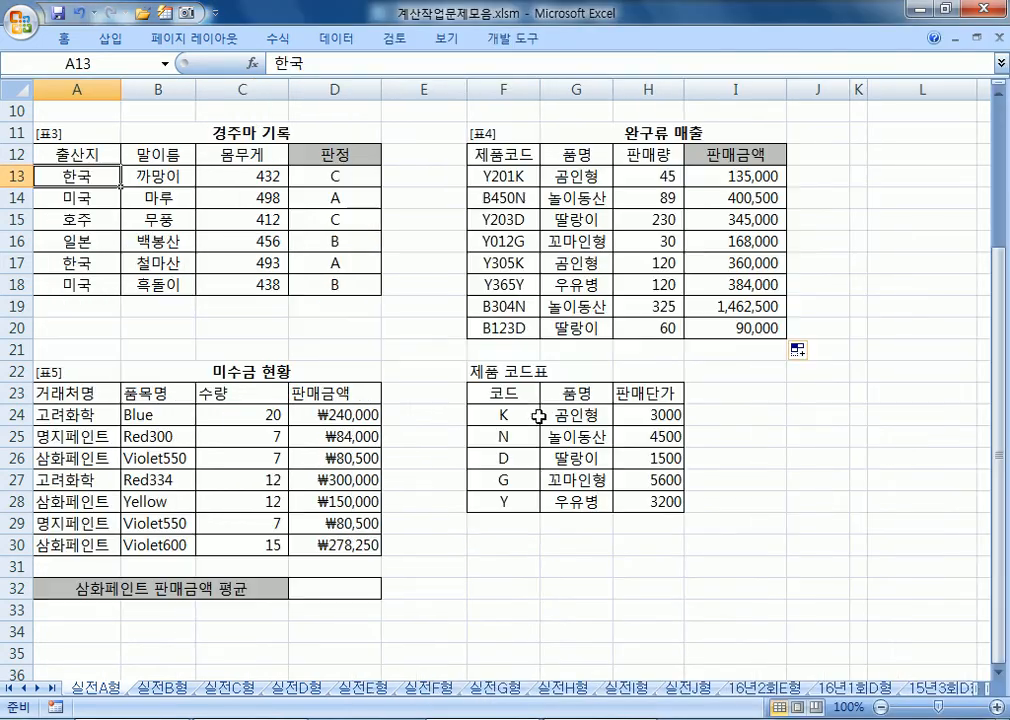
{"action": "scroll", "coordinate": [428, 383], "scroll_direction": "down", "scroll_amount": 3}
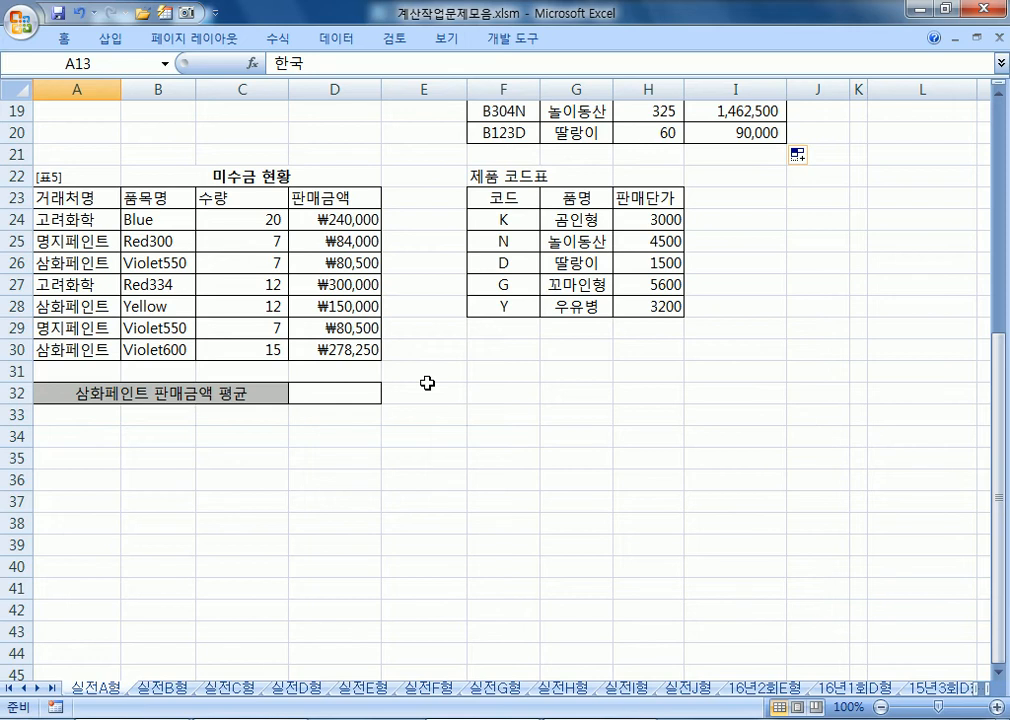
{"action": "key", "text": "alt+Tab"}
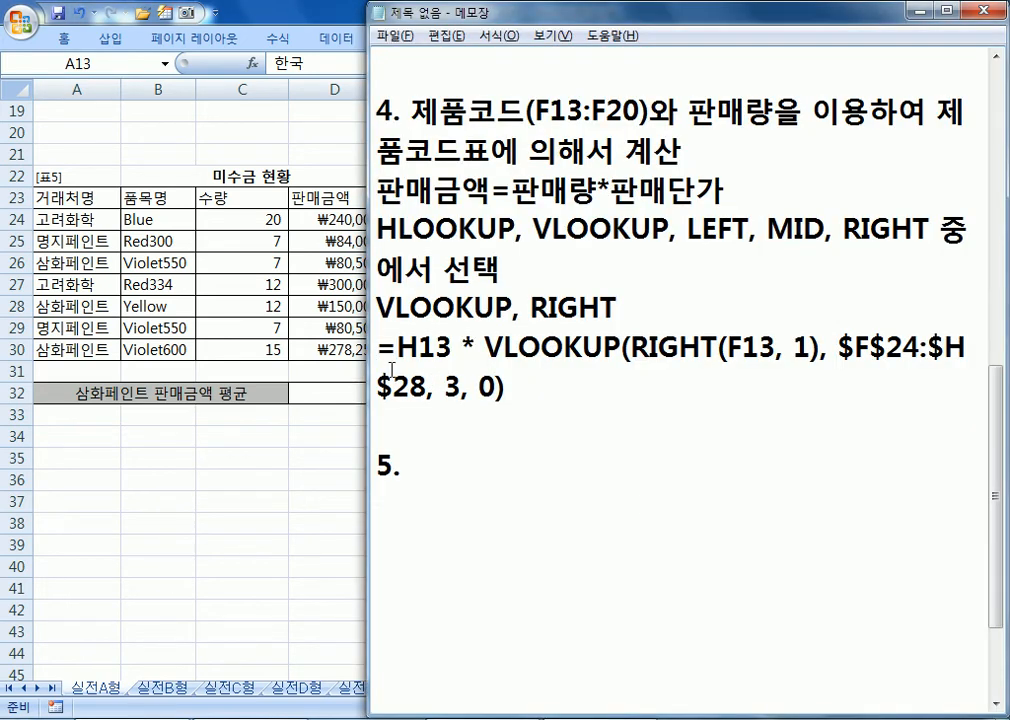
{"action": "key", "text": "alt+Tab"}
{"action": "left_click", "coordinate": [997, 676]}
{"action": "left_click", "coordinate": [997, 676]}
{"action": "left_click", "coordinate": [997, 676]}
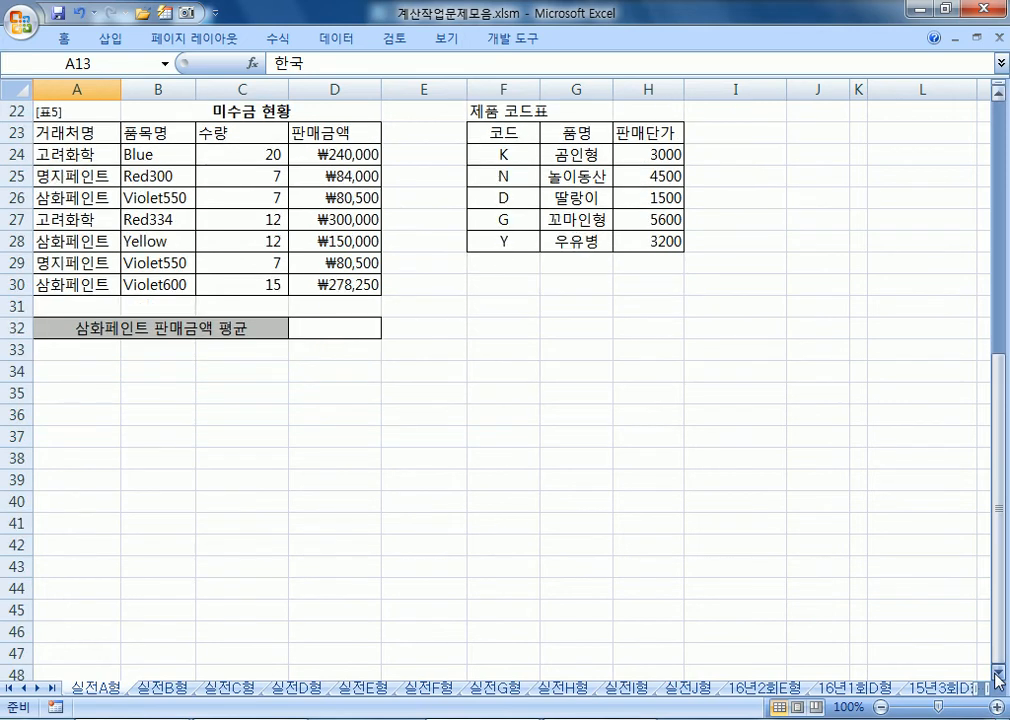
{"action": "key", "text": "alt+Tab"}
{"action": "left_click_drag", "start_coordinate": [445, 8], "coordinate": [215, 358]}
{"action": "scroll", "coordinate": [233, 436], "scroll_direction": "down", "scroll_amount": 2}
- Write "삼화페인트의 판매금액의 평균" as the task description of item 5 in the notes
{"action": "type", "text": "TKA"}
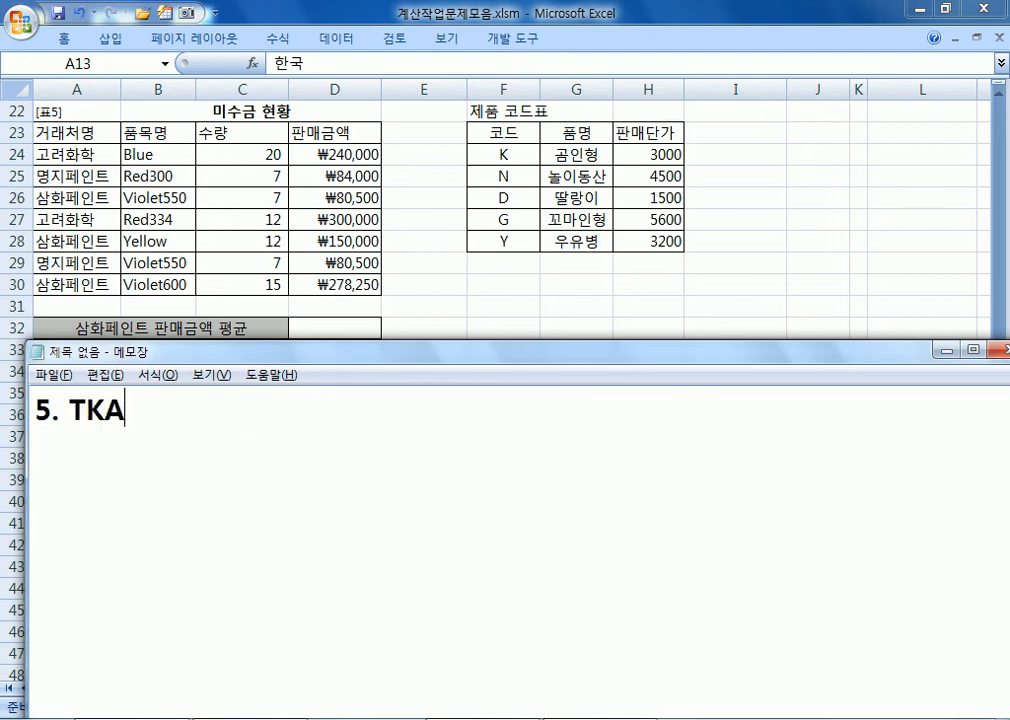
{"action": "key", "text": "BackSpace"}
{"action": "key", "text": "BackSpace"}
{"action": "key", "text": "Hangul"}
{"action": "type", "text": "삼화페이트"}
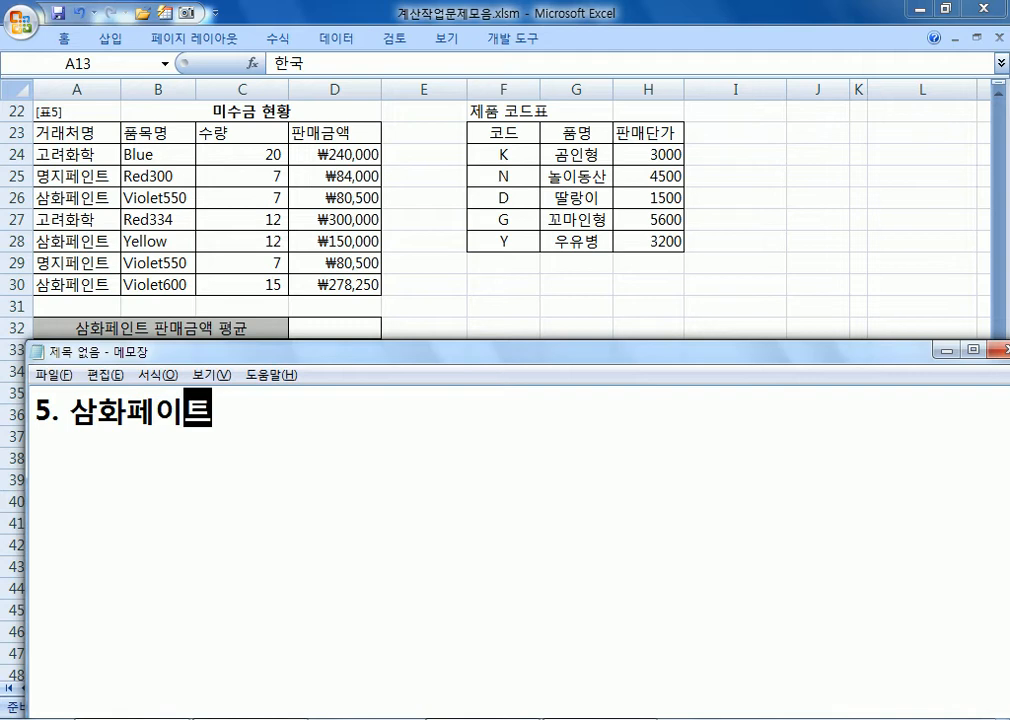
{"action": "key", "text": "BackSpace"}
{"action": "key", "text": "BackSpace"}
{"action": "type", "text": "인트의 "}
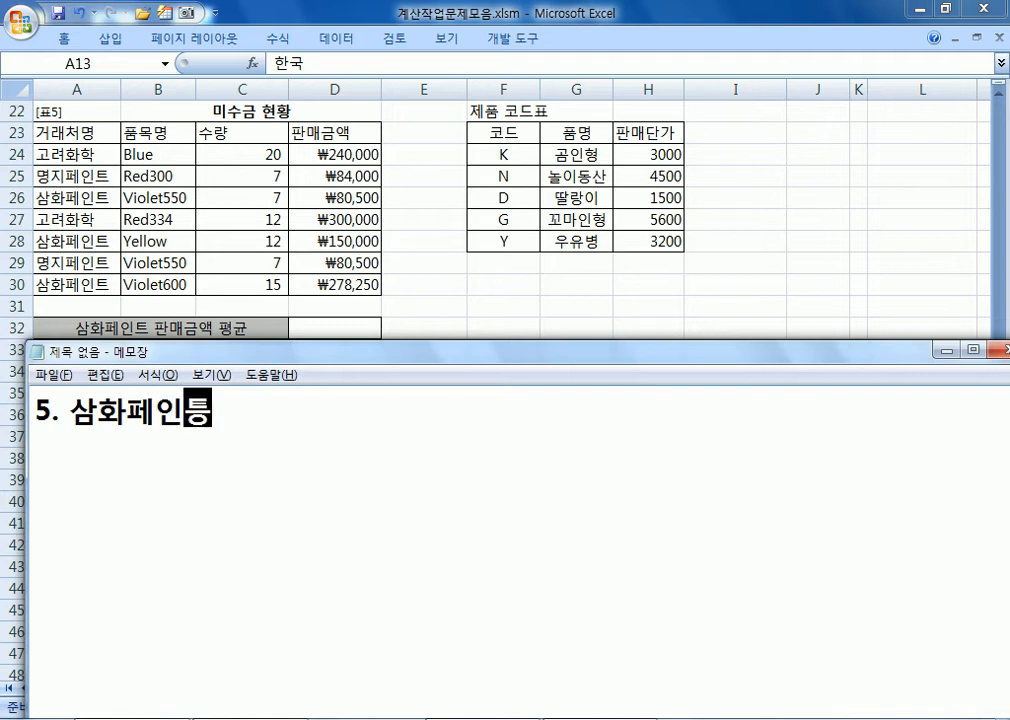
{"action": "type", "text": "판매금액의 평균"}
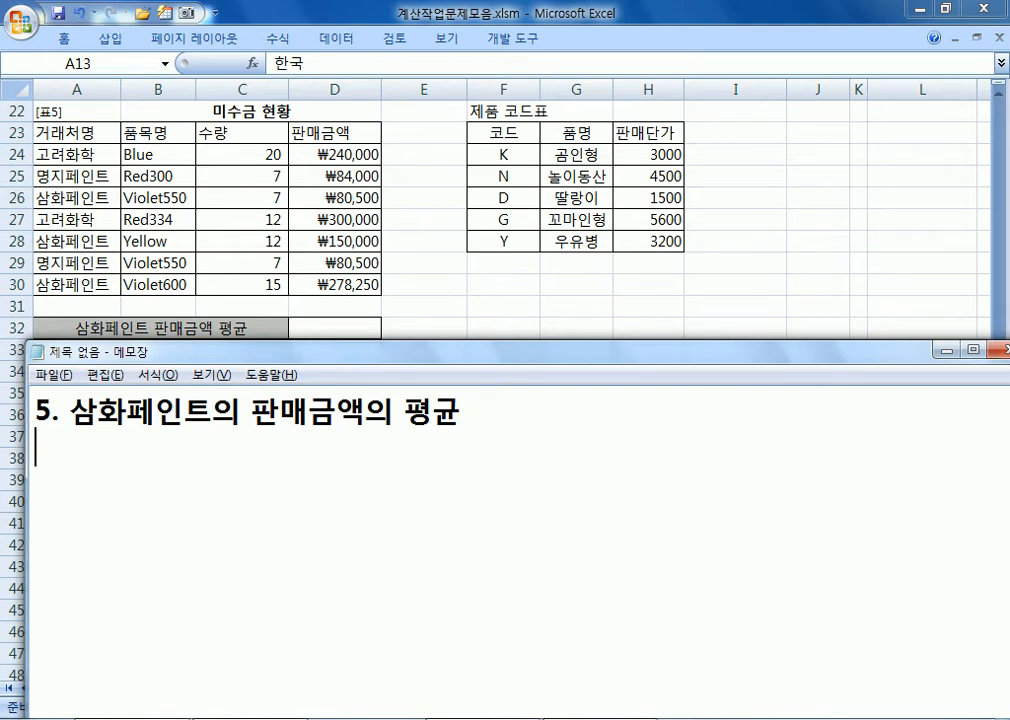
- List the functions "SUMIF, COUNTIF, INT" on the line below the item 5 description
{"action": "type", "text": "녀"}
{"action": "key", "text": "BackSpace"}
{"action": "key", "text": "BackSpace"}
{"action": "key", "text": "Hangul"}
{"action": "type", "text": "SUMIF, "}
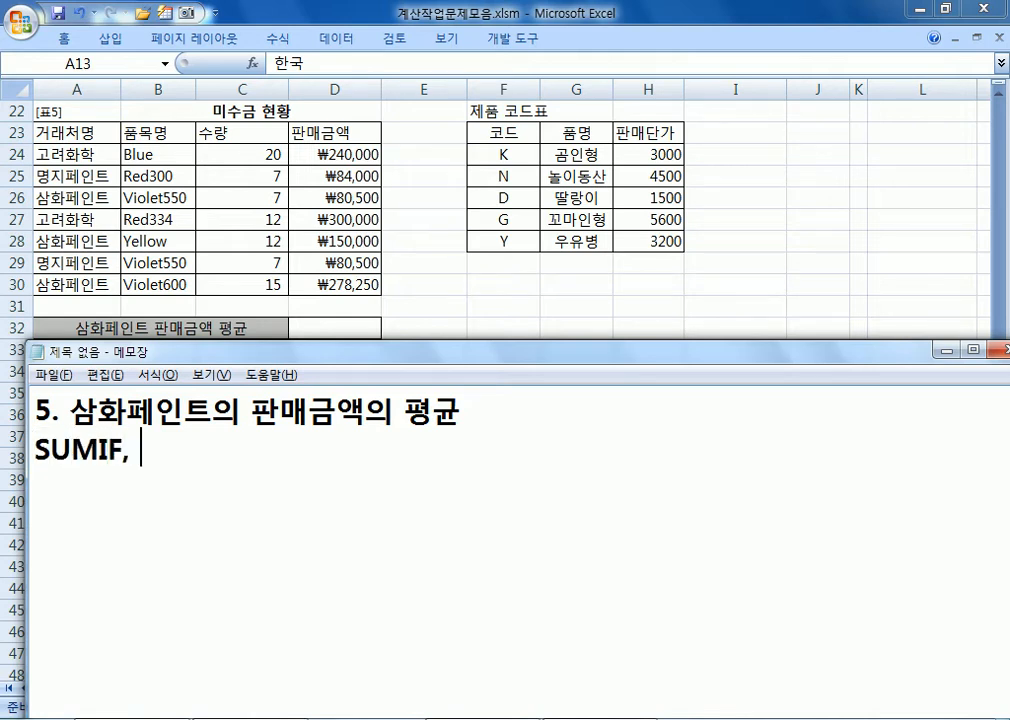
{"action": "type", "text": "COUNTIF,"}
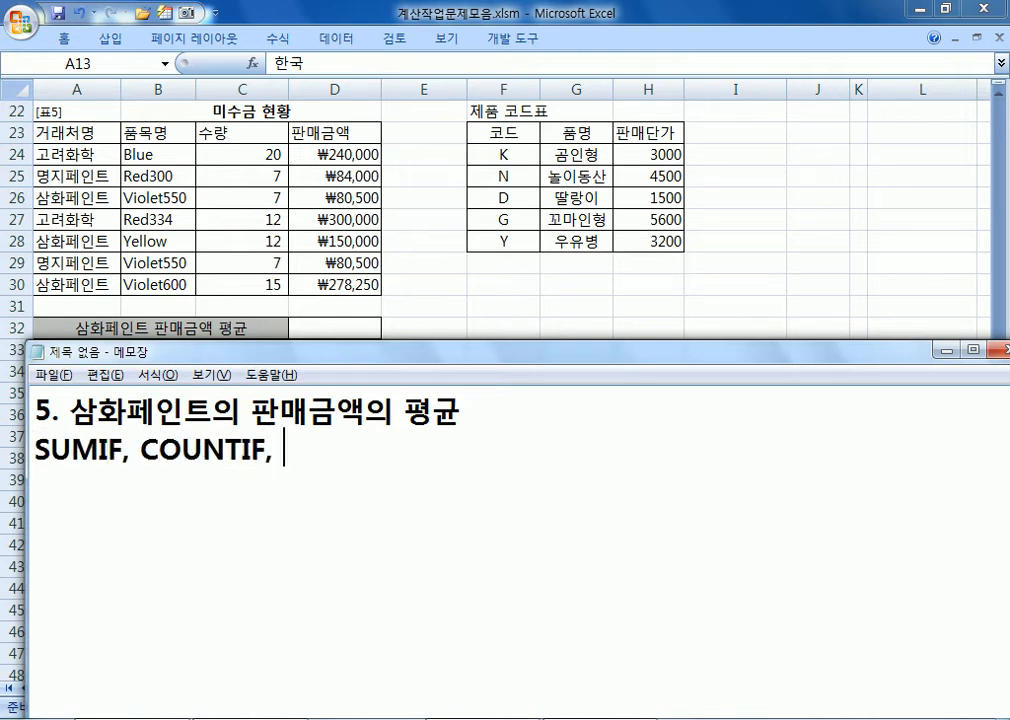
{"action": "type", "text": " INT"}
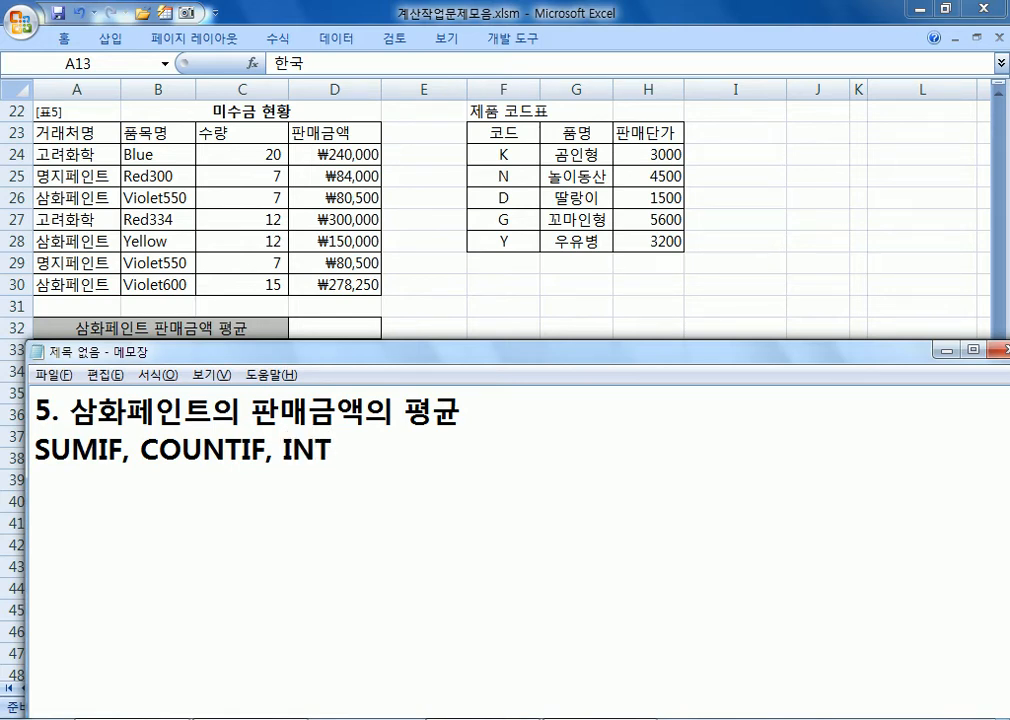
- Append "> 정수(소수 이상)까지만 계산" to the item 5 description line
{"action": "key", "text": "Up"}
{"action": "key", "text": "End"}
{"action": "type", "text": "> 정부"}
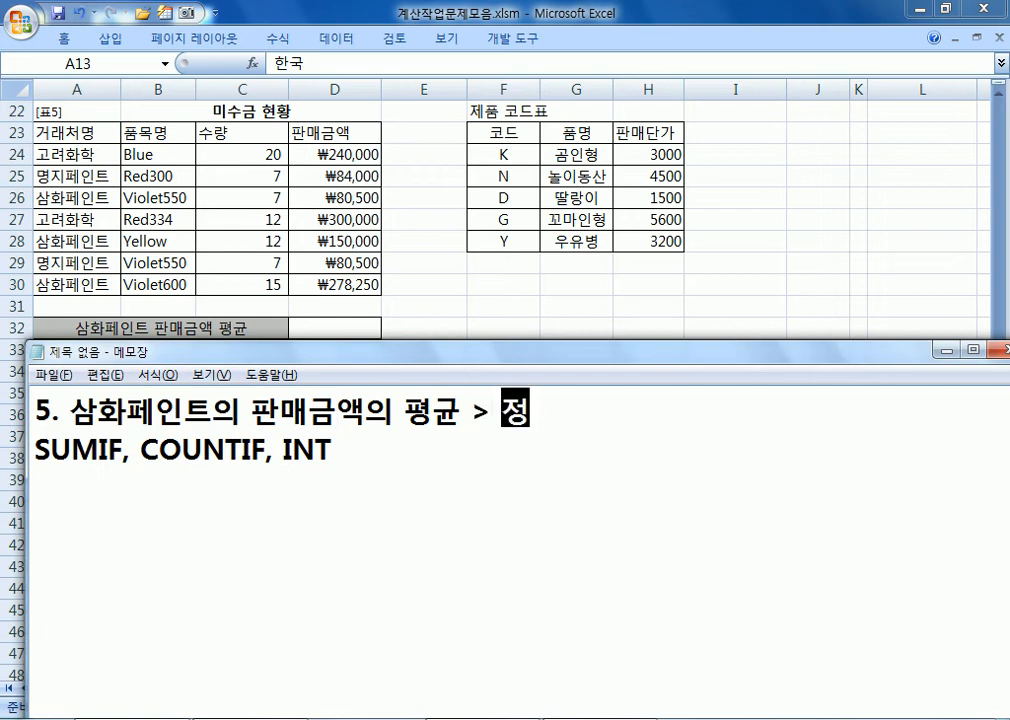
{"action": "key", "text": "BackSpace"}
{"action": "key", "text": "BackSpace"}
{"action": "type", "text": "ㅅㅜ(소"}
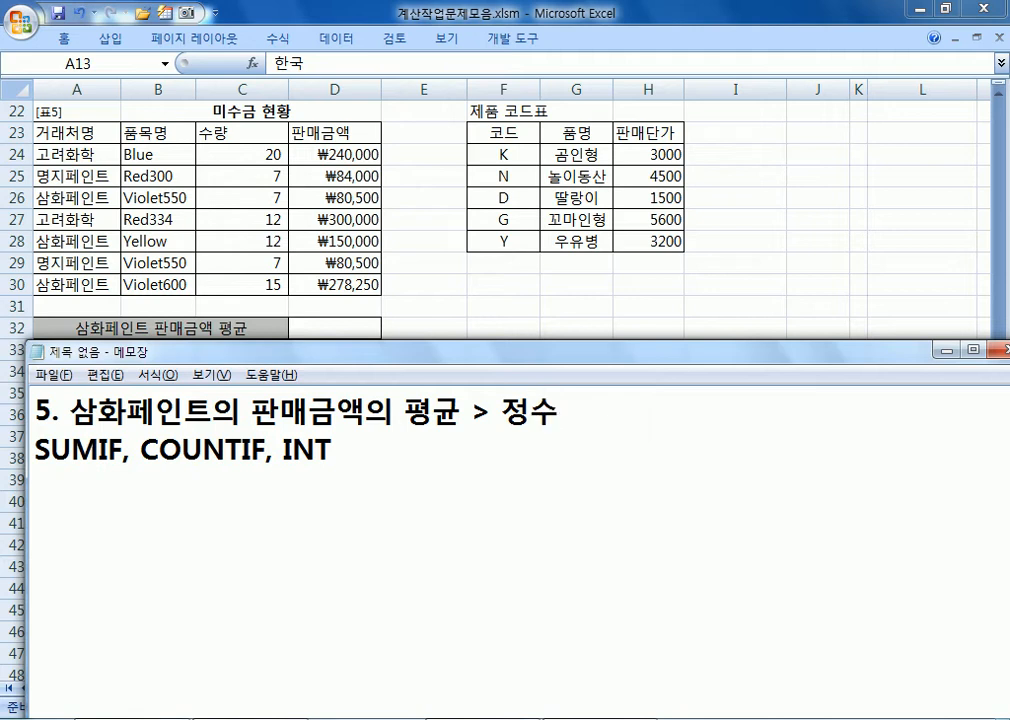
{"action": "type", "text": "수 이상)"}
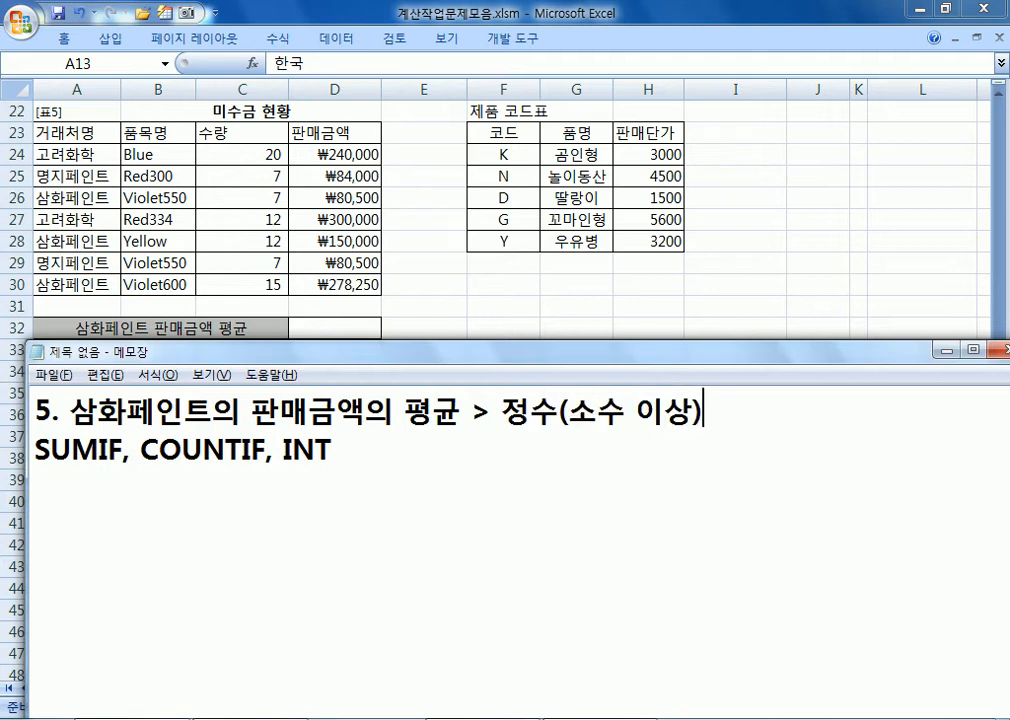
{"action": "type", "text": "rKWL"}
{"action": "key", "text": "BackSpace"}
{"action": "key", "text": "BackSpace"}
{"action": "key", "text": "BackSpace"}
{"action": "key", "text": "BackSpace"}
{"action": "type", "text": "까지만"}
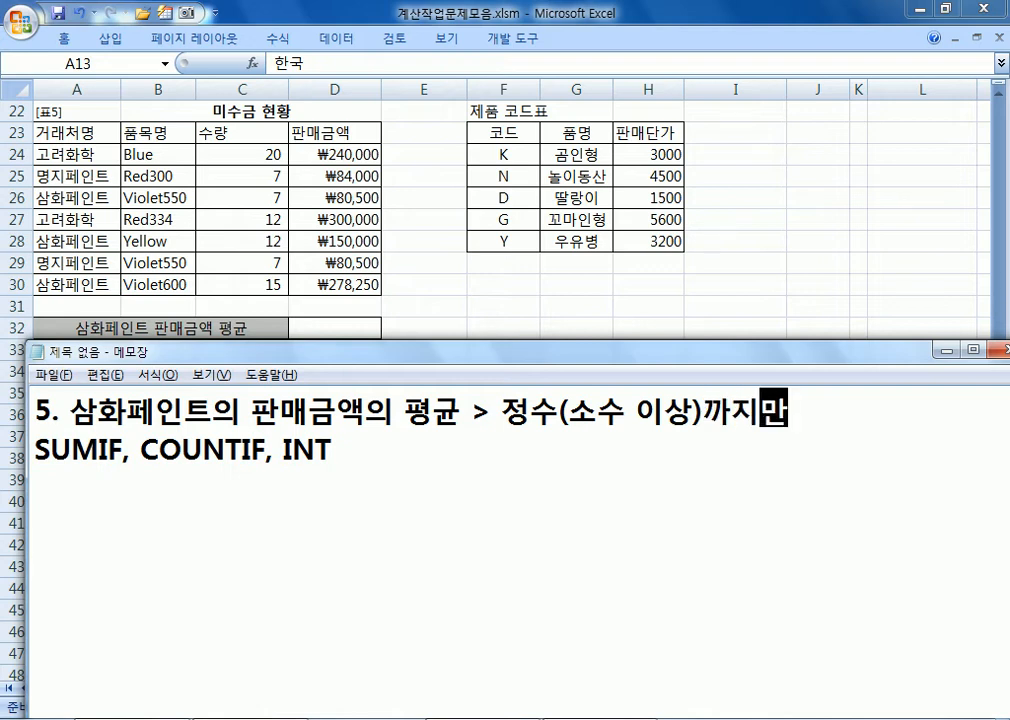
{"action": "type", "text": " 계산"}
- Add the syntax note "=INT(값)" and the line "조건부 평균 : AVERAGEIF" below the function list
{"action": "key", "text": "Down"}
{"action": "key", "text": "Return"}
{"action": "type", "text": "=I"}
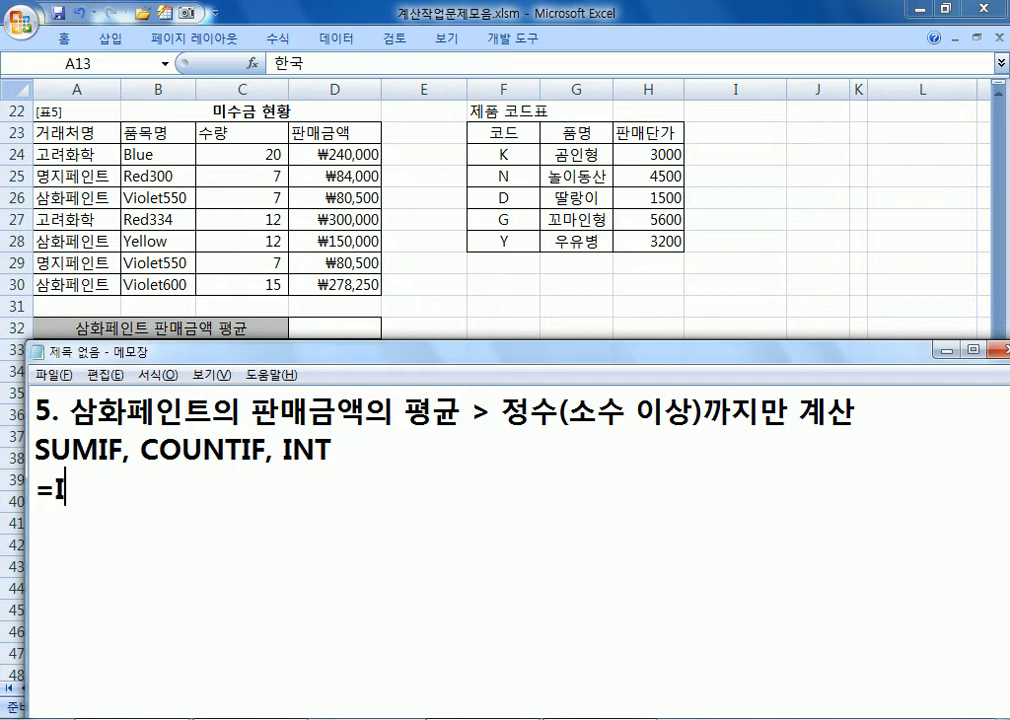
{"action": "type", "text": "NT(값)"}
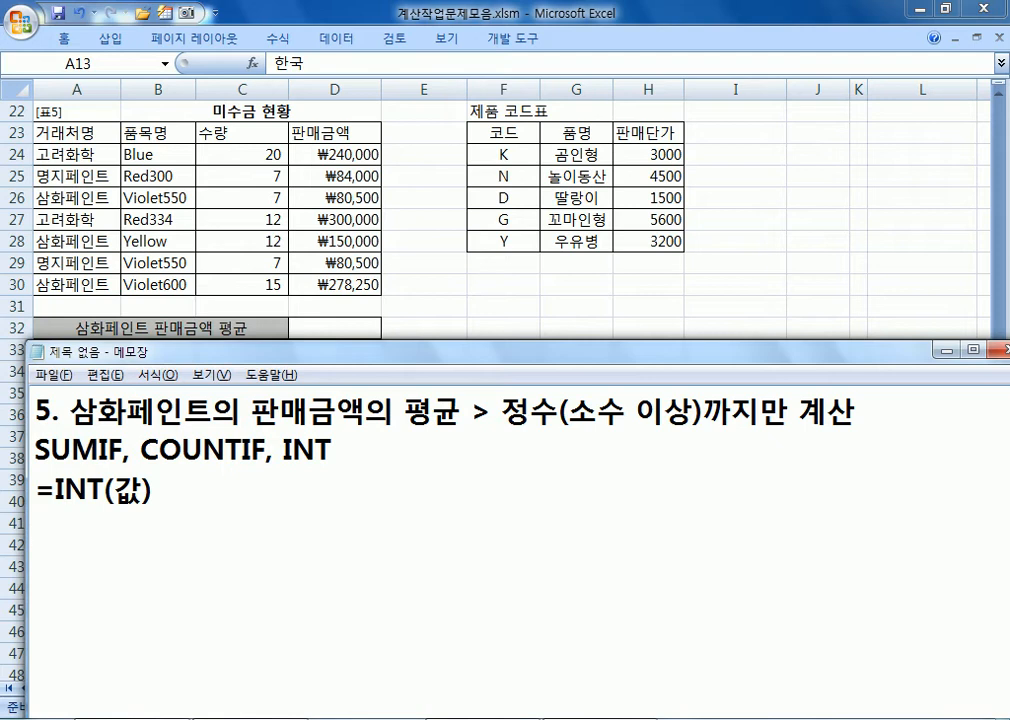
{"action": "type", "text": "조건부 "}
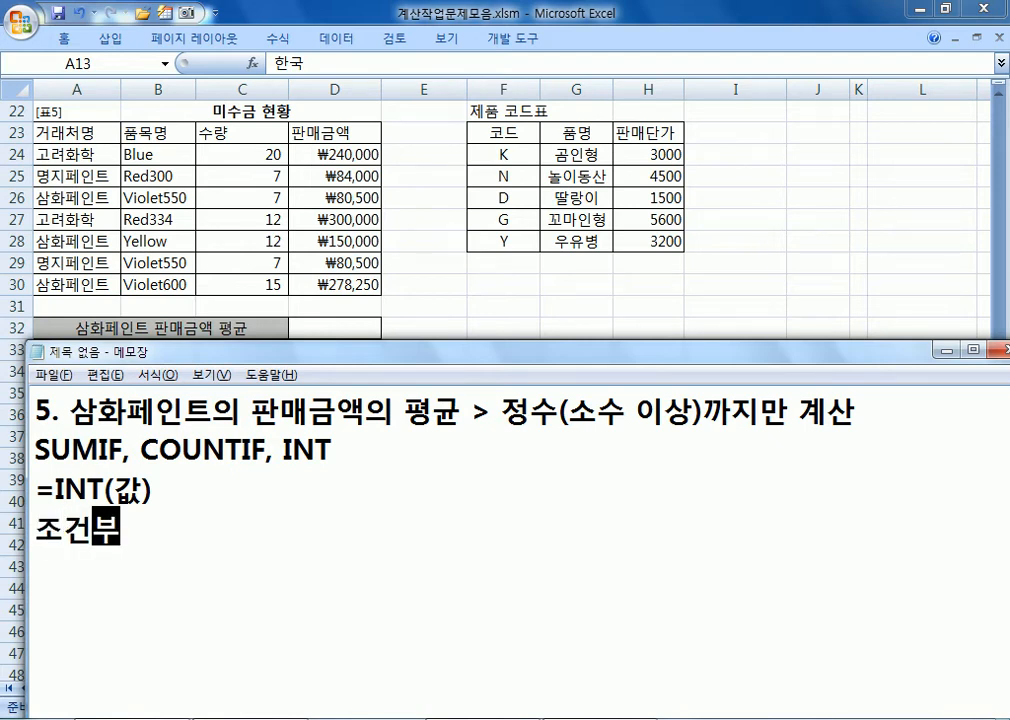
{"action": "type", "text": "평균 "}
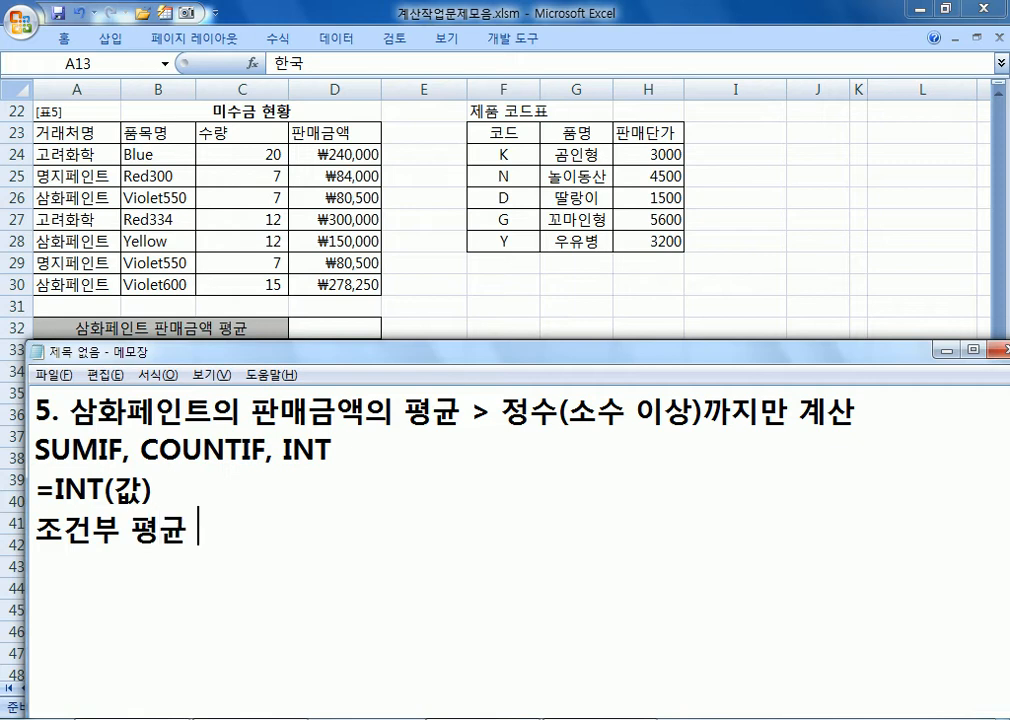
{"action": "type", "text": ": AVERAGEIF"}
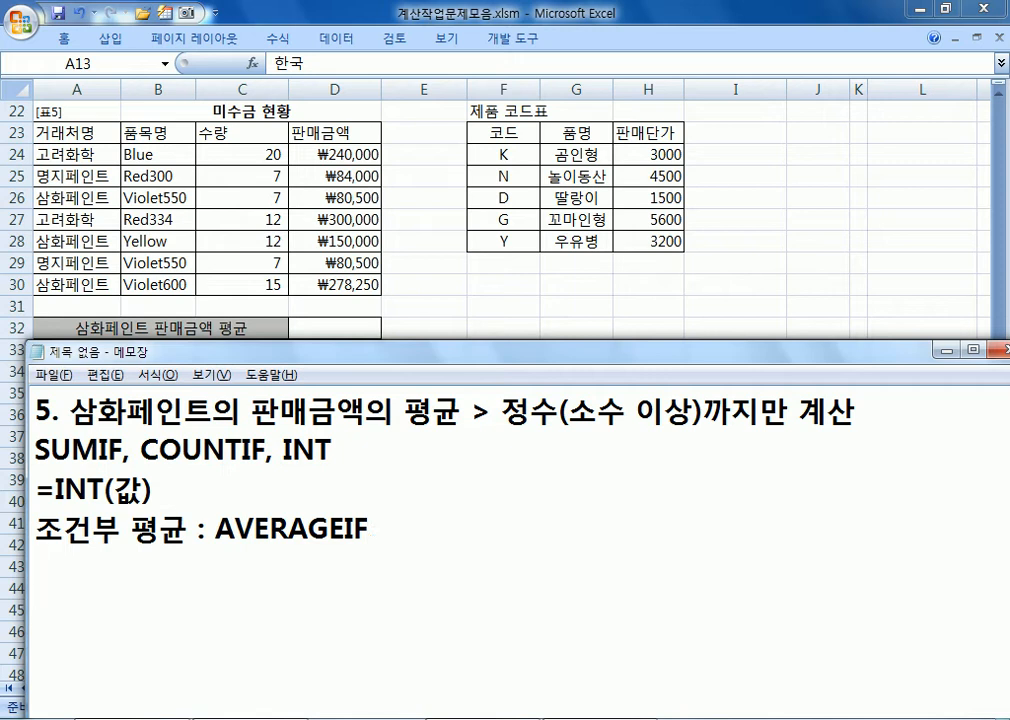
- Start the formula outline on a new line with "=INT(SUMIF( ) /"
{"action": "type", "text": "=ㅑㅜㅅ"}
{"action": "key", "text": "BackSpace"}
{"action": "key", "text": "BackSpace"}
{"action": "key", "text": "BackSpace"}
{"action": "type", "text": "이"}
{"action": "key", "text": "BackSpace"}
{"action": "key", "text": "BackSpace"}
{"action": "key", "text": "Hangul"}
{"action": "type", "text": "INT(녀ㅡㅑ"}
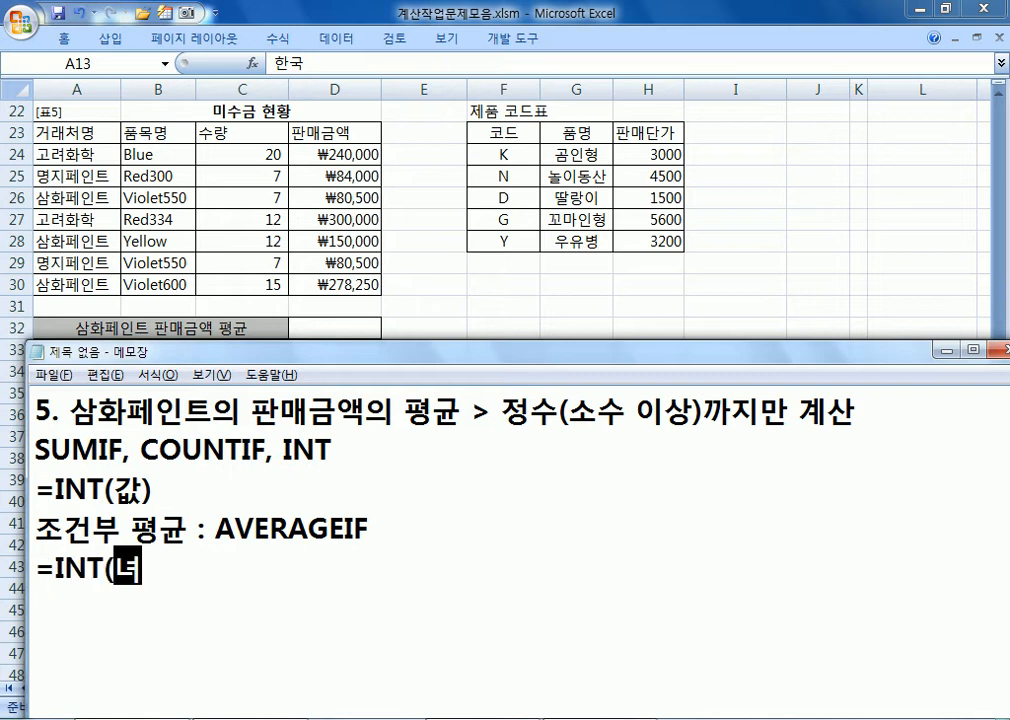
{"action": "key", "text": "BackSpace"}
{"action": "key", "text": "BackSpace"}
{"action": "key", "text": "BackSpace"}
{"action": "type", "text": "SU"}
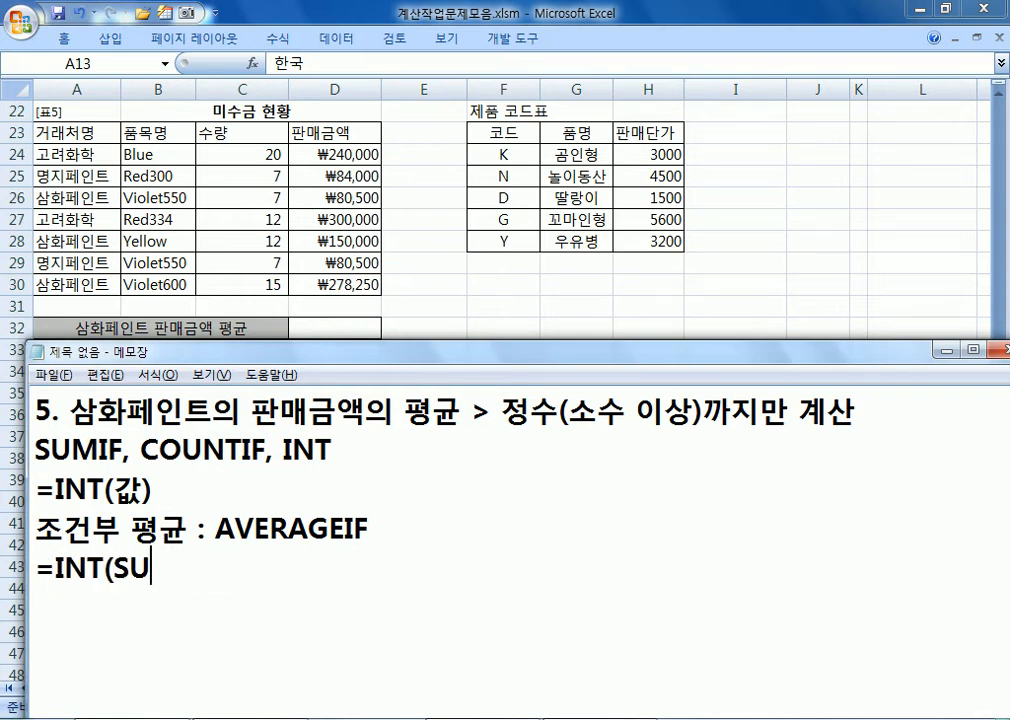
{"action": "type", "text": "MIF( ) /"}
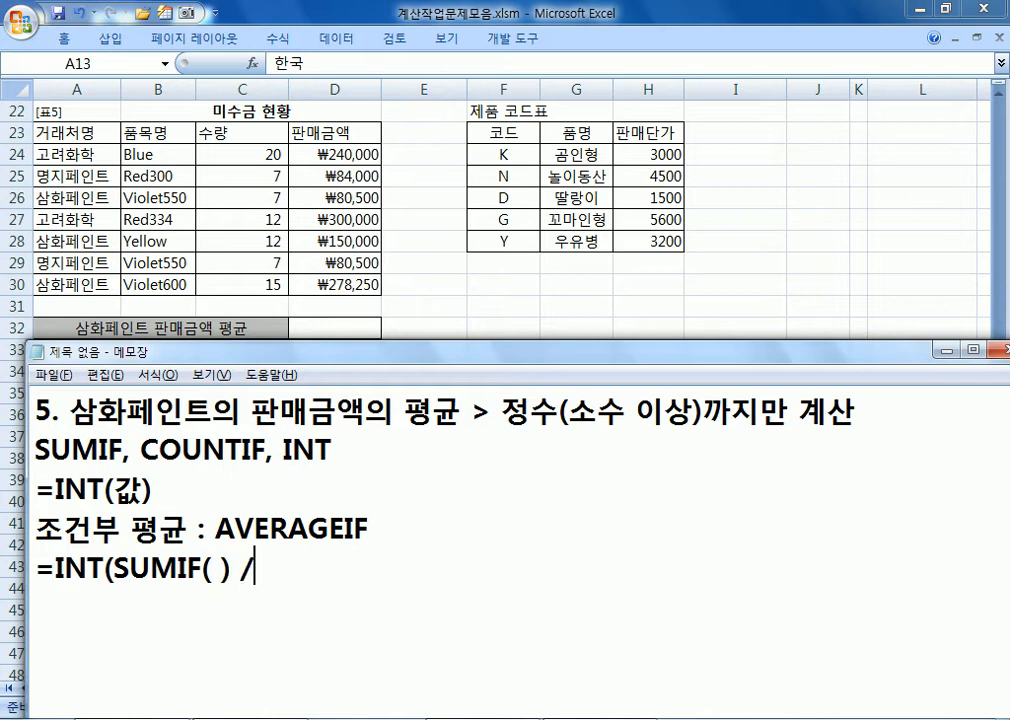
- Complete the formula outline with "COUNTIF( ))" as the divisor, and begin a new line
{"action": "type", "text": " COUNTIF*("}
{"action": "key", "text": "BackSpace"}
{"action": "key", "text": "BackSpace"}
{"action": "type", "text": "( ) "}
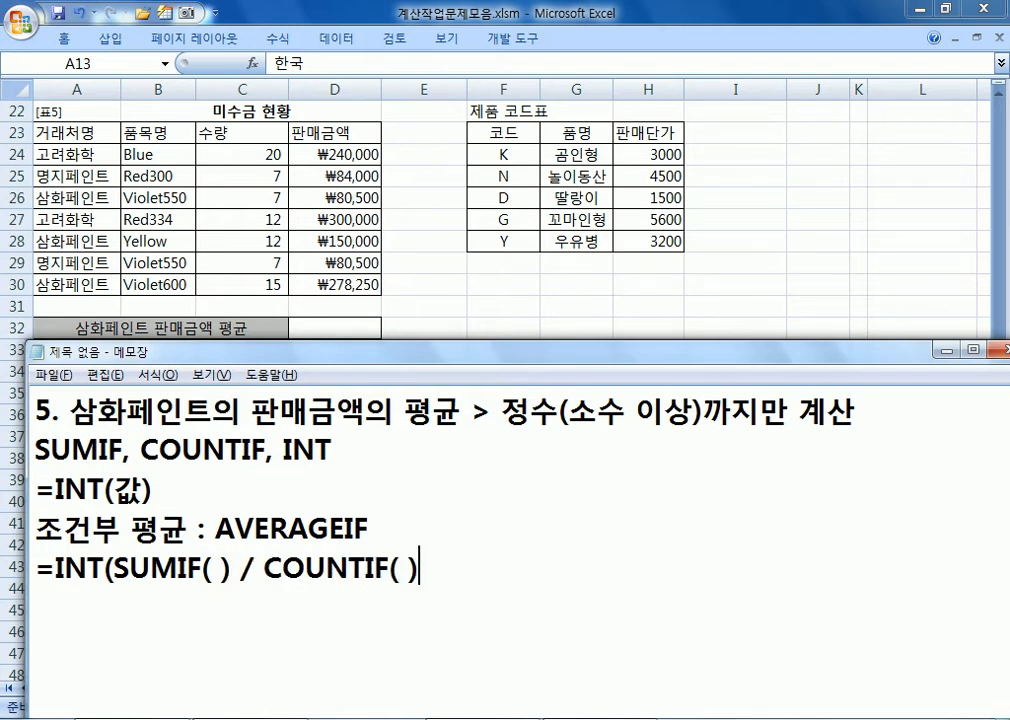
{"action": "type", "text": ")"}
{"action": "key", "text": "Return"}
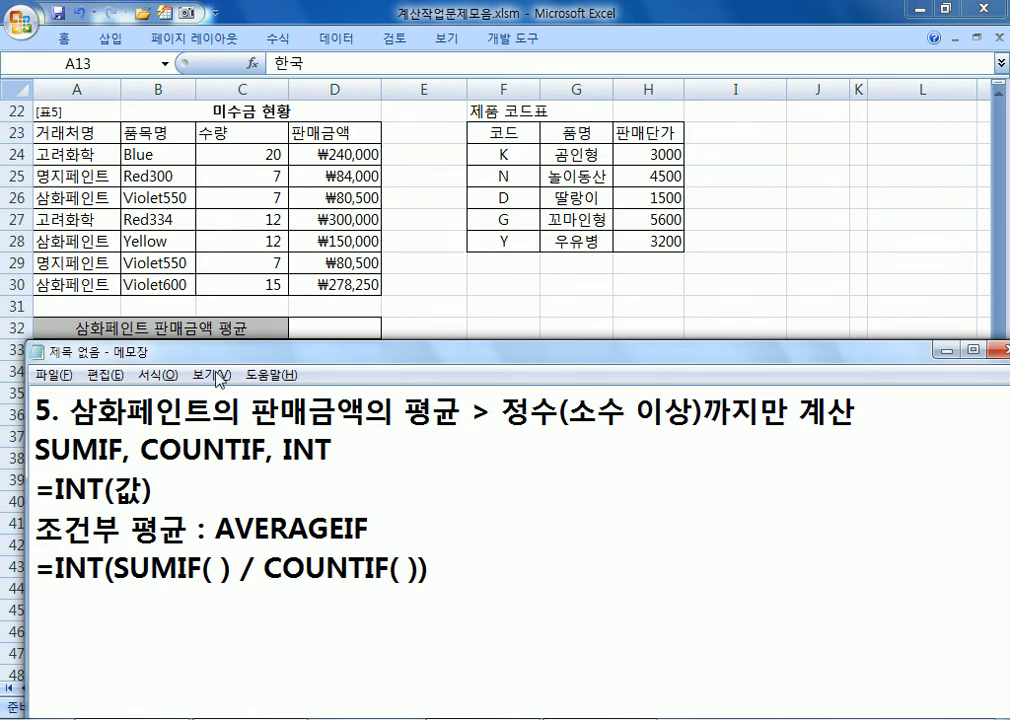
- In Excel, examine the 거래처명 header and the 삼화페인트 entry in 표5, and mark the empty cells D34:D35
{"action": "left_click", "coordinate": [86, 155]}
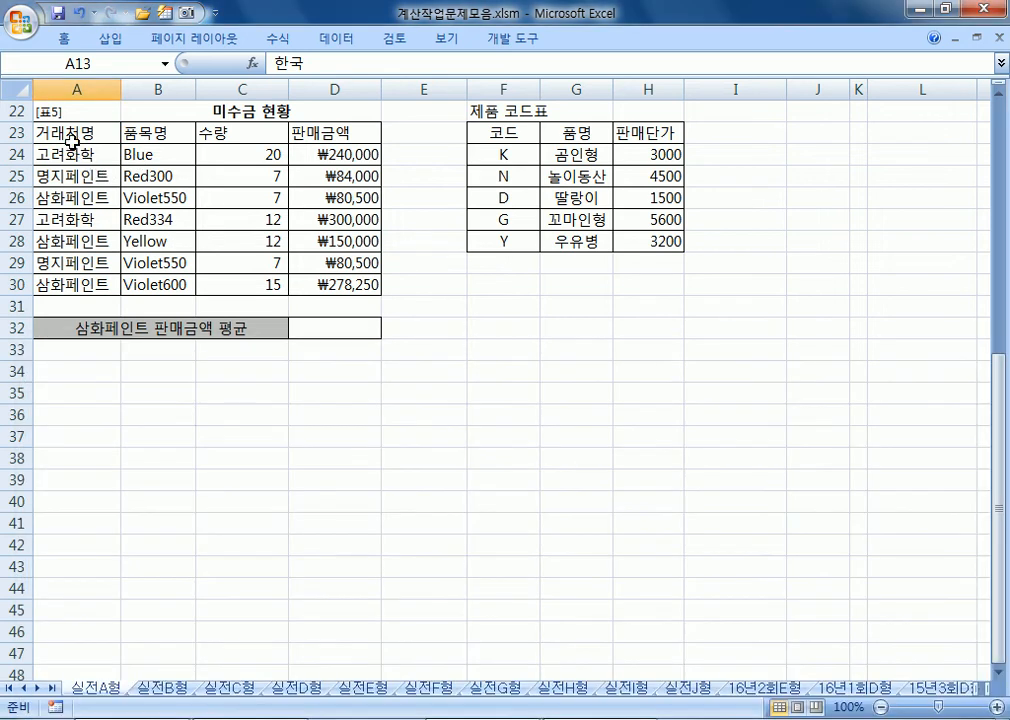
{"action": "left_click", "coordinate": [72, 134]}
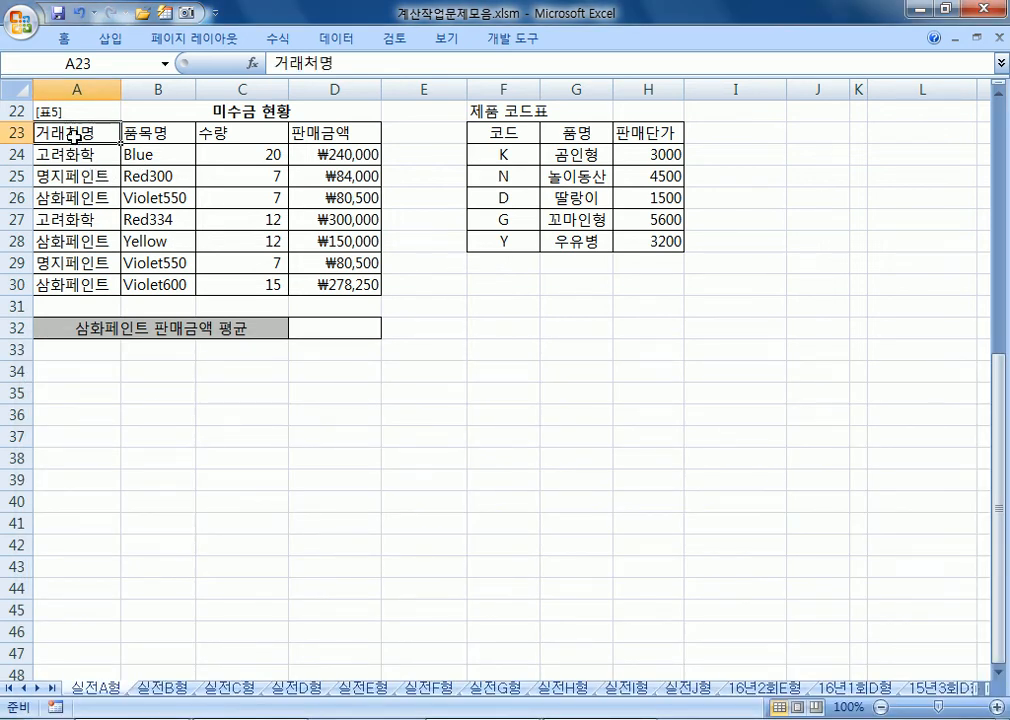
{"action": "left_click", "coordinate": [70, 197]}
{"action": "left_click", "coordinate": [72, 132]}
{"action": "left_click", "coordinate": [70, 197]}
{"action": "left_click", "coordinate": [72, 132]}
{"action": "mouse_move", "coordinate": [356, 368]}
{"action": "left_mouse_down"}
{"action": "mouse_move", "coordinate": [390, 388]}
{"action": "mouse_move", "coordinate": [356, 377]}
{"action": "mouse_move", "coordinate": [355, 390]}
{"action": "left_mouse_up"}
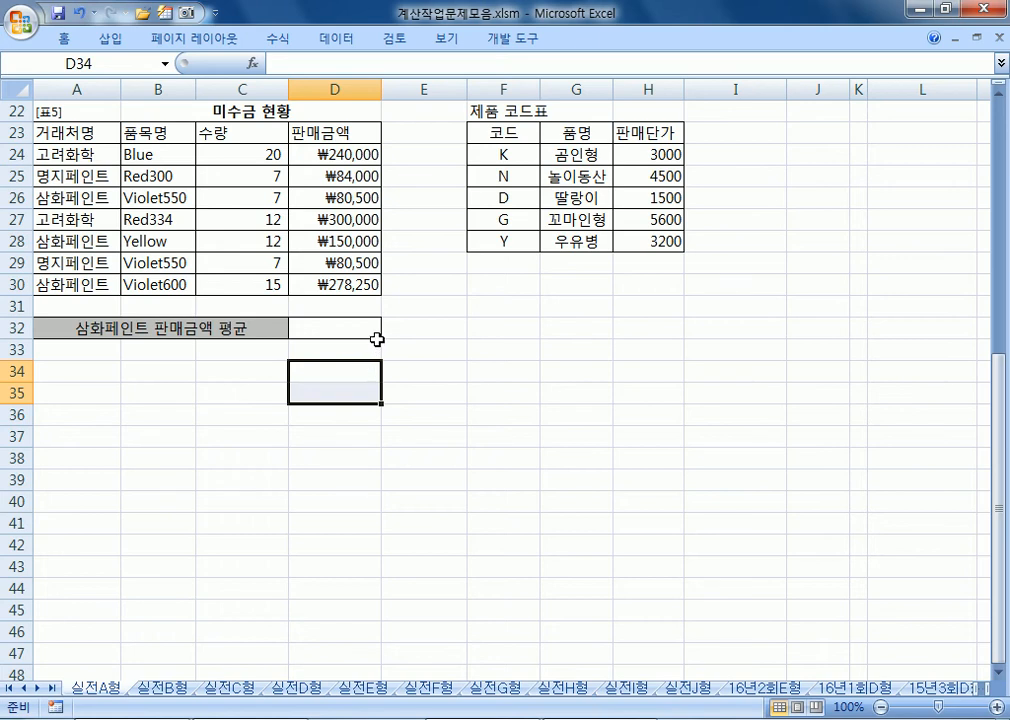
- In Notepad, duplicate the outline "=INT(SUMIF( ) / COUNTIF( ))" on the line below it
{"action": "key", "text": "alt+Tab"}
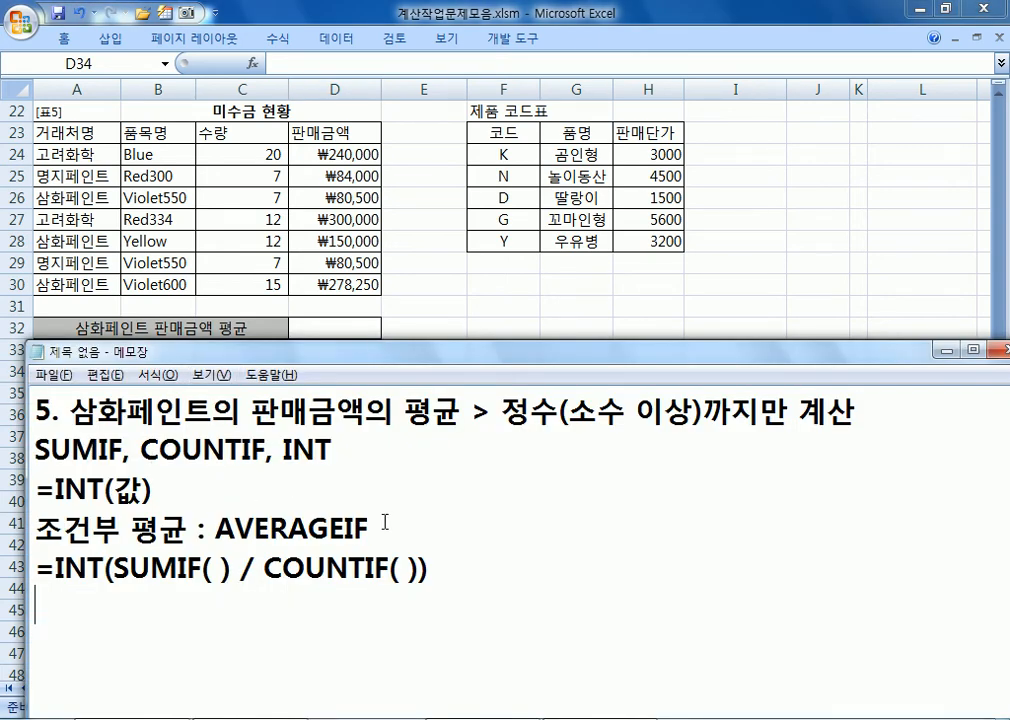
{"action": "left_click_drag", "start_coordinate": [35, 449], "coordinate": [363, 452]}
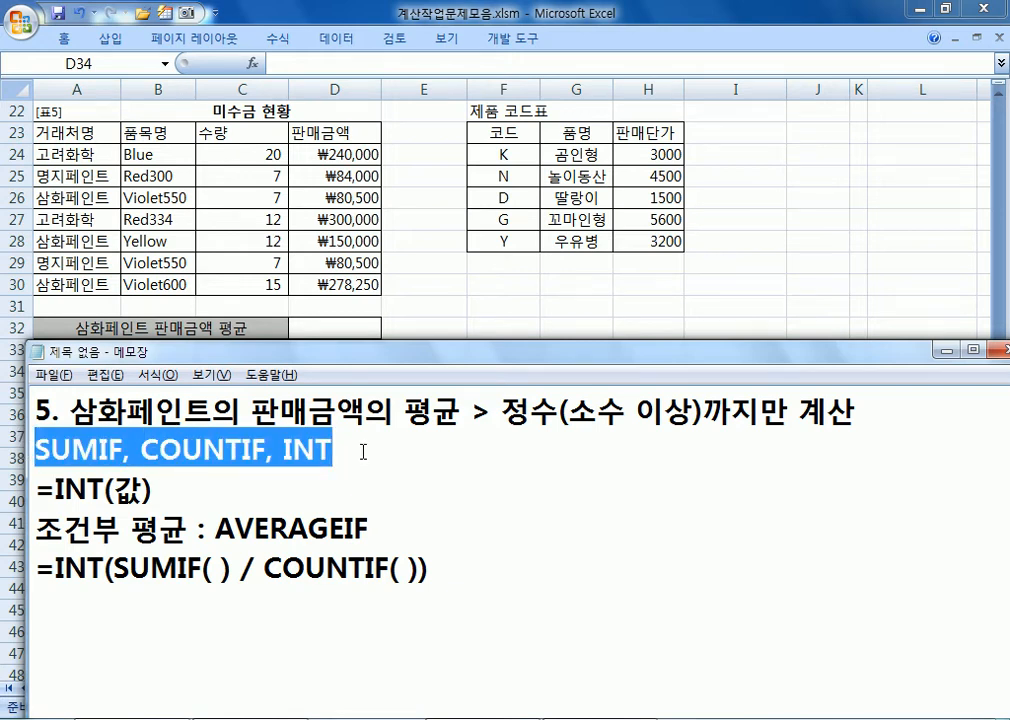
{"action": "left_click", "coordinate": [53, 447]}
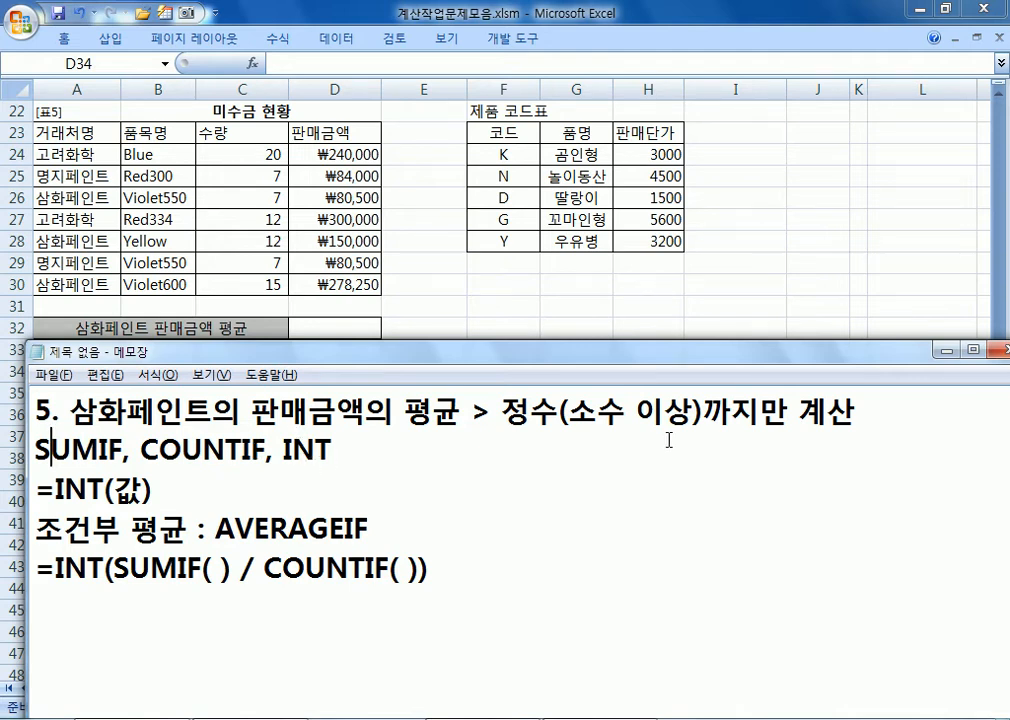
{"action": "scroll", "coordinate": [290, 605], "scroll_direction": "down", "scroll_amount": 1}
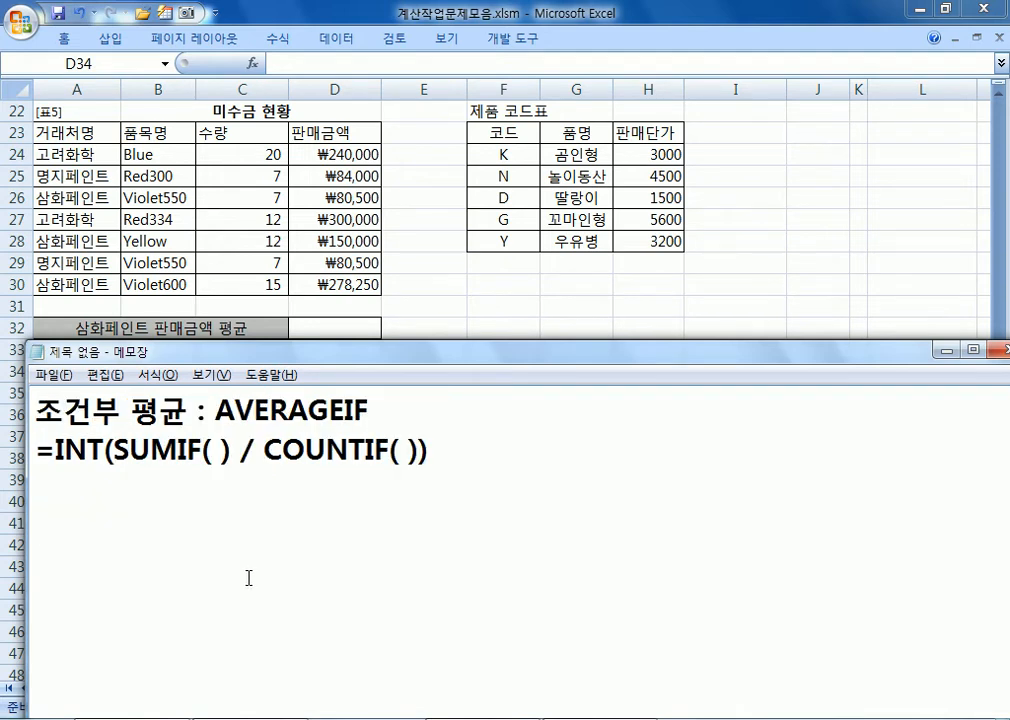
{"action": "scroll", "coordinate": [72, 474], "scroll_direction": "up", "scroll_amount": 1}
{"action": "left_click_drag", "start_coordinate": [38, 562], "coordinate": [37, 594]}
{"action": "key", "text": "ctrl+c"}
{"action": "left_click", "coordinate": [37, 594]}
{"action": "key", "text": "ctrl+v"}
- Fill the SUMIF parentheses of the duplicated outline with "범위, 조건, 합계범위"
{"action": "double_click", "coordinate": [210, 608]}
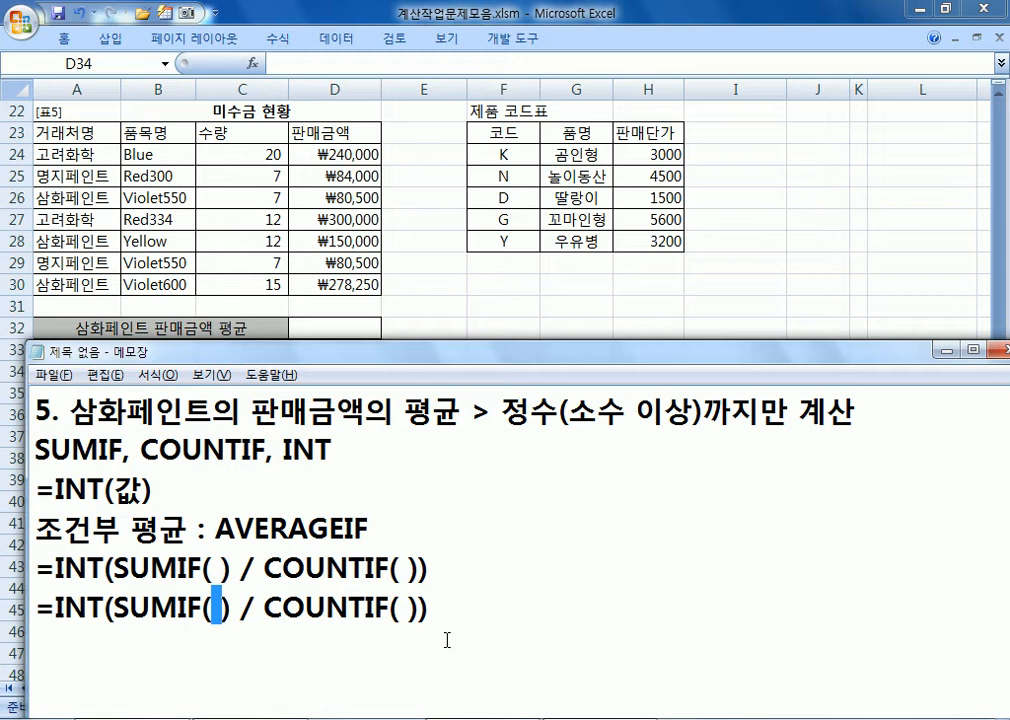
{"action": "type", "text": "범위, 조거"}
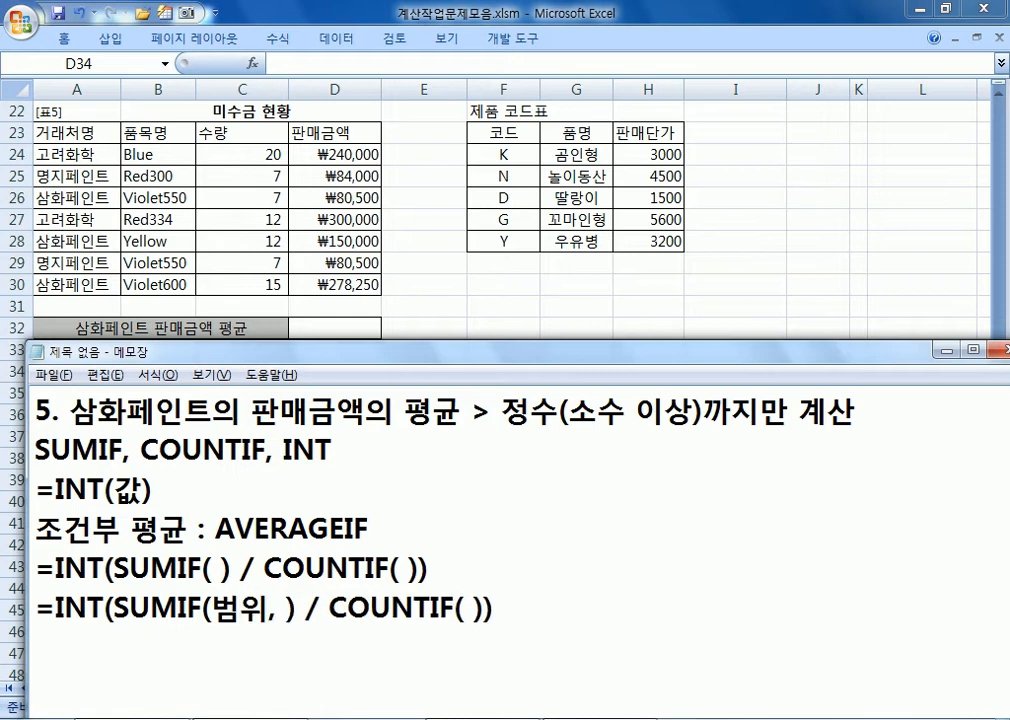
{"action": "type", "text": "ㄴ, 합계"}
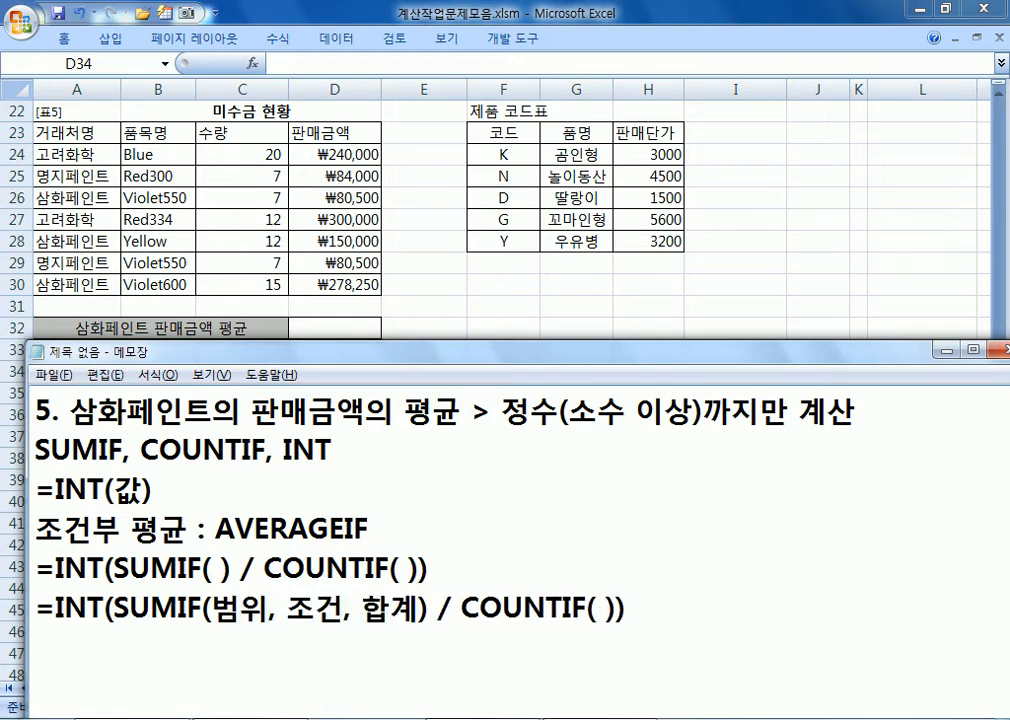
{"action": "type", "text": "범위"}
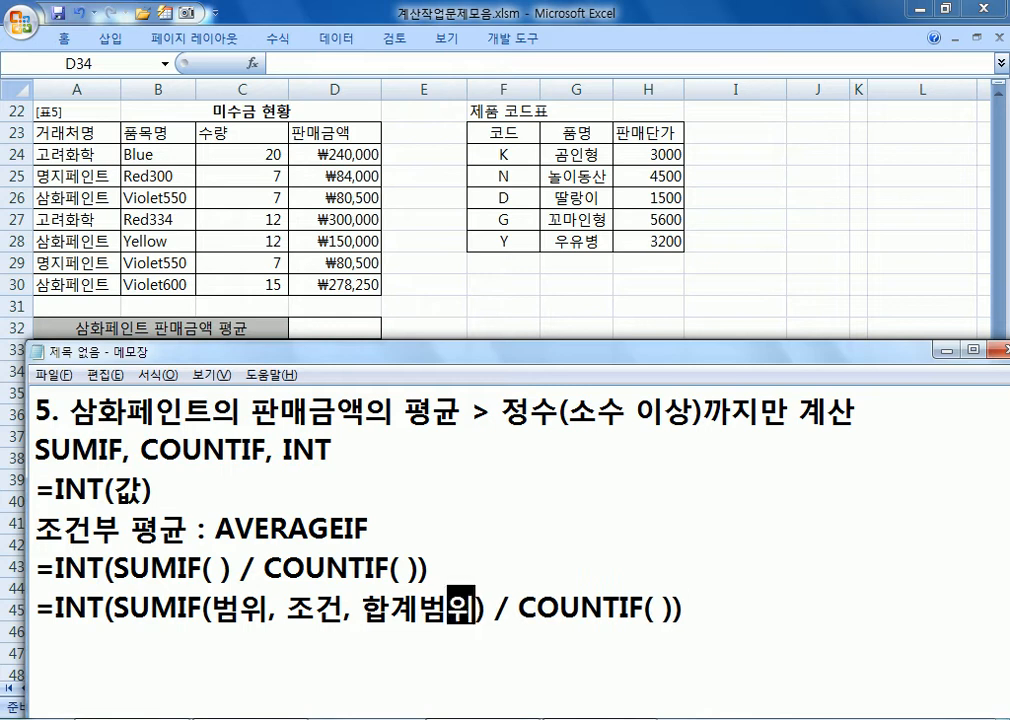
- Fill the COUNTIF parentheses on the same line with "범위, 조건"
{"action": "left_click", "coordinate": [676, 607]}
{"action": "left_click", "coordinate": [653, 607]}
{"action": "type", "text": "범위, 조건"}
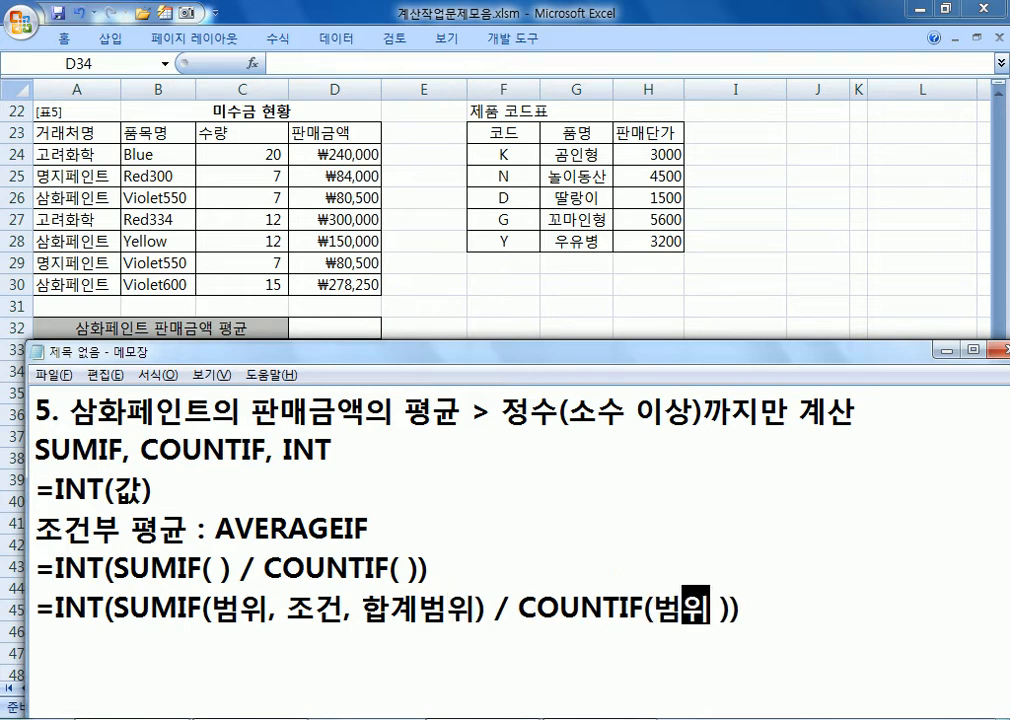
- Duplicate the completed argument syntax line directly below itself
{"action": "key", "text": "shift+Up"}
{"action": "key", "text": "Delete"}
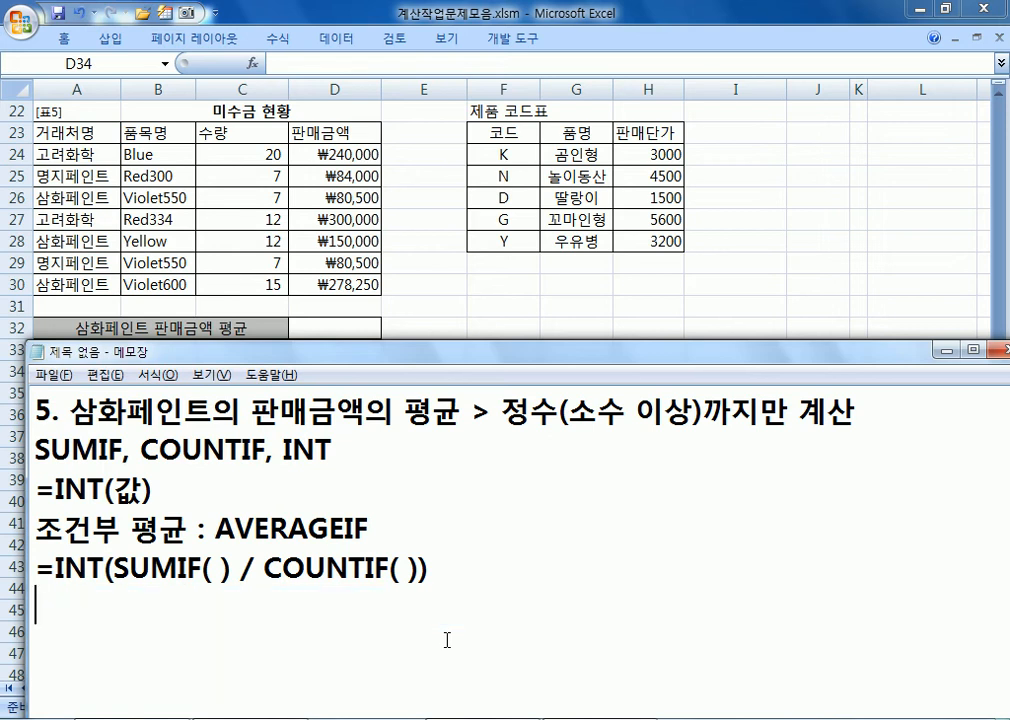
{"action": "key", "text": "ctrl+v"}
{"action": "key", "text": "ctrl+v"}
- In the lower copy, replace SUMIF's 범위 placeholder with "거래처명"
{"action": "key", "text": "Up"}
{"action": "key", "text": "Right"}
{"action": "key", "text": "Right"}
{"action": "key", "text": "Right"}
{"action": "key", "text": "Right"}
{"action": "key", "text": "Right"}
{"action": "key", "text": "Right"}
{"action": "key", "text": "Right"}
{"action": "key", "text": "Right"}
{"action": "key", "text": "Right"}
{"action": "key", "text": "Right"}
{"action": "key", "text": "Right"}
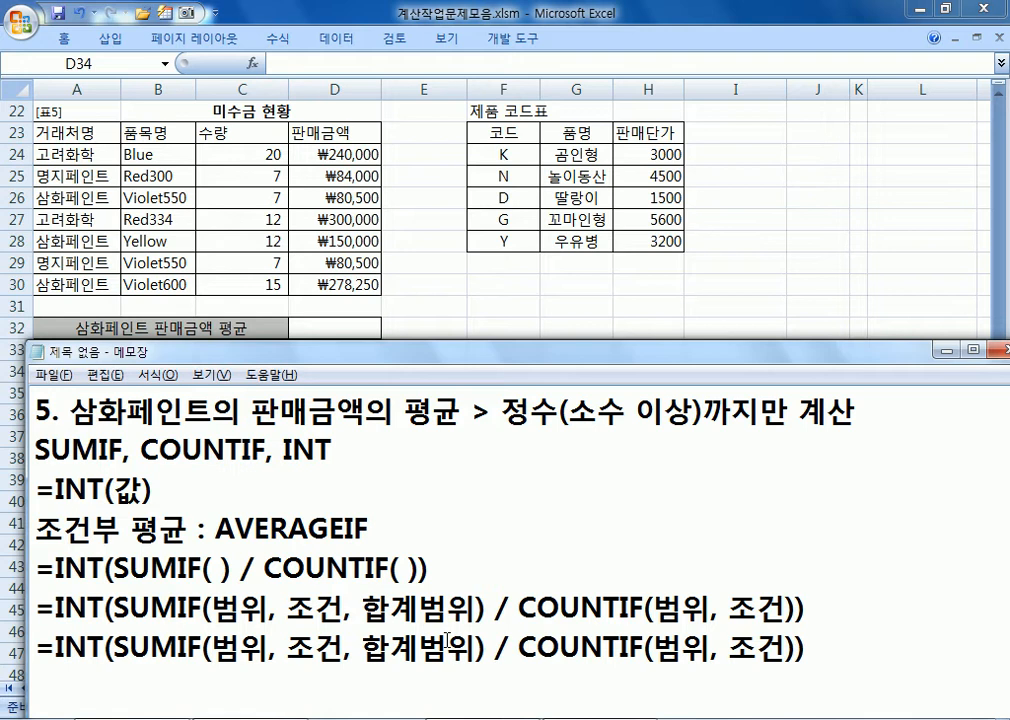
{"action": "type", "text": "RJFO"}
{"action": "key", "text": "BackSpace"}
{"action": "key", "text": "BackSpace"}
{"action": "key", "text": "BackSpace"}
{"action": "key", "text": "BackSpace"}
{"action": "type", "text": "거래처명"}
{"action": "key", "text": "Delete"}
{"action": "key", "text": "Delete"}
- Replace SUMIF's 조건 placeholder with the quoted criterion "삼화페인트"
{"action": "key", "text": "Right"}
{"action": "key", "text": "Right"}
{"action": "type", "text": "\"삼화페인트"}
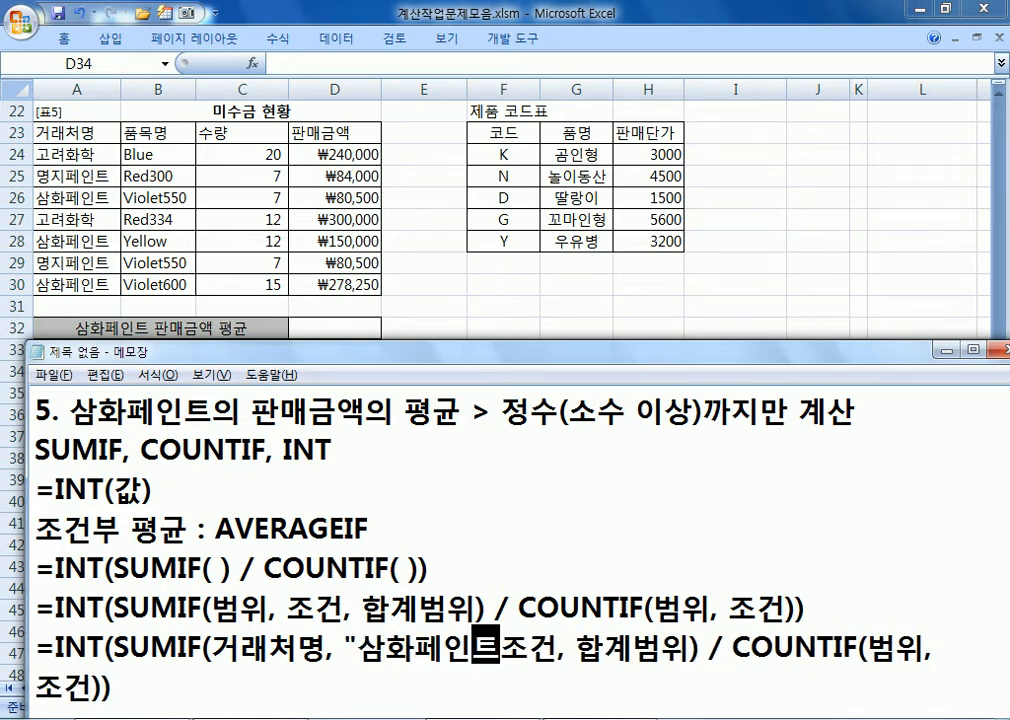
{"action": "key", "text": "Delete"}
{"action": "key", "text": "Delete"}
{"action": "type", "text": "\""}
- Replace SUMIF's 합계범위 placeholder with "판매금액"
{"action": "key", "text": "Right"}
{"action": "type", "text": "판매금액"}
{"action": "key", "text": "Delete"}
{"action": "key", "text": "Delete"}
{"action": "key", "text": "Delete"}
{"action": "key", "text": "Delete"}
- Replace COUNTIF's 범위 placeholder on the same line with "거래처명"
{"action": "key", "text": "Right"}
{"action": "key", "text": "Right"}
{"action": "key", "text": "Right"}
{"action": "key", "text": "Right"}
{"action": "key", "text": "Right"}
{"action": "key", "text": "Right"}
{"action": "key", "text": "Right"}
{"action": "key", "text": "Right"}
{"action": "key", "text": "Right"}
{"action": "key", "text": "Right"}
{"action": "key", "text": "Right"}
{"action": "key", "text": "Right"}
{"action": "key", "text": "Right"}
{"action": "key", "text": "Left"}
{"action": "type", "text": "거래"}
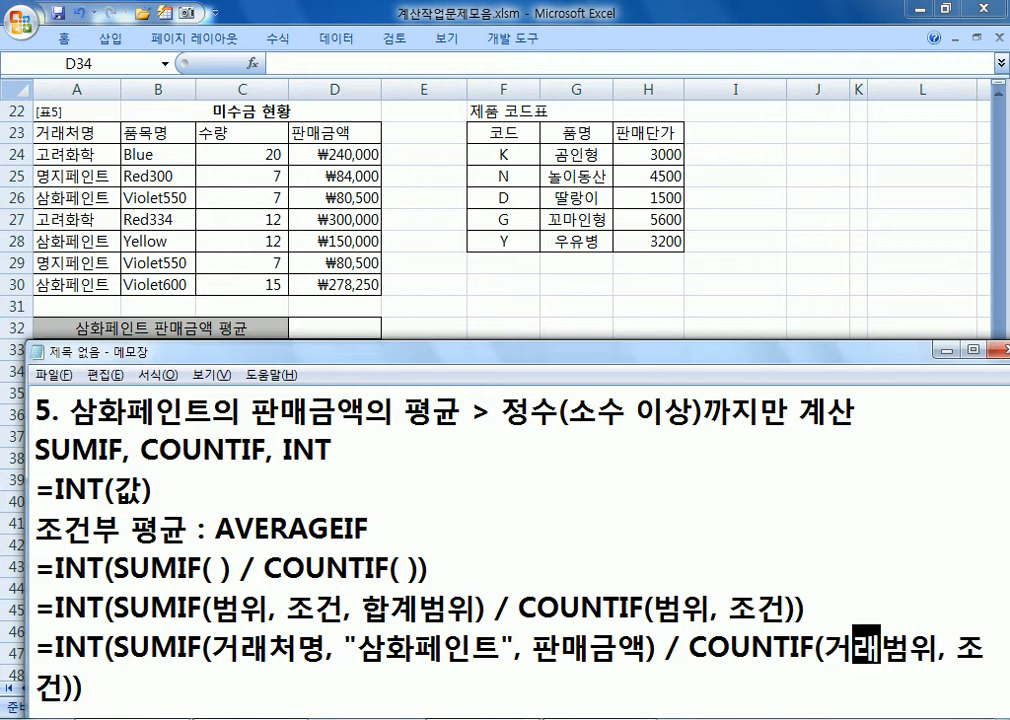
{"action": "type", "text": "처명"}
{"action": "key", "text": "Delete"}
{"action": "key", "text": "Delete"}
{"action": "key", "text": "Delete"}
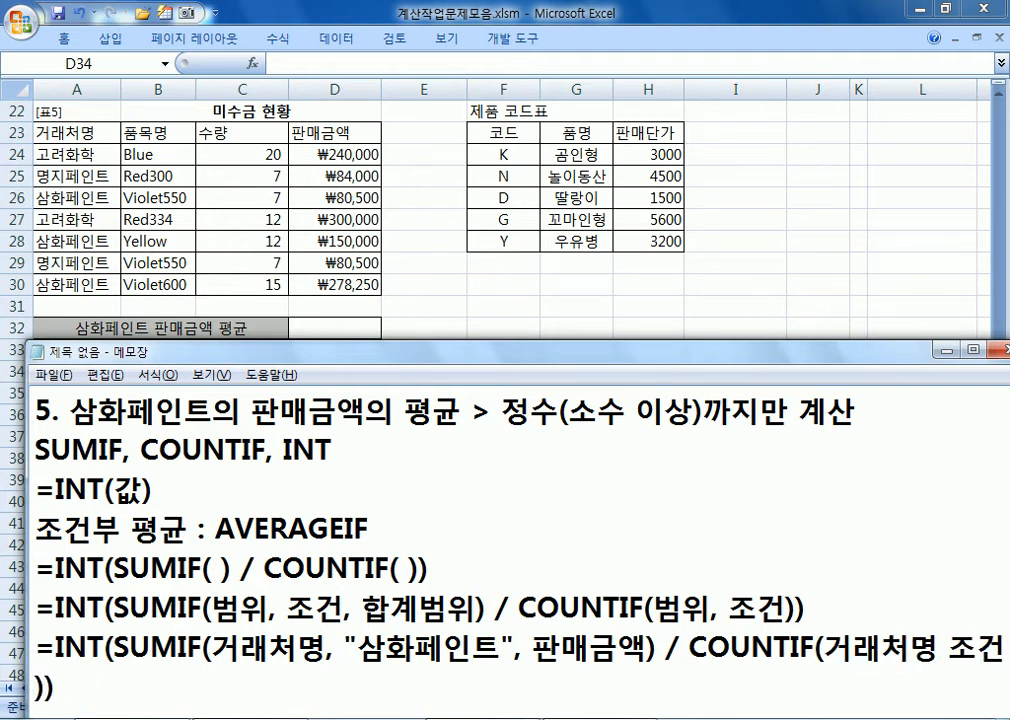
- Add a comma after COUNTIF's 거래처명 and replace its 조건 placeholder with the quoted criterion "삼화페인트"
{"action": "type", "text": ","}
{"action": "key", "text": "Right"}
{"action": "type", "text": "\"삼화펭니"}
{"action": "key", "text": "BackSpace"}
{"action": "key", "text": "BackSpace"}
{"action": "key", "text": "BackSpace"}
{"action": "type", "text": "페인ㅌㅡ\""}
{"action": "key", "text": "Delete"}
{"action": "key", "text": "Delete"}
{"action": "key", "text": "End"}
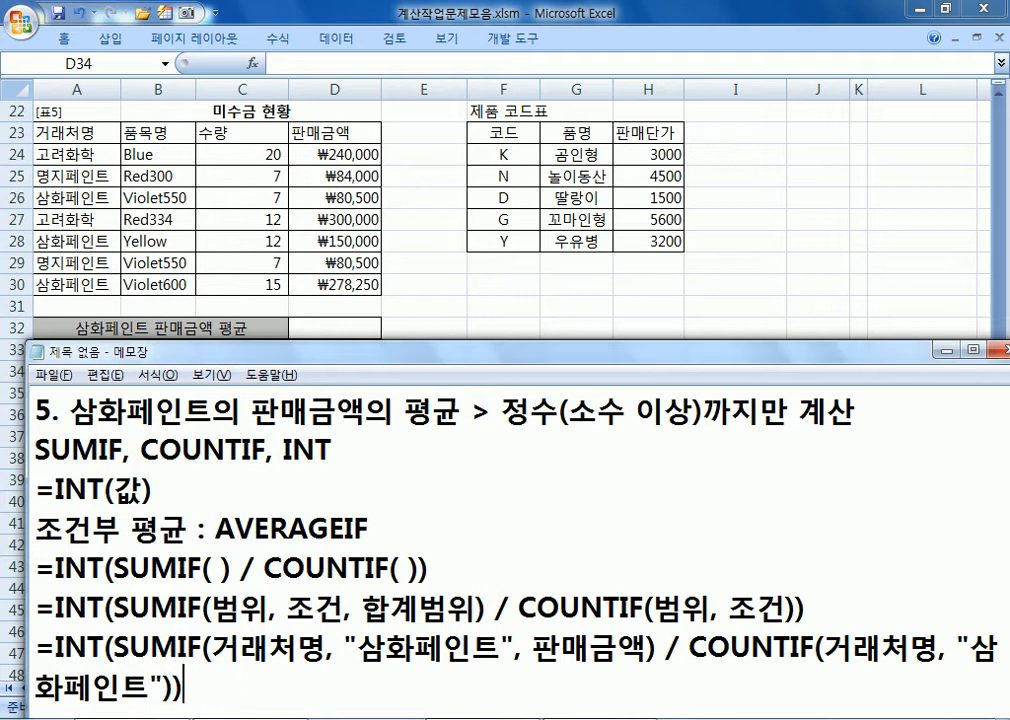
- Add blank lines at the end of the notes and duplicate the 거래처명/판매금액 formula line below itself
{"action": "key", "text": "Return"}
{"action": "key", "text": "Return"}
{"action": "key", "text": "Return"}
{"action": "key", "text": "Return"}
{"action": "key", "text": "Up"}
{"action": "key", "text": "Up"}
{"action": "key", "text": "Up"}
{"action": "key", "text": "Up"}
{"action": "key", "text": "Up"}
{"action": "key", "text": "shift+Down"}
{"action": "key", "text": "shift+Down"}
{"action": "key", "text": "ctrl+c"}
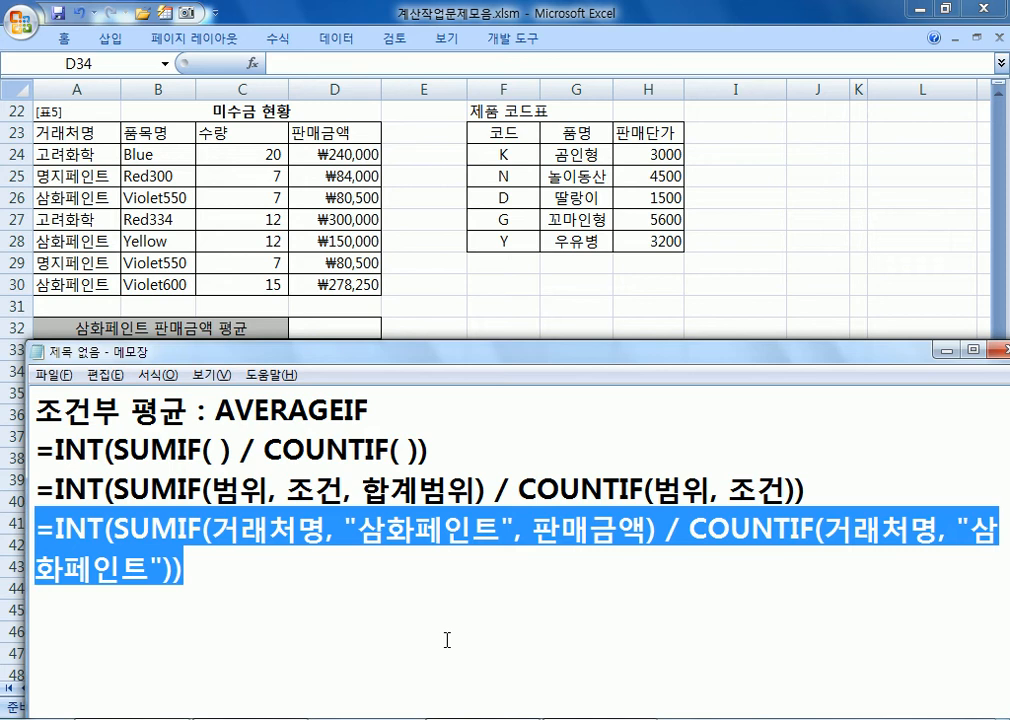
{"action": "key", "text": "ctrl+v"}
{"action": "key", "text": "ctrl+v"}
- In the duplicated formula, replace SUMIF's 거래처명 with the cell range A24:A30
{"action": "key", "text": "Right"}
{"action": "key", "text": "Right"}
{"action": "key", "text": "Right"}
{"action": "key", "text": "Right"}
{"action": "key", "text": "Right"}
{"action": "key", "text": "Right"}
{"action": "key", "text": "Right"}
{"action": "key", "text": "Right"}
{"action": "key", "text": "Up"}
{"action": "key", "text": "Up"}
{"action": "key", "text": "Up"}
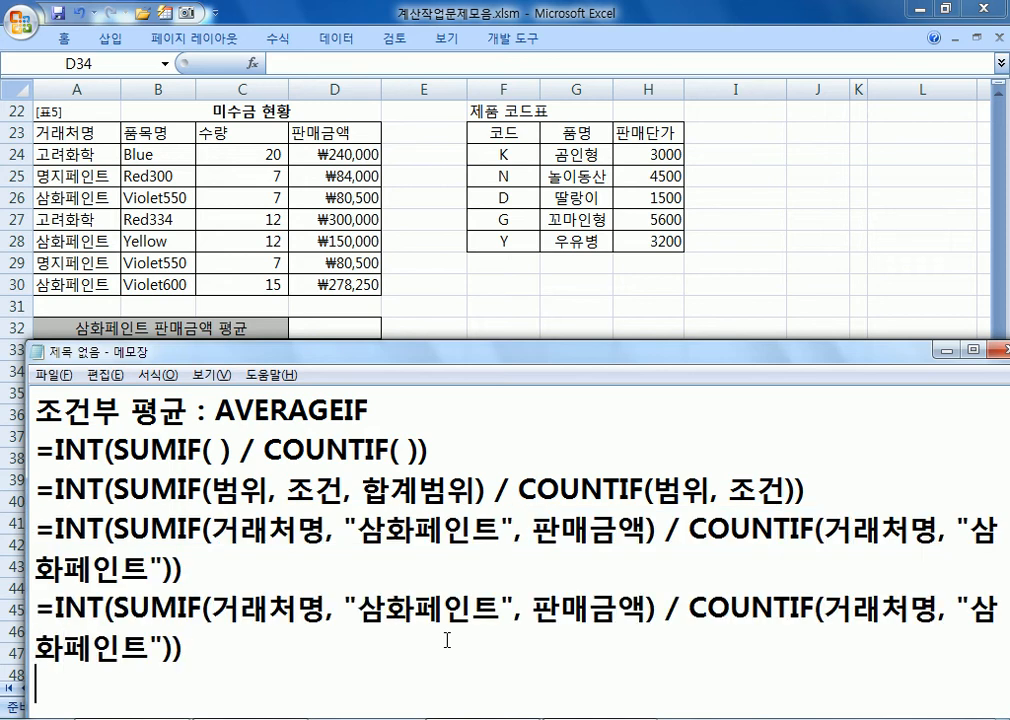
{"action": "key", "text": "Right"}
{"action": "key", "text": "Right"}
{"action": "key", "text": "Right"}
{"action": "key", "text": "Right"}
{"action": "key", "text": "Right"}
{"action": "key", "text": "Right"}
{"action": "key", "text": "Right"}
{"action": "key", "text": "Right"}
{"action": "key", "text": "Right"}
{"action": "key", "text": "Right"}
{"action": "key", "text": "Right"}
{"action": "key", "text": "Right"}
{"action": "type", "text": "A24"}
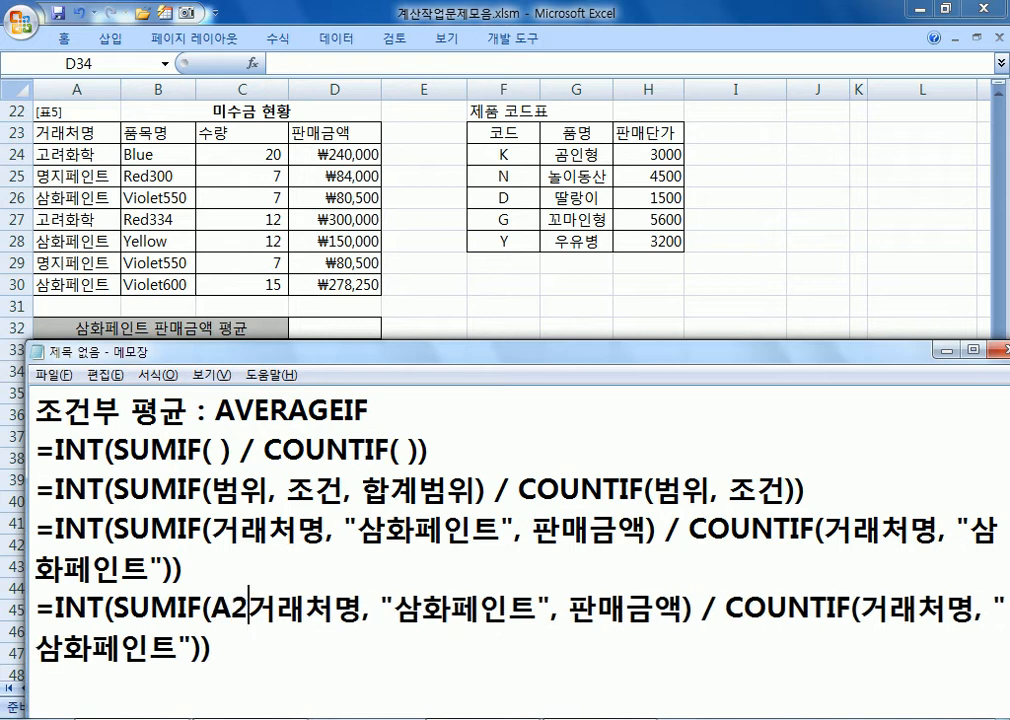
{"action": "type", "text": ":A"}
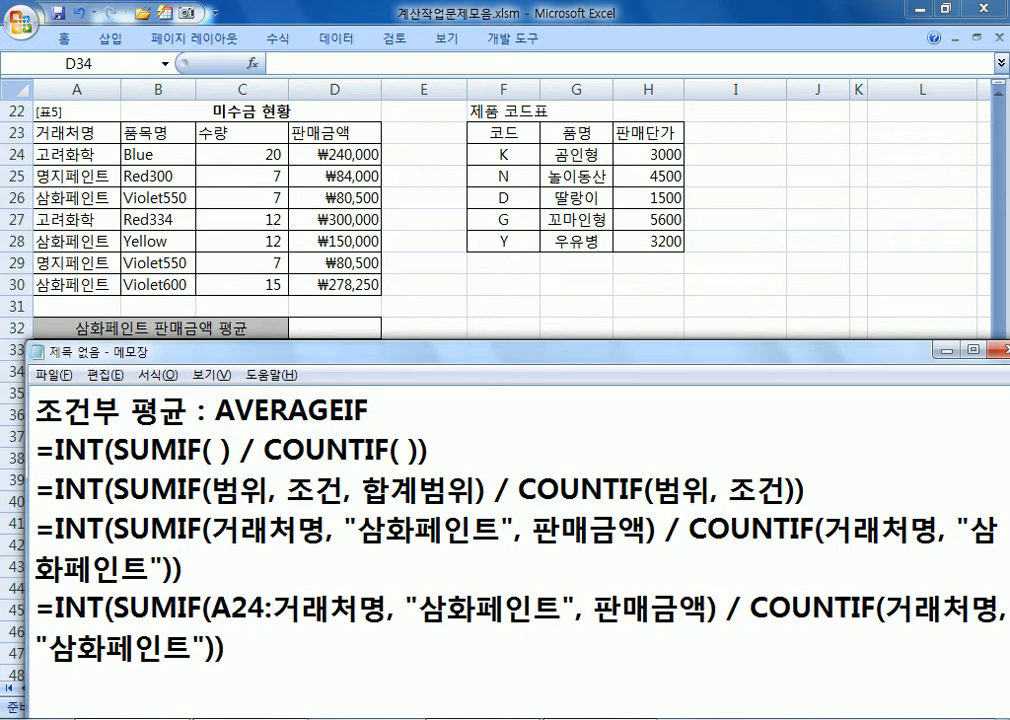
{"action": "type", "text": "30"}
{"action": "key", "text": "Delete"}
{"action": "key", "text": "Delete"}
{"action": "key", "text": "Delete"}
{"action": "key", "text": "Delete"}
- Replace SUMIF's 판매금액 with the cell range D24:D30
{"action": "key", "text": "Right"}
{"action": "key", "text": "Right"}
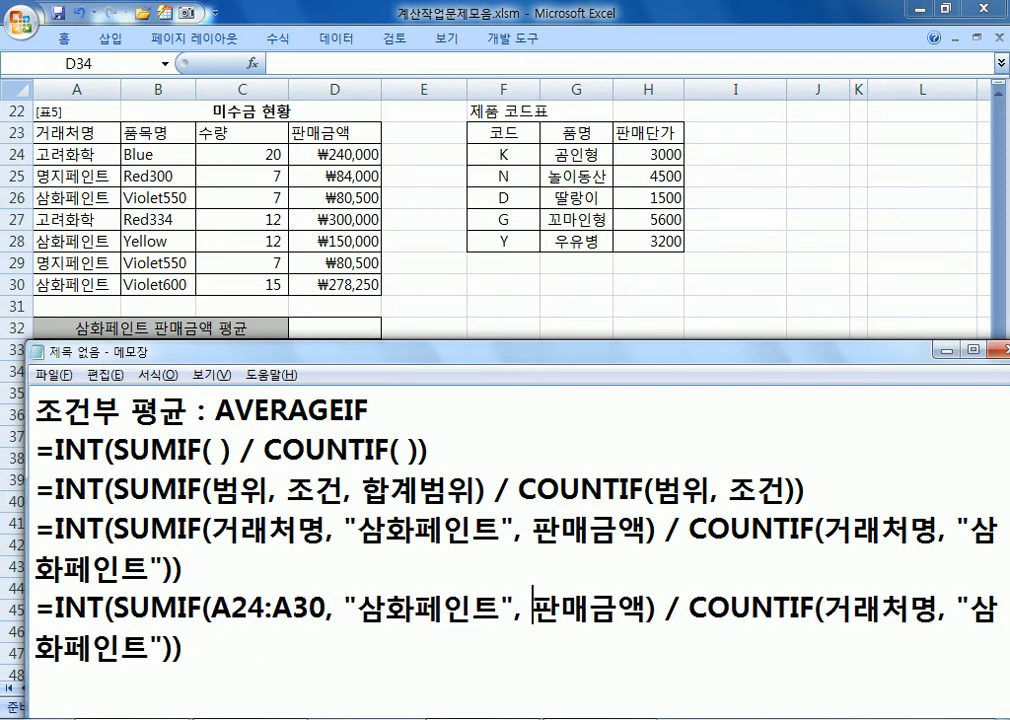
{"action": "type", "text": "D24:D"}
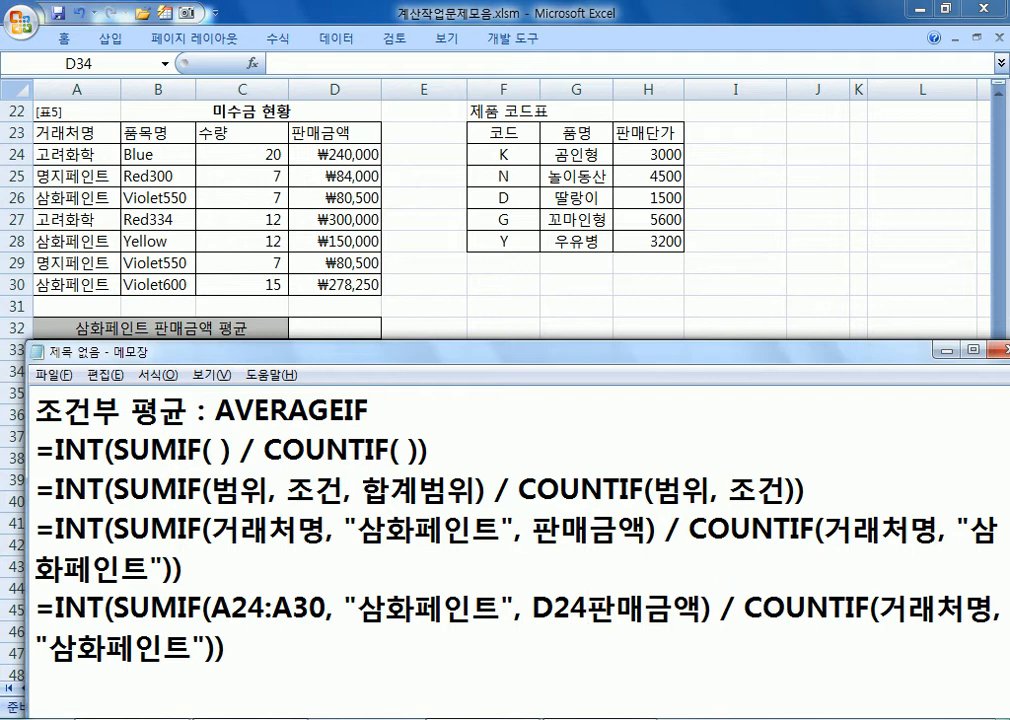
{"action": "type", "text": "30"}
{"action": "key", "text": "Delete"}
{"action": "key", "text": "Delete"}
{"action": "key", "text": "Delete"}
{"action": "key", "text": "Delete"}
- Replace COUNTIF's 거래처명 in the same formula with the cell range A24:A30
{"action": "key", "text": "Right"}
{"action": "key", "text": "Right"}
{"action": "key", "text": "Right"}
{"action": "key", "text": "Right"}
{"action": "key", "text": "Right"}
{"action": "key", "text": "Right"}
{"action": "key", "text": "Right"}
{"action": "key", "text": "Right"}
{"action": "key", "text": "Right"}
{"action": "key", "text": "Right"}
{"action": "key", "text": "Right"}
{"action": "key", "text": "Right"}
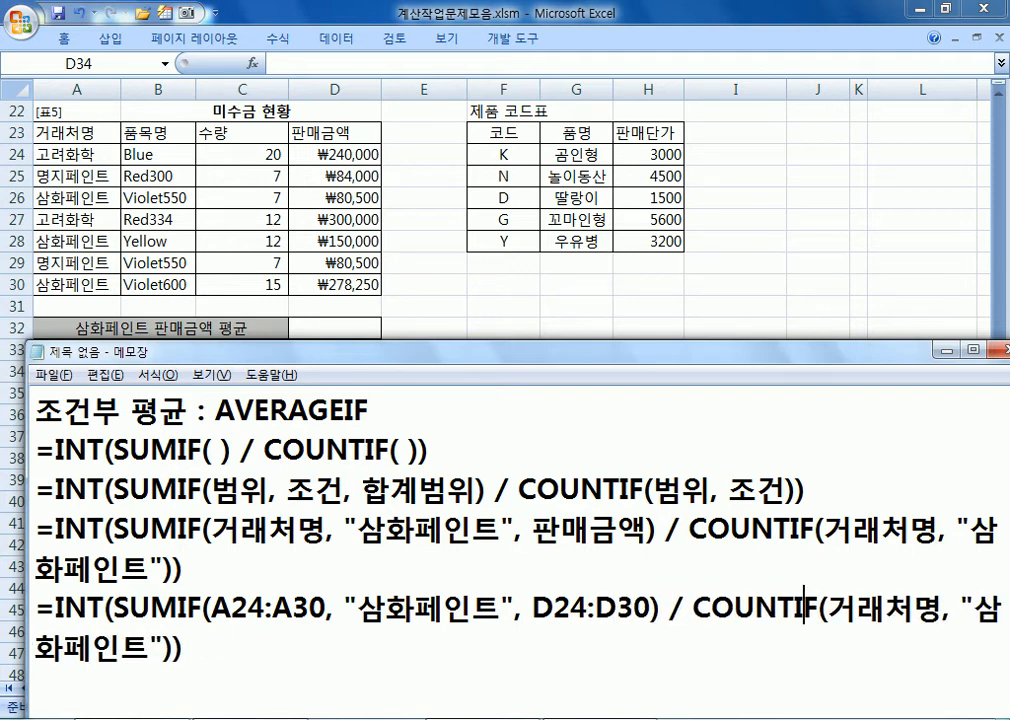
{"action": "type", "text": "A24:A"}
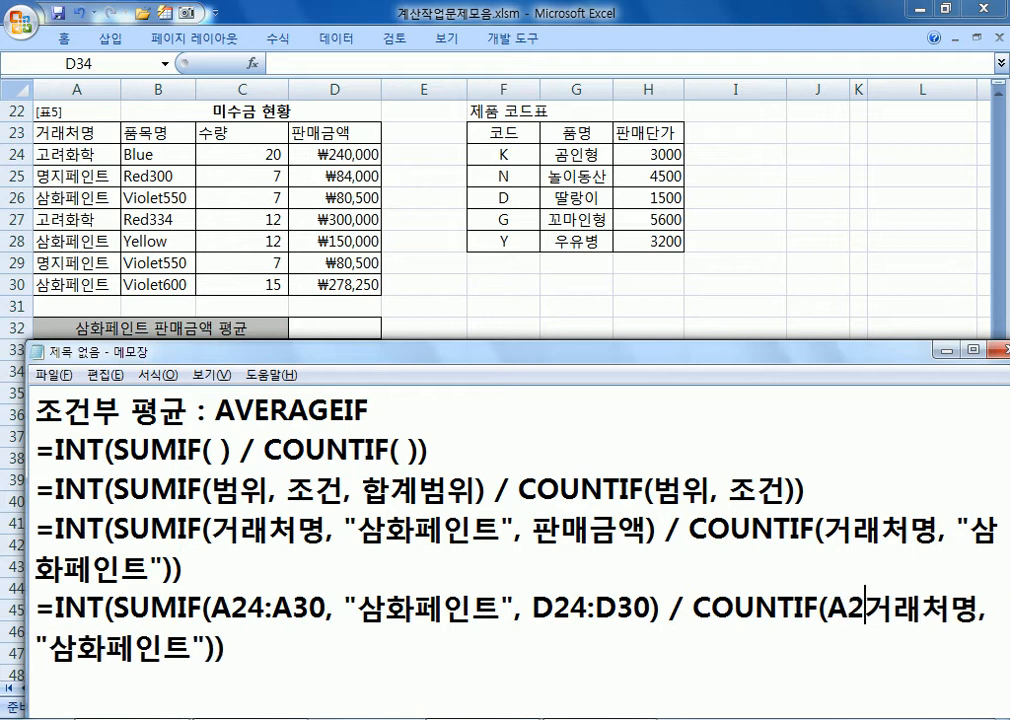
{"action": "type", "text": "30"}
{"action": "key", "text": "Delete"}
{"action": "key", "text": "Delete"}
{"action": "key", "text": "Delete"}
{"action": "key", "text": "Delete"}
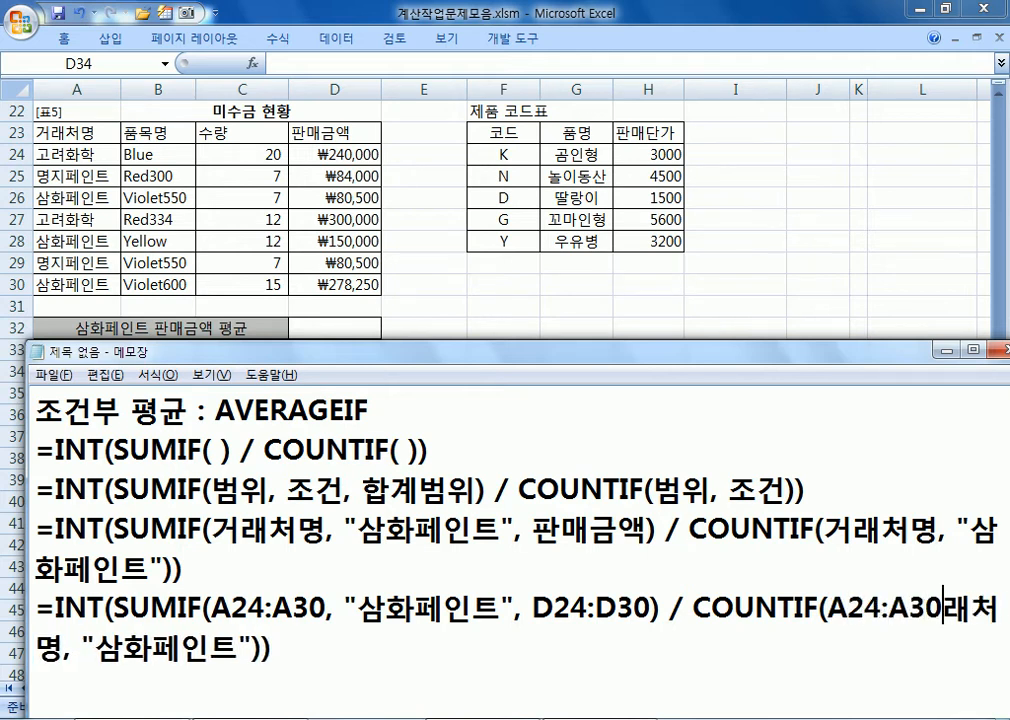
- Copy the completed cell-range formula into Excel cell D32 for the 삼화페인트 판매금액 평균, and return to Notepad
{"action": "key", "text": "Home"}
{"action": "key", "text": "shift+Down"}
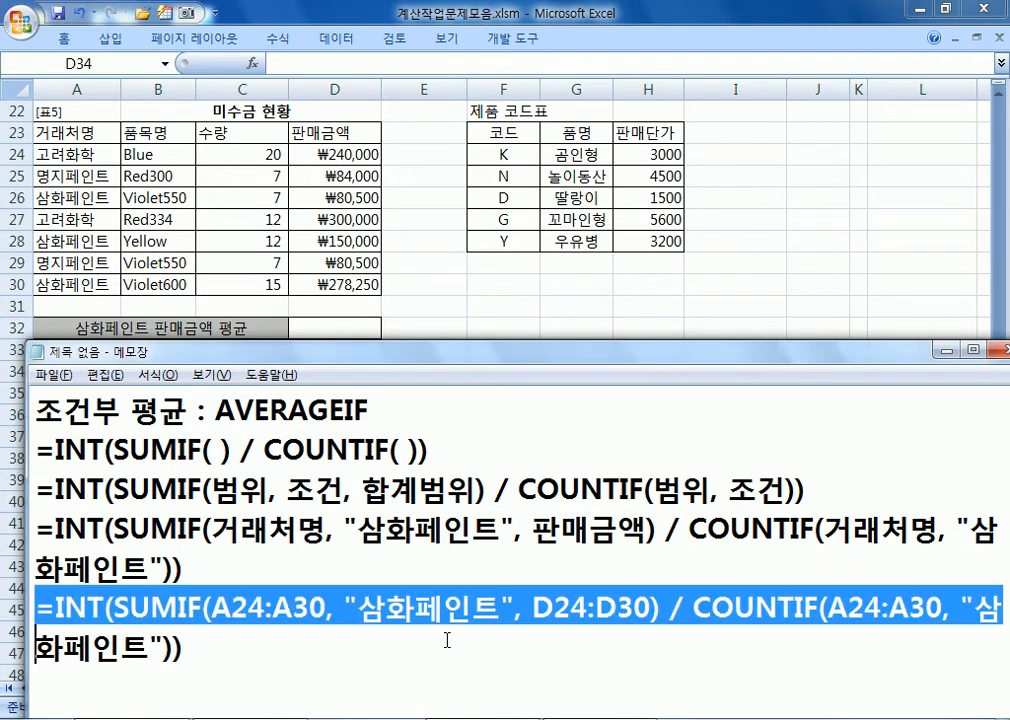
{"action": "key", "text": "shift+End"}
{"action": "key", "text": "alt+Tab"}
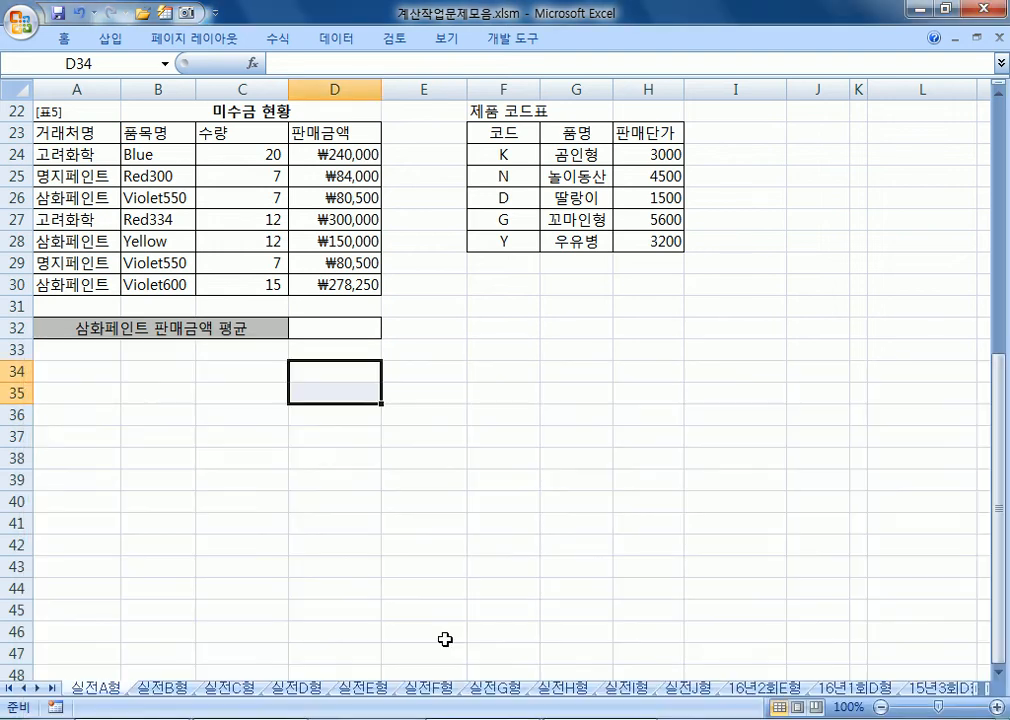
{"action": "key", "text": "Up"}
{"action": "key", "text": "Up"}
{"action": "key", "text": "ctrl+v"}
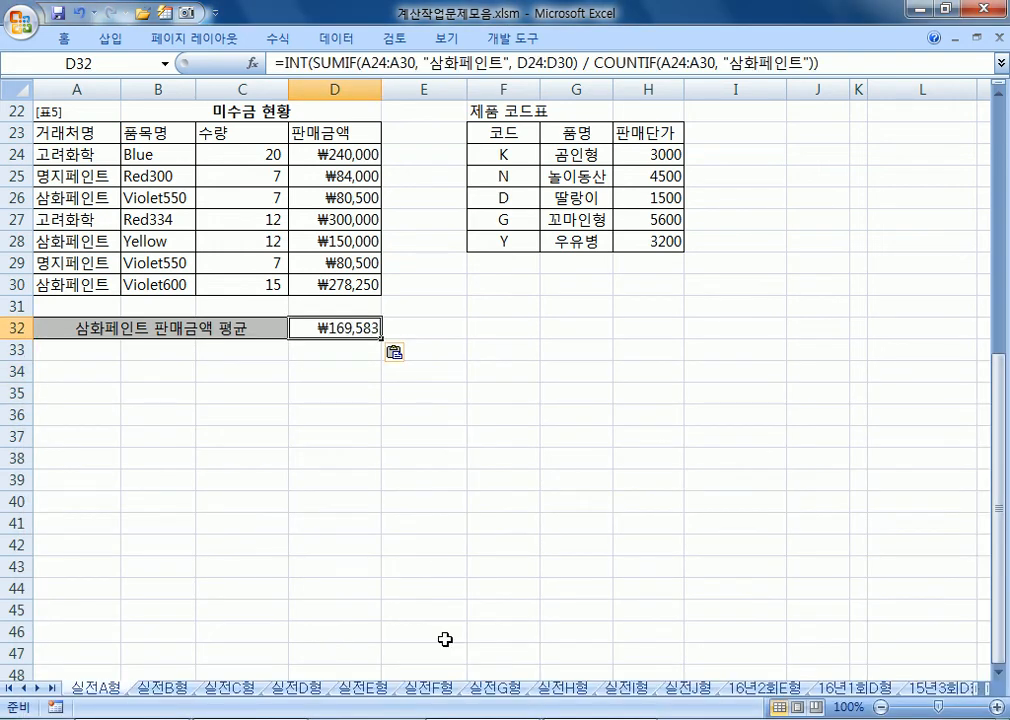
{"action": "key", "text": "alt+Tab"}
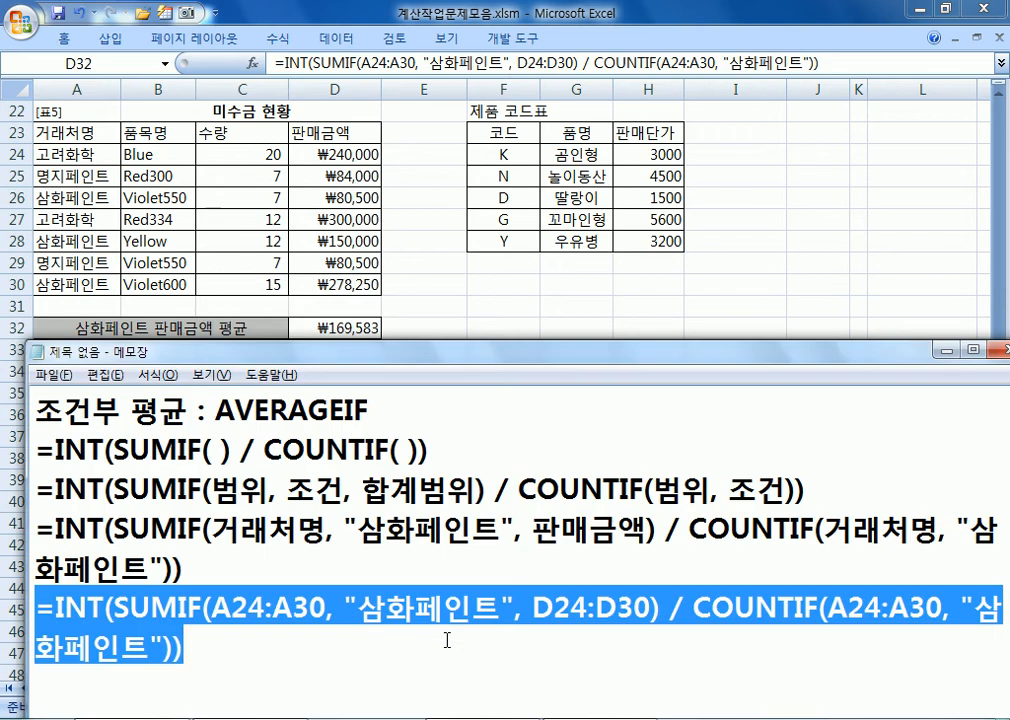
- Below the existing notes, start item 1 for 표1 with the text 기본급+근속수당
{"action": "key", "text": "ctrl+End"}
{"action": "key", "text": "Return"}
{"action": "key", "text": "Return"}
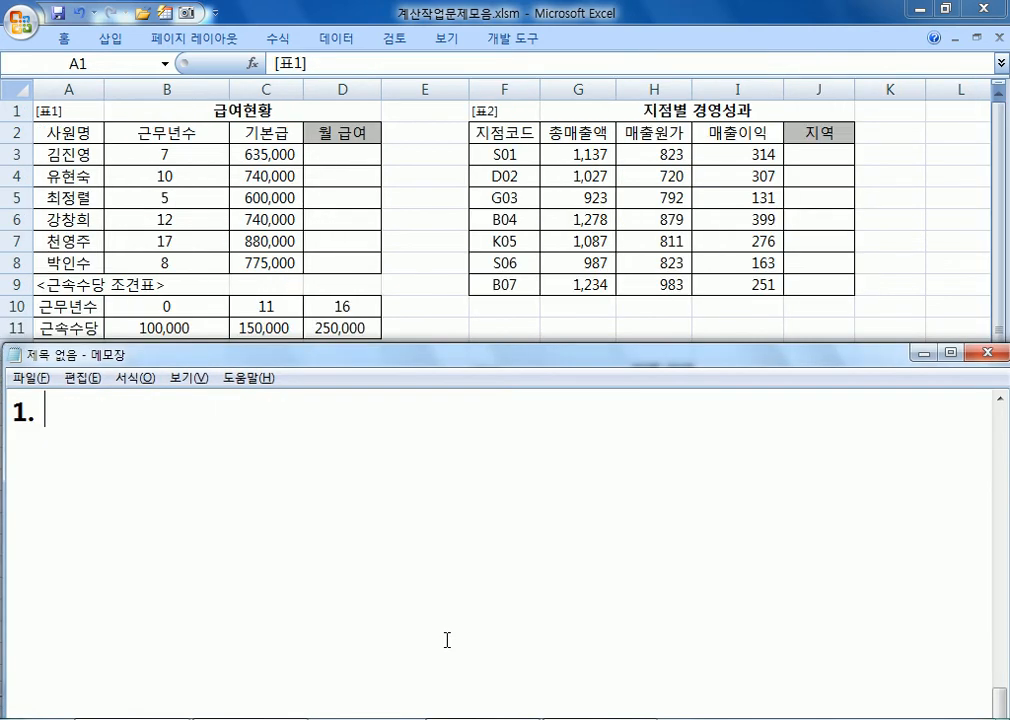
{"action": "type", "text": "RL"}
{"action": "key", "text": "BackSpace"}
{"action": "key", "text": "BackSpace"}
{"action": "type", "text": "기본급"}
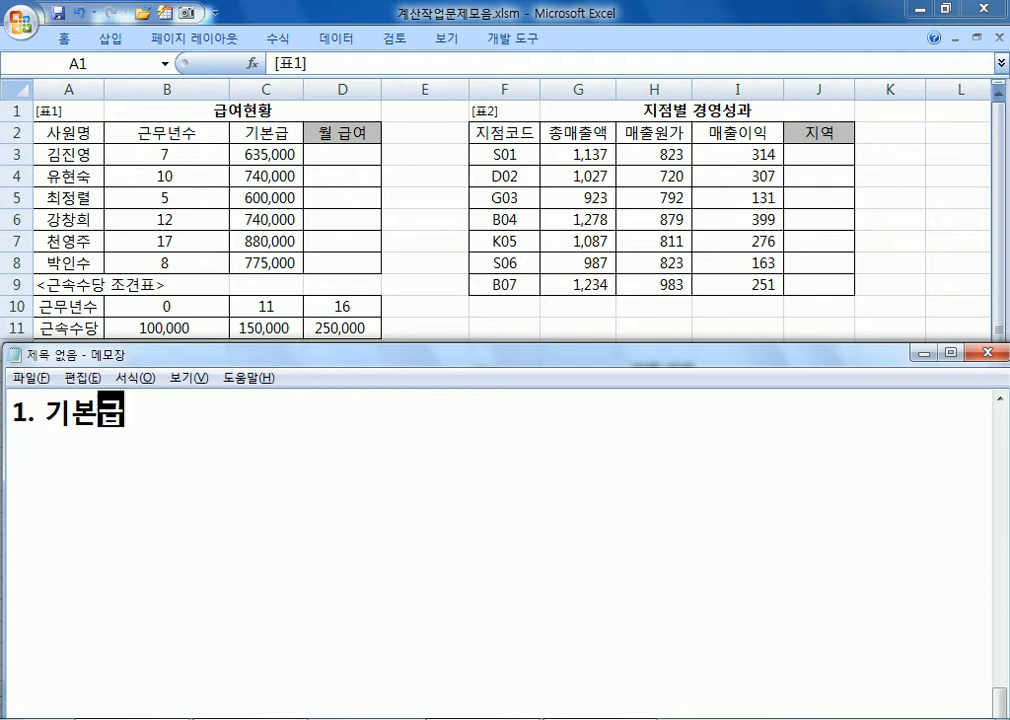
{"action": "type", "text": "+근속"}
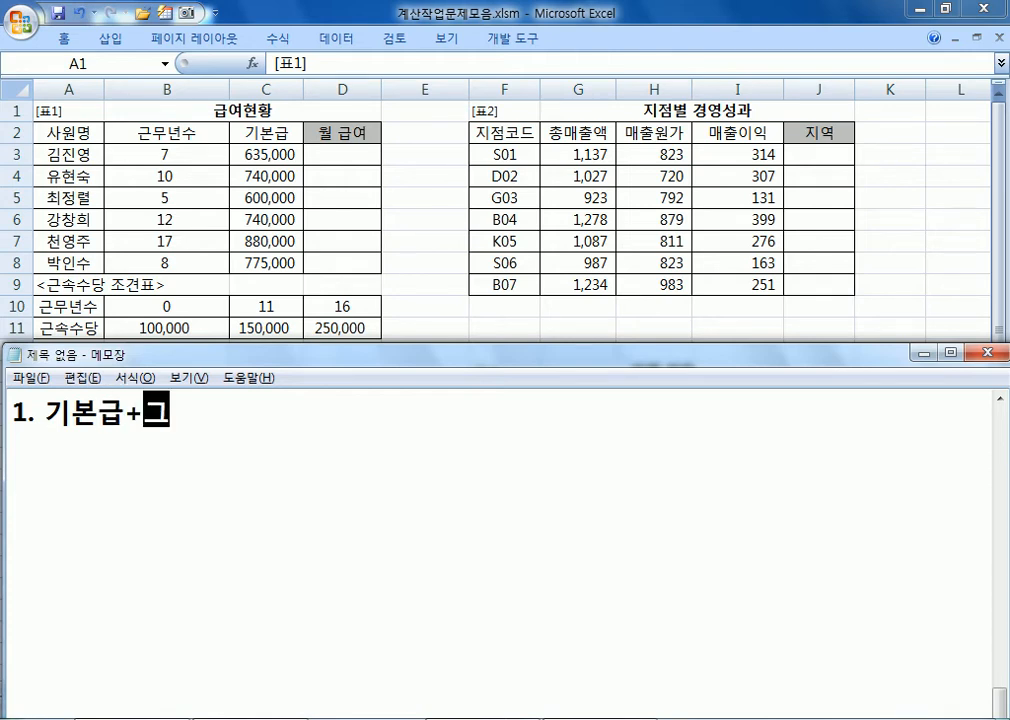
{"action": "type", "text": "수당"}
- Reword the item 1 note as "1. 기본급과 근속수당을 이용하여 월 급여를 계산" and start a new line
{"action": "key", "text": "Left"}
{"action": "key", "text": "Left"}
{"action": "key", "text": "Left"}
{"action": "key", "text": "Left"}
{"action": "key", "text": "Left"}
{"action": "type", "text": "과"}
{"action": "key", "text": "Delete"}
{"action": "key", "text": "End"}
{"action": "type", "text": "을 이용하여"}
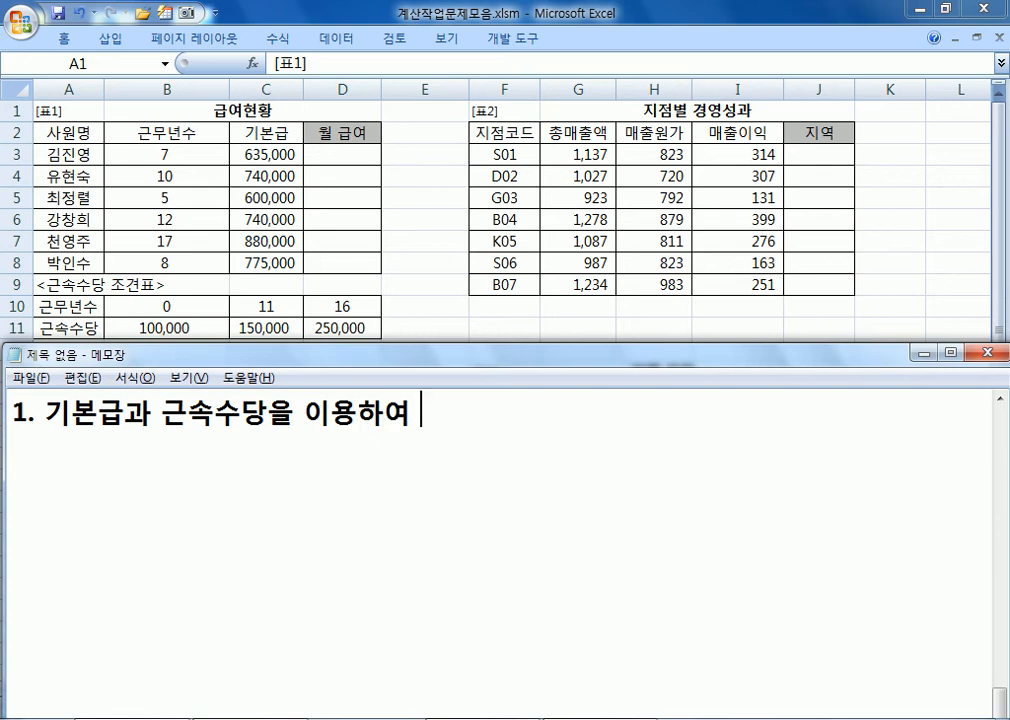
{"action": "type", "text": " 월"}
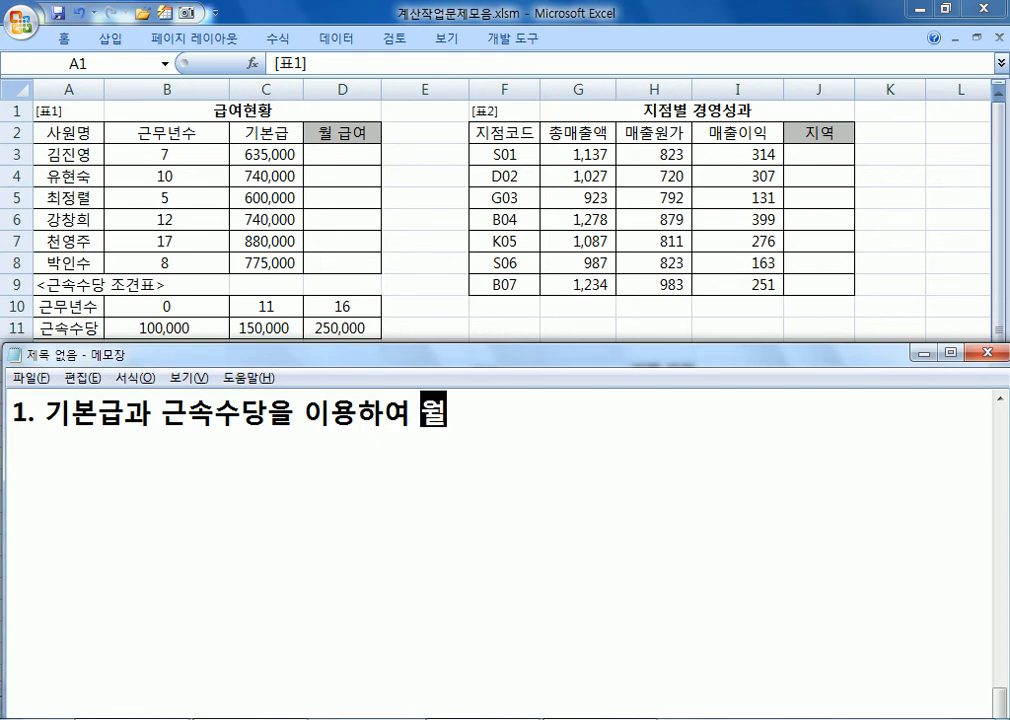
{"action": "type", "text": " 급여를 계산"}
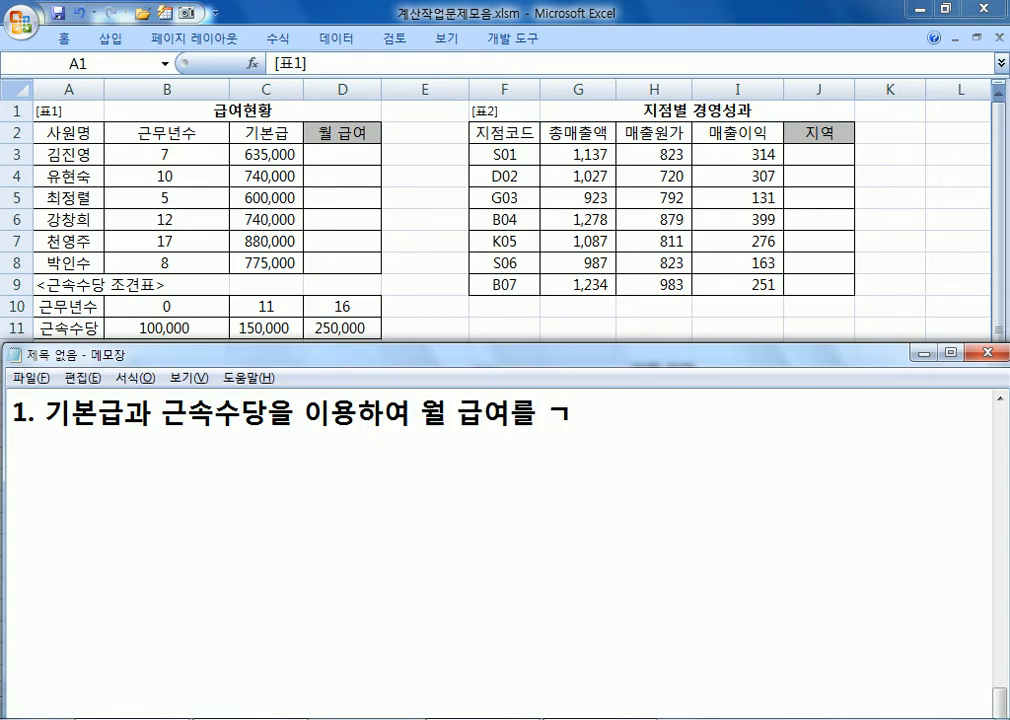
{"action": "key", "text": "Return"}
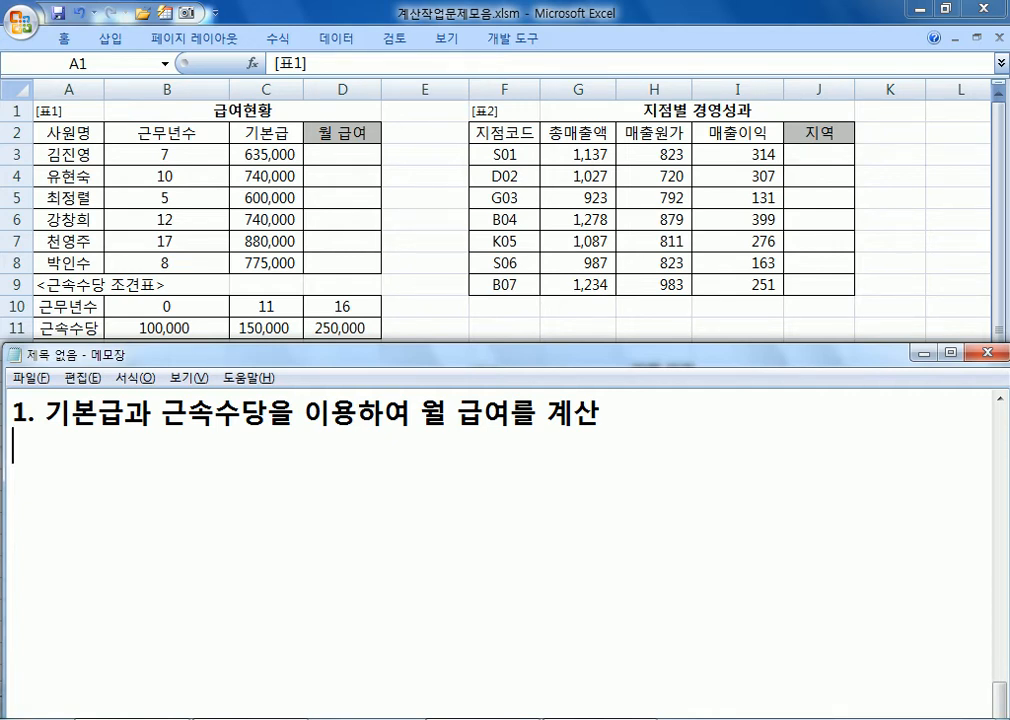
- Write the outline formula =기본급+근속수당 on its own line under the item 1 description
{"action": "type", "text": "="}
{"action": "type", "text": "기본급"}
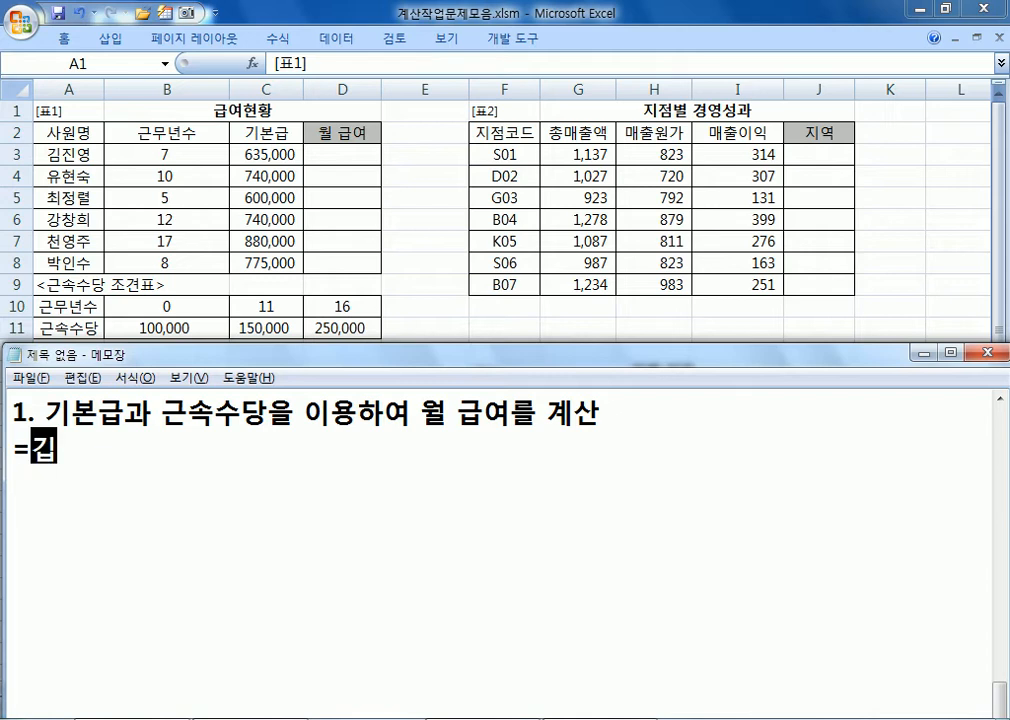
{"action": "type", "text": "+"}
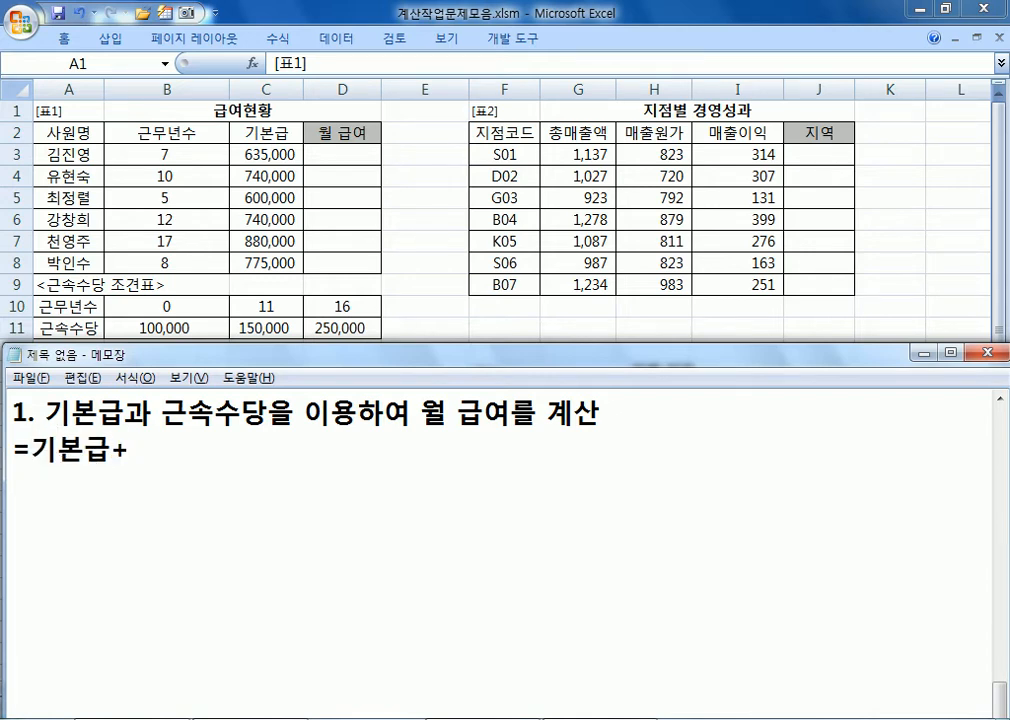
{"action": "type", "text": "근속숟당"}
{"action": "key", "text": "Return"}
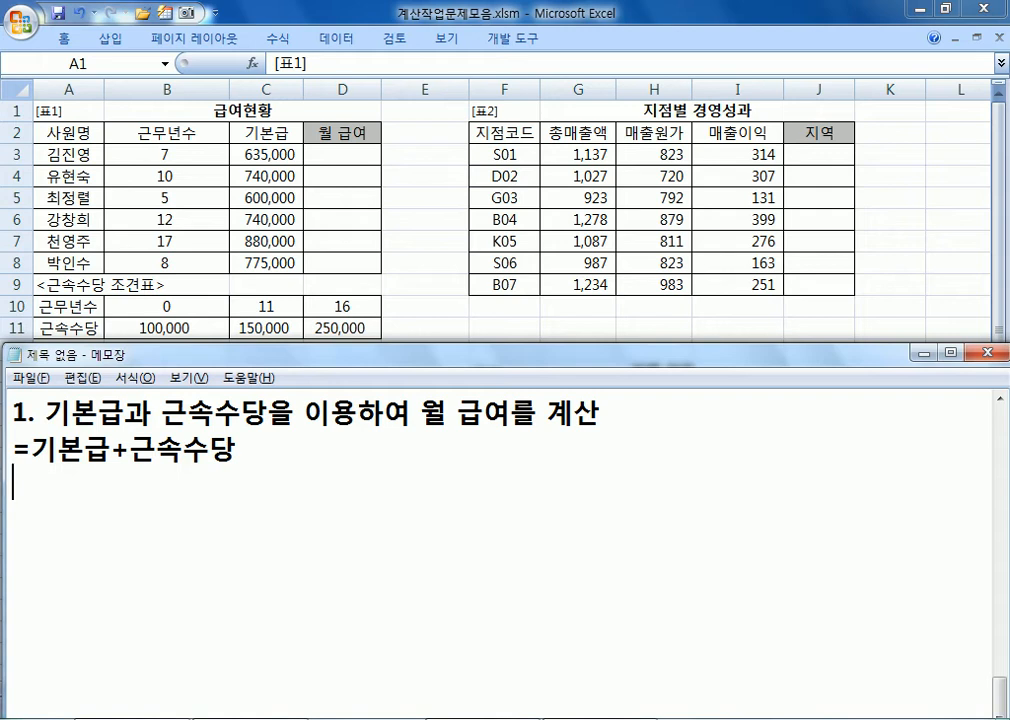
- Begin the actual 월 급여 formula under the outline with =C3+HLOOKUP(B3, B10:D11
{"action": "type", "text": "=C3+"}
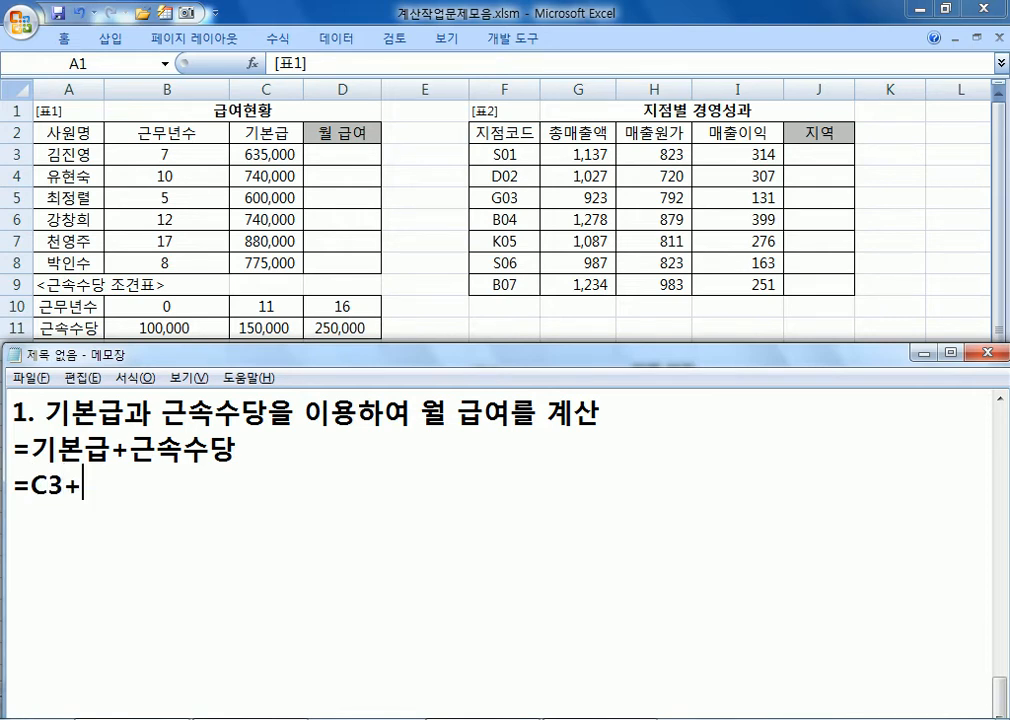
{"action": "key", "text": "alt+Tab"}
{"action": "key", "text": "alt+Tab"}
{"action": "type", "text": "HLOOKUP("}
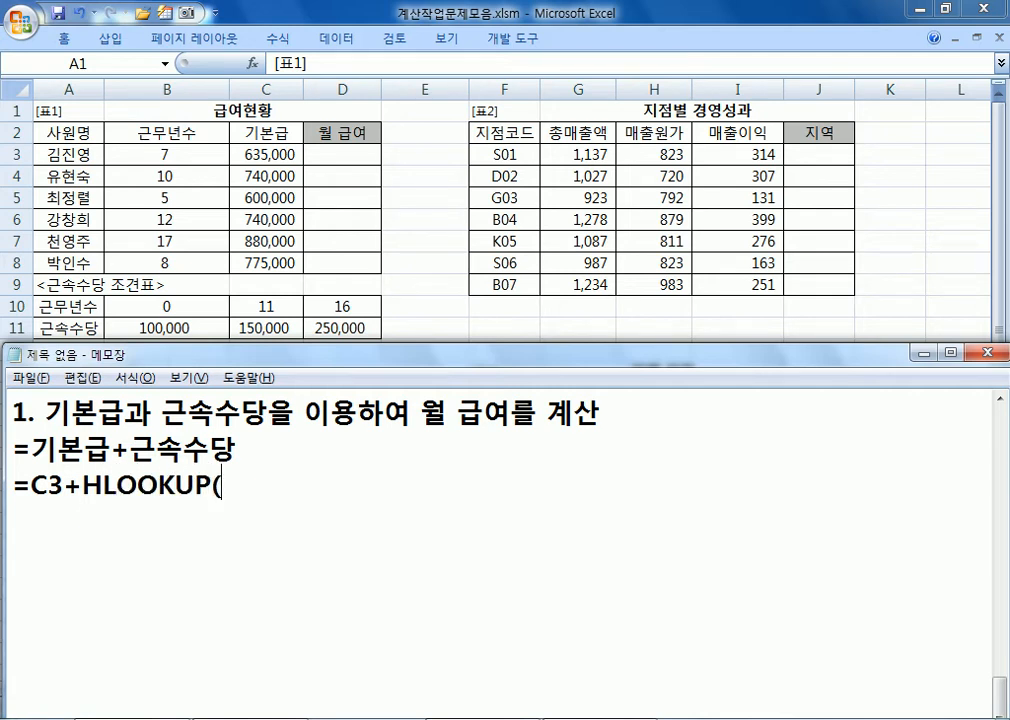
{"action": "type", "text": "B3, "}
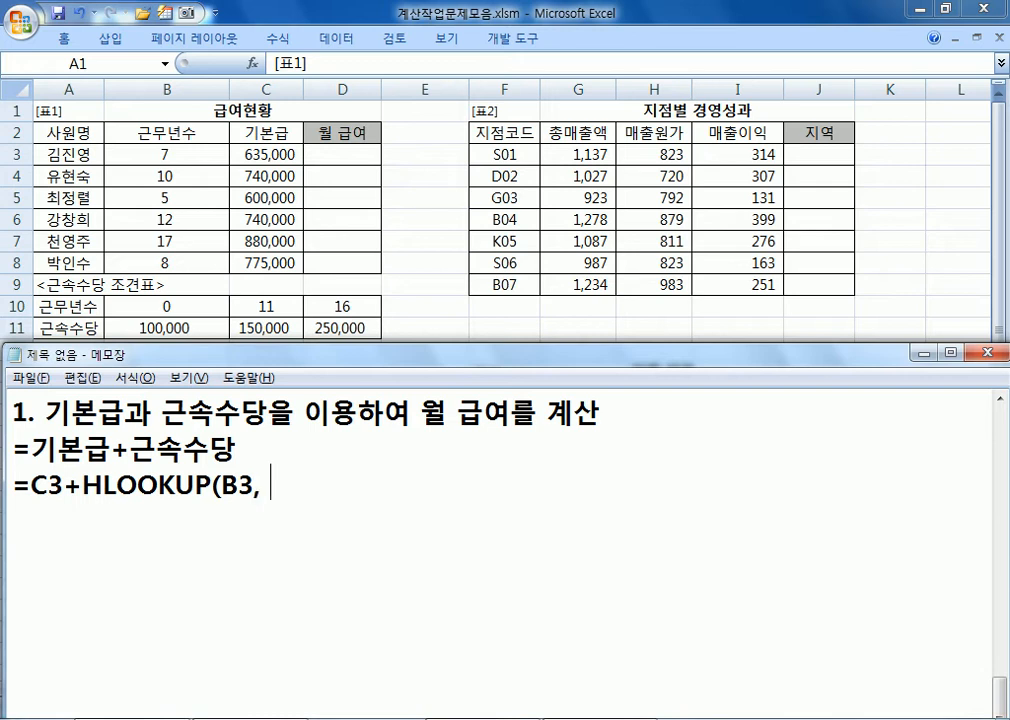
{"action": "type", "text": "B10:D11"}
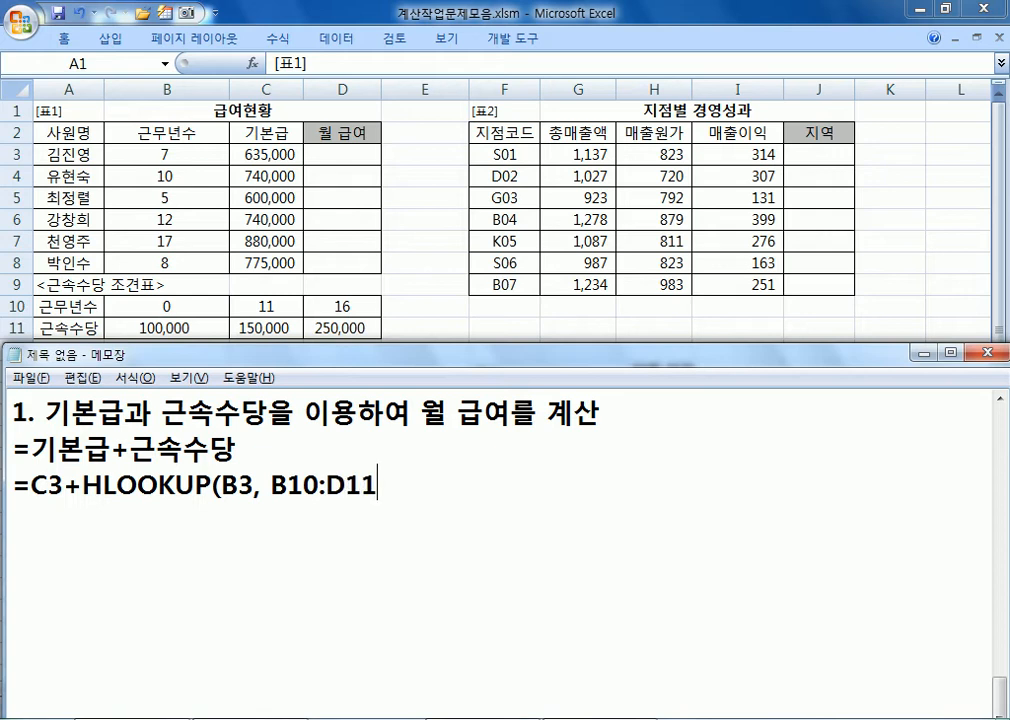
- Make the HLOOKUP table range absolute as $B$10:$D$11 and add a comma for the next argument
{"action": "key", "text": "Left"}
{"action": "key", "text": "Left"}
{"action": "key", "text": "Left"}
{"action": "key", "text": "Left"}
{"action": "key", "text": "Left"}
{"action": "key", "text": "Left"}
{"action": "key", "text": "Left"}
{"action": "type", "text": "$"}
{"action": "key", "text": "Right"}
{"action": "type", "text": "$"}
{"action": "key", "text": "Right"}
{"action": "key", "text": "Right"}
{"action": "key", "text": "Right"}
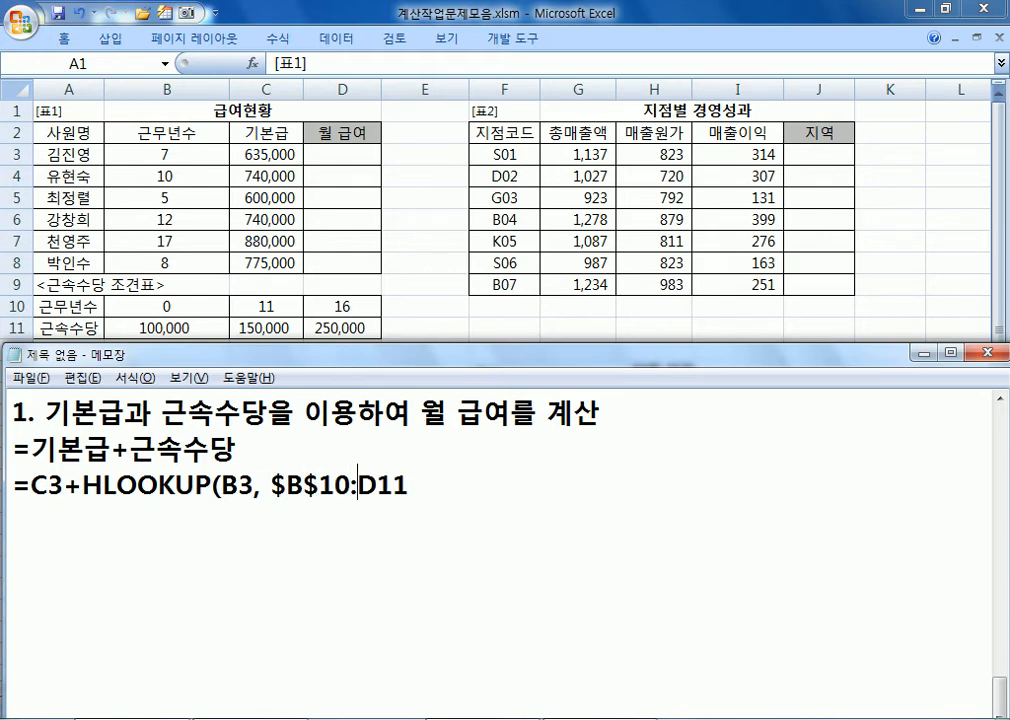
{"action": "type", "text": "$"}
{"action": "key", "text": "Right"}
{"action": "type", "text": "$"}
{"action": "key", "text": "Right"}
{"action": "key", "text": "Right"}
{"action": "type", "text": ", "}
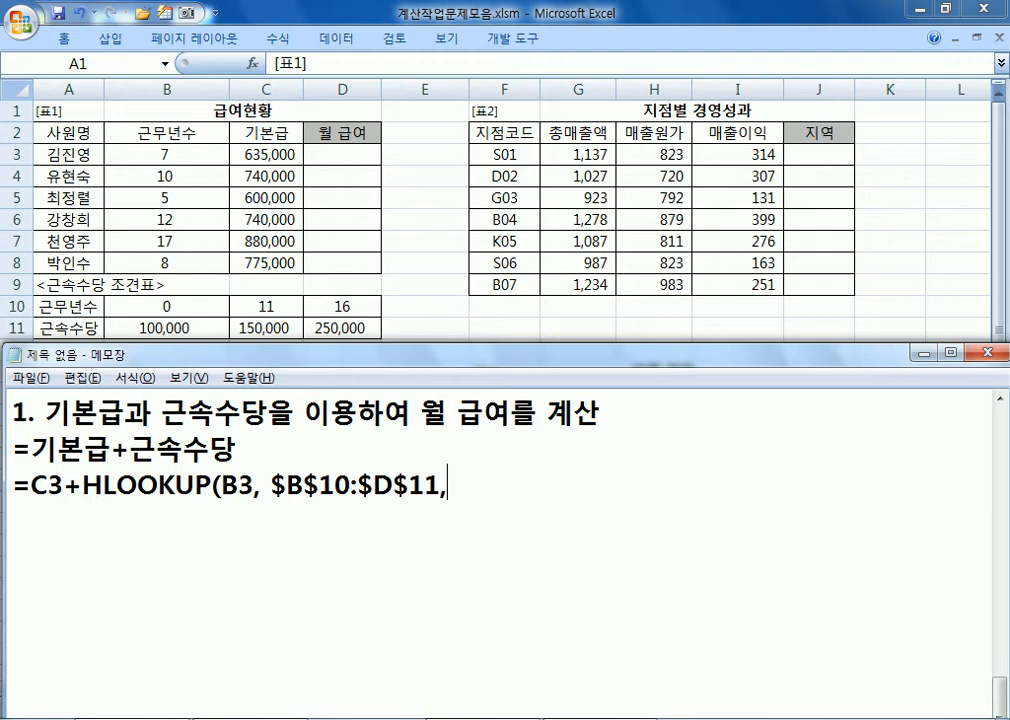
- Complete the HLOOKUP with row number 2 and match type TRUE, and close its parenthesis
{"action": "type", "text": "2, 1"}
{"action": "key", "text": "BackSpace"}
{"action": "type", "text": "ㅅ"}
{"action": "key", "text": "BackSpace"}
{"action": "type", "text": "ㅅ"}
{"action": "key", "text": "Hangul"}
{"action": "key", "text": "BackSpace"}
{"action": "type", "text": "TR"}
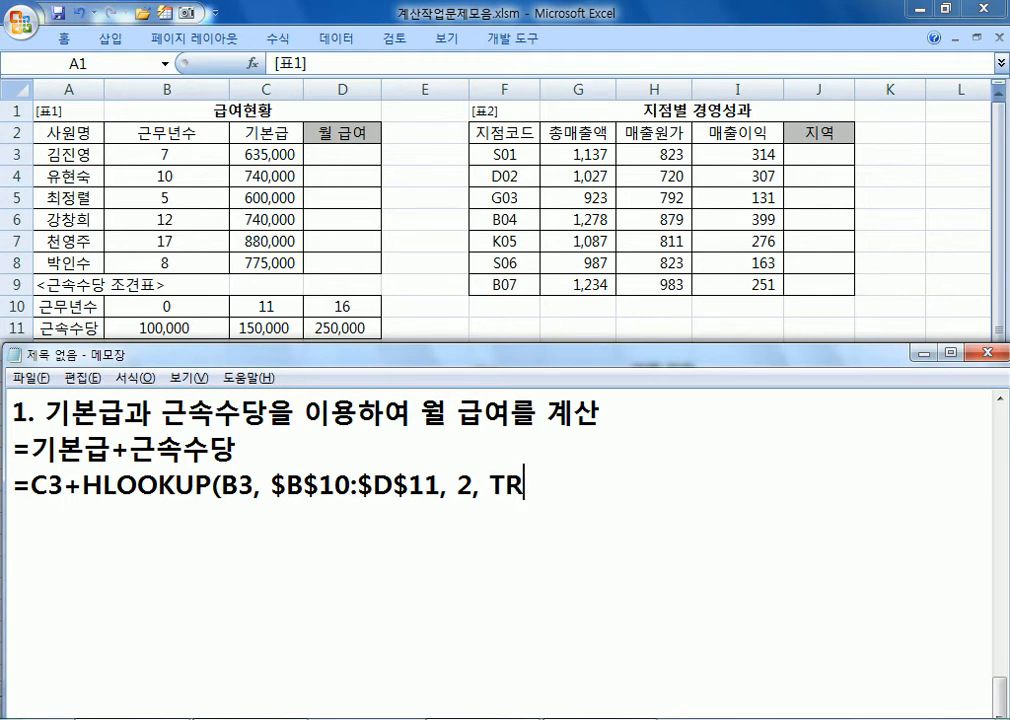
{"action": "type", "text": "UE)"}
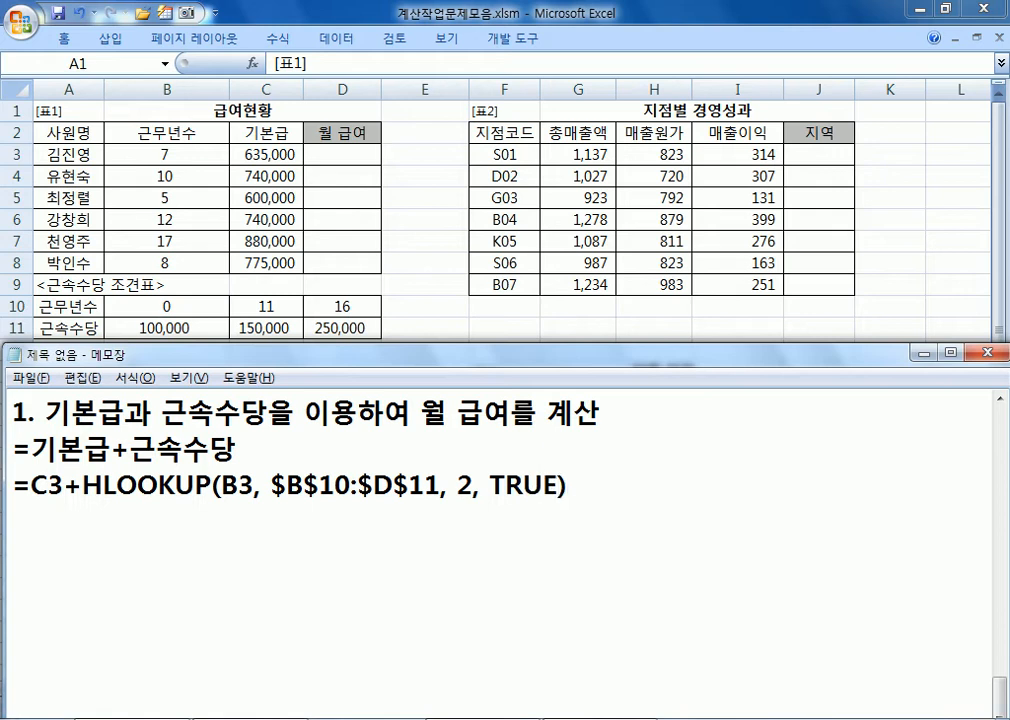
- Copy the finished HLOOKUP formula into all 월 급여 cells D3:D8 in Excel, and return to Notepad
{"action": "key", "text": "Return"}
{"action": "key", "text": "Up"}
{"action": "key", "text": "shift+End"}
{"action": "key", "text": "ctrl+c"}
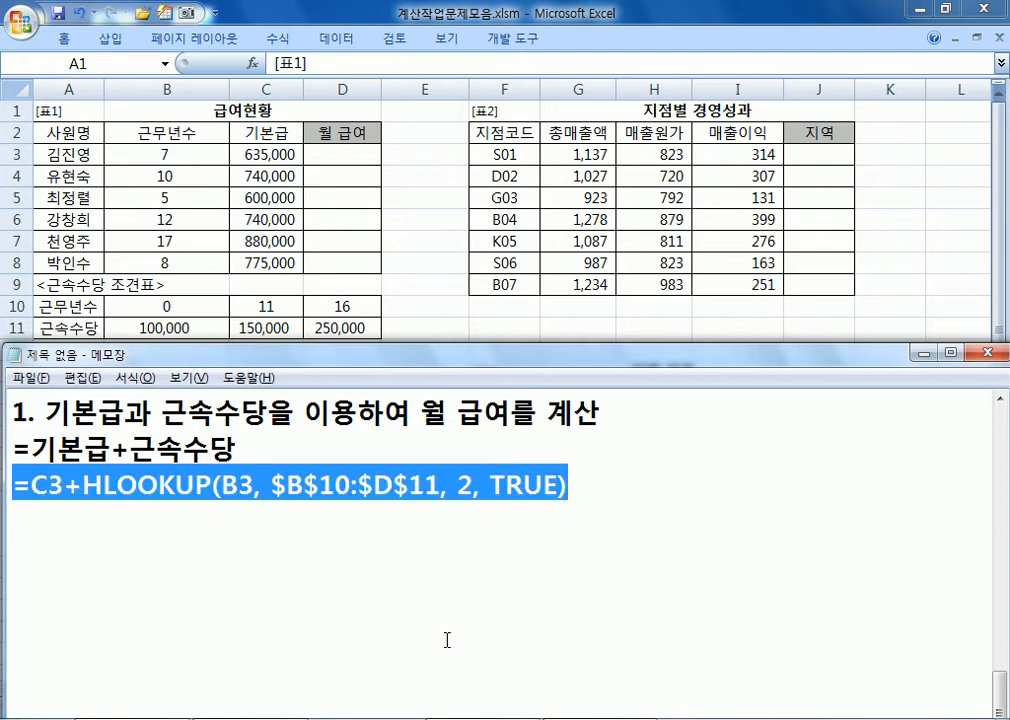
{"action": "left_click", "coordinate": [349, 165]}
{"action": "left_click_drag", "start_coordinate": [349, 162], "coordinate": [340, 273]}
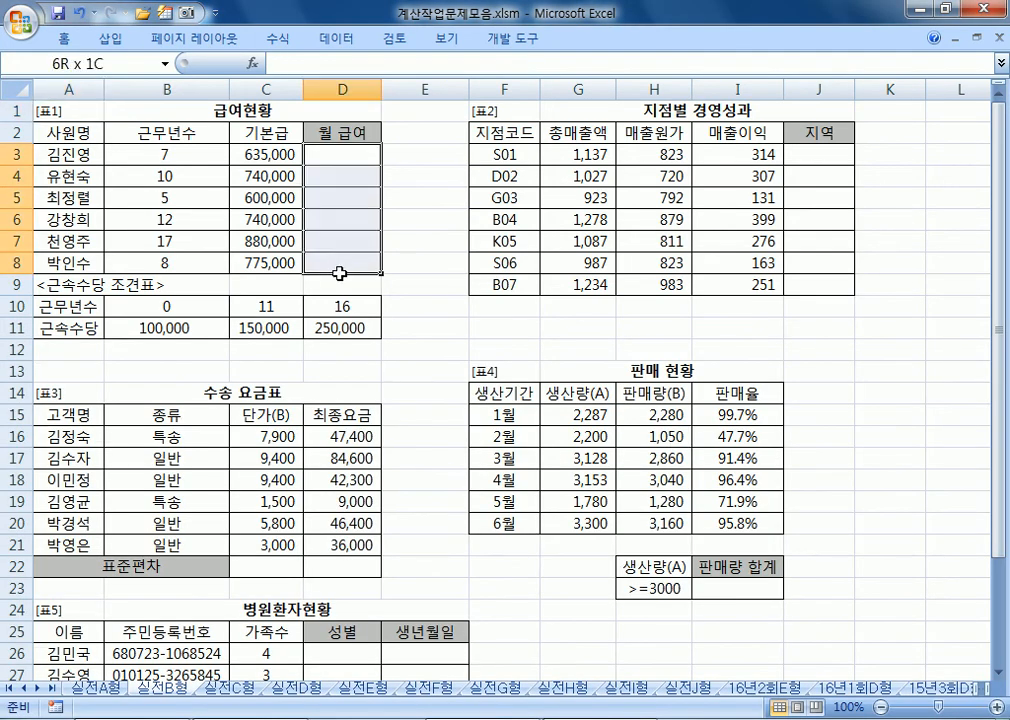
{"action": "key", "text": "F2"}
{"action": "key", "text": "ctrl+v"}
{"action": "key", "text": "ctrl+Return"}
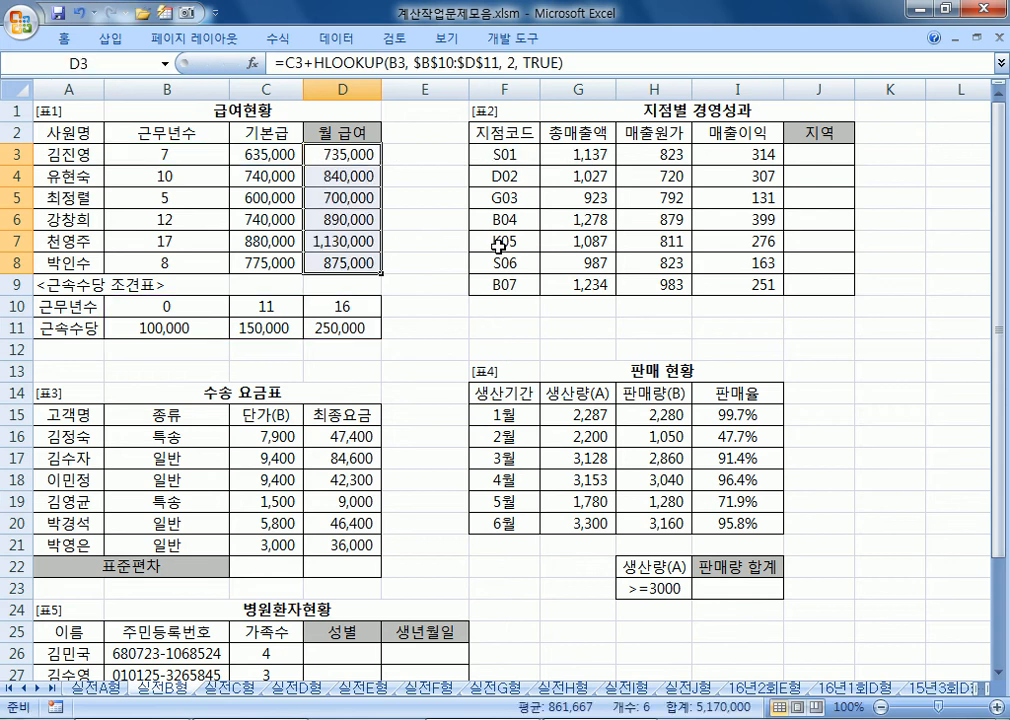
{"action": "left_click", "coordinate": [425, 153]}
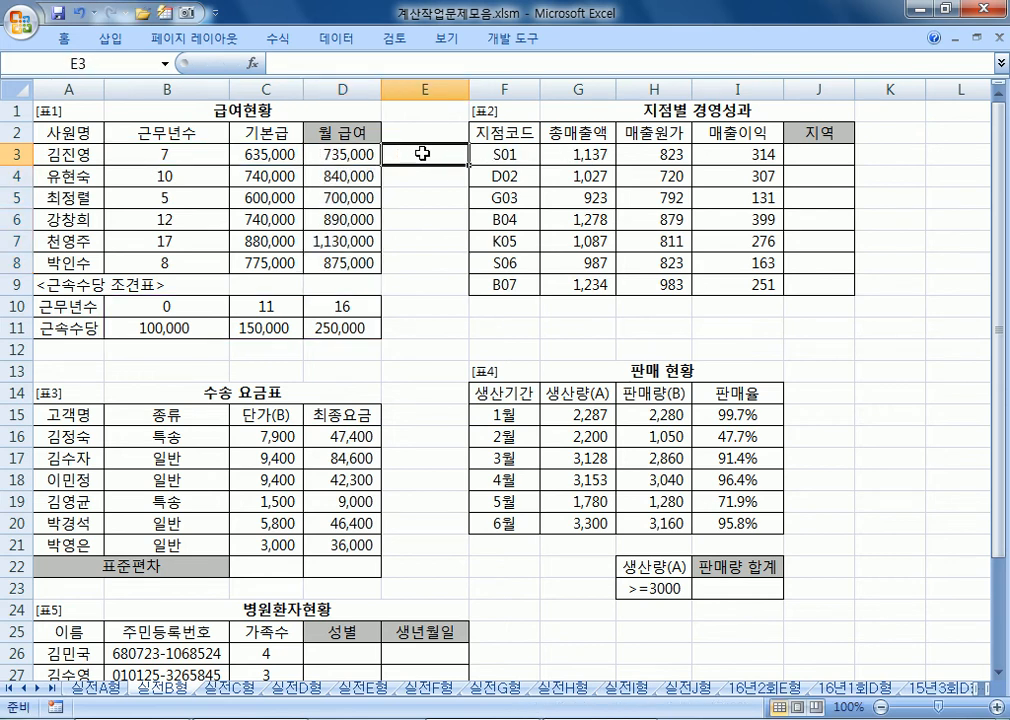
{"action": "key", "text": "alt+Tab"}
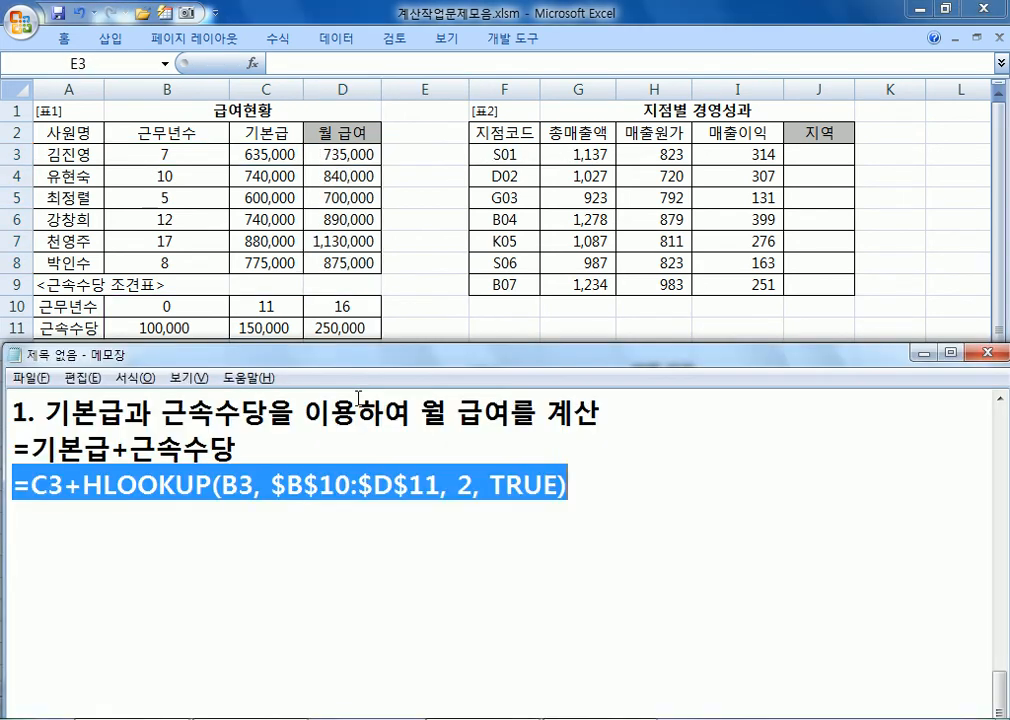
- Start item 2 with "2." below the HLOOKUP formula and move the Notepad window higher over the worksheet
{"action": "left_click", "coordinate": [363, 553]}
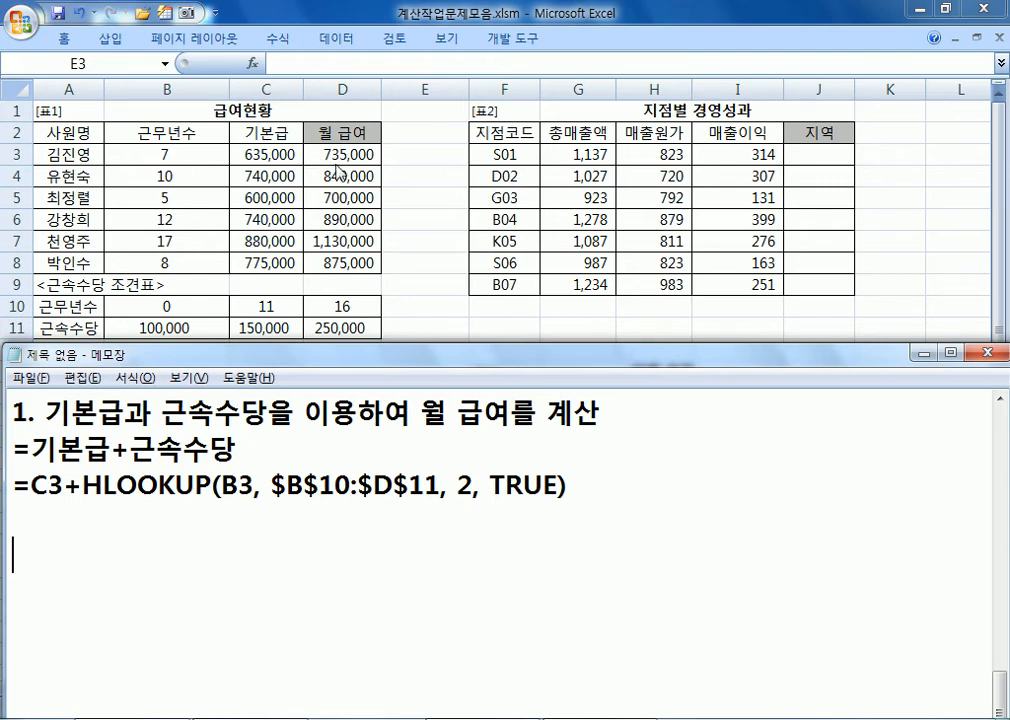
{"action": "type", "text": "2."}
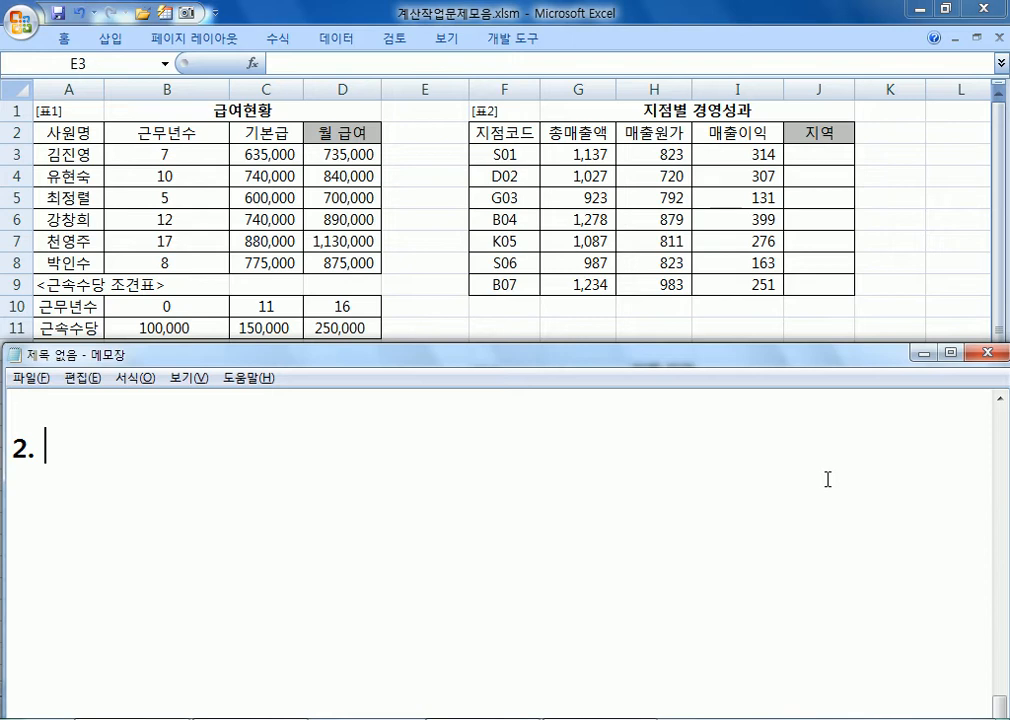
{"action": "left_click", "coordinate": [821, 154]}
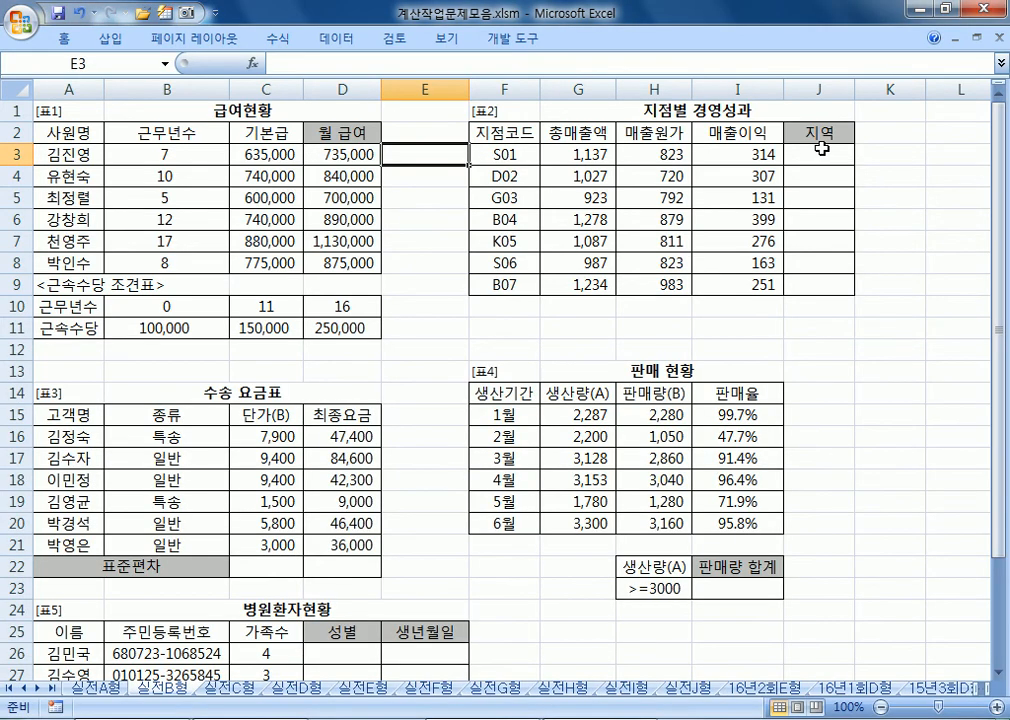
{"action": "key", "text": "alt+Tab"}
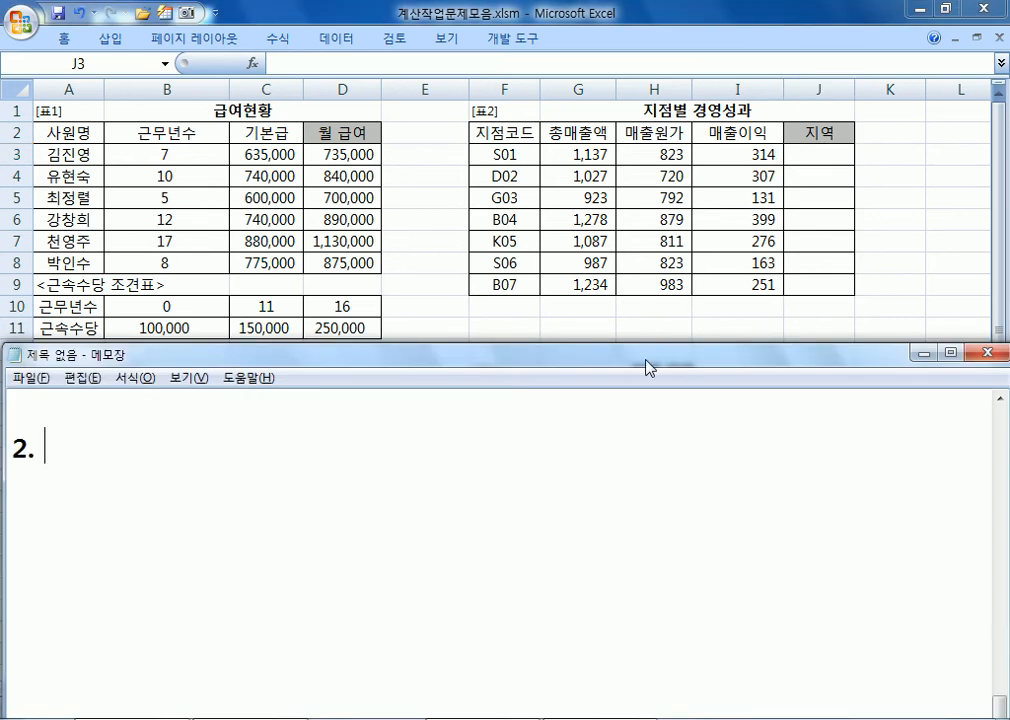
{"action": "left_click_drag", "start_coordinate": [656, 343], "coordinate": [643, 261]}
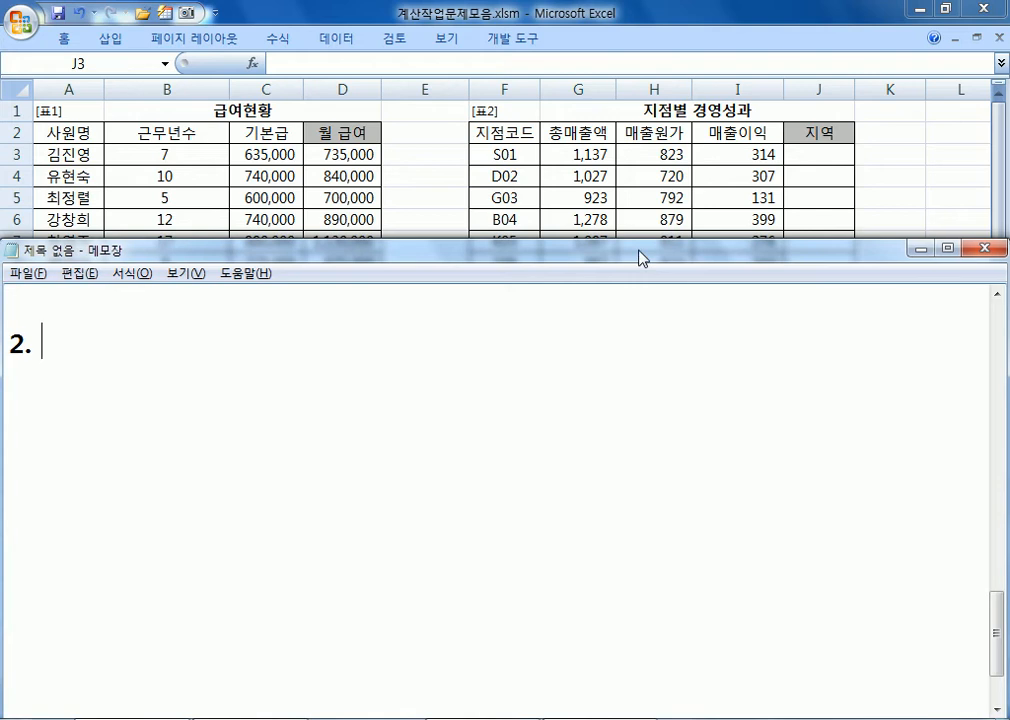
- Begin the item 2 description after "2." with the words 지점코드의 첫 번째 자리가 and an opening quotation mark
{"action": "type", "text": "WL"}
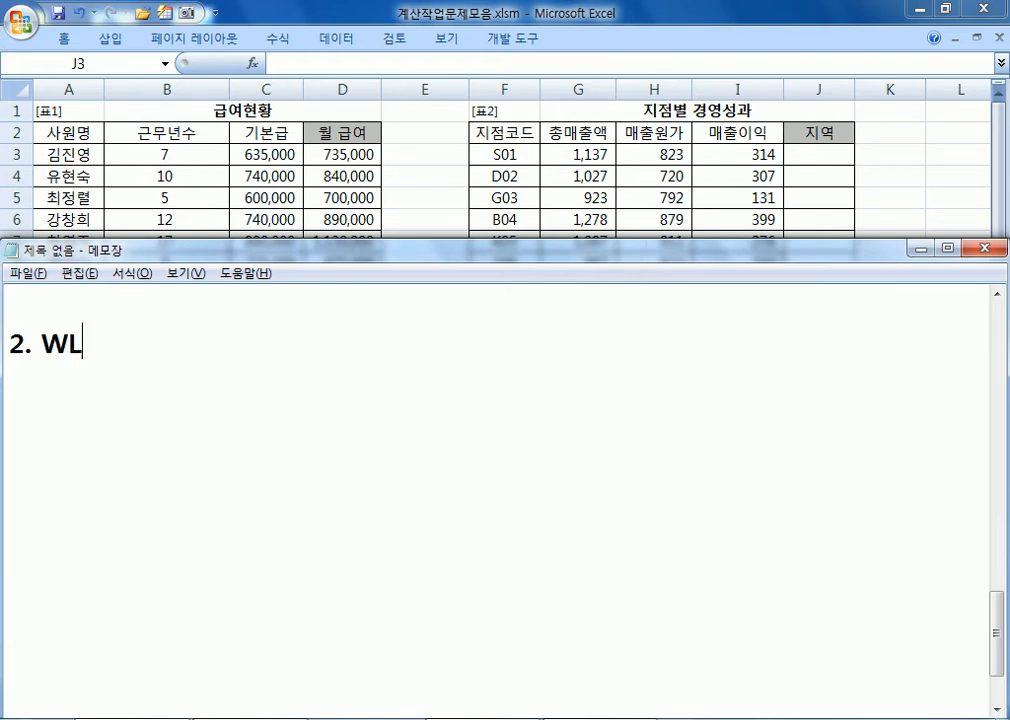
{"action": "key", "text": "BackSpace"}
{"action": "key", "text": "BackSpace"}
{"action": "key", "text": "Hangul"}
{"action": "type", "text": "지"}
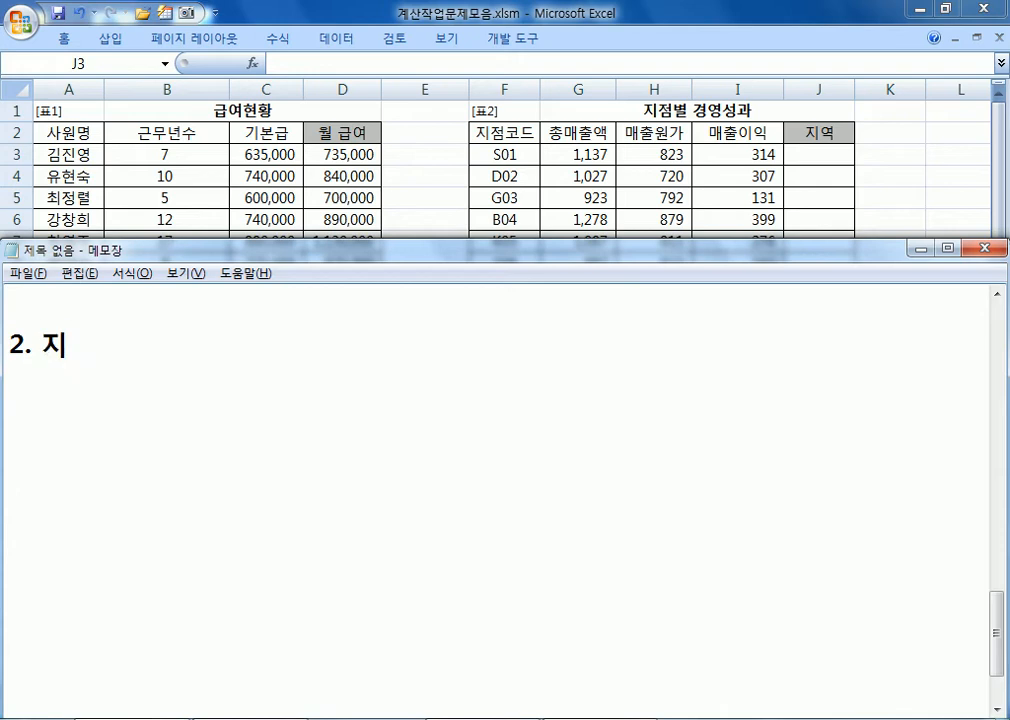
{"action": "type", "text": "점콛드의 "}
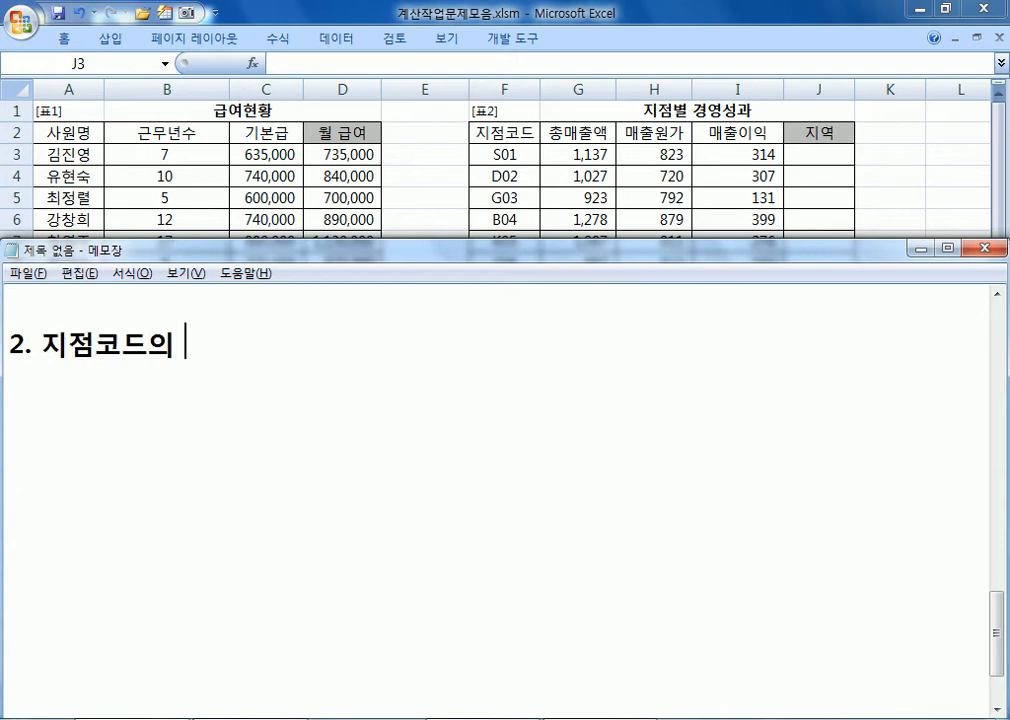
{"action": "type", "text": "첫 번째"}
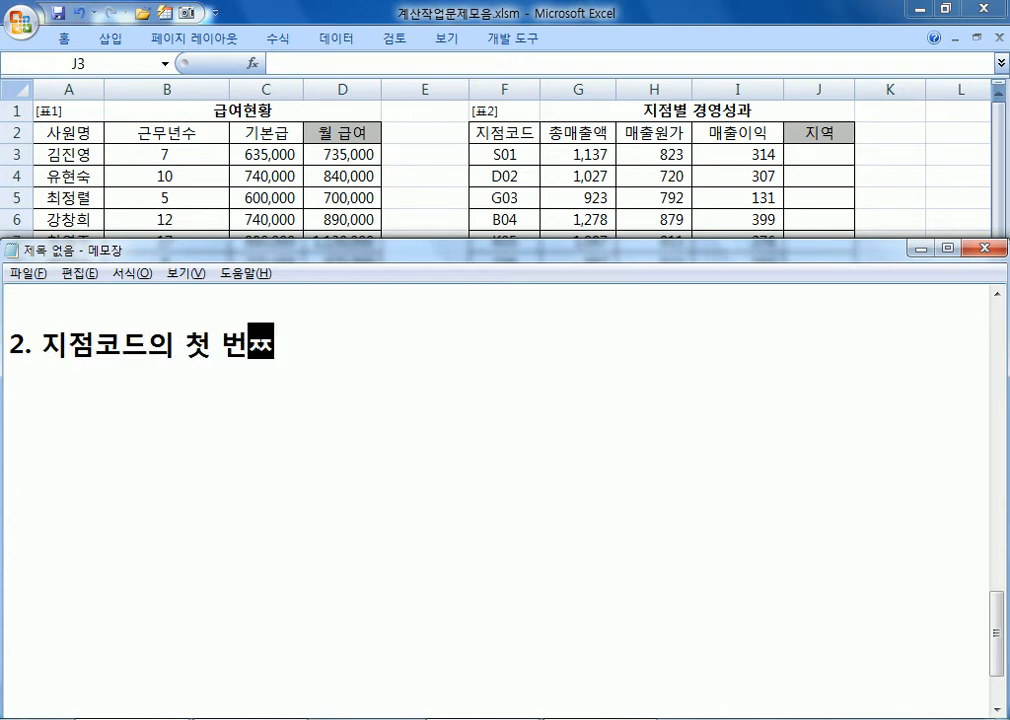
{"action": "type", "text": " 자리가 \""}
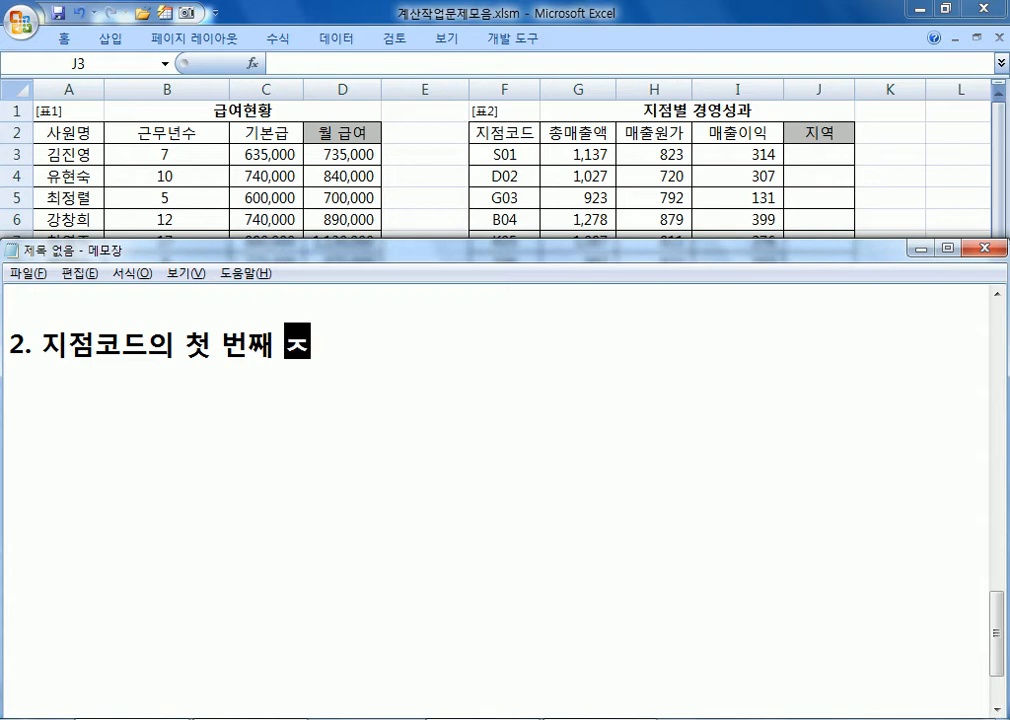
- Add the first condition of the description: "S"이거나 "K"이면 "수도권", followed by a comma
{"action": "type", "text": "S\"DL"}
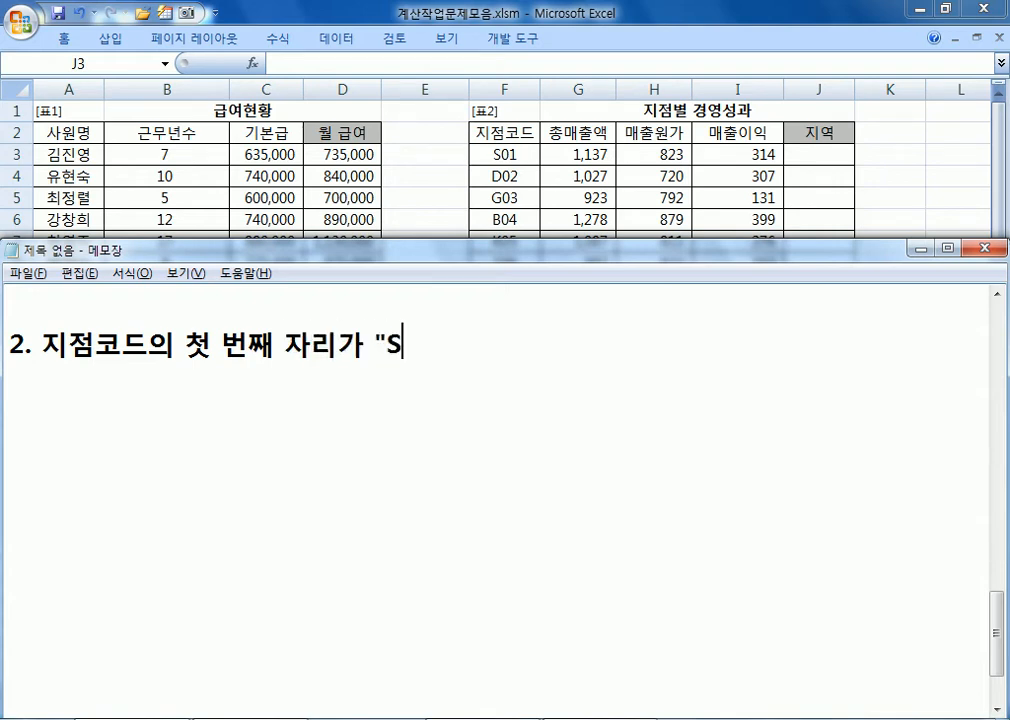
{"action": "key", "text": "BackSpace"}
{"action": "key", "text": "BackSpace"}
{"action": "type", "text": "이거나 \""}
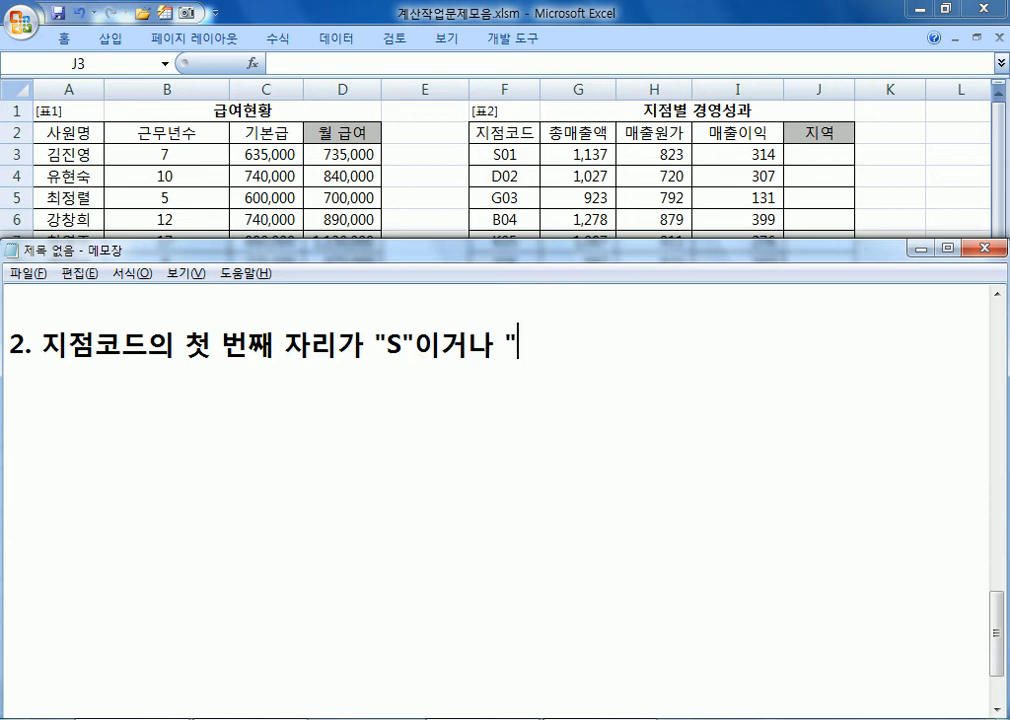
{"action": "type", "text": "K\"이면 "}
{"action": "type", "text": "\"TN"}
{"action": "key", "text": "BackSpace"}
{"action": "key", "text": "BackSpace"}
{"action": "type", "text": "수도권\","}
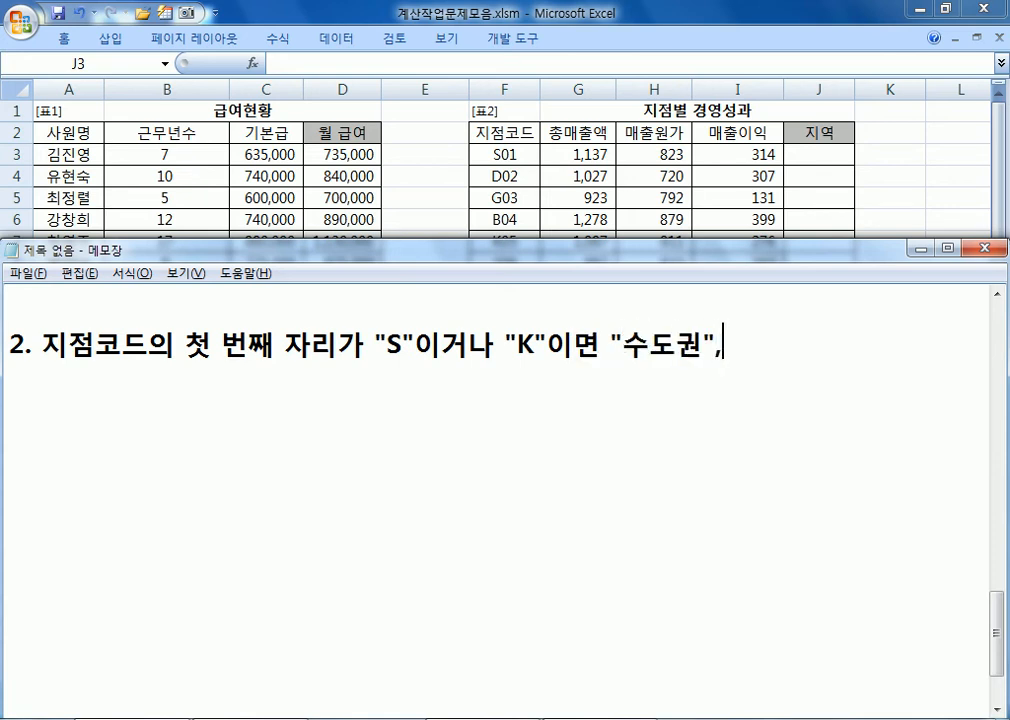
- Continue the description with the start of the second condition, "D"이거나
{"action": "type", "text": " \"D\"DLRJ"}
{"action": "key", "text": "BackSpace"}
{"action": "key", "text": "BackSpace"}
{"action": "key", "text": "BackSpace"}
{"action": "key", "text": "BackSpace"}
{"action": "type", "text": "이거나 "}
{"action": "type", "text": "\"D\"이거나"}
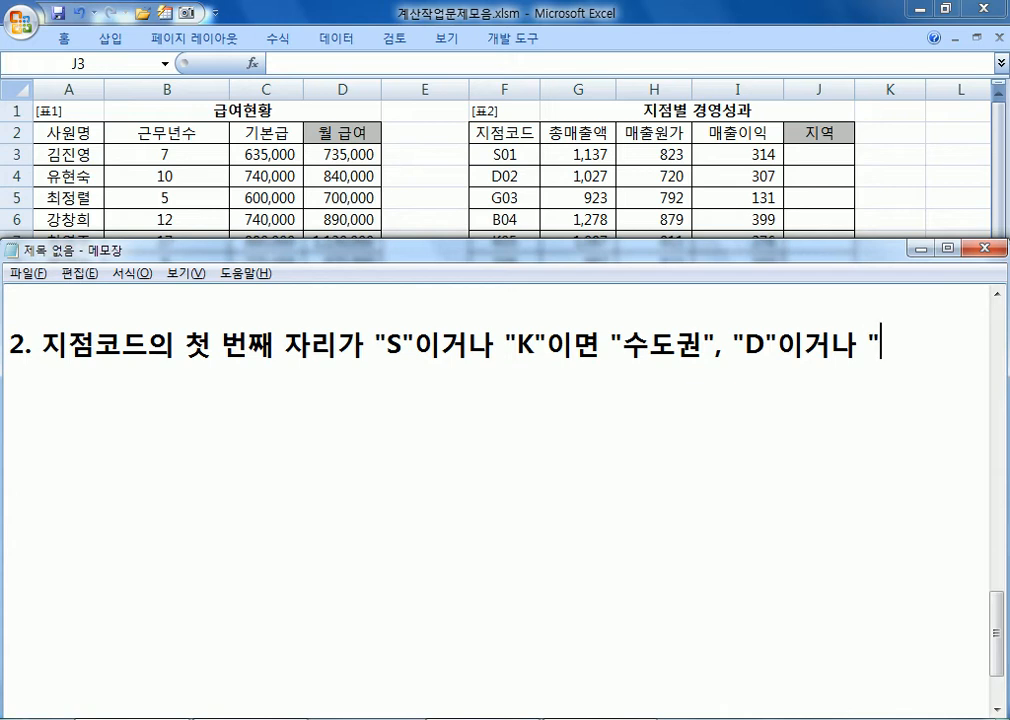
- Complete the second condition of the description with "B"이면 "경기도" and a comma
{"action": "type", "text": "B\"이면 \"RUD"}
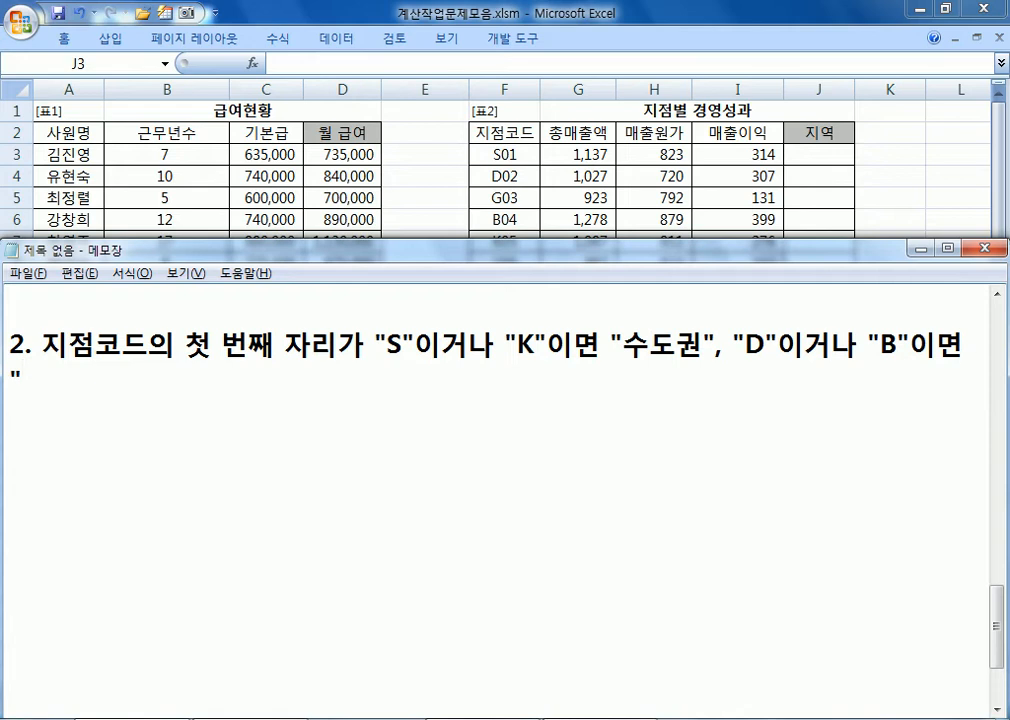
{"action": "key", "text": "BackSpace"}
{"action": "key", "text": "BackSpace"}
{"action": "key", "text": "BackSpace"}
{"action": "key", "text": "Hangul"}
{"action": "type", "text": "경기도"}
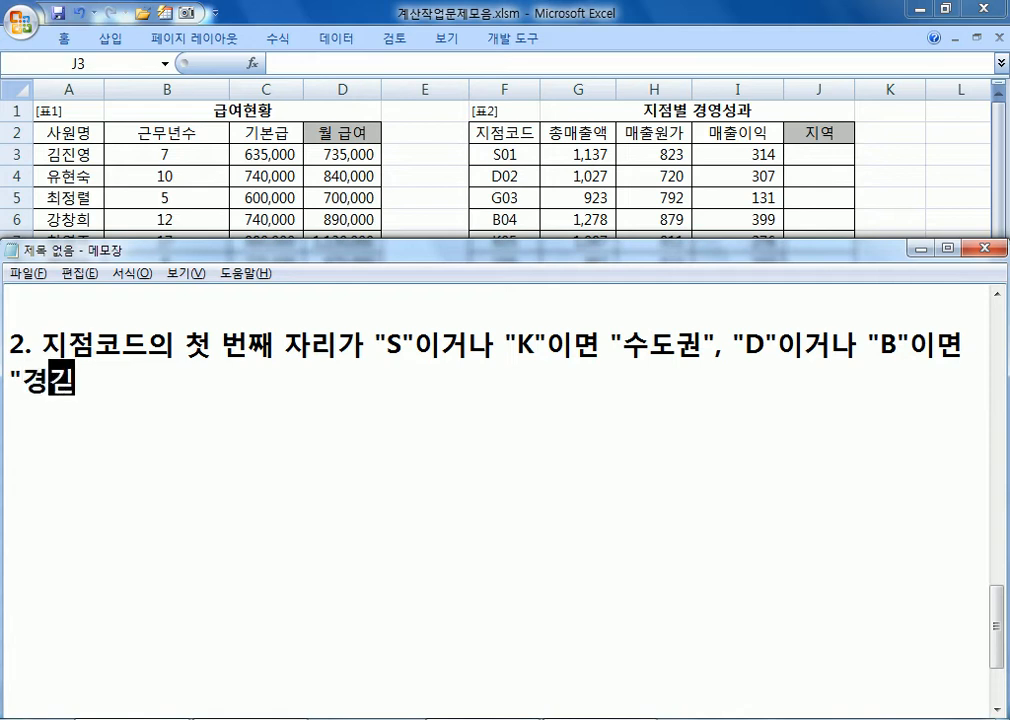
{"action": "type", "text": "\", "}
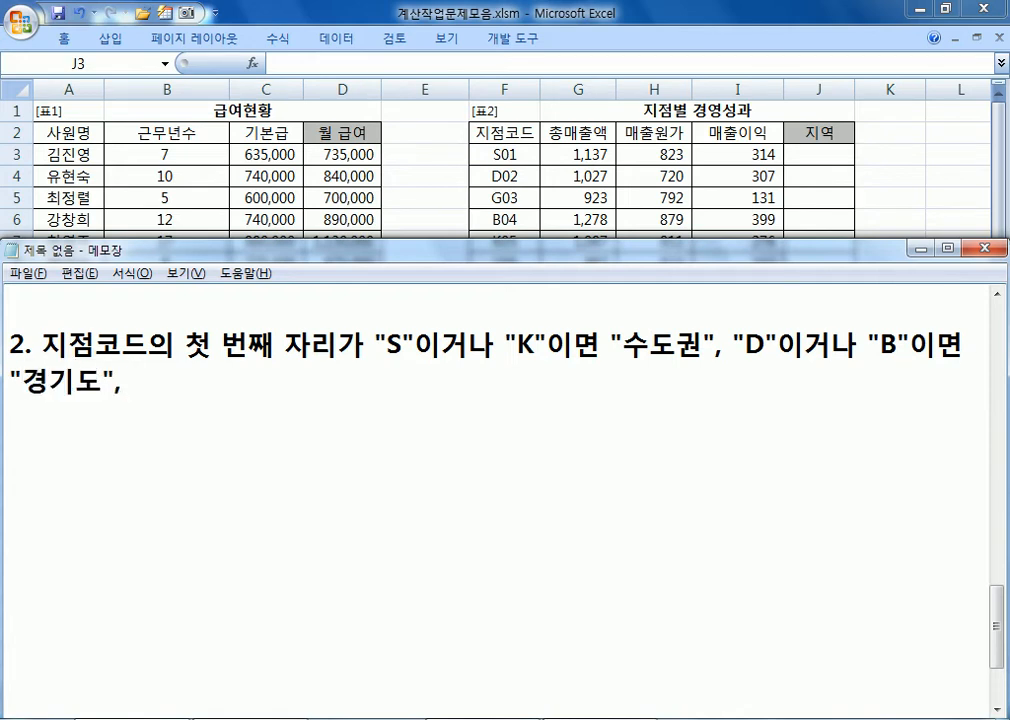
- End the description with 그 외에는 "전라도" and list the functions IF, OR, LEFT on the next line
{"action": "type", "text": "그"}
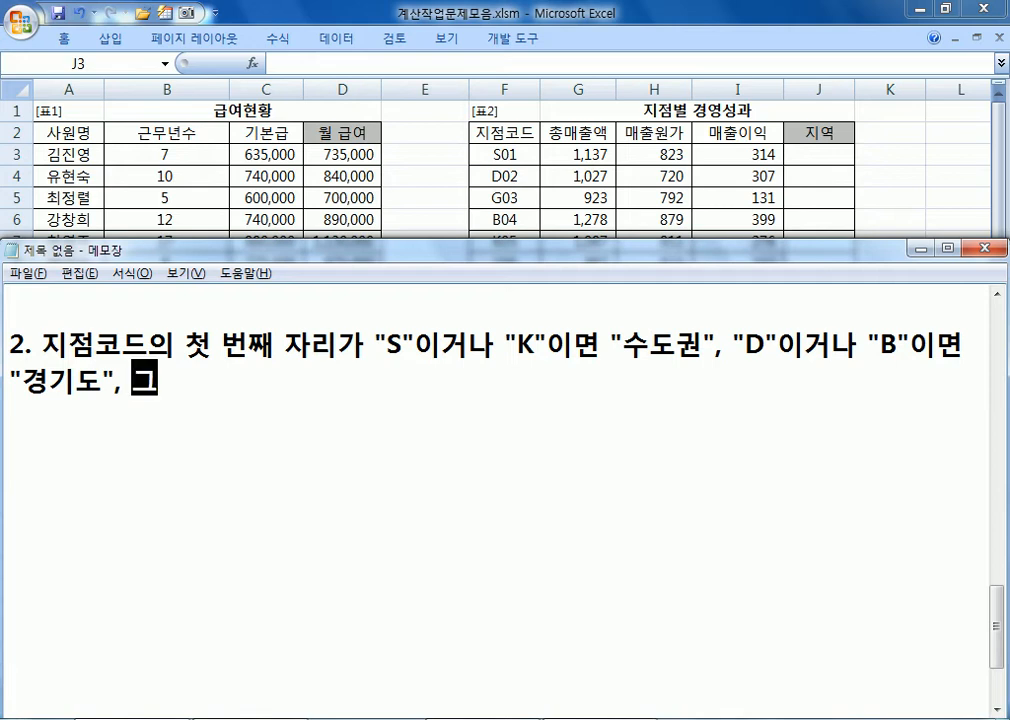
{"action": "type", "text": " 외에는 \""}
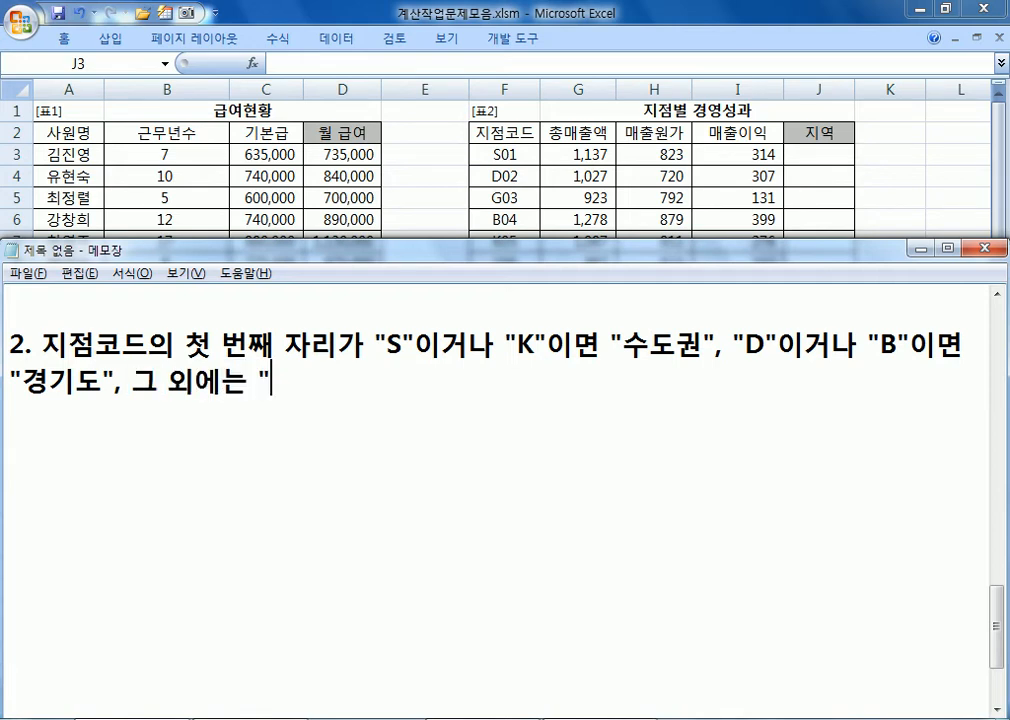
{"action": "type", "text": "전라도\""}
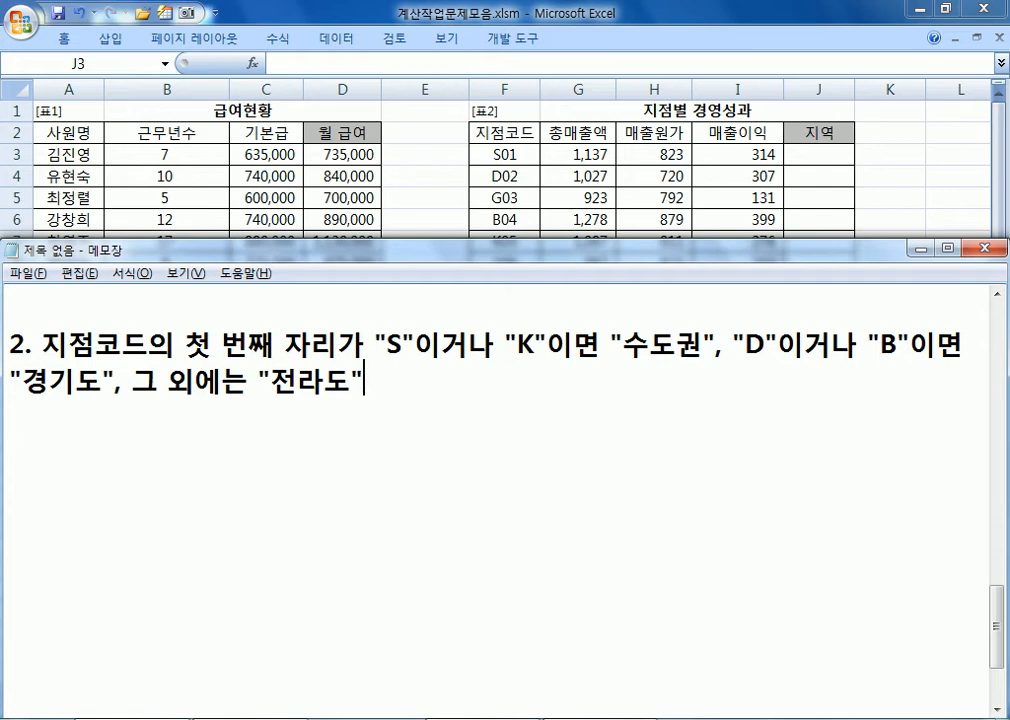
{"action": "key", "text": "Return"}
{"action": "type", "text": "IF,"}
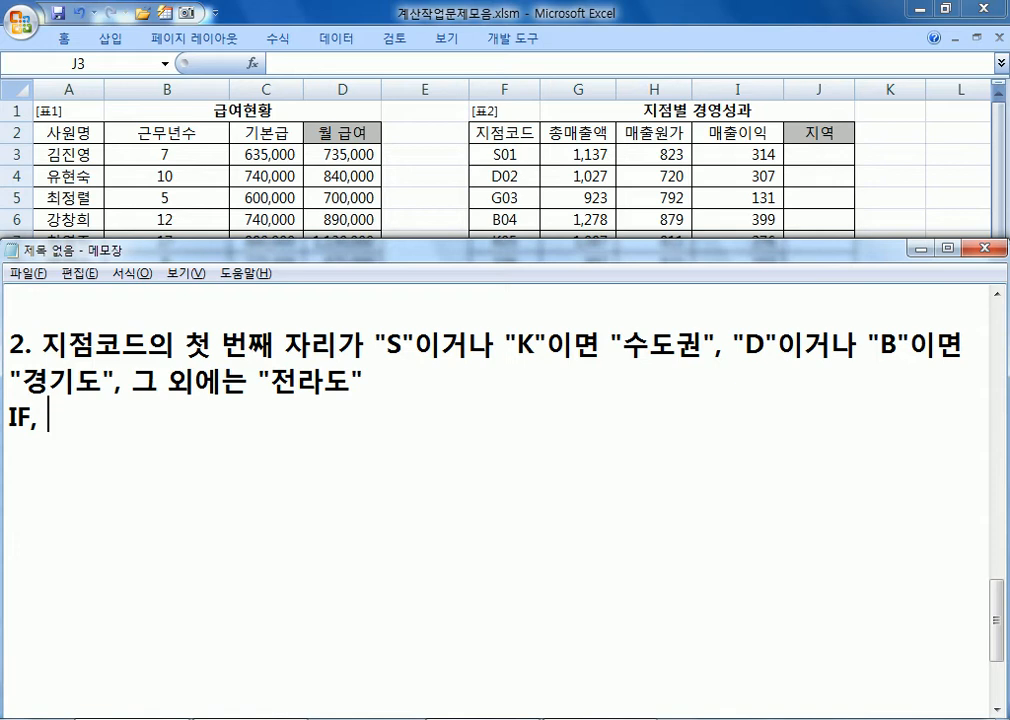
{"action": "type", "text": " OR, LEFT"}
{"action": "key", "text": "Return"}
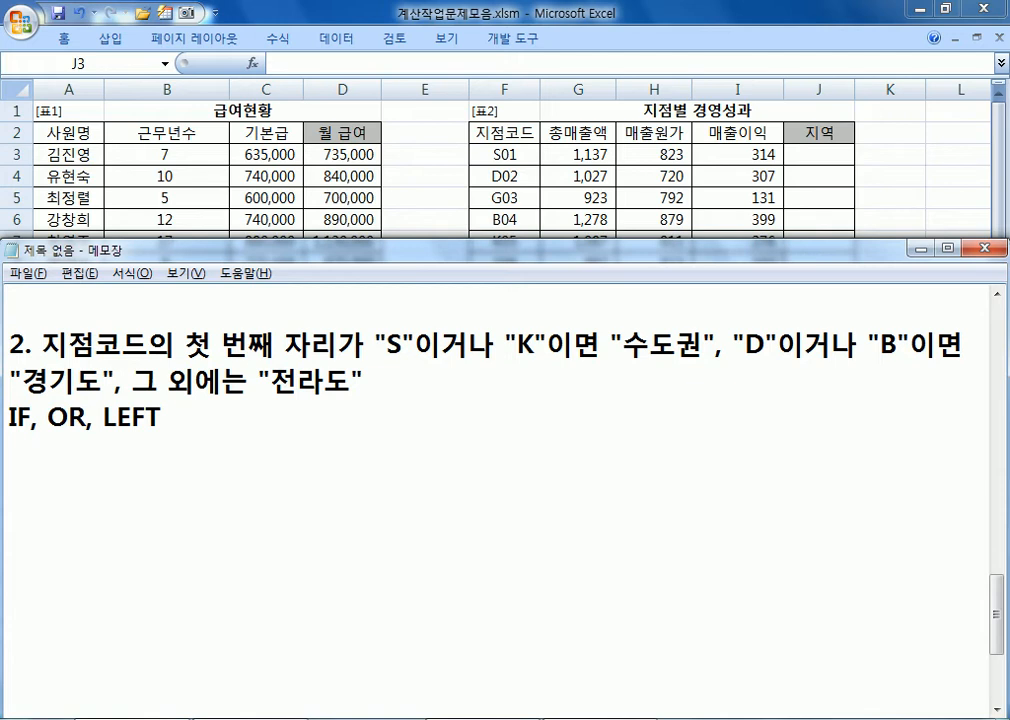
- Start the formula on a new line with =IF(OR(LEFT(
{"action": "type", "text": "=ㅑ"}
{"action": "key", "text": "BackSpace"}
{"action": "key", "text": "Hangul"}
{"action": "type", "text": "IF(OR("}
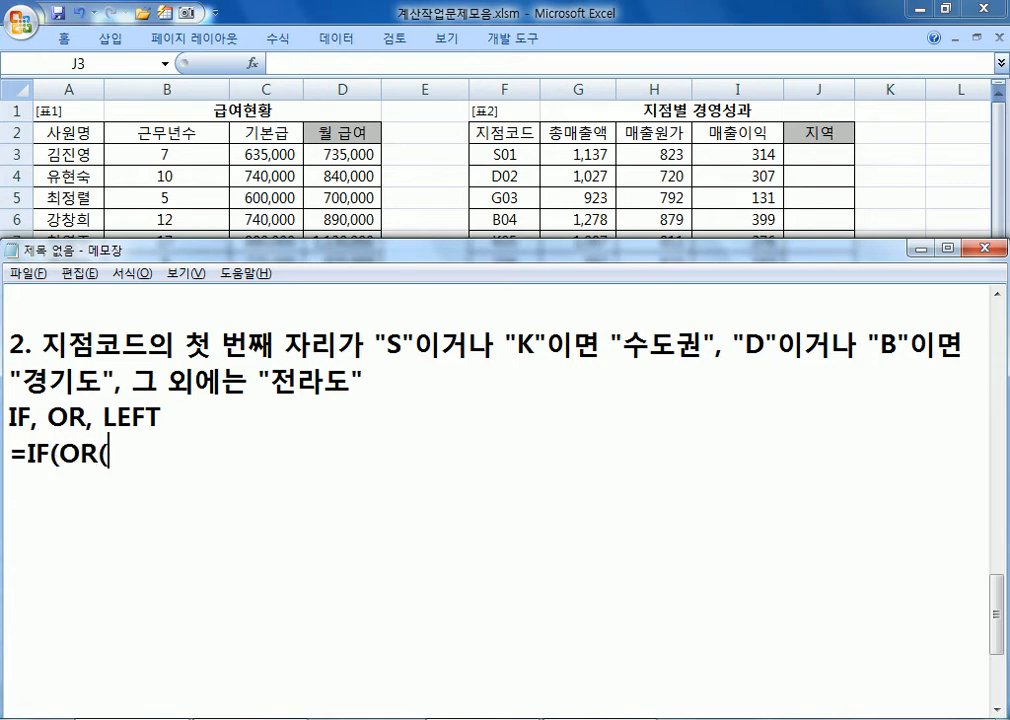
{"action": "type", "text": "LEFT("}
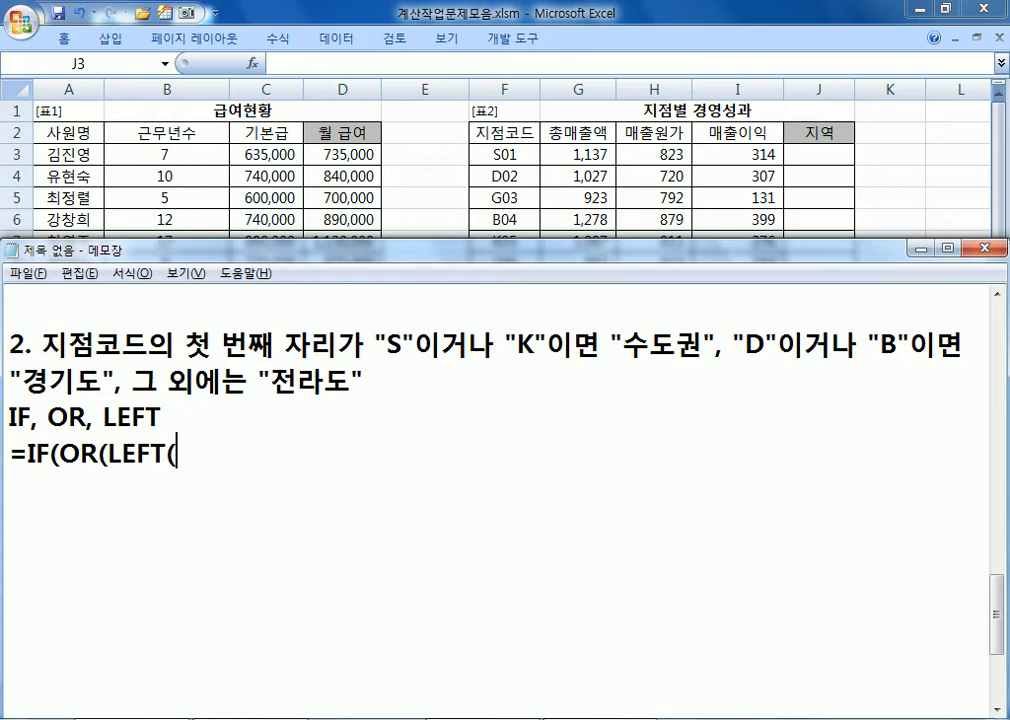
- Complete the first OR condition as LEFT(F3, 1)="S" followed by a comma
{"action": "type", "text": "G"}
{"action": "key", "text": "BackSpace"}
{"action": "type", "text": "F1"}
{"action": "key", "text": "BackSpace"}
{"action": "type", "text": "1"}
{"action": "key", "text": "BackSpace"}
{"action": "type", "text": "3, "}
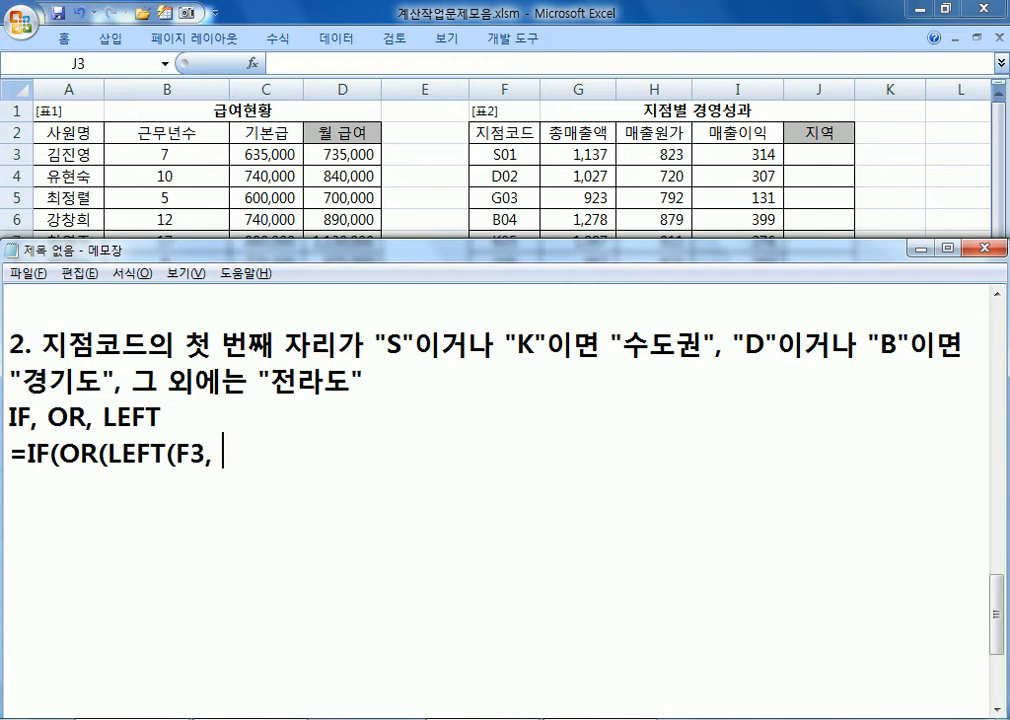
{"action": "type", "text": "1)=\"S"}
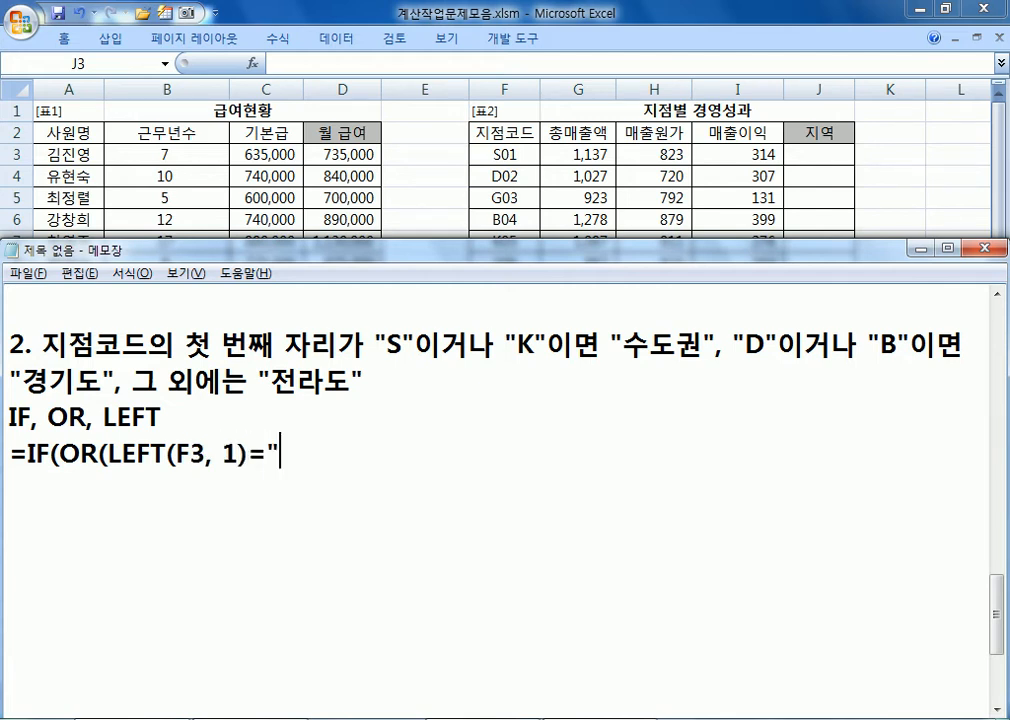
{"action": "type", "text": "\"."}
{"action": "key", "text": "BackSpace"}
{"action": "type", "text": ","}
- Duplicate the LEFT(F3, 1)= comparison as the second OR condition, compare it with "K", and close the OR
{"action": "key", "text": "shift+End"}
{"action": "key", "text": "shift+Left"}
{"action": "key", "text": "shift+Left"}
{"action": "key", "text": "shift+Left"}
{"action": "key", "text": "shift+Left"}
{"action": "key", "text": "shift+Left"}
{"action": "key", "text": "ctrl+c"}
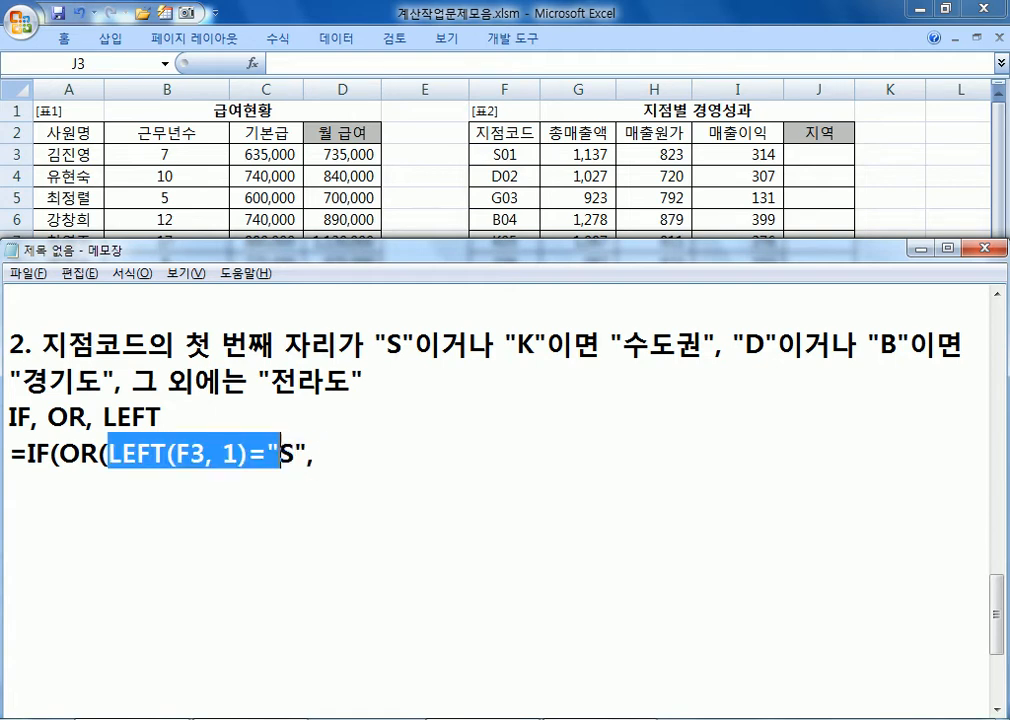
{"action": "key", "text": "End"}
{"action": "key", "text": "ctrl+v"}
{"action": "type", "text": "\""}
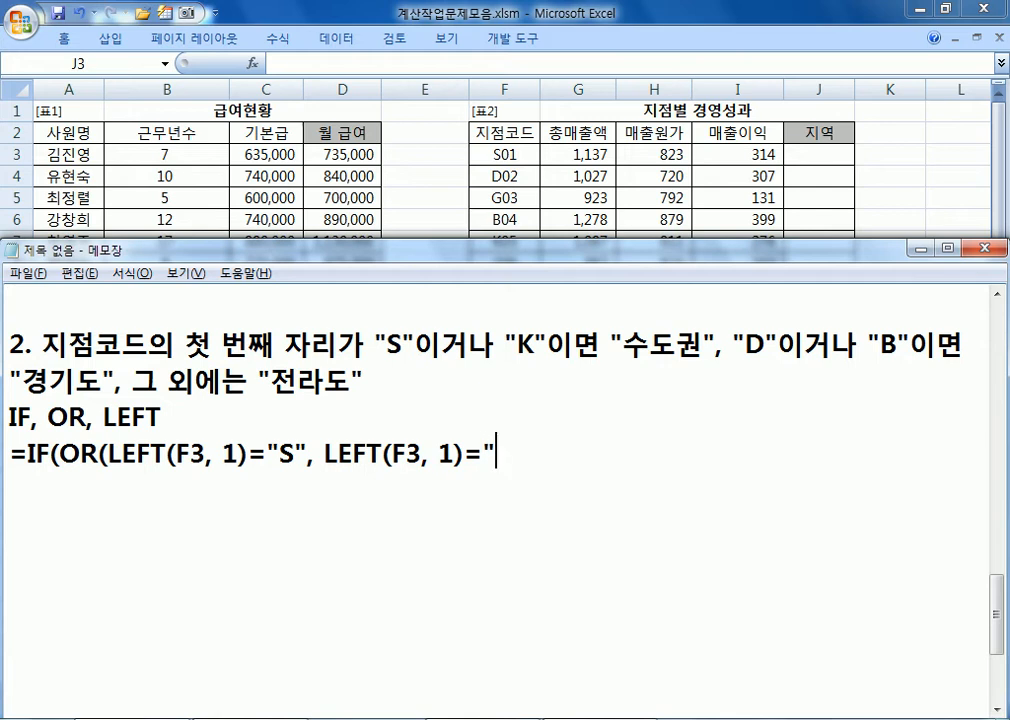
{"action": "type", "text": "K\"), "}
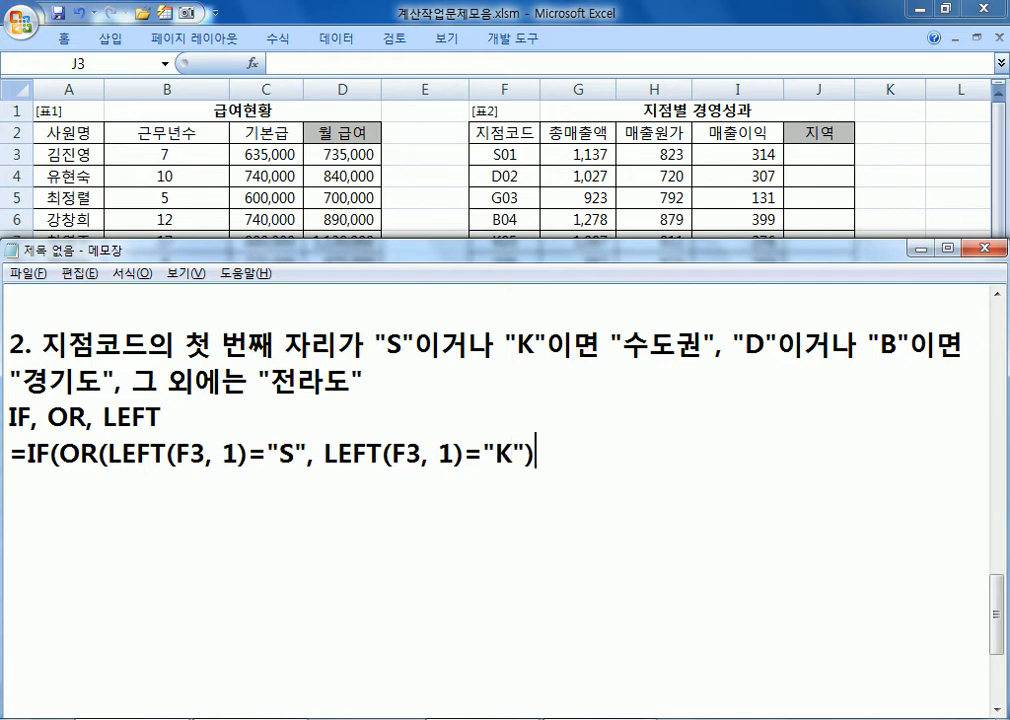
- Add "수도권" as the true value, followed by OR(LEFT(F3, 1)="D", LEFT(F3, 1)="B", "경기도",
{"action": "type", "text": "\"수도권"}
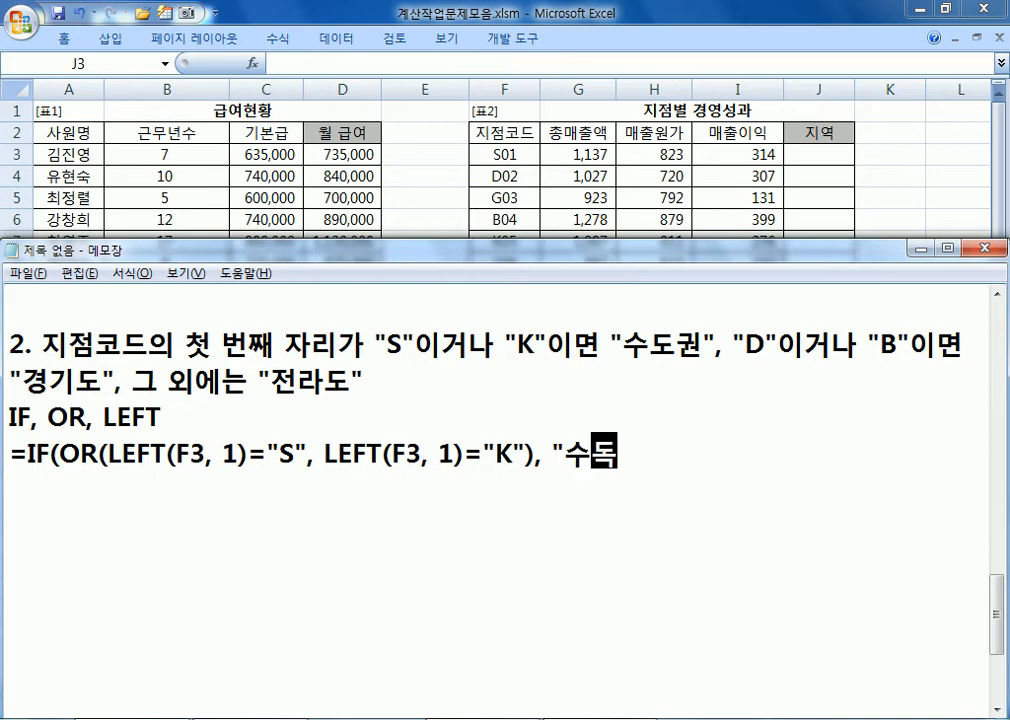
{"action": "type", "text": "\", "}
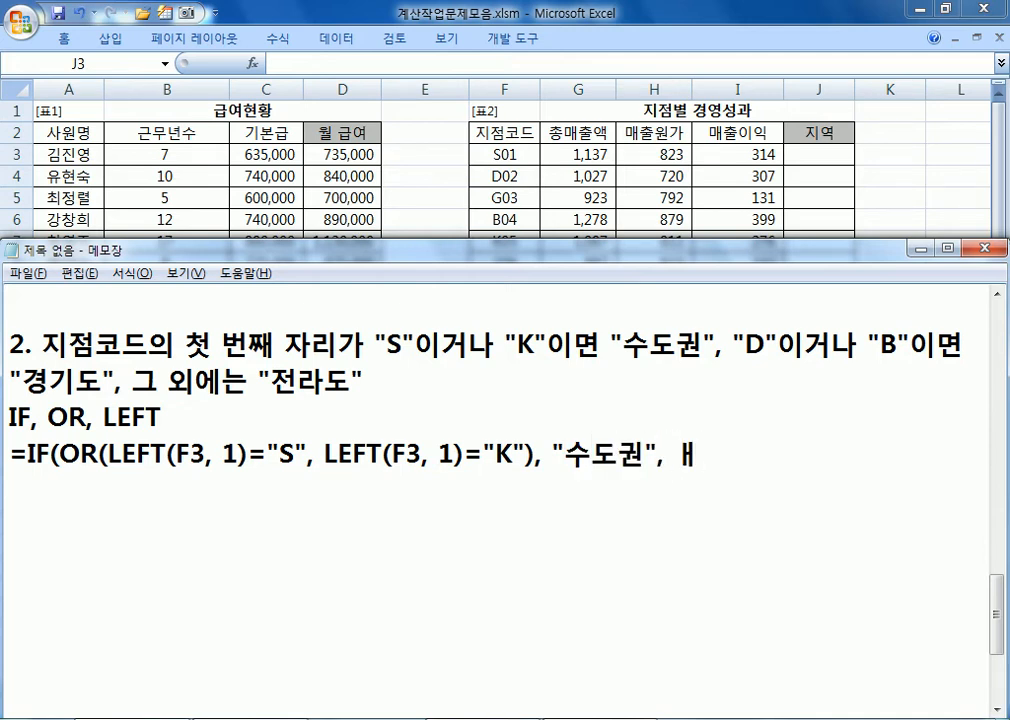
{"action": "type", "text": "OR()"}
{"action": "key", "text": "BackSpace"}
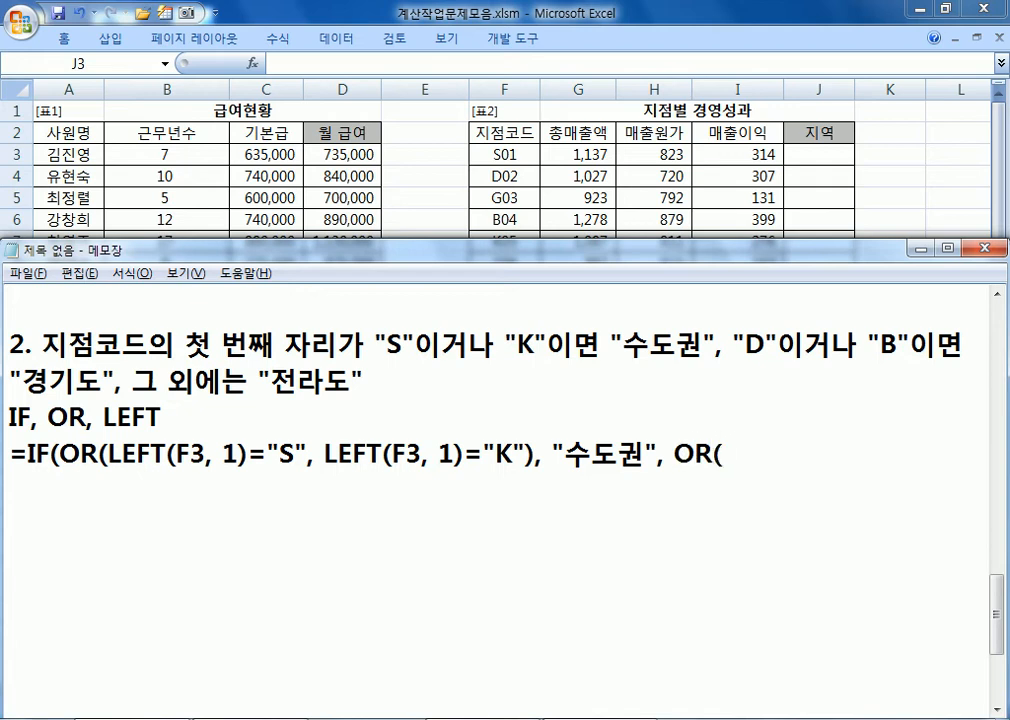
{"action": "type", "text": "LEFT(F3, 1)="}
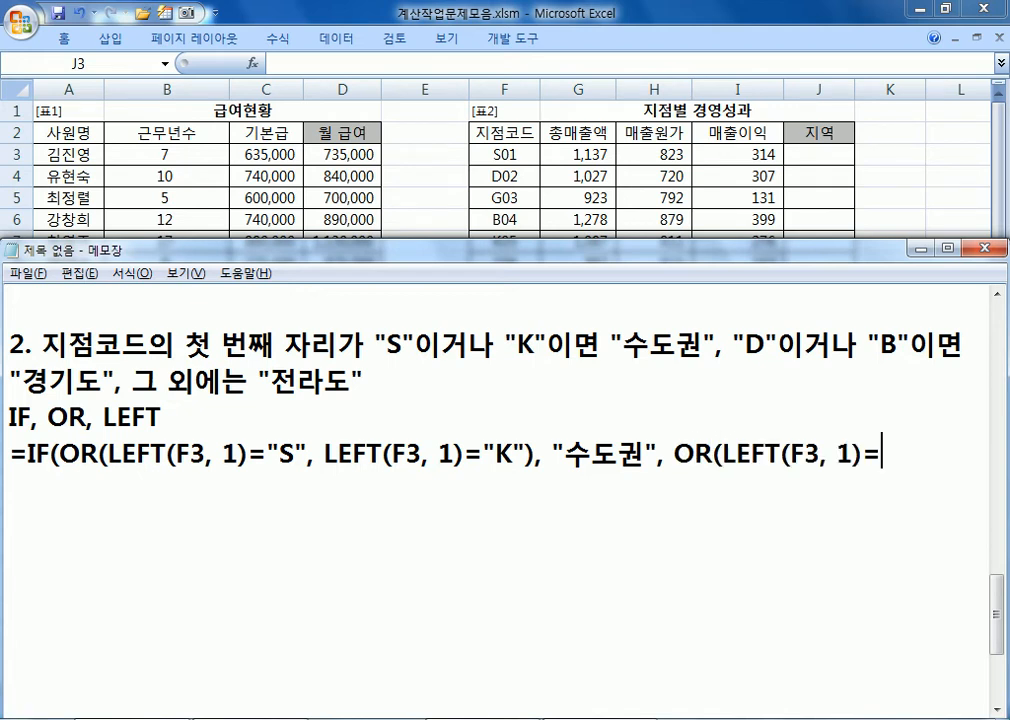
{"action": "type", "text": "\"D\", LEFT(F3, 1)=\""}
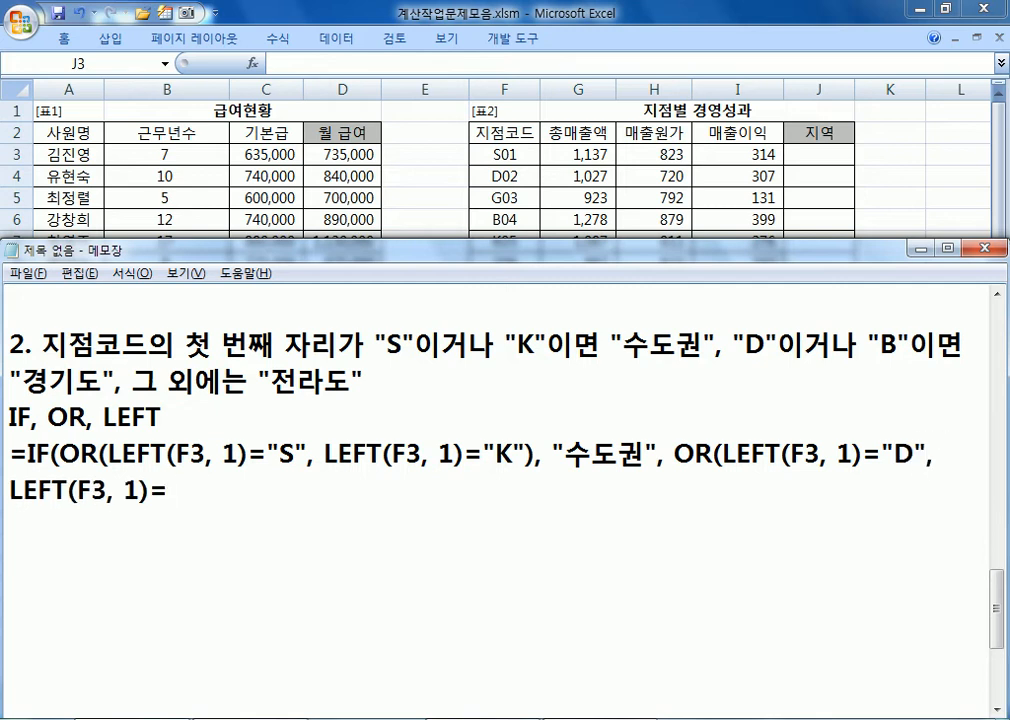
{"action": "type", "text": "B\", \"경기도\","}
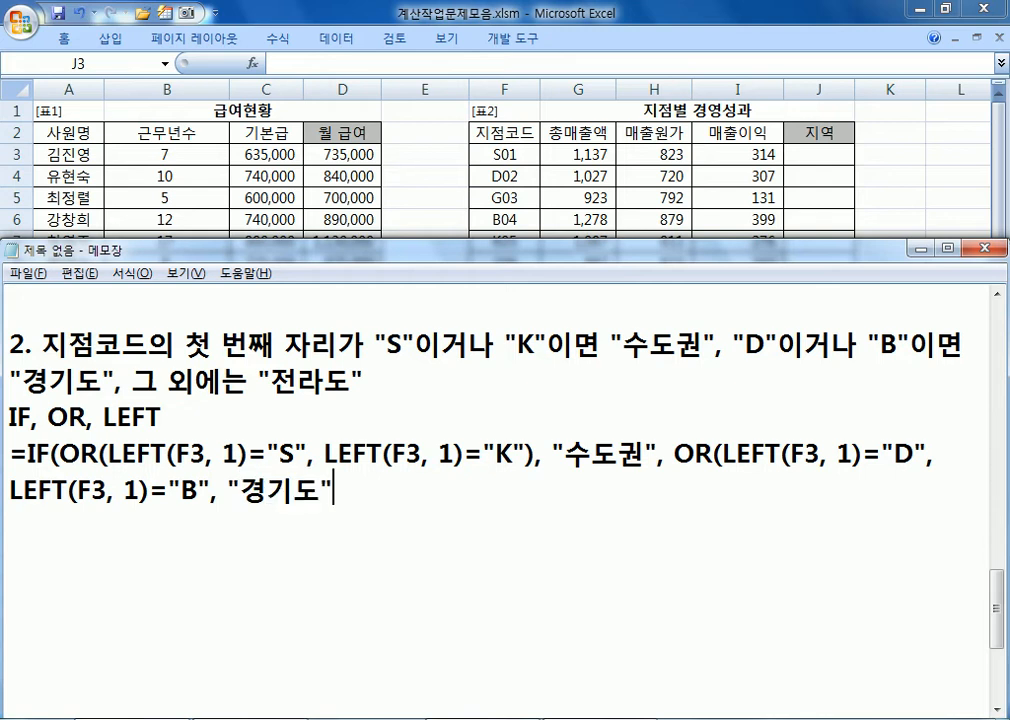
- Insert the missing nested IF( before the second OR in the formula and return to the formula's end
{"action": "left_click", "coordinate": [664, 458]}
{"action": "key", "text": "Right"}
{"action": "type", "text": "IF("}
{"action": "key", "text": "ctrl+End"}
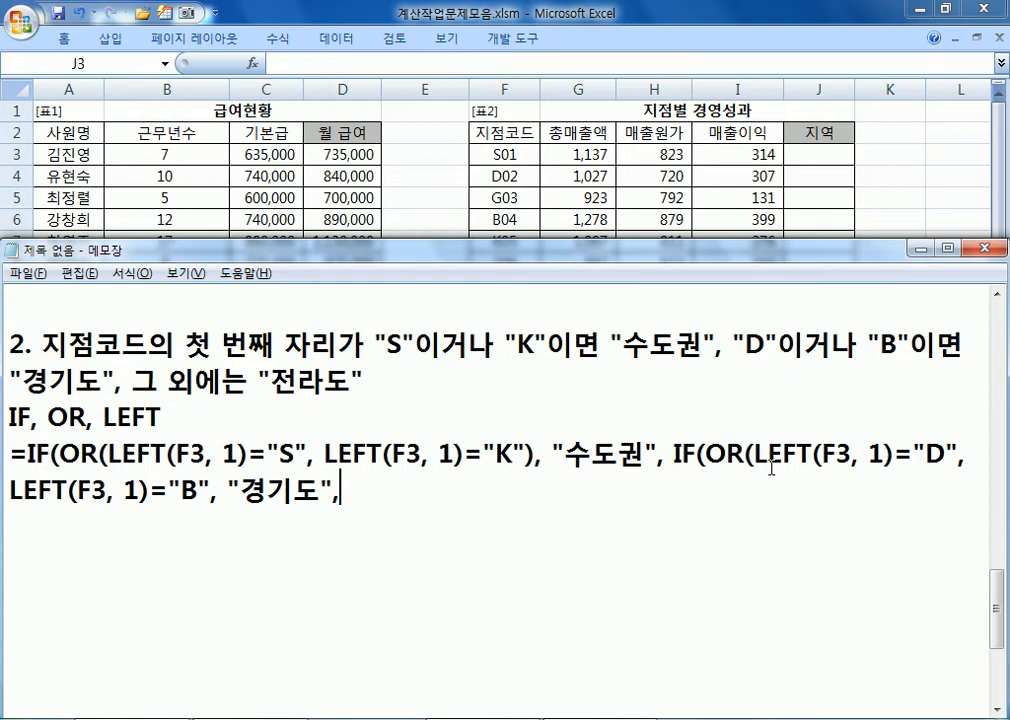
- Finish the nested IF with "전라도" as the otherwise value and two closing parentheses
{"action": "type", "text": "\""}
{"action": "type", "text": "\"WJS"}
{"action": "key", "text": "BackSpace"}
{"action": "key", "text": "BackSpace"}
{"action": "key", "text": "BackSpace"}
{"action": "type", "text": "저ㄴ라도\"))"}
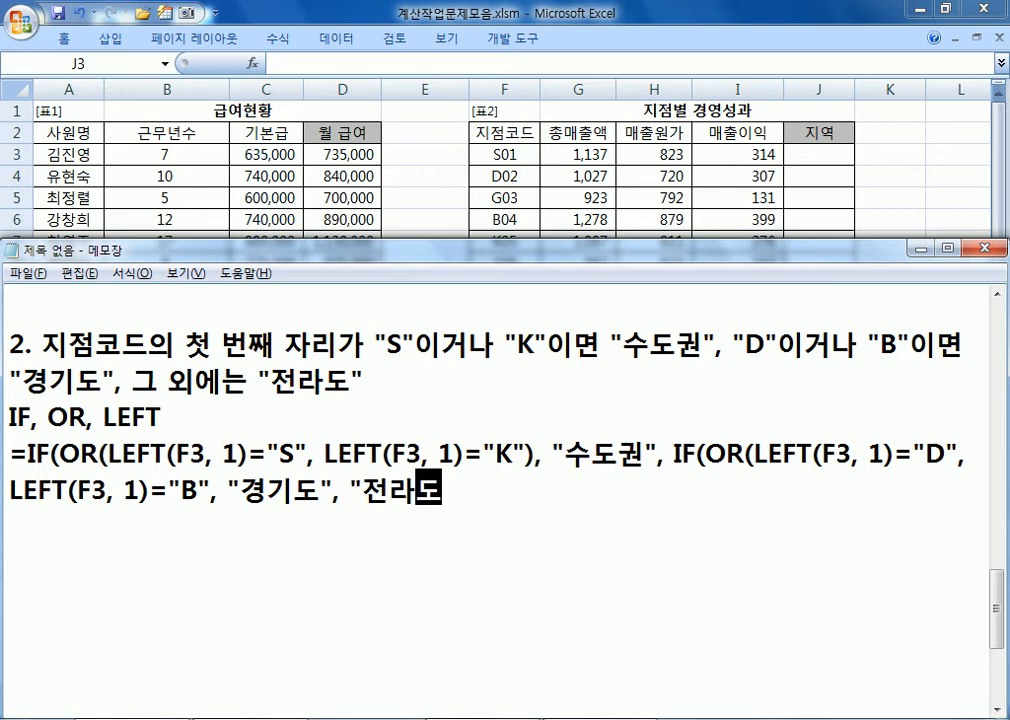
- Copy the whole IF formula from the notes into cell J3 under 지역 in Excel and try to enter it
{"action": "key", "text": "Return"}
{"action": "key", "text": "Up"}
{"action": "key", "text": "Up"}
{"action": "key", "text": "shift+Down"}
{"action": "key", "text": "shift+End"}
{"action": "key", "text": "ctrl+c"}
{"action": "key", "text": "alt+Tab"}
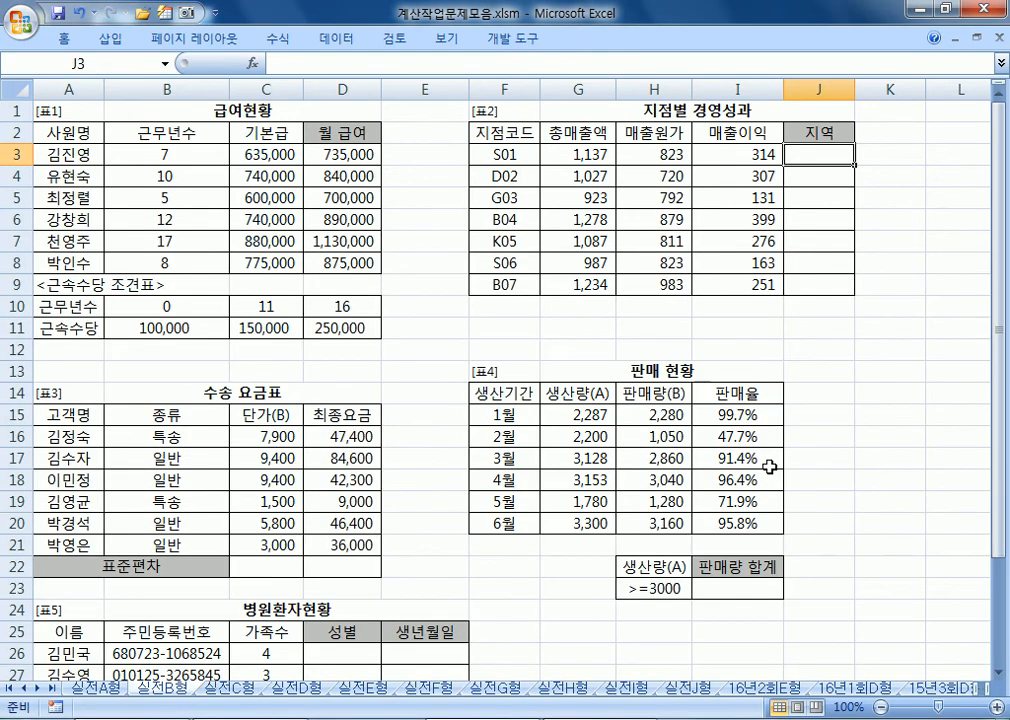
{"action": "key", "text": "F2"}
{"action": "key", "text": "ctrl+v"}
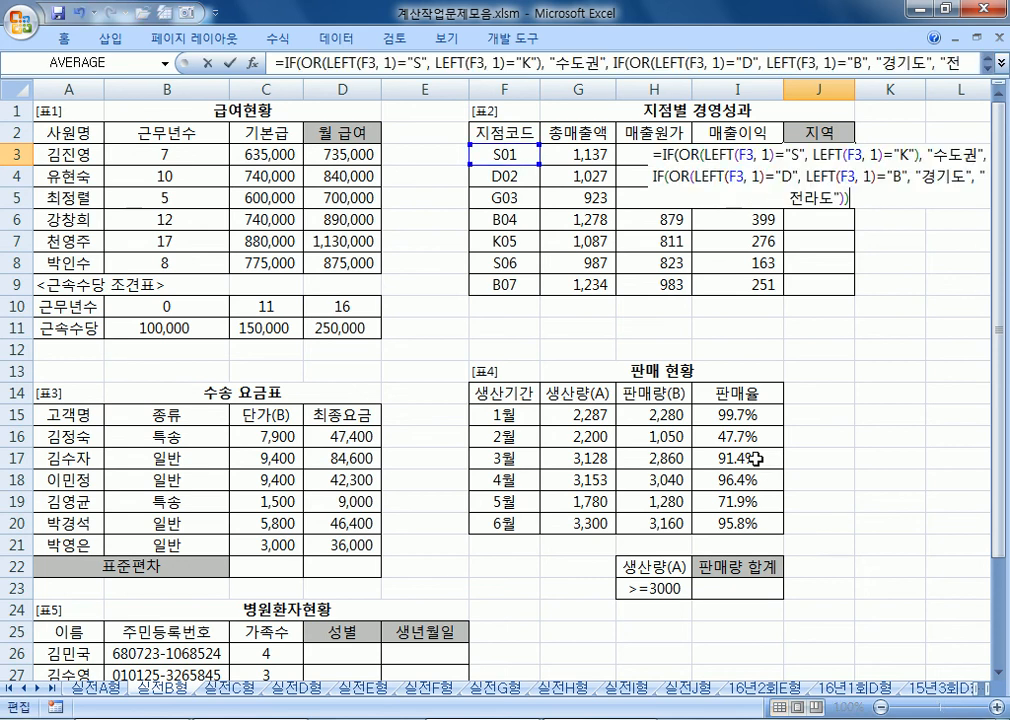
{"action": "key", "text": "Return"}
{"action": "key", "text": "Return"}
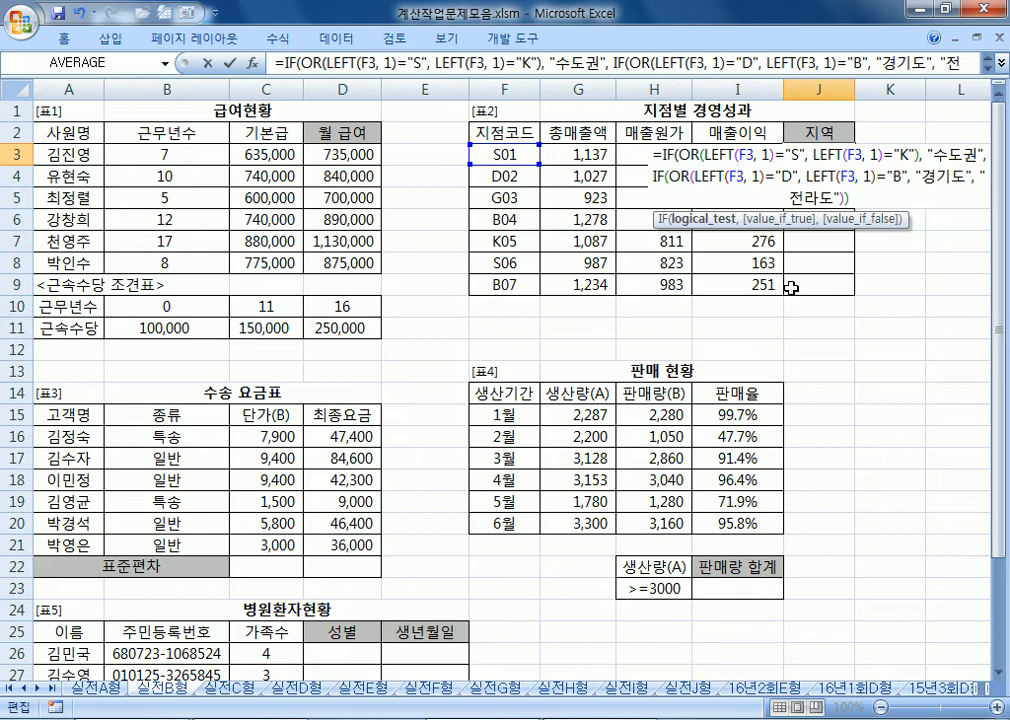
- Discard the unfinished formula in J3, switch to Notepad, and add the missing closing parenthesis after "B" in the inner OR
{"action": "key", "text": "Escape"}
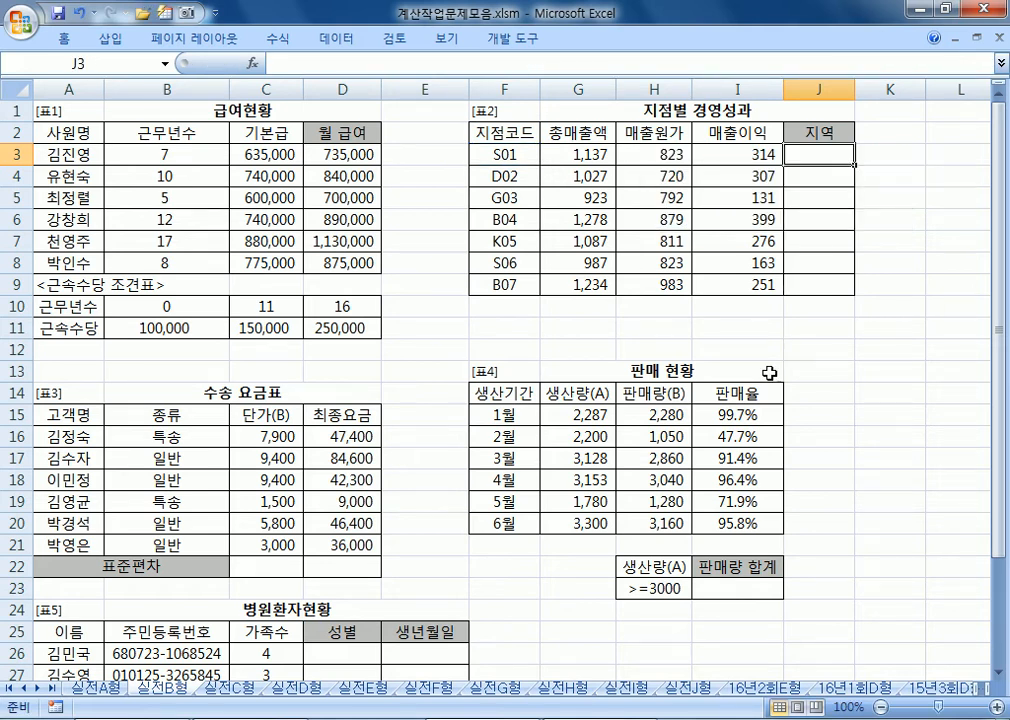
{"action": "key", "text": "alt+Tab"}
{"action": "left_click", "coordinate": [509, 484]}
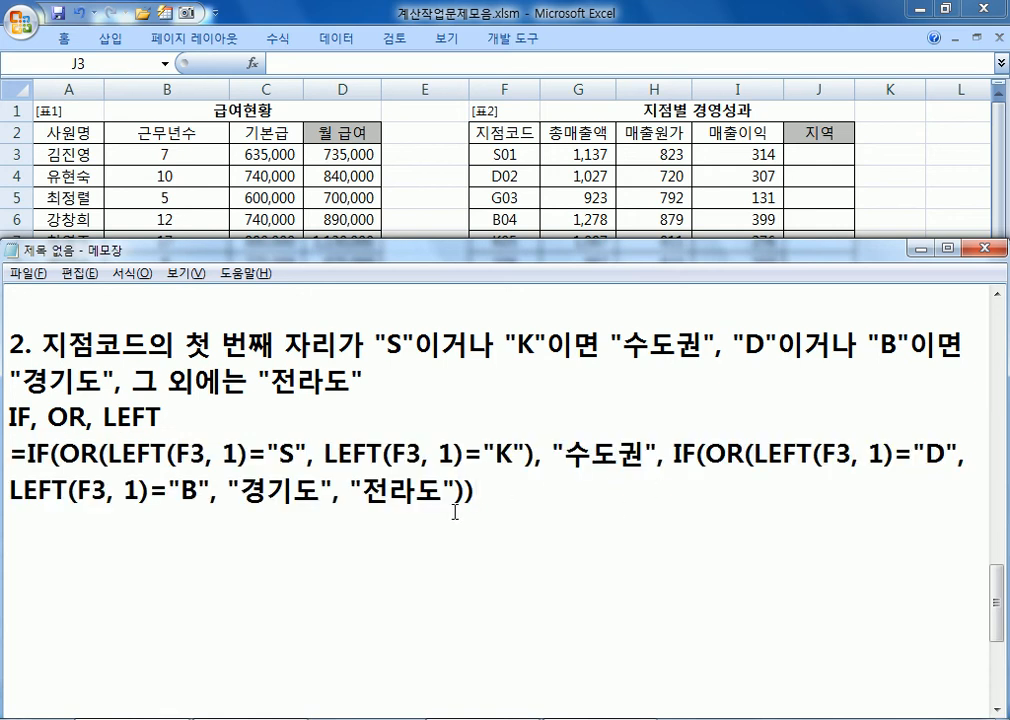
{"action": "left_click", "coordinate": [211, 490]}
{"action": "type", "text": ")"}
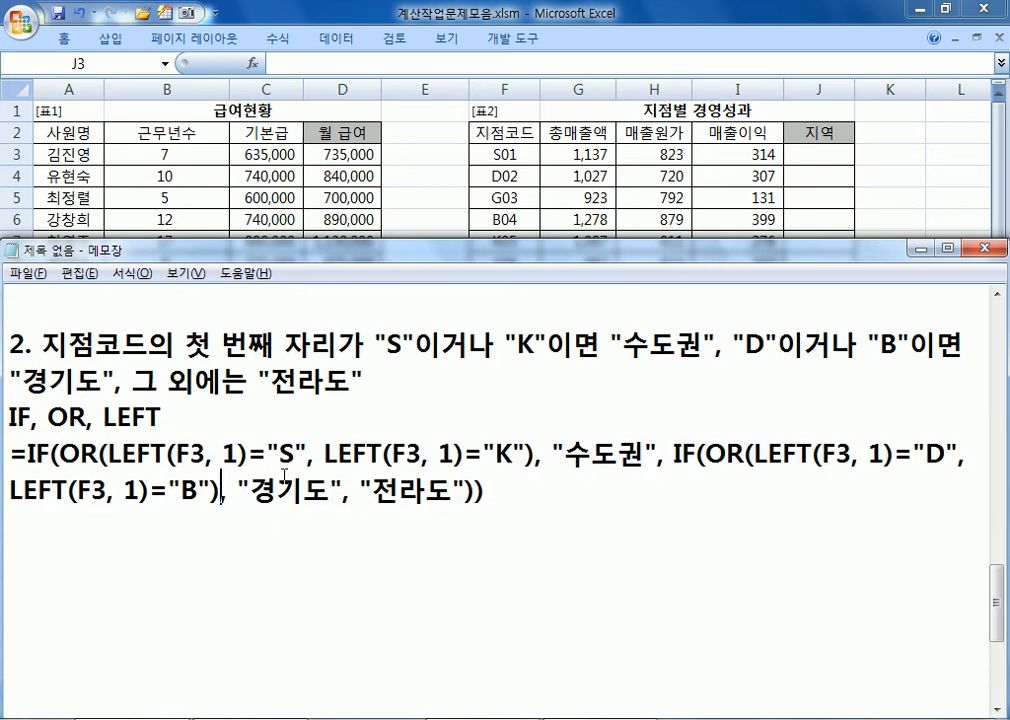
- Copy the corrected IF/OR/LEFT formula from Notepad into J3 in Excel and fill it down the 지역 column to J9
{"action": "left_click_drag", "start_coordinate": [10, 455], "coordinate": [485, 490]}
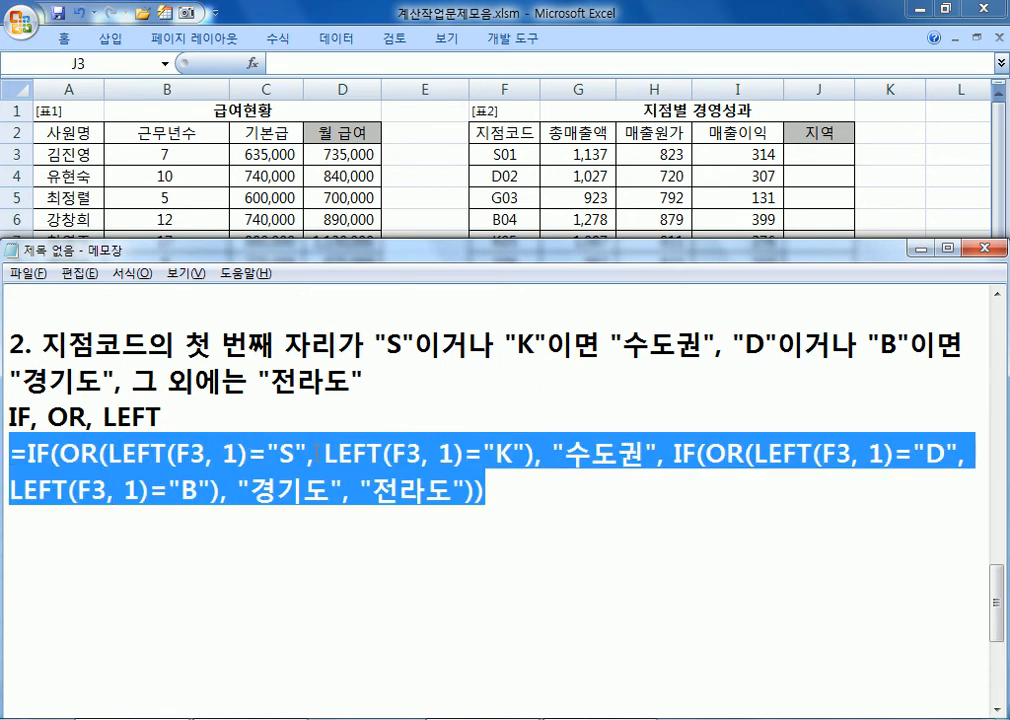
{"action": "key", "text": "ctrl+c"}
{"action": "key", "text": "alt+Tab"}
{"action": "key", "text": "ctrl+v"}
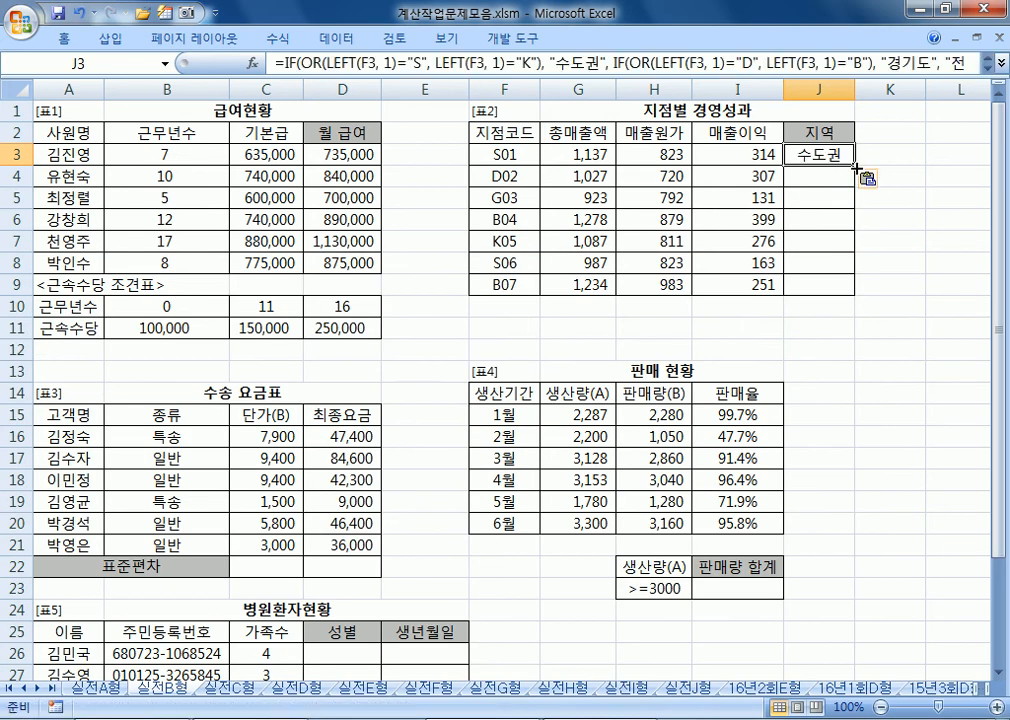
{"action": "double_click", "coordinate": [855, 165]}
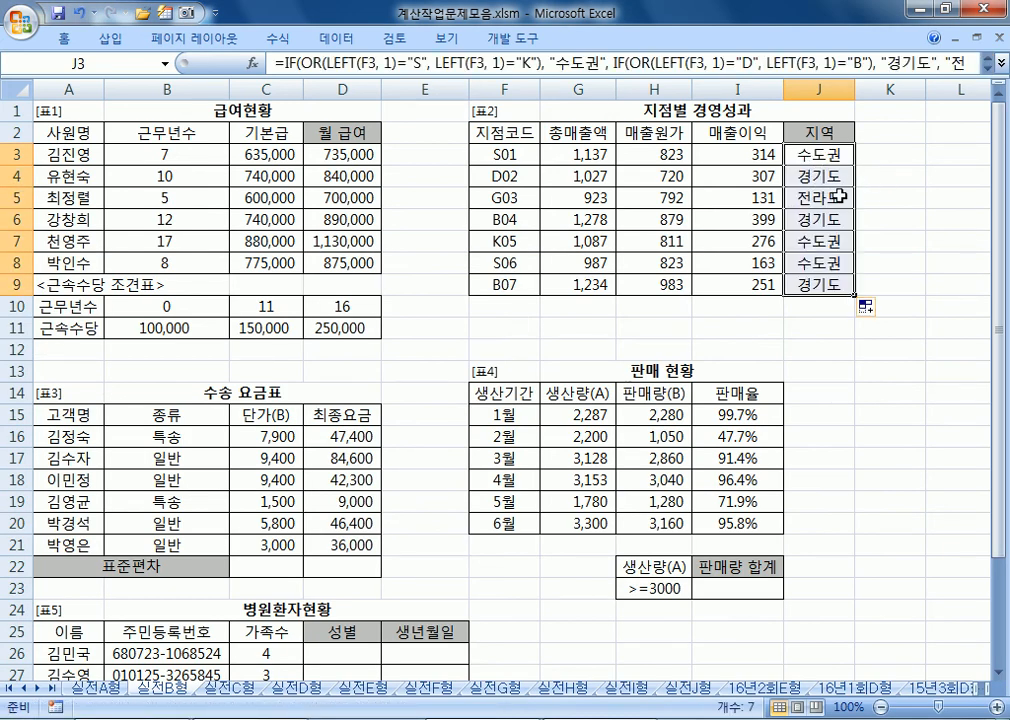
{"action": "left_click", "coordinate": [800, 314]}
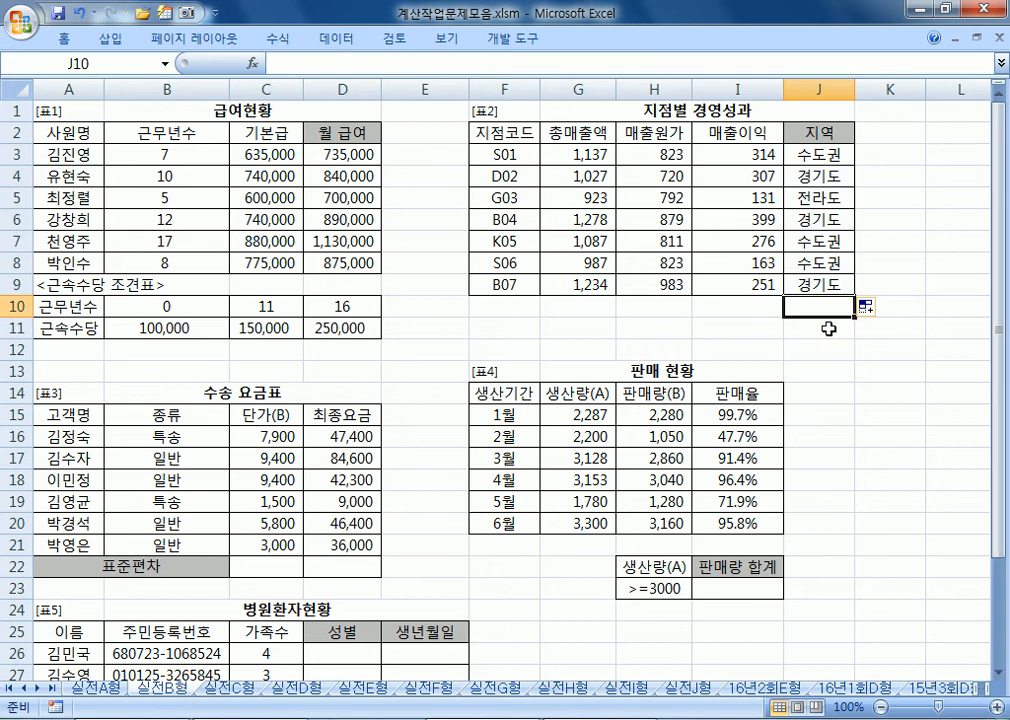
- Switch to Notepad and examine the first OR condition, OR(LEFT(F3, 1)="S", LEFT(F3, 1)="K"), inside the noted formula
{"action": "key", "text": "alt+Tab"}
{"action": "left_click", "coordinate": [451, 542]}
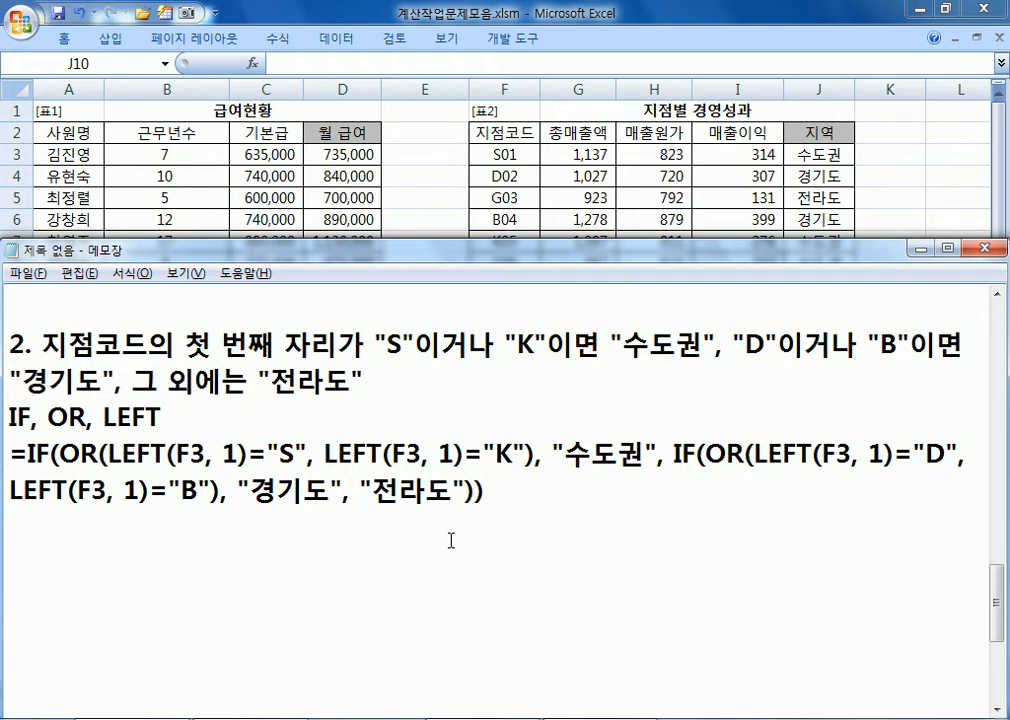
{"action": "left_click_drag", "start_coordinate": [59, 455], "coordinate": [100, 460]}
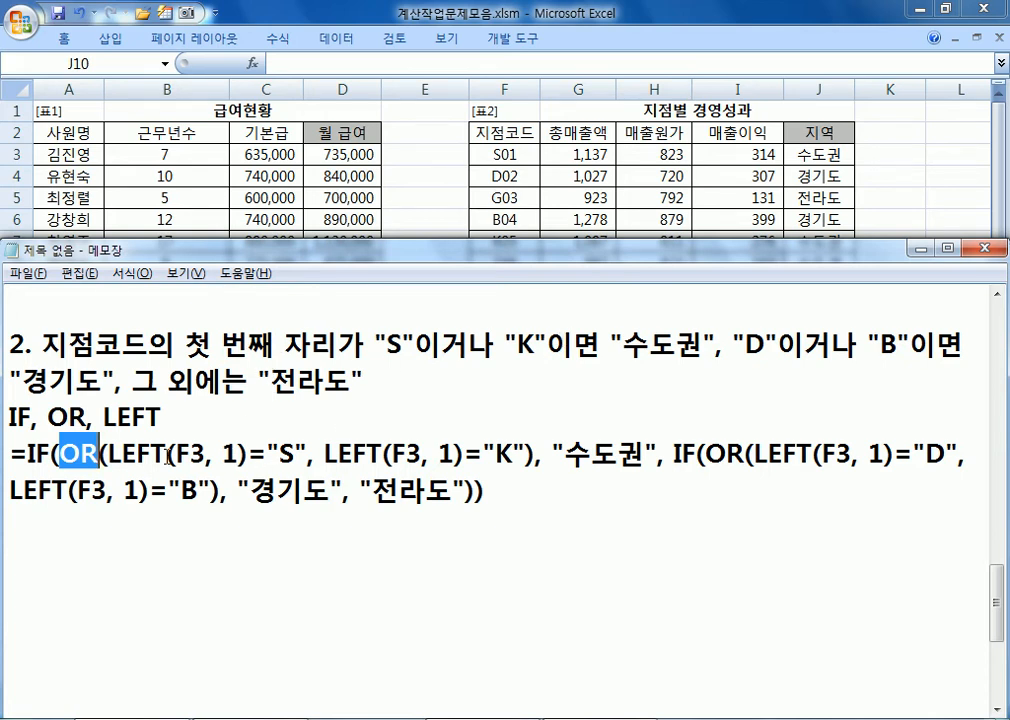
{"action": "left_click", "coordinate": [108, 446]}
{"action": "left_click_drag", "start_coordinate": [108, 446], "coordinate": [60, 456]}
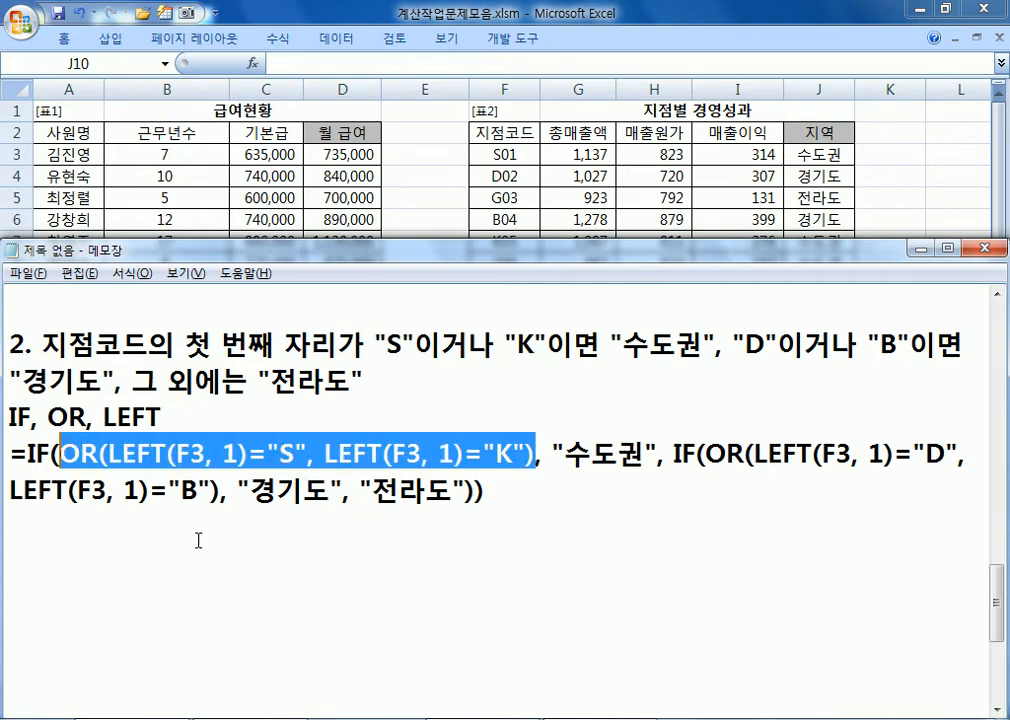
{"action": "left_click", "coordinate": [536, 551]}
{"action": "scroll", "coordinate": [540, 546], "scroll_direction": "down", "scroll_amount": 1}
{"action": "scroll", "coordinate": [540, 546], "scroll_direction": "up", "scroll_amount": 1}
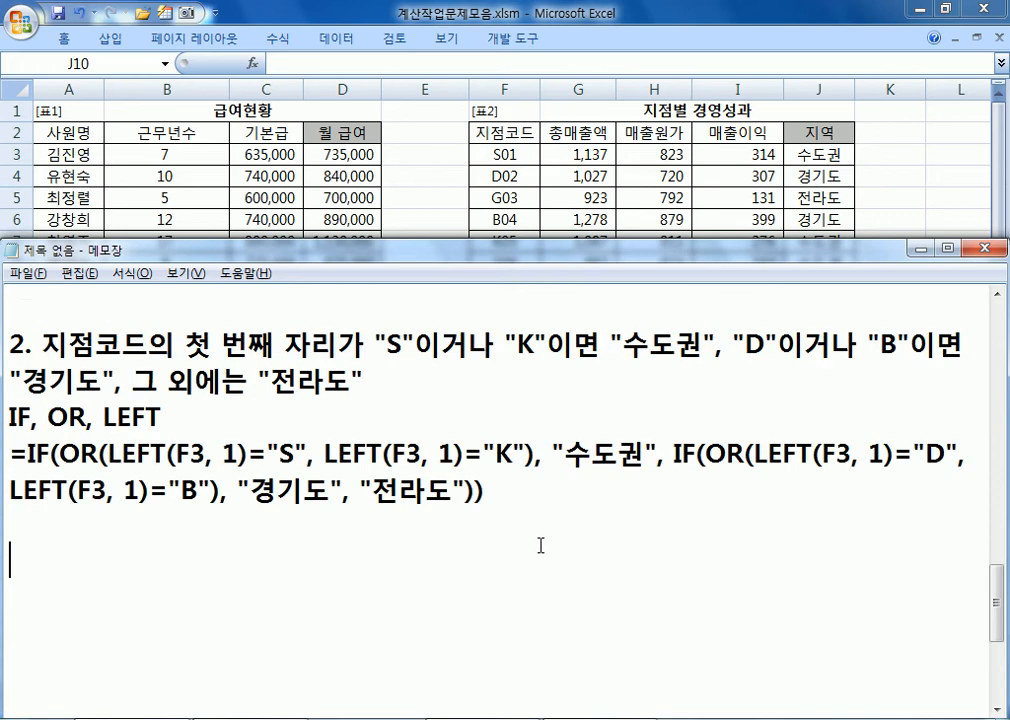
- Below the formula, note the syntax "=IF(조건, 참, 거짓)" followed by the line "조건이 AND, OR 로 처리"
{"action": "left_click", "coordinate": [995, 710]}
{"action": "type", "text": "=IF(조건, "}
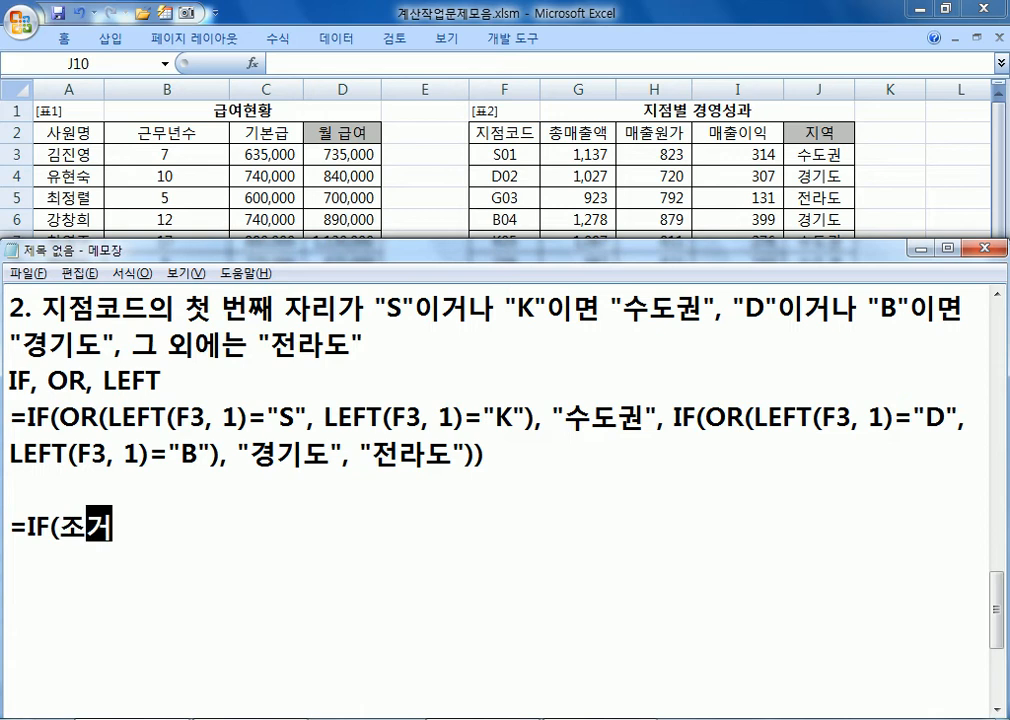
{"action": "type", "text": "참, "}
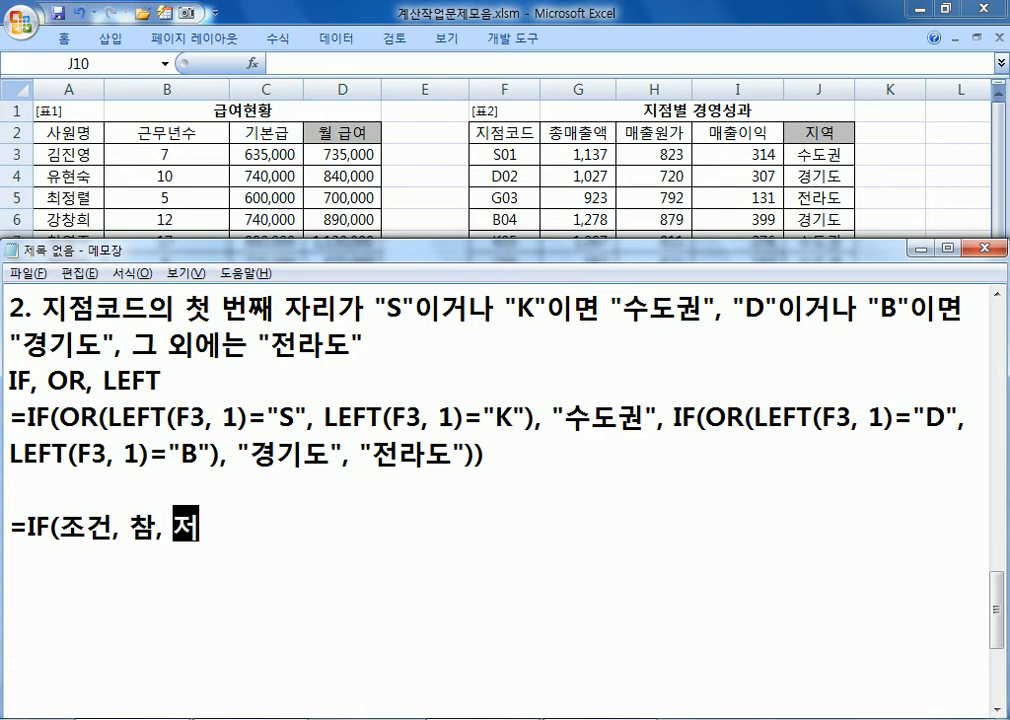
{"action": "type", "text": "거짓)"}
{"action": "key", "text": "Return"}
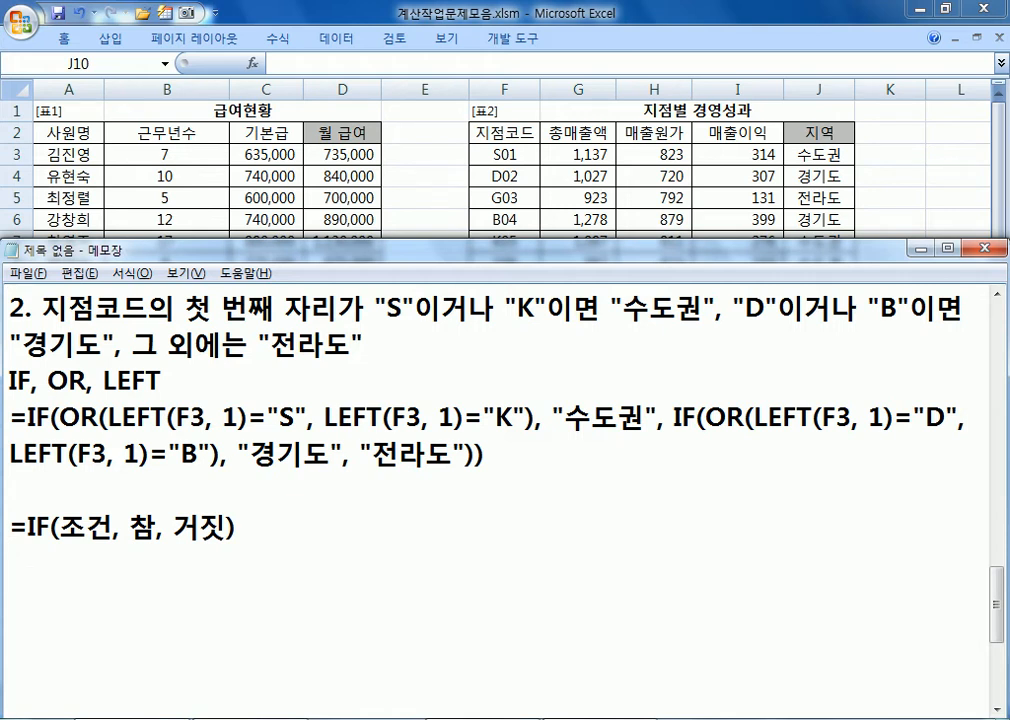
{"action": "type", "text": "조건이 AND, OR"}
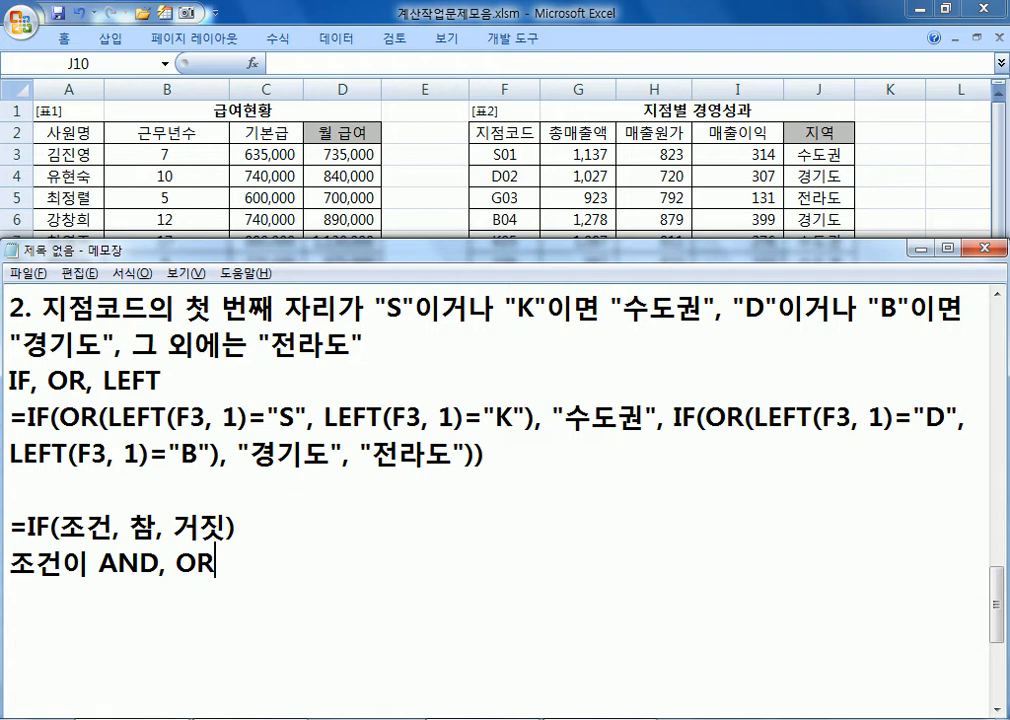
{"action": "type", "text": " 로 처리"}
{"action": "key", "text": "Return"}
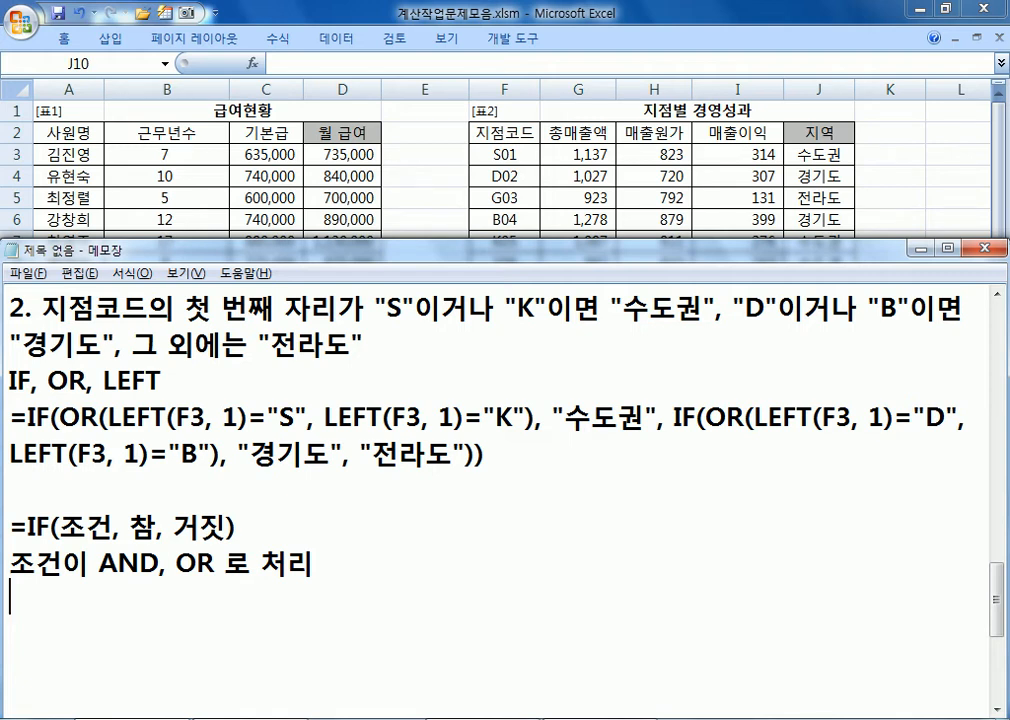
- Leave a blank line in the notes and begin a new item numbered "3."
{"action": "key", "text": "Return"}
{"action": "type", "text": "3."}
{"action": "scroll", "coordinate": [700, 582], "scroll_direction": "down", "scroll_amount": 2}
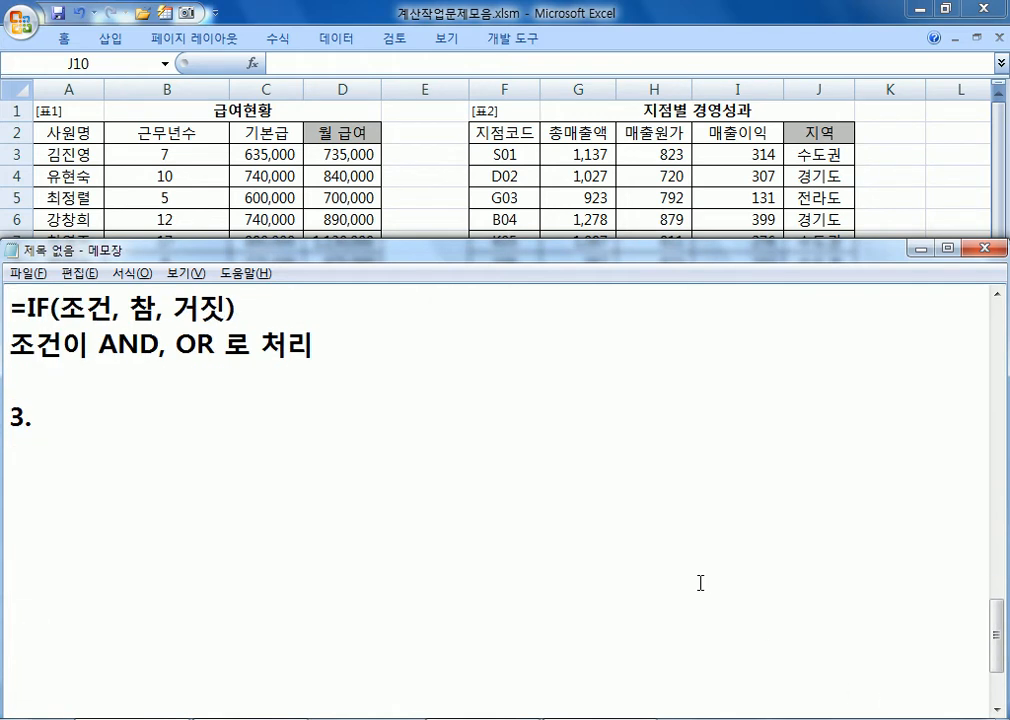
{"action": "scroll", "coordinate": [700, 582], "scroll_direction": "down", "scroll_amount": 1}
- Switch to Excel and examine the 수송 요금표 table with its 표준편차 row for problem 3
{"action": "key", "text": "alt+Tab"}
{"action": "key", "text": "Home"}
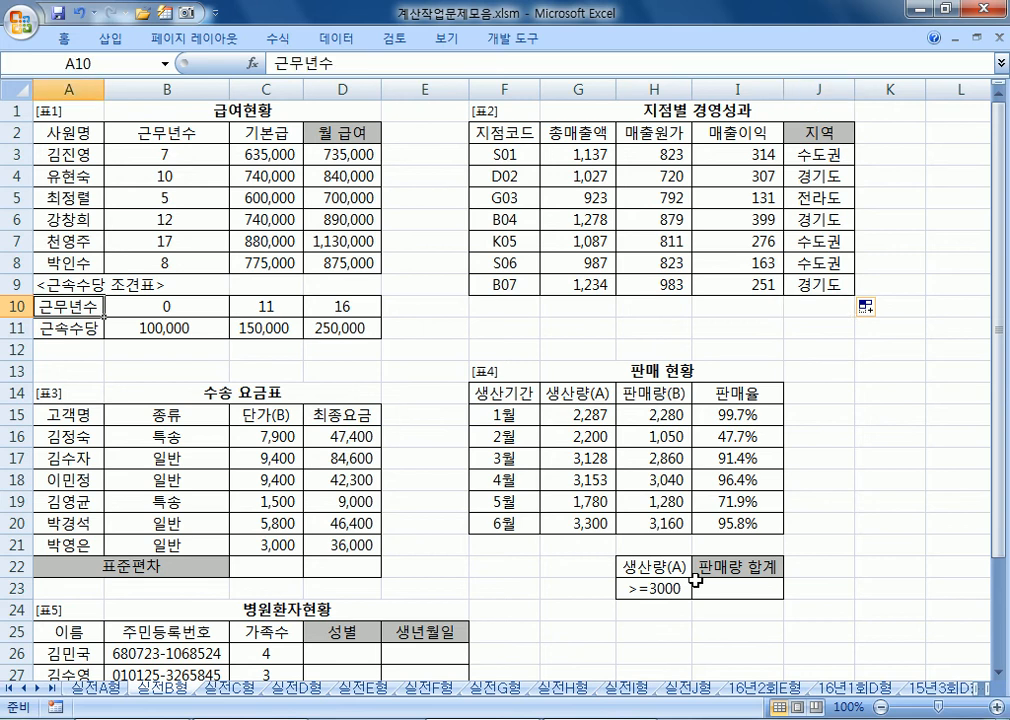
{"action": "scroll", "coordinate": [697, 577], "scroll_direction": "down", "scroll_amount": 4}
{"action": "scroll", "coordinate": [700, 577], "scroll_direction": "down", "scroll_amount": 1}
{"action": "scroll", "coordinate": [700, 577], "scroll_direction": "up", "scroll_amount": 1}
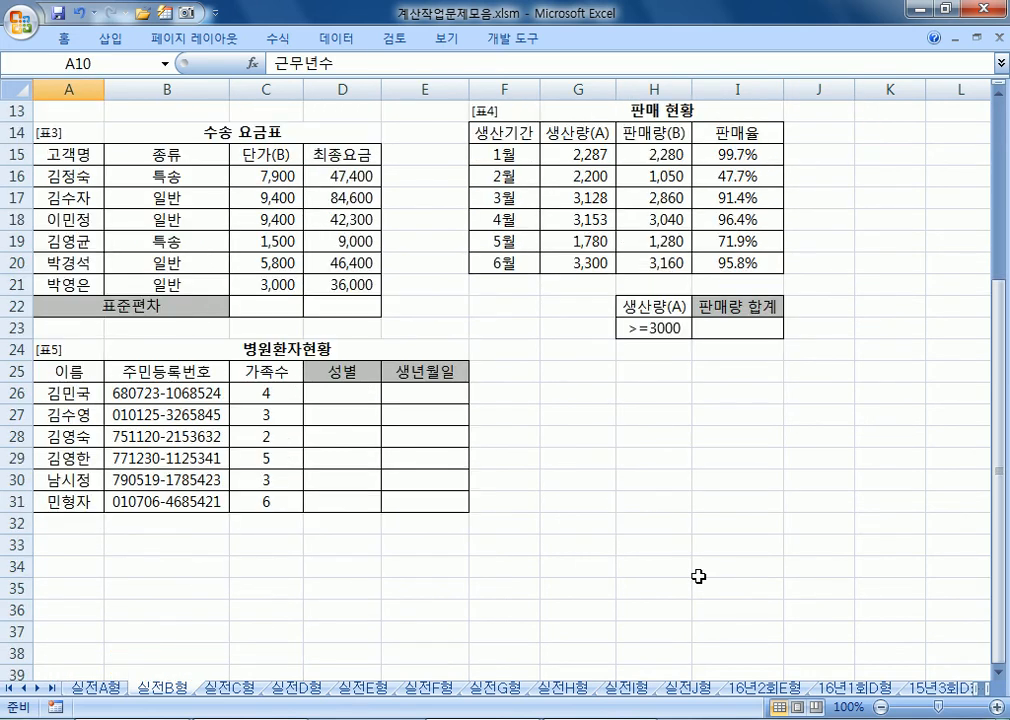
{"action": "left_click", "coordinate": [998, 673]}
{"action": "key", "text": "alt+Tab"}
{"action": "key", "text": "alt+Tab"}
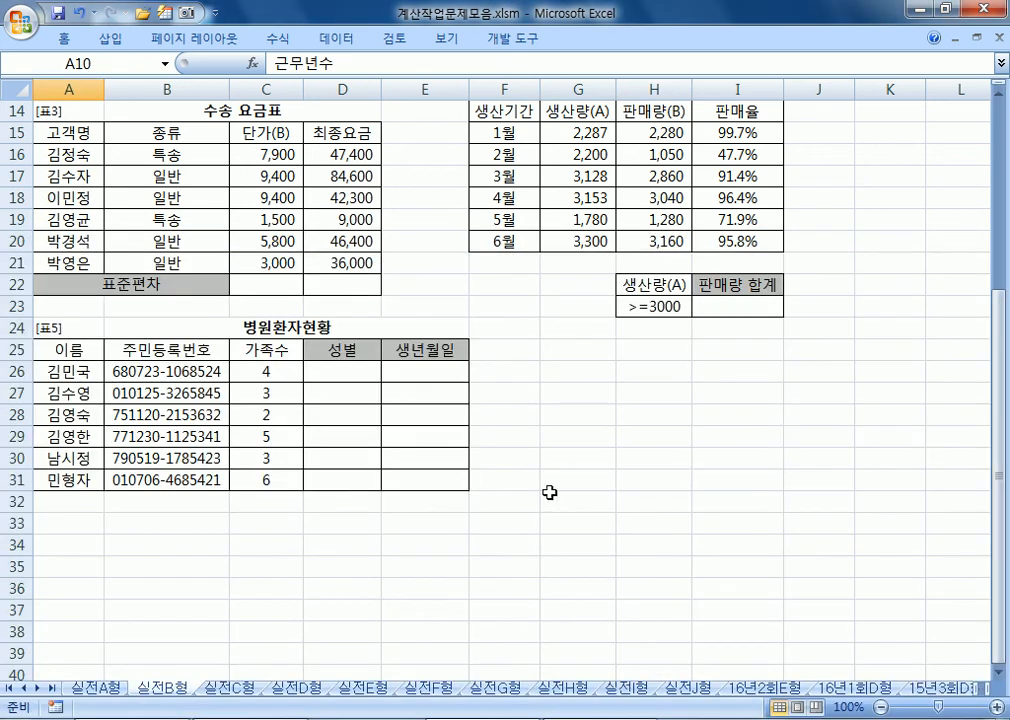
{"action": "key", "text": "alt+Tab"}
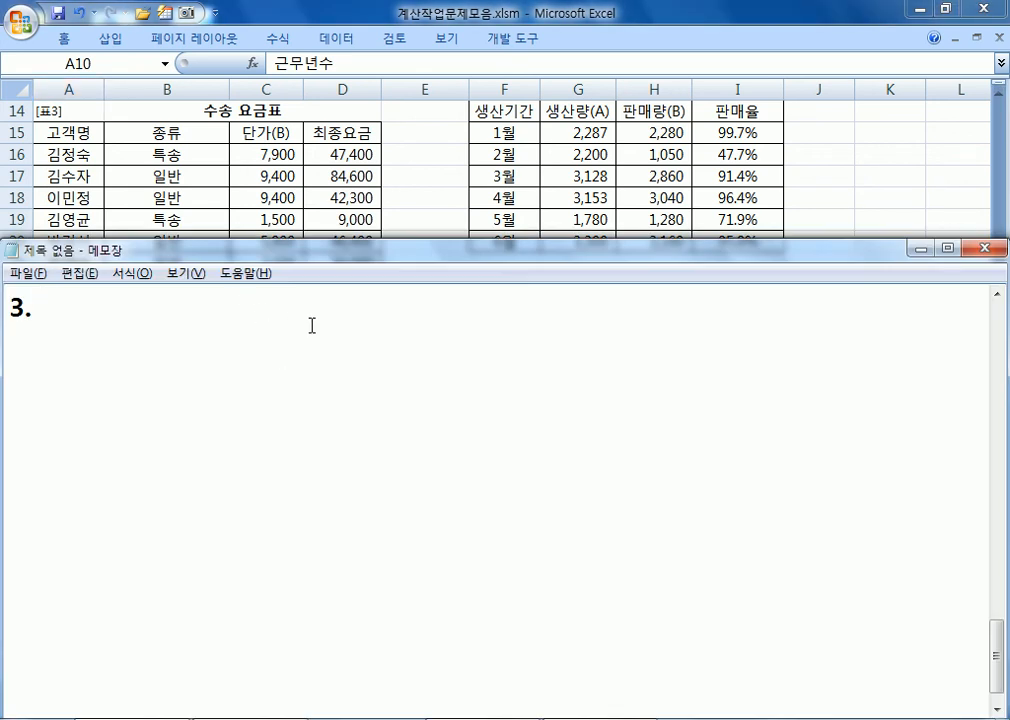
{"action": "key", "text": "alt+Tab"}
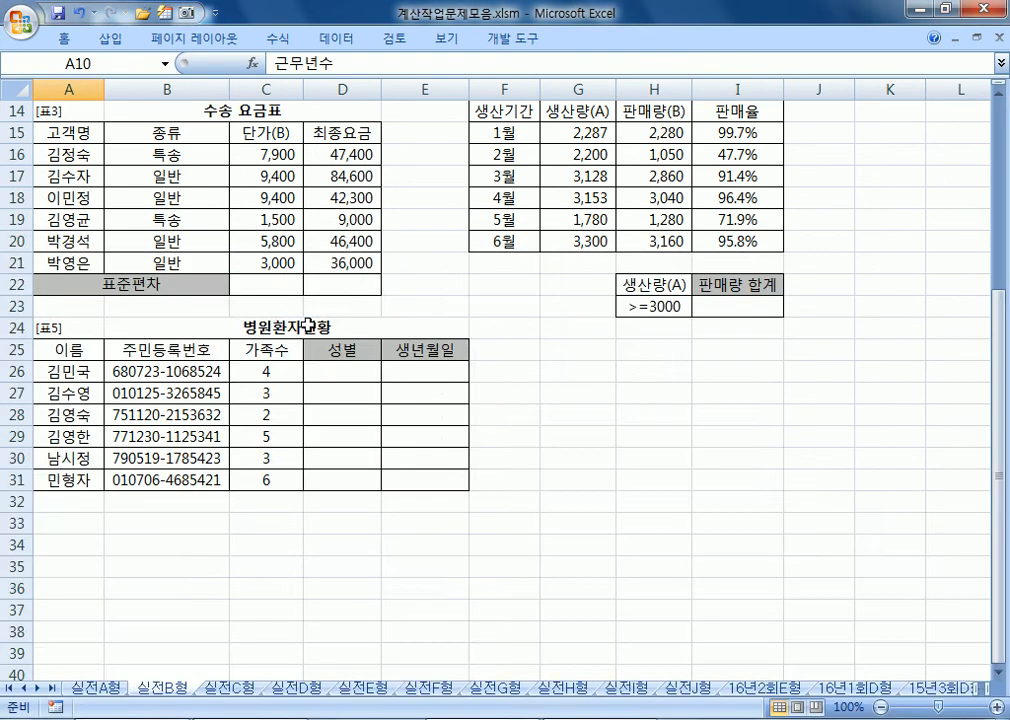
- In Notepad, write the first part of problem 3 as "단가와 최종요금의 표준편차를 계산"
{"action": "key", "text": "alt+Tab"}
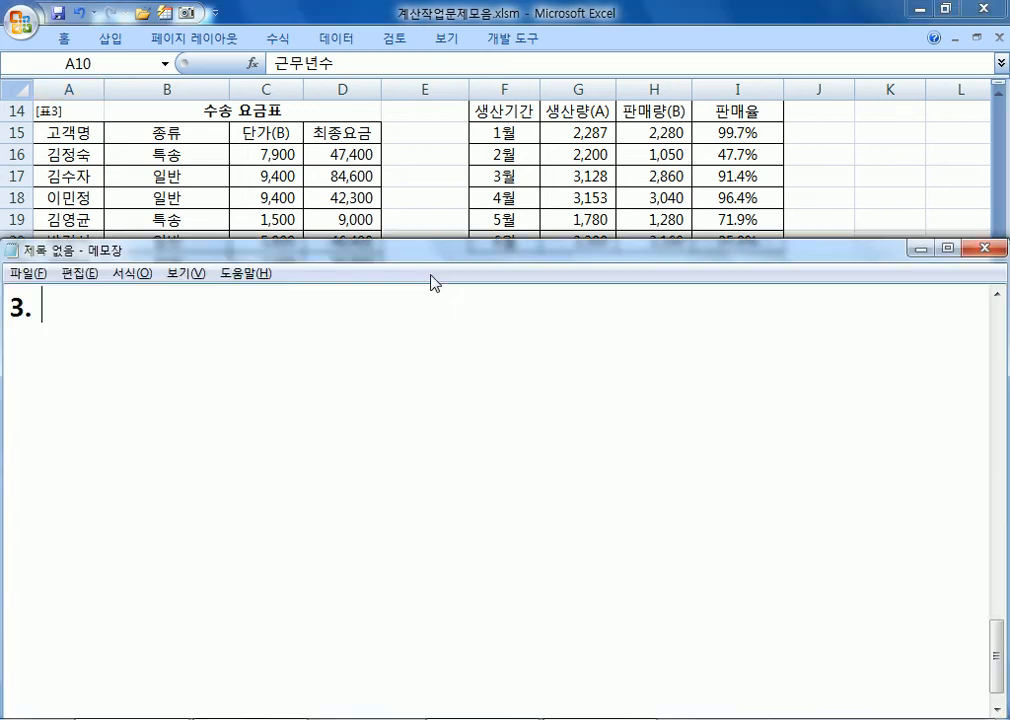
{"action": "type", "text": "EKS"}
{"action": "key", "text": "BackSpace"}
{"action": "key", "text": "BackSpace"}
{"action": "type", "text": "K"}
{"action": "key", "text": "BackSpace"}
{"action": "key", "text": "BackSpace"}
{"action": "key", "text": "Hangul"}
{"action": "type", "text": "단가"}
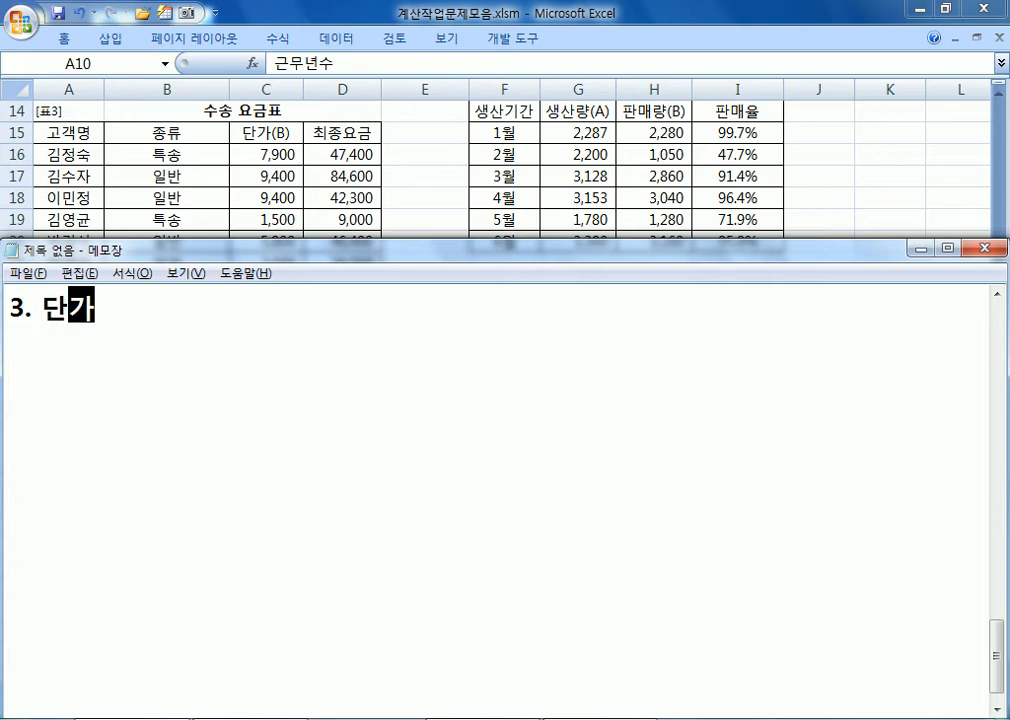
{"action": "type", "text": "와 최종요금"}
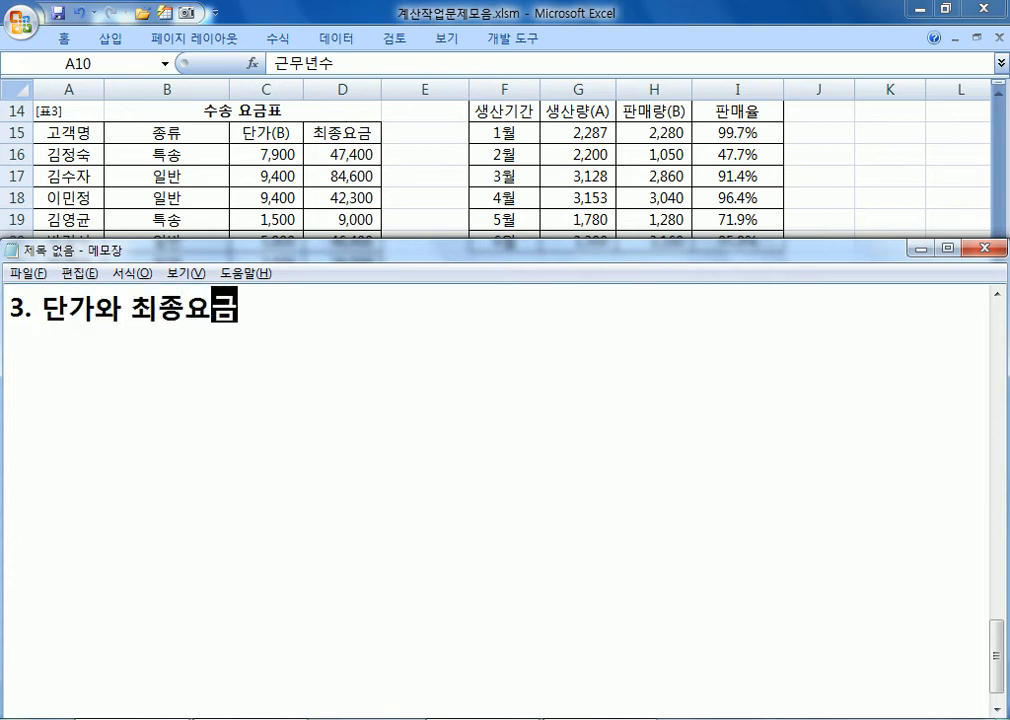
{"action": "type", "text": "의 표준편ㅊ"}
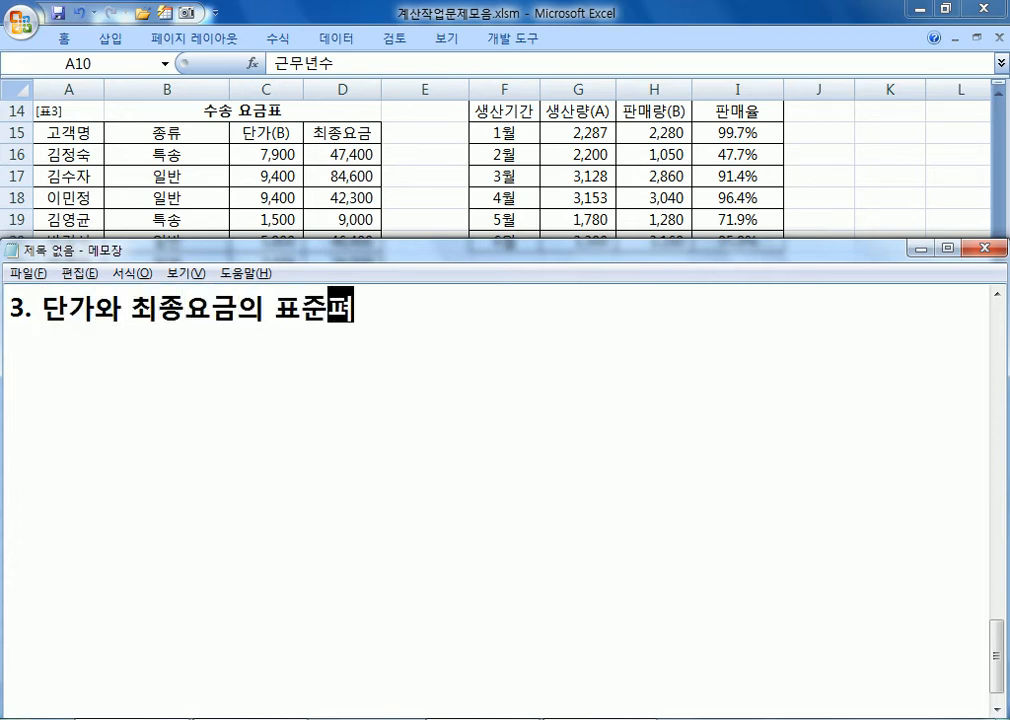
{"action": "type", "text": "ㅏ를 계산"}
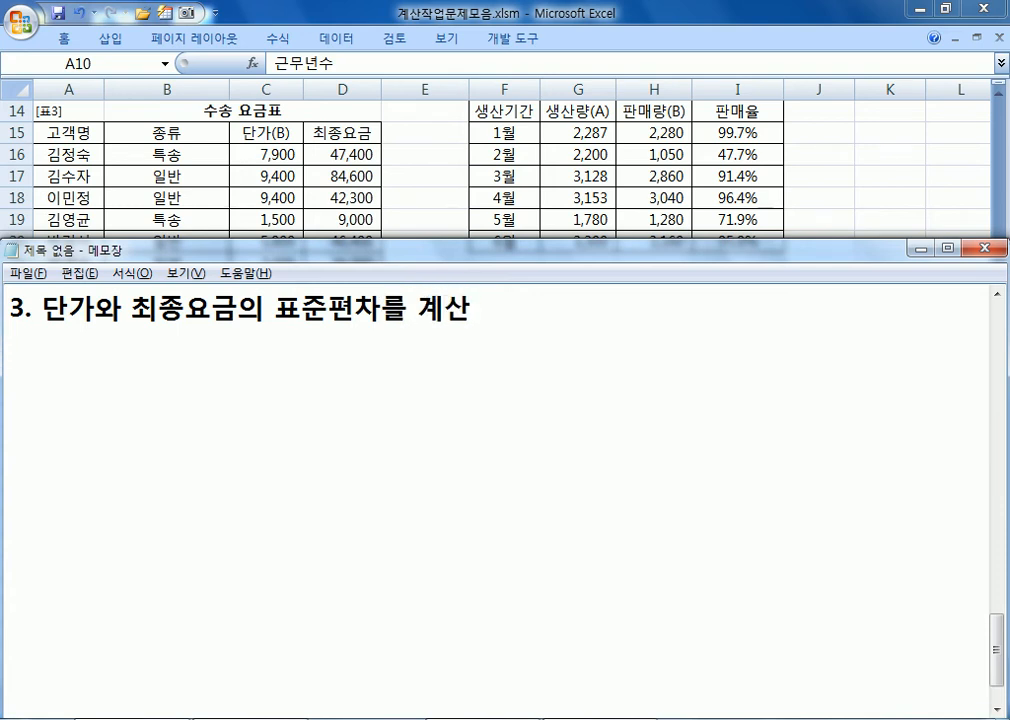
- Complete the problem 3 sentence with ", 반올림해서 백의 자리까지 구하시오."
{"action": "type", "text": ", 비"}
{"action": "key", "text": "BackSpace"}
{"action": "key", "text": "BackSpace"}
{"action": "key", "text": "BackSpace"}
{"action": "key", "text": "BackSpace"}
{"action": "key", "text": "BackSpace"}
{"action": "type", "text": ", 반올림ㅎ"}
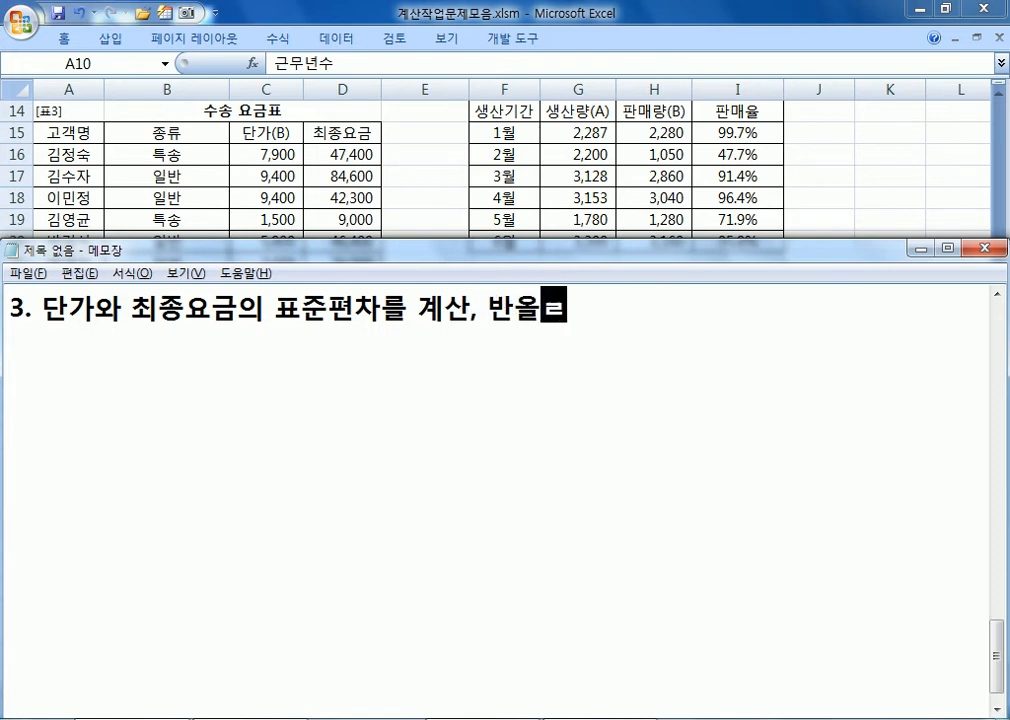
{"action": "type", "text": "ㅐ서 백의 "}
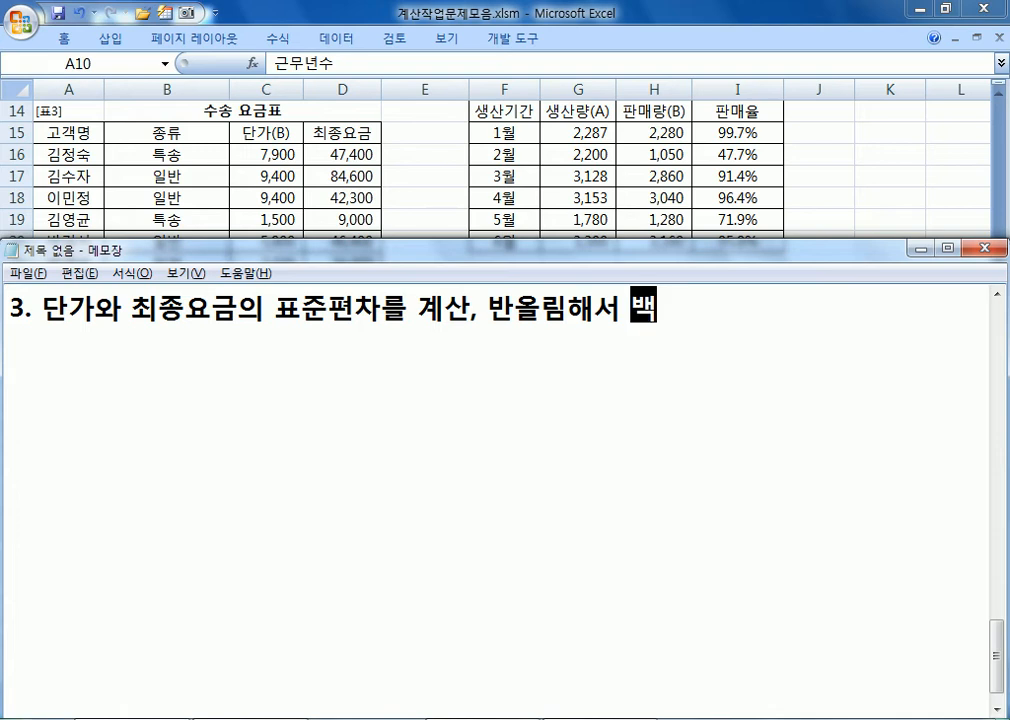
{"action": "type", "text": "자리까지 "}
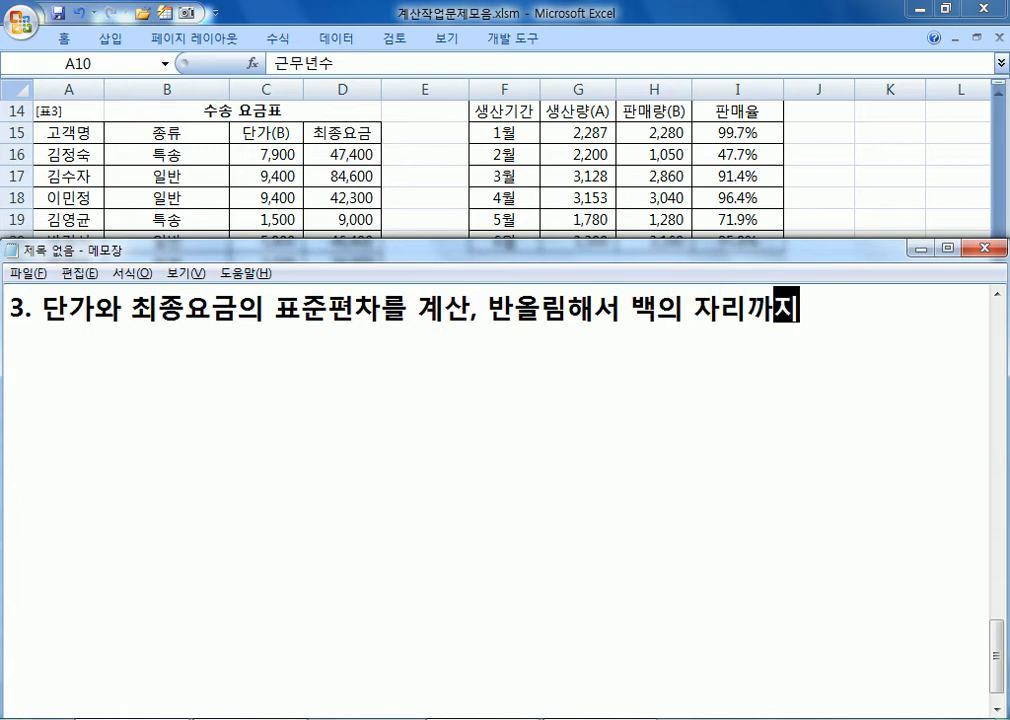
{"action": "type", "text": "구하시오."}
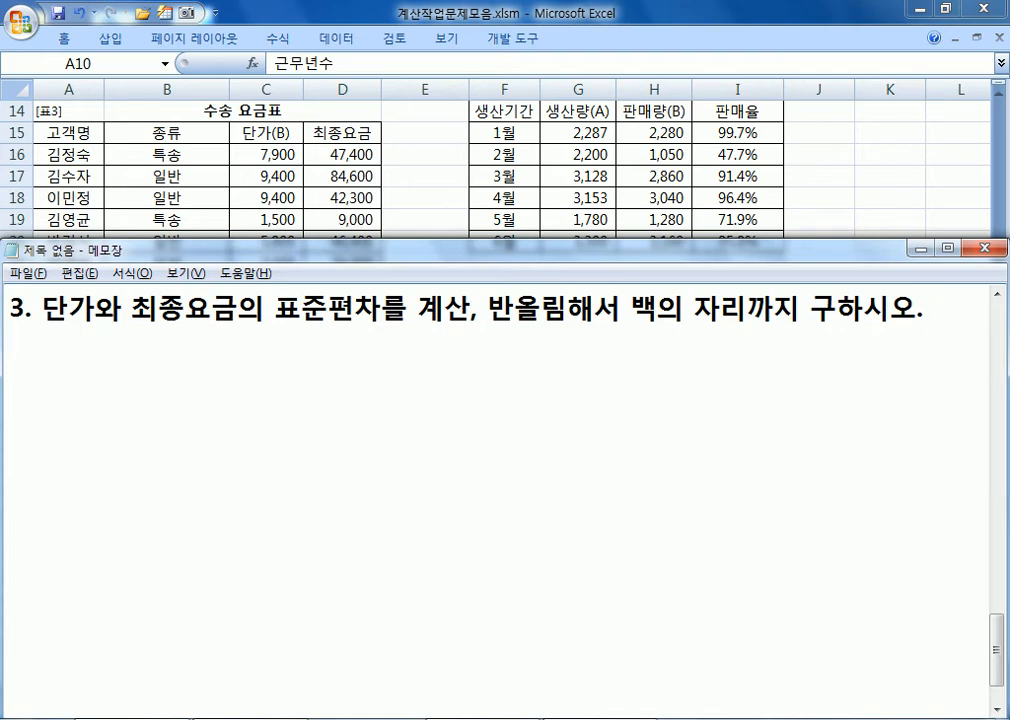
- Add the formula outline "=ROUND(값, -2)" on the line below problem 3
{"action": "type", "text": "=ROU"}
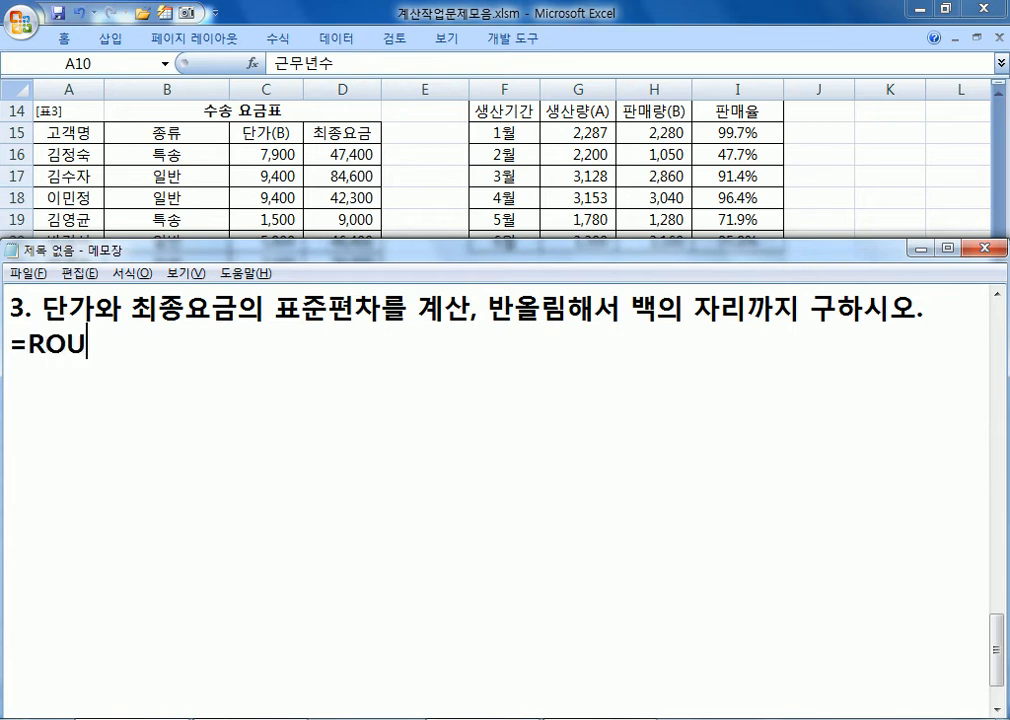
{"action": "type", "text": "ND(값, -2)"}
{"action": "key", "text": "Return"}
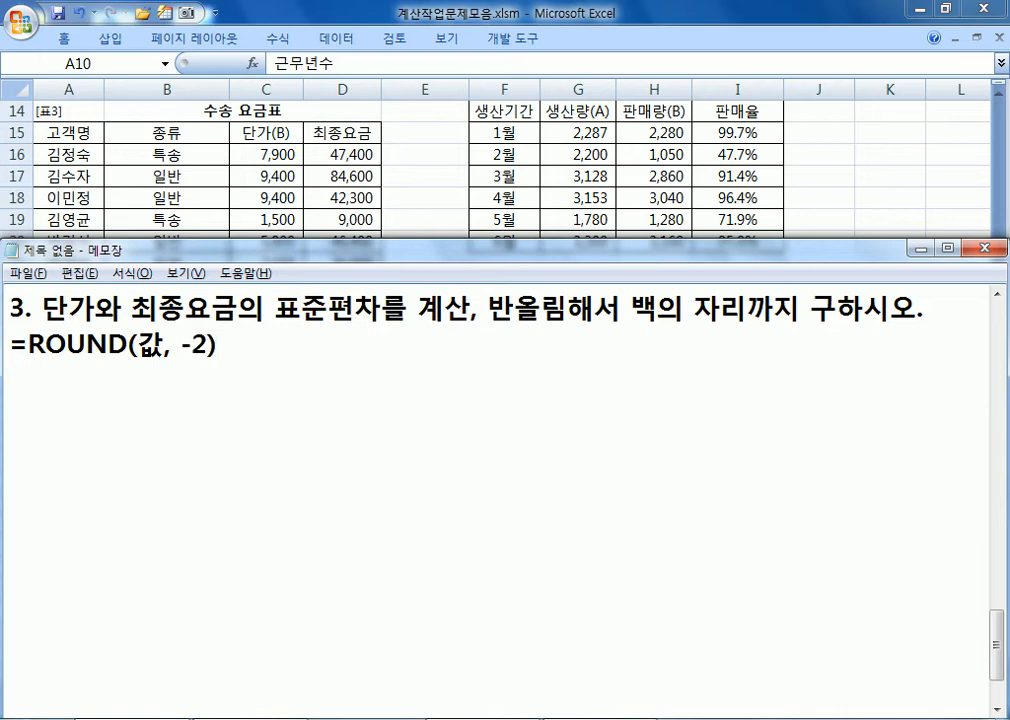
- Replace the 값 placeholder in the ROUND outline with "표준편차( )", giving "=ROUND(표준편차( ), -2)"
{"action": "key", "text": "Up"}
{"action": "key", "text": "Right"}
{"action": "key", "text": "Right"}
{"action": "key", "text": "Right"}
{"action": "key", "text": "Right"}
{"action": "key", "text": "Right"}
{"action": "key", "text": "Right"}
{"action": "key", "text": "Right"}
{"action": "type", "text": "VY"}
{"action": "key", "text": "BackSpace"}
{"action": "key", "text": "BackSpace"}
{"action": "type", "text": "표"}
{"action": "type", "text": "준표ㅕㄴ"}
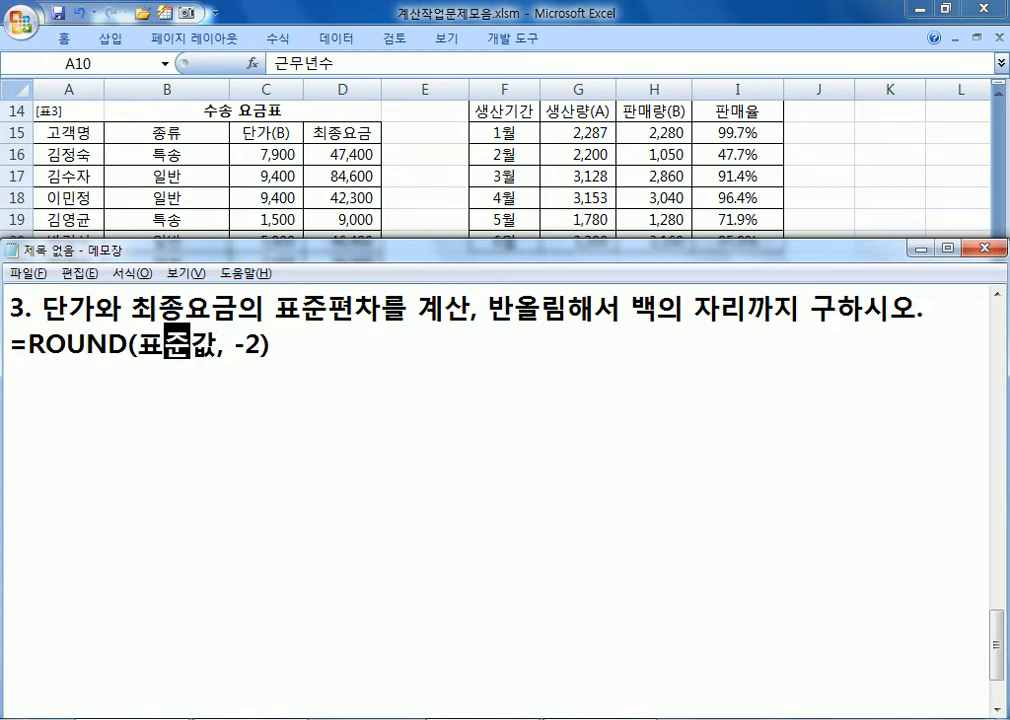
{"action": "key", "text": "BackSpace"}
{"action": "key", "text": "BackSpace"}
{"action": "key", "text": "BackSpace"}
{"action": "type", "text": "ㅍㅛㅕ"}
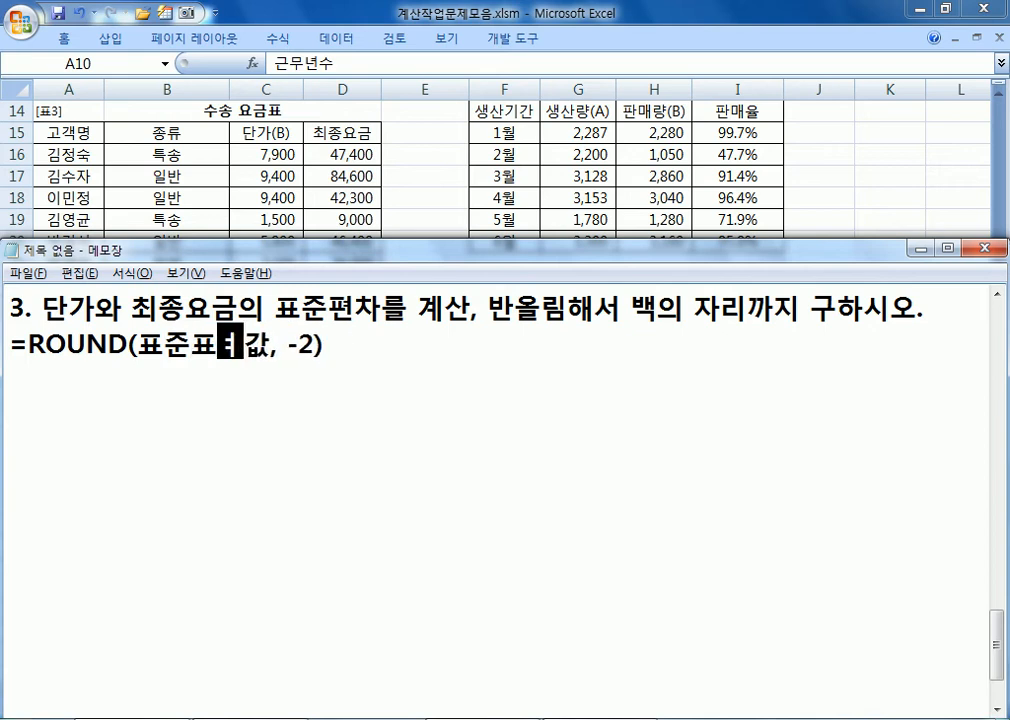
{"action": "key", "text": "BackSpace"}
{"action": "key", "text": "BackSpace"}
{"action": "type", "text": "쳔"}
{"action": "key", "text": "BackSpace"}
{"action": "key", "text": "BackSpace"}
{"action": "key", "text": "BackSpace"}
{"action": "type", "text": "편차("}
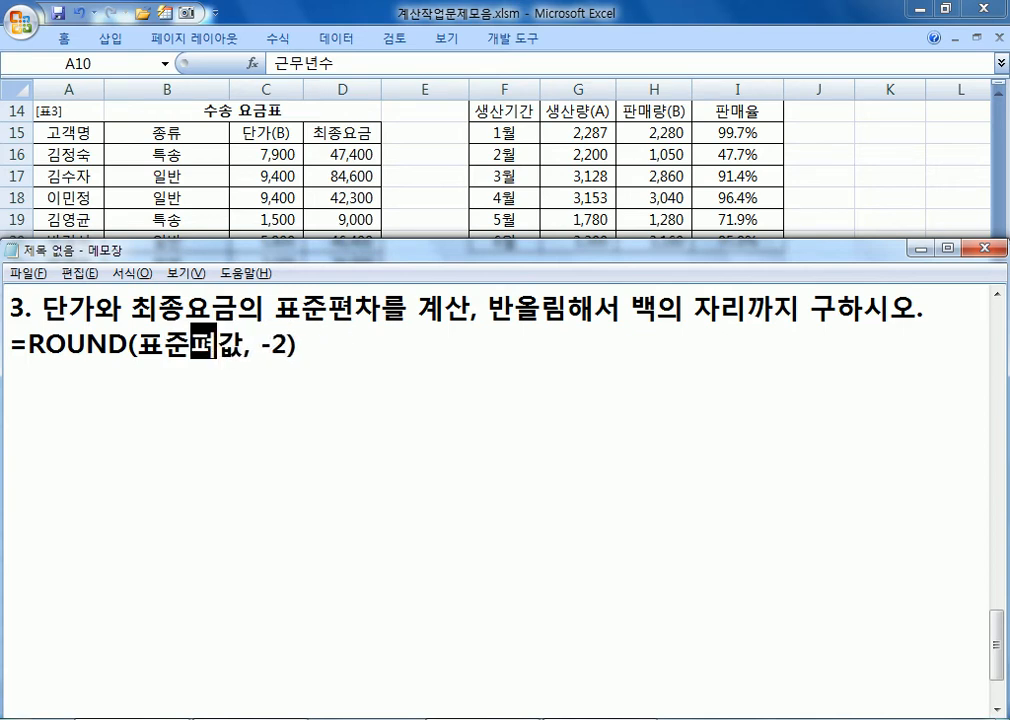
{"action": "type", "text": " )"}
{"action": "key", "text": "Delete"}
{"action": "key", "text": "Down"}
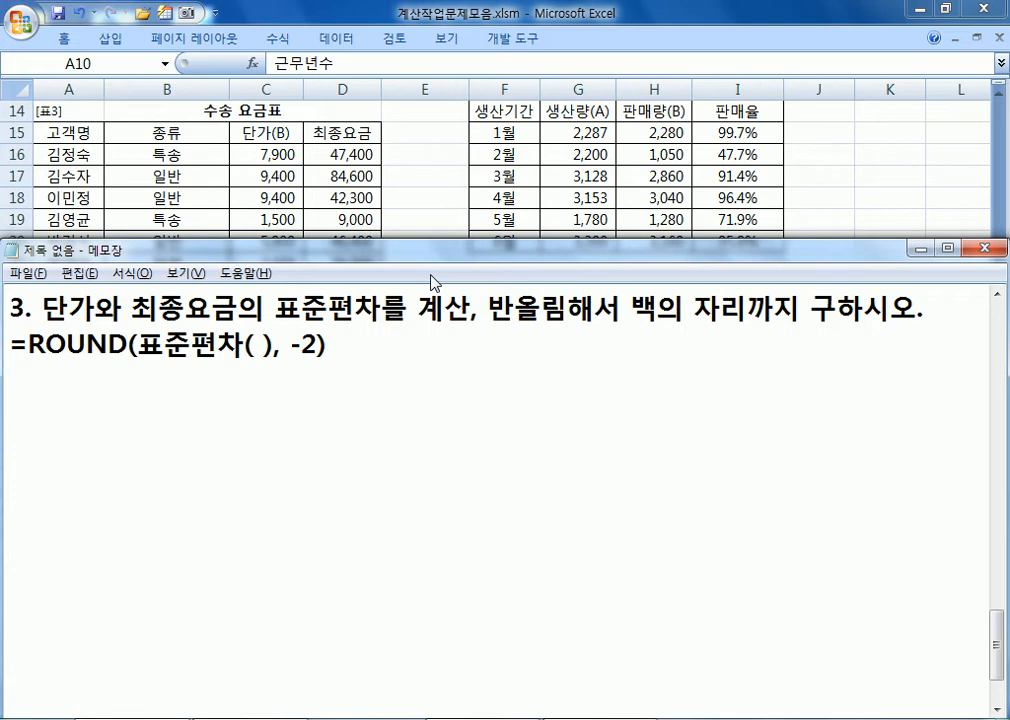
- Switch to Excel and view the built-in descriptions of the MODE and MEDIAN functions in cell C22, leaving the cell empty
{"action": "key", "text": "alt+Tab"}
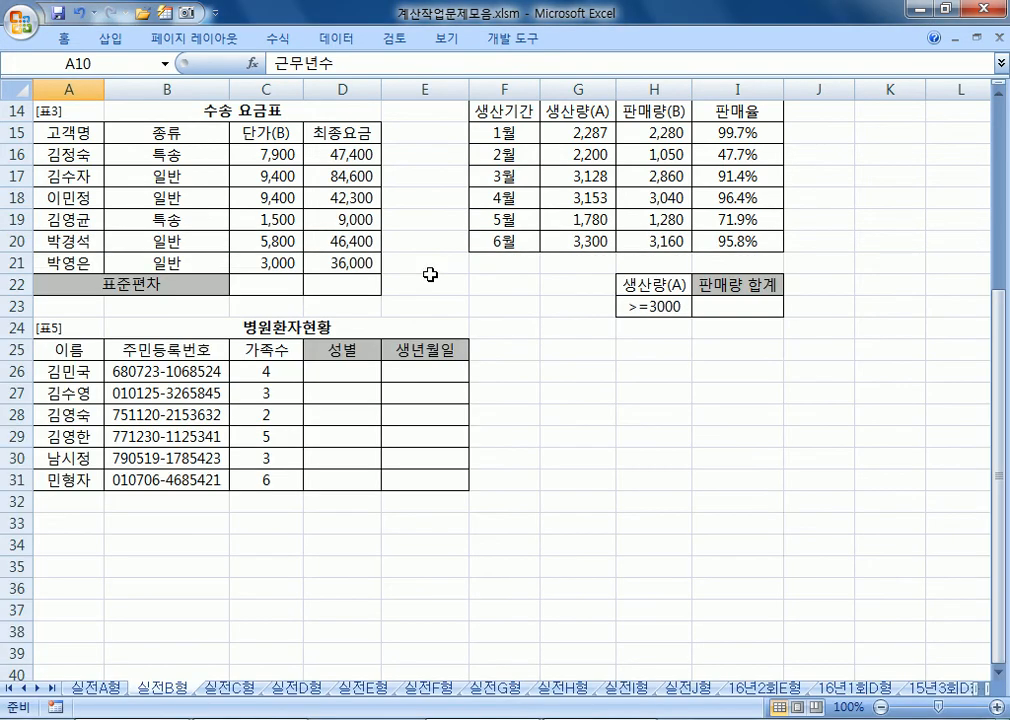
{"action": "left_click", "coordinate": [283, 284]}
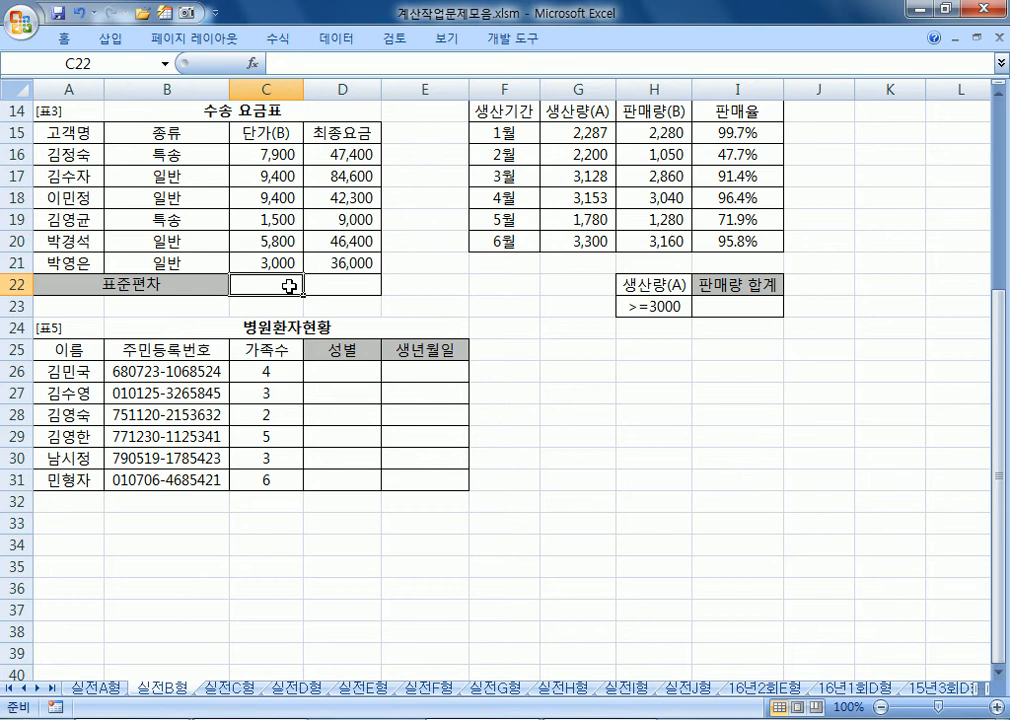
{"action": "type", "text": "=ㅡㅐ"}
{"action": "key", "text": "BackSpace"}
{"action": "key", "text": "BackSpace"}
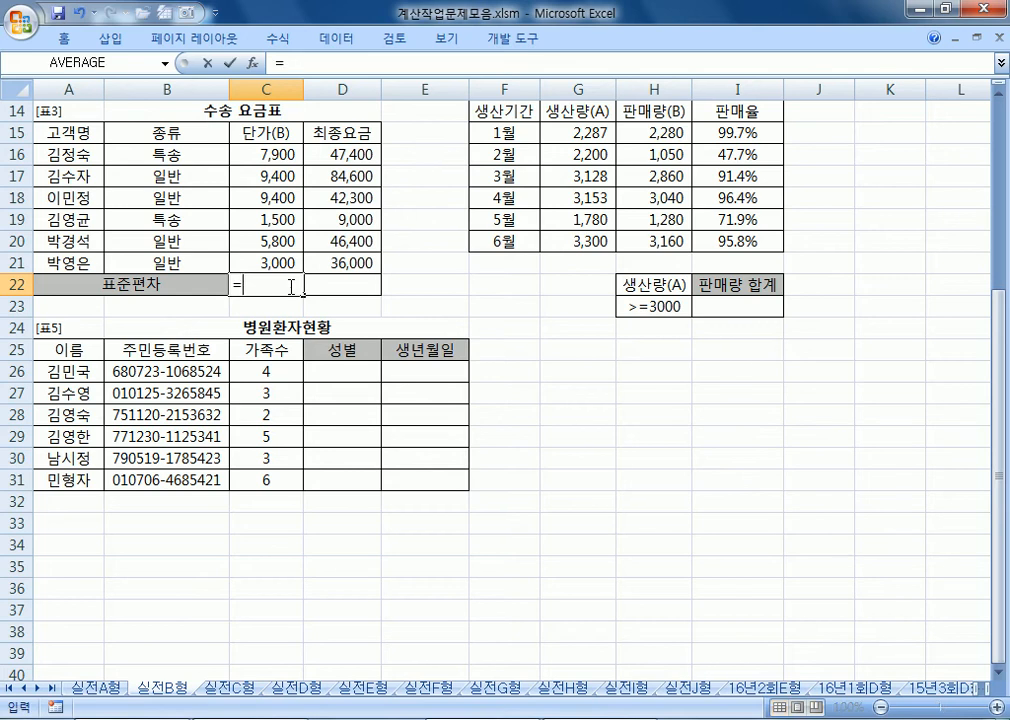
{"action": "type", "text": "MODE"}
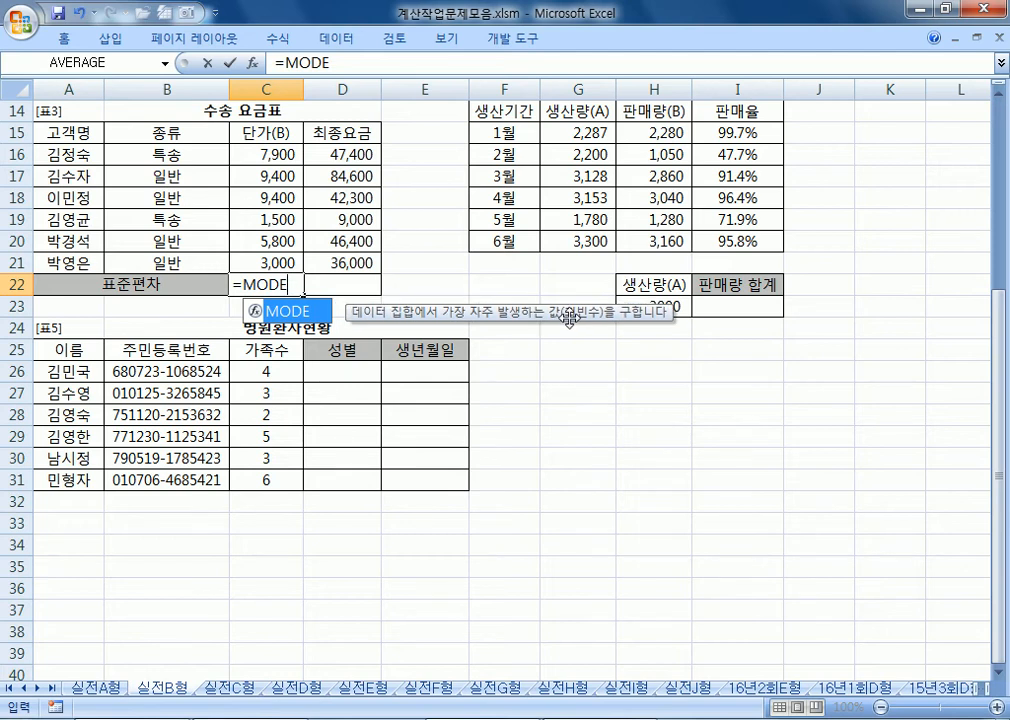
{"action": "key", "text": "Escape"}
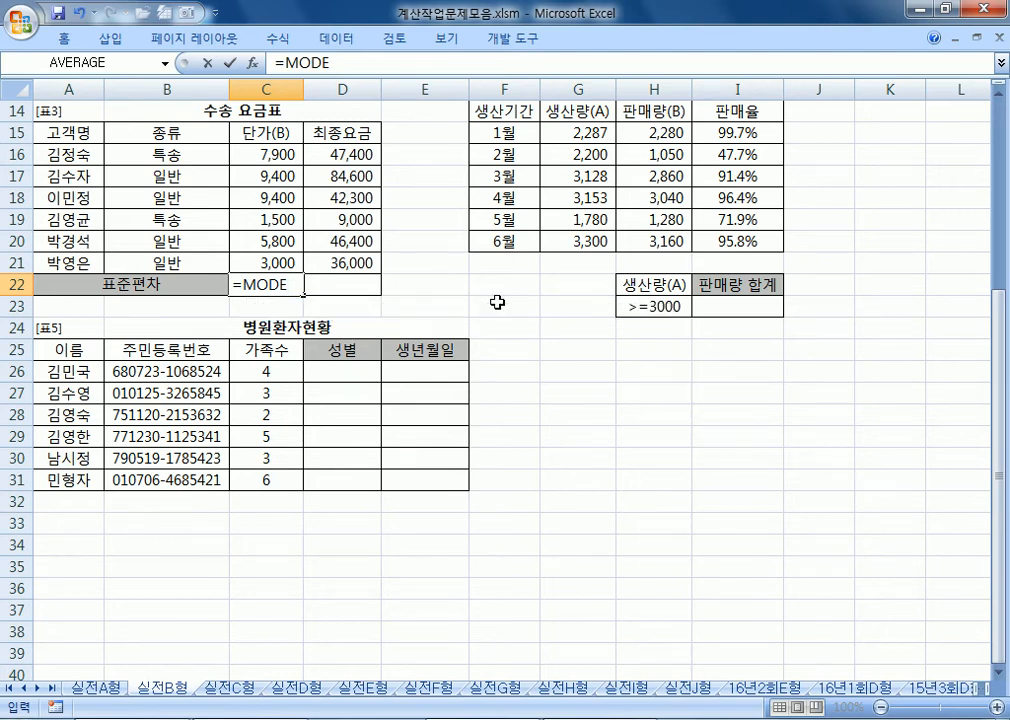
{"action": "key", "text": "Escape"}
{"action": "type", "text": "="}
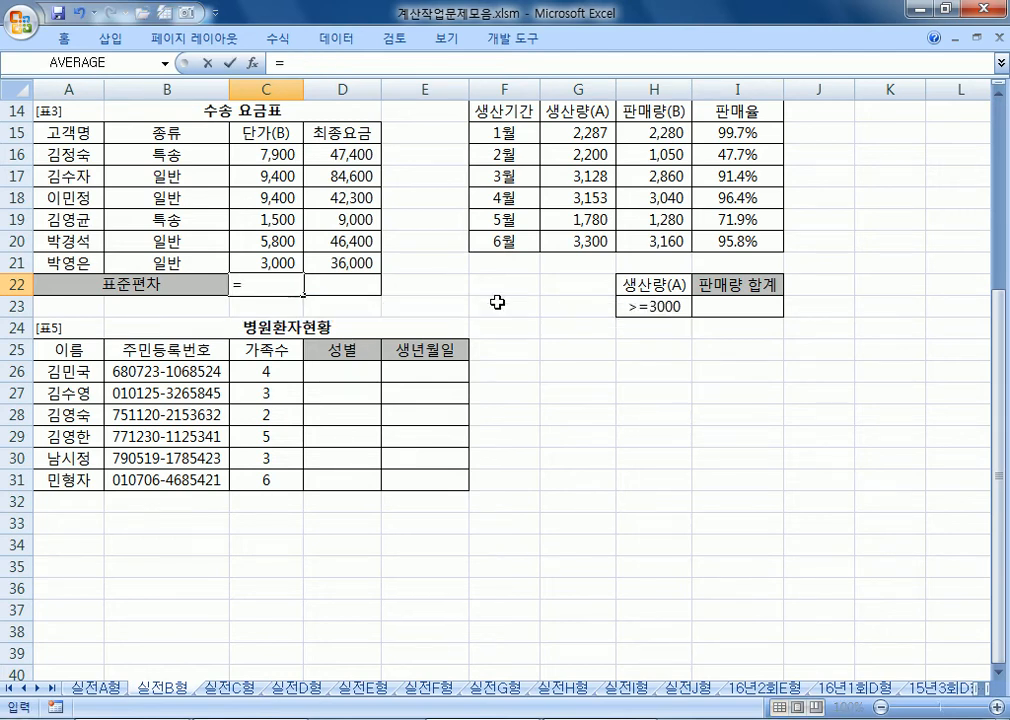
{"action": "type", "text": "MEDIA"}
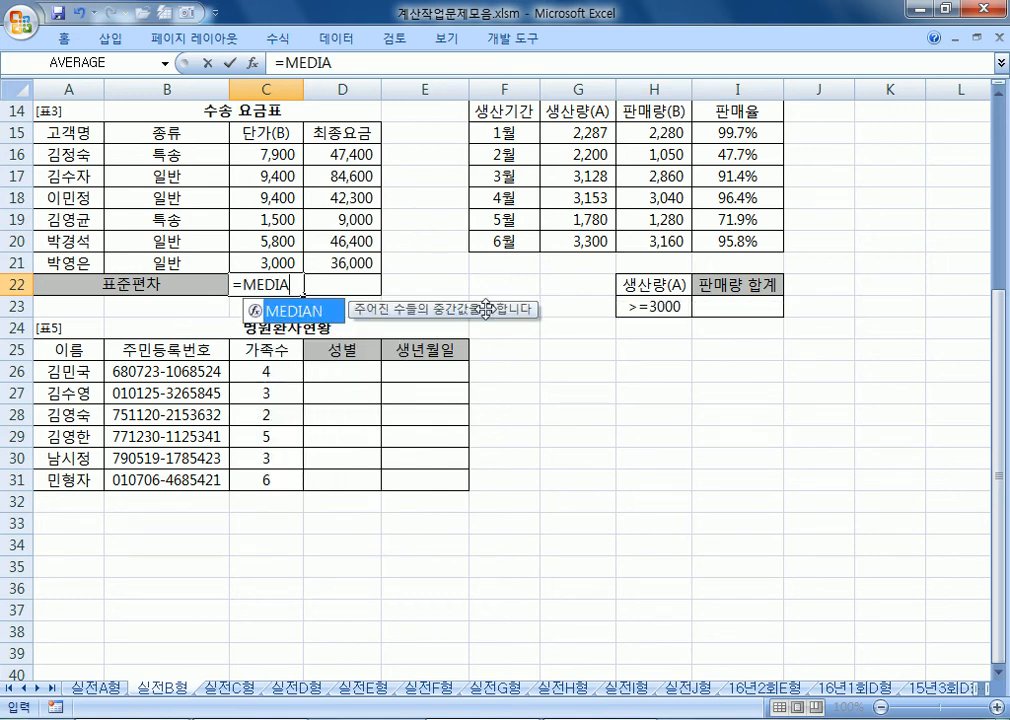
{"action": "key", "text": "Escape"}
{"action": "key", "text": "Escape"}
- View the built-in descriptions of the VAR and STDEV functions in cell C22, discarding each entry
{"action": "type", "text": "="}
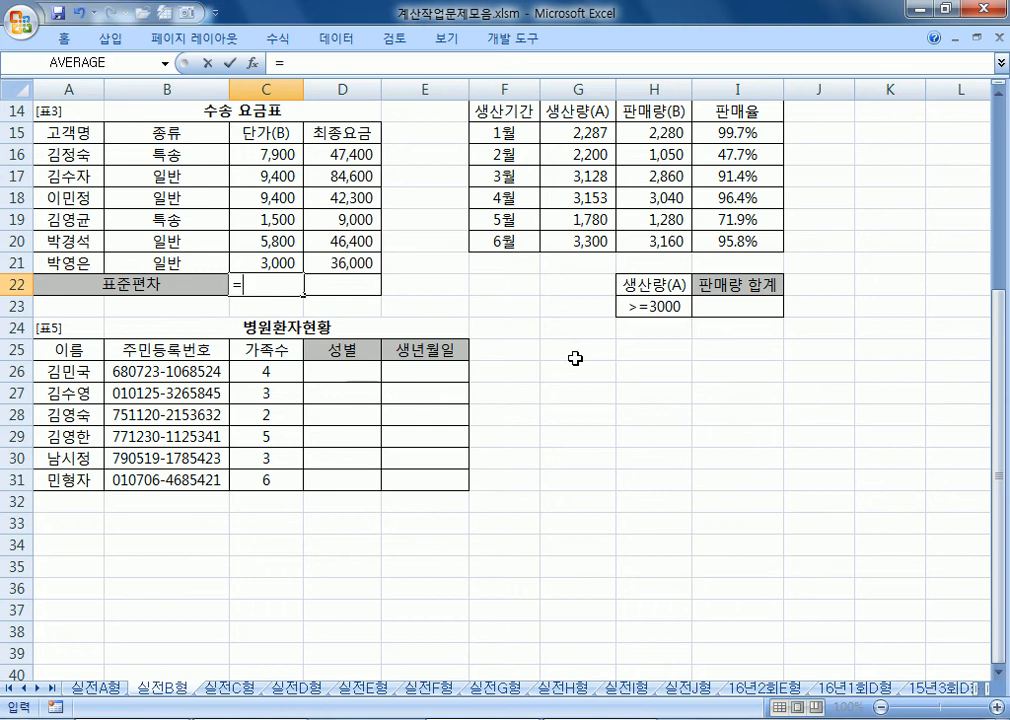
{"action": "type", "text": "VAR"}
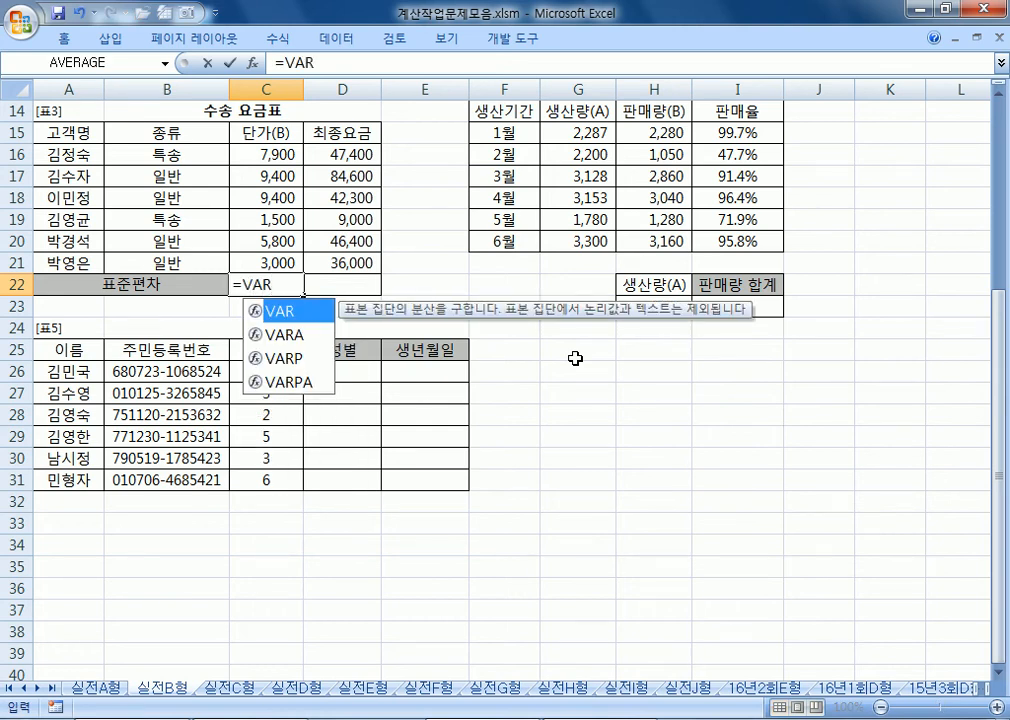
{"action": "key", "text": "Escape"}
{"action": "key", "text": "Escape"}
{"action": "type", "text": "=D"}
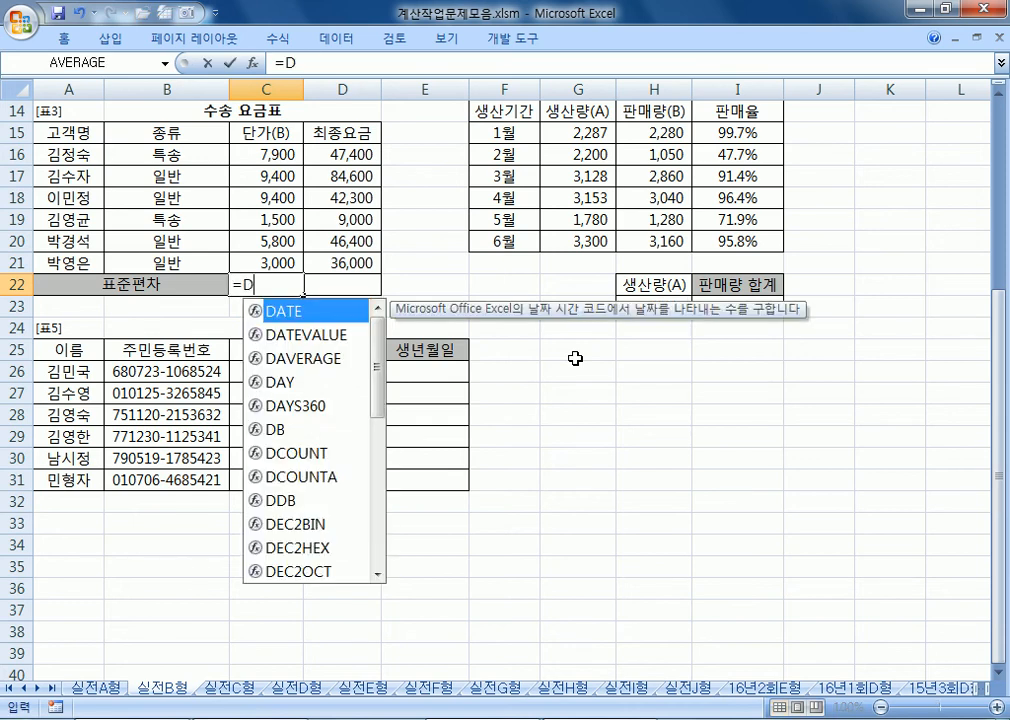
{"action": "key", "text": "BackSpace"}
{"action": "type", "text": "STDEV"}
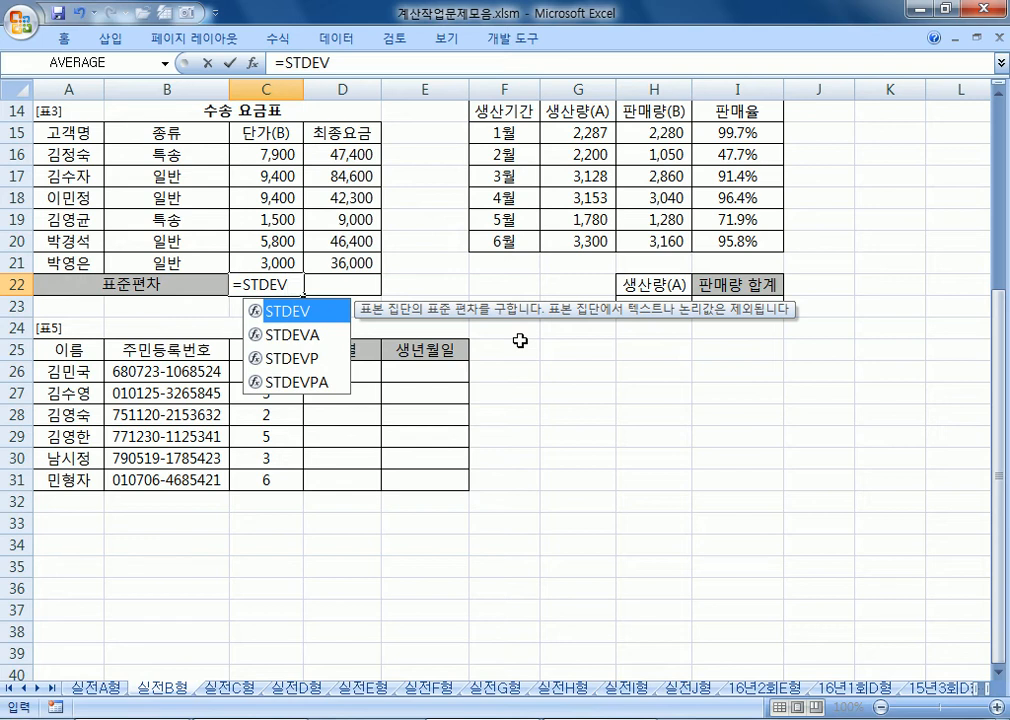
{"action": "key", "text": "Escape"}
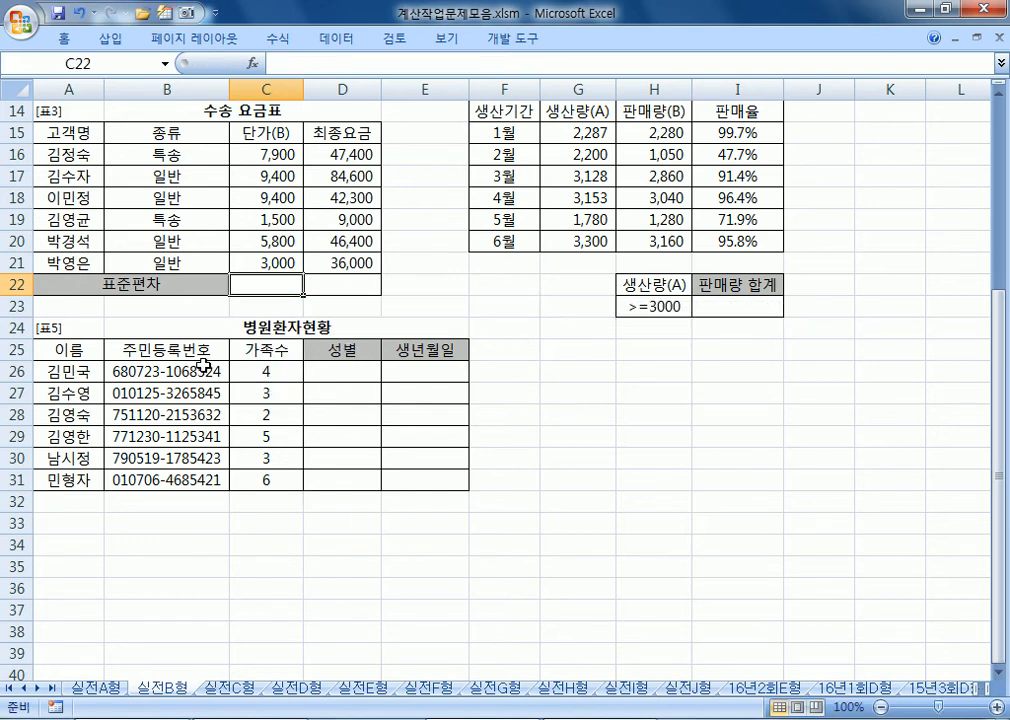
- In Notepad, duplicate the ROUND outline on the line below and replace 표준편차 with STDEV in the copy
{"action": "key", "text": "alt+Tab"}
{"action": "left_click_drag", "start_coordinate": [10, 344], "coordinate": [25, 379]}
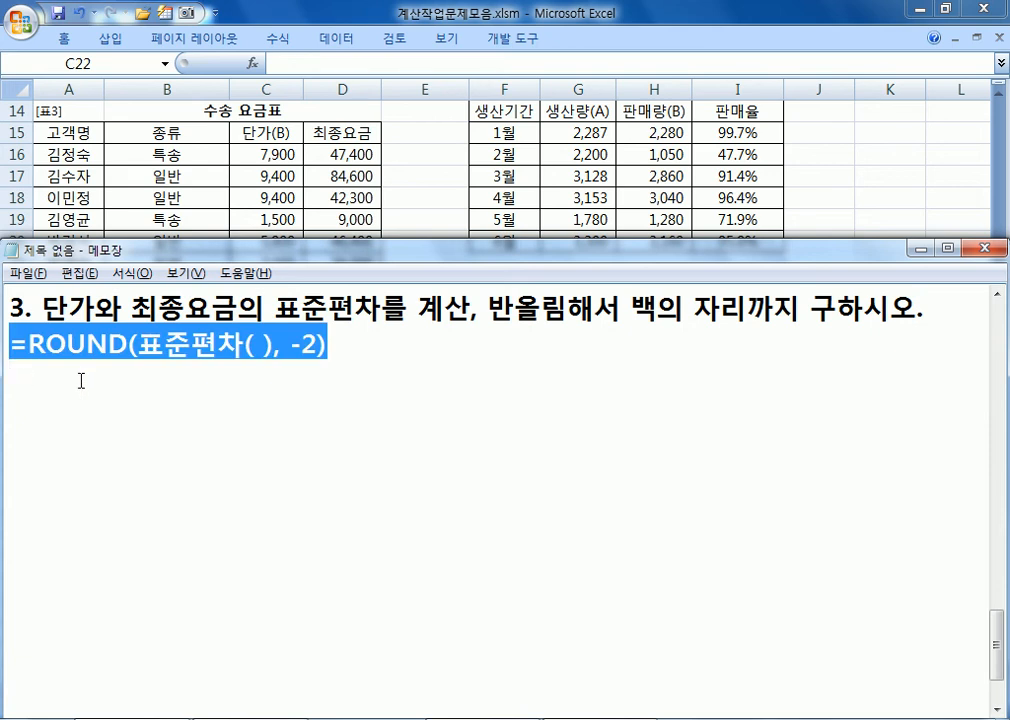
{"action": "key", "text": "ctrl+c"}
{"action": "left_click", "coordinate": [25, 379]}
{"action": "key", "text": "ctrl+v"}
{"action": "left_click_drag", "start_coordinate": [139, 381], "coordinate": [245, 381]}
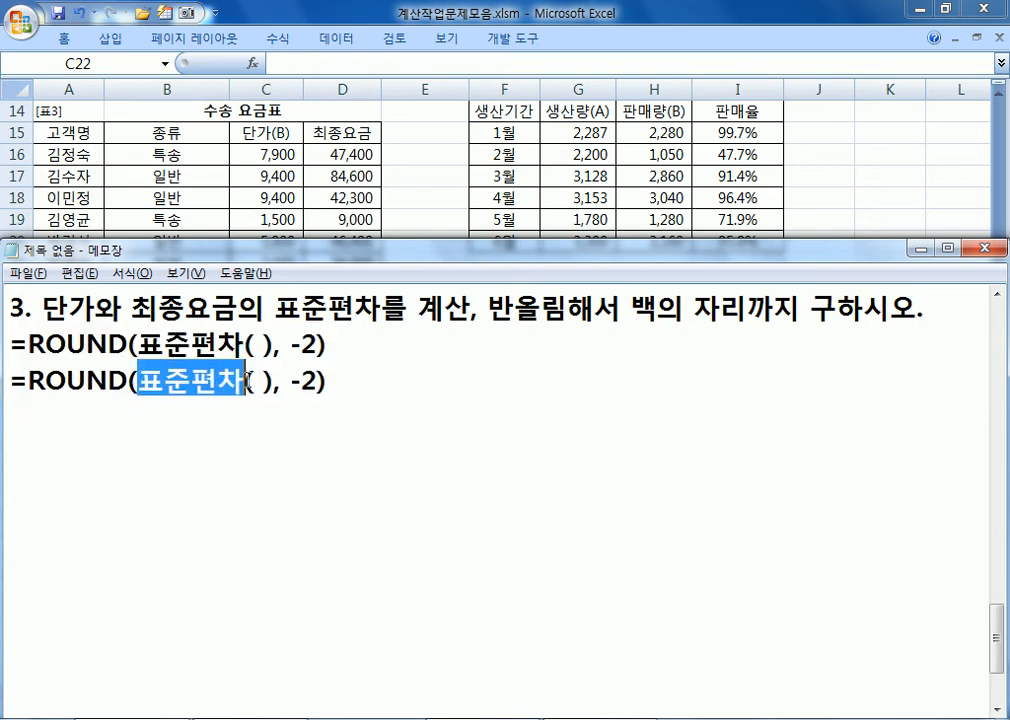
{"action": "type", "text": "STDEV"}
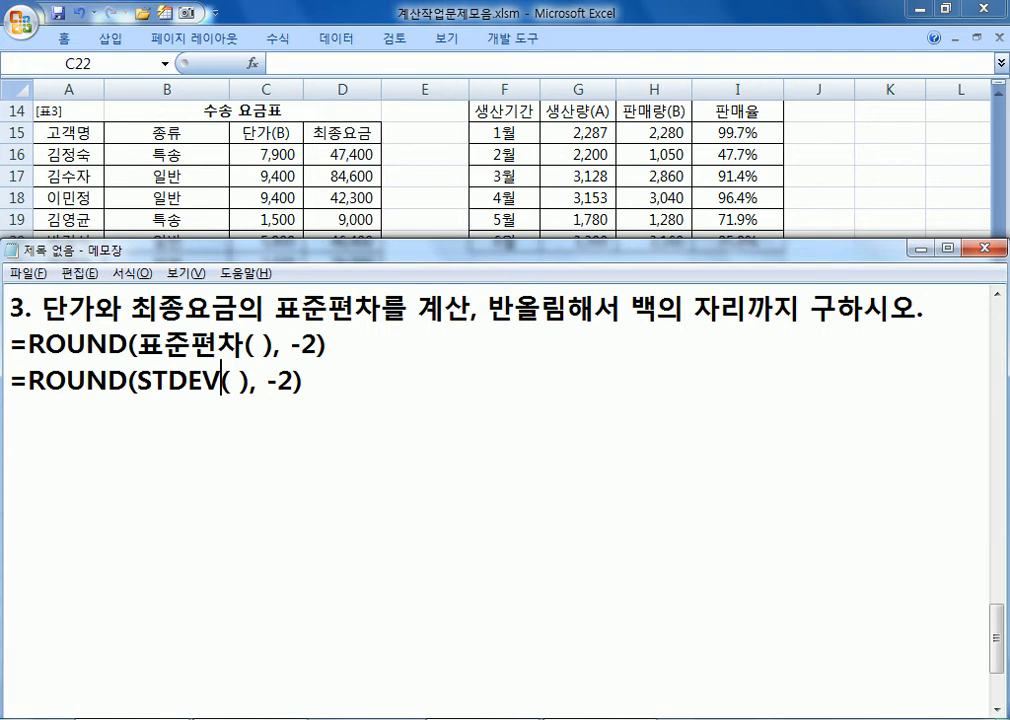
- Switch to Excel and calculate the 단가(B) standard deviation in cell C22 with =STDEV(C16:C21)
{"action": "key", "text": "alt+Tab"}
{"action": "type", "text": "="}
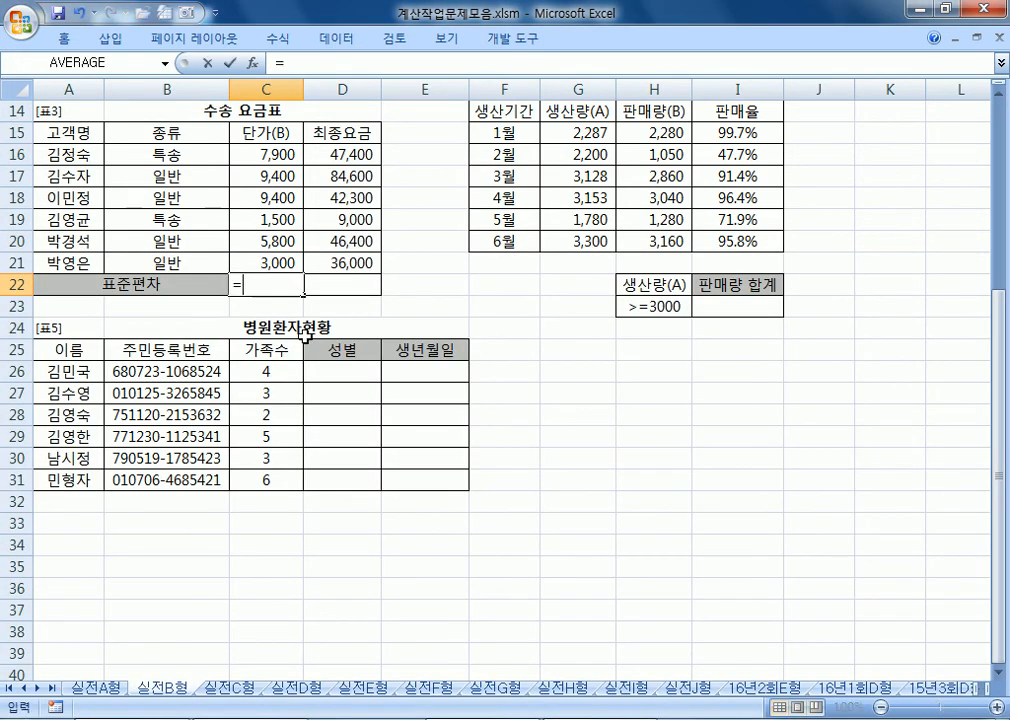
{"action": "type", "text": "STD"}
{"action": "key", "text": "Tab"}
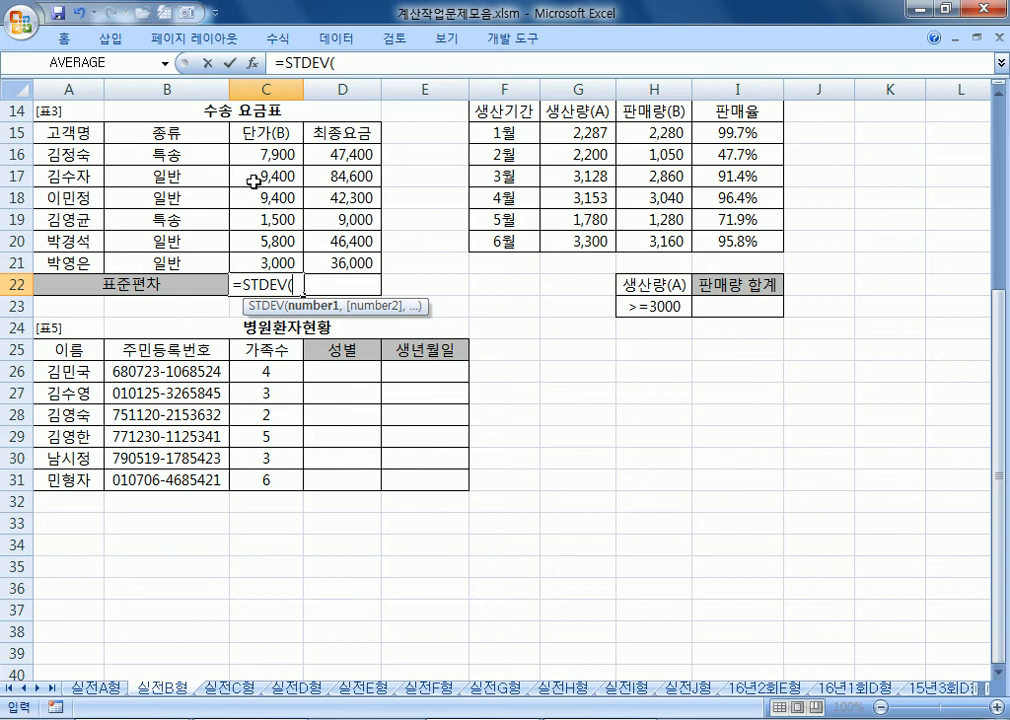
{"action": "left_click_drag", "start_coordinate": [258, 154], "coordinate": [262, 262]}
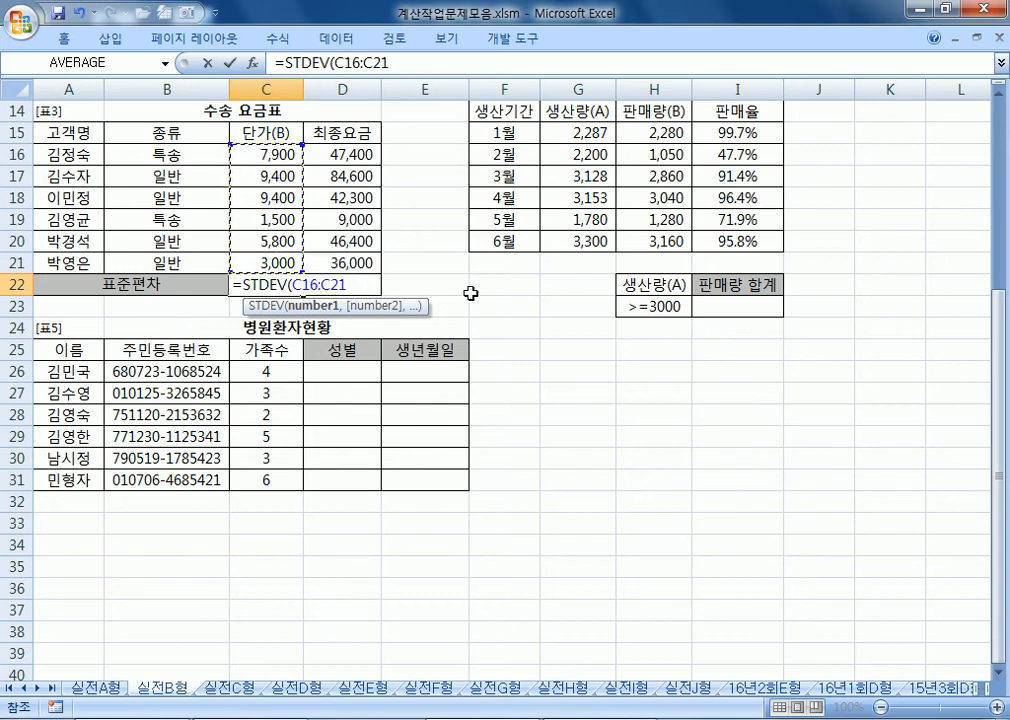
{"action": "key", "text": "Return"}
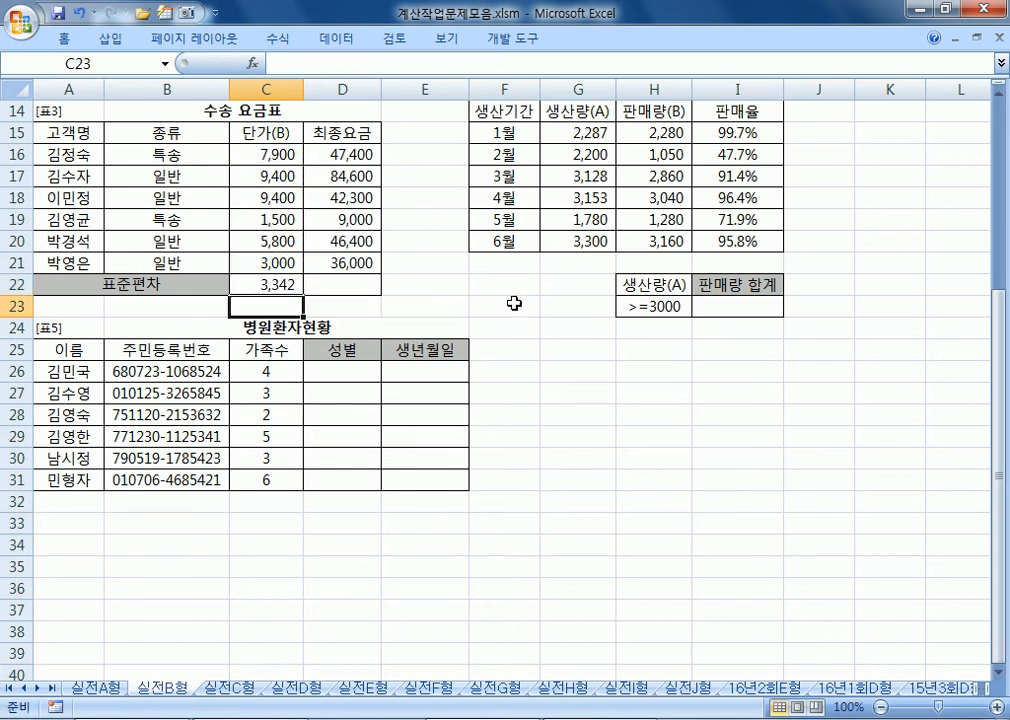
{"action": "left_click", "coordinate": [268, 289]}
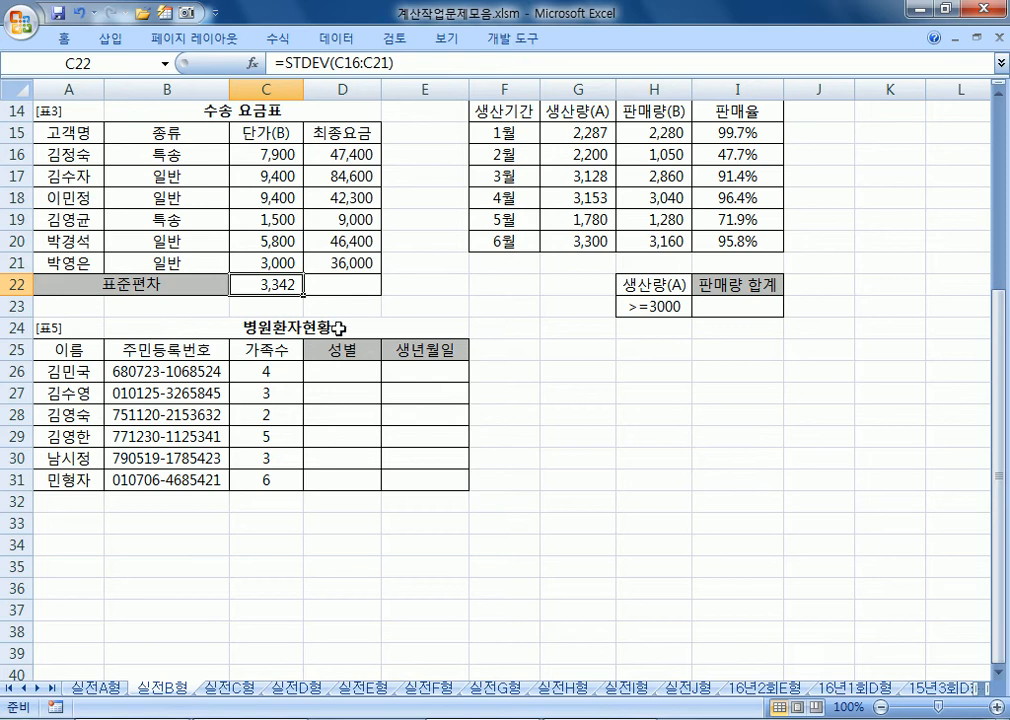
- In Notepad, fill the range C16:C21 into the STDEV parentheses of the second formula line
{"action": "key", "text": "alt+Tab"}
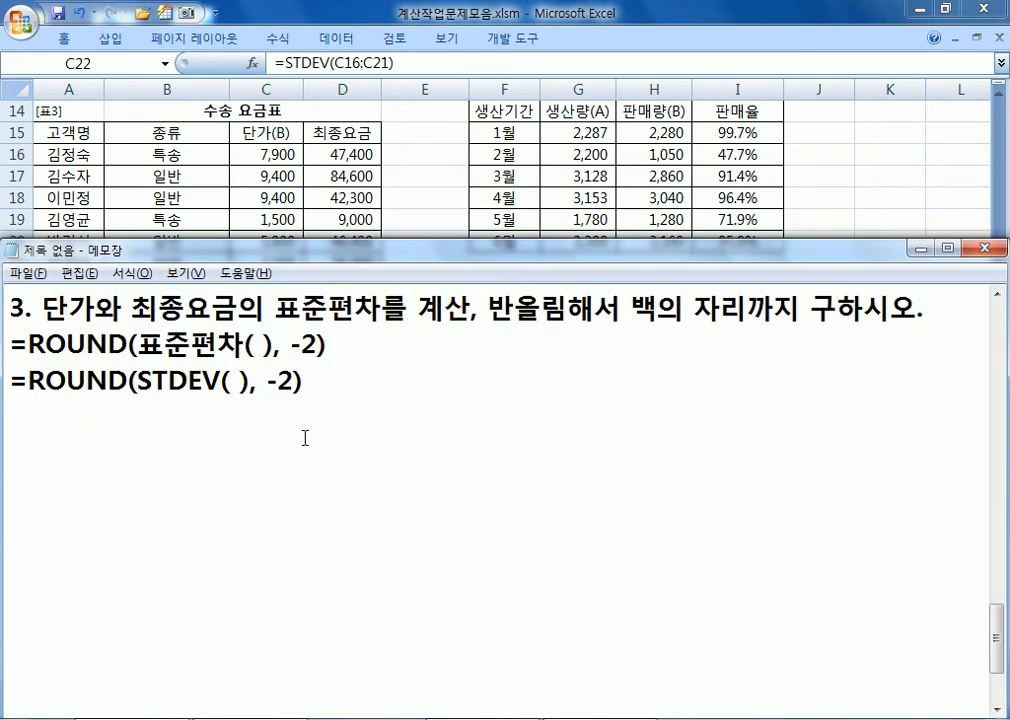
{"action": "left_click", "coordinate": [232, 381]}
{"action": "type", "text": "C16"}
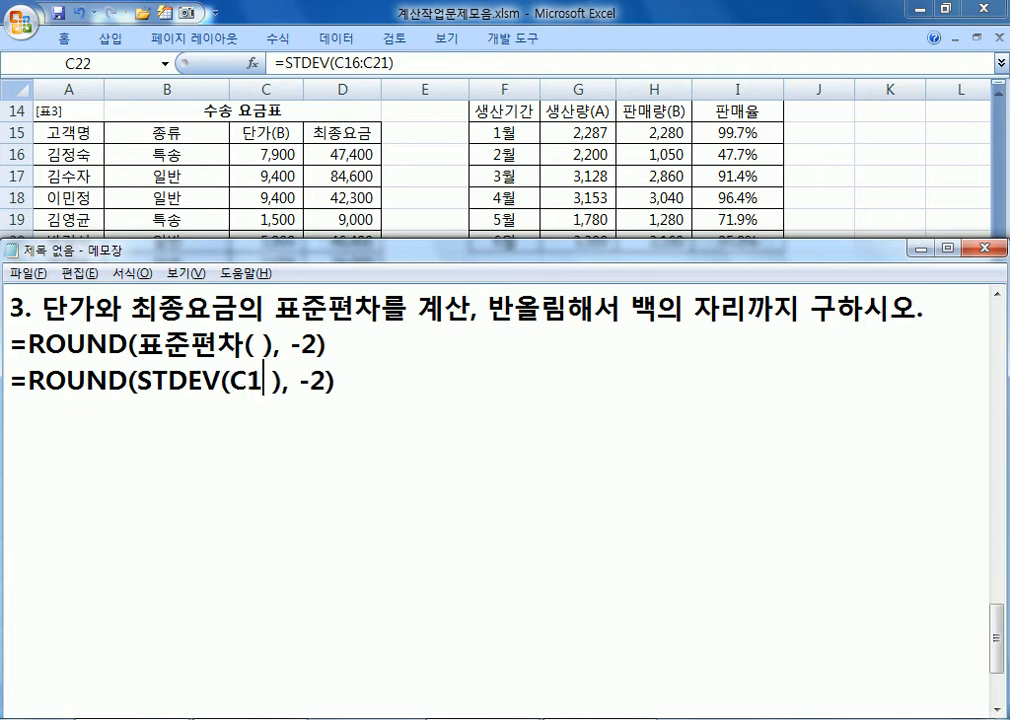
{"action": "type", "text": ":C"}
{"action": "key", "text": "alt+Tab"}
{"action": "key", "text": "alt+Tab"}
{"action": "key", "text": "Delete"}
- Copy the formula =ROUND(STDEV(C16:C21), -2) from Notepad into Excel cell C22 and fill it across to D22
{"action": "key", "text": "Home"}
{"action": "key", "text": "shift+End"}
{"action": "key", "text": "ctrl+c"}
{"action": "key", "text": "End"}
{"action": "key", "text": "Return"}
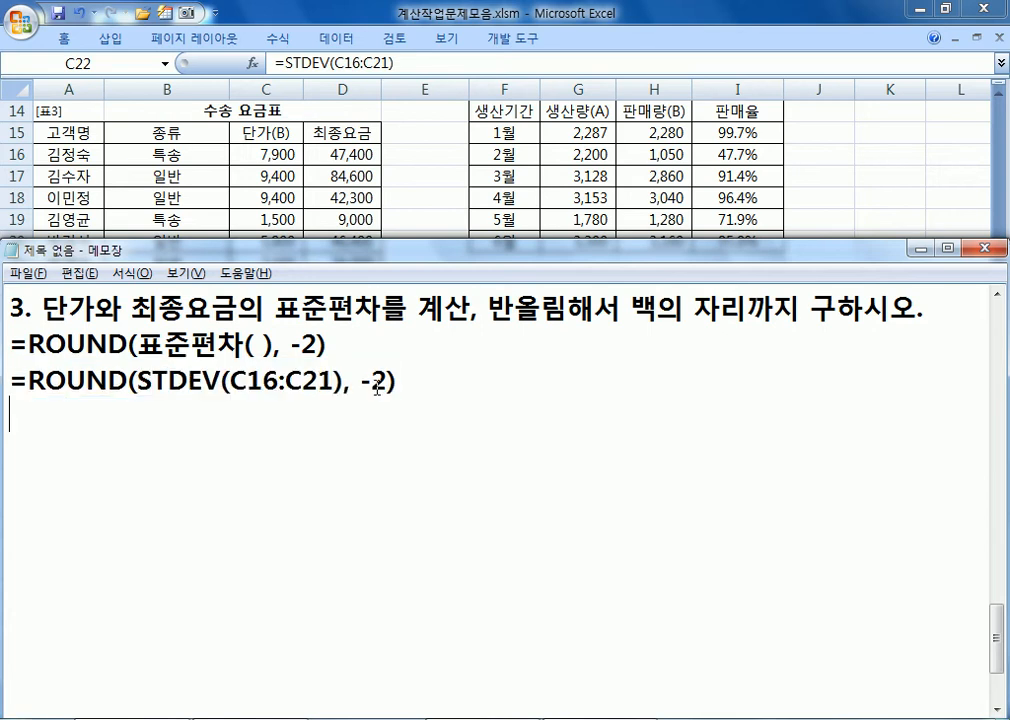
{"action": "key", "text": "ctrl+v"}
{"action": "key", "text": "Return"}
{"action": "key", "text": "Up"}
{"action": "key", "text": "shift+End"}
{"action": "key", "text": "Delete"}
{"action": "key", "text": "Up"}
{"action": "key", "text": "shift+End"}
{"action": "key", "text": "ctrl+c"}
{"action": "key", "text": "alt+Tab"}
{"action": "key", "text": "ctrl+v"}
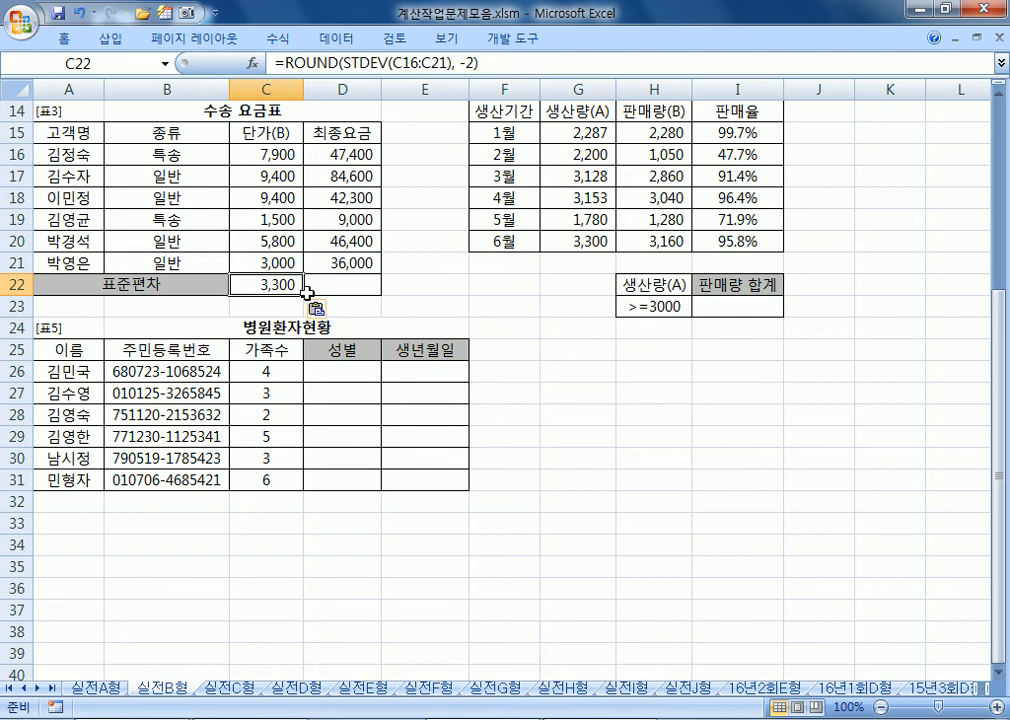
{"action": "left_click_drag", "start_coordinate": [302, 295], "coordinate": [362, 290]}
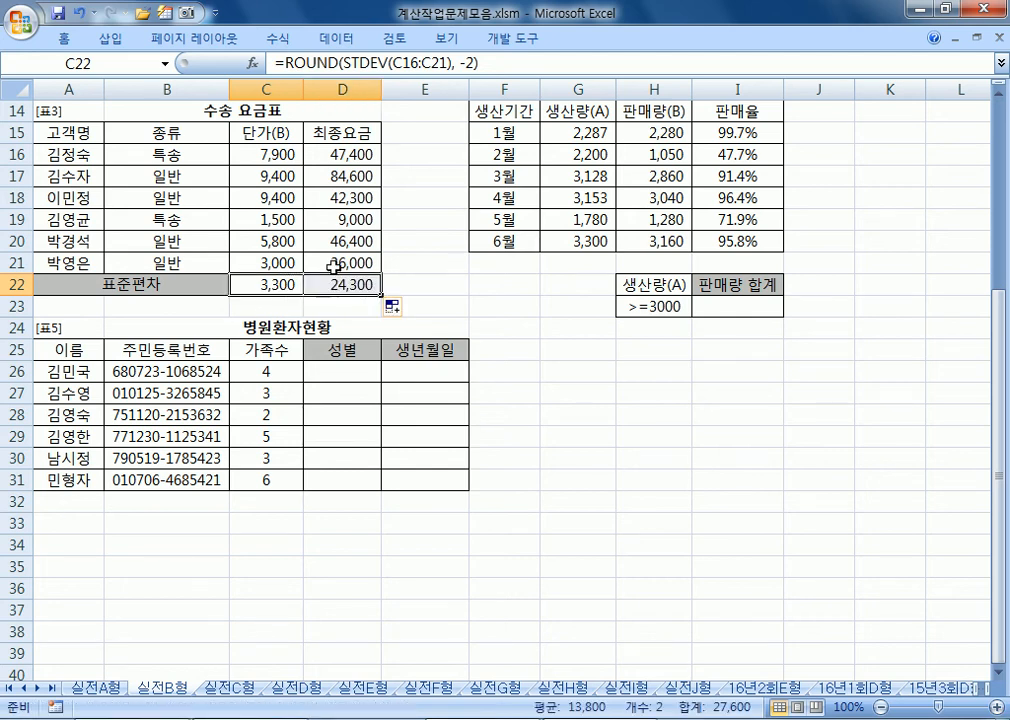
- In Notepad, add a blank line below the finished problem 3 formula
{"action": "key", "text": "alt+Tab"}
{"action": "left_click", "coordinate": [72, 418]}
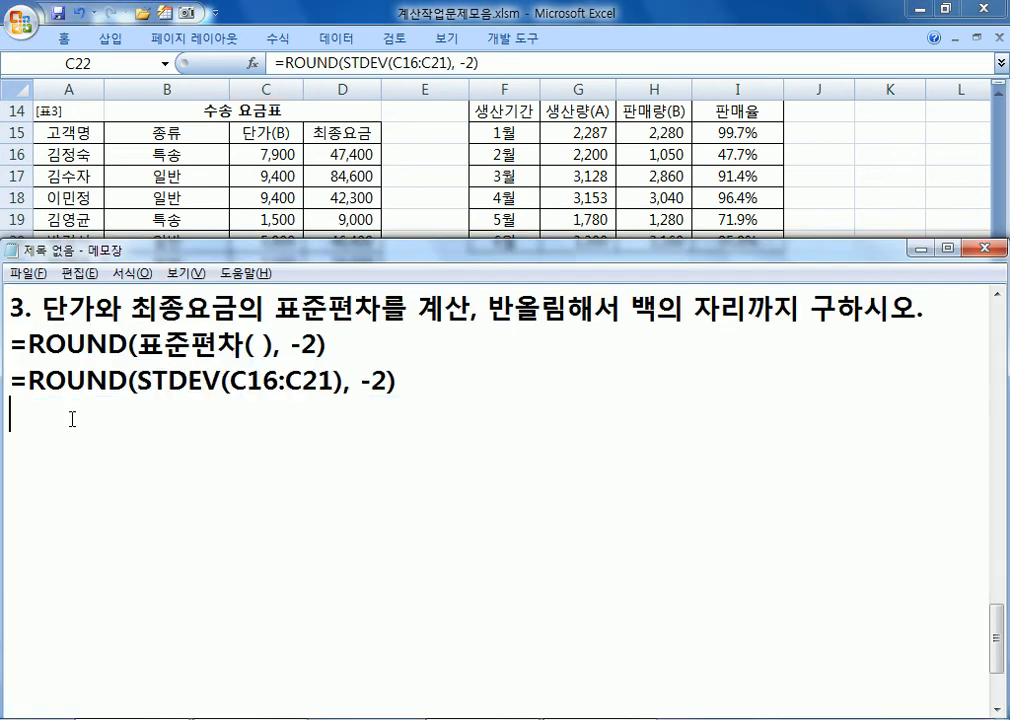
{"action": "key", "text": "Return"}
- Switch to Excel and examine the 판매 현황 table, highlighting its 생산량(A) column G14:G20
{"action": "key", "text": "alt+Tab"}
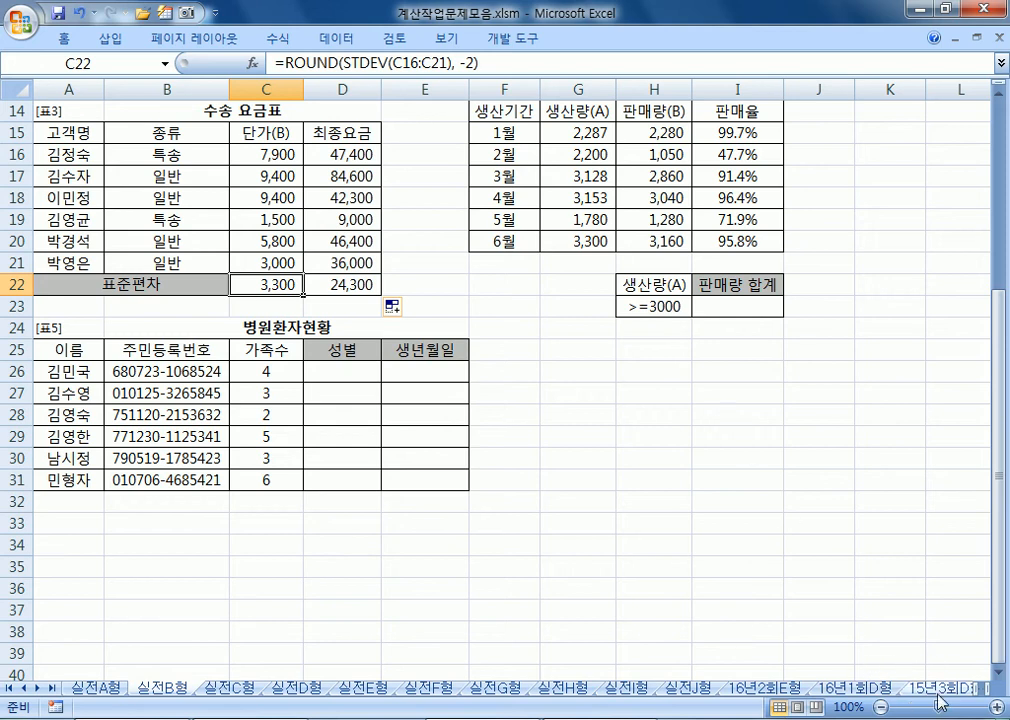
{"action": "left_click_drag", "start_coordinate": [974, 687], "coordinate": [674, 670]}
{"action": "left_click_drag", "start_coordinate": [758, 689], "coordinate": [825, 686]}
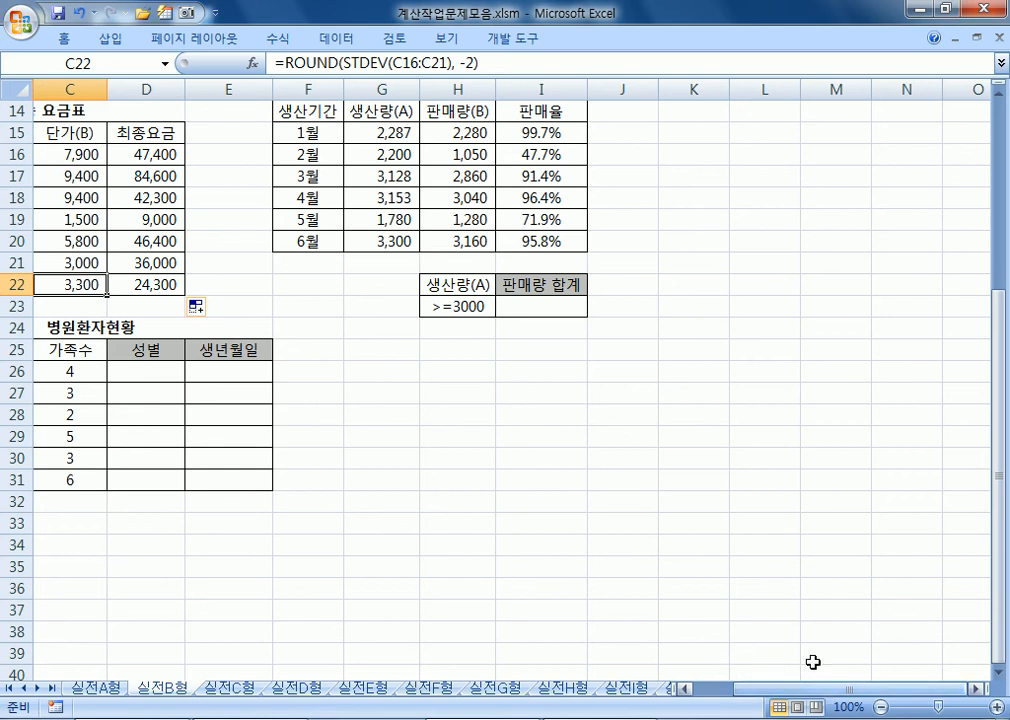
{"action": "key", "text": "alt+Tab"}
{"action": "key", "text": "alt+Tab"}
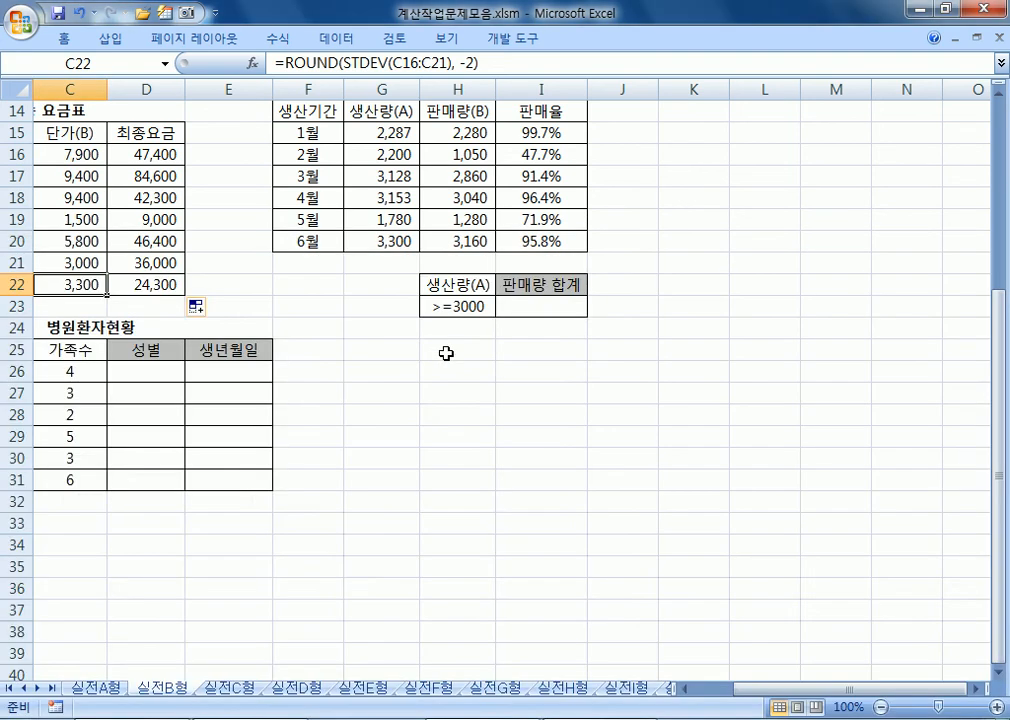
{"action": "left_click", "coordinate": [1001, 95]}
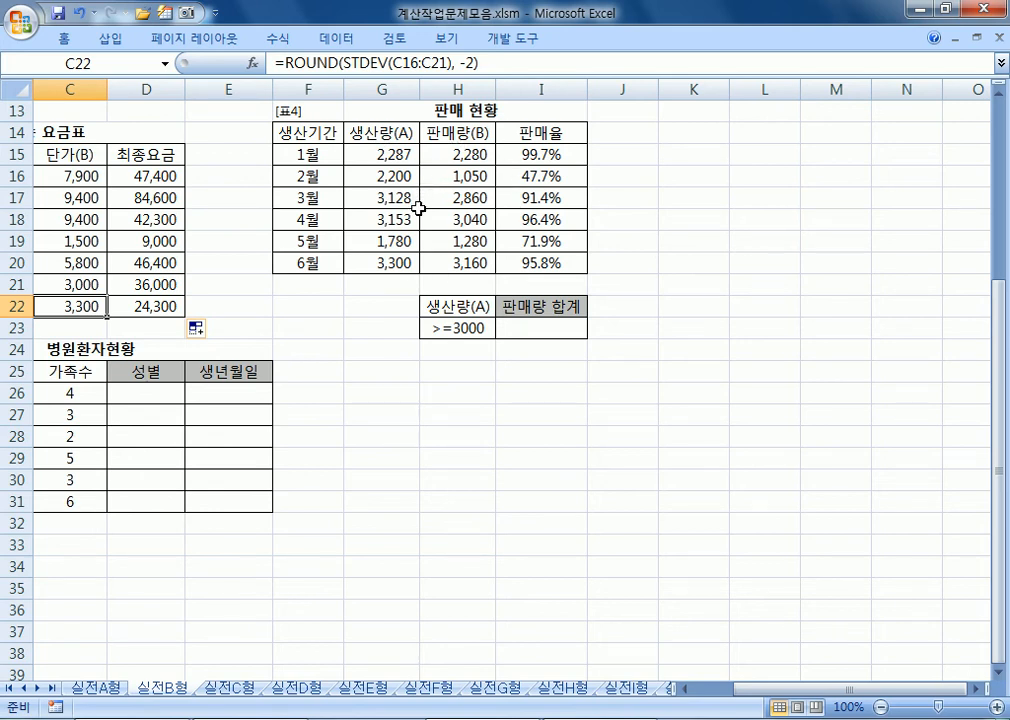
{"action": "left_click", "coordinate": [368, 131]}
{"action": "left_click_drag", "start_coordinate": [368, 131], "coordinate": [350, 258]}
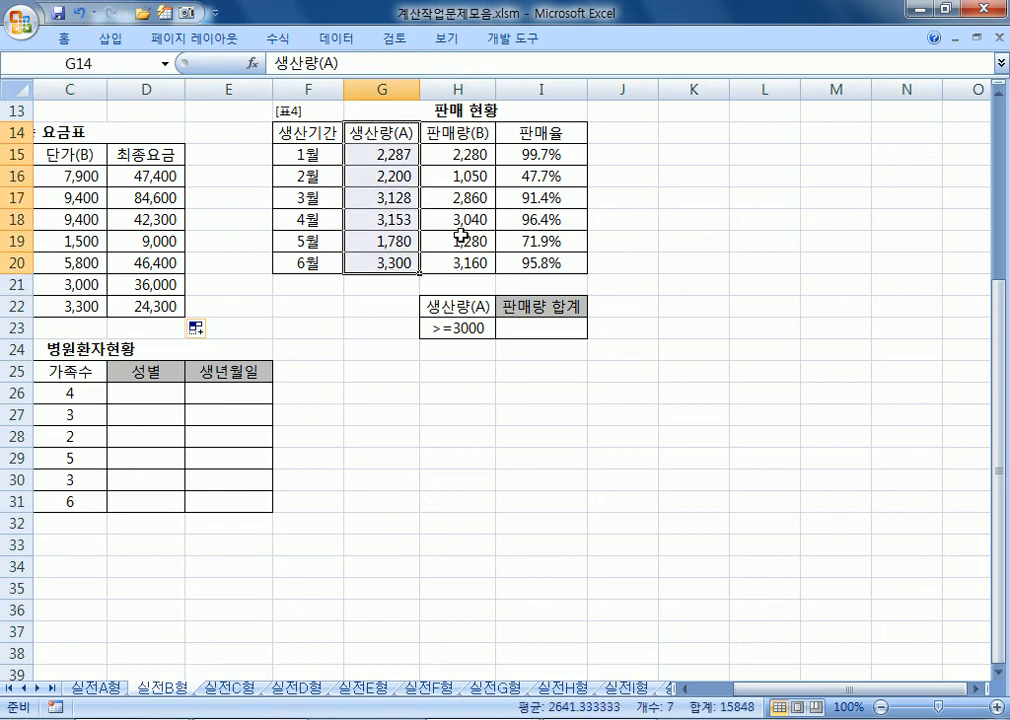
- Start a DSUM formula in cell I23 with the whole 판매 현황 table F14:I20 as the database
{"action": "left_click", "coordinate": [525, 329]}
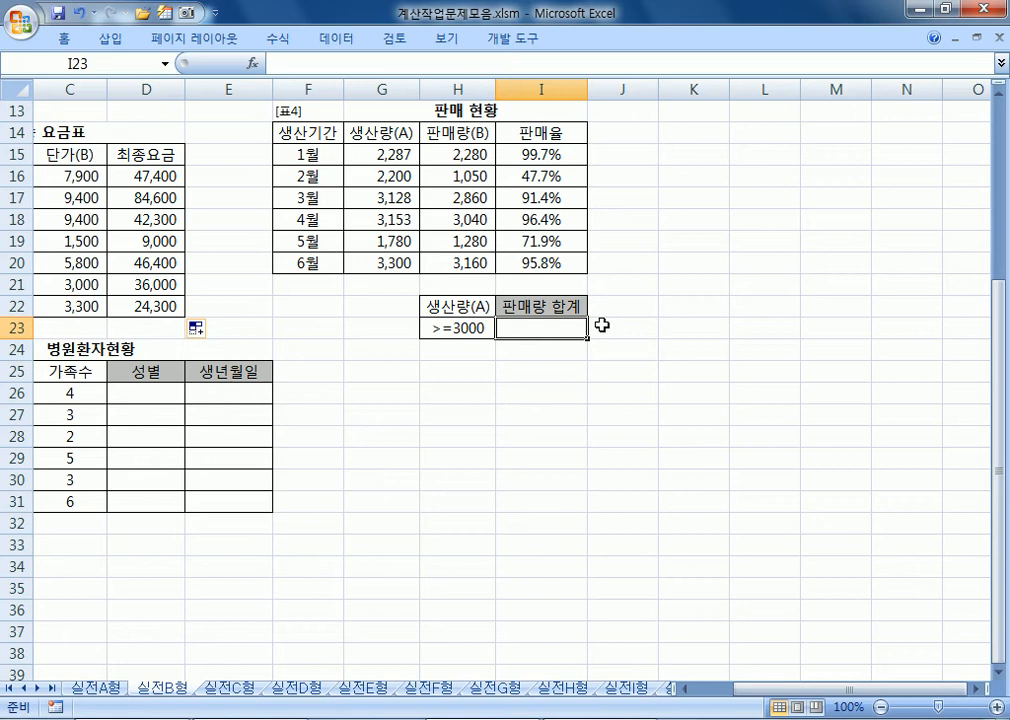
{"action": "type", "text": "=DS"}
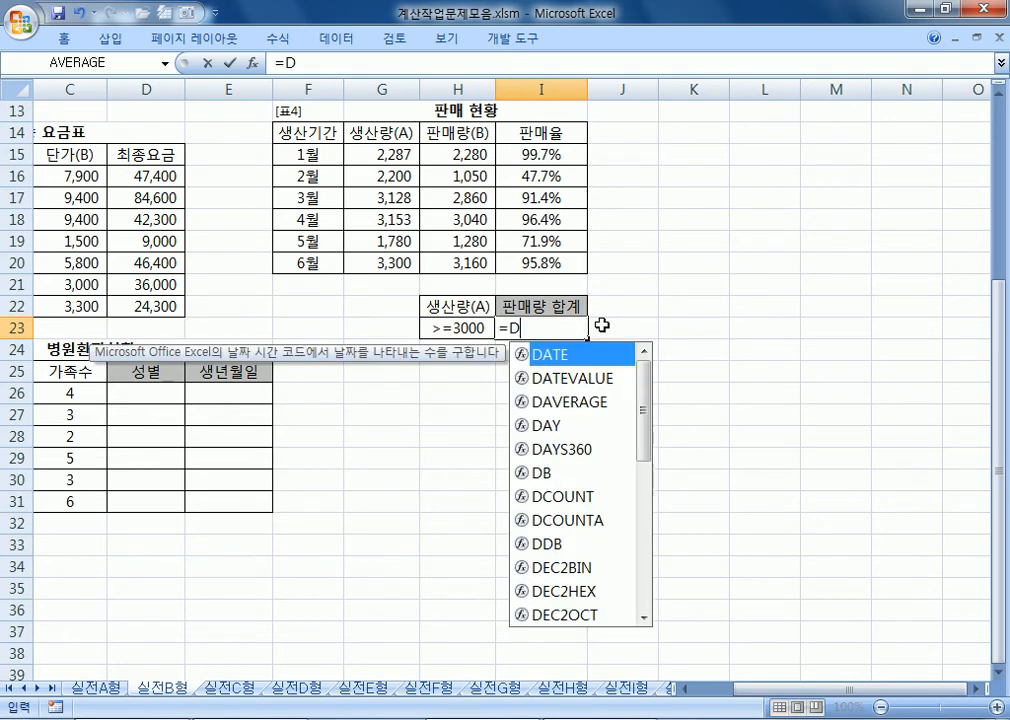
{"action": "key", "text": "Down"}
{"action": "key", "text": "Down"}
{"action": "key", "text": "Tab"}
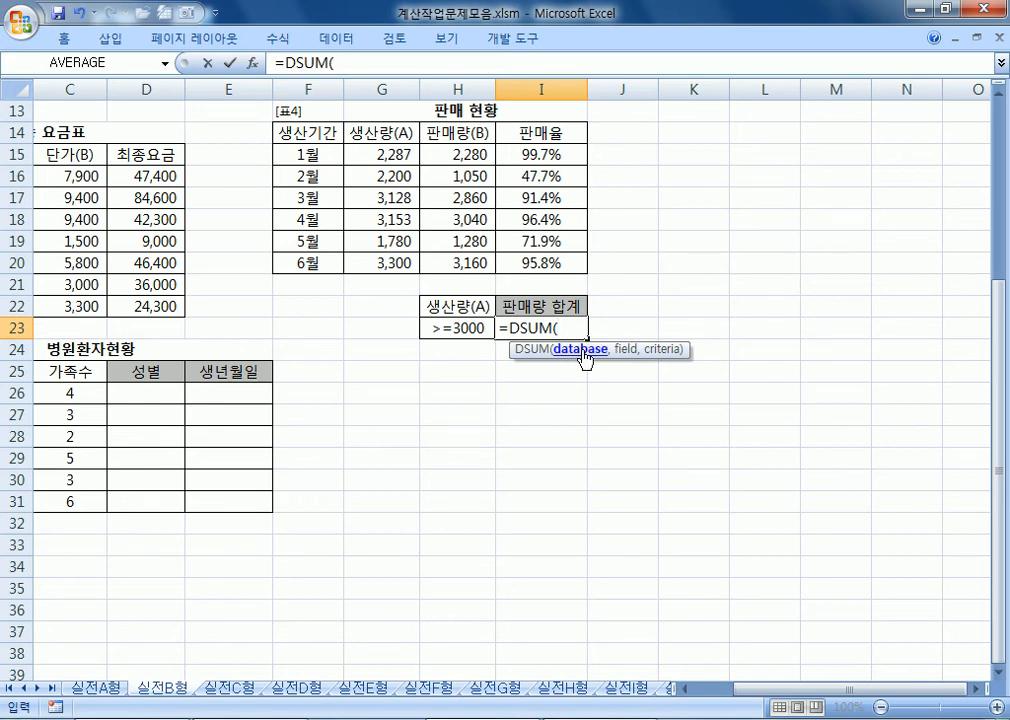
{"action": "left_click", "coordinate": [293, 130]}
{"action": "left_click_drag", "start_coordinate": [293, 130], "coordinate": [545, 261]}
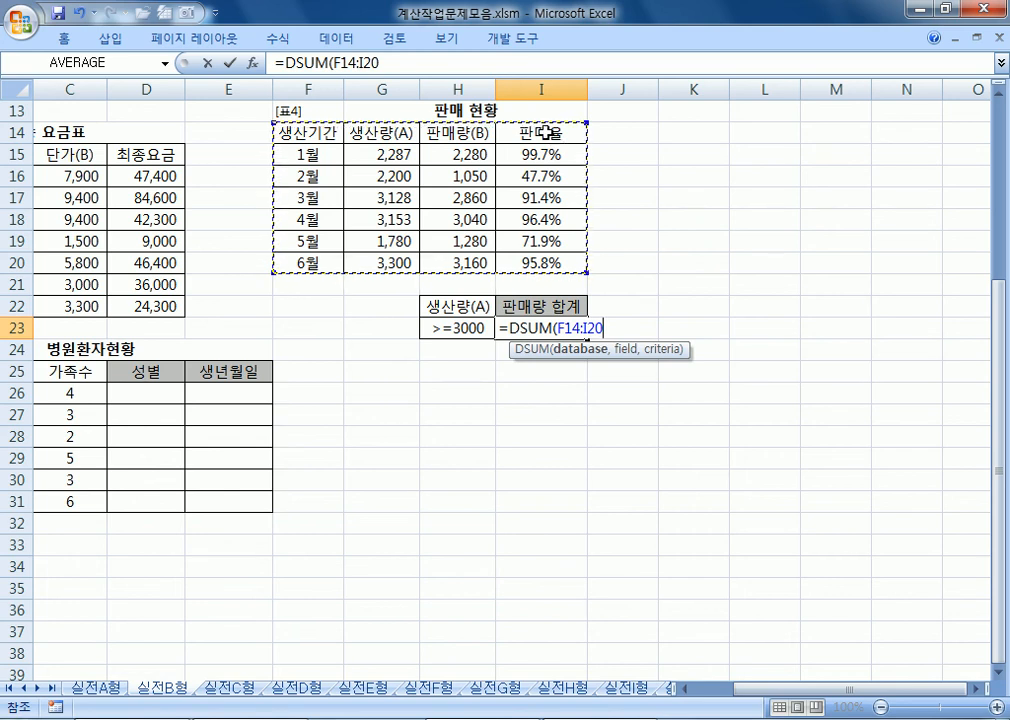
{"action": "left_click_drag", "start_coordinate": [408, 133], "coordinate": [456, 268]}
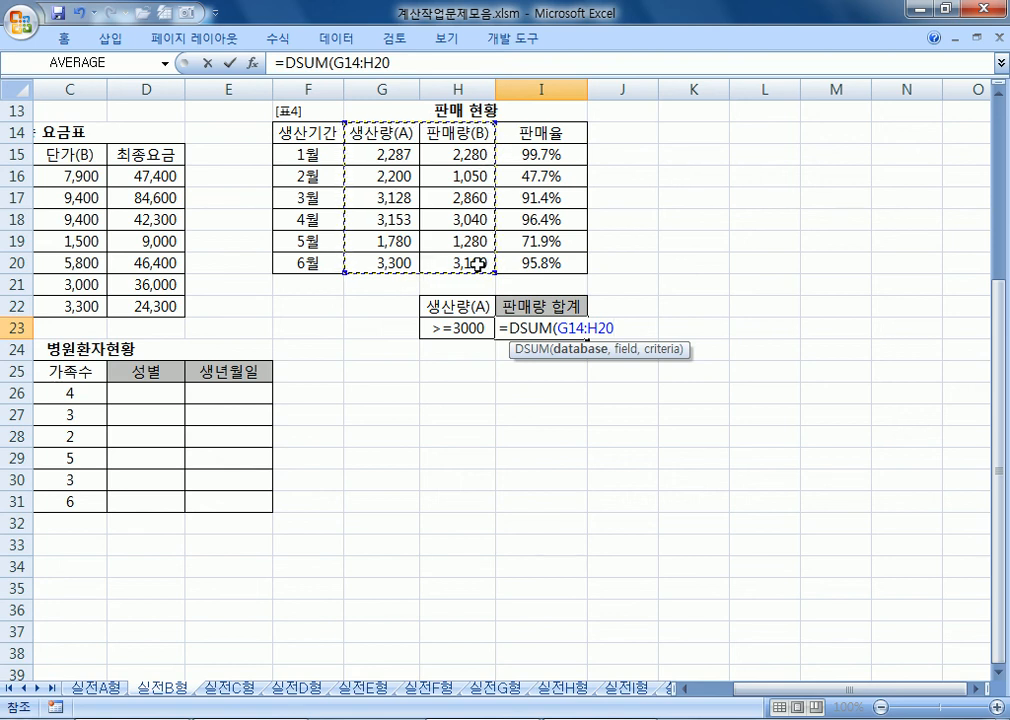
{"action": "left_click", "coordinate": [317, 136]}
{"action": "left_click_drag", "start_coordinate": [317, 136], "coordinate": [523, 262]}
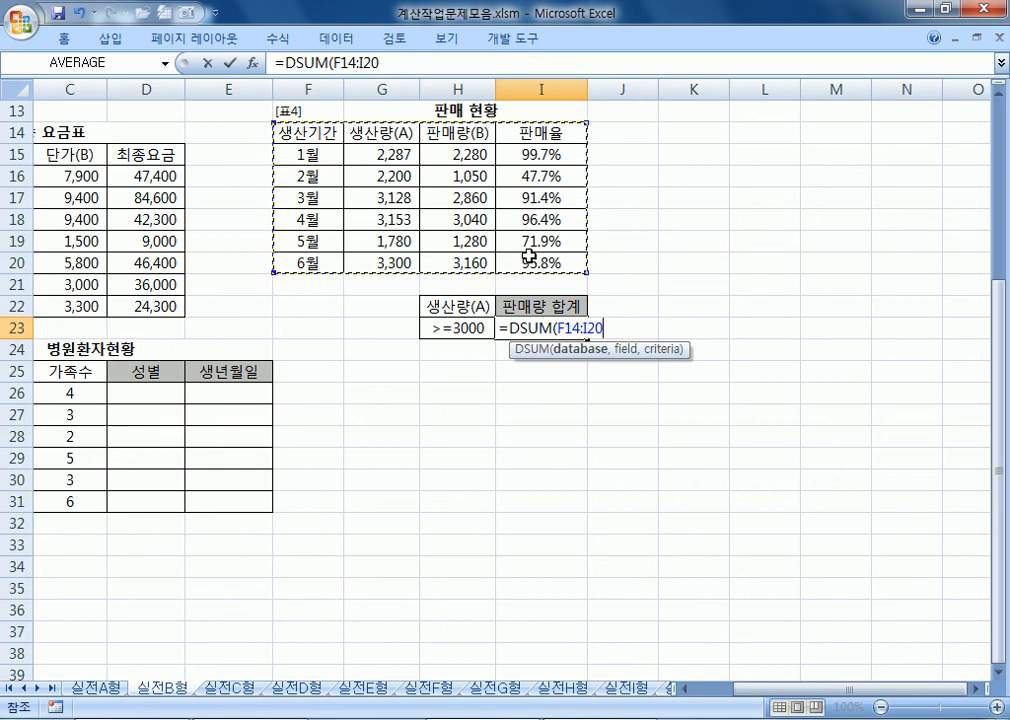
- Complete the DSUM formula in I23 with field H14 and criteria range H22:H23
{"action": "type", "text": ","}
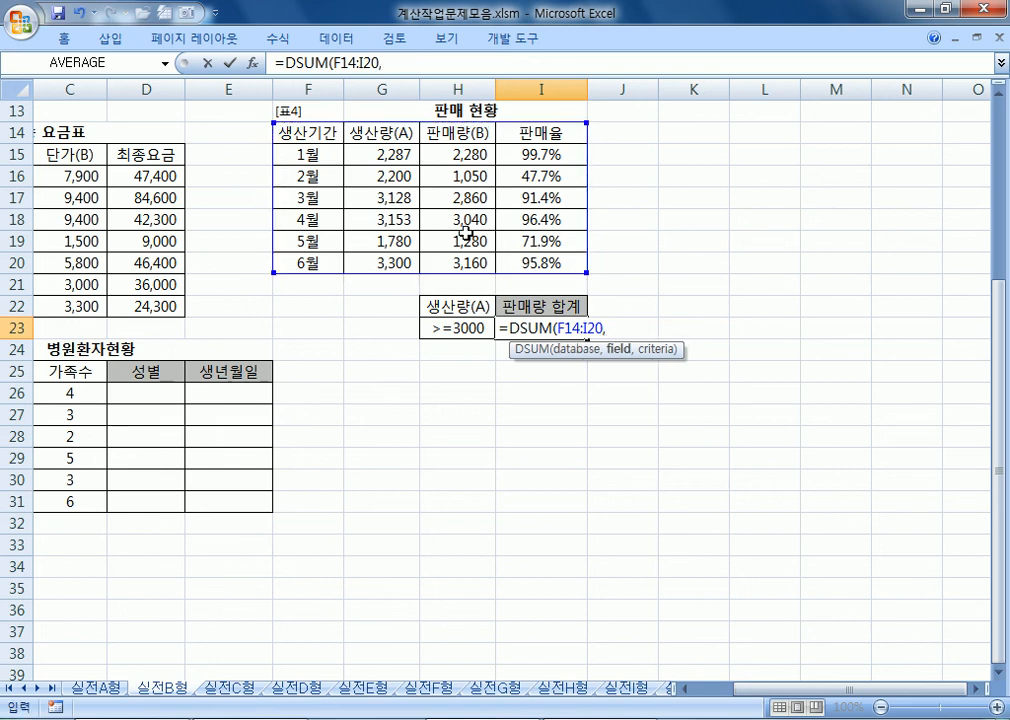
{"action": "left_click", "coordinate": [440, 133]}
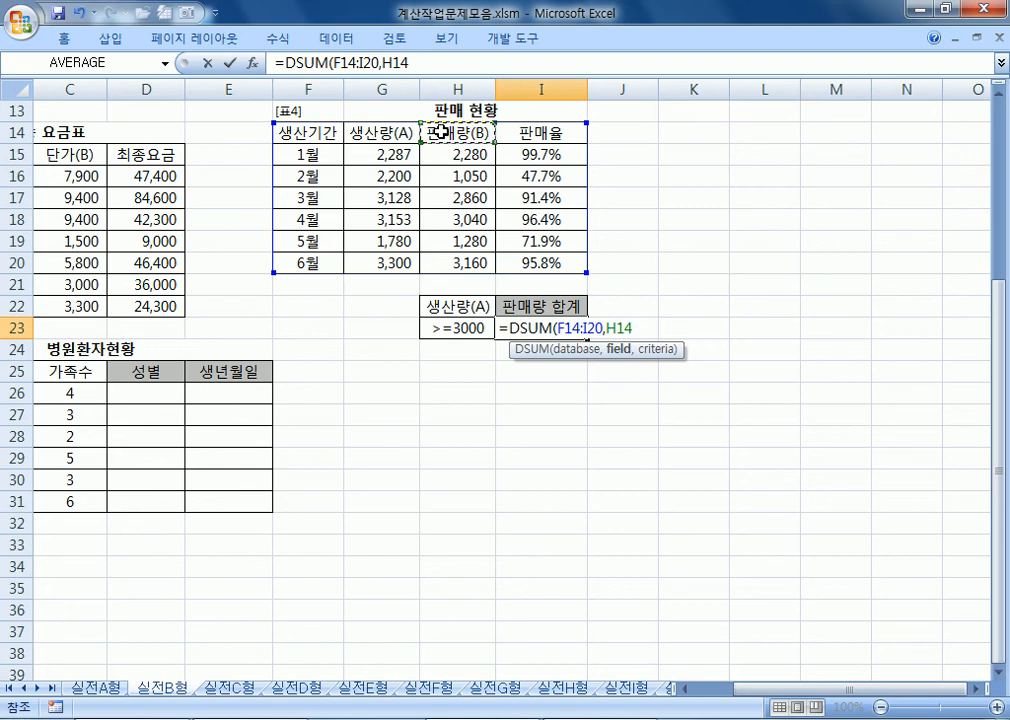
{"action": "type", "text": ","}
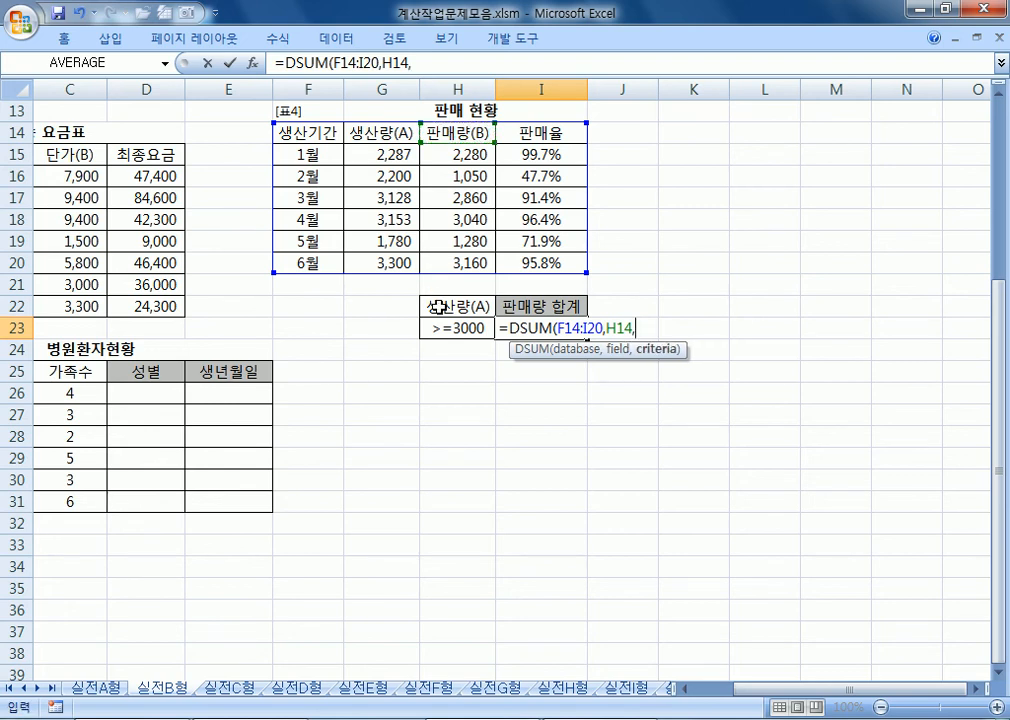
{"action": "left_click_drag", "start_coordinate": [440, 306], "coordinate": [462, 330]}
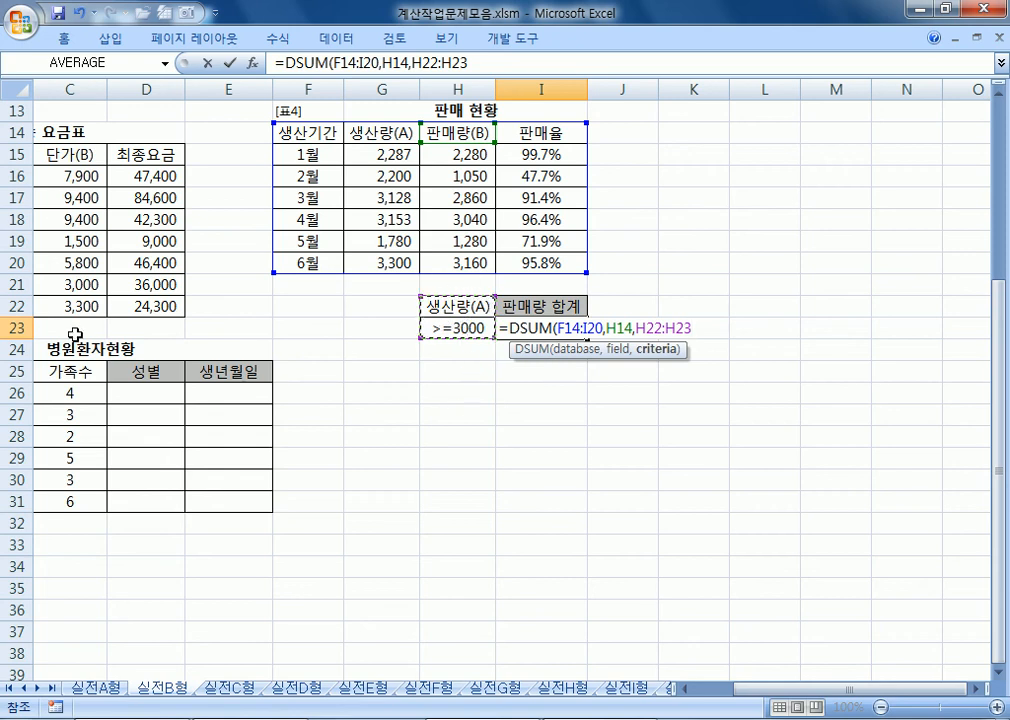
{"action": "key", "text": "Return"}
- Check the 판매량 합계 result in I23 by selecting H17, H18 and H20 together to compare their sum
{"action": "left_click", "coordinate": [535, 326]}
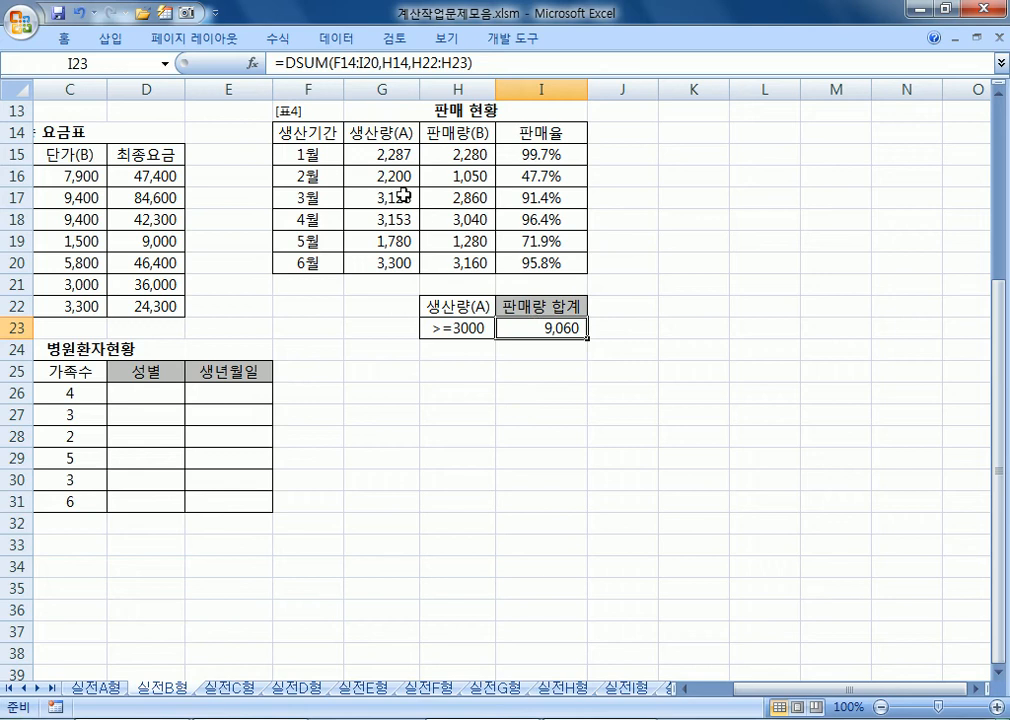
{"action": "left_click", "coordinate": [445, 198]}
{"action": "left_click", "coordinate": [447, 221], "text": "ctrl"}
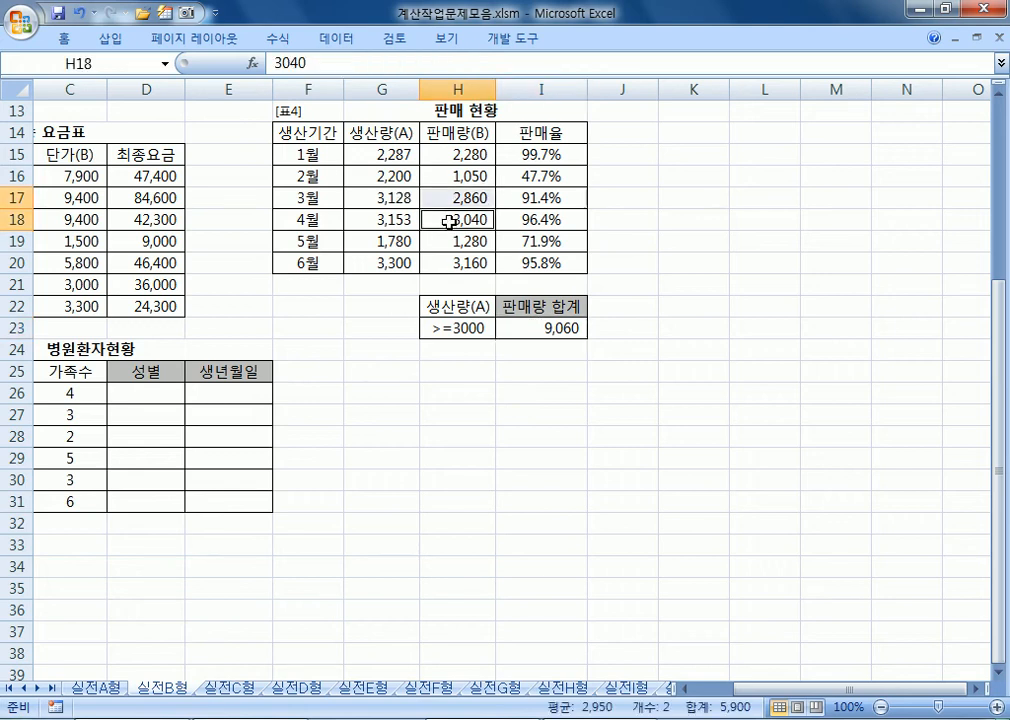
{"action": "left_click", "coordinate": [455, 263], "text": "ctrl"}
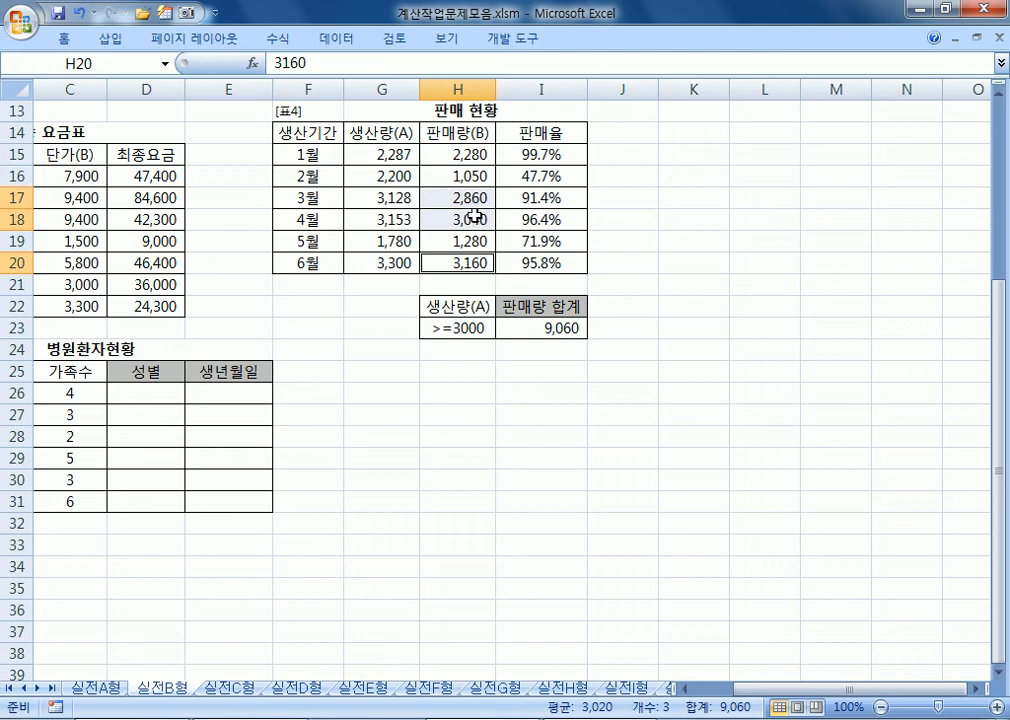
- Go to the 병원환자현황 table and select its first 성별 cell, D26
{"action": "left_click", "coordinate": [433, 410]}
{"action": "key", "text": "Home"}
{"action": "scroll", "coordinate": [260, 245], "scroll_direction": "down", "scroll_amount": 1}
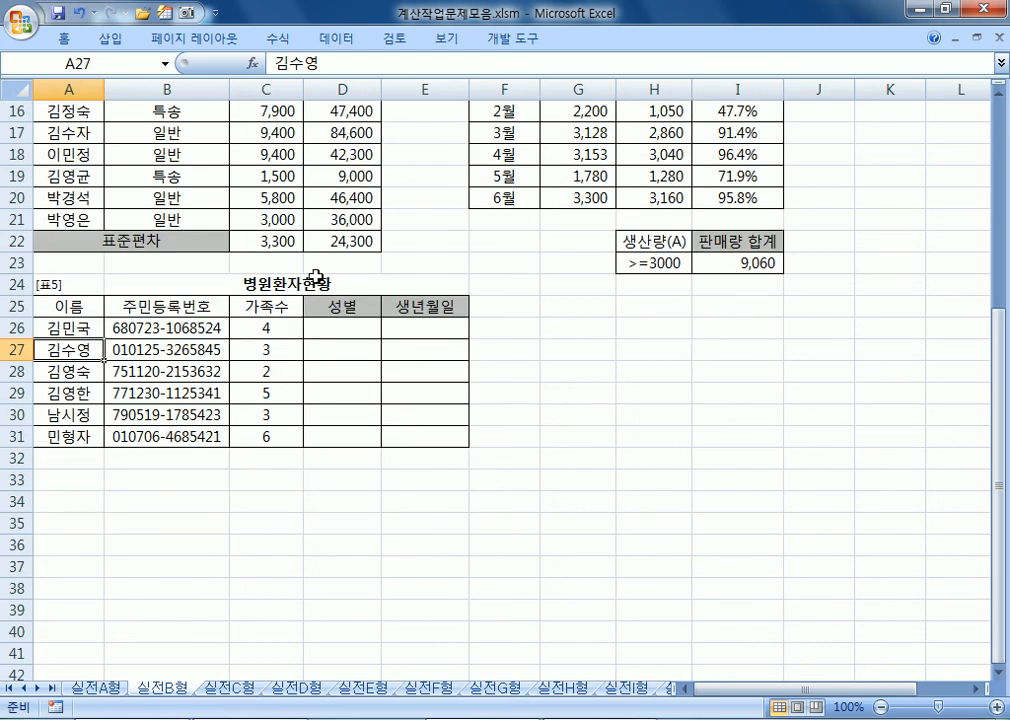
{"action": "scroll", "coordinate": [330, 280], "scroll_direction": "down", "scroll_amount": 2}
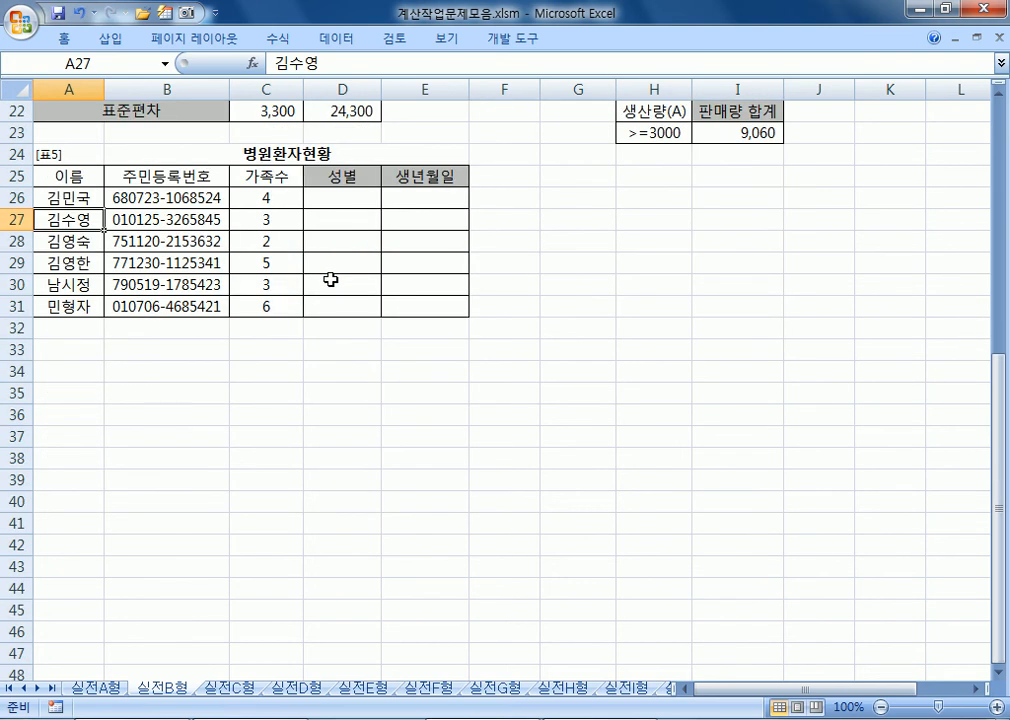
{"action": "scroll", "coordinate": [330, 280], "scroll_direction": "down", "scroll_amount": 1}
{"action": "left_click", "coordinate": [999, 94]}
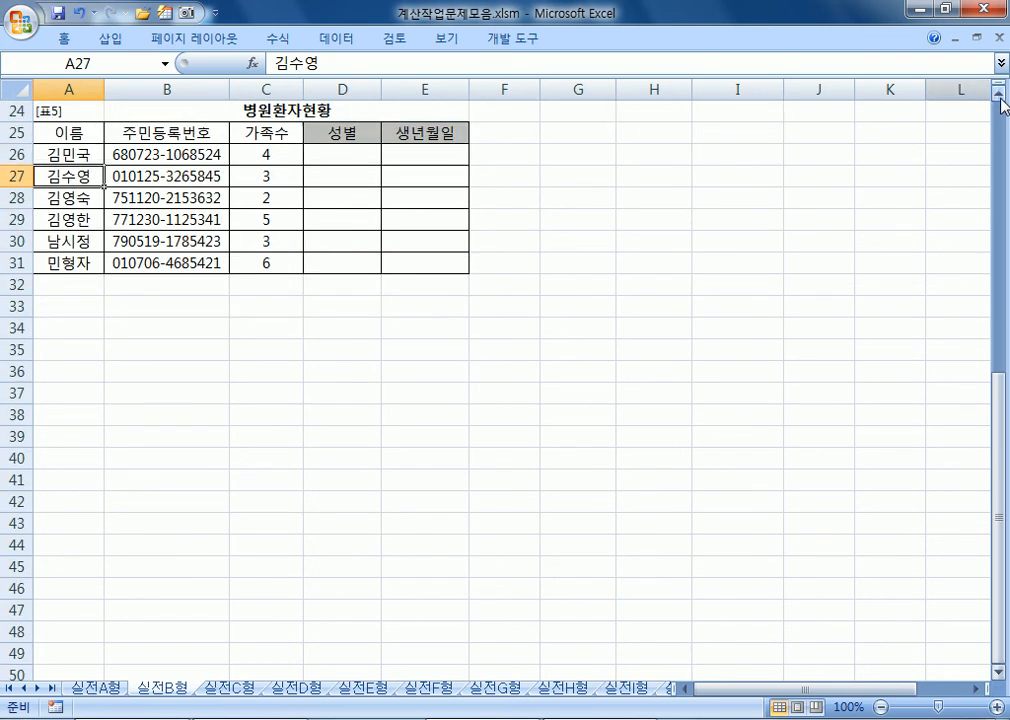
{"action": "left_click", "coordinate": [338, 155]}
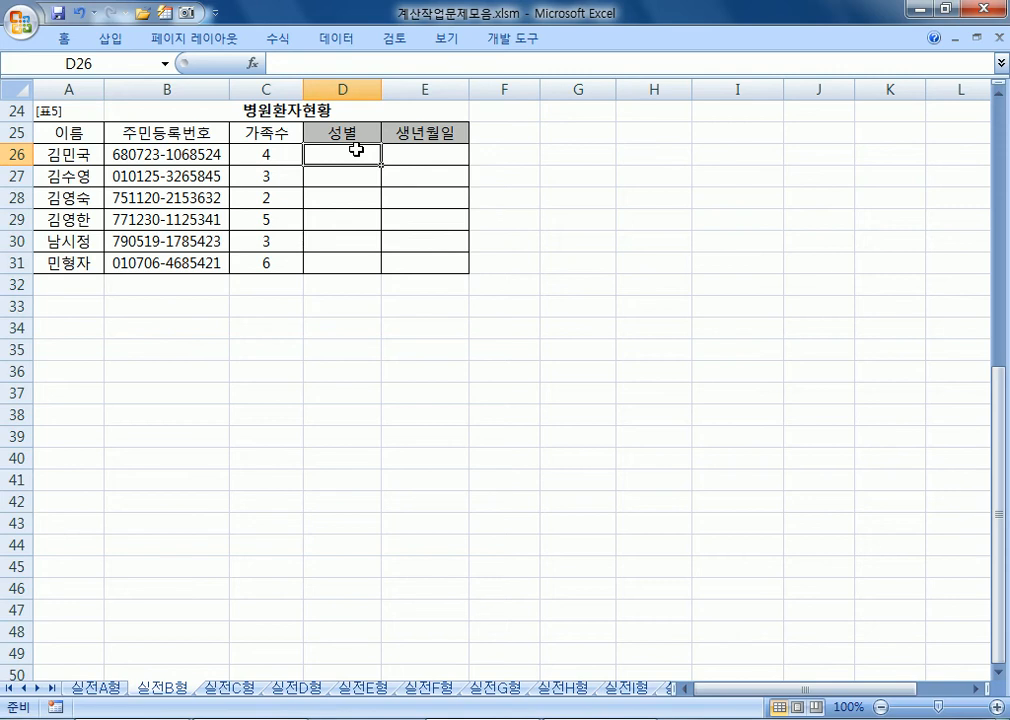
- Switch to Notepad and begin a new problem line reading 4. 성별 : 주민번호에서
{"action": "key", "text": "alt+Tab"}
{"action": "scroll", "coordinate": [421, 525], "scroll_direction": "down", "scroll_amount": 2}
{"action": "scroll", "coordinate": [428, 512], "scroll_direction": "up", "scroll_amount": 1}
{"action": "type", "text": "4."}
{"action": "left_click", "coordinate": [997, 708]}
{"action": "left_click", "coordinate": [997, 708]}
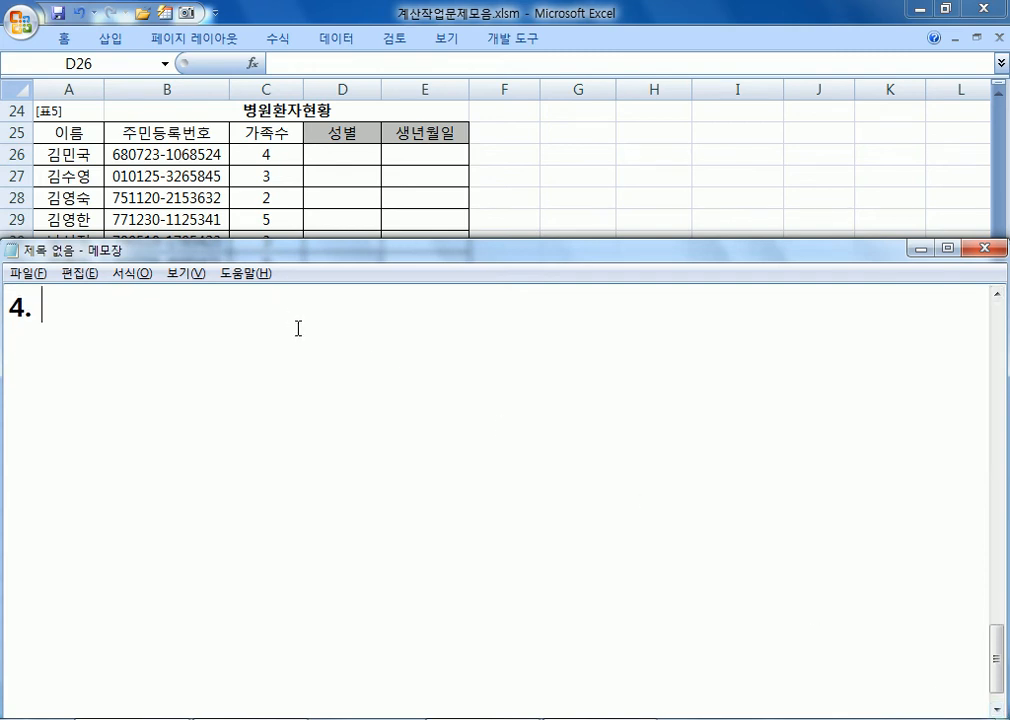
{"action": "type", "text": "성별 "}
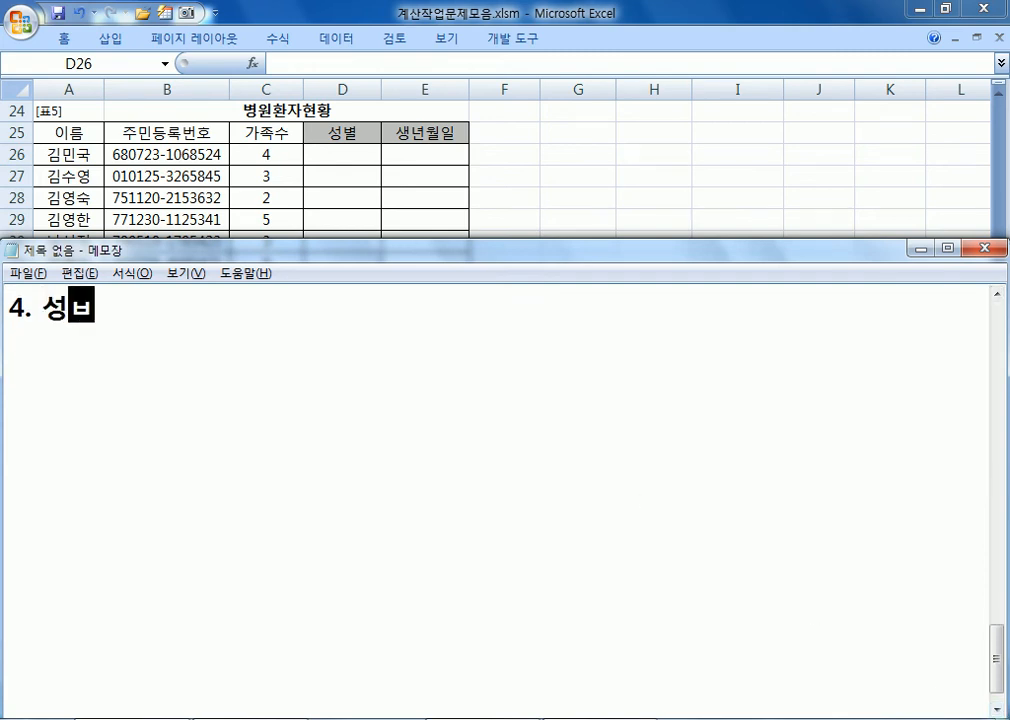
{"action": "type", "text": ": "}
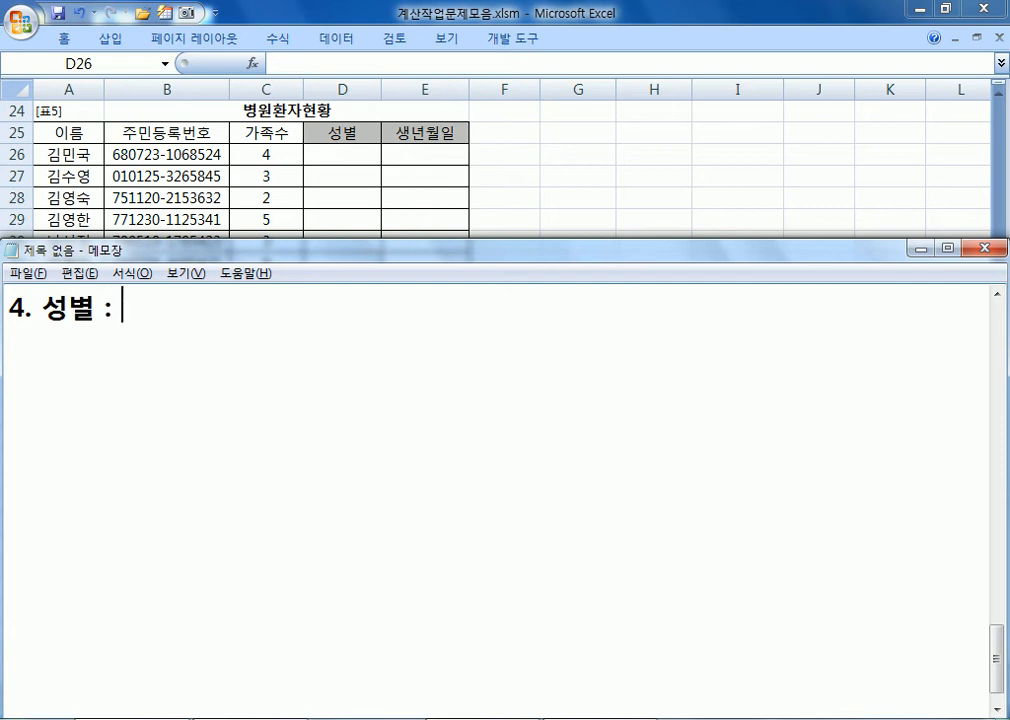
{"action": "type", "text": "주민번호에서"}
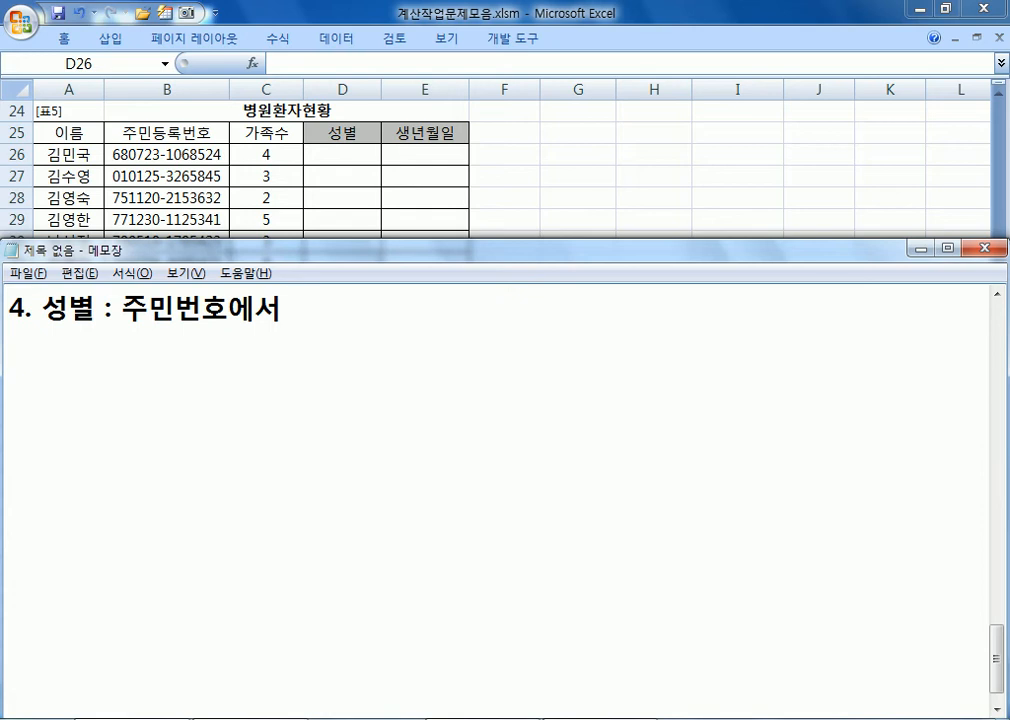
- Continue the problem 4 line with the even-number condition 짝수이면 "여자"
{"action": "key", "text": "Return"}
{"action": "type", "text": "작"}
{"action": "key", "text": "BackSpace"}
{"action": "key", "text": "BackSpace"}
{"action": "key", "text": "BackSpace"}
{"action": "key", "text": "BackSpace"}
{"action": "type", "text": "찌ㅏ"}
{"action": "key", "text": "BackSpace"}
{"action": "key", "text": "BackSpace"}
{"action": "type", "text": "짜ㄱ수이면 :"}
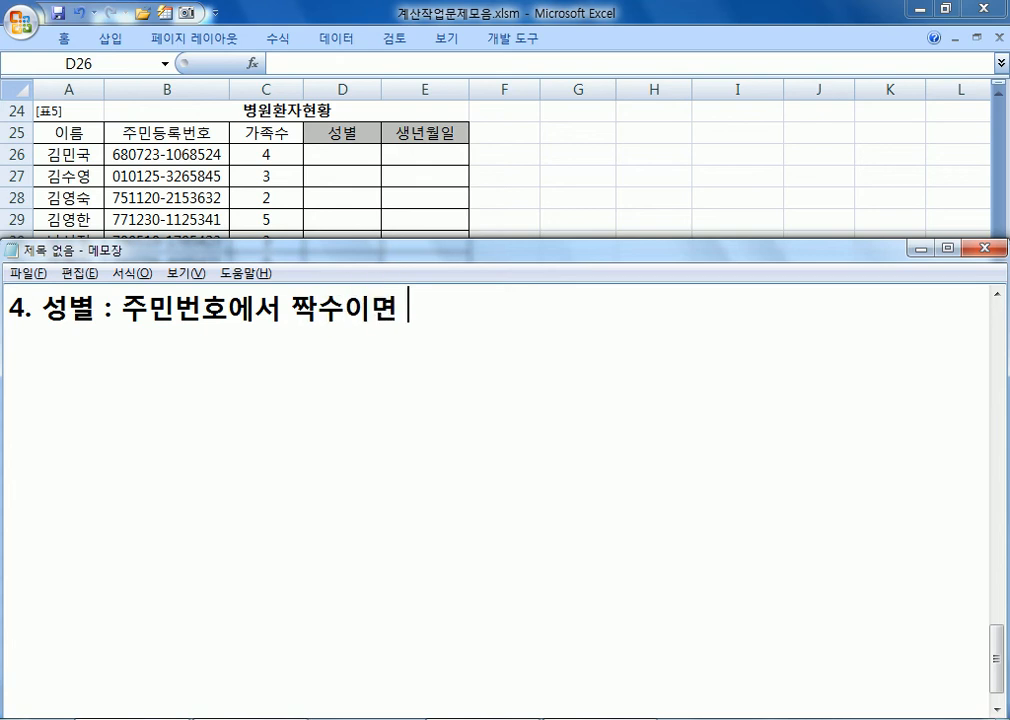
{"action": "key", "text": "BackSpace"}
{"action": "type", "text": "\"여"}
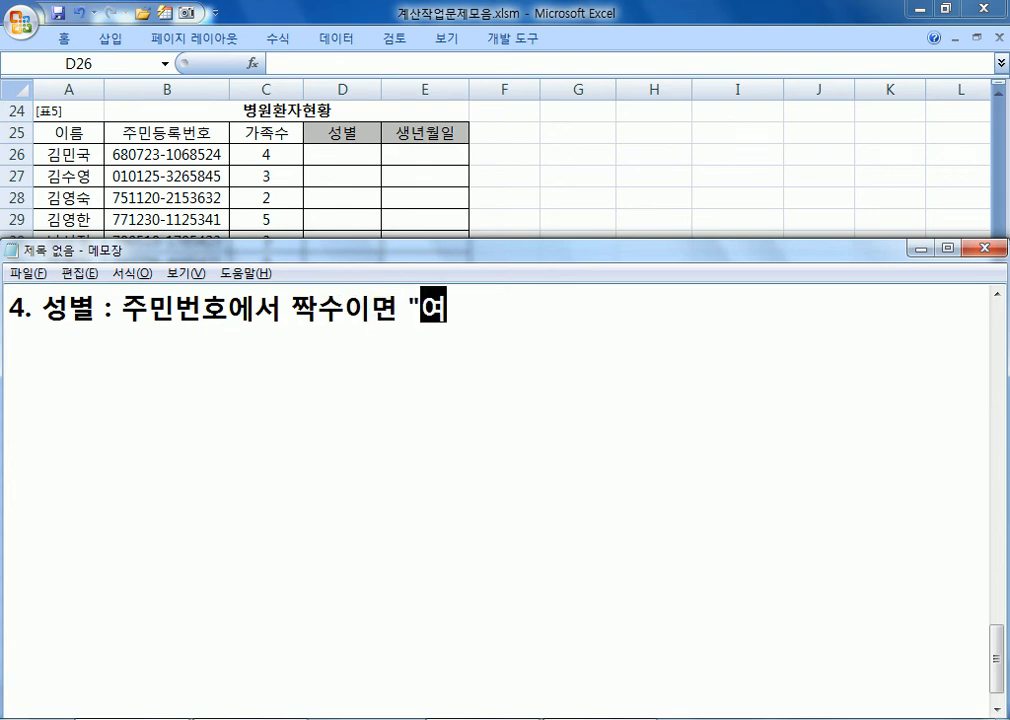
{"action": "type", "text": "자"}
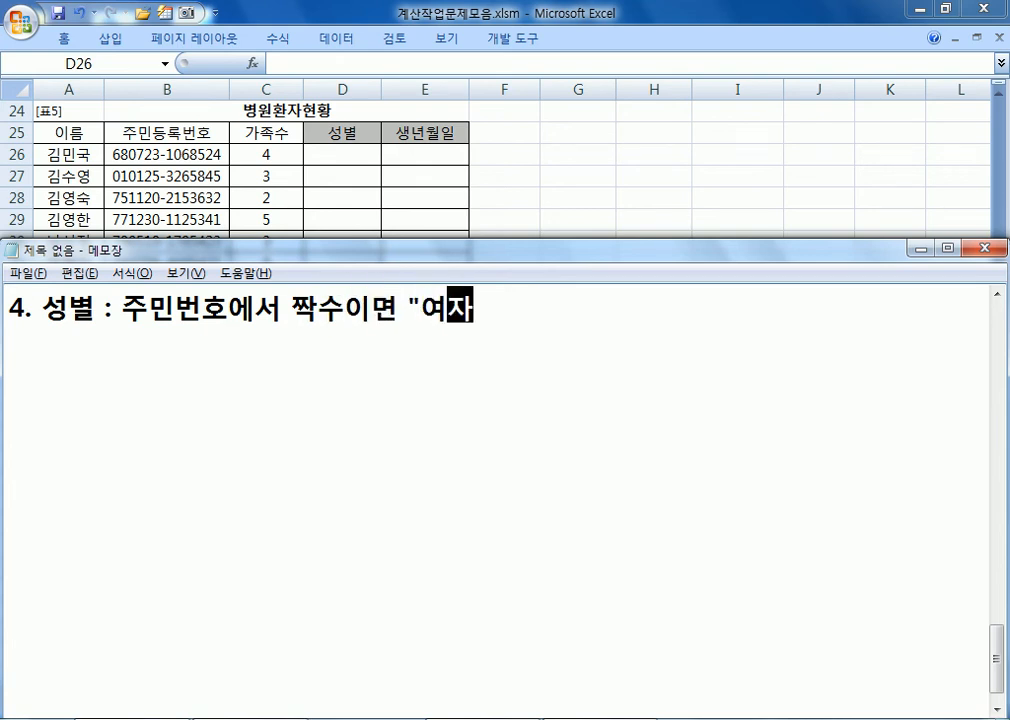
- Finish the problem 4 line with the odd-number condition 홀수이면 "남자"
{"action": "type", "text": "\", ㅎㅗㅇㅅ"}
{"action": "key", "text": "BackSpace"}
{"action": "key", "text": "BackSpace"}
{"action": "key", "text": "BackSpace"}
{"action": "type", "text": "ㅗㄹ수이면 \"나"}
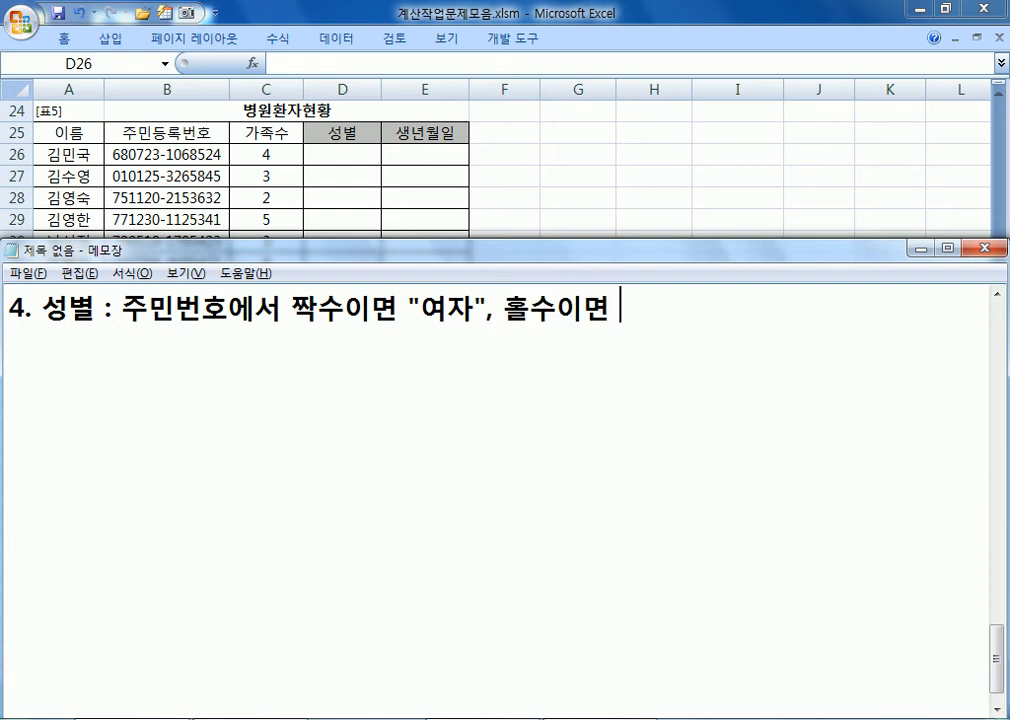
{"action": "type", "text": "ㅁ자\""}
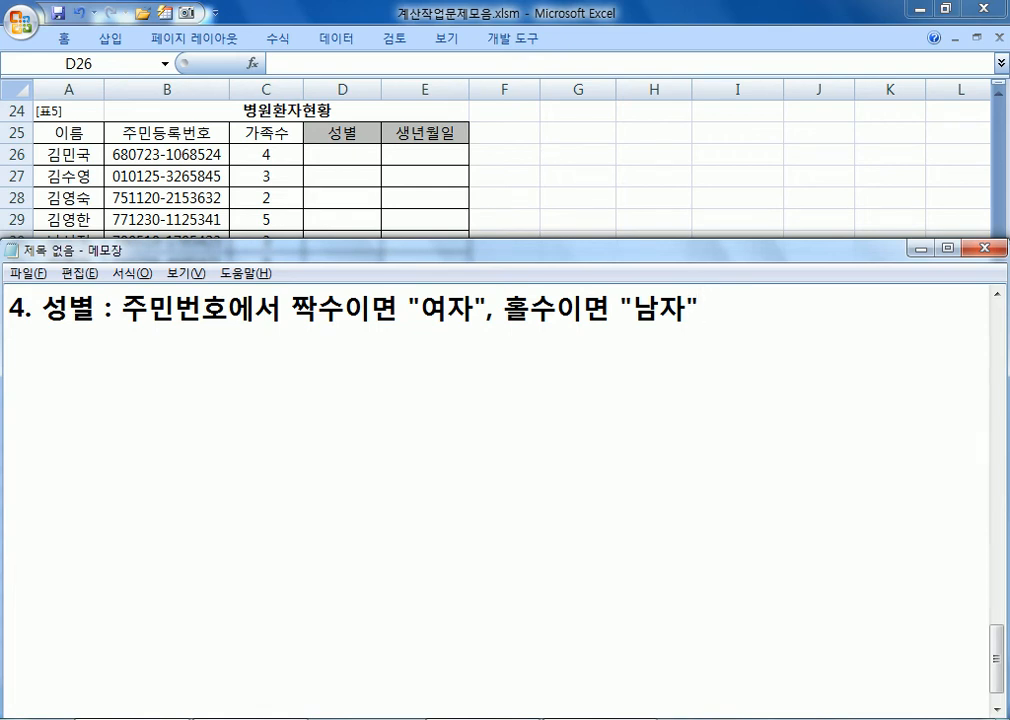
- Start a draft formula below the problem 4 line with the condition =IF(성별코드=짝수
{"action": "key", "text": "Return"}
{"action": "type", "text": "=IF("}
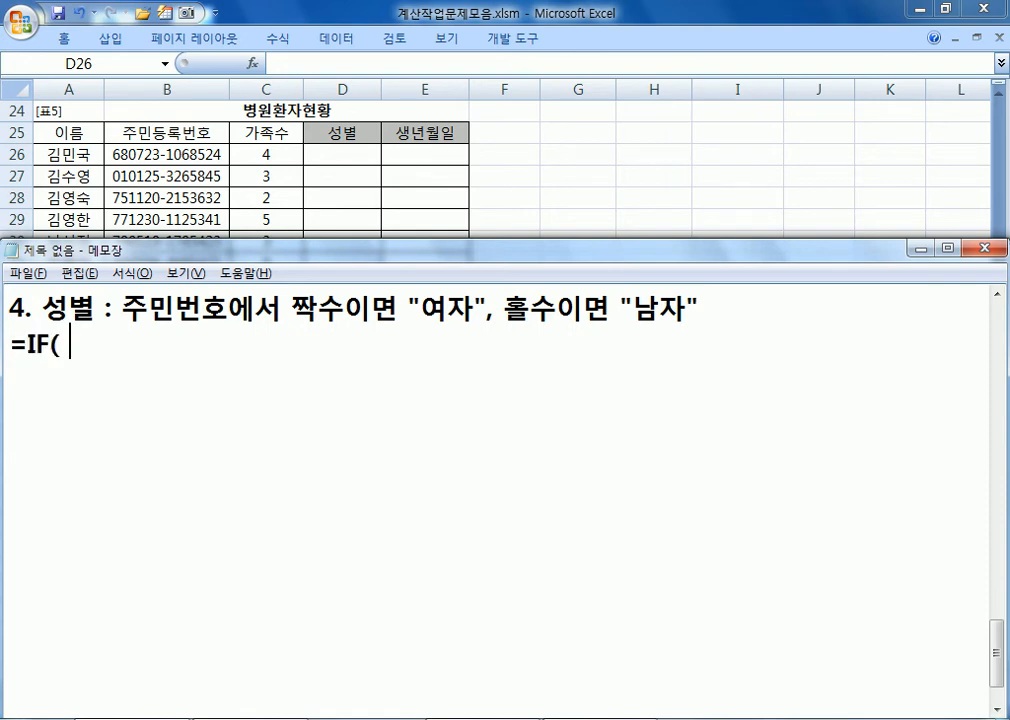
{"action": "key", "text": "BackSpace"}
{"action": "type", "text": "성별코드"}
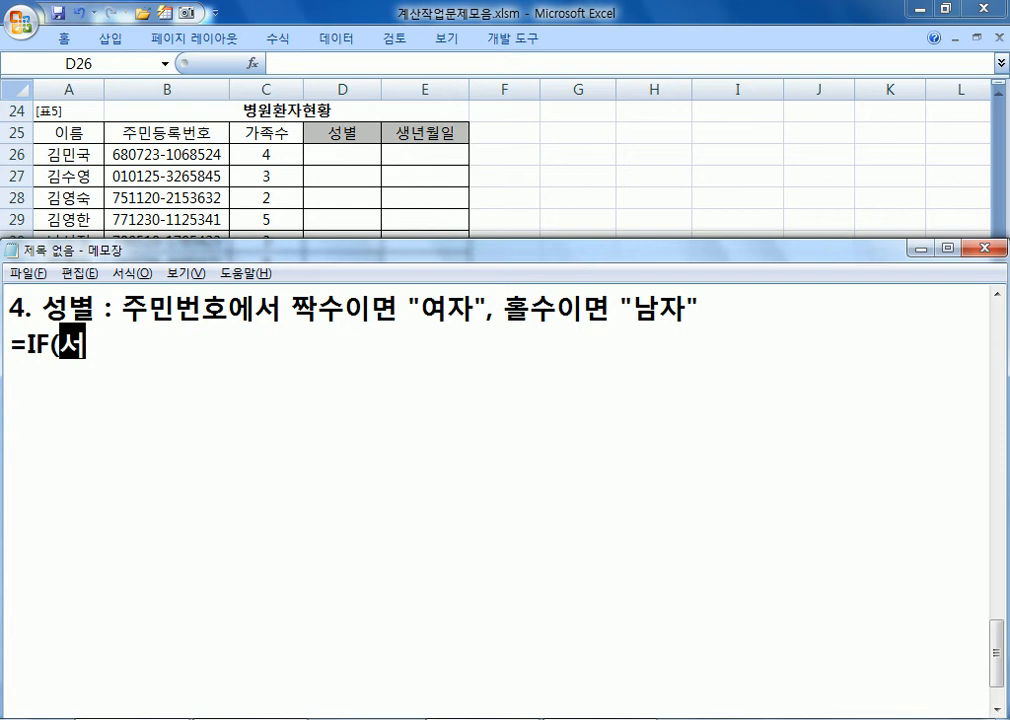
{"action": "type", "text": "자"}
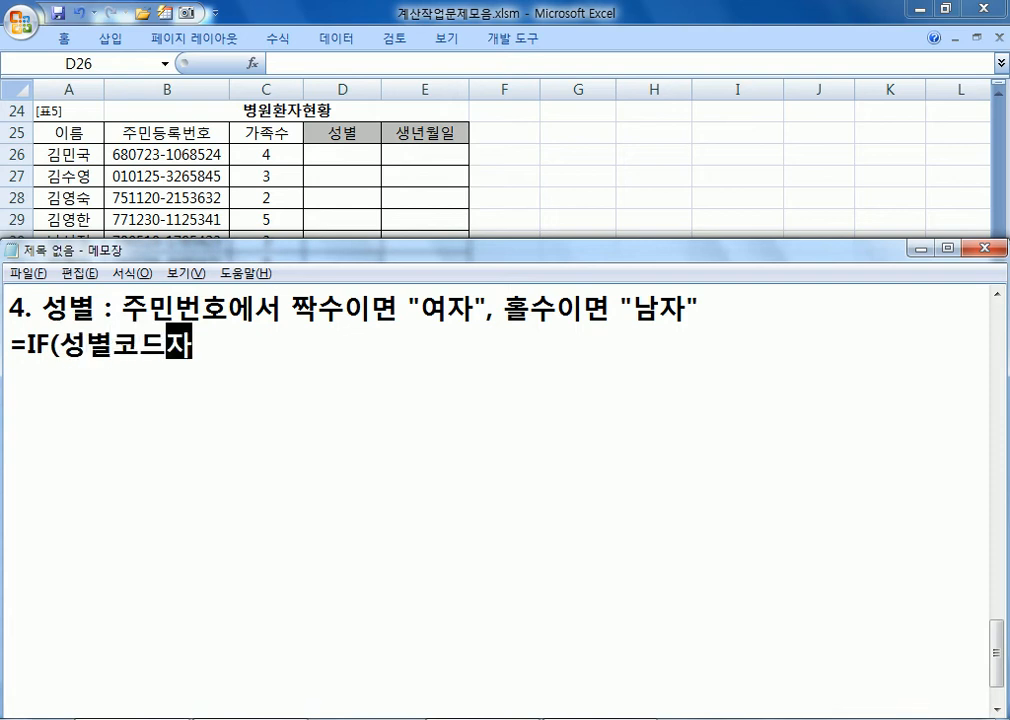
{"action": "key", "text": "BackSpace"}
{"action": "key", "text": "BackSpace"}
{"action": "type", "text": "가"}
{"action": "key", "text": "BackSpace"}
{"action": "type", "text": "=짝수"}
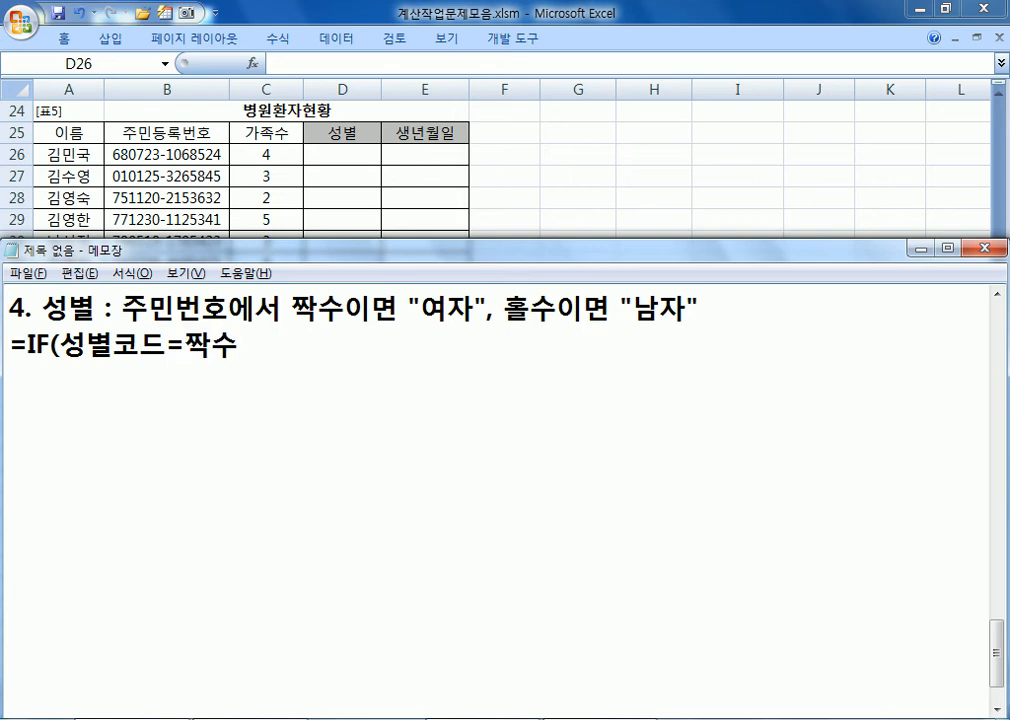
- Complete the draft IF formula with the results "여자" and "남자" and a closing parenthesis
{"action": "type", "text": ", \"여자\", :"}
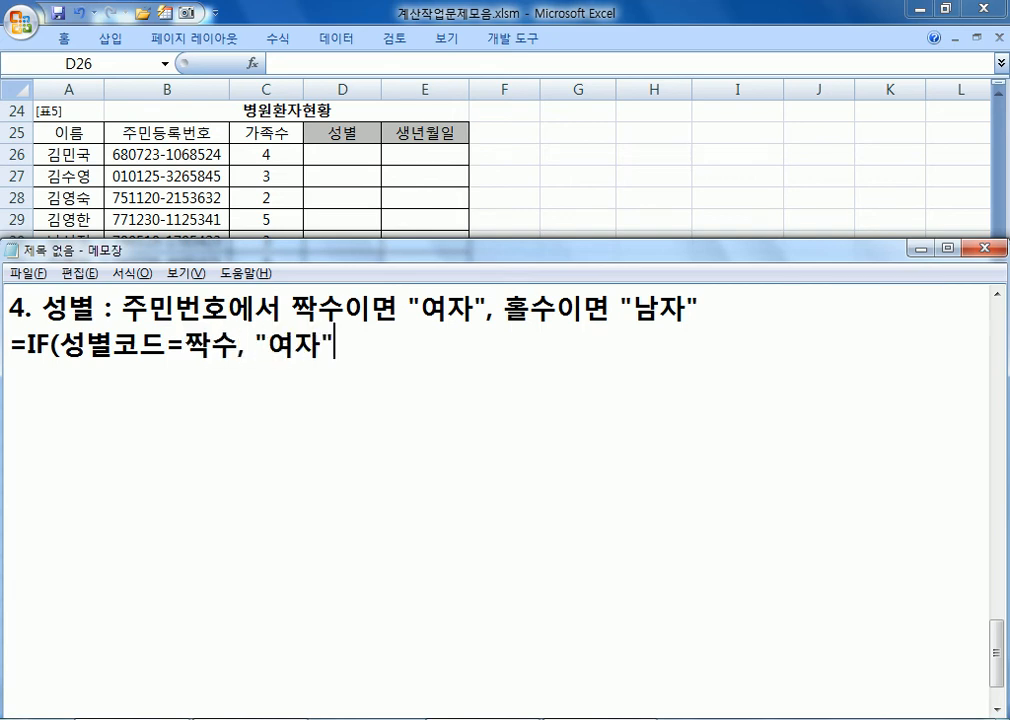
{"action": "key", "text": "BackSpace"}
{"action": "type", "text": "\"남자\""}
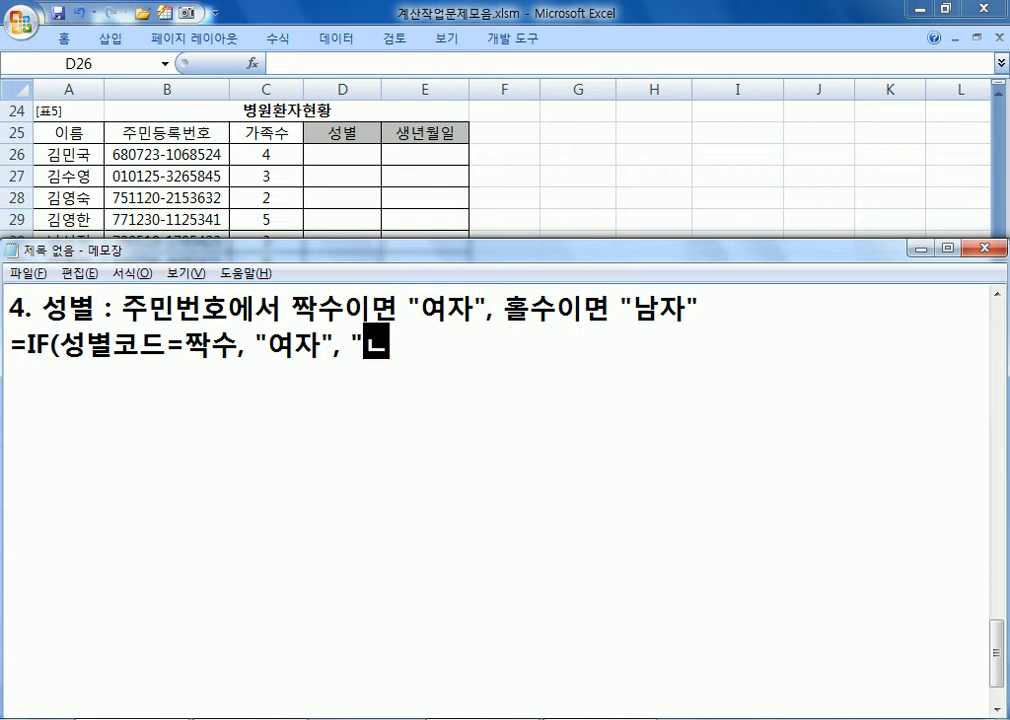
{"action": "type", "text": ")"}
- Duplicate the draft IF formula onto the line below it
{"action": "key", "text": "Return"}
{"action": "key", "text": "Up"}
{"action": "key", "text": "shift+Down"}
{"action": "key", "text": "ctrl+c"}
{"action": "key", "text": "Right"}
{"action": "key", "text": "ctrl+v"}
- In the second IF line, wrap 성별코드 in a MOD function with divisor 2, giving MOD(성별코드, 2)
{"action": "key", "text": "Up"}
{"action": "key", "text": "Right"}
{"action": "key", "text": "Right"}
{"action": "key", "text": "Right"}
{"action": "key", "text": "Right"}
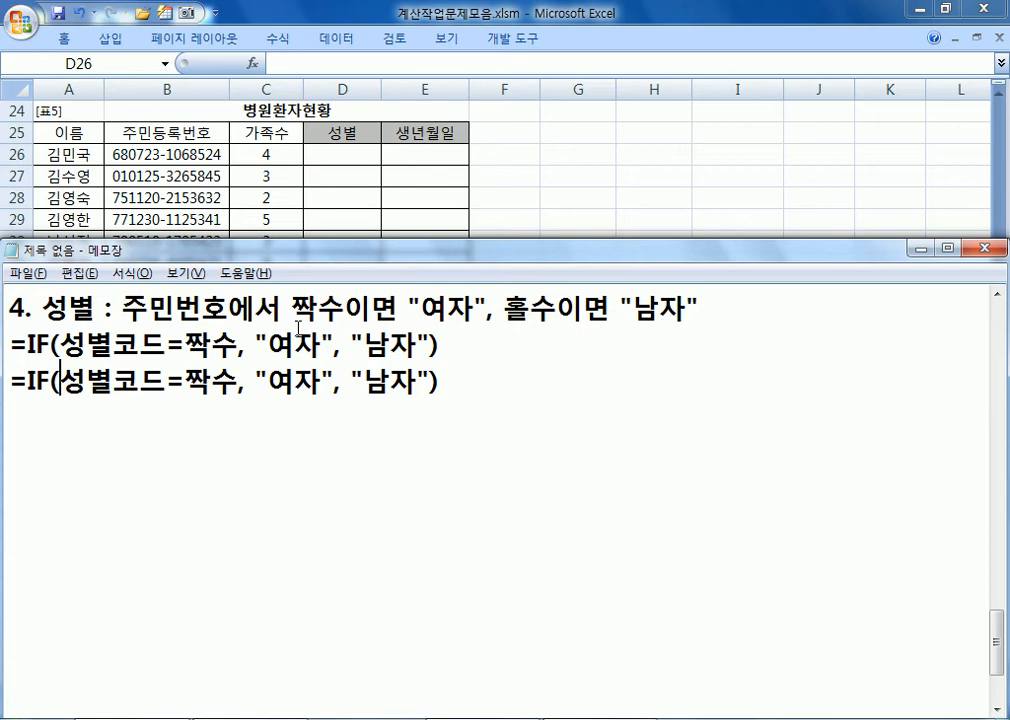
{"action": "type", "text": "ㅡ"}
{"action": "key", "text": "BackSpace"}
{"action": "type", "text": "MOD("}
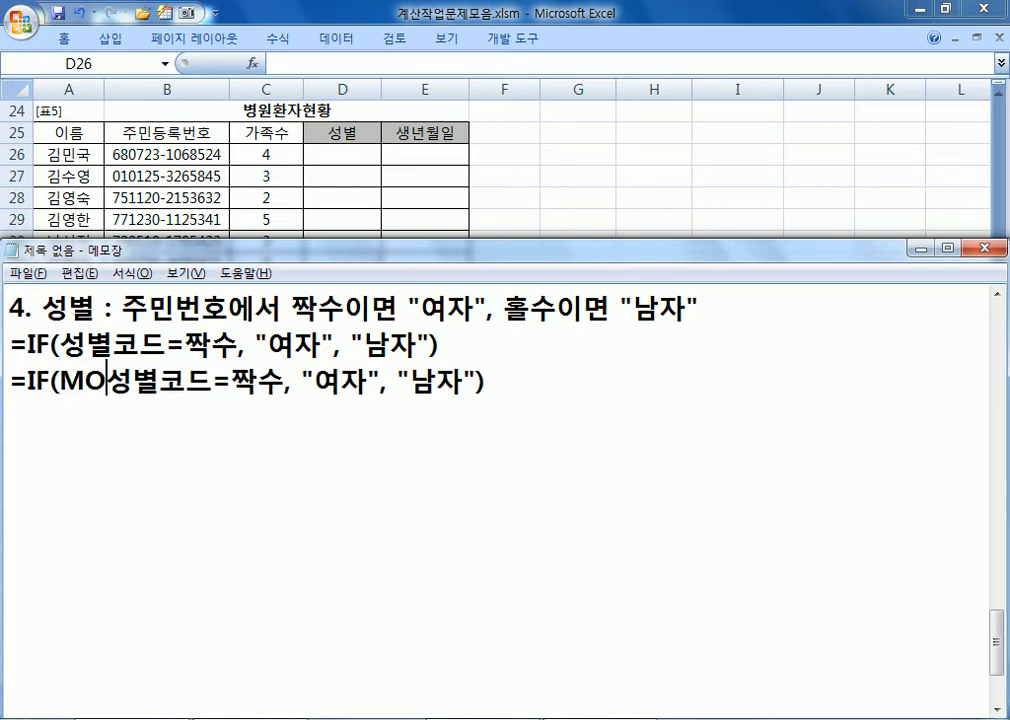
{"action": "key", "text": "Right"}
{"action": "key", "text": "Right"}
{"action": "key", "text": "Right"}
{"action": "key", "text": "Right"}
{"action": "type", "text": ", 2)"}
{"action": "key", "text": "Right"}
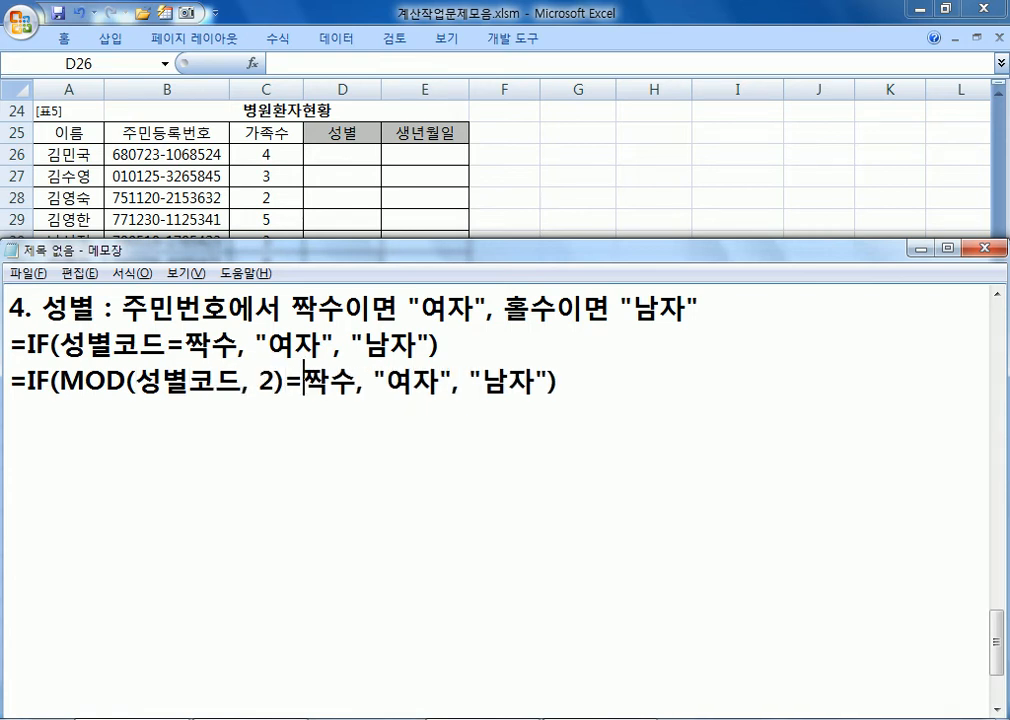
- Change the comparison value in the second IF line from the word 짝수 to 0
{"action": "key", "text": "Delete"}
{"action": "key", "text": "Delete"}
{"action": "type", "text": "0"}
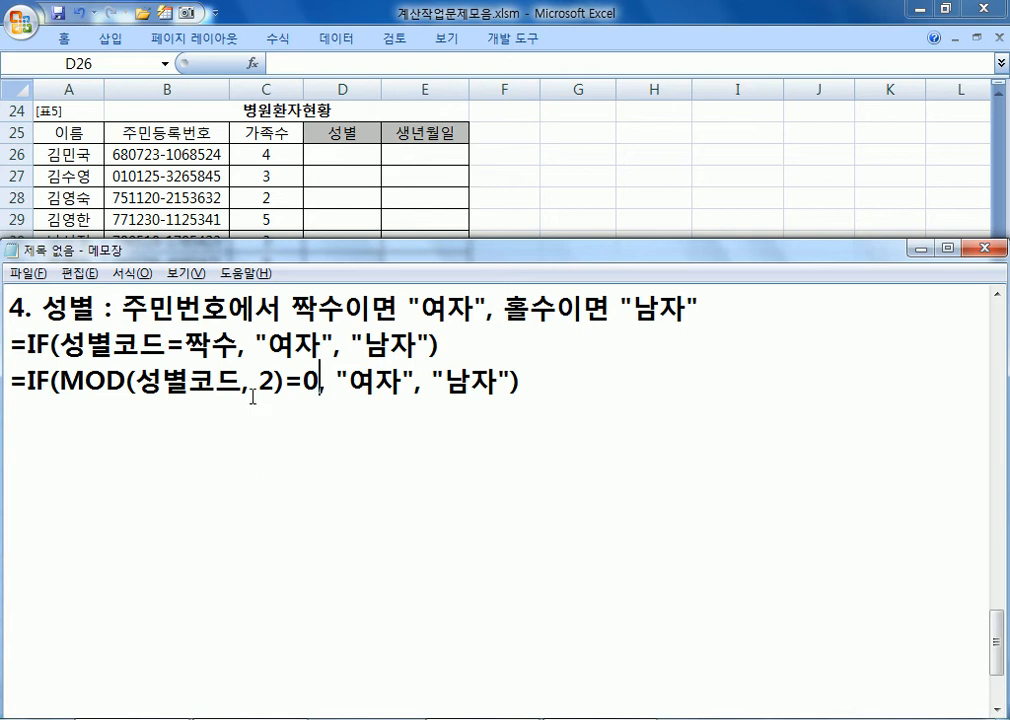
{"action": "left_click_drag", "start_coordinate": [242, 382], "coordinate": [275, 382]}
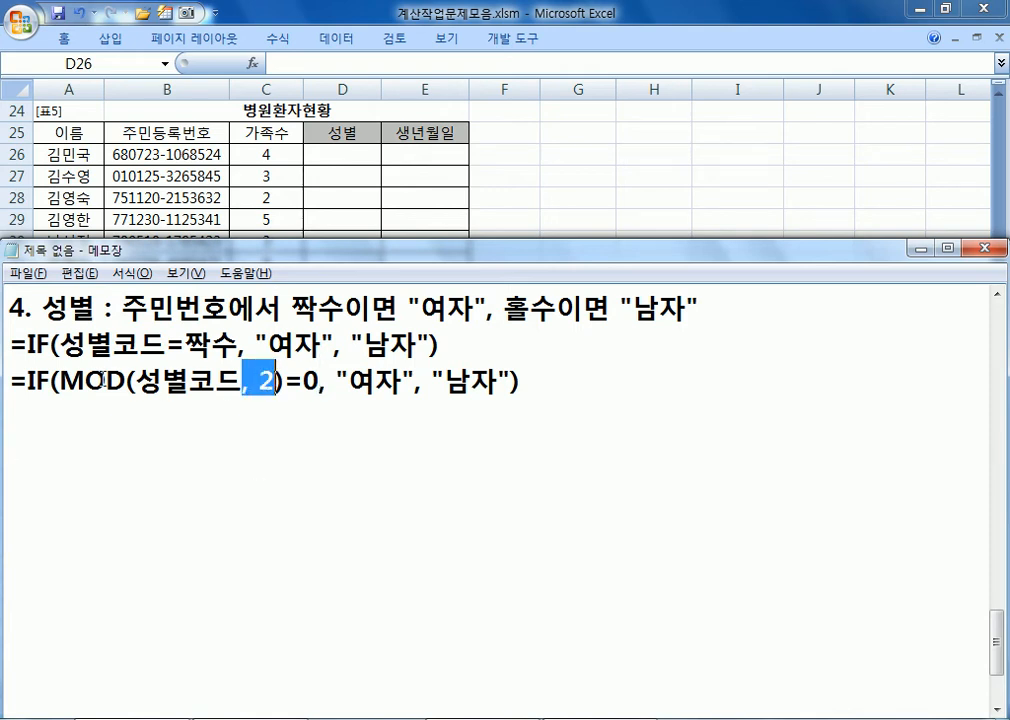
{"action": "left_click_drag", "start_coordinate": [63, 381], "coordinate": [122, 381]}
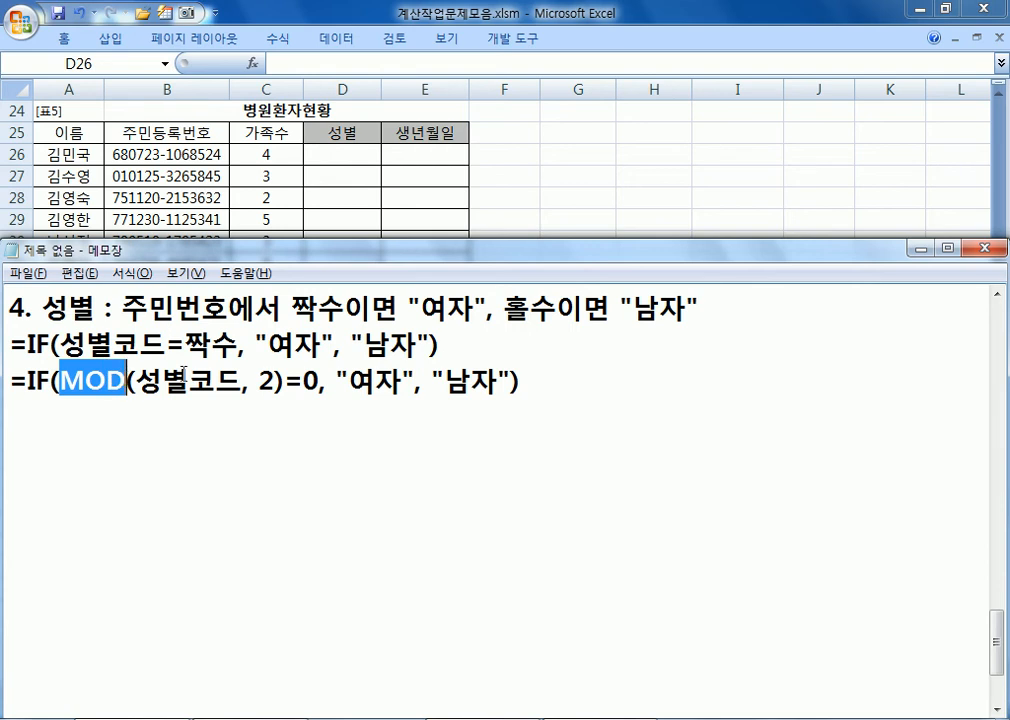
{"action": "left_click_drag", "start_coordinate": [303, 382], "coordinate": [320, 382]}
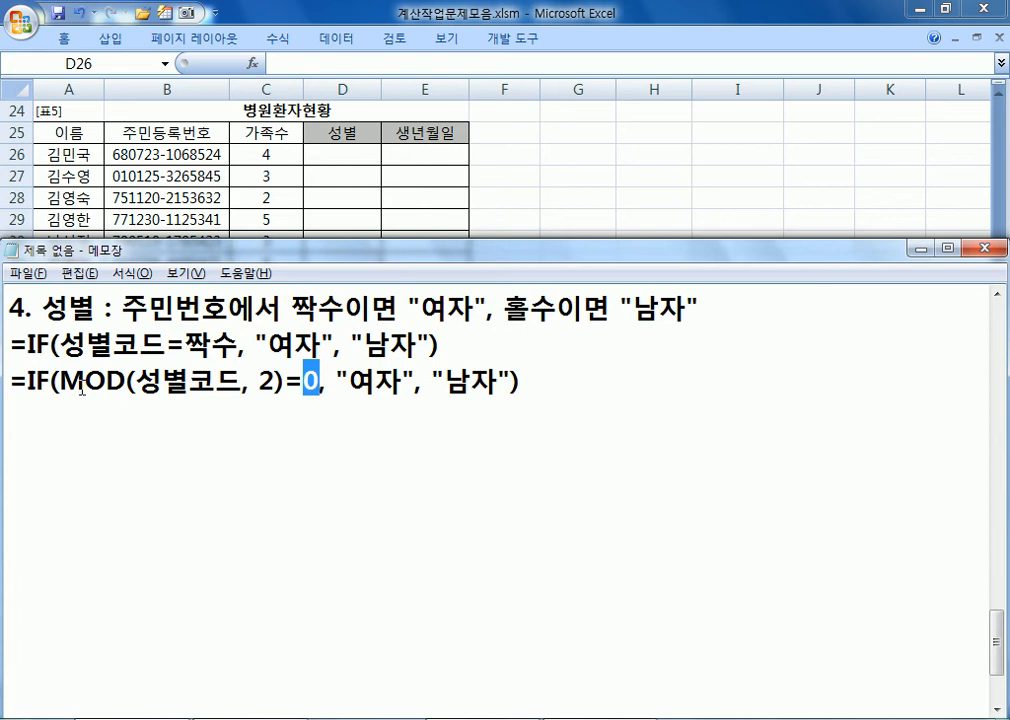
- Duplicate the IF line containing the MOD function onto the line directly below it
{"action": "left_click_drag", "start_coordinate": [8, 382], "coordinate": [46, 408]}
{"action": "key", "text": "ctrl+c"}
{"action": "left_click", "coordinate": [46, 408]}
{"action": "key", "text": "ctrl+v"}
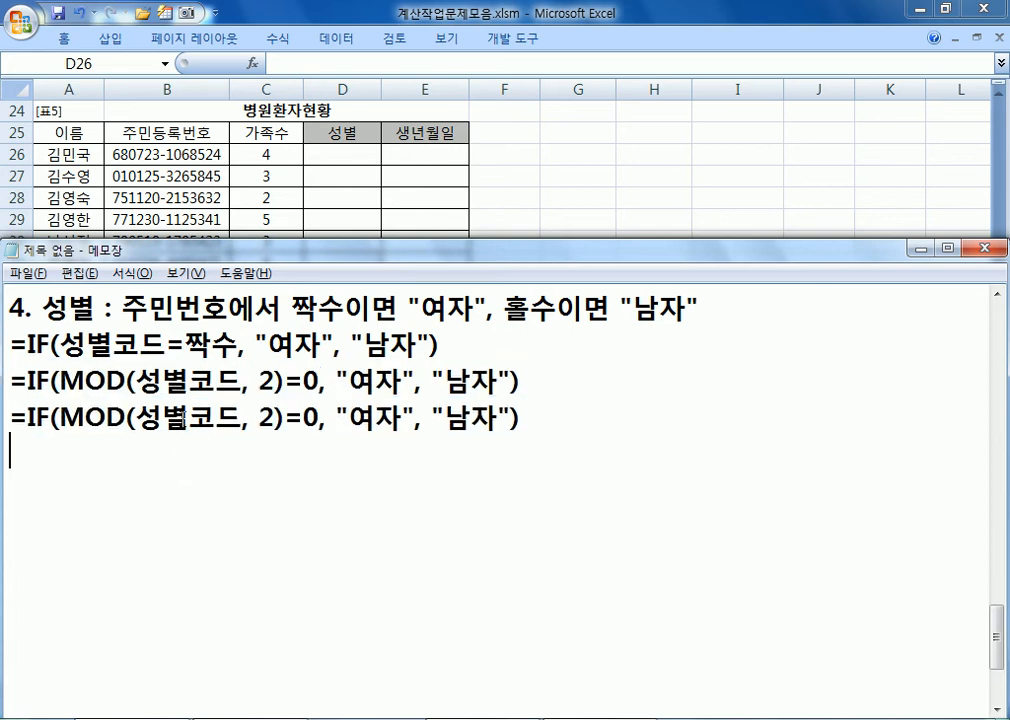
- In the third IF line, replace 성별코드 with MID(B26, 8, 1)
{"action": "left_click_drag", "start_coordinate": [136, 418], "coordinate": [243, 420]}
{"action": "type", "text": "MID*"}
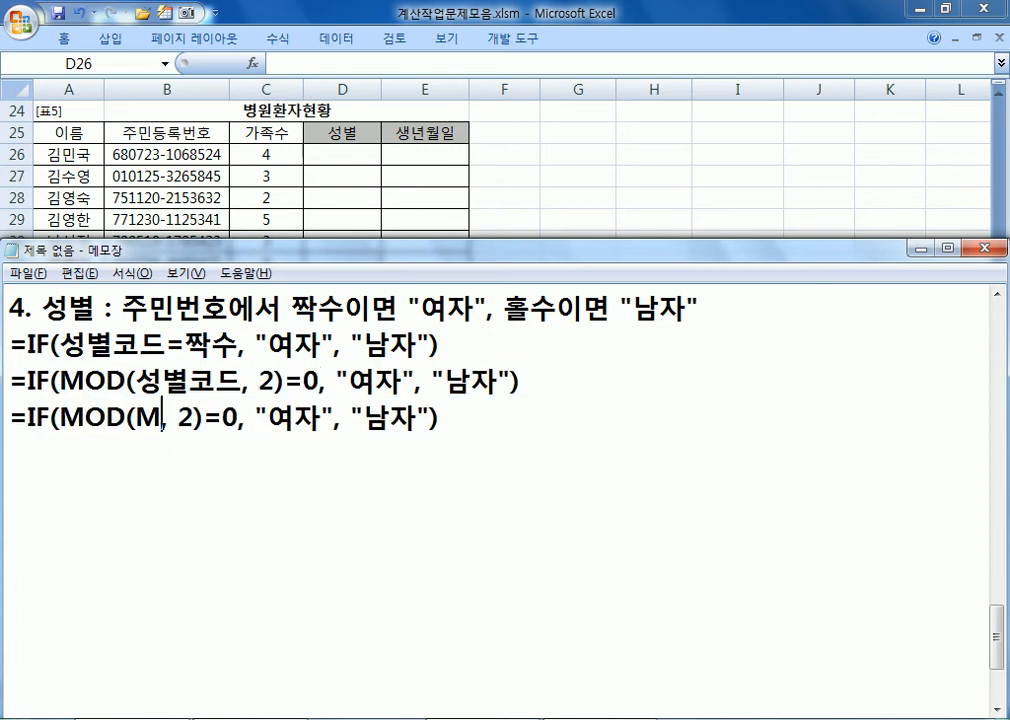
{"action": "key", "text": "BackSpace"}
{"action": "type", "text": "("}
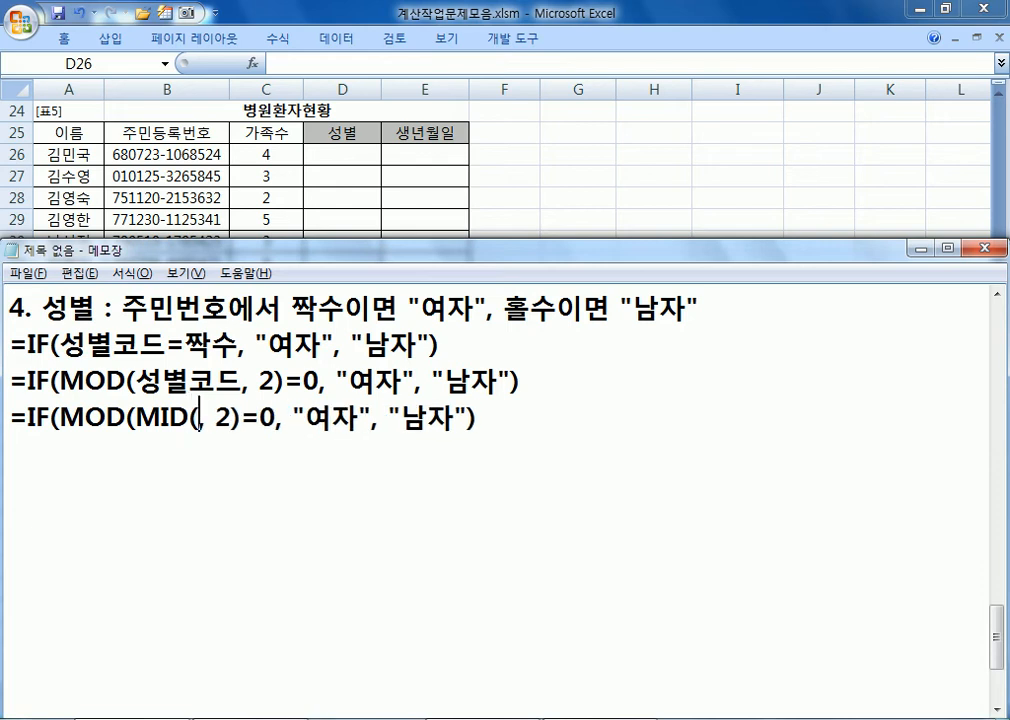
{"action": "type", "text": "B26"}
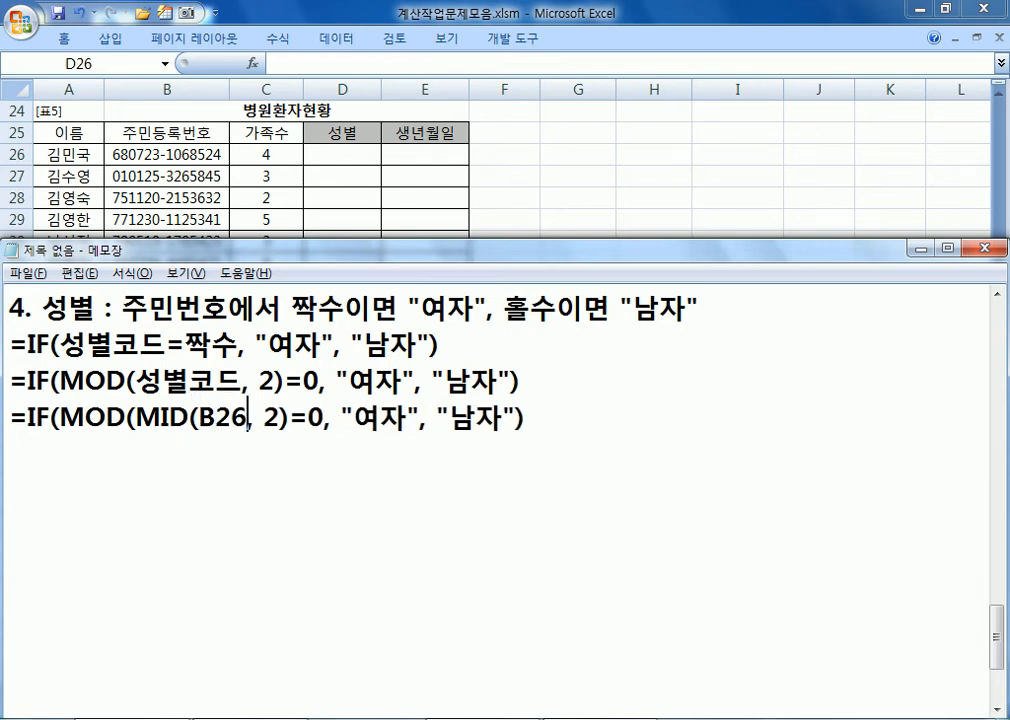
{"action": "type", "text": ", 8, 1)"}
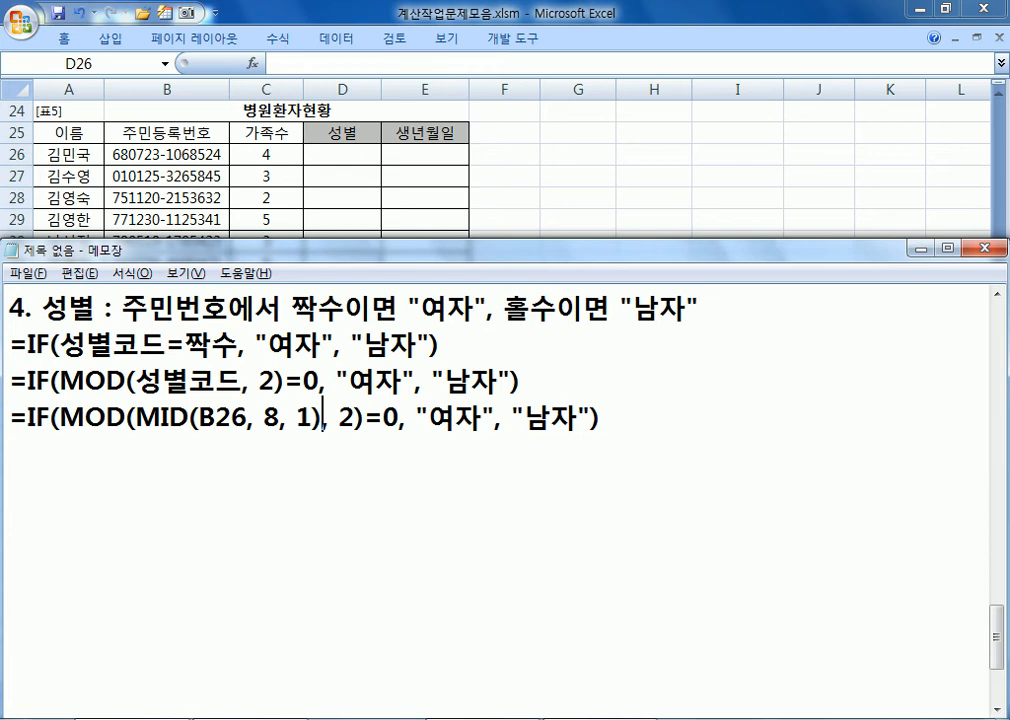
{"action": "left_click_drag", "start_coordinate": [136, 418], "coordinate": [320, 418]}
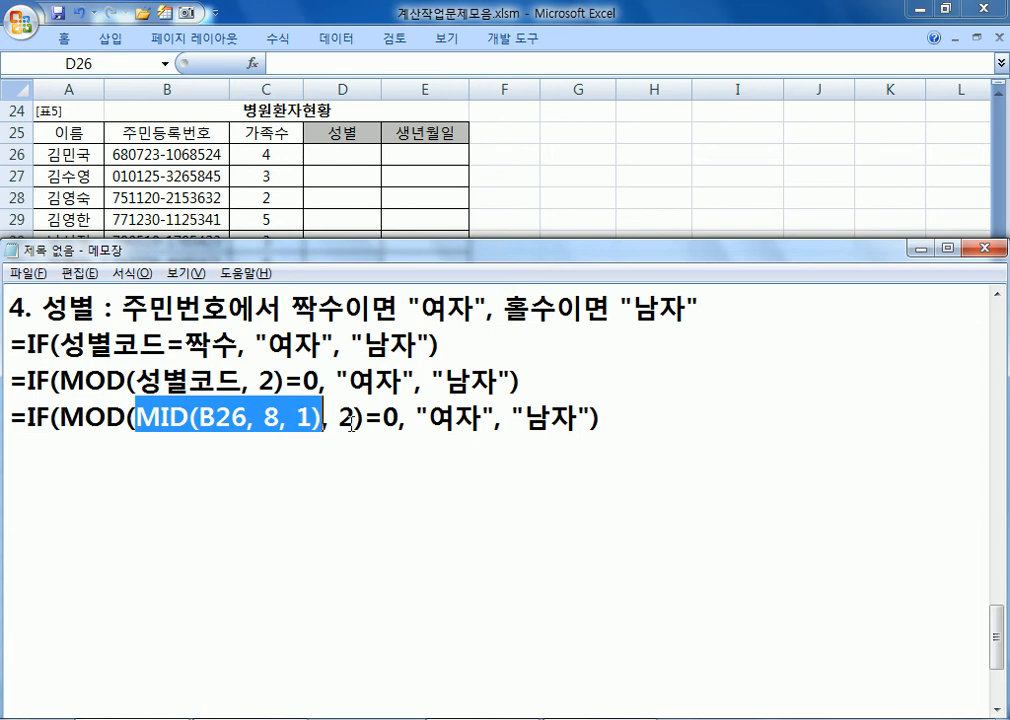
{"action": "left_click_drag", "start_coordinate": [350, 420], "coordinate": [322, 418]}
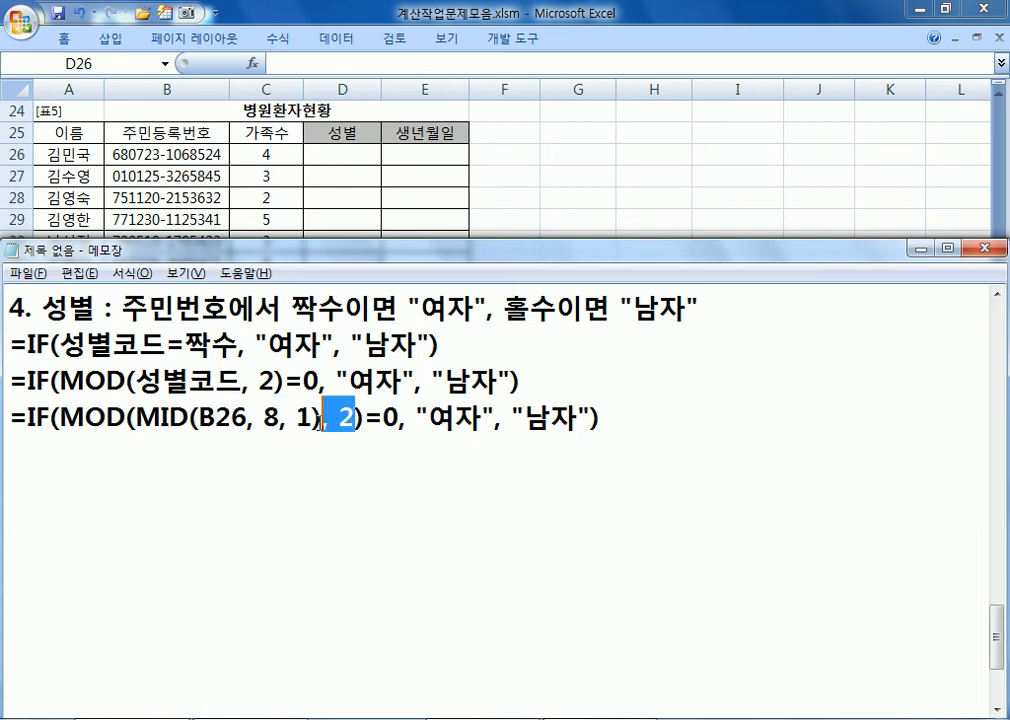
{"action": "left_click", "coordinate": [180, 418]}
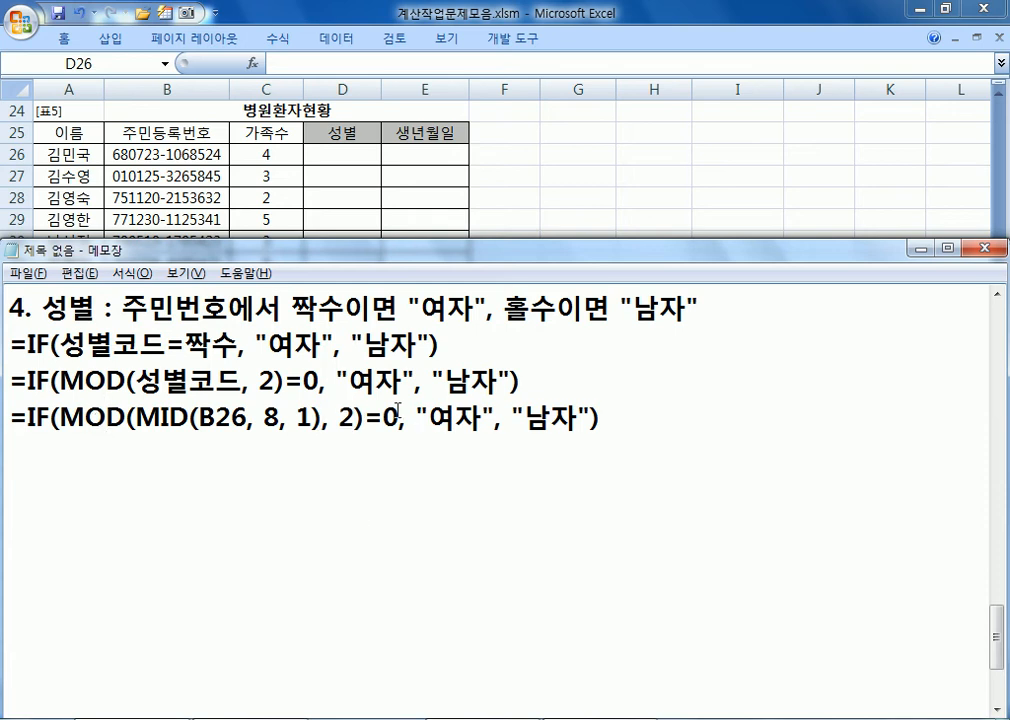
{"action": "left_click_drag", "start_coordinate": [383, 418], "coordinate": [398, 418]}
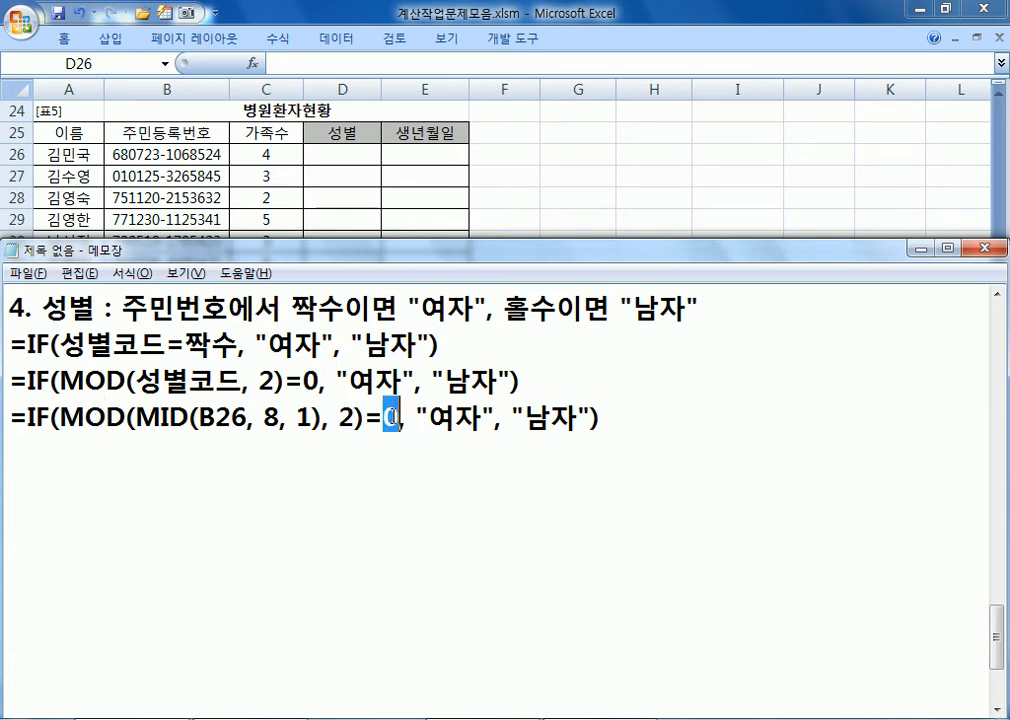
{"action": "left_click", "coordinate": [459, 418]}
{"action": "left_click", "coordinate": [651, 431]}
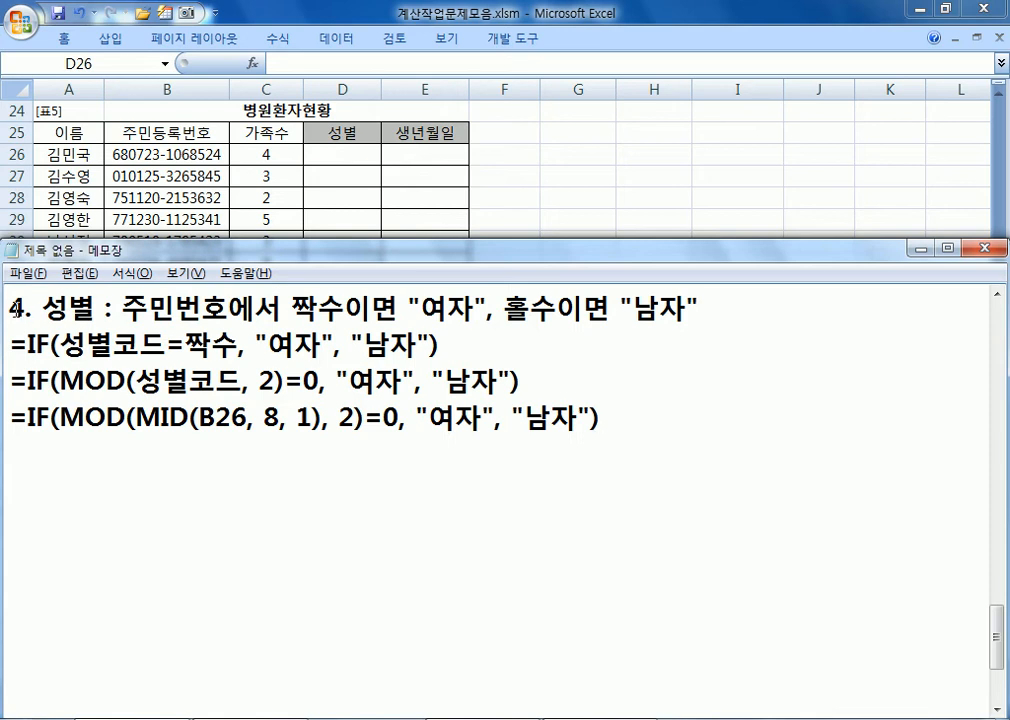
- Renumber the 성별 heading as 5-1) and add a 5-2) heading number below the formulas, after a blank line
{"action": "left_click_drag", "start_coordinate": [22, 315], "coordinate": [3, 307]}
{"action": "type", "text": "5-1)"}
{"action": "key", "text": "Down"}
{"action": "key", "text": "Down"}
{"action": "key", "text": "Down"}
{"action": "key", "text": "Down"}
{"action": "key", "text": "Down"}
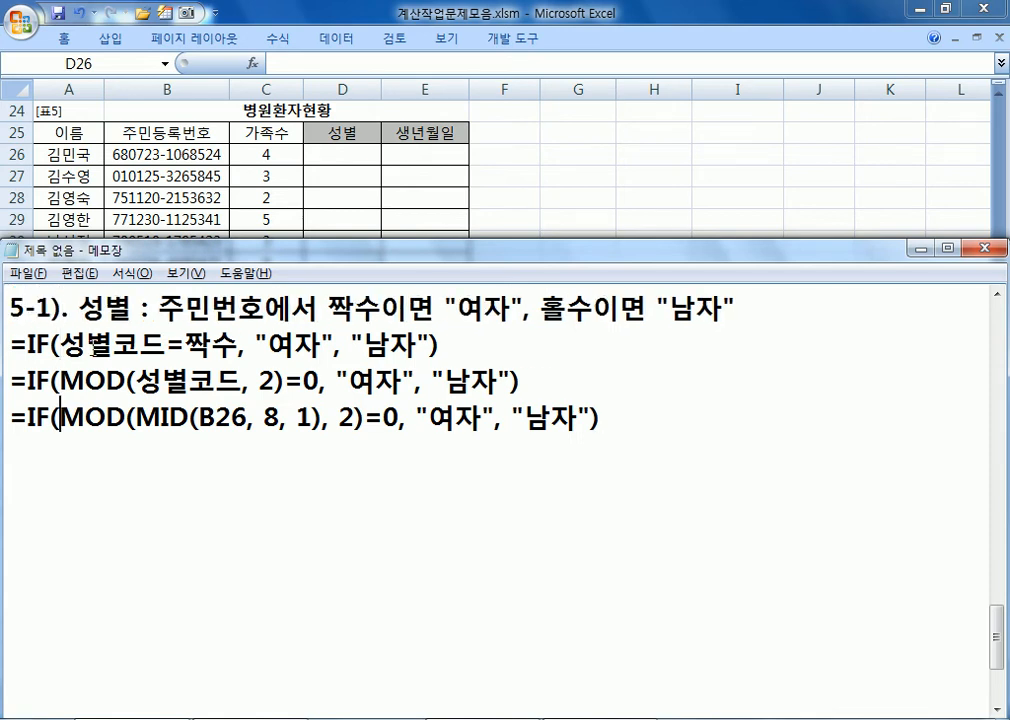
{"action": "type", "text": "5-2)"}
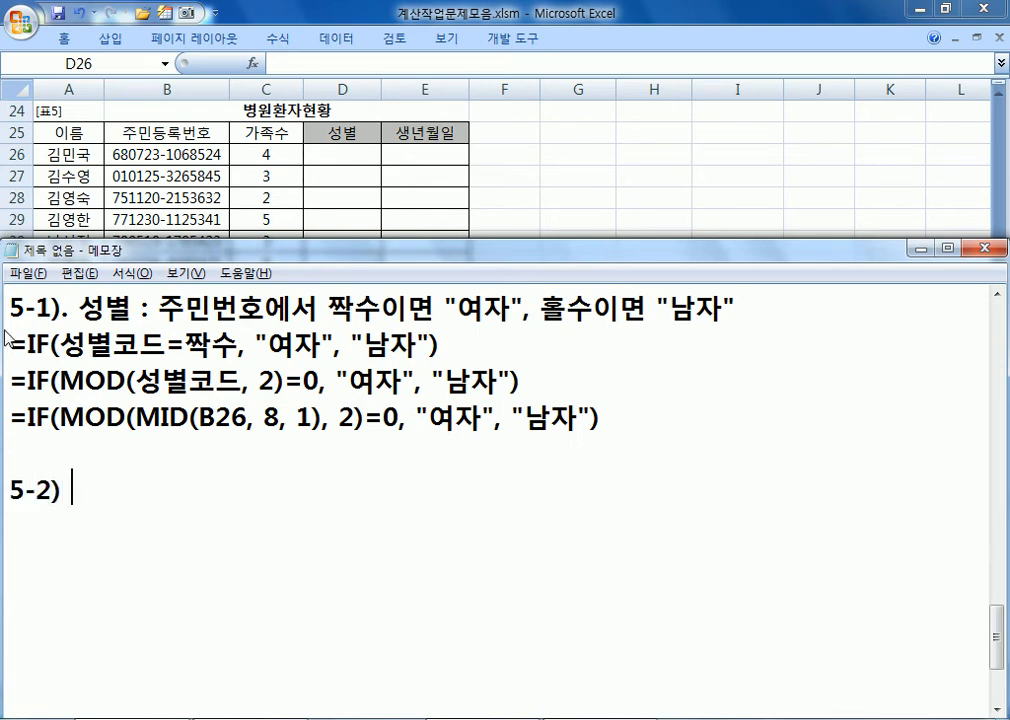
{"action": "left_click", "coordinate": [56, 310]}
{"action": "key", "text": "Delete"}
{"action": "left_click", "coordinate": [108, 492]}
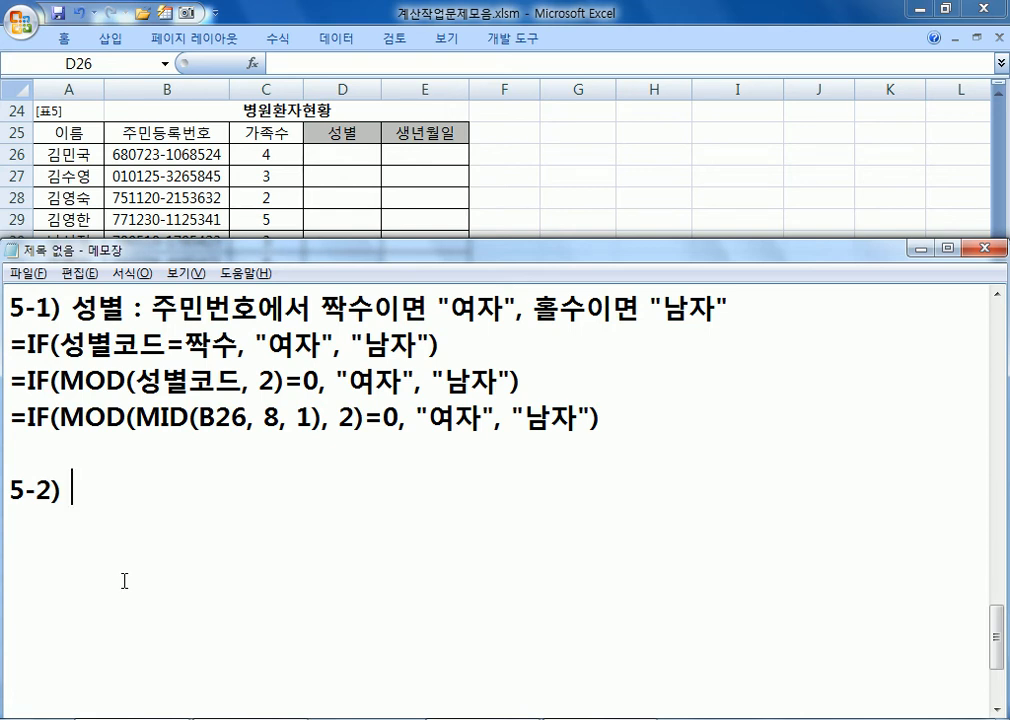
- Begin the 5-2) heading text with "생년월일 : 주민번호의 성별코드가 2보다 크면"
{"action": "type", "text": "생년월일"}
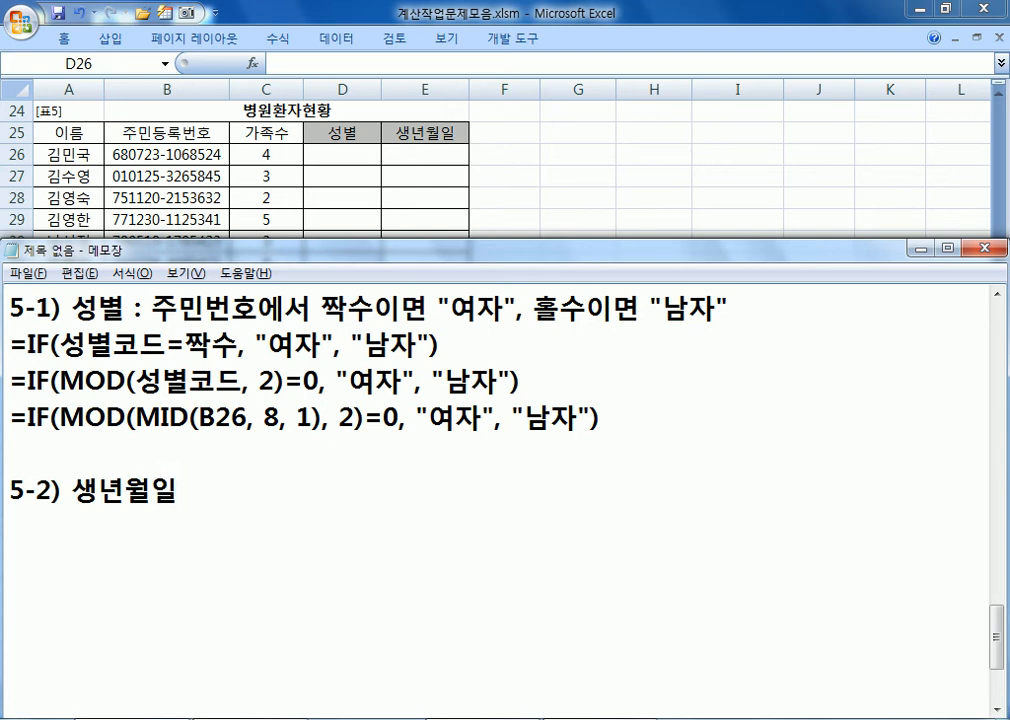
{"action": "type", "text": ": 주민버"}
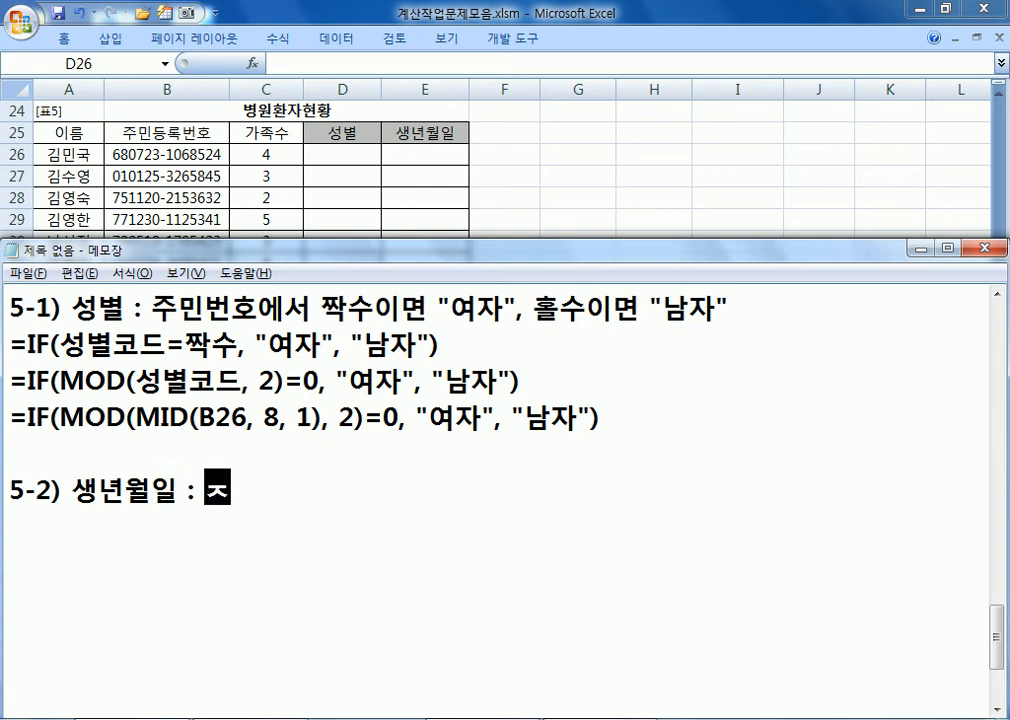
{"action": "type", "text": "노"}
{"action": "key", "text": "BackSpace"}
{"action": "type", "text": "호의 "}
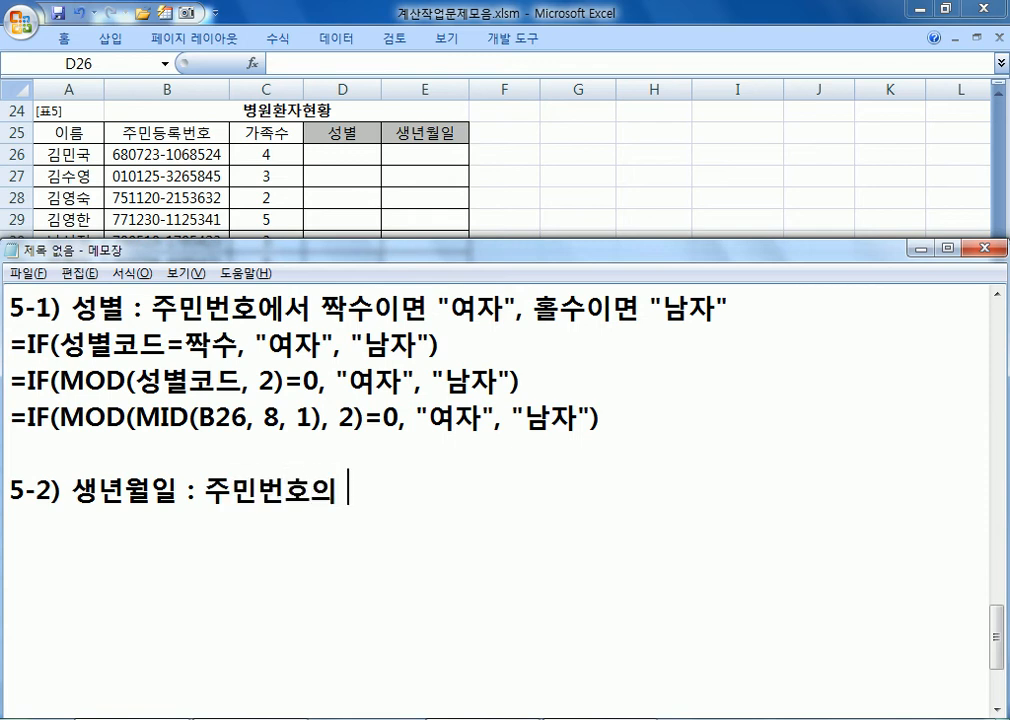
{"action": "type", "text": "성"}
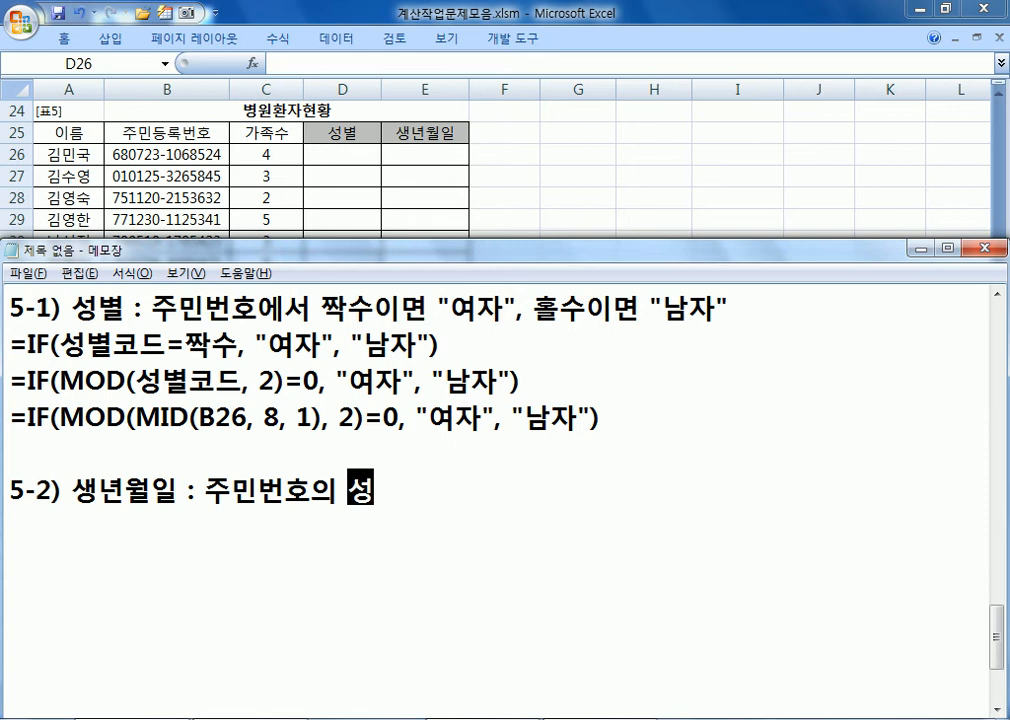
{"action": "type", "text": "별코드"}
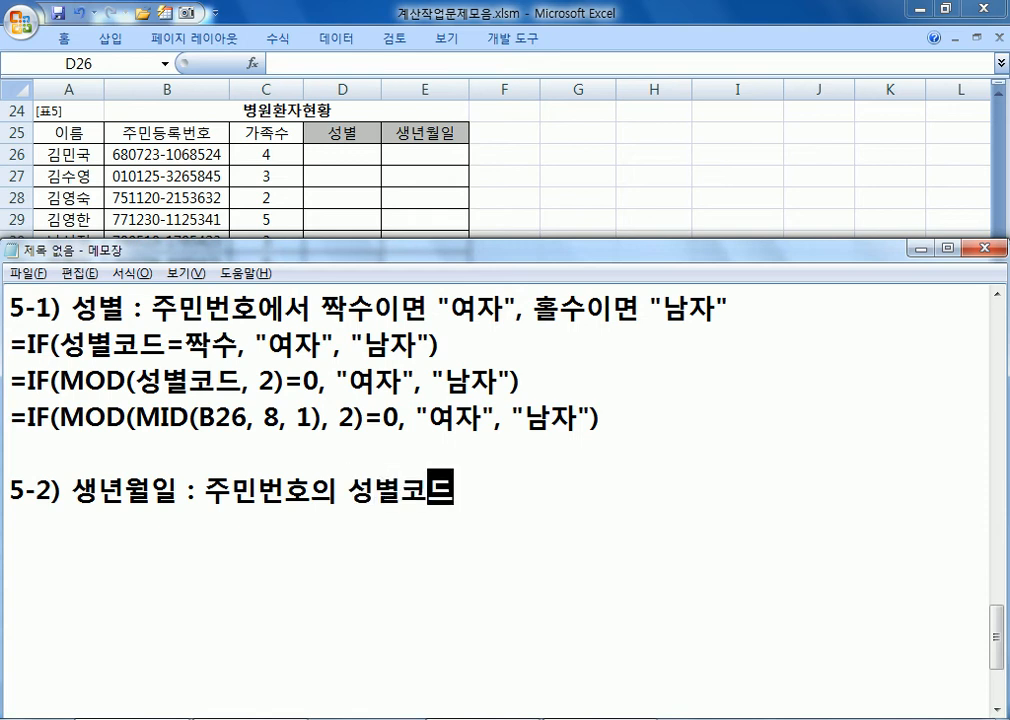
{"action": "type", "text": "가 2ㅂㅗ다"}
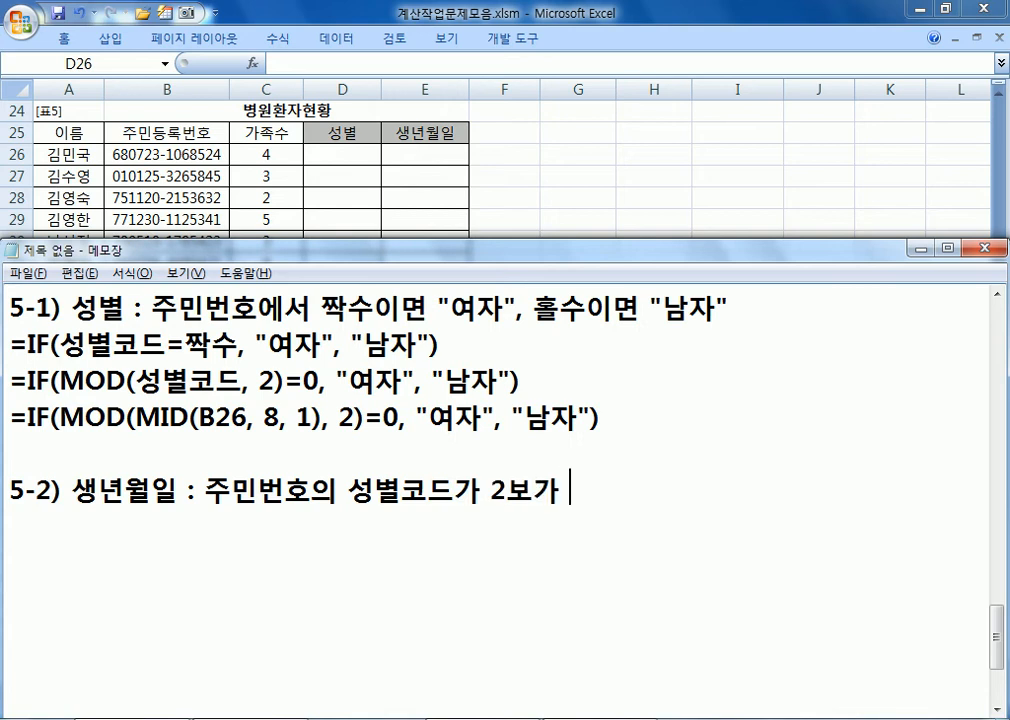
{"action": "type", "text": " 크면 "}
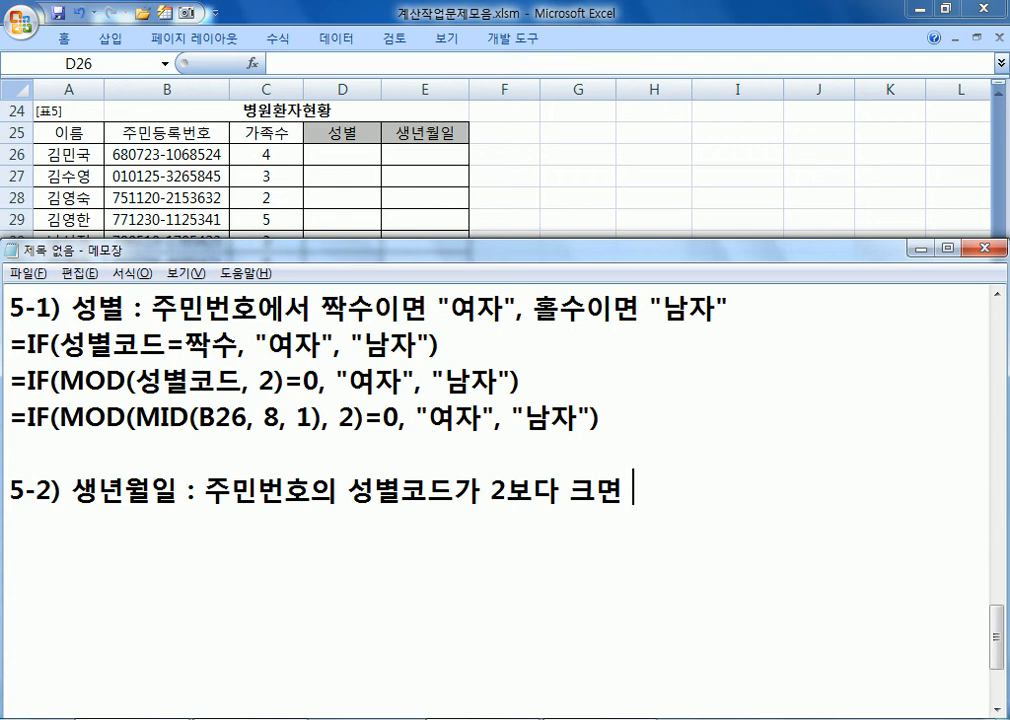
- Complete the 5-2) heading with "2000년대, 아니면 1900년대" and begin a new line
{"action": "type", "text": "2000년"}
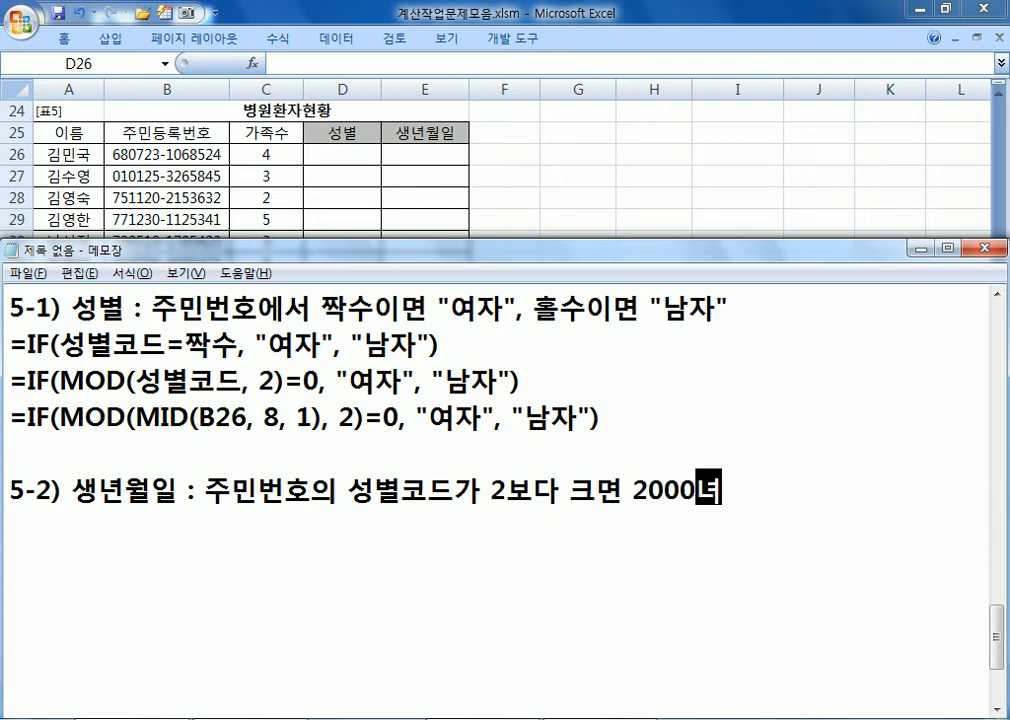
{"action": "type", "text": "대"}
{"action": "key", "text": "BackSpace"}
{"action": "key", "text": "BackSpace"}
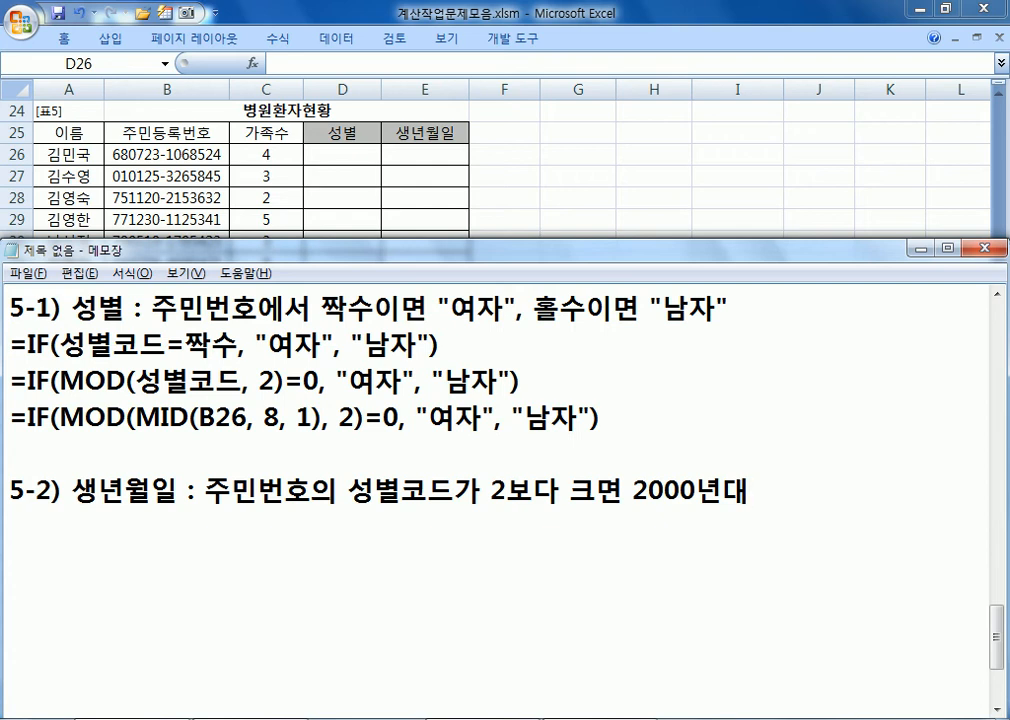
{"action": "type", "text": ", 아니"}
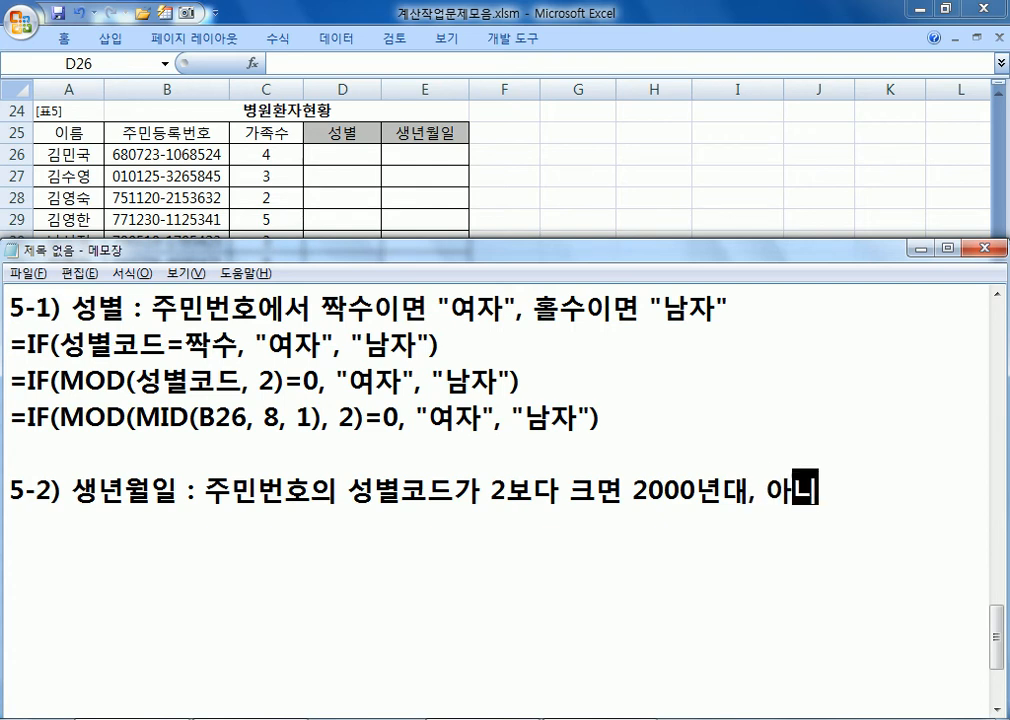
{"action": "type", "text": "면 1900"}
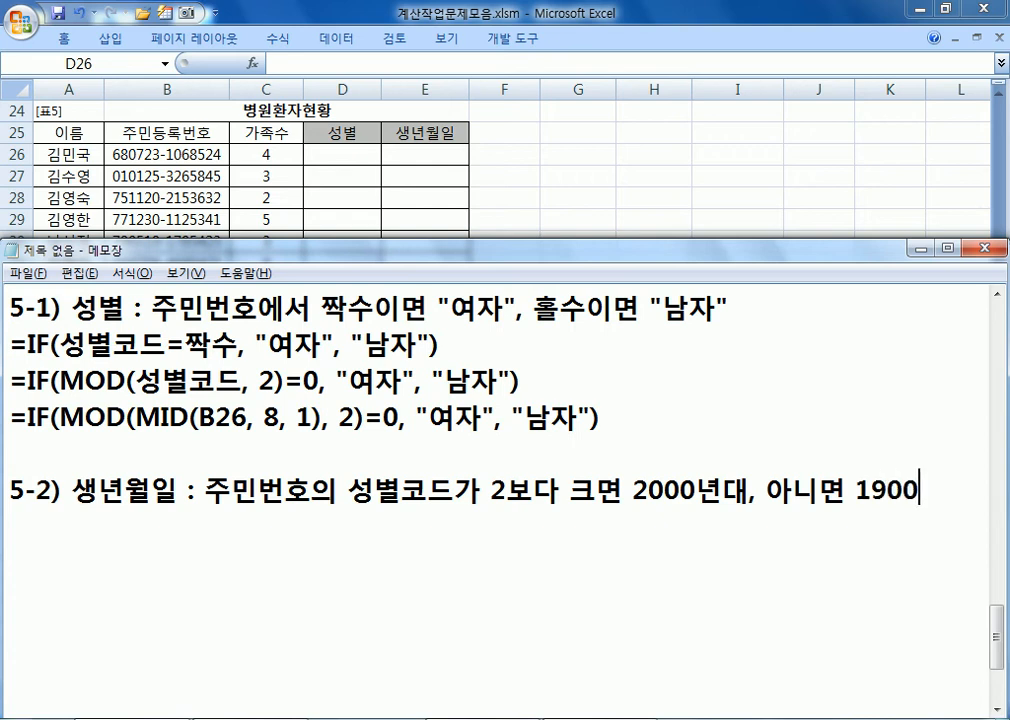
{"action": "type", "text": "년대"}
{"action": "key", "text": "Return"}
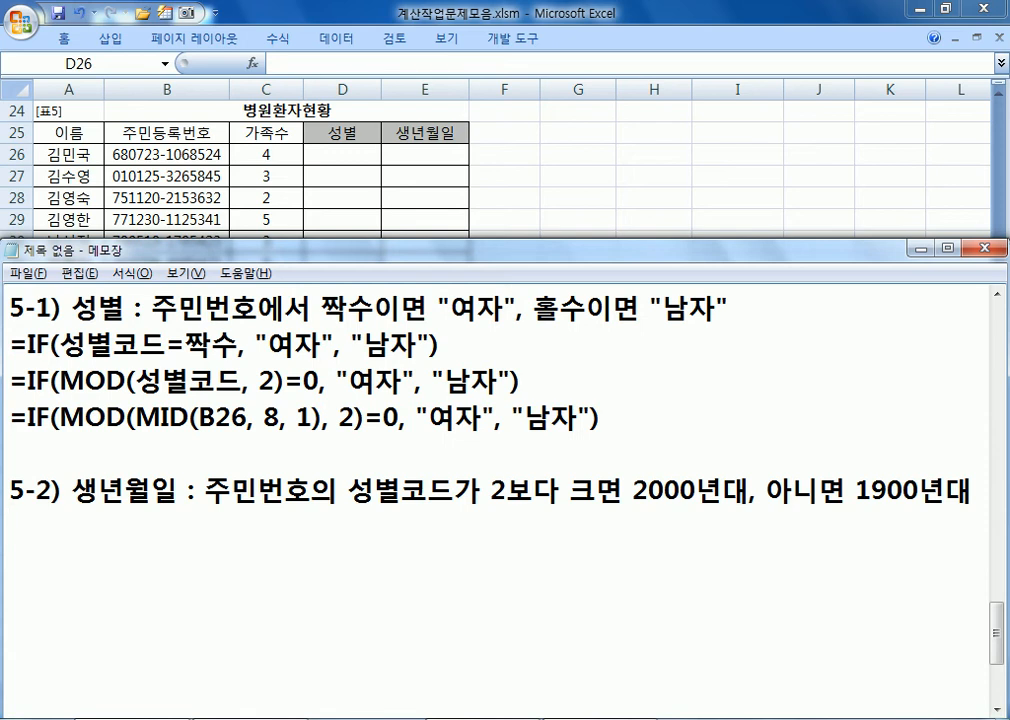
- Draft the formula =DATE(생년, 생월, 생일) below the 5-2) heading
{"action": "type", "text": "=DATE("}
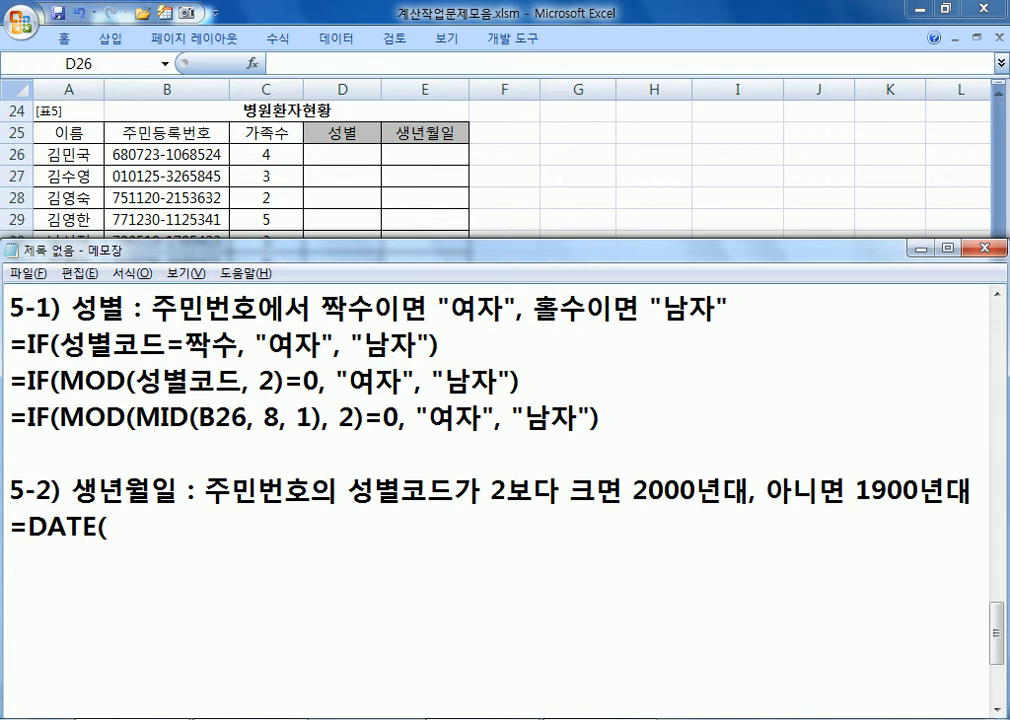
{"action": "type", "text": "생년, 생"}
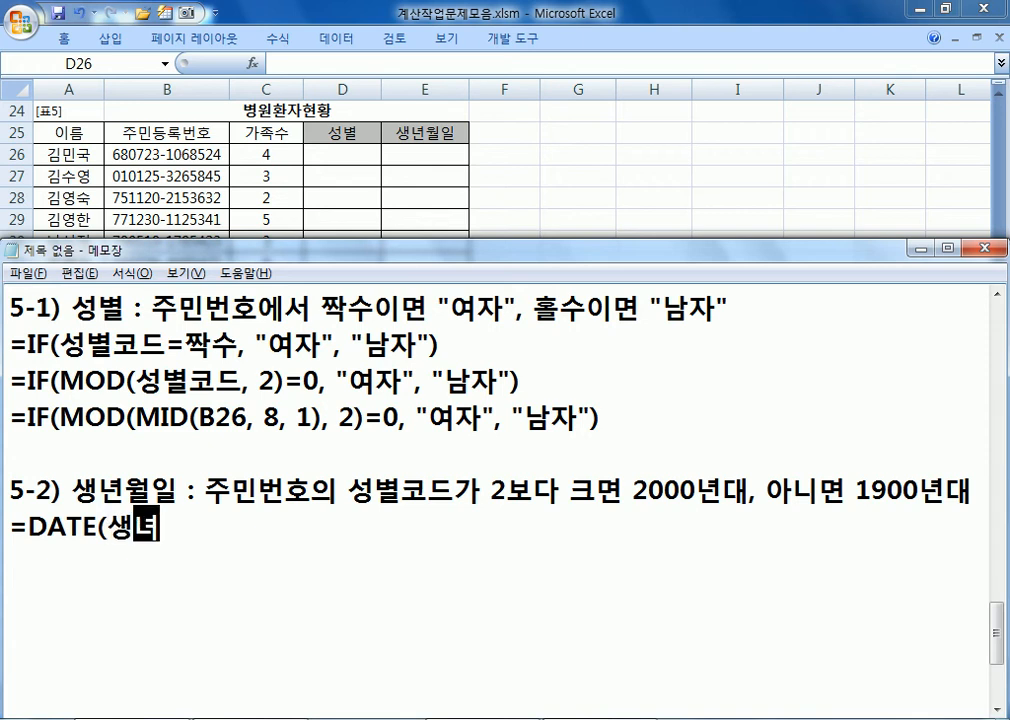
{"action": "type", "text": "월, 생일)("}
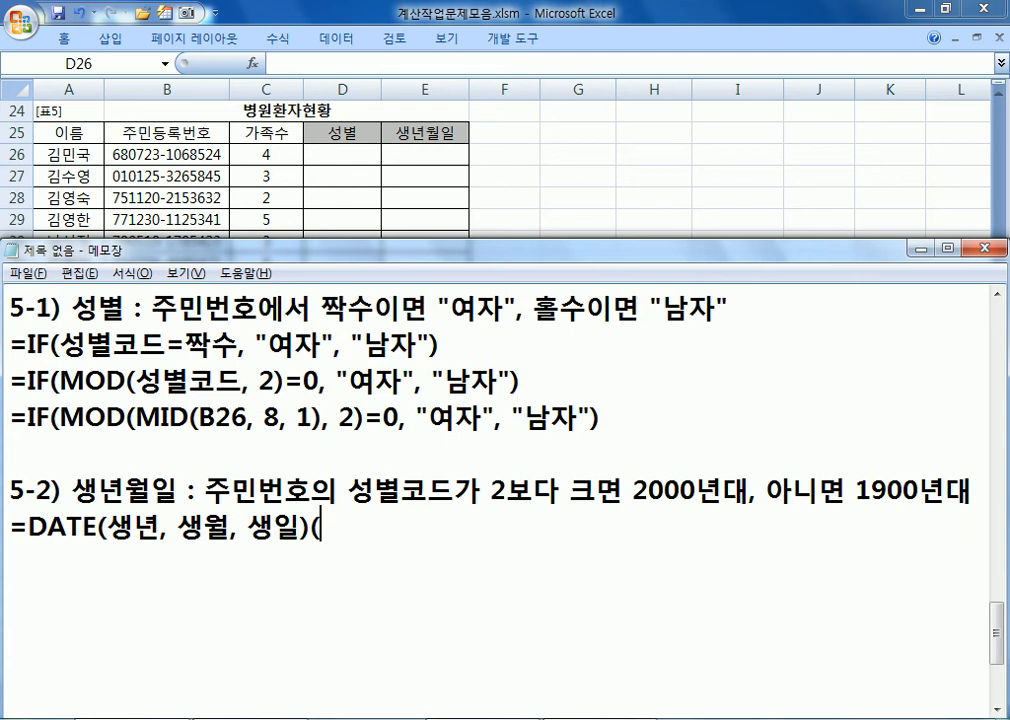
{"action": "key", "text": "BackSpace"}
{"action": "key", "text": "Return"}
- Duplicate the draft DATE formula onto the line below it
{"action": "key", "text": "Up"}
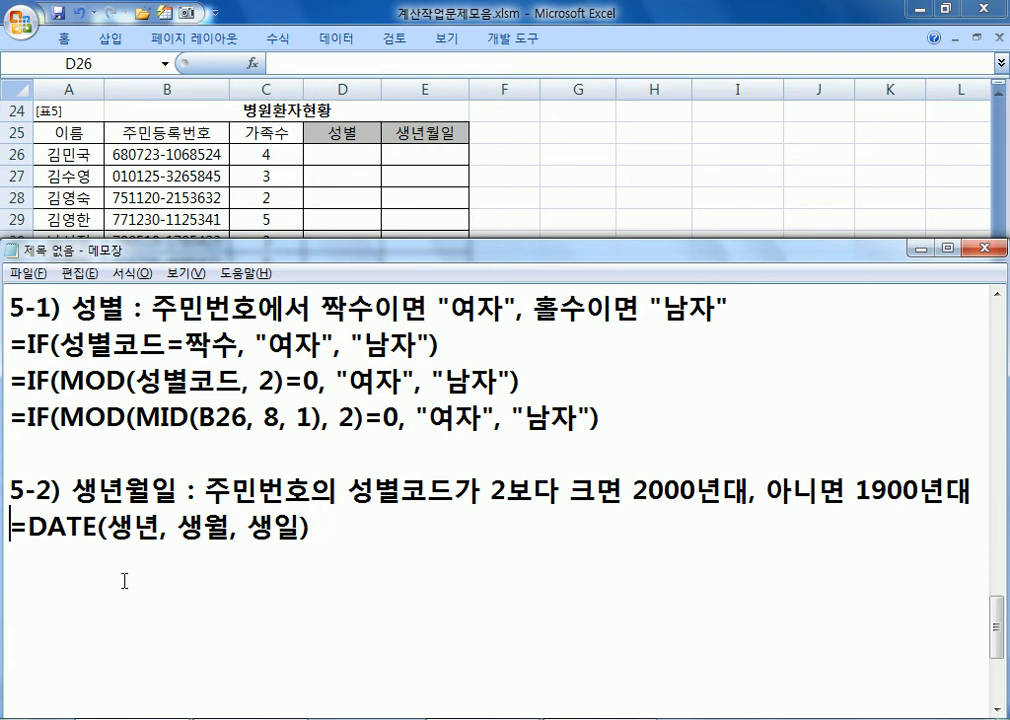
{"action": "key", "text": "shift+Down"}
{"action": "key", "text": "ctrl+c"}
{"action": "key", "text": "Right"}
{"action": "key", "text": "ctrl+v"}
- Replace 생월 in the duplicated DATE formula with MID(B26, 3, 2)
{"action": "key", "text": "Up"}
{"action": "key", "text": "Right"}
{"action": "key", "text": "Right"}
{"action": "key", "text": "Right"}
{"action": "key", "text": "Right"}
{"action": "key", "text": "Right"}
{"action": "key", "text": "Right"}
{"action": "key", "text": "Right"}
{"action": "key", "text": "Right"}
{"action": "key", "text": "Right"}
{"action": "key", "text": "Right"}
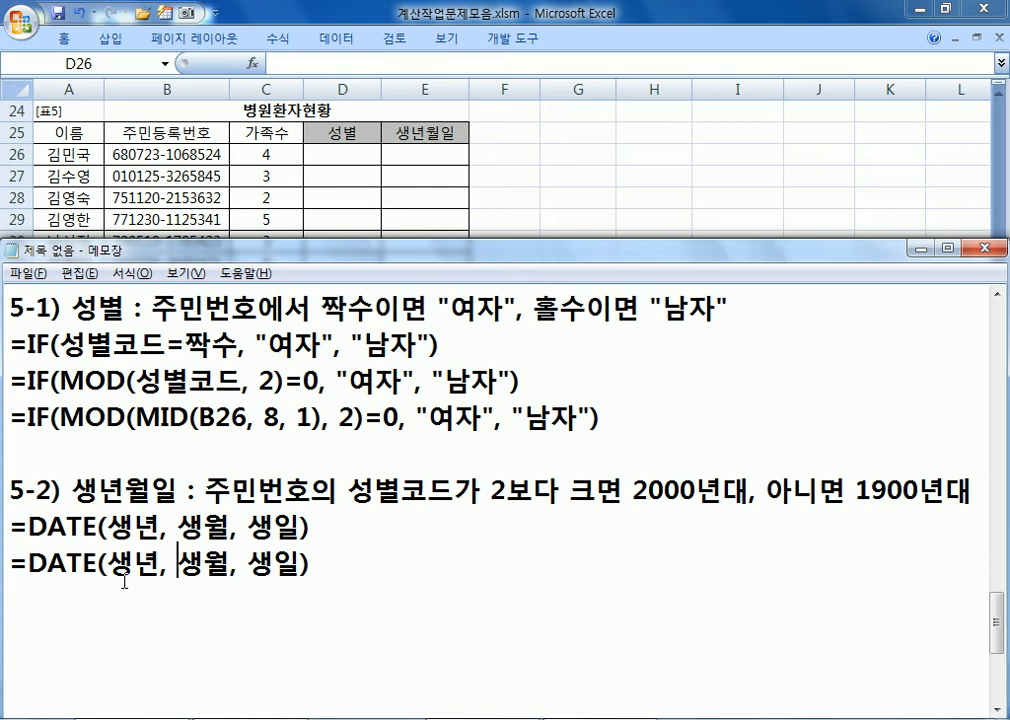
{"action": "type", "text": "MID("}
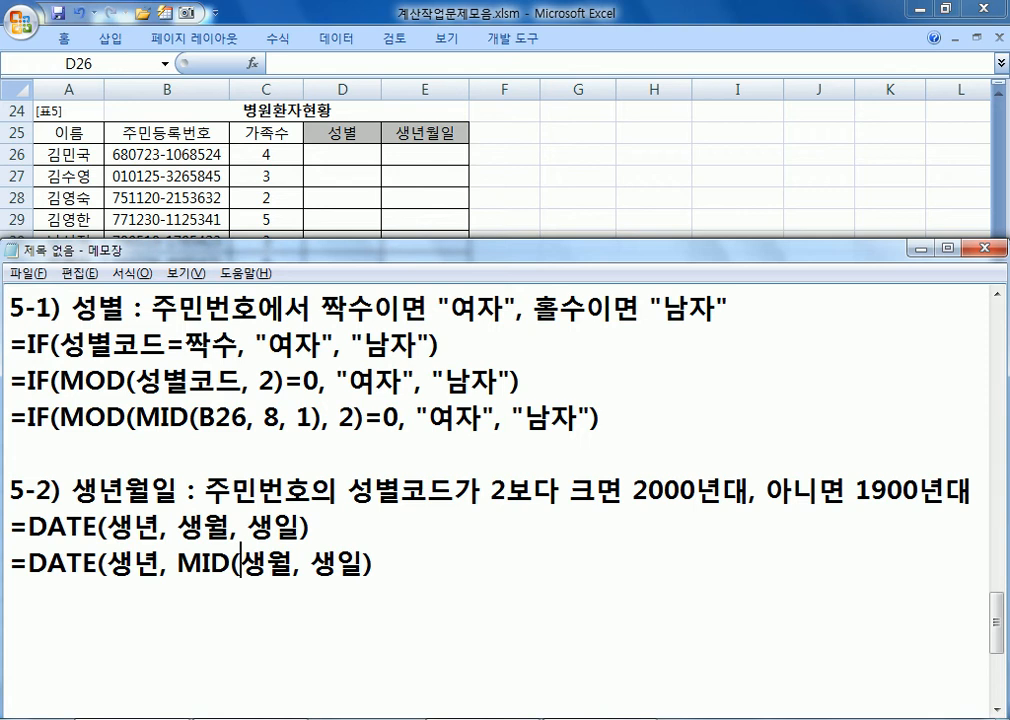
{"action": "type", "text": "B26, 3,"}
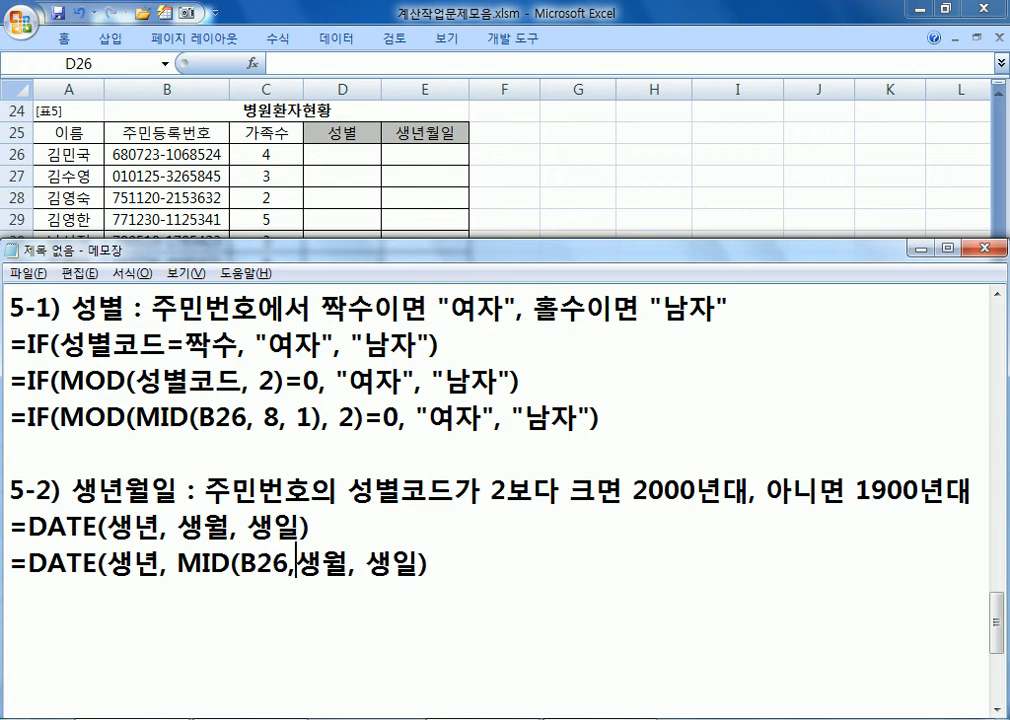
{"action": "type", "text": " 2)"}
{"action": "key", "text": "Delete"}
{"action": "key", "text": "Delete"}
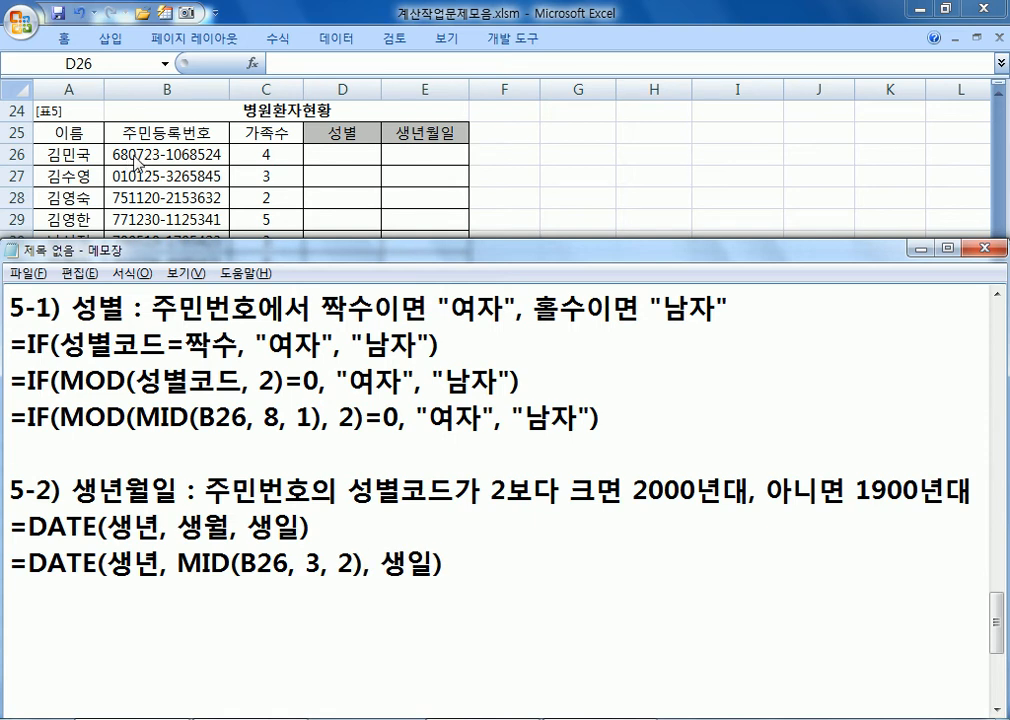
- Replace 생일 in the second DATE formula with MID(B26, 5, 2)
{"action": "left_click_drag", "start_coordinate": [381, 565], "coordinate": [429, 566]}
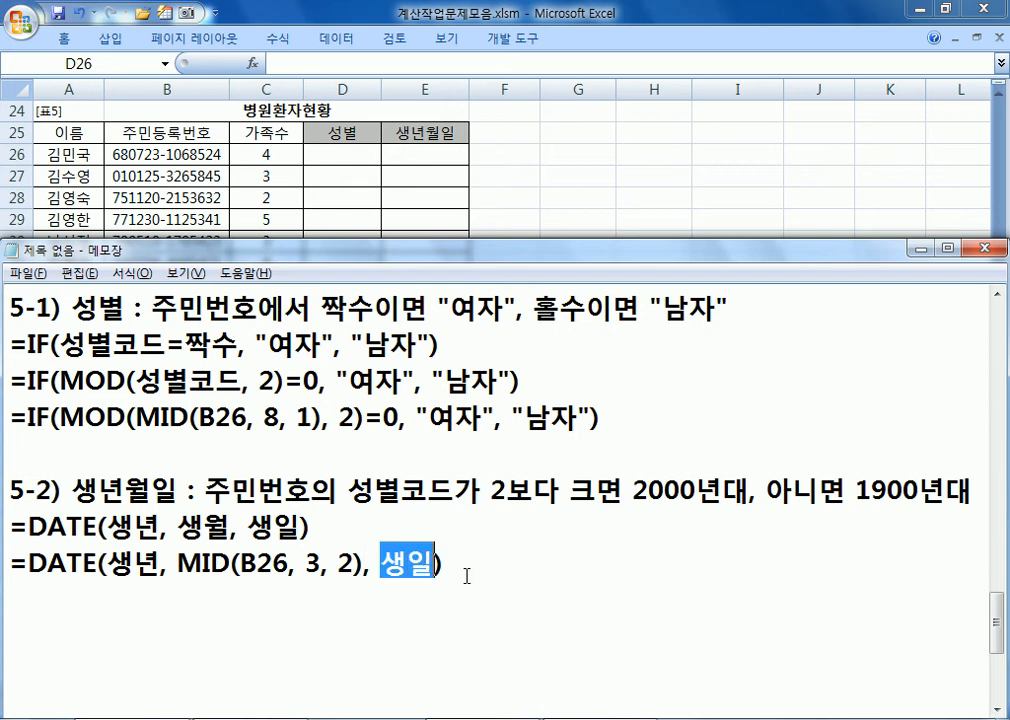
{"action": "type", "text": "MID(B26, 4"}
{"action": "key", "text": "BackSpace"}
{"action": "type", "text": "5, 2))"}
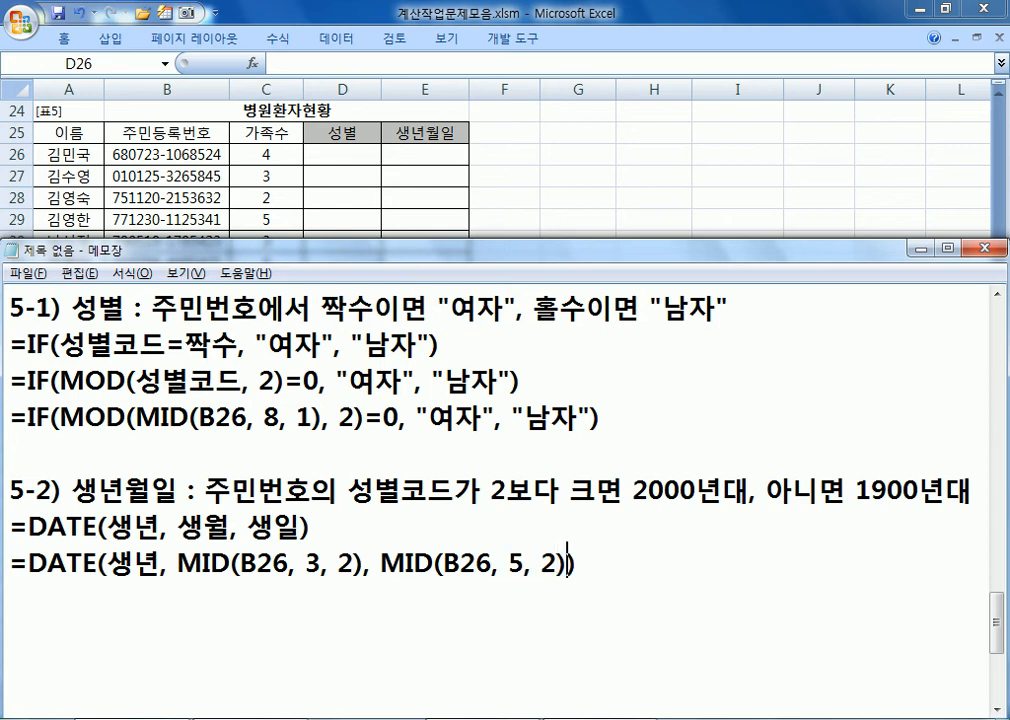
- Replace 생년 in the second DATE formula with MID(B26, 1, 2)
{"action": "key", "text": "Left"}
{"action": "key", "text": "Left"}
{"action": "key", "text": "Left"}
{"action": "key", "text": "Left"}
{"action": "key", "text": "Left"}
{"action": "key", "text": "Left"}
{"action": "key", "text": "Left"}
{"action": "key", "text": "Left"}
{"action": "key", "text": "Left"}
{"action": "key", "text": "Left"}
{"action": "key", "text": "Left"}
{"action": "key", "text": "Left"}
{"action": "key", "text": "Left"}
{"action": "key", "text": "Left"}
{"action": "key", "text": "Left"}
{"action": "key", "text": "Left"}
{"action": "key", "text": "Left"}
{"action": "key", "text": "Left"}
{"action": "key", "text": "Left"}
{"action": "key", "text": "Left"}
{"action": "key", "text": "Left"}
{"action": "key", "text": "Left"}
{"action": "key", "text": "Left"}
{"action": "key", "text": "Left"}
{"action": "key", "text": "Left"}
{"action": "key", "text": "Left"}
{"action": "key", "text": "Left"}
{"action": "type", "text": "MID("}
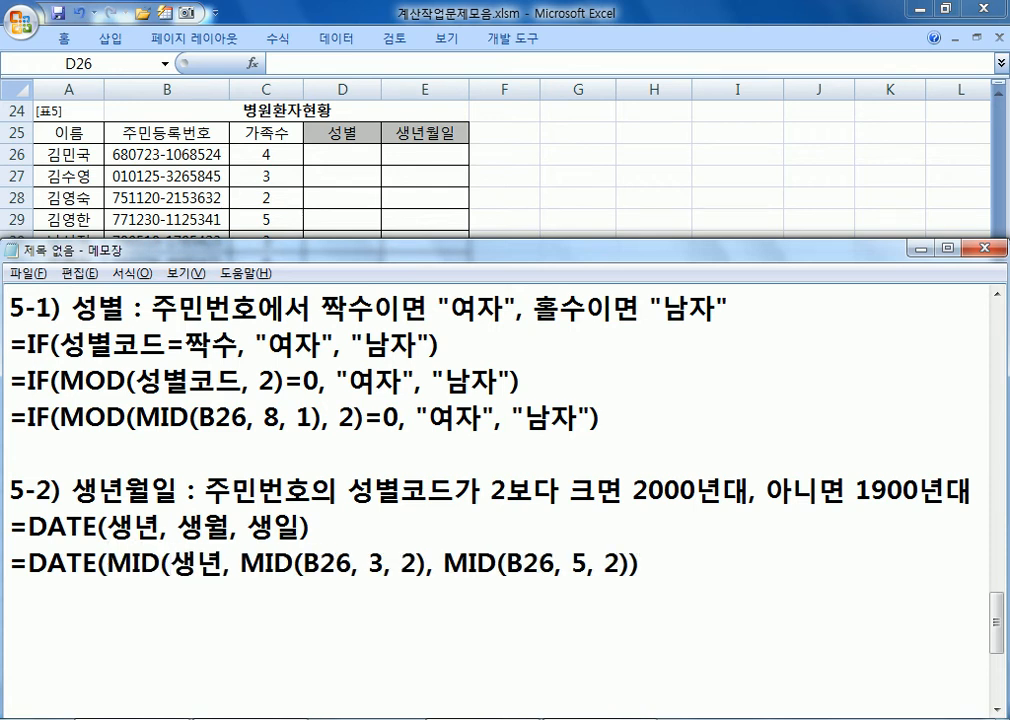
{"action": "type", "text": "B26, 1, "}
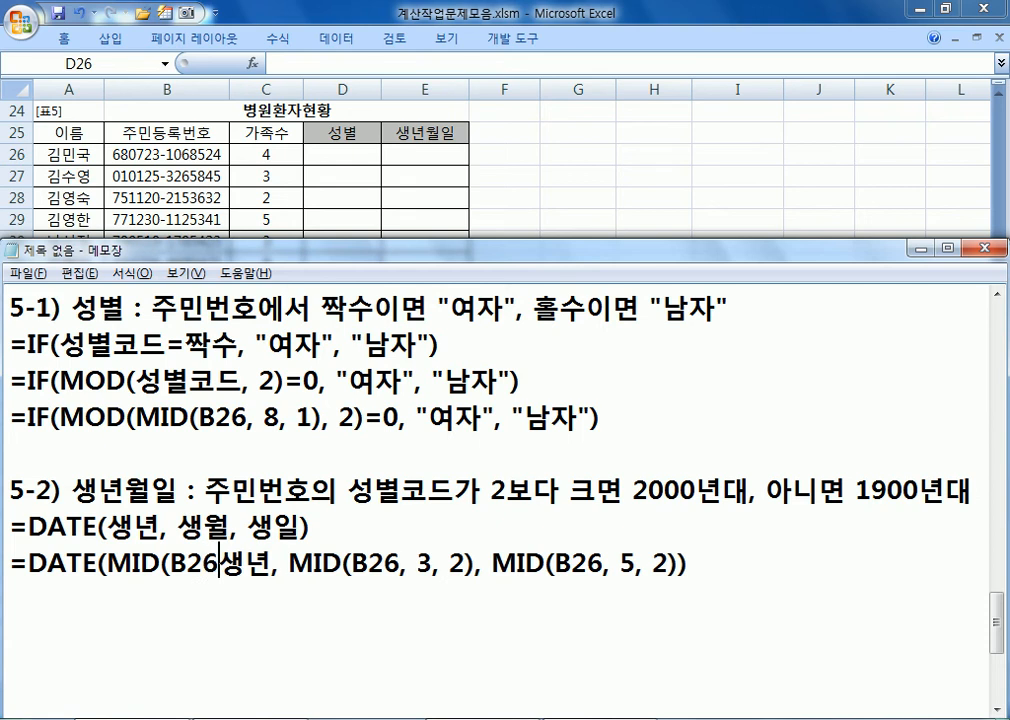
{"action": "type", "text": "2)"}
{"action": "key", "text": "Delete"}
{"action": "key", "text": "Delete"}
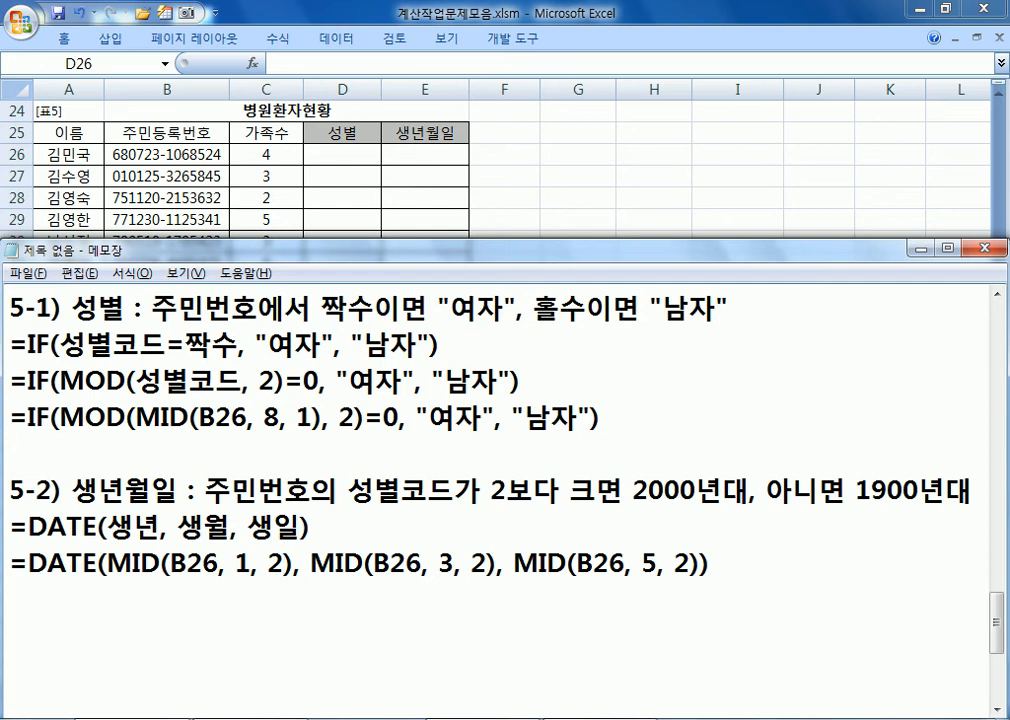
- Insert IF(성별코드>2, "20", "19")& before MID(B26, 1, 2) in the second DATE formula
{"action": "key", "text": "Left"}
{"action": "key", "text": "Left"}
{"action": "key", "text": "Left"}
{"action": "key", "text": "Left"}
{"action": "key", "text": "Left"}
{"action": "key", "text": "Left"}
{"action": "key", "text": "Left"}
{"action": "key", "text": "Left"}
{"action": "key", "text": "Left"}
{"action": "key", "text": "Left"}
{"action": "key", "text": "Left"}
{"action": "key", "text": "Left"}
{"action": "key", "text": "shift+Right"}
{"action": "key", "text": "shift+Right"}
{"action": "key", "text": "shift+Right"}
{"action": "key", "text": "shift+Right"}
{"action": "key", "text": "shift+Right"}
{"action": "key", "text": "shift+Right"}
{"action": "key", "text": "shift+Right"}
{"action": "key", "text": "shift+Right"}
{"action": "key", "text": "shift+Right"}
{"action": "key", "text": "shift+Right"}
{"action": "key", "text": "shift+Right"}
{"action": "key", "text": "shift+Right"}
{"action": "key", "text": "shift+Right"}
{"action": "key", "text": "shift+Right"}
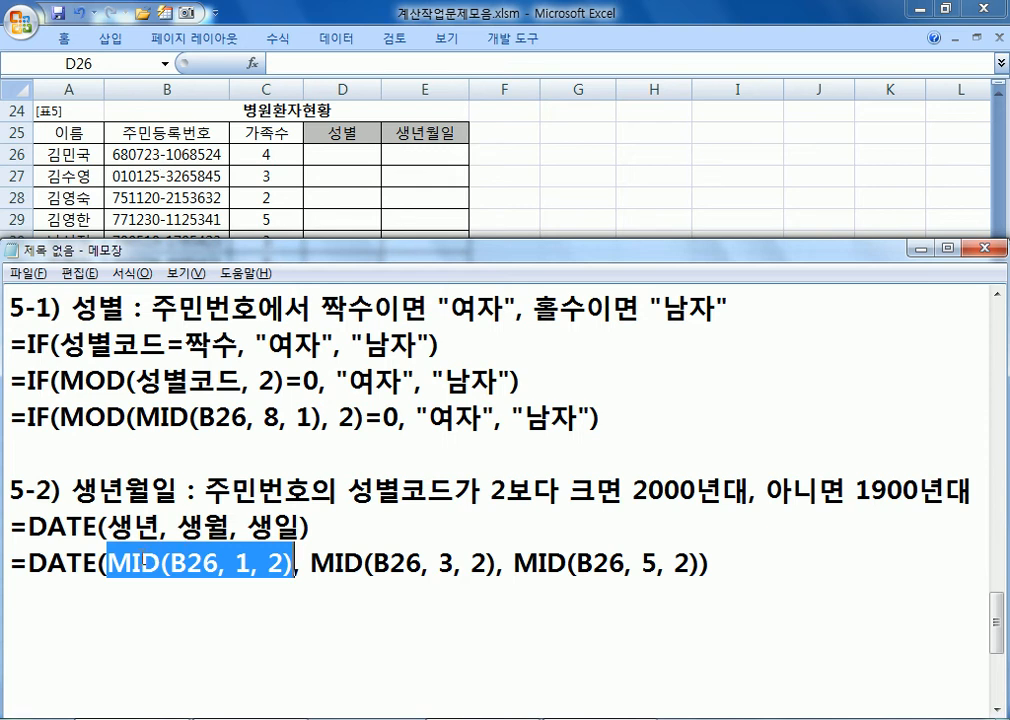
{"action": "left_click", "coordinate": [109, 562]}
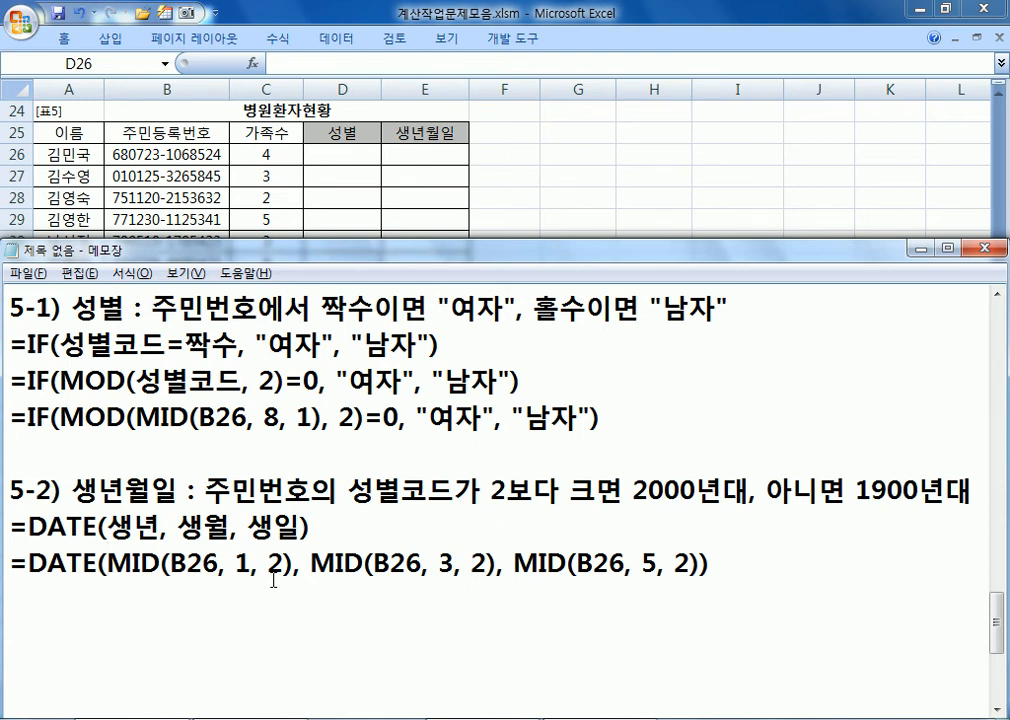
{"action": "type", "text": "IF("}
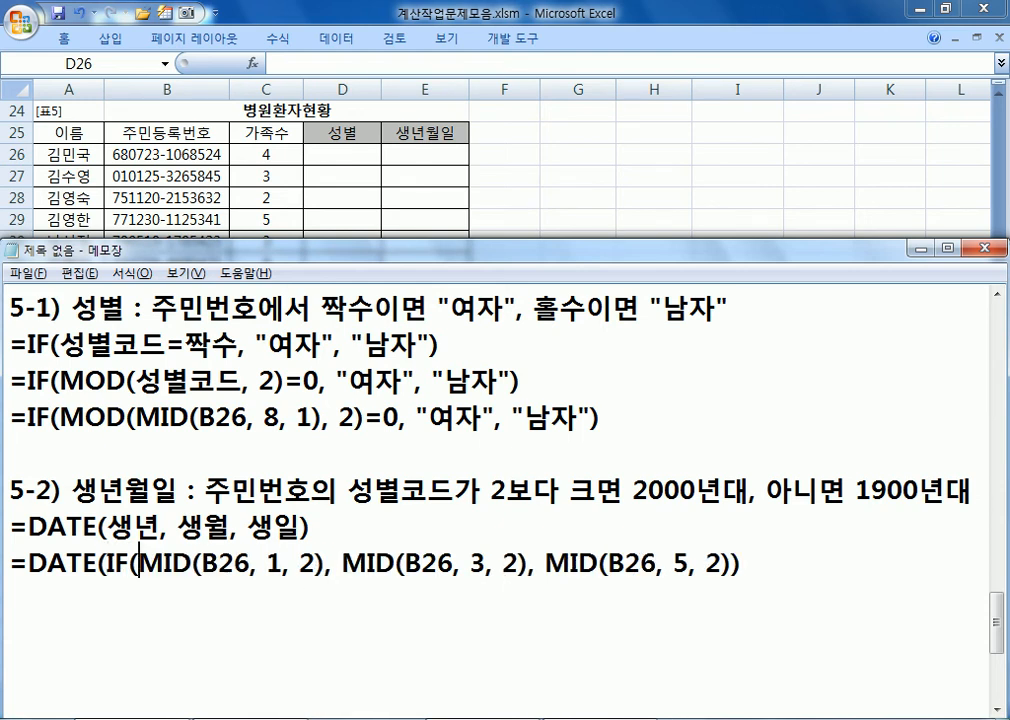
{"action": "type", "text": "성별코드"}
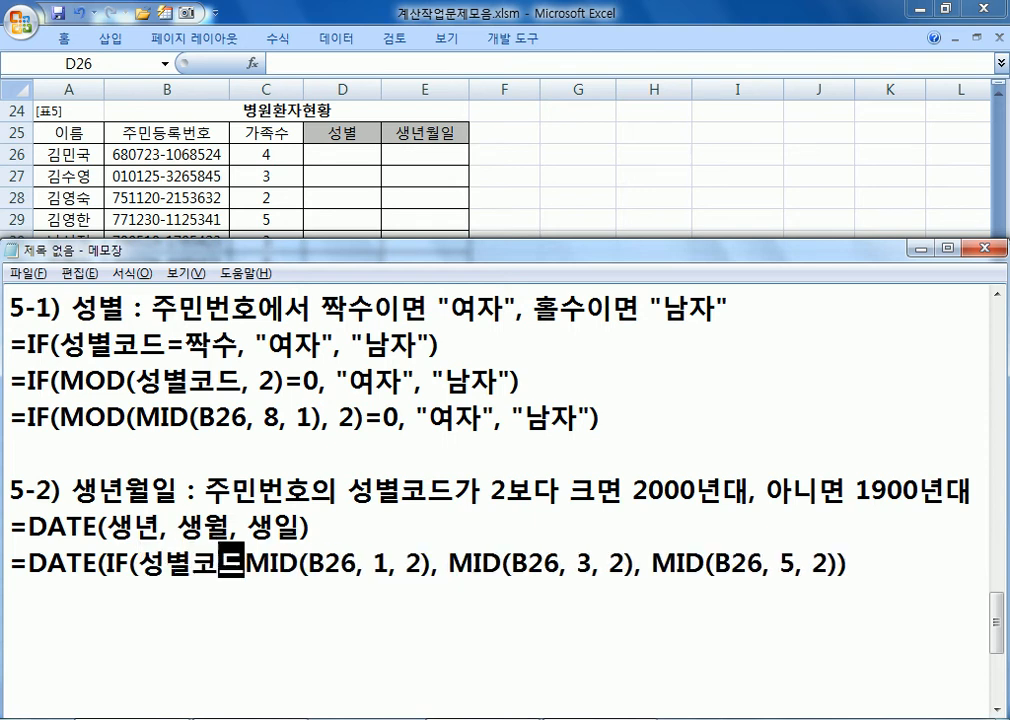
{"action": "type", "text": ">2,"}
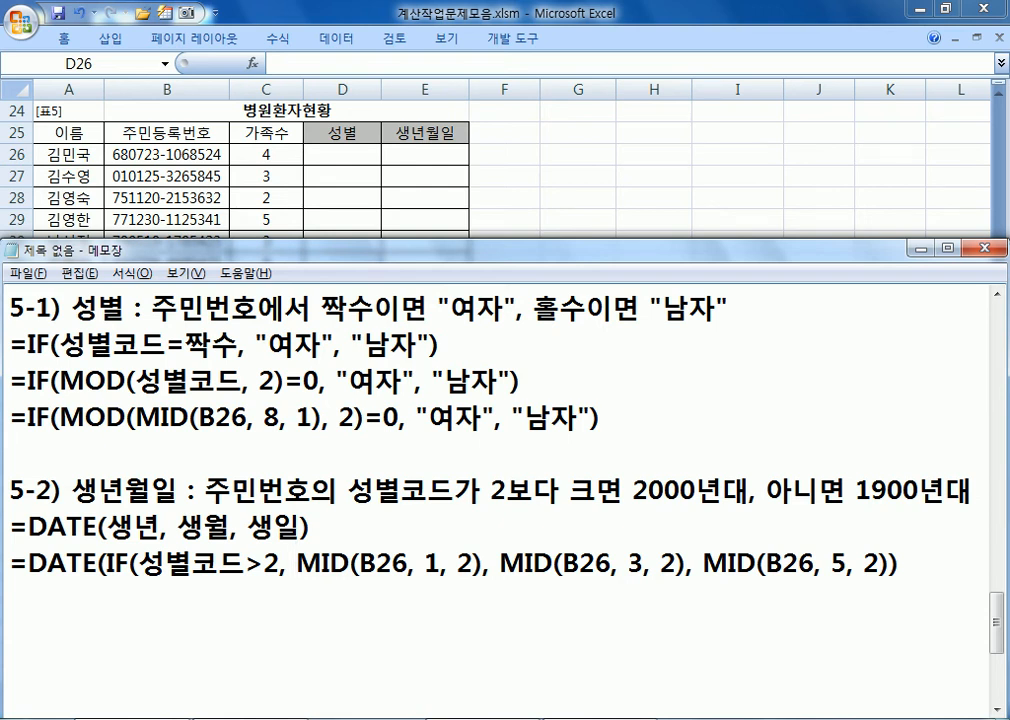
{"action": "type", "text": "\"20\""}
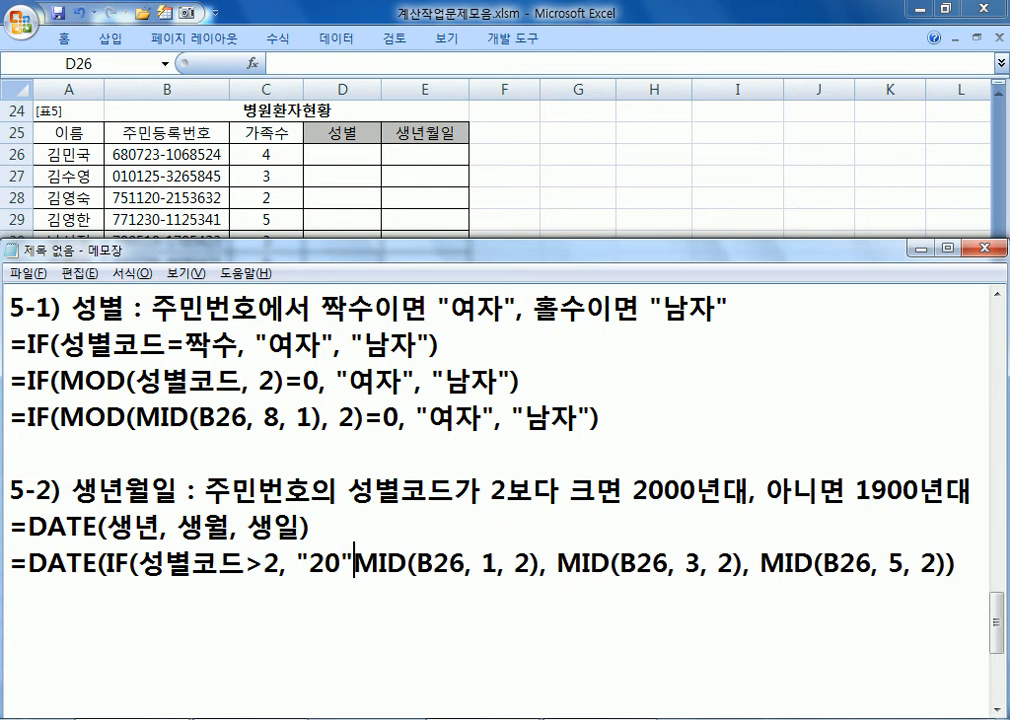
{"action": "type", "text": ", \"19\")"}
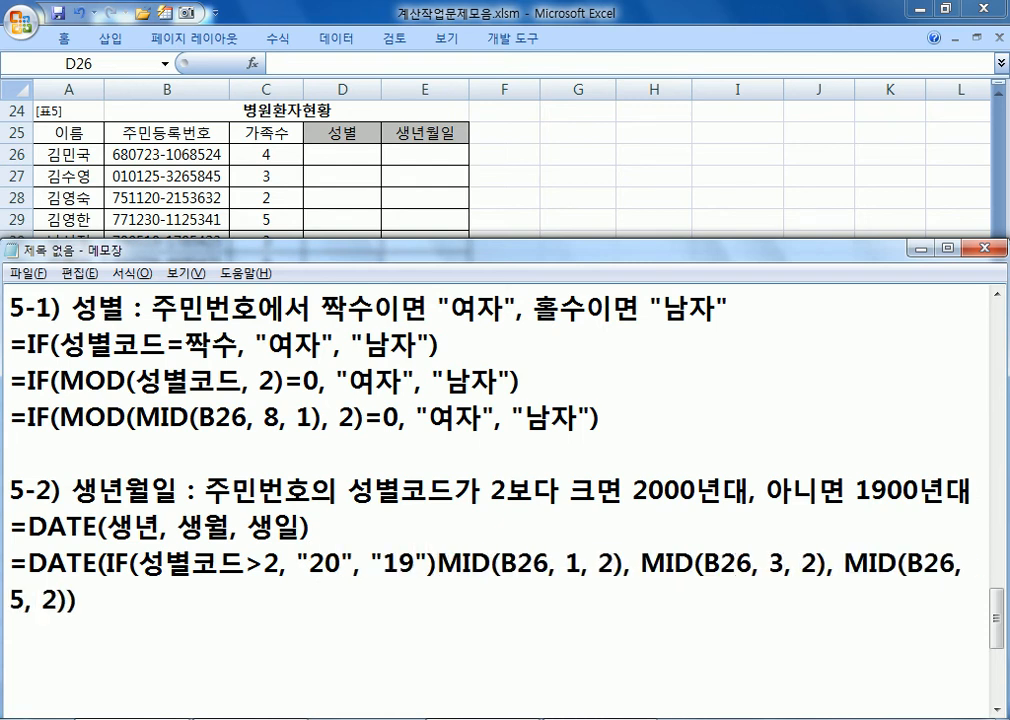
{"action": "type", "text": "&"}
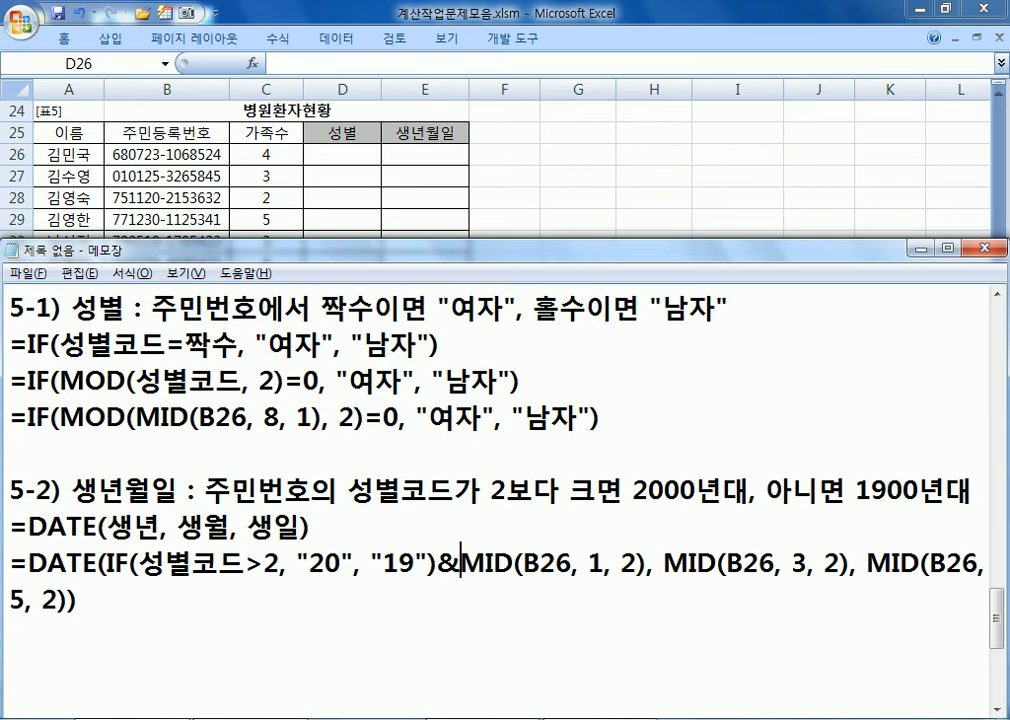
- Duplicate the DATE formula containing the IF expression onto the line below it
{"action": "key", "text": "Home"}
{"action": "key", "text": "shift+Down"}
{"action": "key", "text": "shift+Down"}
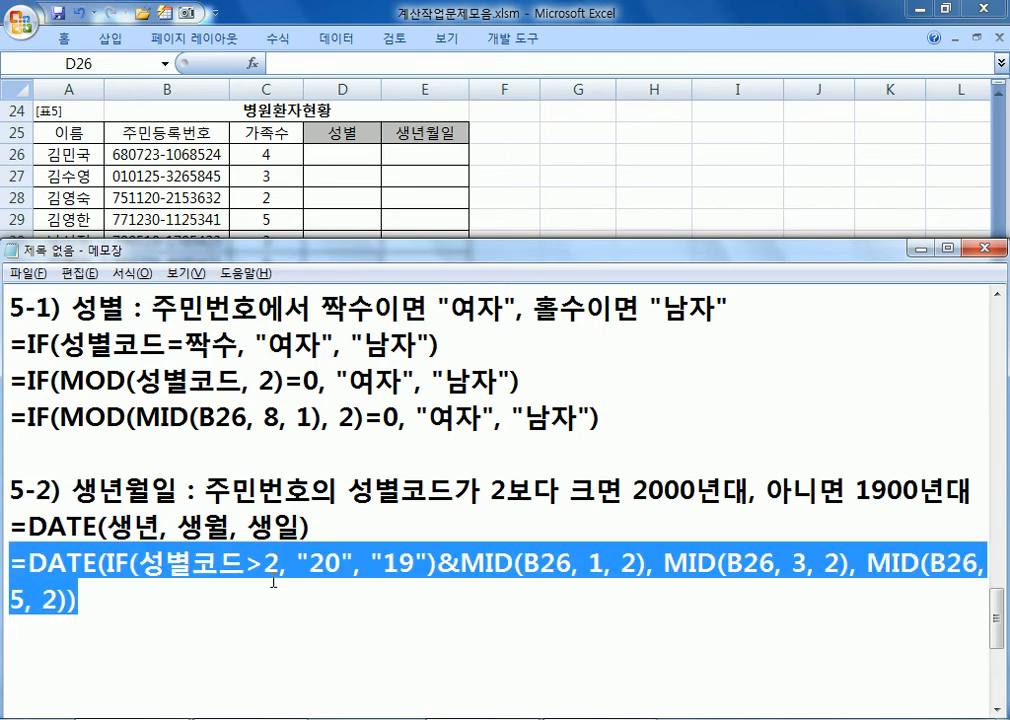
{"action": "key", "text": "ctrl+c"}
{"action": "key", "text": "Down"}
{"action": "key", "text": "ctrl+v"}
- Replace 성별코드 in the last DATE formula with MID(B26, 8, 1)
{"action": "key", "text": "Up"}
{"action": "key", "text": "Up"}
{"action": "key", "text": "Right"}
{"action": "key", "text": "Right"}
{"action": "key", "text": "Right"}
{"action": "key", "text": "Right"}
{"action": "key", "text": "Right"}
{"action": "key", "text": "Right"}
{"action": "key", "text": "Right"}
{"action": "key", "text": "Right"}
{"action": "key", "text": "Right"}
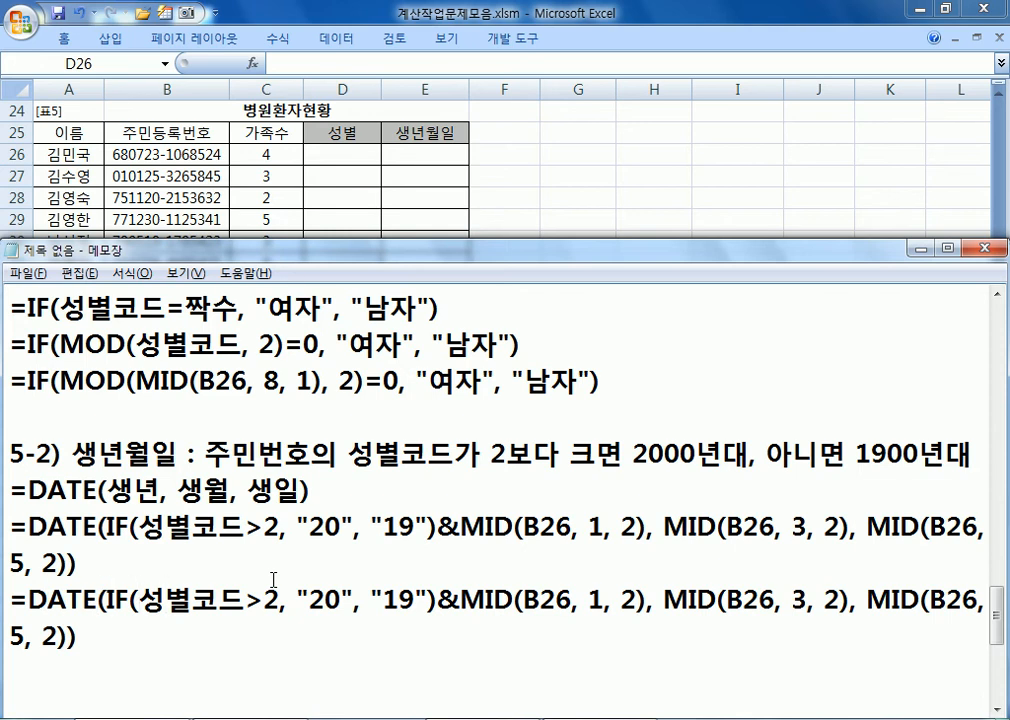
{"action": "type", "text": "MID"}
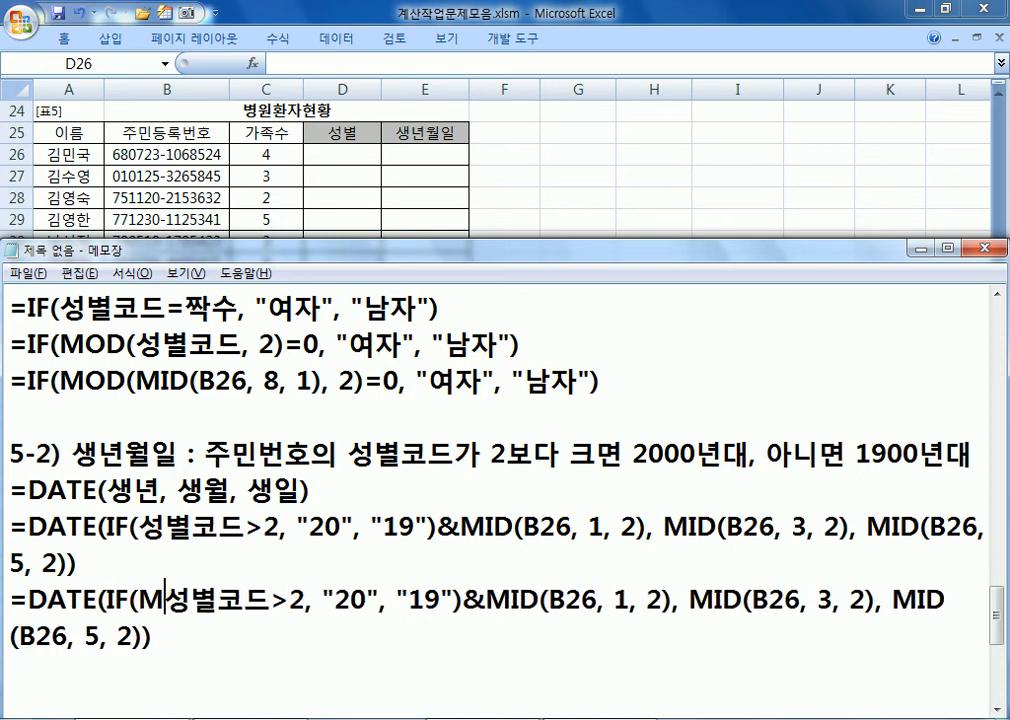
{"action": "type", "text": "("}
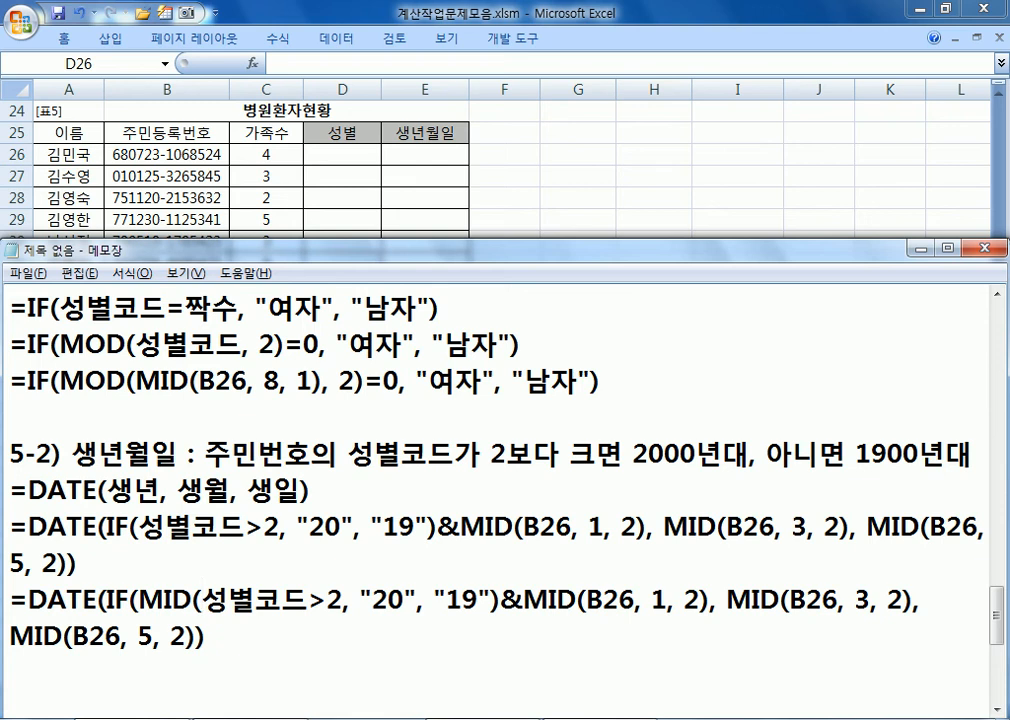
{"action": "type", "text": "B16"}
{"action": "key", "text": "BackSpace"}
{"action": "type", "text": "26, 8, 1"}
{"action": "type", "text": ")"}
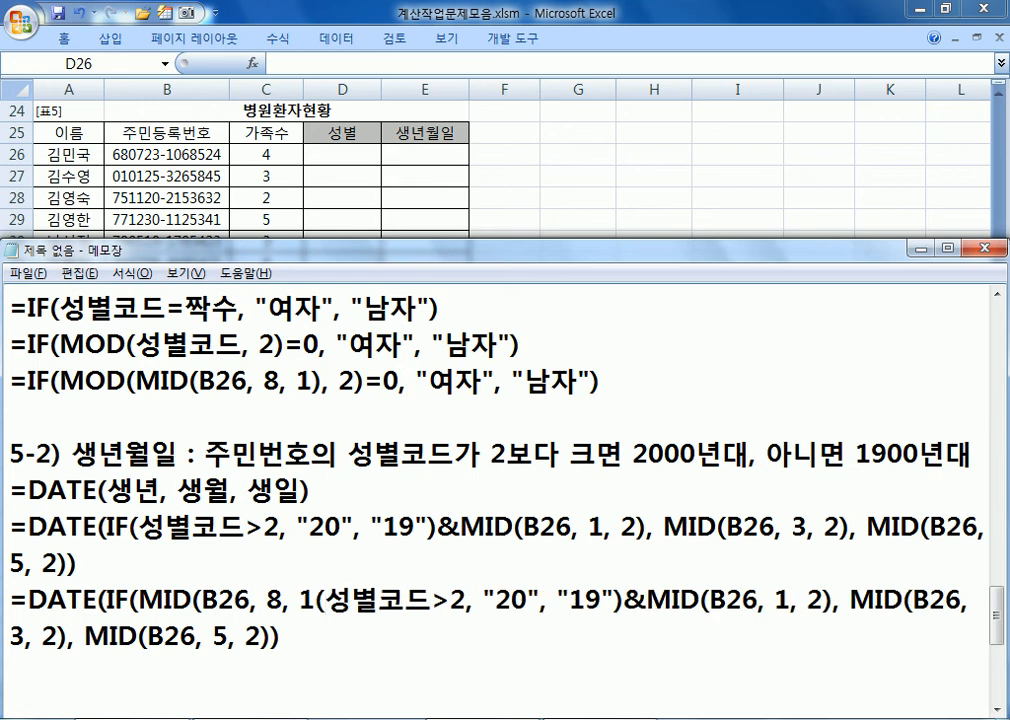
{"action": "key", "text": "Delete"}
{"action": "key", "text": "Delete"}
{"action": "key", "text": "Delete"}
{"action": "key", "text": "Delete"}
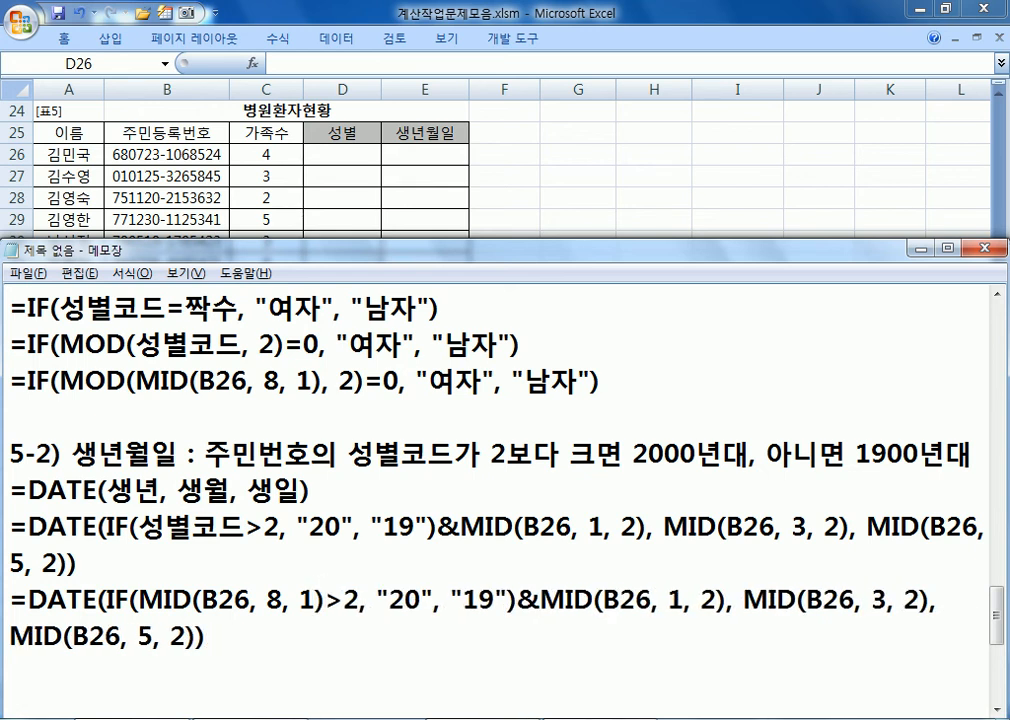
- Enclose the comparison value 2 in quotation marks in the last DATE formula
{"action": "key", "text": "Right"}
{"action": "type", "text": "\""}
{"action": "key", "text": "Right"}
{"action": "type", "text": "\""}
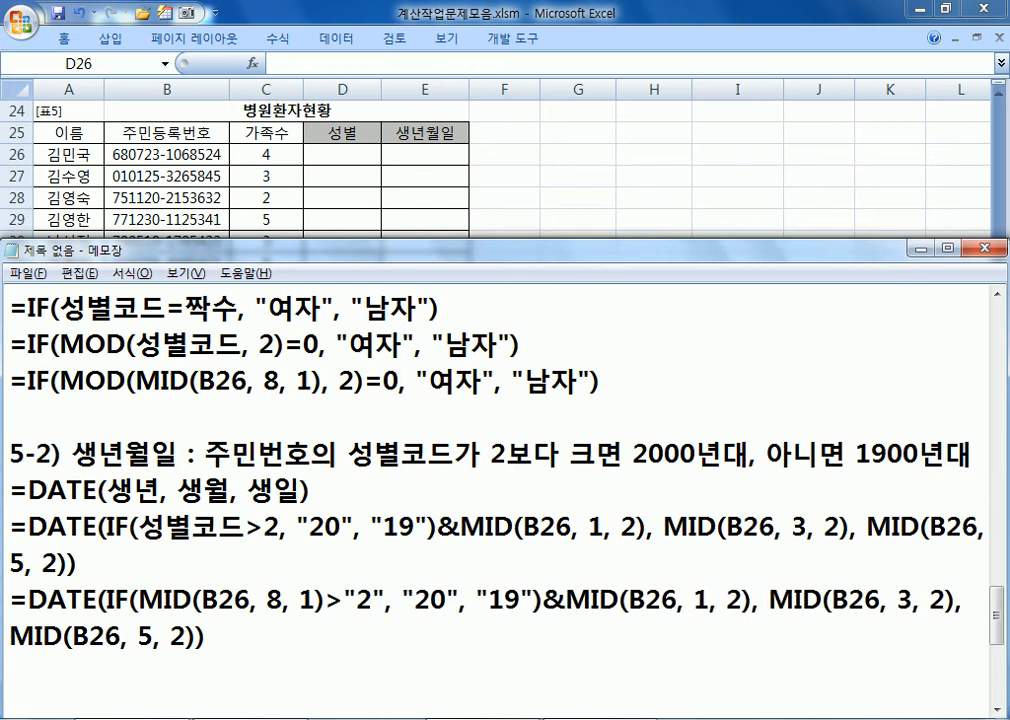
- Enclose the comparison value 2 in quotation marks in the DATE formula that still uses 성별코드
{"action": "scroll", "coordinate": [363, 463], "scroll_direction": "down", "scroll_amount": 2}
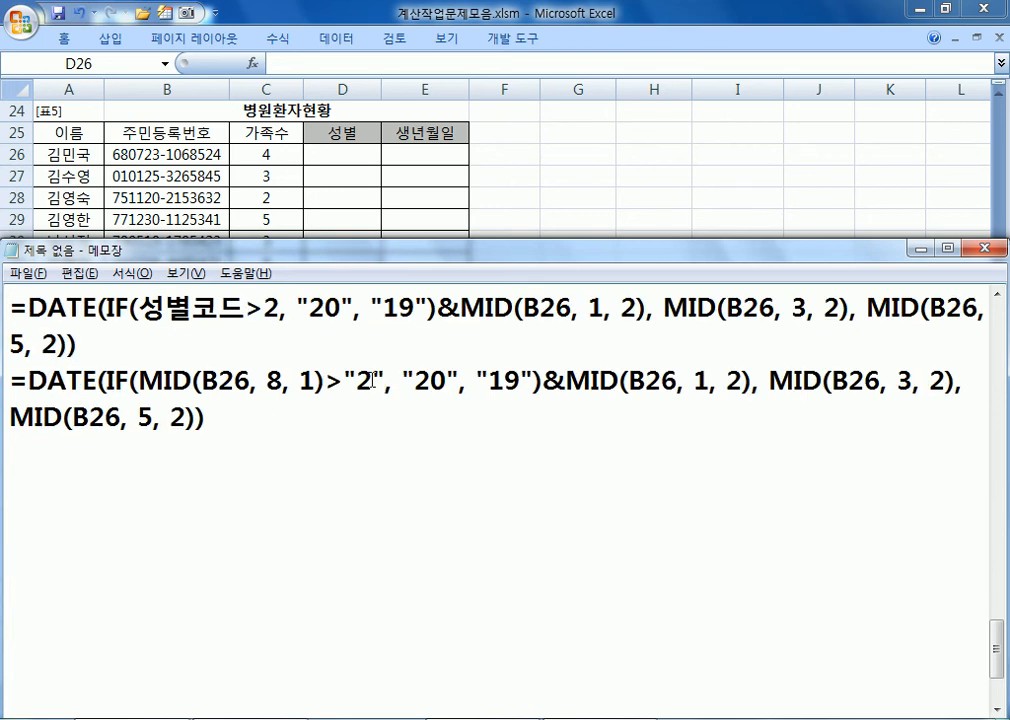
{"action": "scroll", "coordinate": [349, 471], "scroll_direction": "up", "scroll_amount": 1}
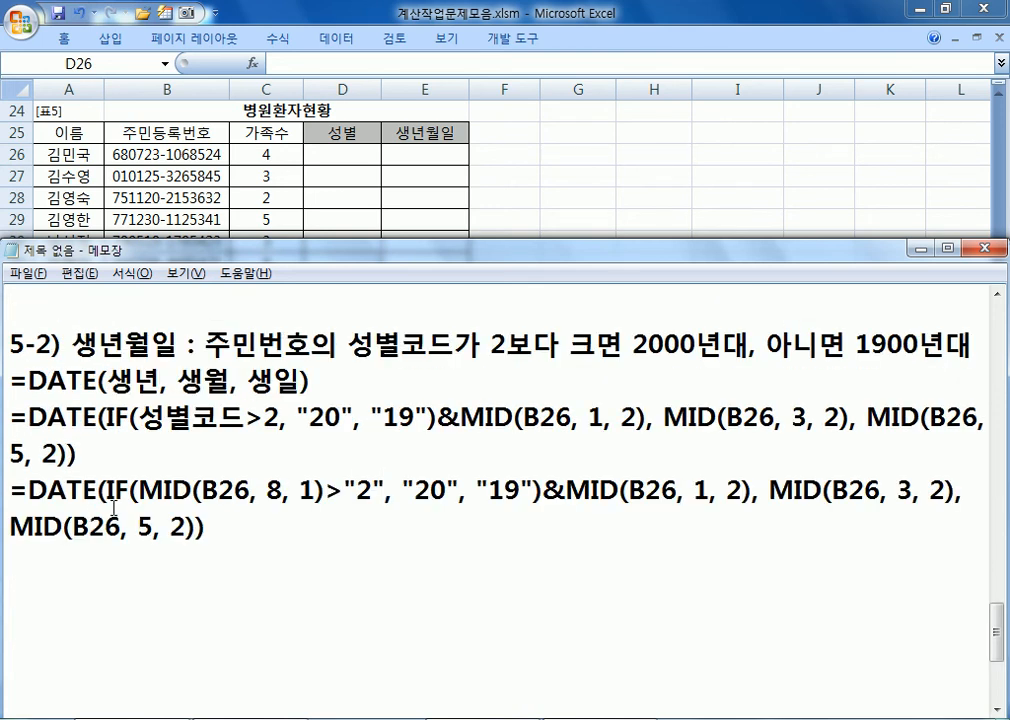
{"action": "left_click_drag", "start_coordinate": [138, 490], "coordinate": [325, 492]}
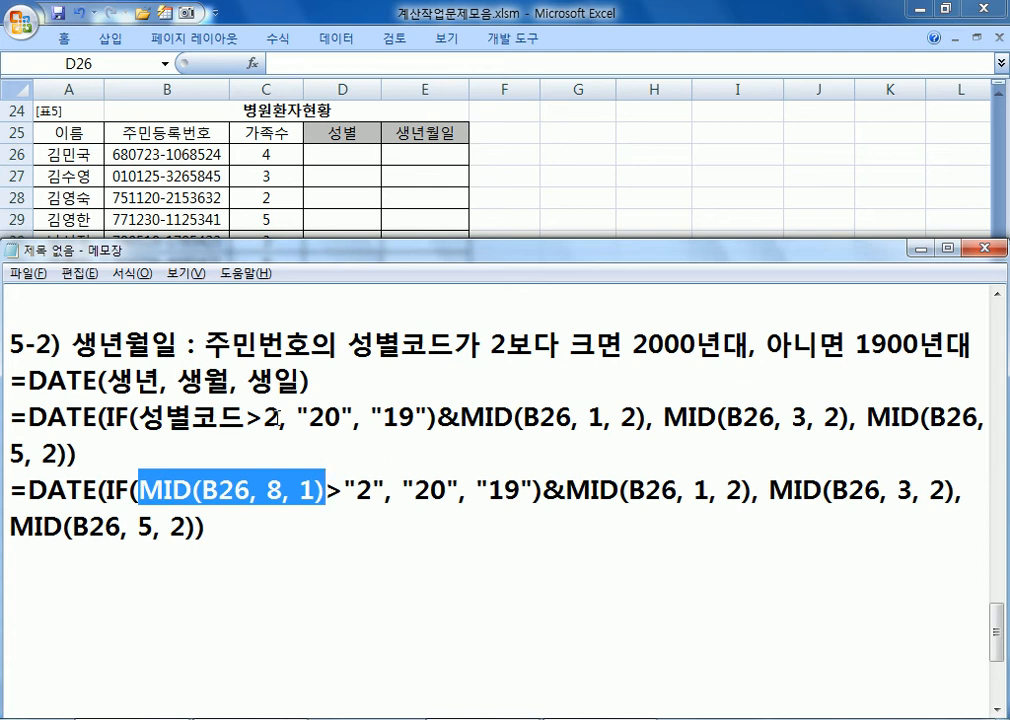
{"action": "left_click", "coordinate": [276, 412]}
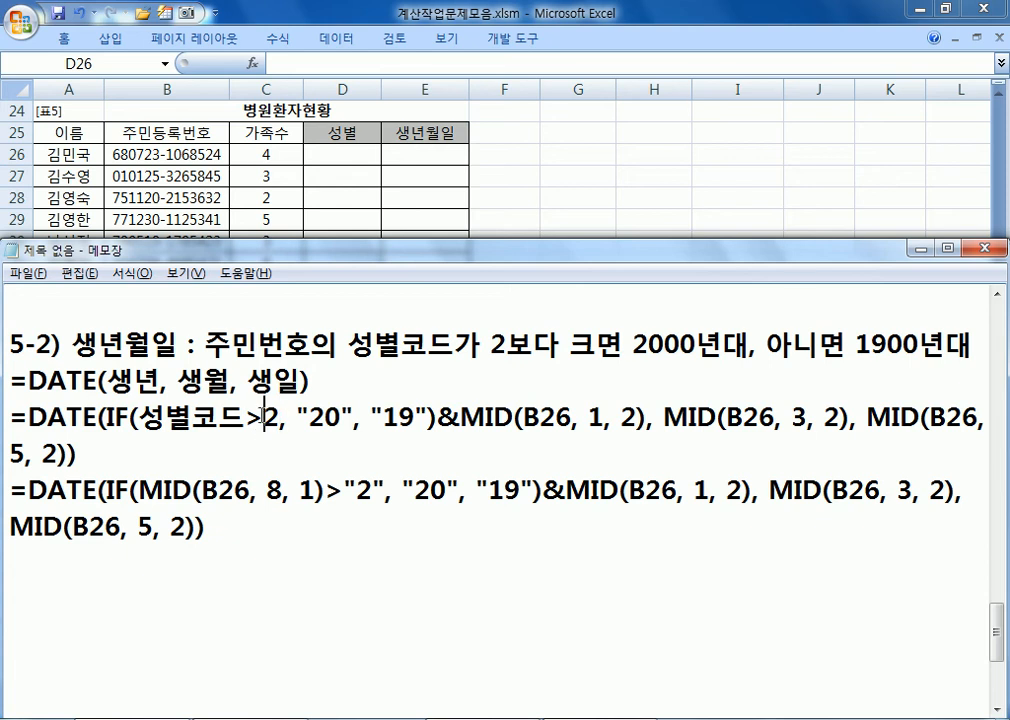
{"action": "type", "text": "\""}
{"action": "left_click", "coordinate": [298, 414]}
{"action": "type", "text": "\""}
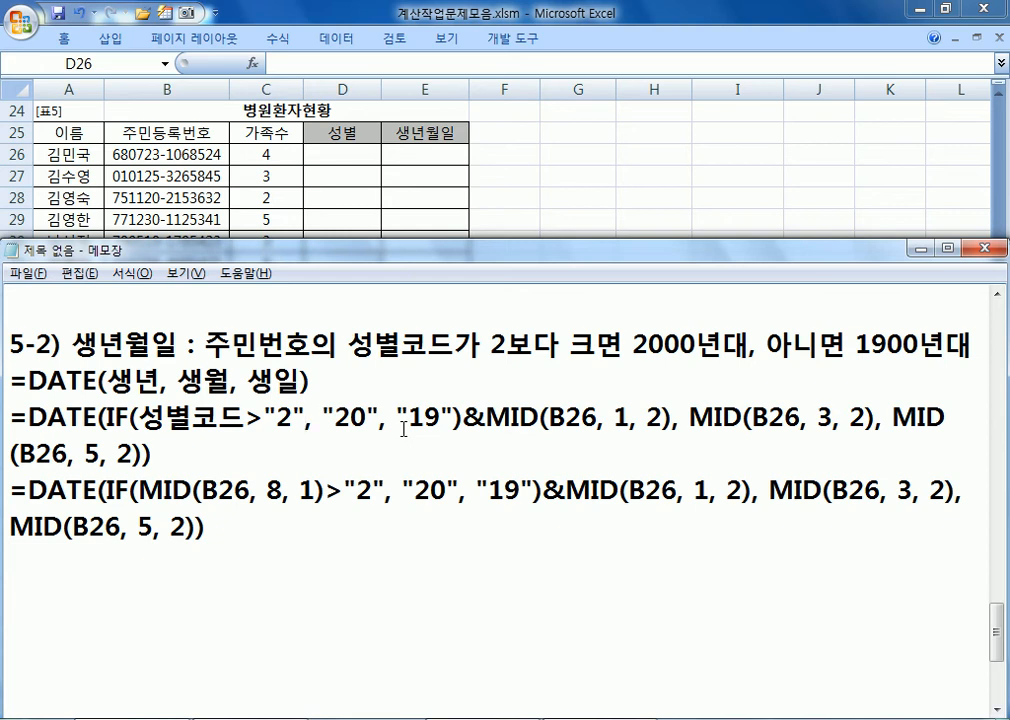
- Copy the completed DATE formula from Notepad into Excel cell E26 and fill it down to E31
{"action": "left_click_drag", "start_coordinate": [243, 523], "coordinate": [3, 490]}
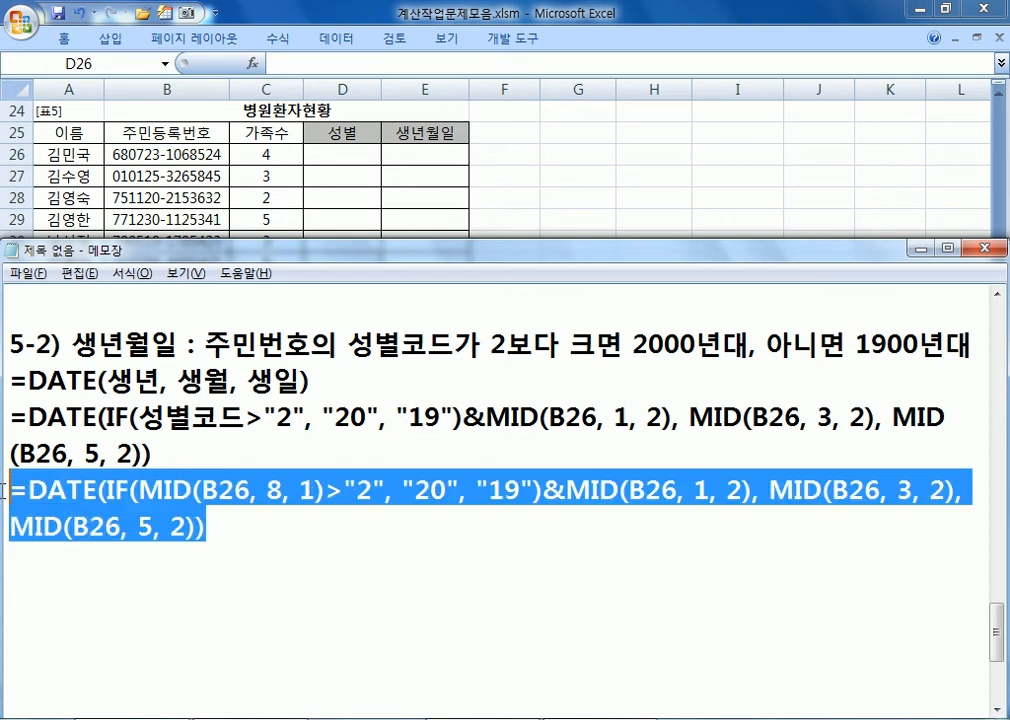
{"action": "key", "text": "ctrl+c"}
{"action": "key", "text": "alt+Tab"}
{"action": "left_click", "coordinate": [408, 154]}
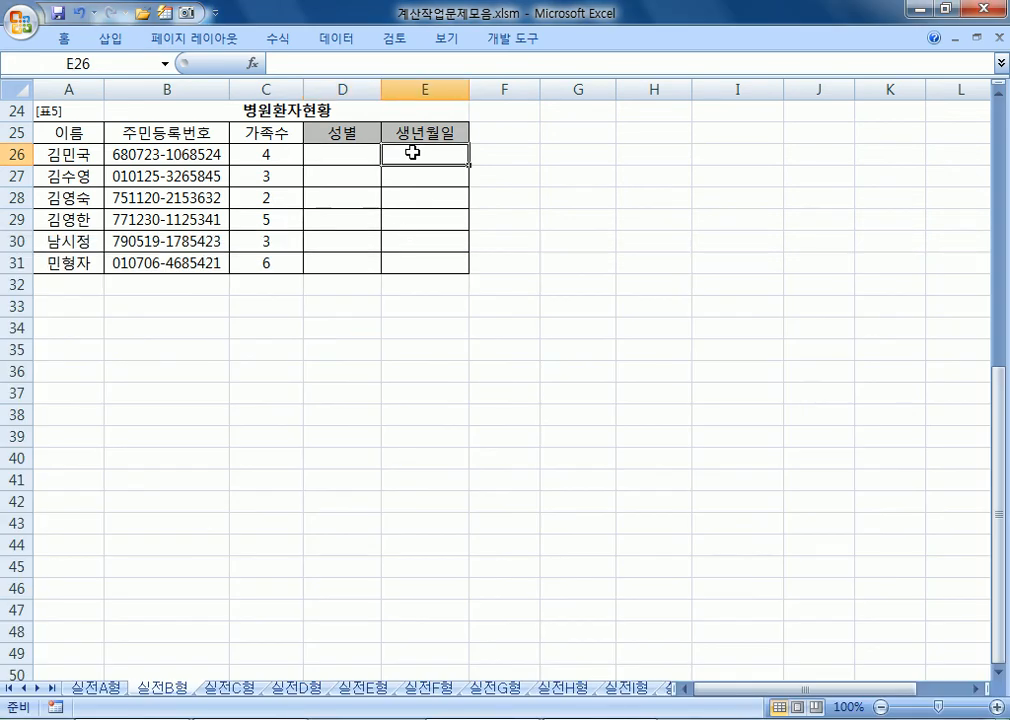
{"action": "key", "text": "ctrl+v"}
{"action": "left_click_drag", "start_coordinate": [472, 163], "coordinate": [469, 268]}
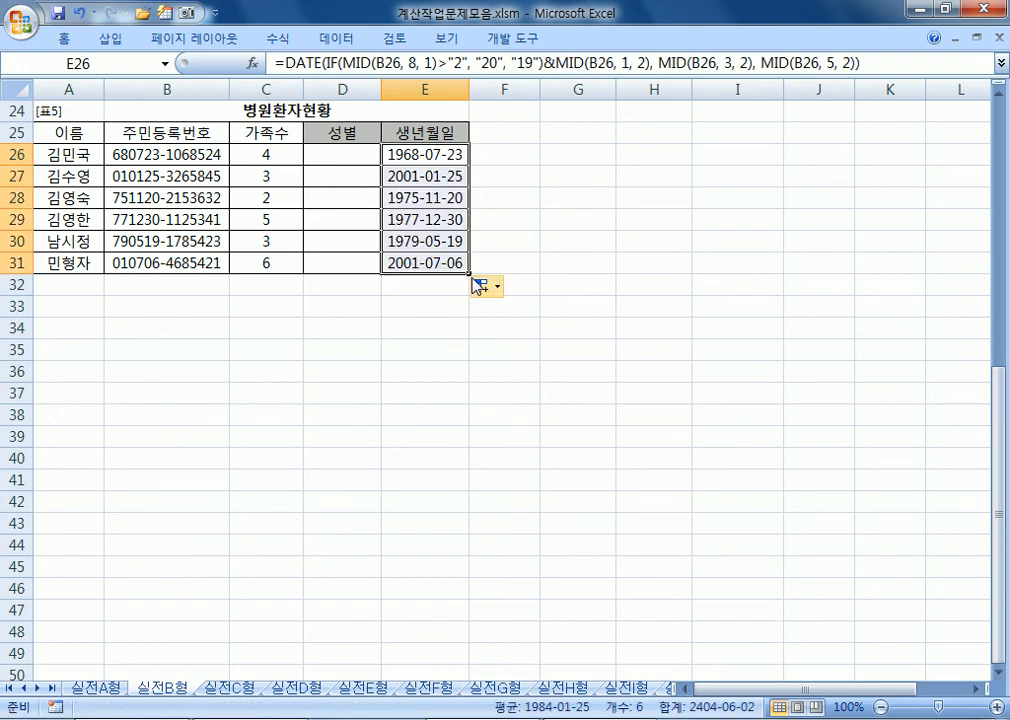
- Copy the formula =IF(MOD(MID(B26, 8, 1), 2)=0, "여자", "남자") from Notepad into Excel cell D26 and fill it down to D31
{"action": "key", "text": "alt+Tab"}
{"action": "scroll", "coordinate": [438, 357], "scroll_direction": "up", "scroll_amount": 1}
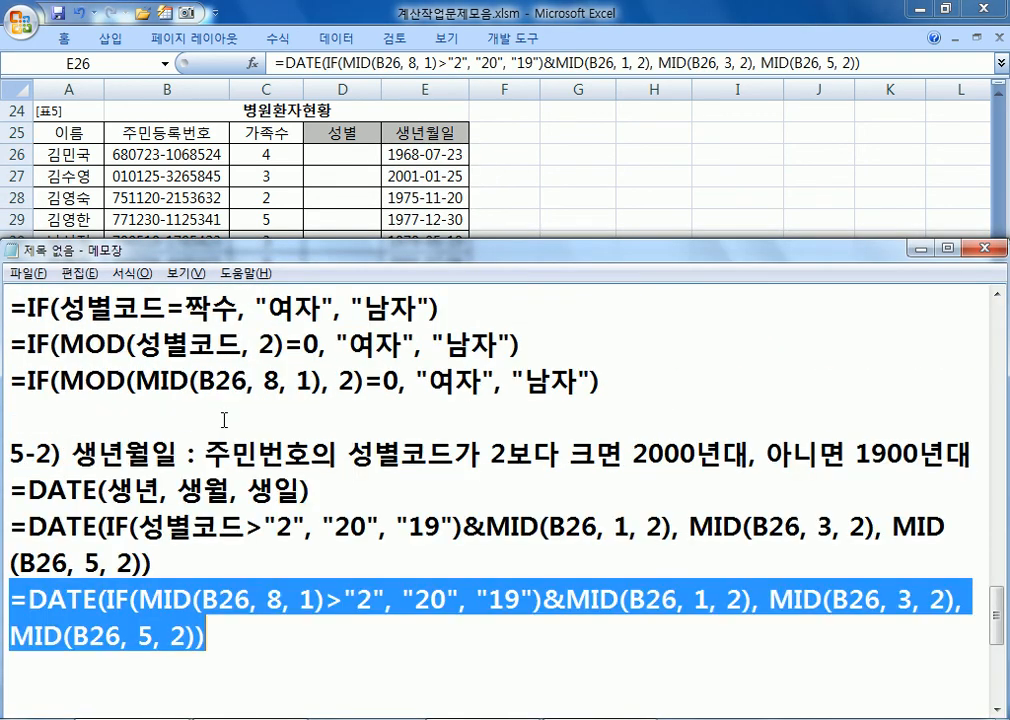
{"action": "left_click_drag", "start_coordinate": [662, 385], "coordinate": [8, 382]}
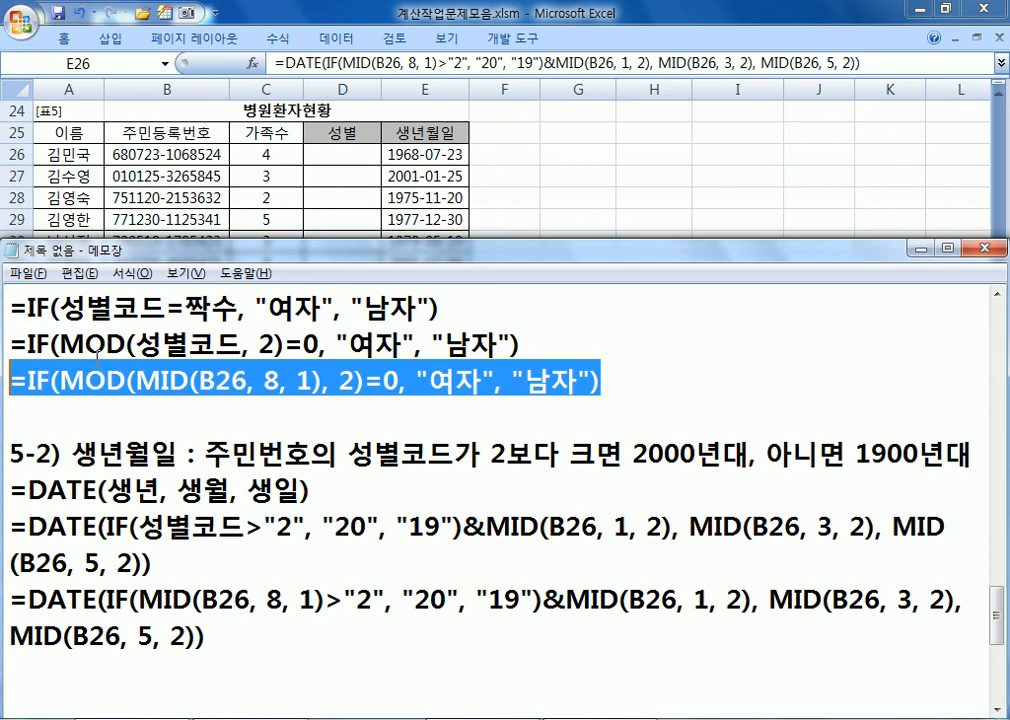
{"action": "key", "text": "ctrl+c"}
{"action": "key", "text": "alt+Tab"}
{"action": "left_click", "coordinate": [345, 150]}
{"action": "key", "text": "ctrl+v"}
{"action": "left_click_drag", "start_coordinate": [381, 165], "coordinate": [375, 272]}
{"action": "left_click", "coordinate": [425, 156]}
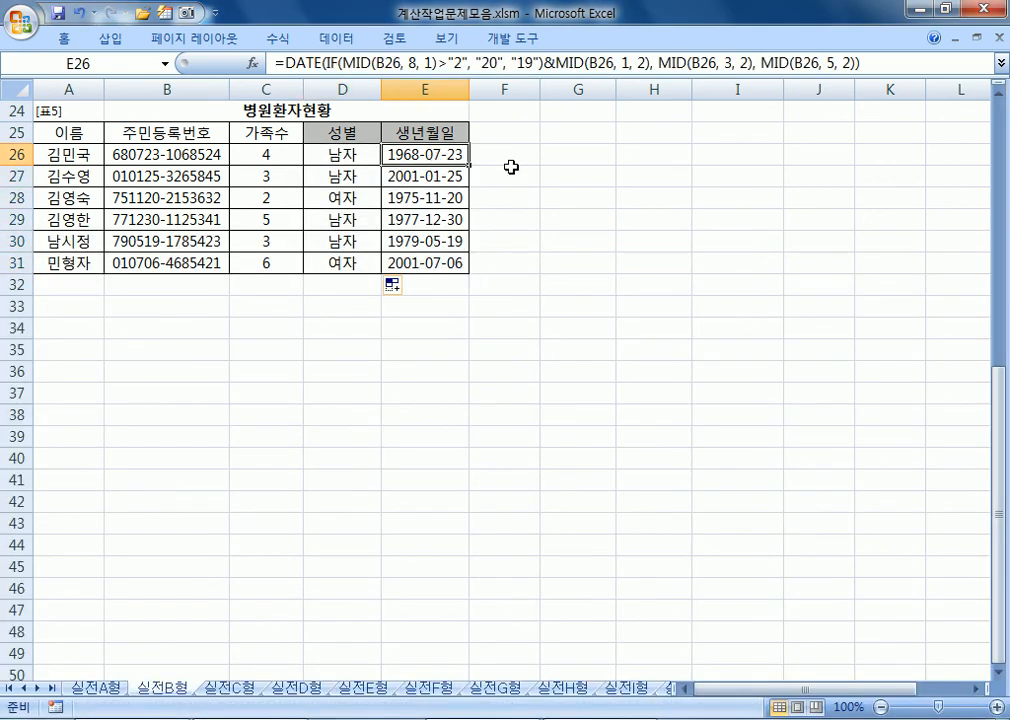
- Switch to Notepad and review the 5-2) 생년월일 condition against the IF and MID parts of the final DATE formula
{"action": "key", "text": "alt+Tab"}
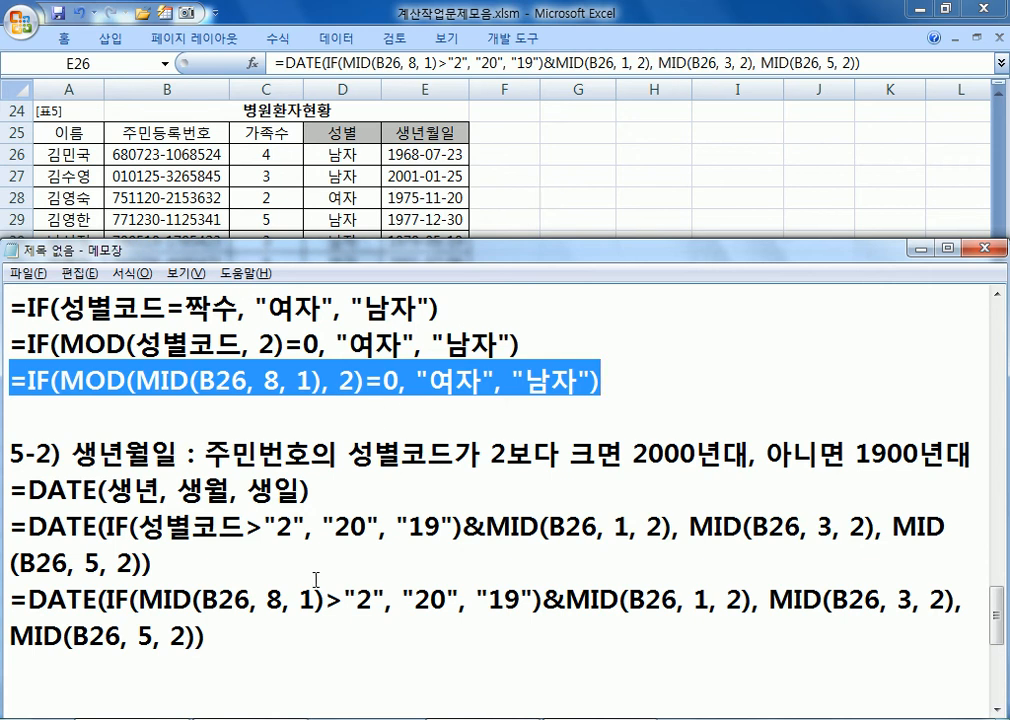
{"action": "left_click", "coordinate": [288, 645]}
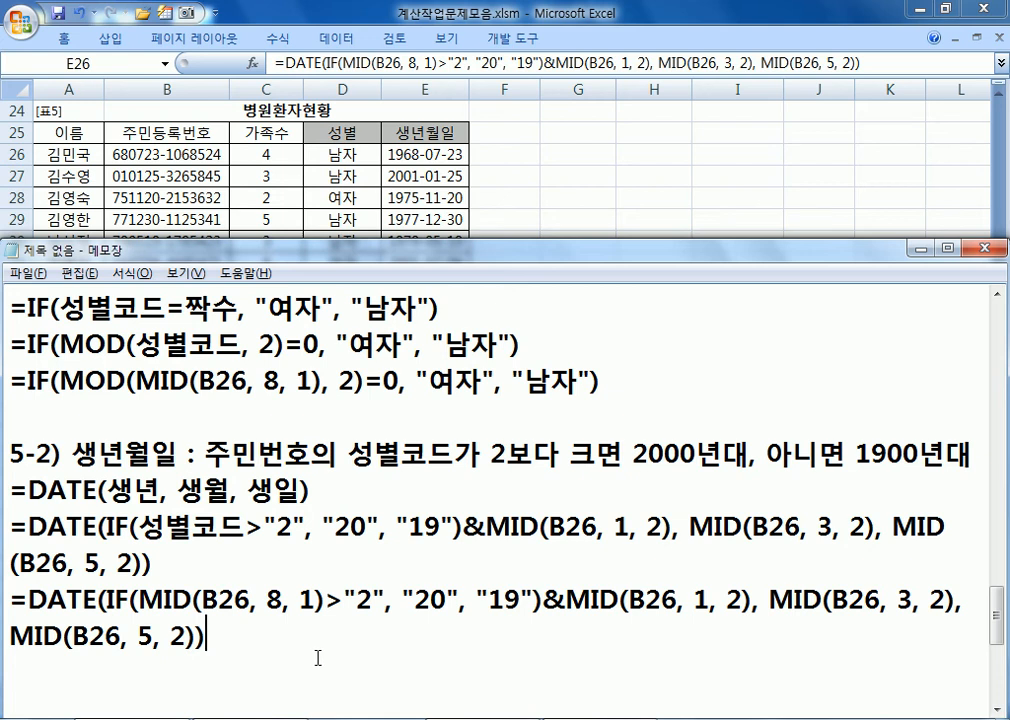
{"action": "scroll", "coordinate": [318, 658], "scroll_direction": "down", "scroll_amount": 1}
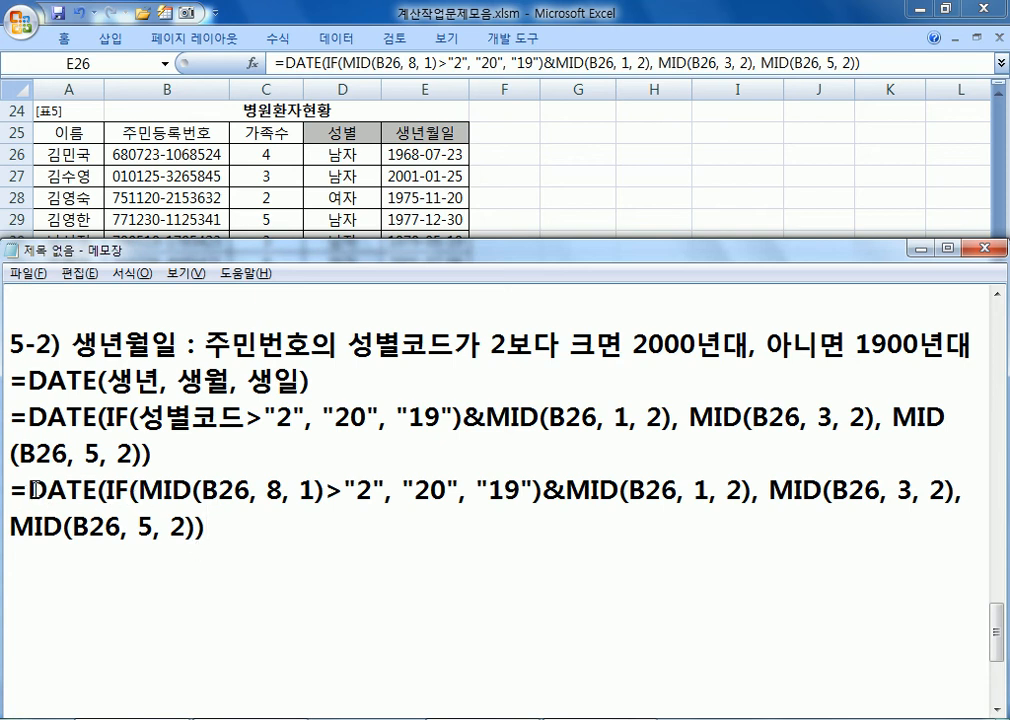
{"action": "left_click_drag", "start_coordinate": [31, 490], "coordinate": [66, 490]}
{"action": "left_click_drag", "start_coordinate": [491, 345], "coordinate": [697, 345]}
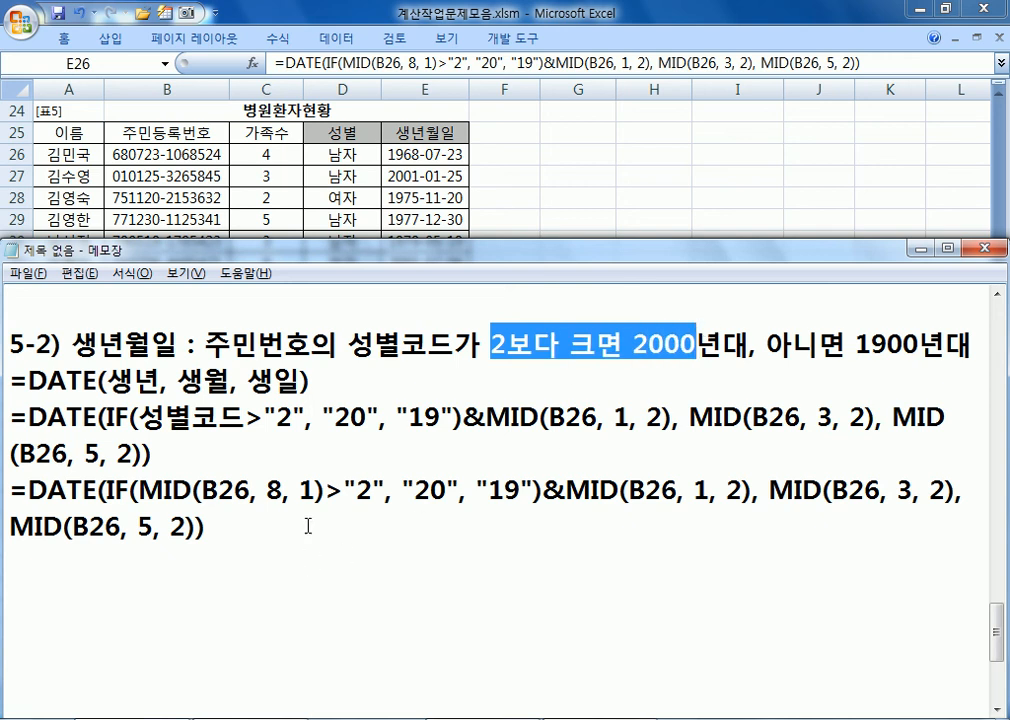
{"action": "left_click_drag", "start_coordinate": [415, 490], "coordinate": [446, 490]}
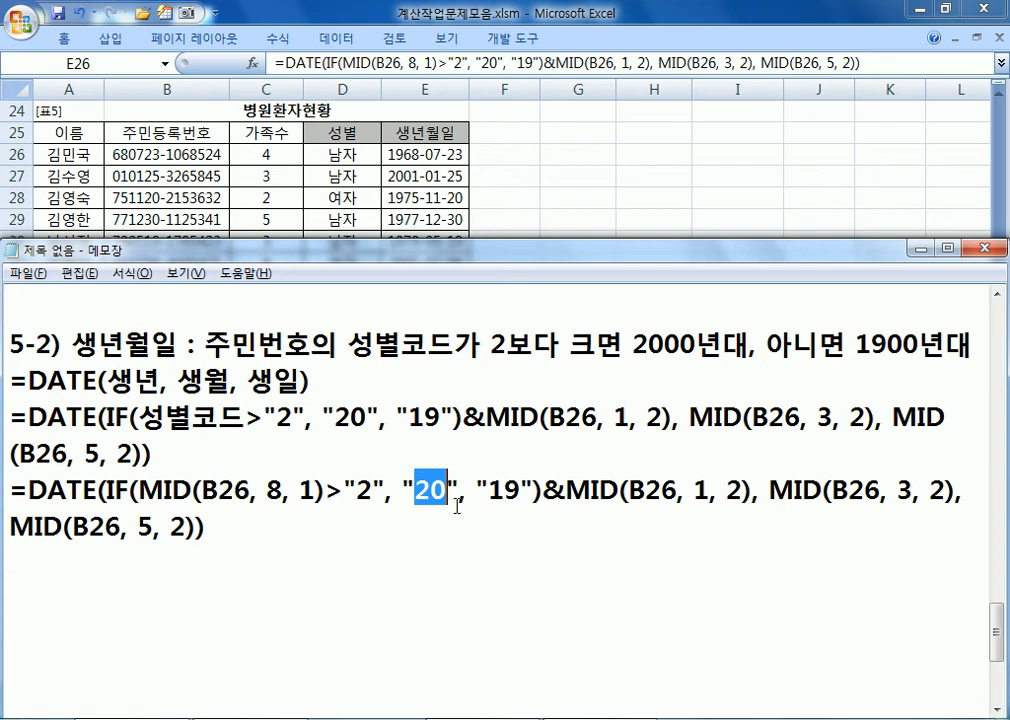
{"action": "double_click", "coordinate": [360, 492]}
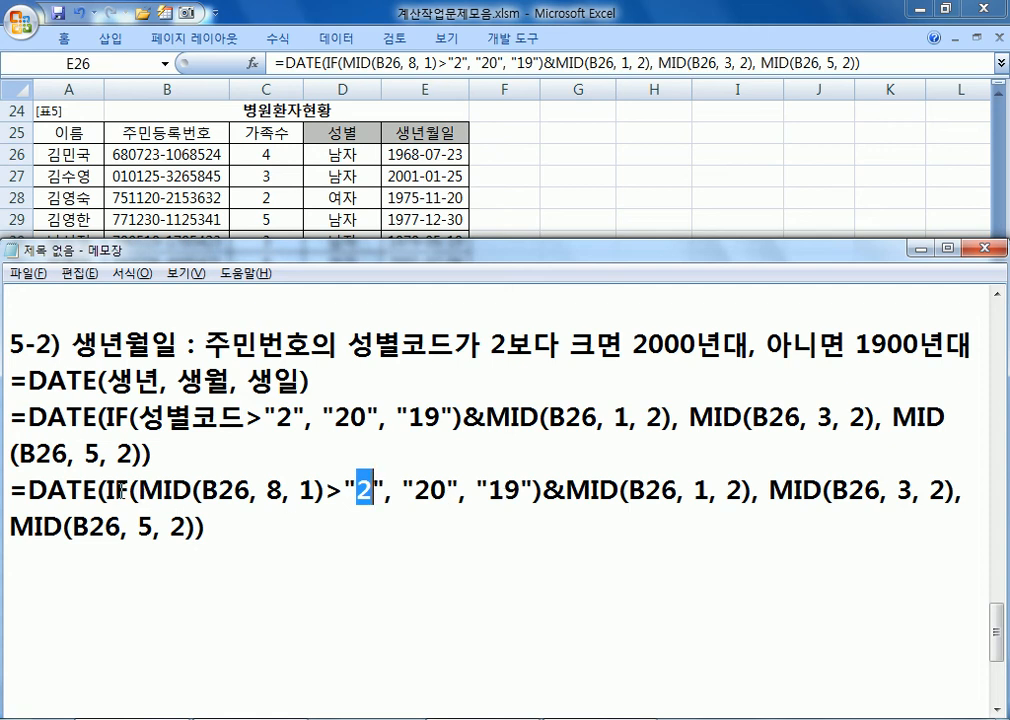
{"action": "left_click_drag", "start_coordinate": [107, 490], "coordinate": [543, 490]}
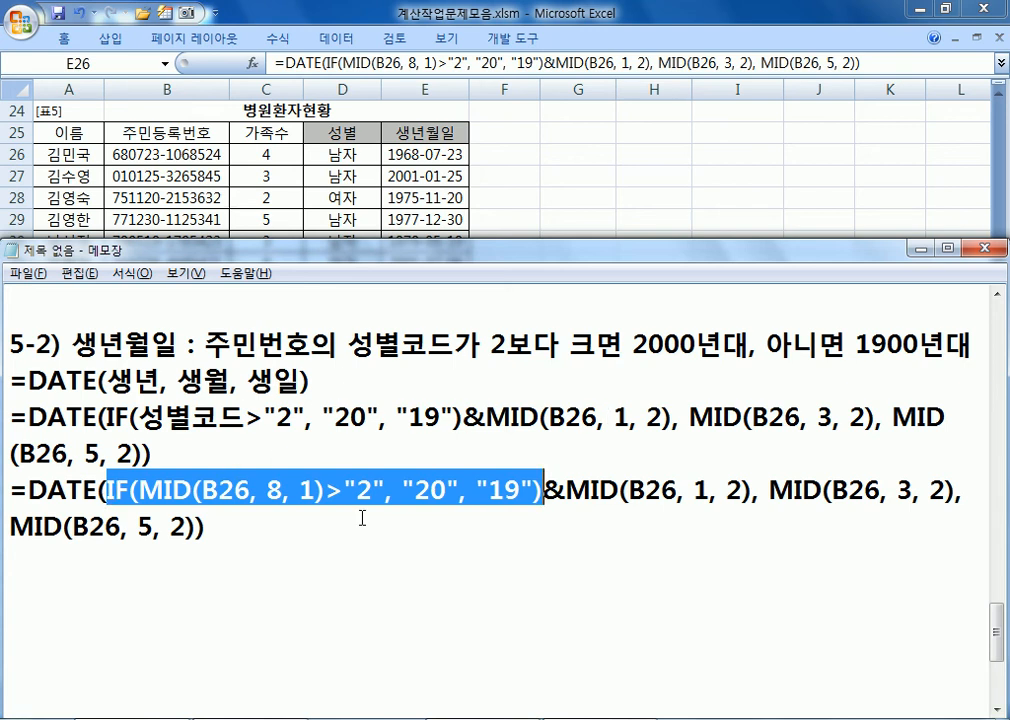
{"action": "left_click", "coordinate": [153, 497]}
{"action": "left_click_drag", "start_coordinate": [139, 492], "coordinate": [372, 492]}
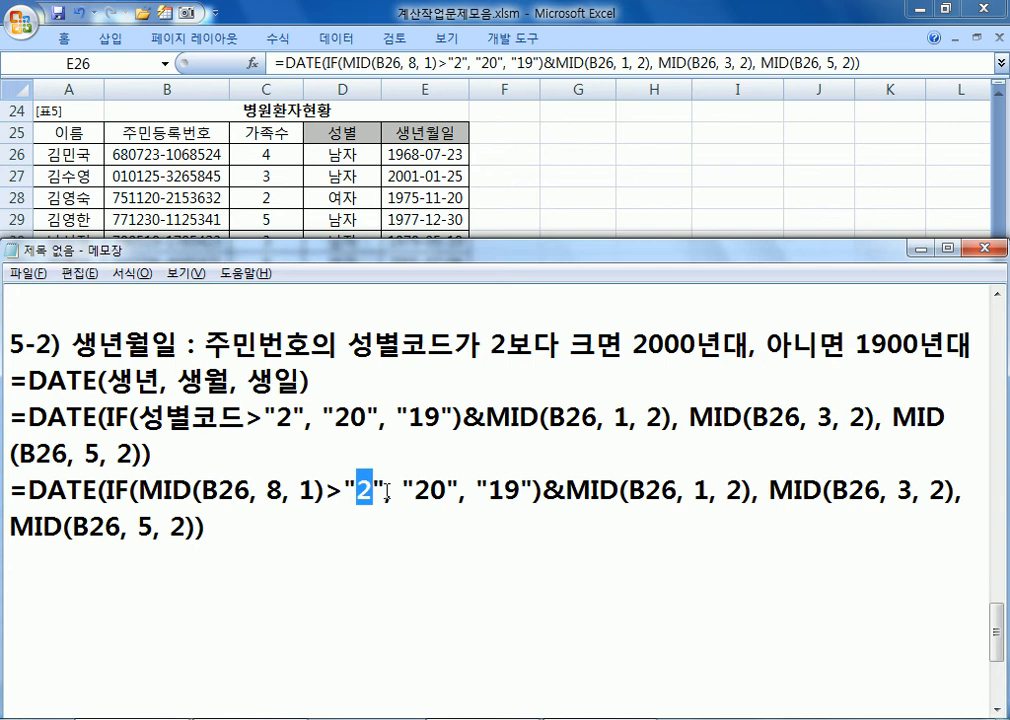
{"action": "left_click_drag", "start_coordinate": [415, 491], "coordinate": [752, 491]}
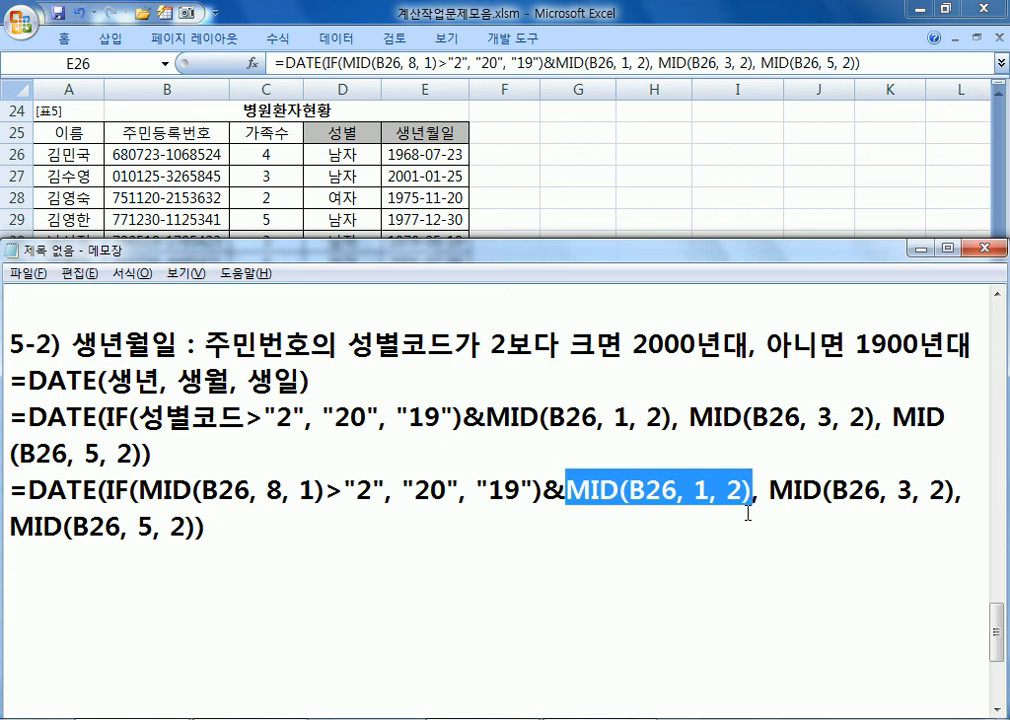
{"action": "left_click_drag", "start_coordinate": [791, 491], "coordinate": [942, 491]}
{"action": "left_click", "coordinate": [170, 520]}
{"action": "left_click_drag", "start_coordinate": [170, 520], "coordinate": [66, 527]}
{"action": "left_click", "coordinate": [81, 492]}
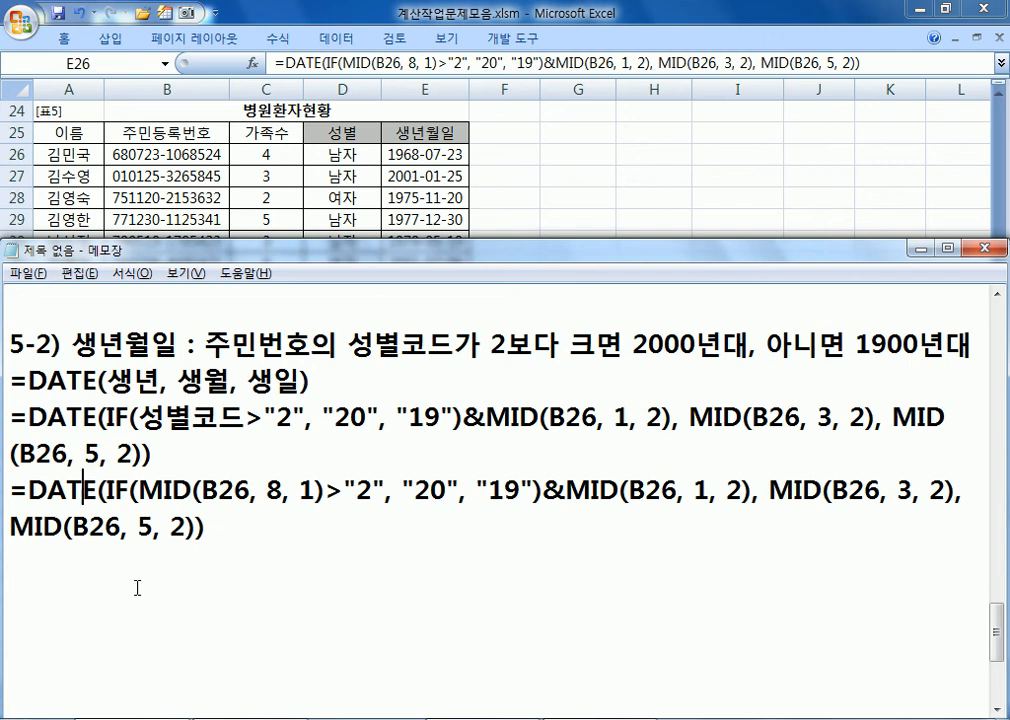
{"action": "left_click_drag", "start_coordinate": [247, 536], "coordinate": [4, 497]}
{"action": "left_click", "coordinate": [18, 573]}
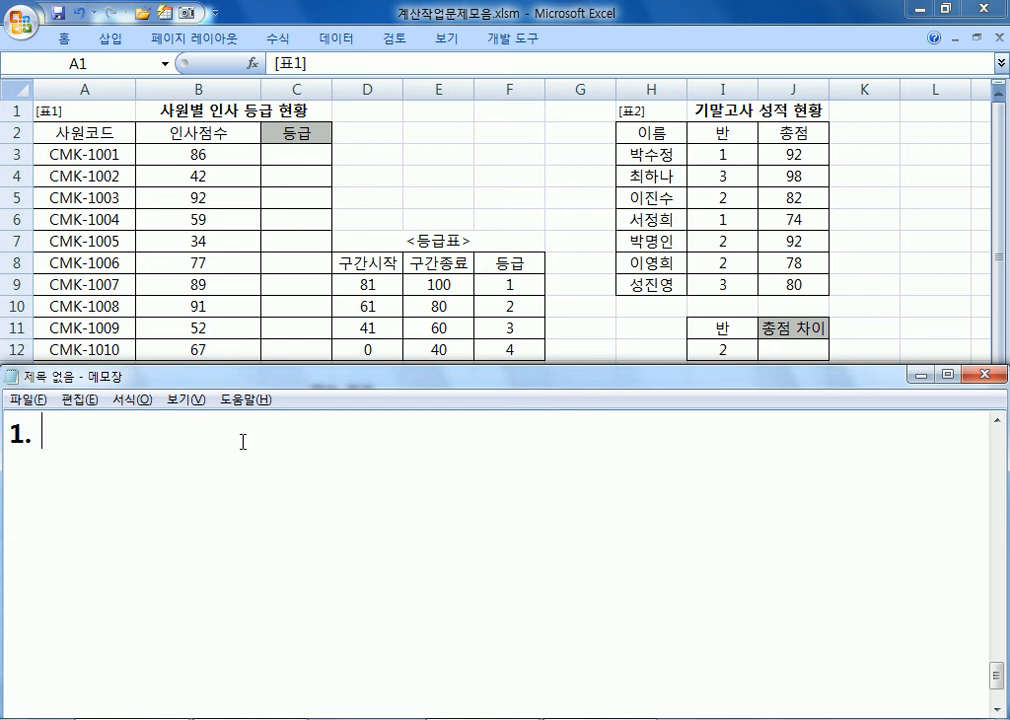
- Write the syntax note =CHOOSE(값, 1, 2, 3, ...) on a new line under item 1
{"action": "key", "text": "Return"}
{"action": "type", "text": "c"}
{"action": "key", "text": "BackSpace"}
{"action": "type", "text": "=ㅊㅗ"}
{"action": "key", "text": "BackSpace"}
{"action": "key", "text": "BackSpace"}
{"action": "key", "text": "Hangul"}
{"action": "type", "text": "CHOOSE( R"}
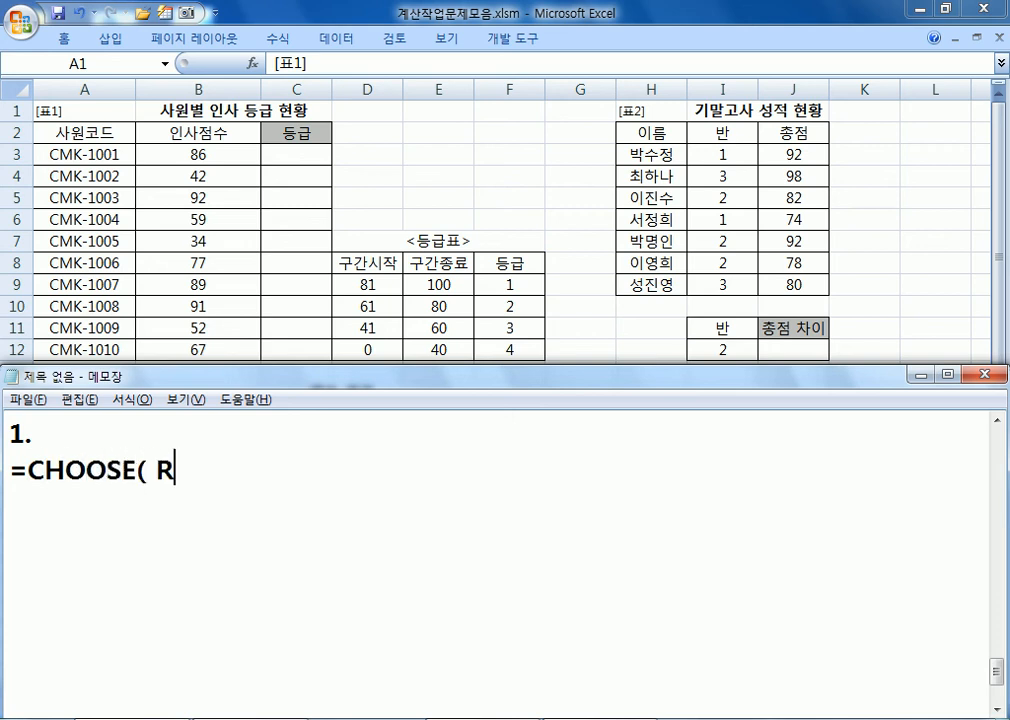
{"action": "key", "text": "BackSpace"}
{"action": "key", "text": "BackSpace"}
{"action": "key", "text": "Hangul"}
{"action": "type", "text": "값, "}
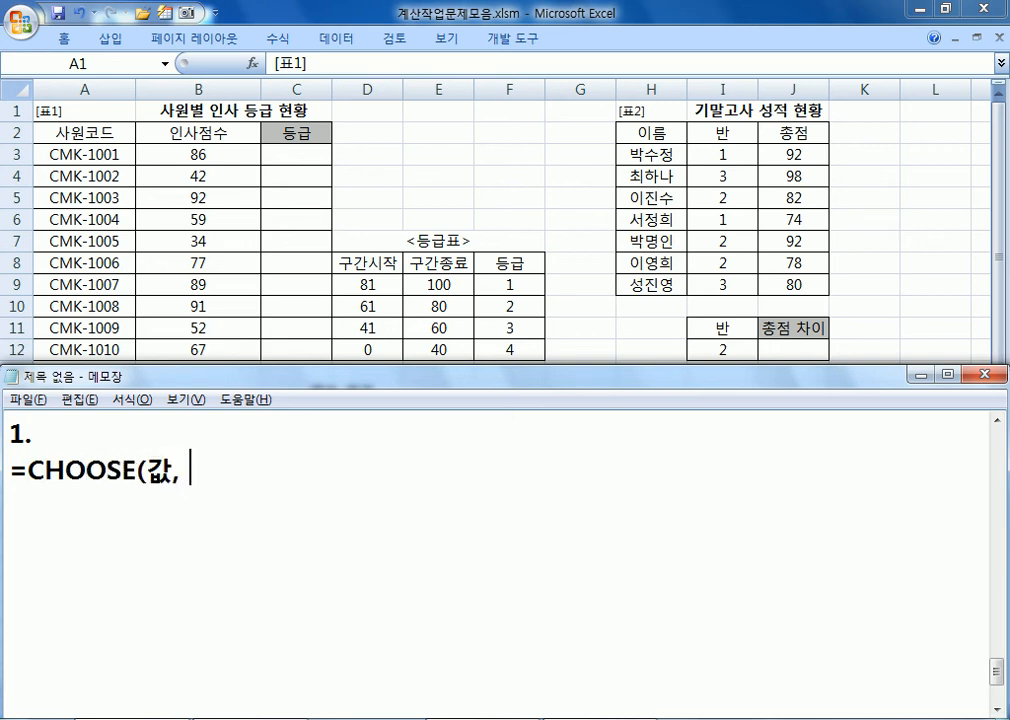
{"action": "type", "text": "1, 2,,"}
{"action": "key", "text": "BackSpace"}
{"action": "type", "text": "₩"}
{"action": "key", "text": "BackSpace"}
{"action": "key", "text": "BackSpace"}
{"action": "type", "text": "3"}
{"action": "key", "text": "BackSpace"}
{"action": "type", "text": "3, ...)"}
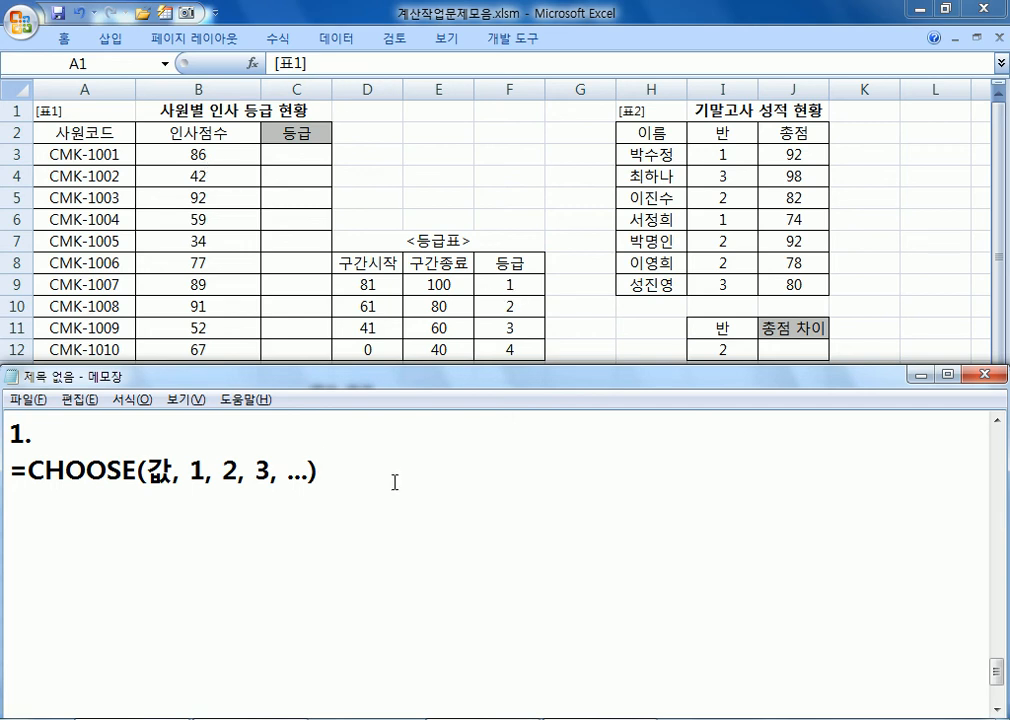
- Start a new line with =MATCH( below the CHOOSE syntax note
{"action": "left_click_drag", "start_coordinate": [388, 480], "coordinate": [258, 476]}
{"action": "left_click", "coordinate": [445, 488]}
{"action": "key", "text": "BackSpace"}
{"action": "type", "text": "=MA"}
{"action": "key", "text": "BackSpace"}
{"action": "key", "text": "BackSpace"}
{"action": "key", "text": "BackSpace"}
{"action": "key", "text": "Return"}
{"action": "type", "text": "=MATCH("}
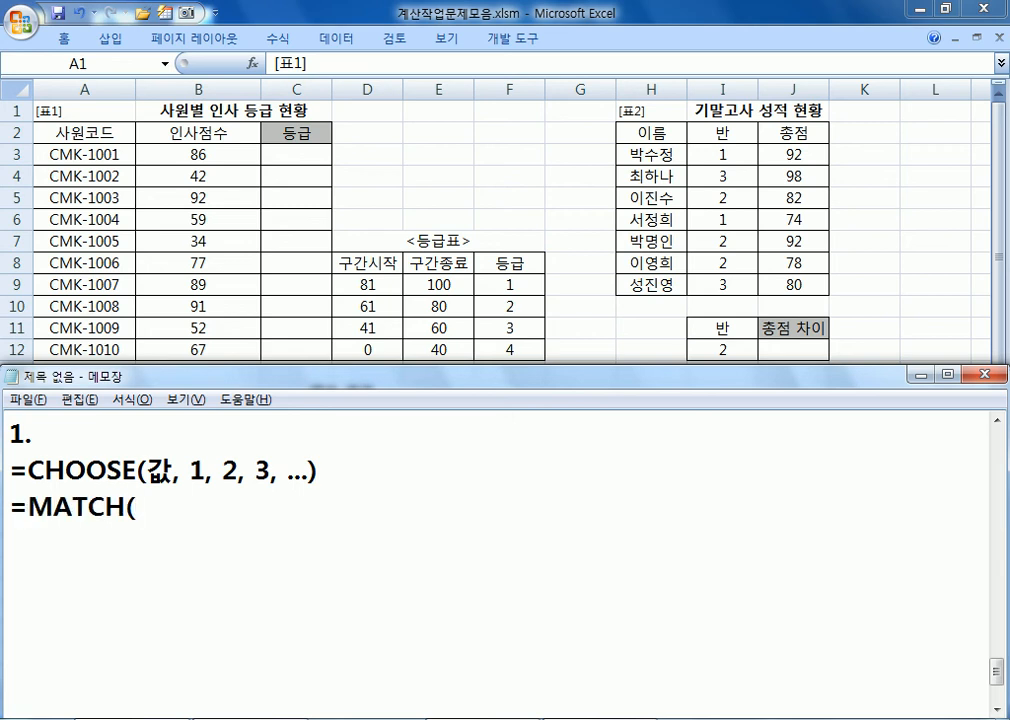
- Add the syntax note =INDEX(범위, 줄, 칸) on the line below =MATCH(
{"action": "key", "text": "Return"}
{"action": "type", "text": "=INDEX("}
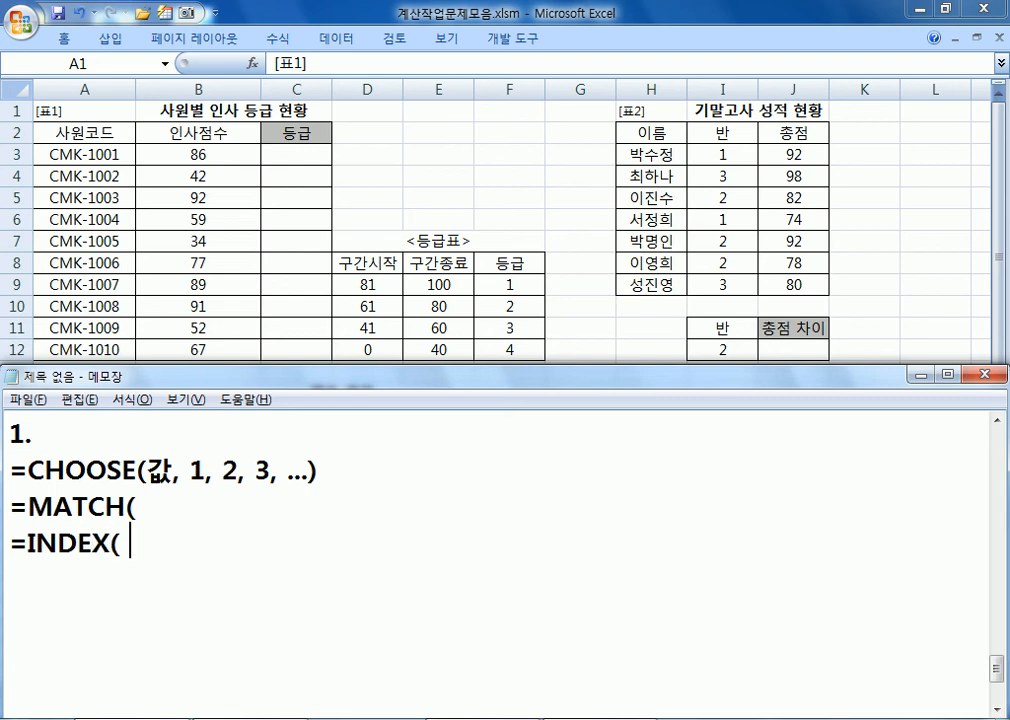
{"action": "key", "text": "BackSpace"}
{"action": "type", "text": "(QJA"}
{"action": "key", "text": "BackSpace"}
{"action": "key", "text": "BackSpace"}
{"action": "key", "text": "BackSpace"}
{"action": "type", "text": "범위"}
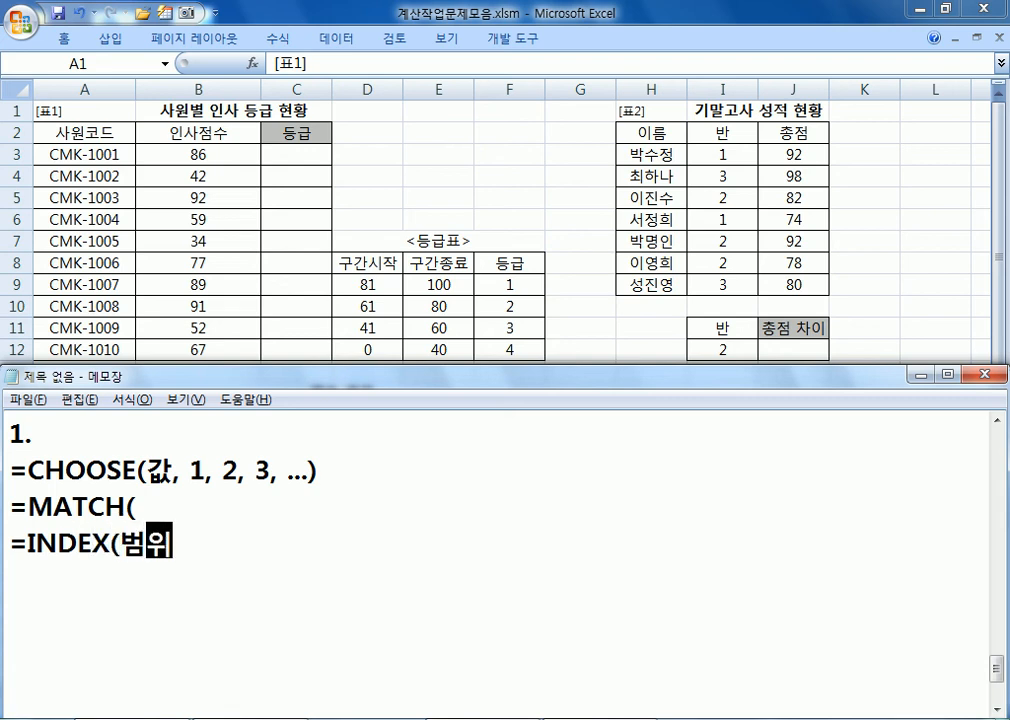
{"action": "type", "text": ", 줄, 칸)"}
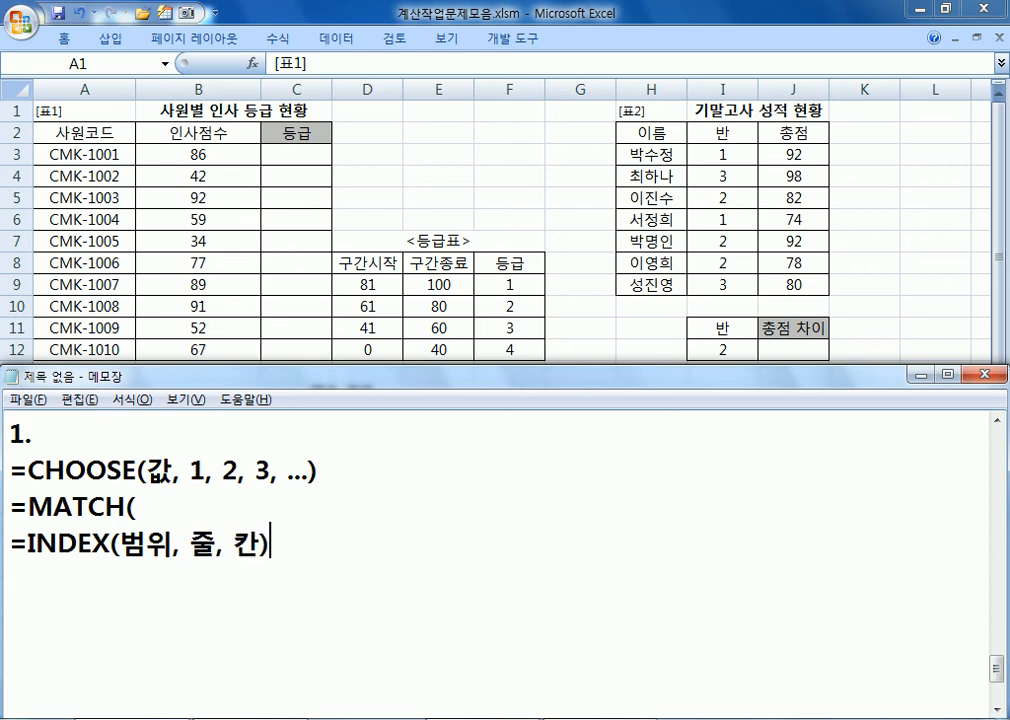
- Move the =MATCH( line below the INDEX note and complete it as =MATCH(값, 범위, 0)
{"action": "key", "text": "Return"}
{"action": "left_click_drag", "start_coordinate": [12, 506], "coordinate": [14, 545]}
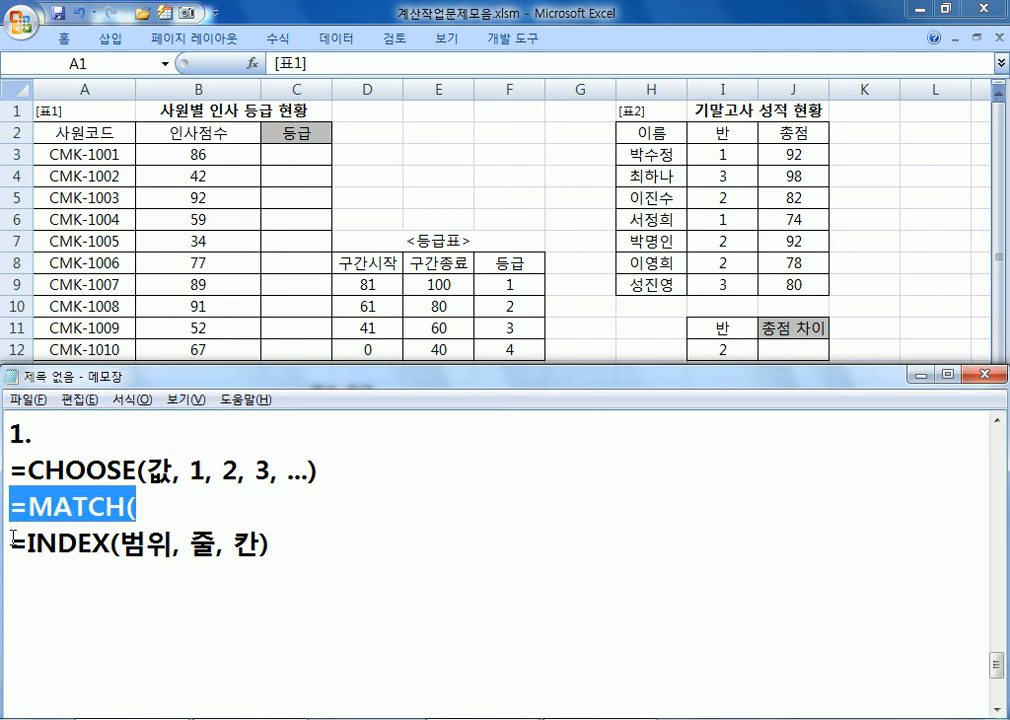
{"action": "key", "text": "ctrl+x"}
{"action": "left_click", "coordinate": [16, 545]}
{"action": "key", "text": "ctrl+v"}
{"action": "left_click", "coordinate": [202, 543]}
{"action": "type", "text": "값,"}
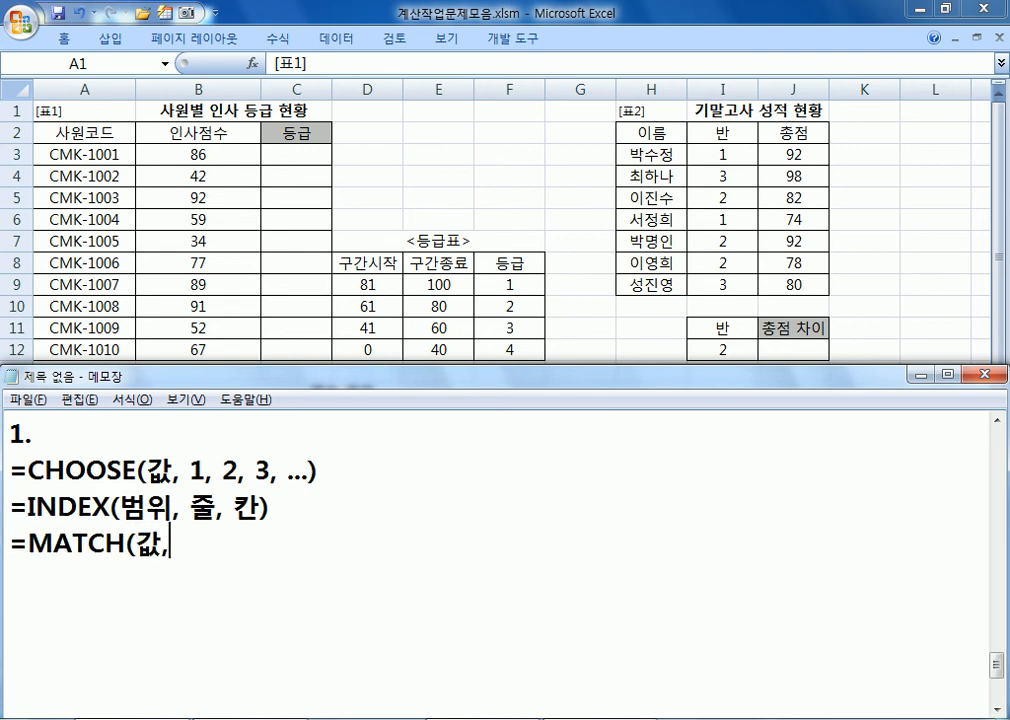
{"action": "type", "text": " 버범위, 0)"}
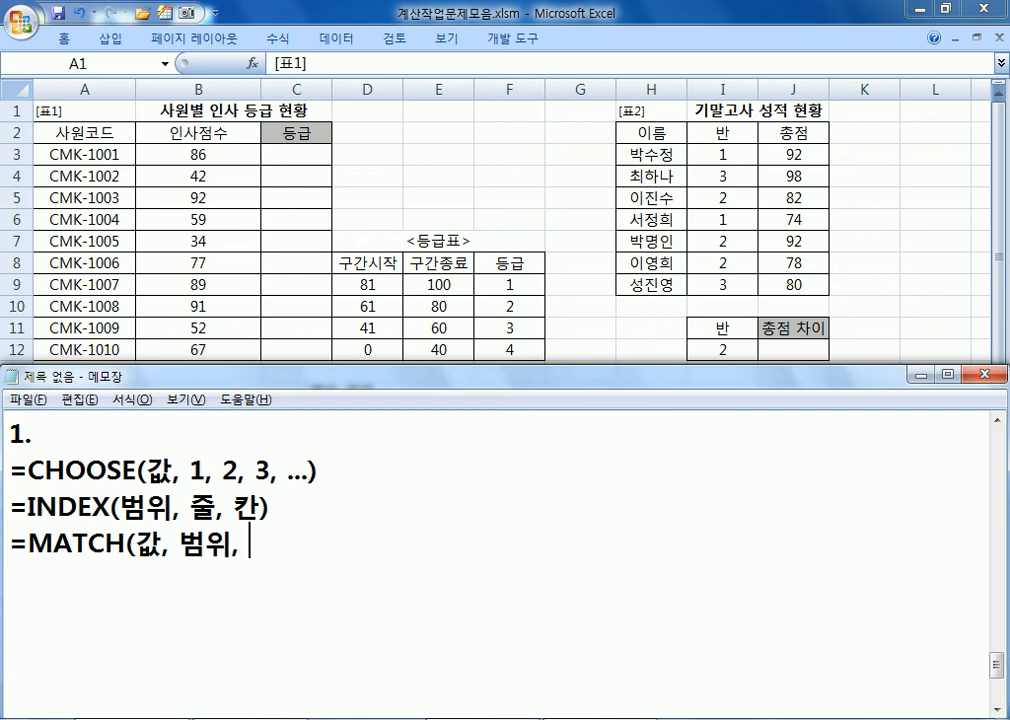
- Duplicate the MATCH note into two more lines with the match types 1 and -1
{"action": "key", "text": "Home"}
{"action": "key", "text": "shift+Down"}
{"action": "key", "text": "ctrl+c"}
{"action": "key", "text": "ctrl+v"}
{"action": "key", "text": "ctrl+v"}
{"action": "key", "text": "ctrl+v"}
{"action": "key", "text": "Left"}
{"action": "key", "text": "Left"}
{"action": "key", "text": "Up"}
{"action": "key", "text": "BackSpace"}
{"action": "type", "text": "1"}
{"action": "key", "text": "Down"}
{"action": "key", "text": "Left"}
{"action": "type", "text": "-1"}
{"action": "key", "text": "Delete"}
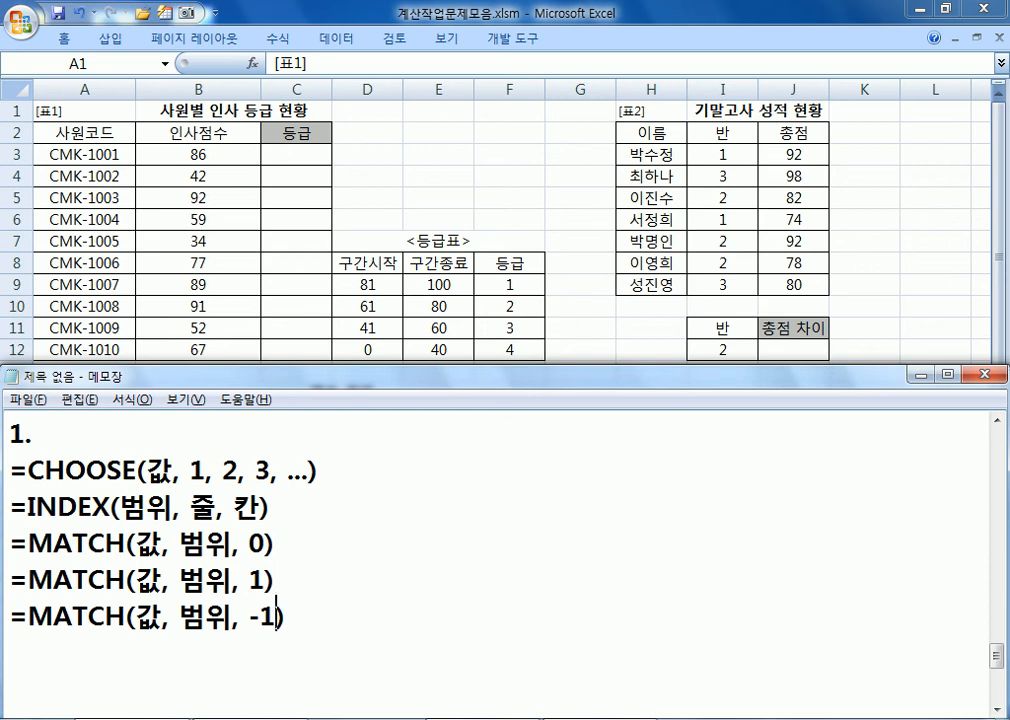
- Annotate the =MATCH(값, 범위, 0) line with ": 값이 범위에서 정확하게 일치할 경우, 몇 번째만에 찾았는가?"
{"action": "key", "text": "Up"}
{"action": "key", "text": "Up"}
{"action": "type", "text": ": "}
{"action": "type", "text": "RKQ"}
{"action": "key", "text": "BackSpace"}
{"action": "key", "text": "BackSpace"}
{"action": "key", "text": "BackSpace"}
{"action": "type", "text": "값이 범위에"}
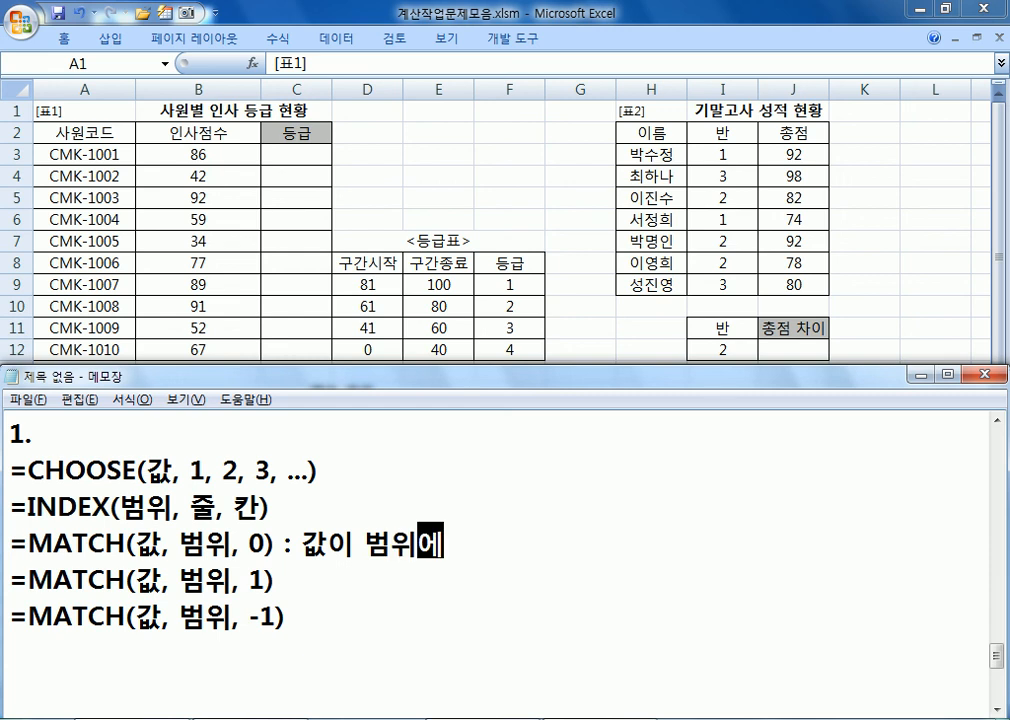
{"action": "type", "text": "서 정확하"}
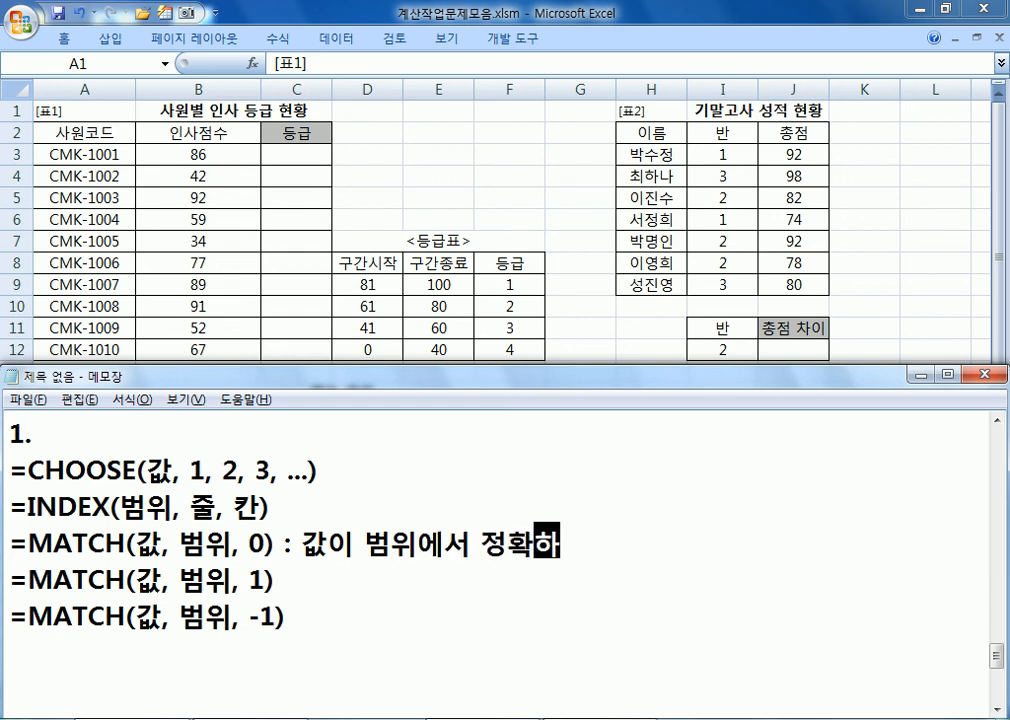
{"action": "type", "text": "게 ㅇ일치할 경"}
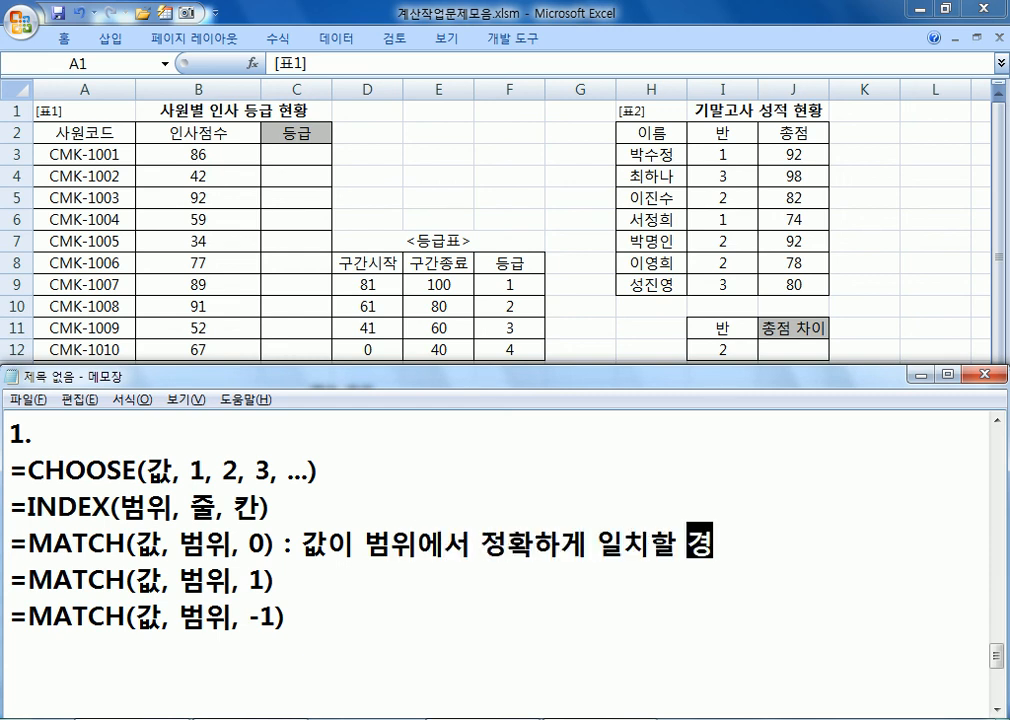
{"action": "type", "text": "우, 몇 "}
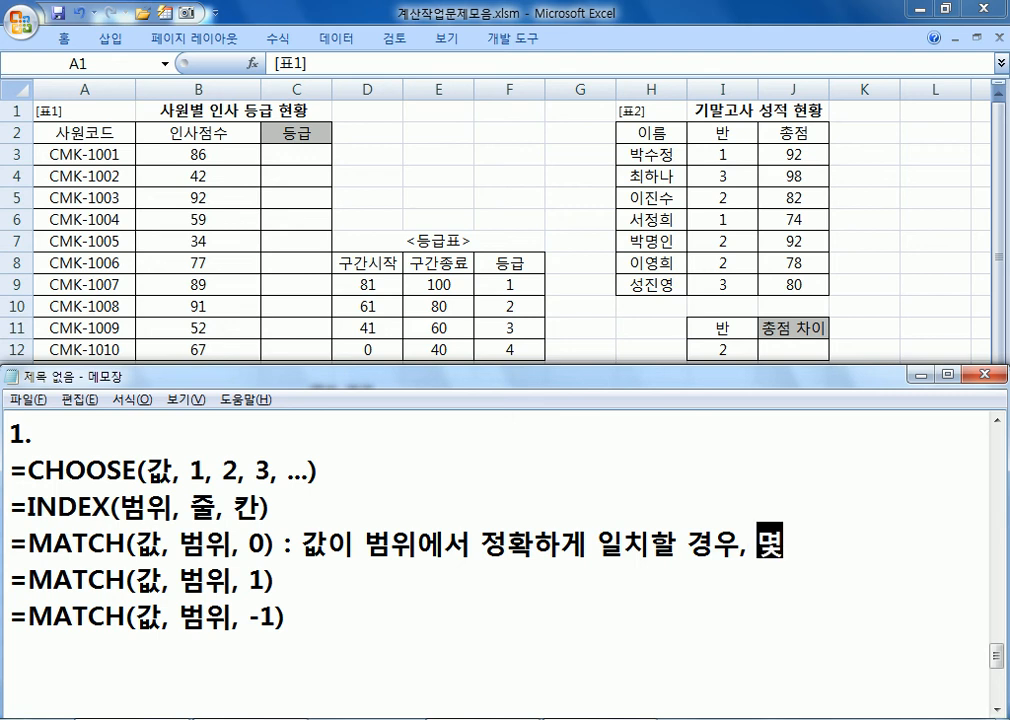
{"action": "type", "text": "범ㄴ"}
{"action": "key", "text": "BackSpace"}
{"action": "key", "text": "BackSpace"}
{"action": "type", "text": "번"}
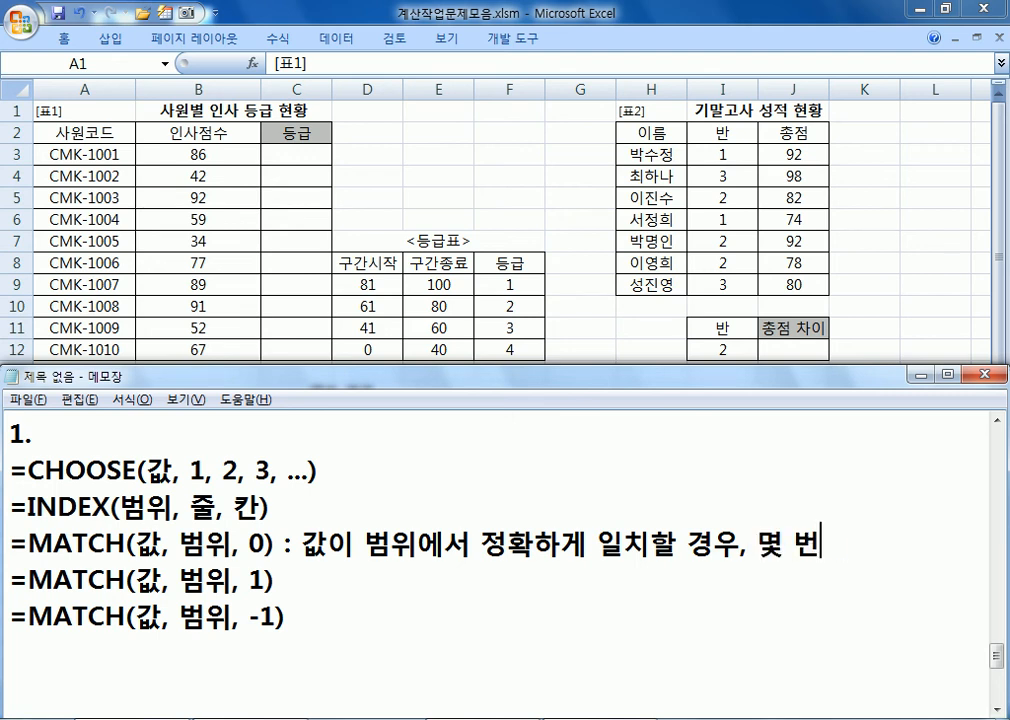
{"action": "type", "text": "째만에 찾ㅇ"}
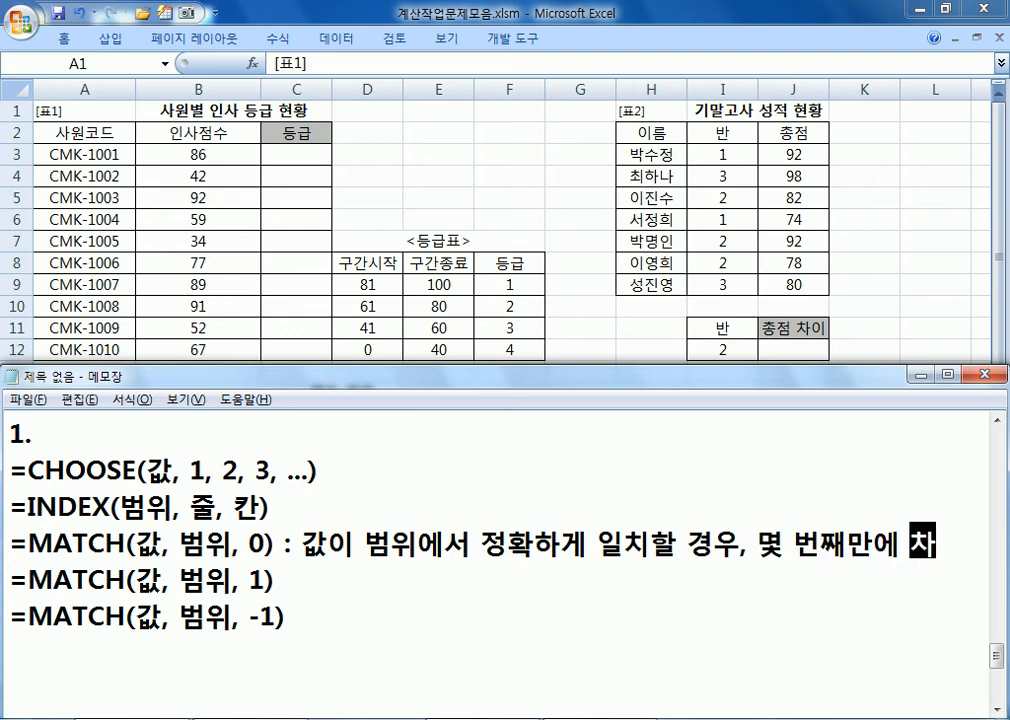
{"action": "type", "text": "았는가?"}
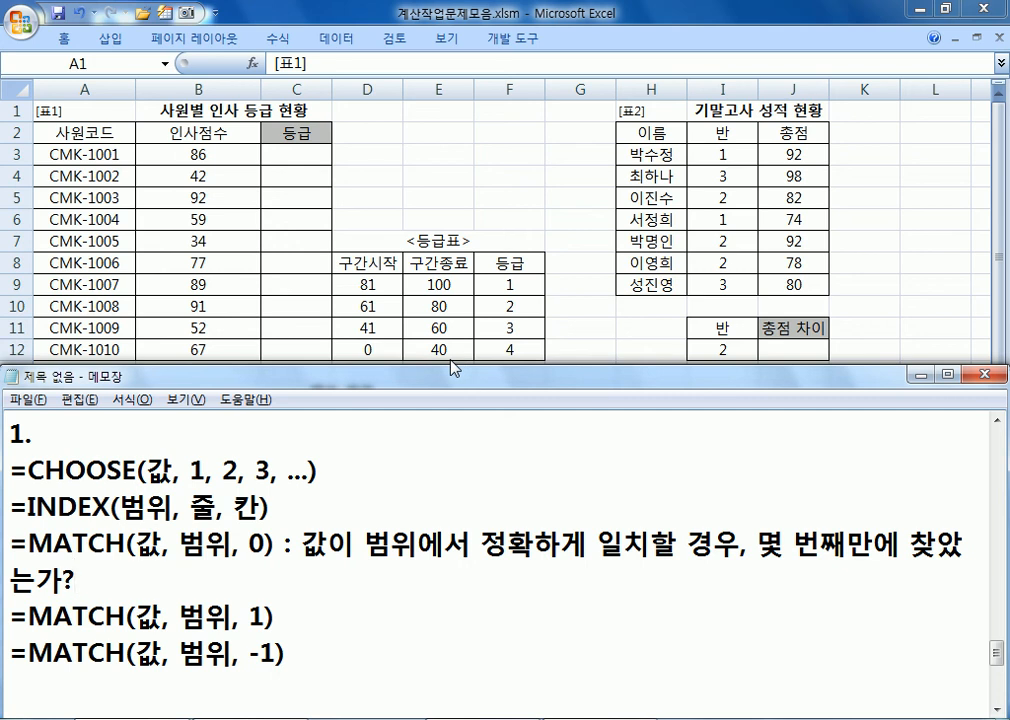
- Switch to Excel and examine the 구간시작, 구간종료 and 등급 values of the <등급표> table on sheet 실전C형
{"action": "mouse_move", "coordinate": [457, 379]}
{"action": "left_mouse_down"}
{"action": "mouse_move", "coordinate": [462, 390]}
{"action": "mouse_move", "coordinate": [457, 373]}
{"action": "left_mouse_up"}
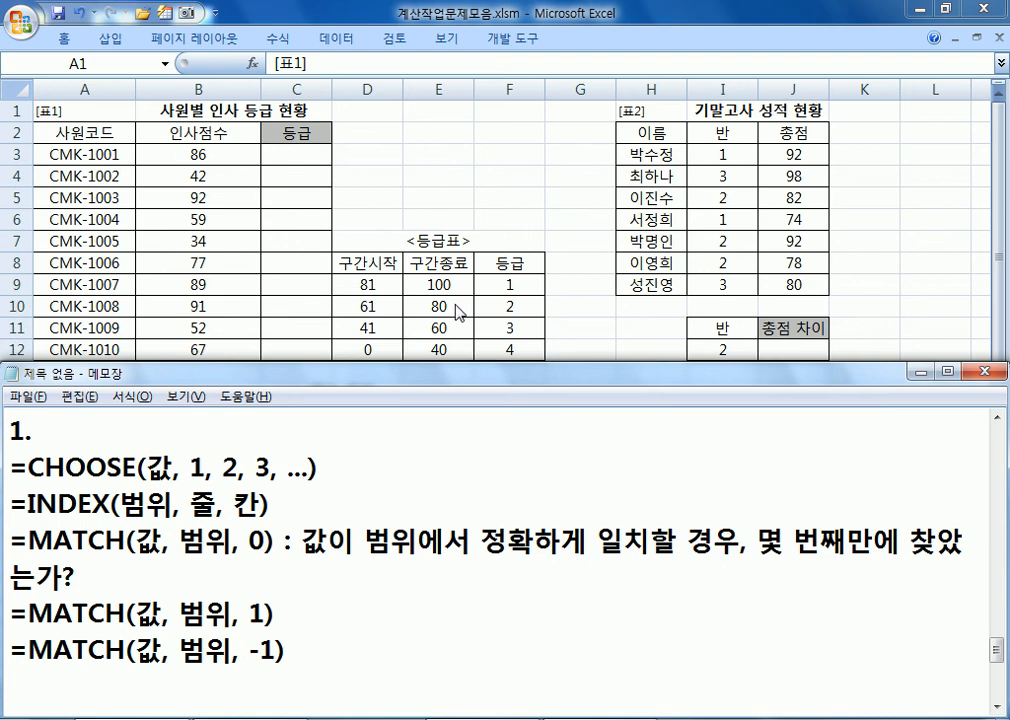
{"action": "key", "text": "alt+Tab"}
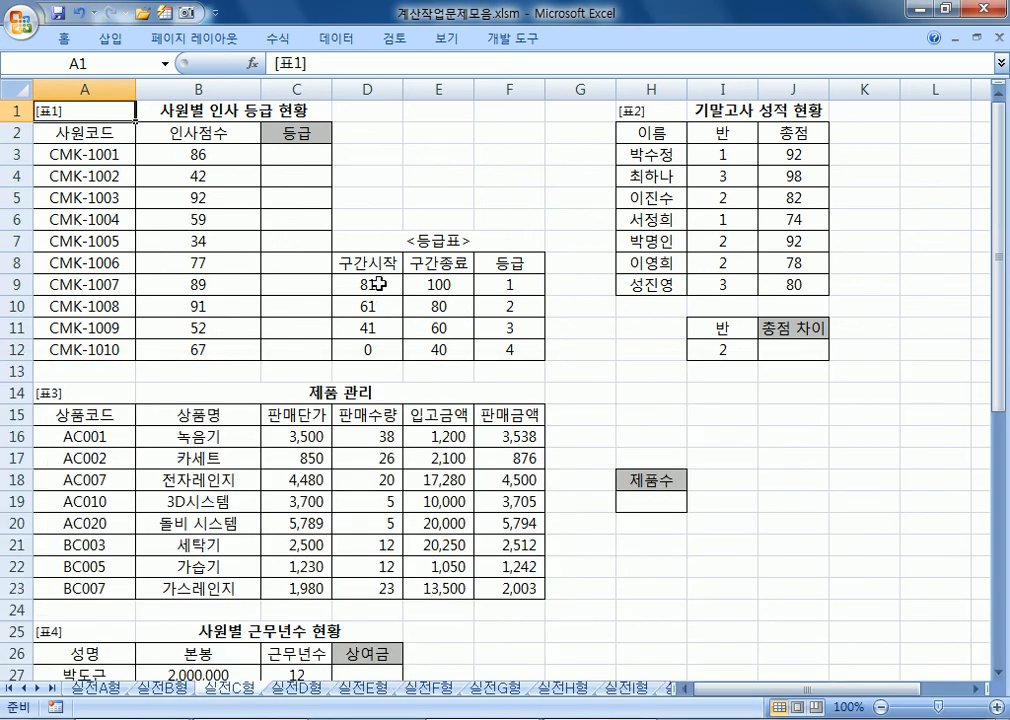
{"action": "left_click", "coordinate": [383, 287]}
{"action": "left_click", "coordinate": [419, 307]}
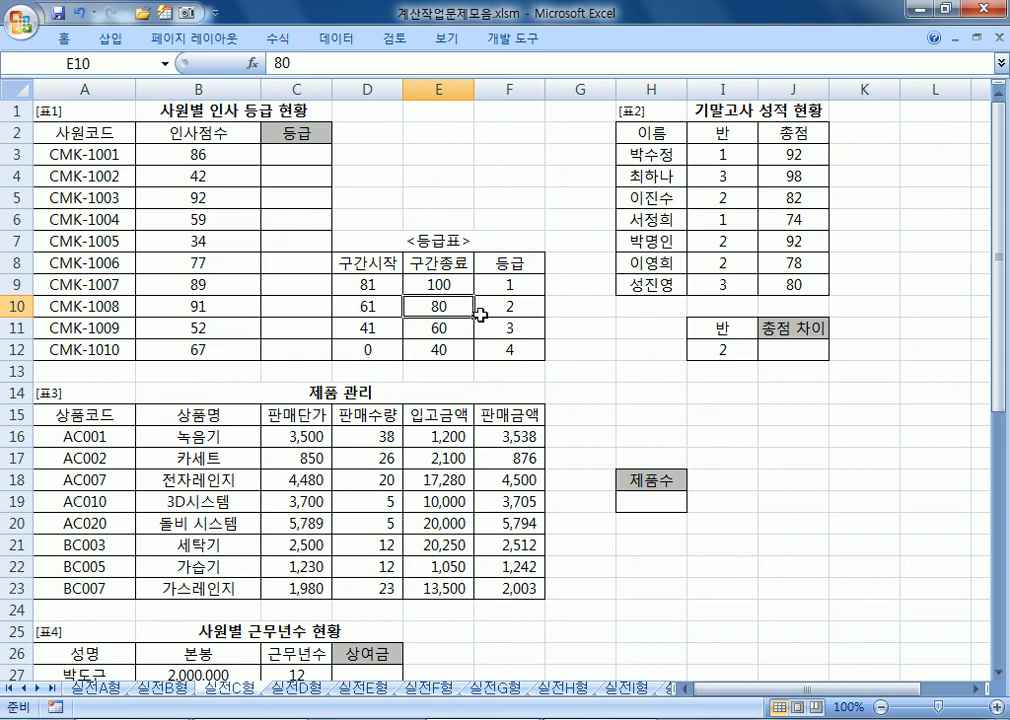
{"action": "left_click_drag", "start_coordinate": [383, 286], "coordinate": [491, 289]}
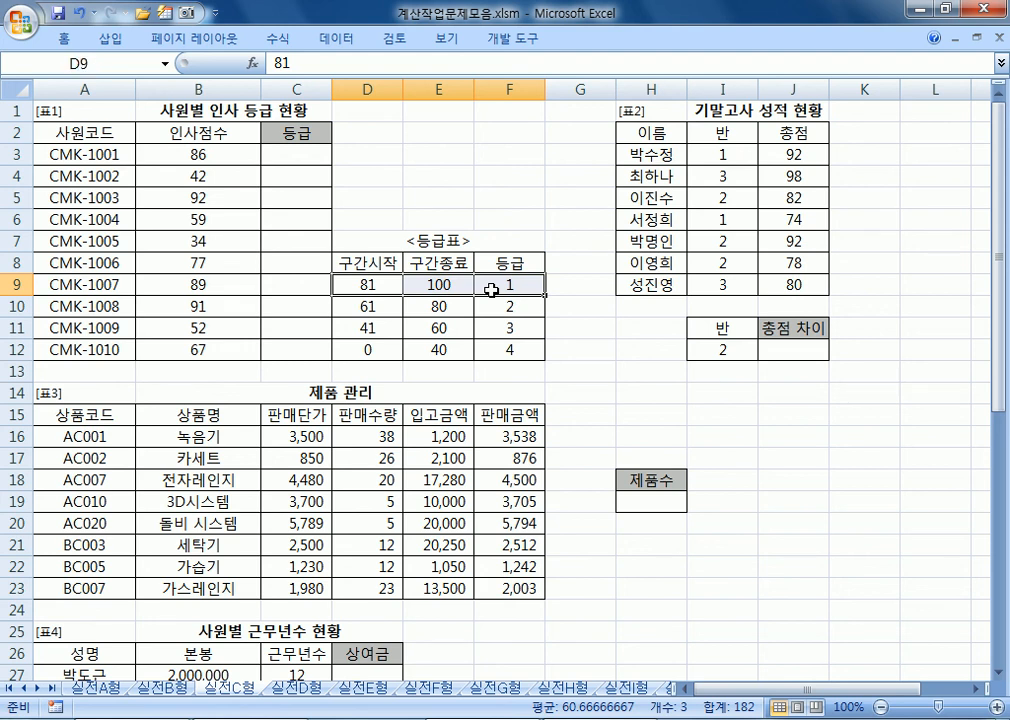
{"action": "left_click", "coordinate": [443, 347]}
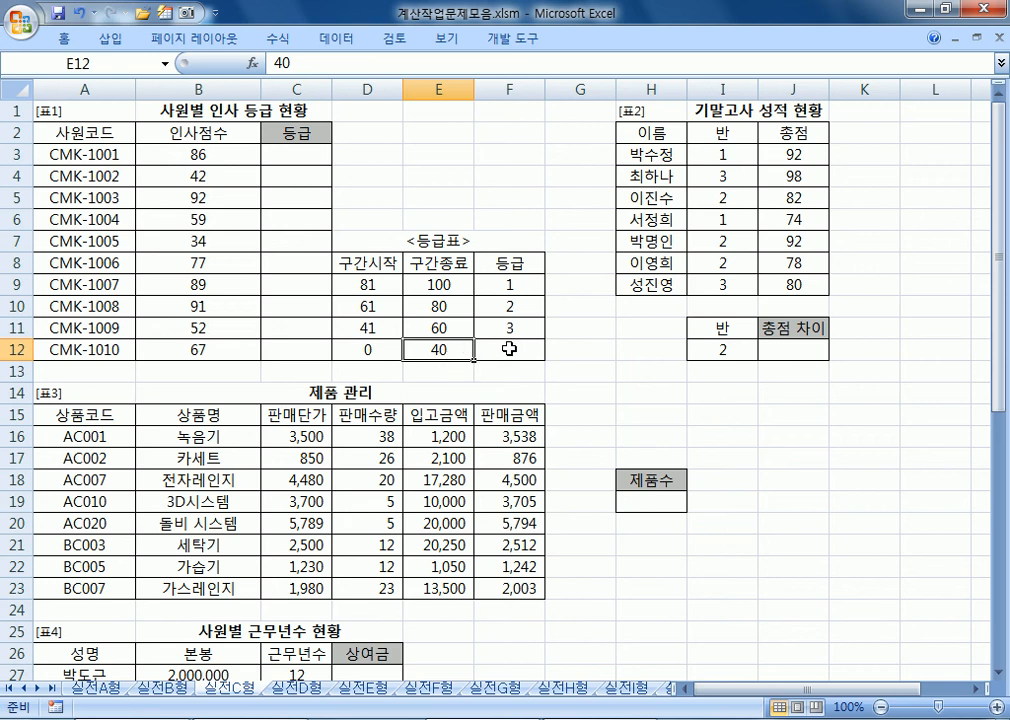
{"action": "left_click", "coordinate": [451, 286]}
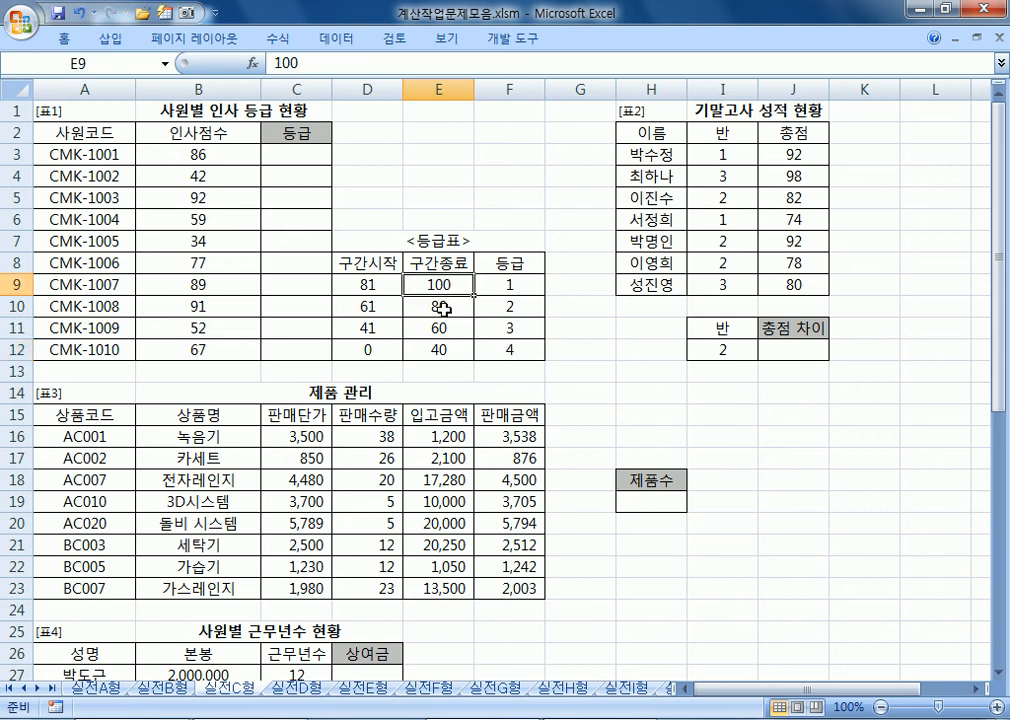
- Switch to Notepad and annotate the =MATCH(값, 범위, 1) line with ": 비슷하게 일치, 오름차순"
{"action": "left_click", "coordinate": [442, 310]}
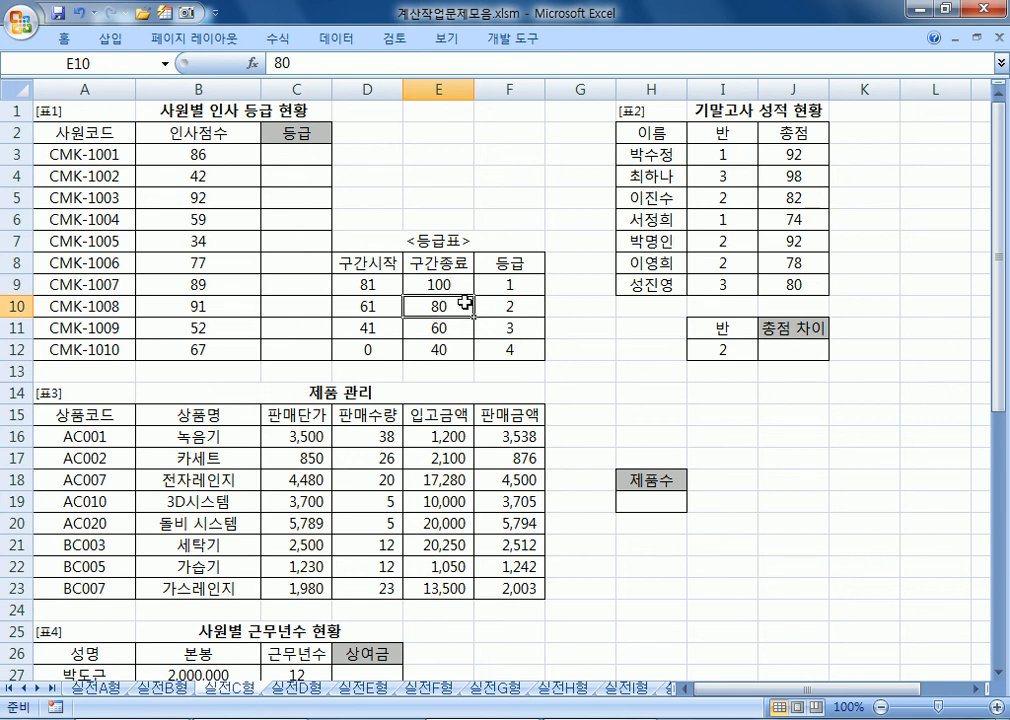
{"action": "left_click", "coordinate": [443, 286]}
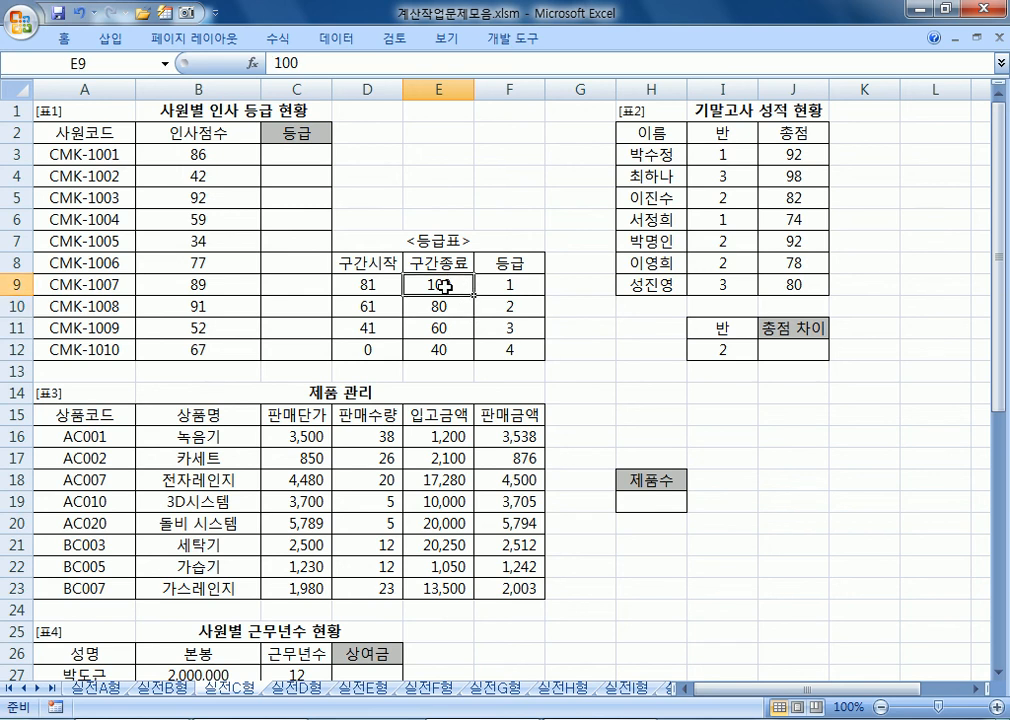
{"action": "key", "text": "alt+Tab"}
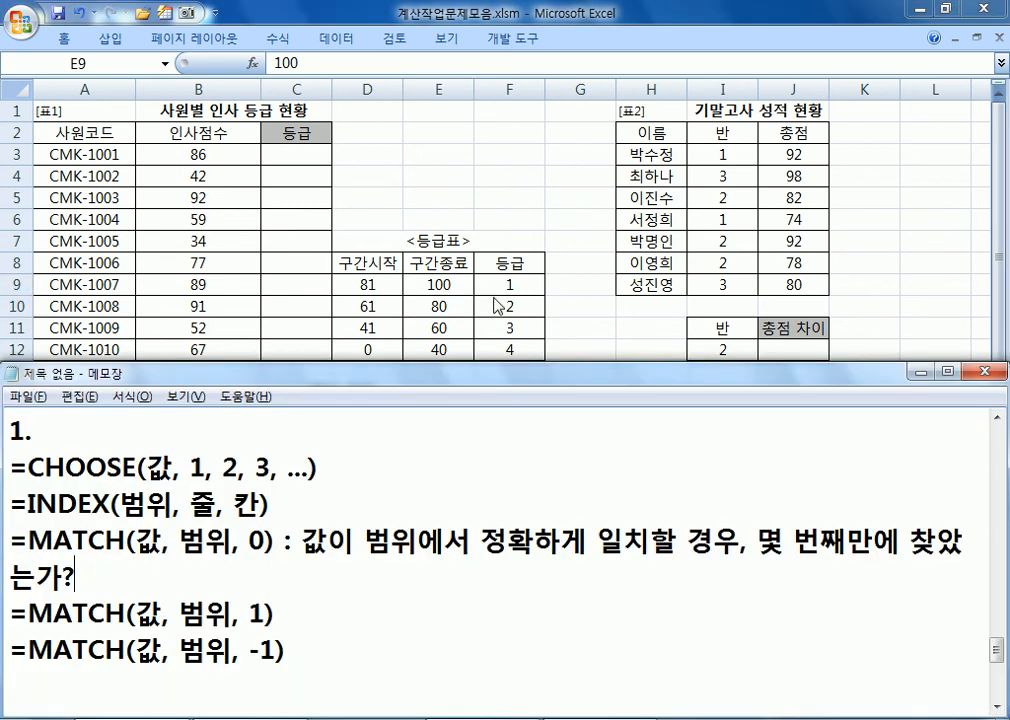
{"action": "left_click", "coordinate": [278, 612]}
{"action": "left_click_drag", "start_coordinate": [482, 541], "coordinate": [677, 541]}
{"action": "left_click", "coordinate": [442, 607]}
{"action": "type", "text": ": 비슷하"}
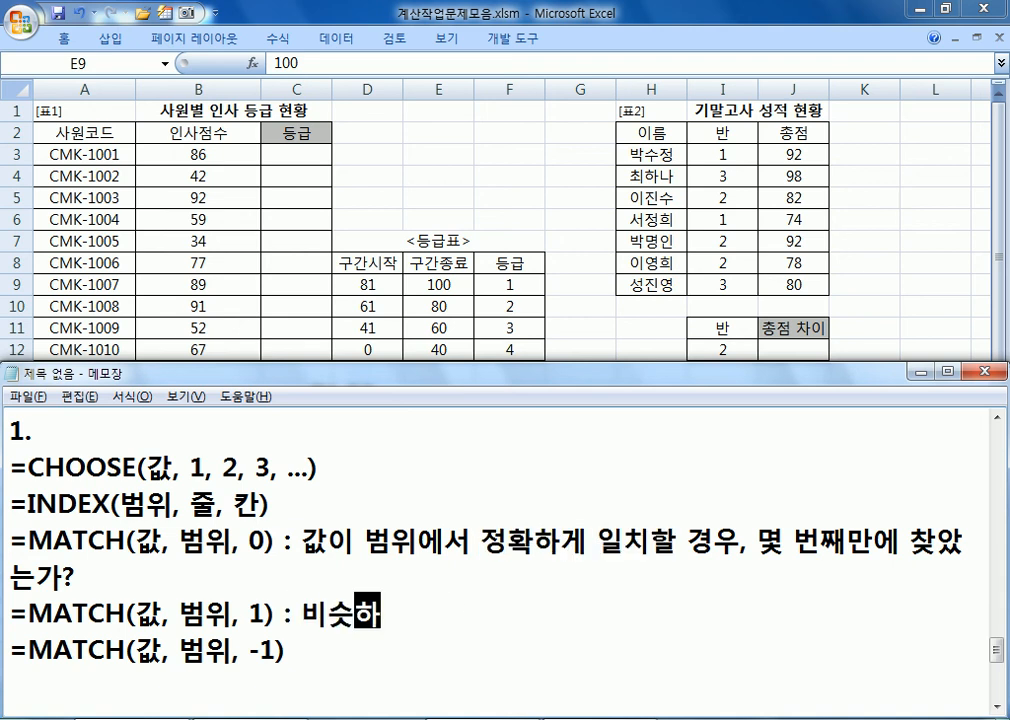
{"action": "type", "text": "게 일치"}
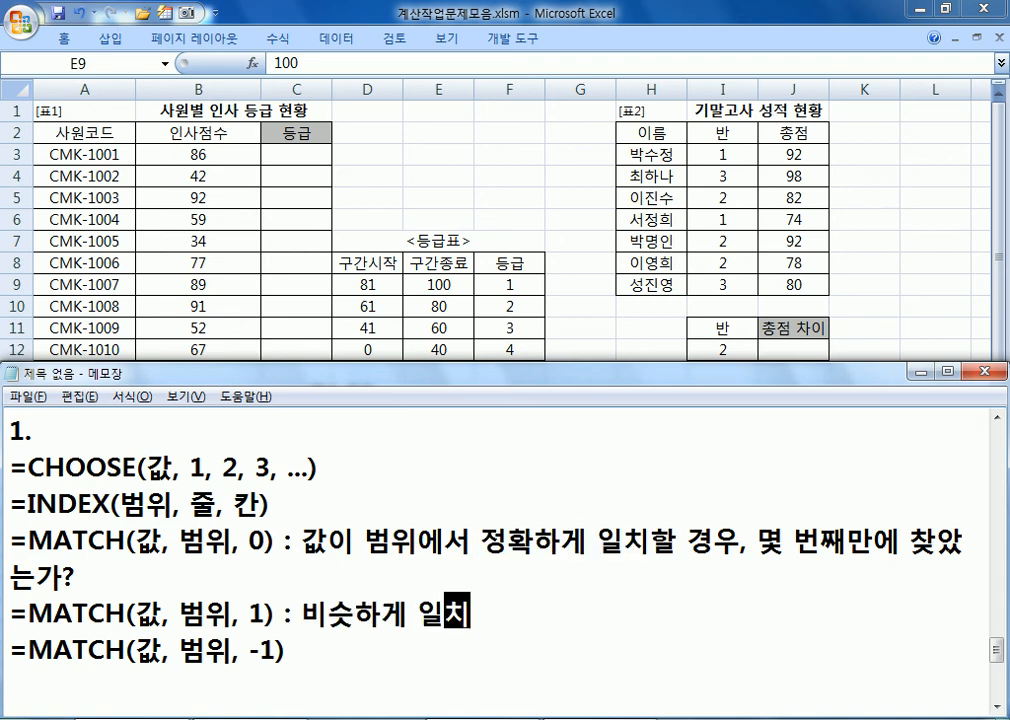
{"action": "type", "text": ", 오름ㅊㅇ"}
{"action": "key", "text": "BackSpace"}
{"action": "type", "text": "ㅏㅅㅜㄴ"}
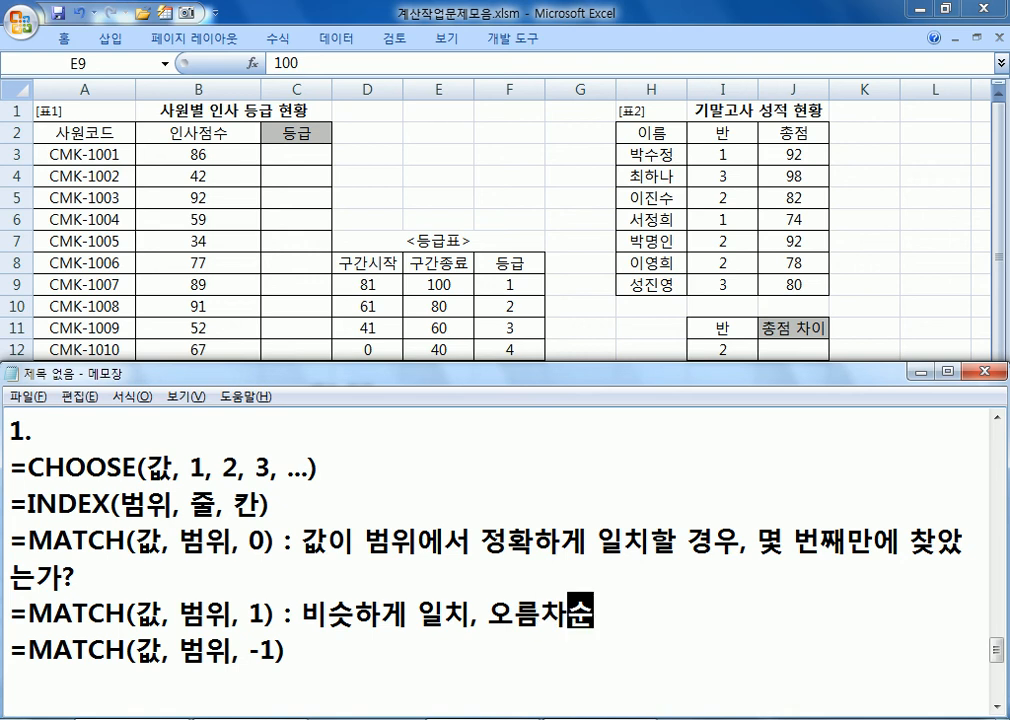
- Annotate the =MATCH(값, 범위, -1) line with ": 비슷하게 일치, 내림차순" and highlight the -1 match type
{"action": "key", "text": "Down"}
{"action": "type", "text": ":"}
{"action": "type", "text": " 비슷하게 이"}
{"action": "type", "text": "ㄹ치, 내림찾"}
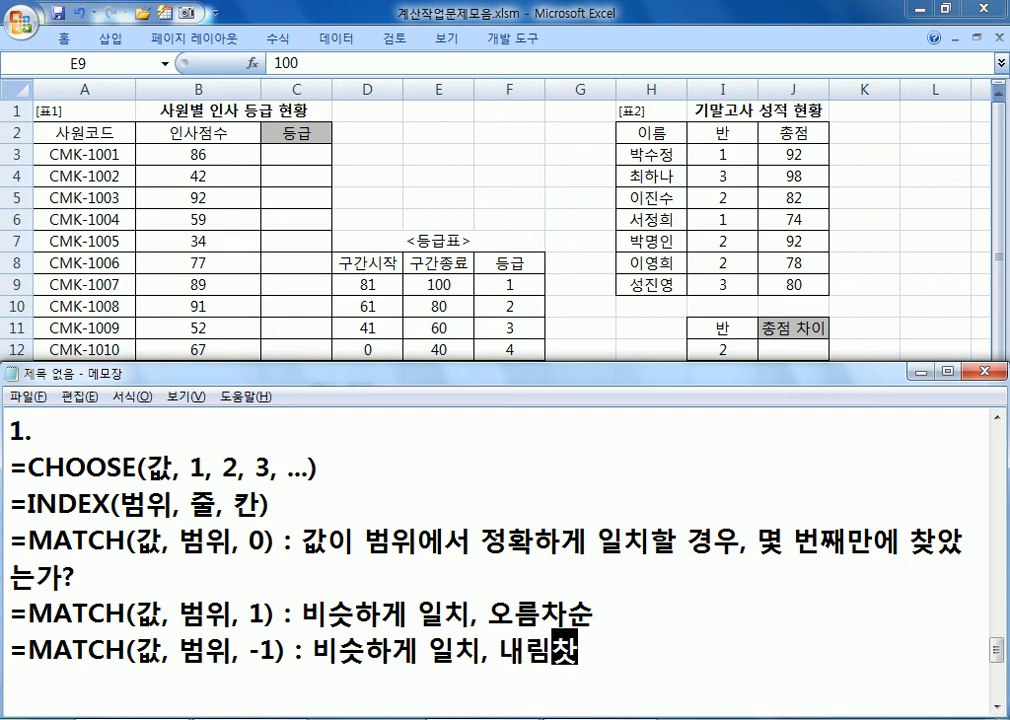
{"action": "type", "text": "ㅜㄴ"}
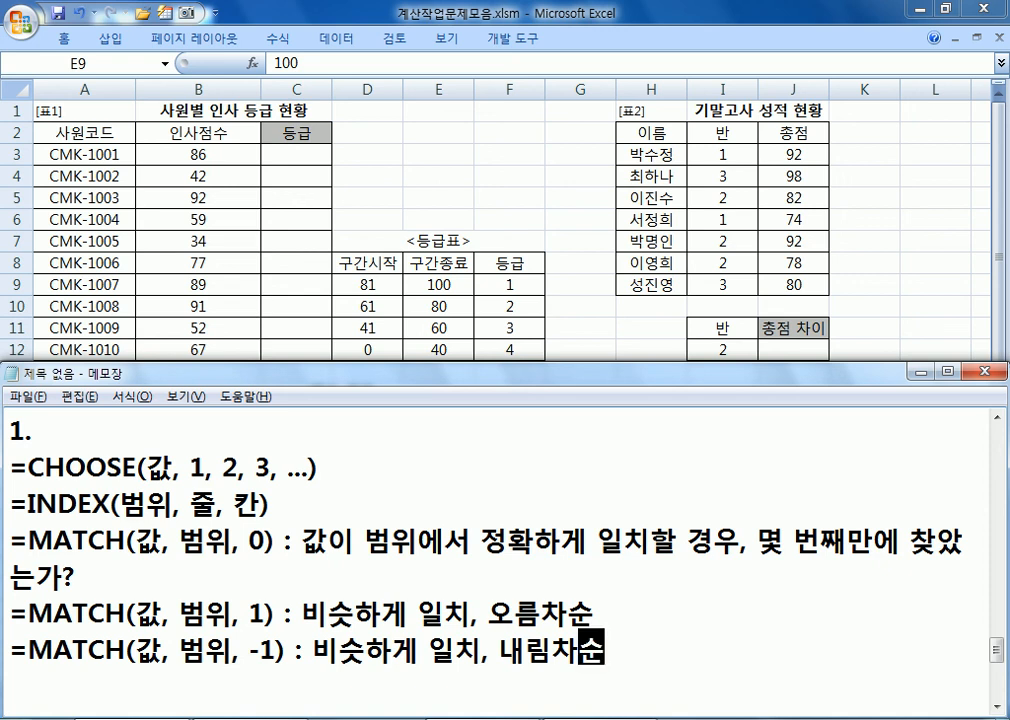
{"action": "left_click_drag", "start_coordinate": [265, 522], "coordinate": [248, 522]}
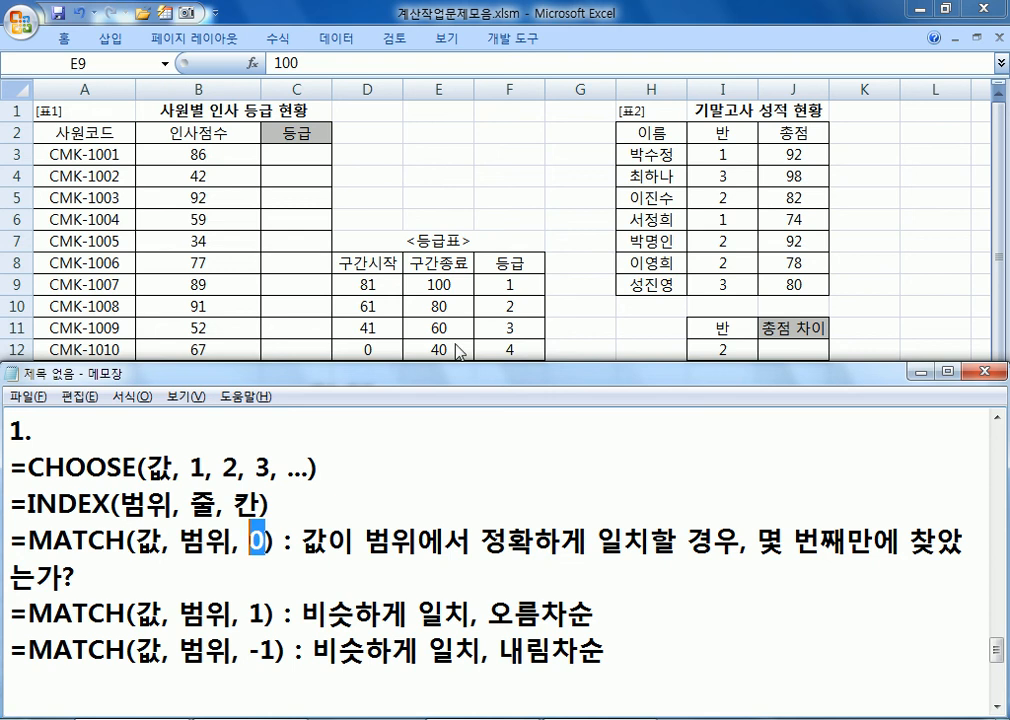
{"action": "left_click_drag", "start_coordinate": [249, 651], "coordinate": [276, 651]}
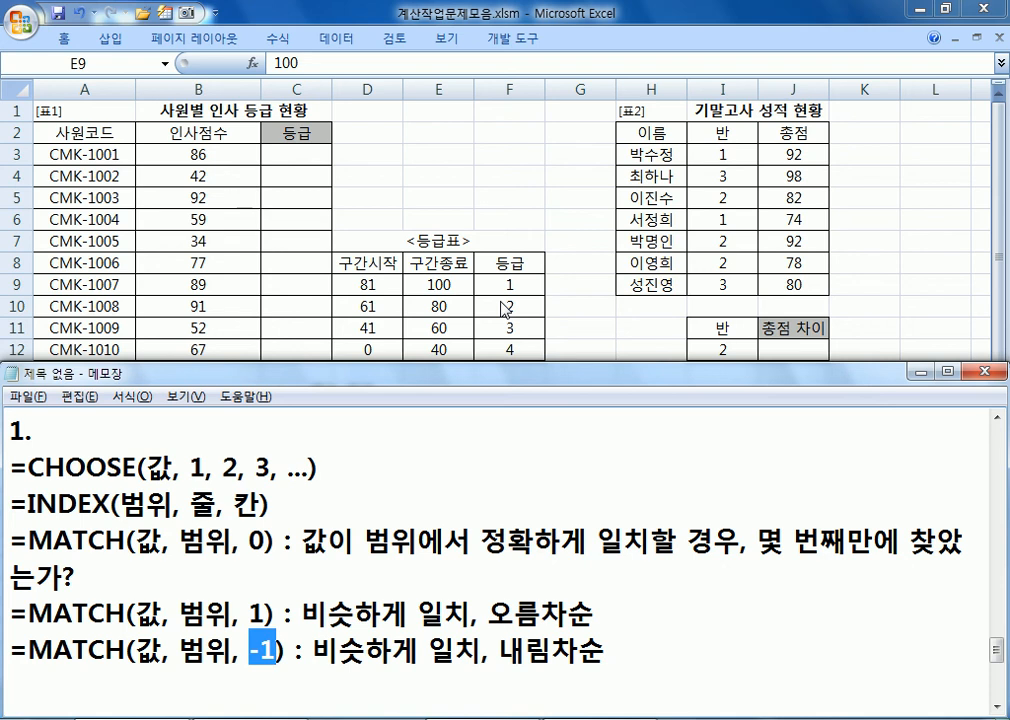
- Switch to Excel and start a MATCH formula in 등급 cell C3 with B3 as the lookup value
{"action": "left_click", "coordinate": [319, 150]}
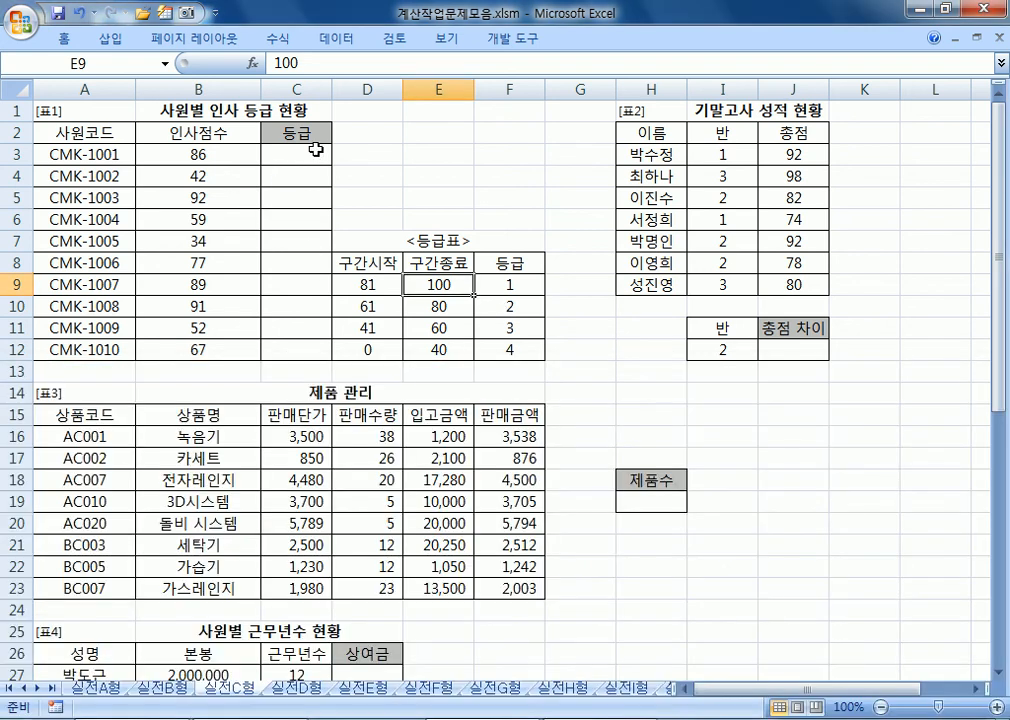
{"action": "left_click", "coordinate": [302, 162]}
{"action": "type", "text": "="}
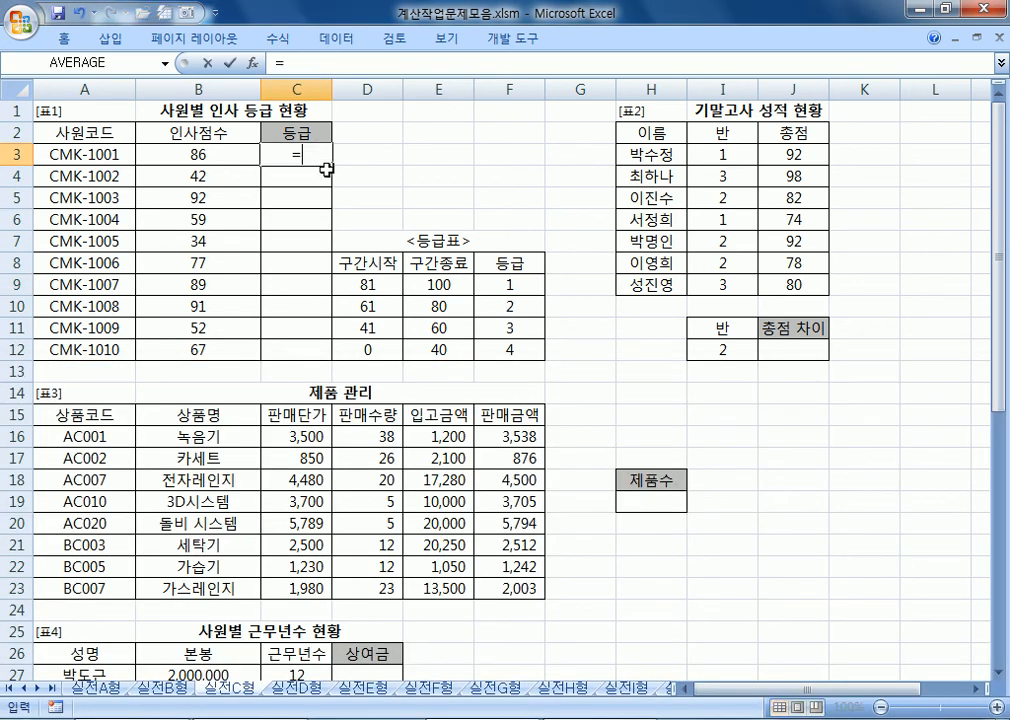
{"action": "type", "text": "MATCH("}
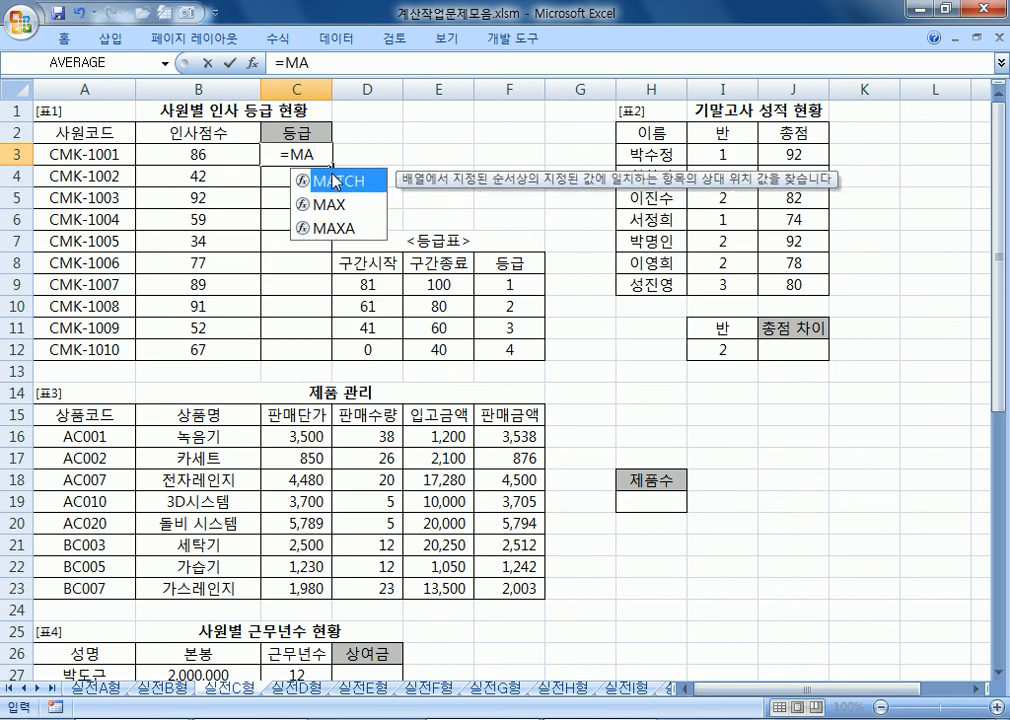
{"action": "double_click", "coordinate": [333, 179]}
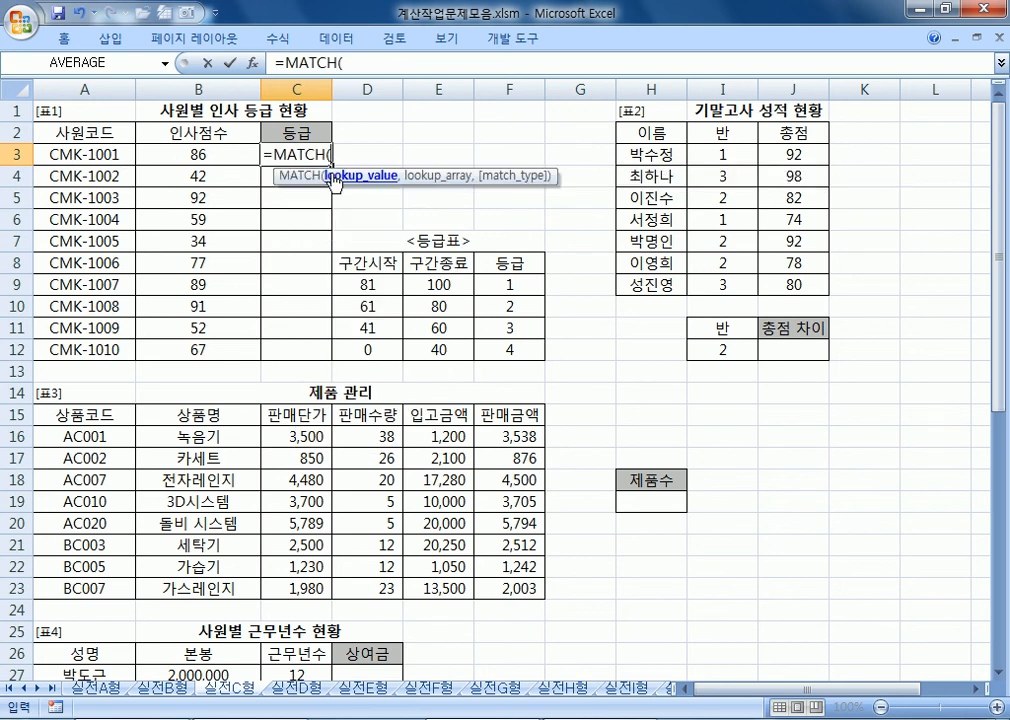
{"action": "left_click", "coordinate": [194, 155]}
{"action": "type", "text": ","}
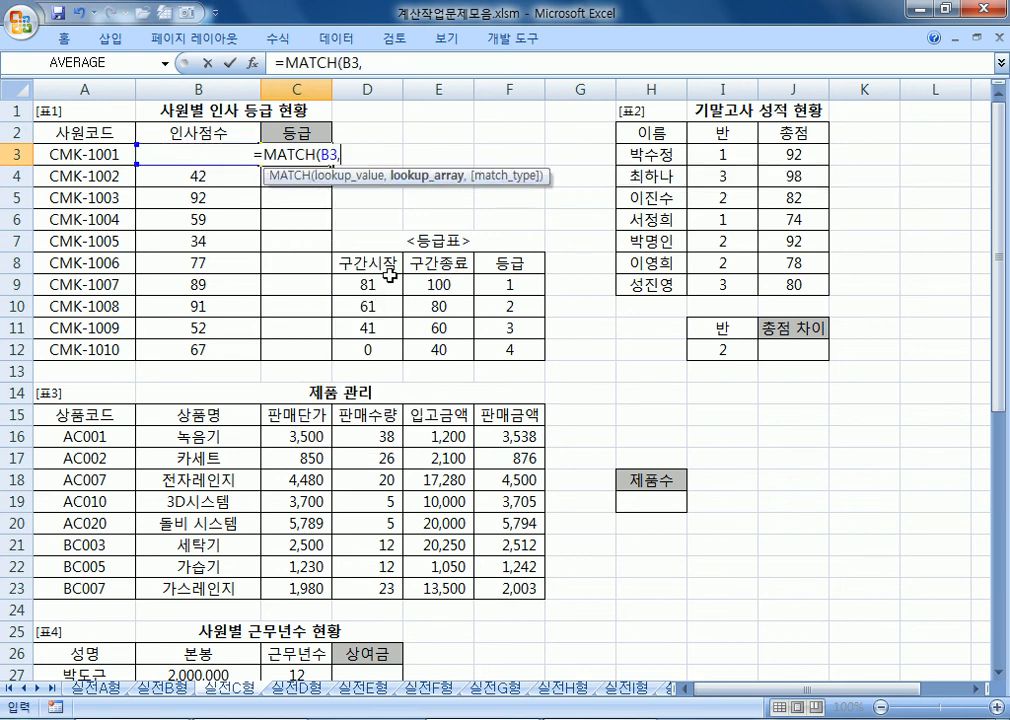
- Set the MATCH lookup range to the 구간종료 values as the absolute reference $E$9:$E$12
{"action": "left_click_drag", "start_coordinate": [367, 284], "coordinate": [370, 348]}
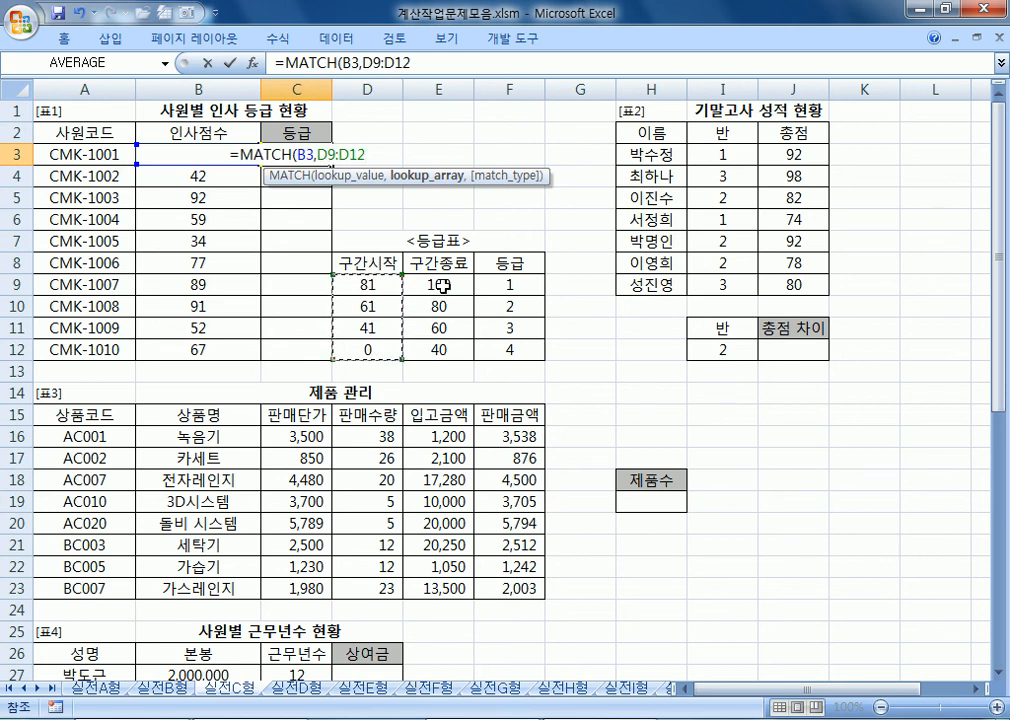
{"action": "left_click_drag", "start_coordinate": [440, 284], "coordinate": [440, 349]}
{"action": "left_click_drag", "start_coordinate": [533, 287], "coordinate": [515, 352]}
{"action": "left_click_drag", "start_coordinate": [460, 286], "coordinate": [455, 360]}
{"action": "left_click_drag", "start_coordinate": [388, 286], "coordinate": [395, 348]}
{"action": "left_click_drag", "start_coordinate": [441, 284], "coordinate": [444, 352]}
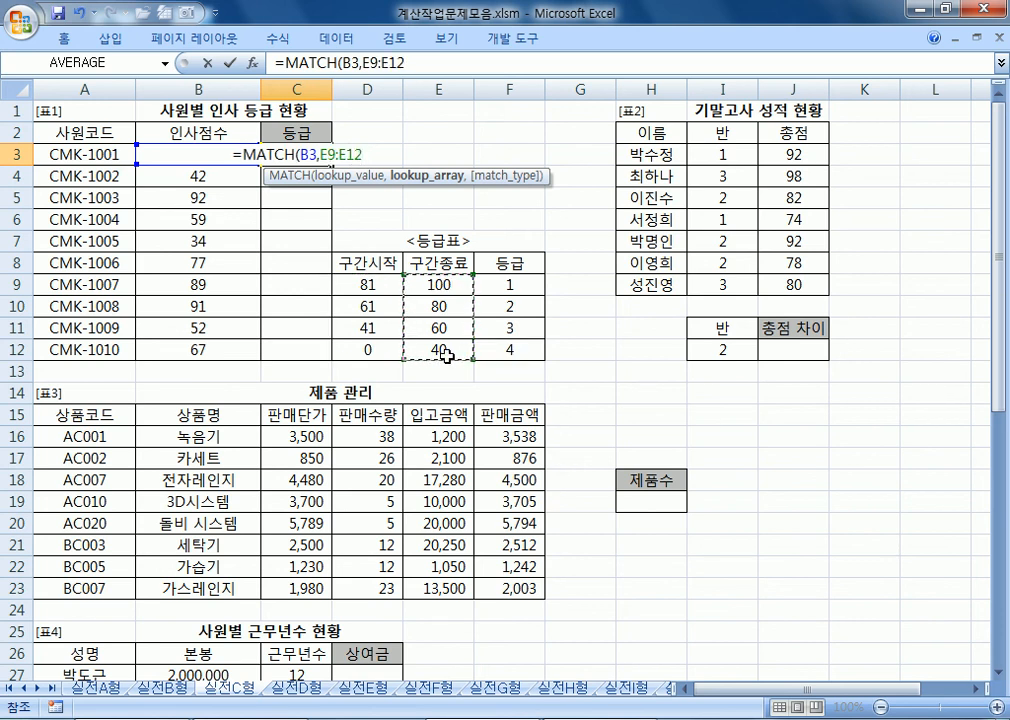
{"action": "key", "text": "F4"}
- Set the match type to -1 and complete C3 as =MATCH(B3,$E$9:$E$12,-1)
{"action": "type", "text": ",-1"}
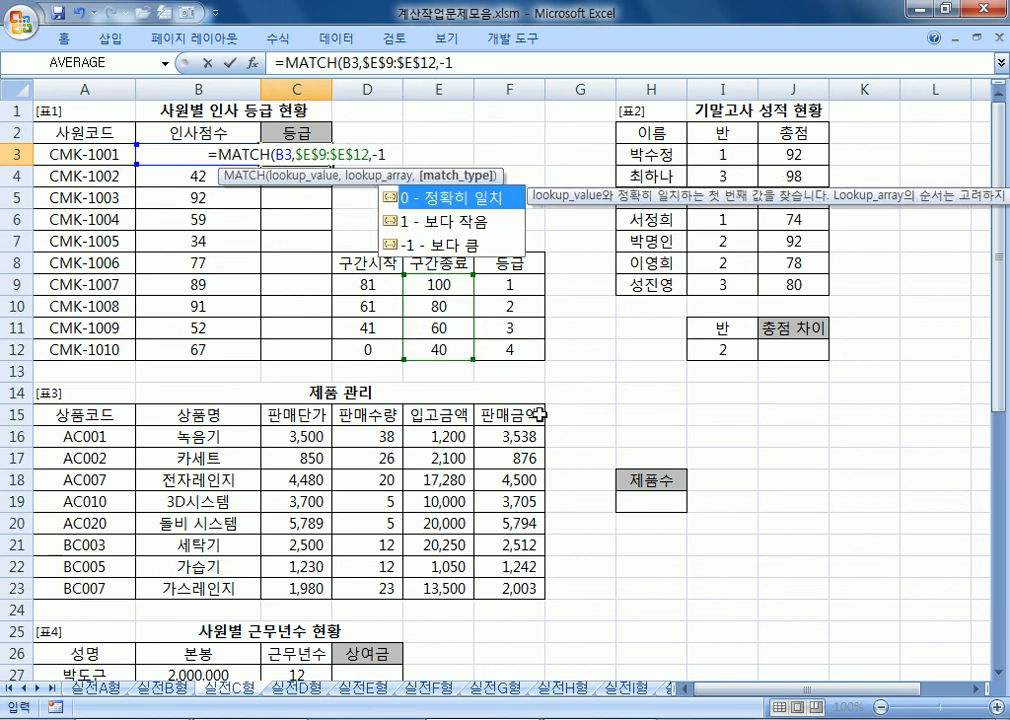
{"action": "left_click", "coordinate": [446, 247]}
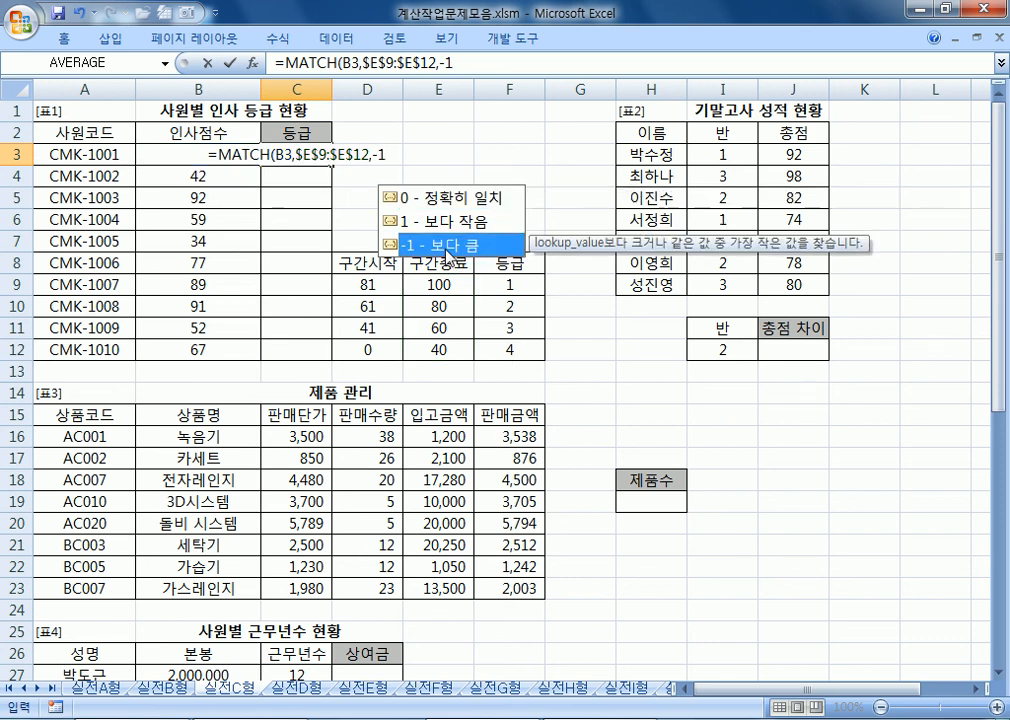
{"action": "left_click", "coordinate": [447, 226]}
{"action": "left_click", "coordinate": [439, 199]}
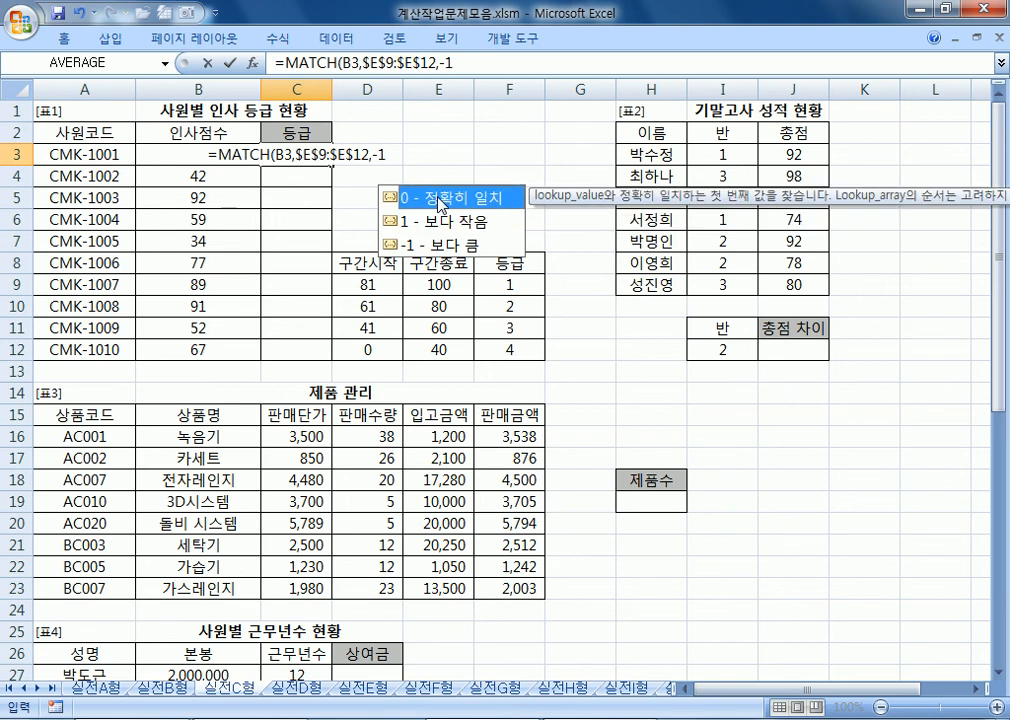
{"action": "double_click", "coordinate": [445, 249]}
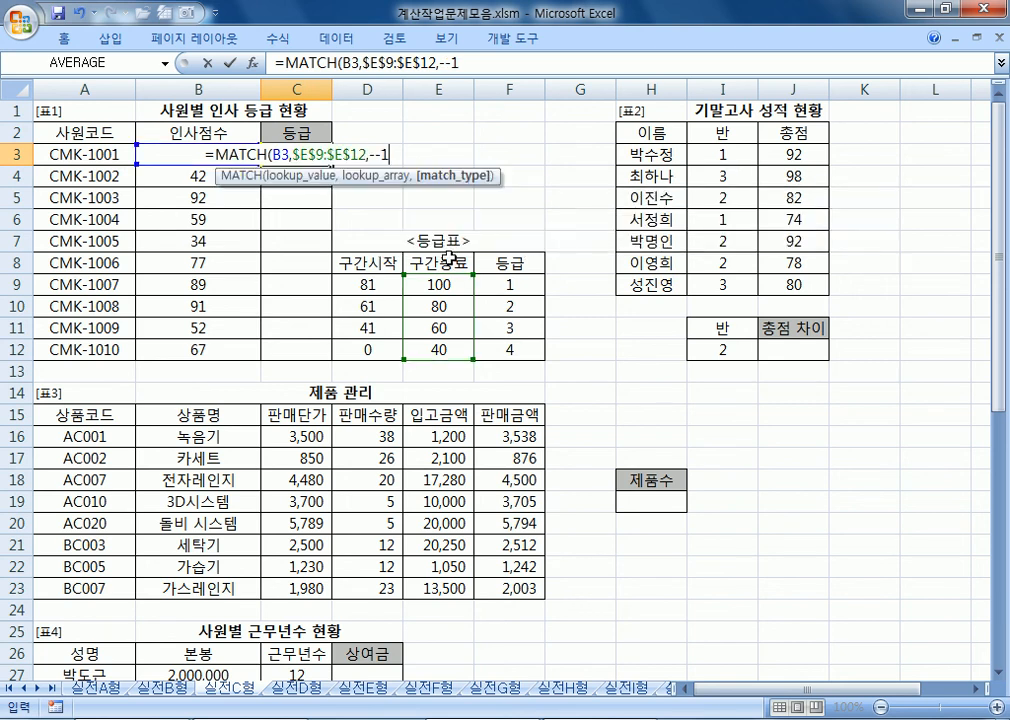
{"action": "left_click", "coordinate": [375, 157]}
{"action": "key", "text": "BackSpace"}
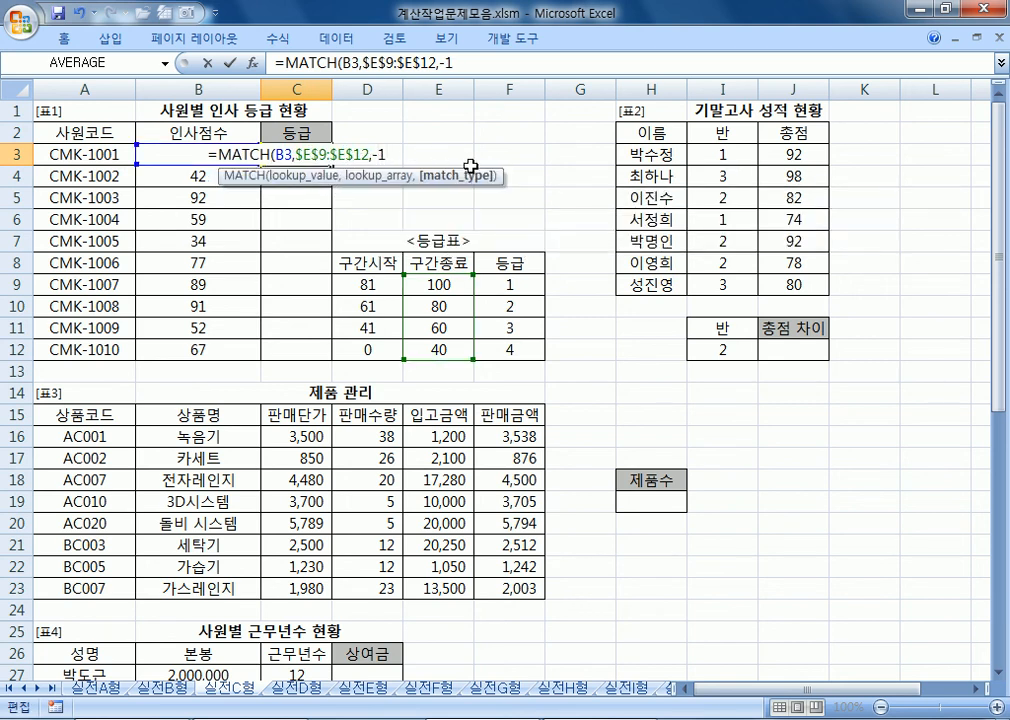
{"action": "key", "text": "Return"}
- Fill the C3 formula down the 등급 column to C12 and select C3
{"action": "left_click", "coordinate": [316, 153]}
{"action": "double_click", "coordinate": [331, 170]}
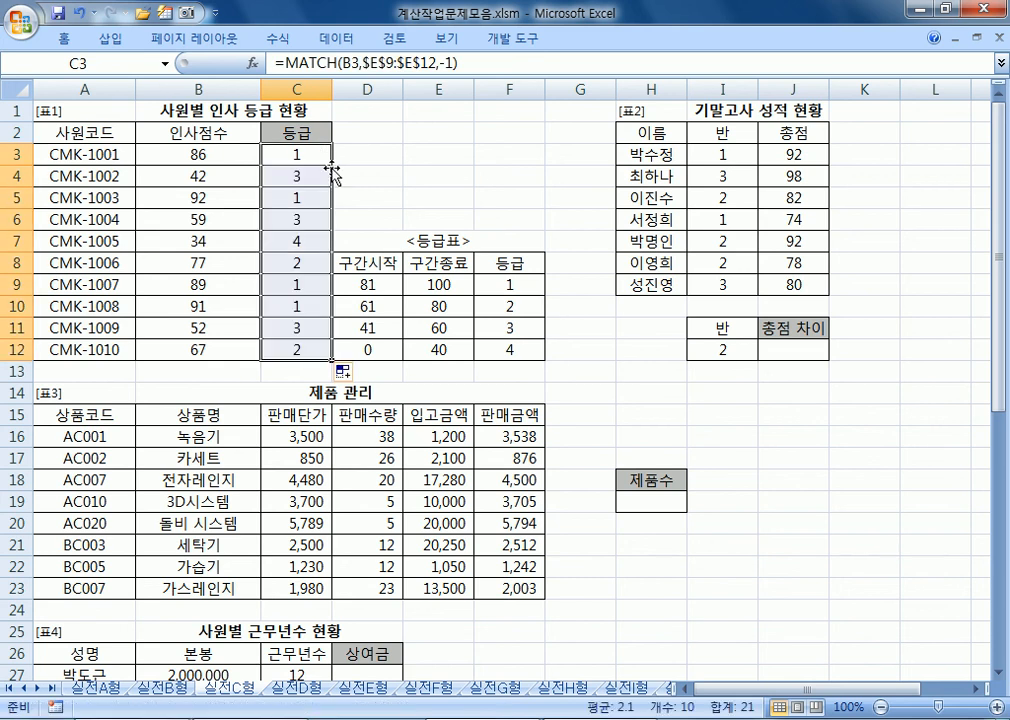
{"action": "left_click", "coordinate": [313, 158]}
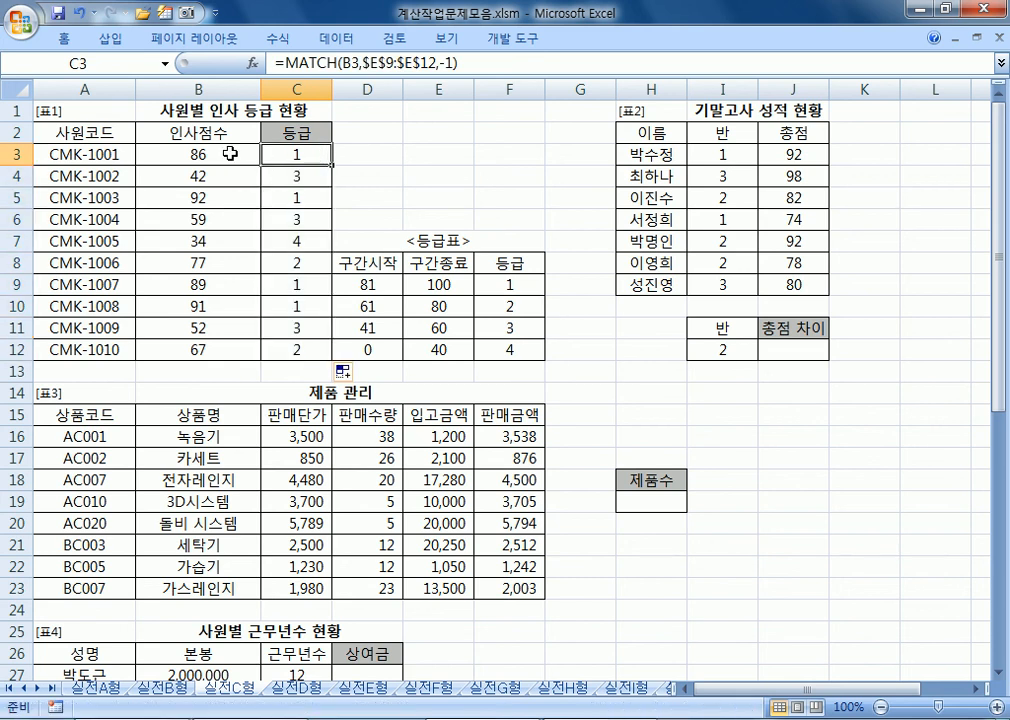
- Test the 등급 formula with 81 and 80 as the 인사점수 of CMK-1001, and undo both entries
{"action": "left_click", "coordinate": [200, 155]}
{"action": "type", "text": "81"}
{"action": "key", "text": "Return"}
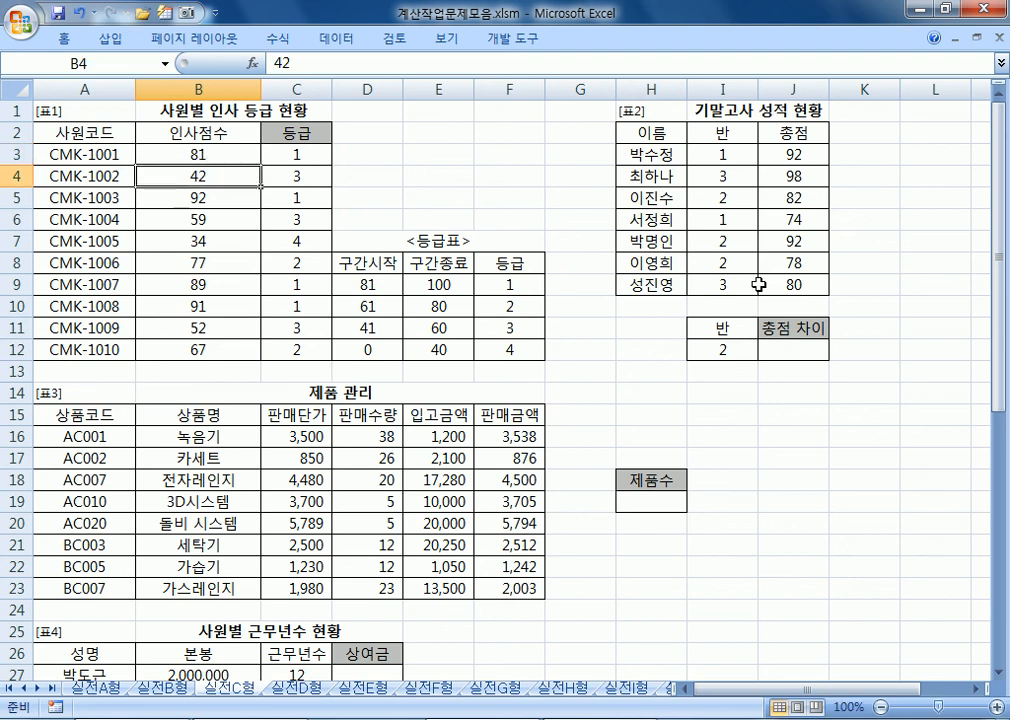
{"action": "key", "text": "Up"}
{"action": "type", "text": "80"}
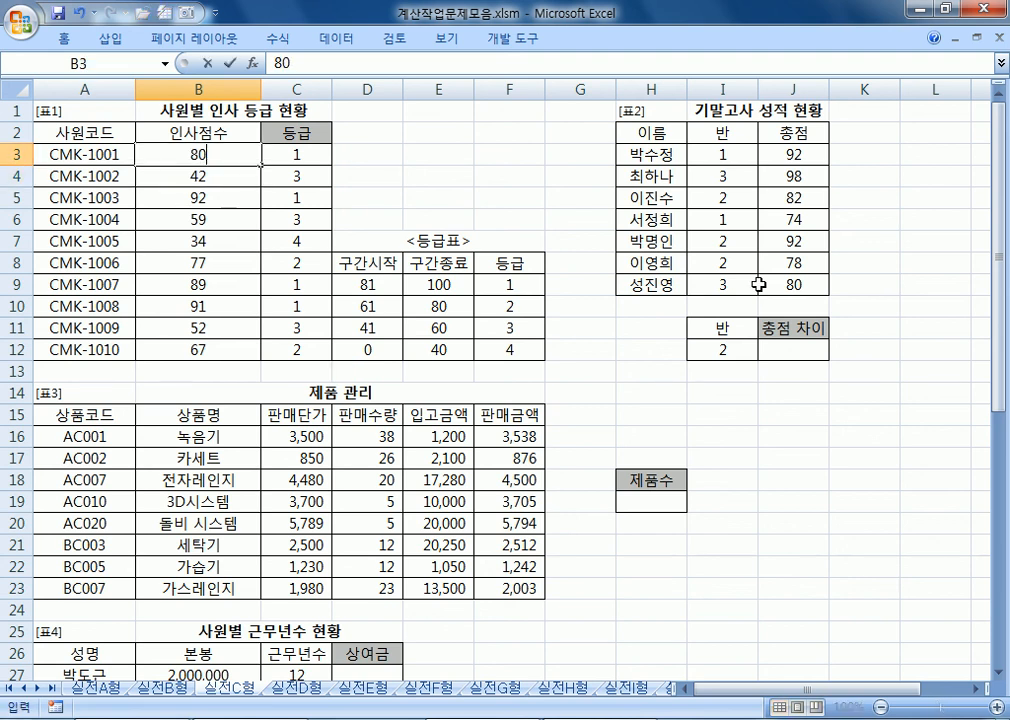
{"action": "key", "text": "Return"}
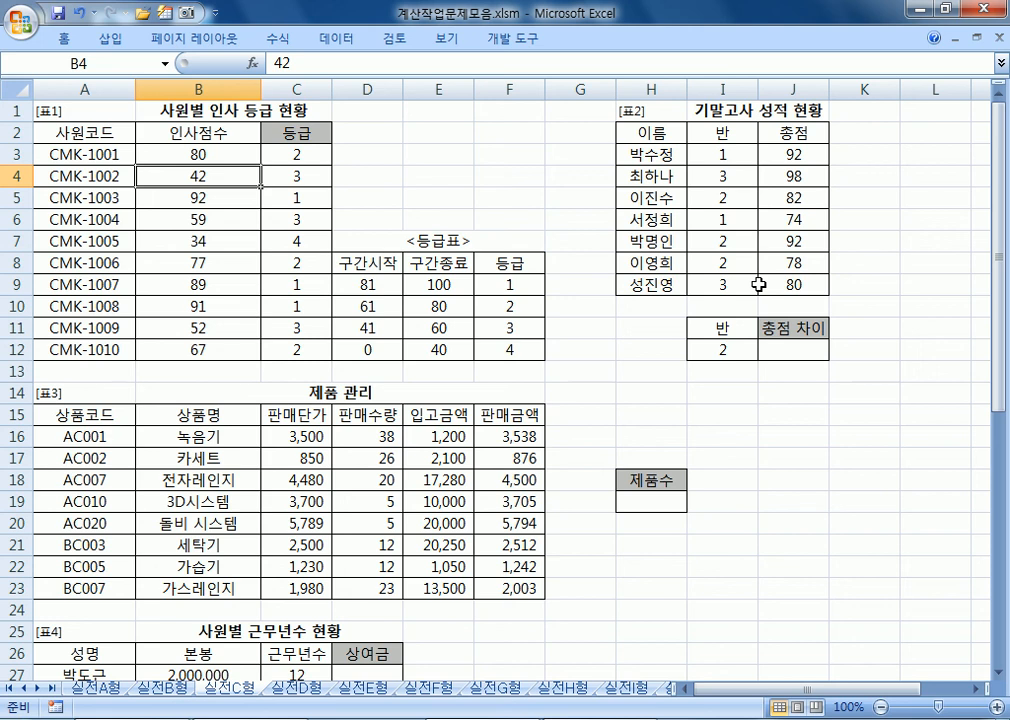
{"action": "key", "text": "ctrl+z"}
{"action": "key", "text": "ctrl+z"}
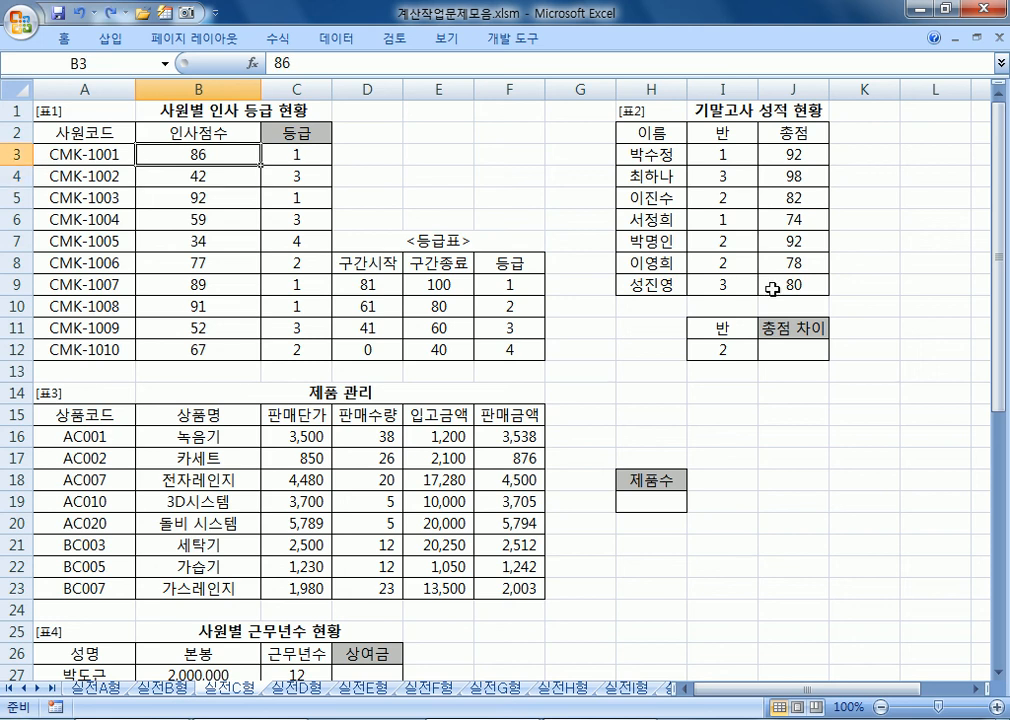
- Fill the 구간종료 values E9:E12 of the <등급표> table with yellow
{"action": "key", "text": "alt+Tab"}
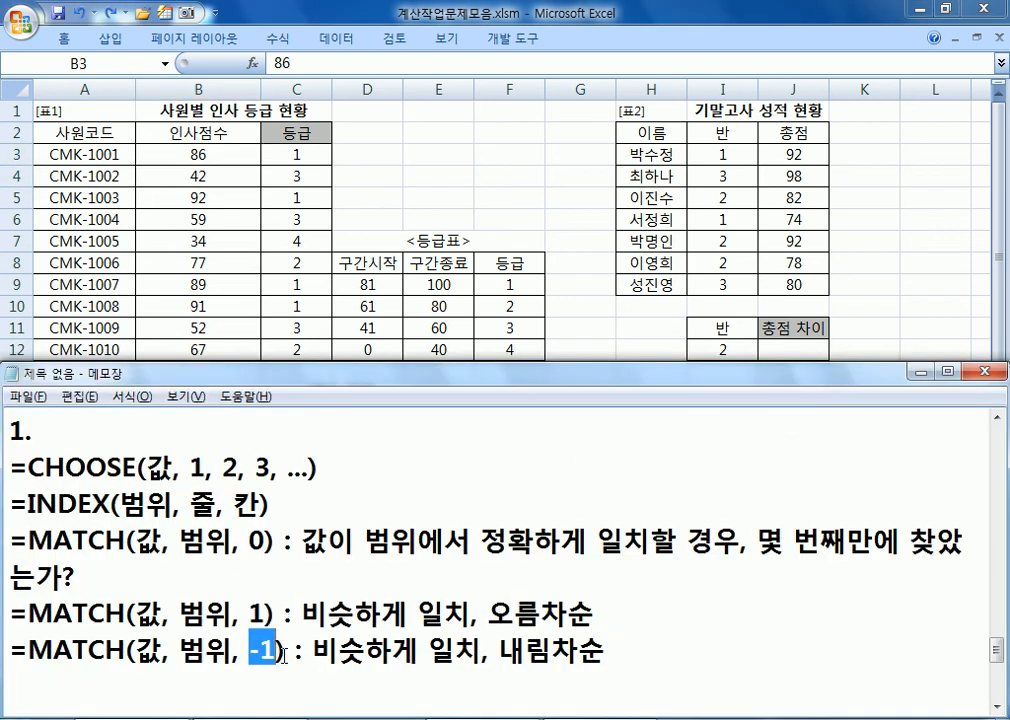
{"action": "left_click", "coordinate": [447, 291]}
{"action": "left_click_drag", "start_coordinate": [446, 286], "coordinate": [451, 345]}
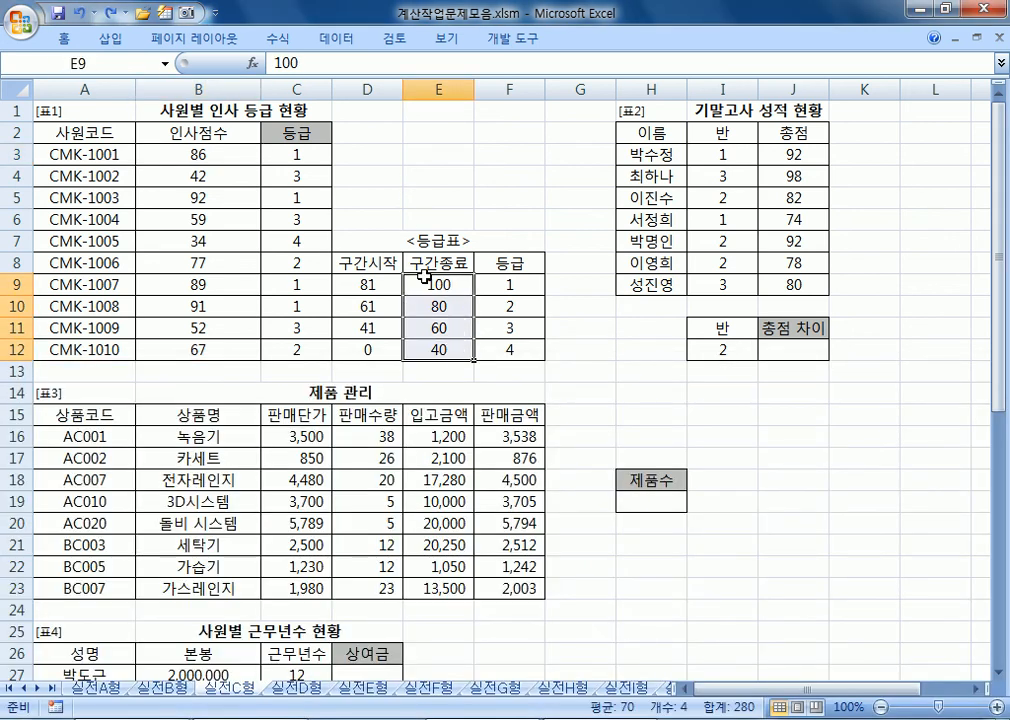
{"action": "right_click", "coordinate": [430, 295]}
{"action": "left_click", "coordinate": [535, 260]}
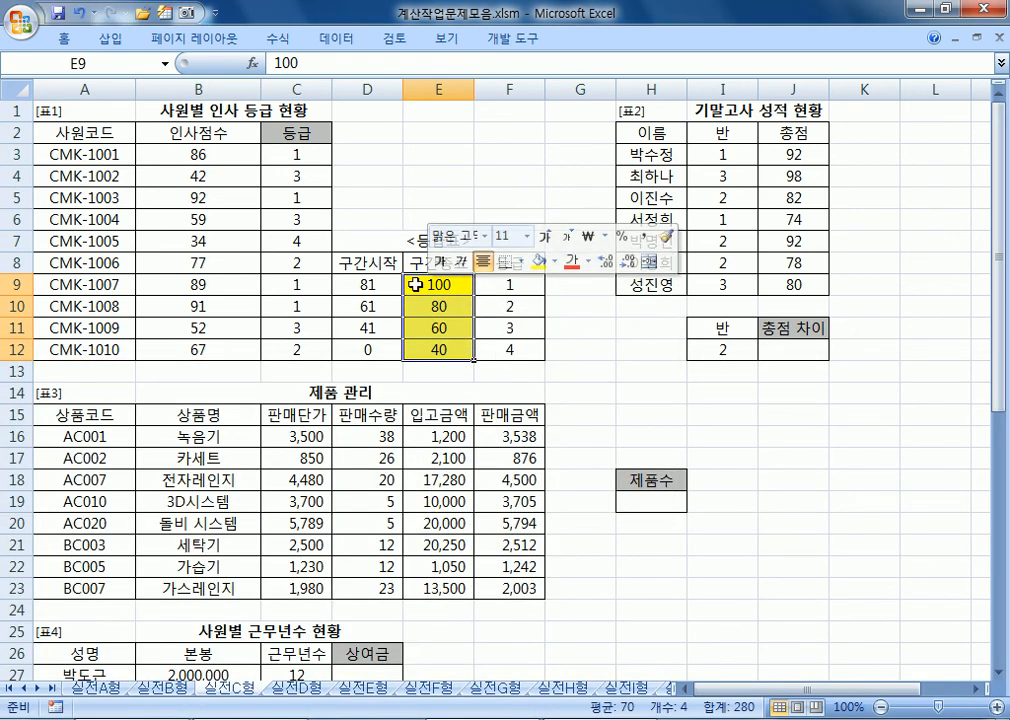
- Switch to Notepad, maximize its window and start a new line below the MATCH notes with "MATCH함수 : "
{"action": "key", "text": "alt+Tab"}
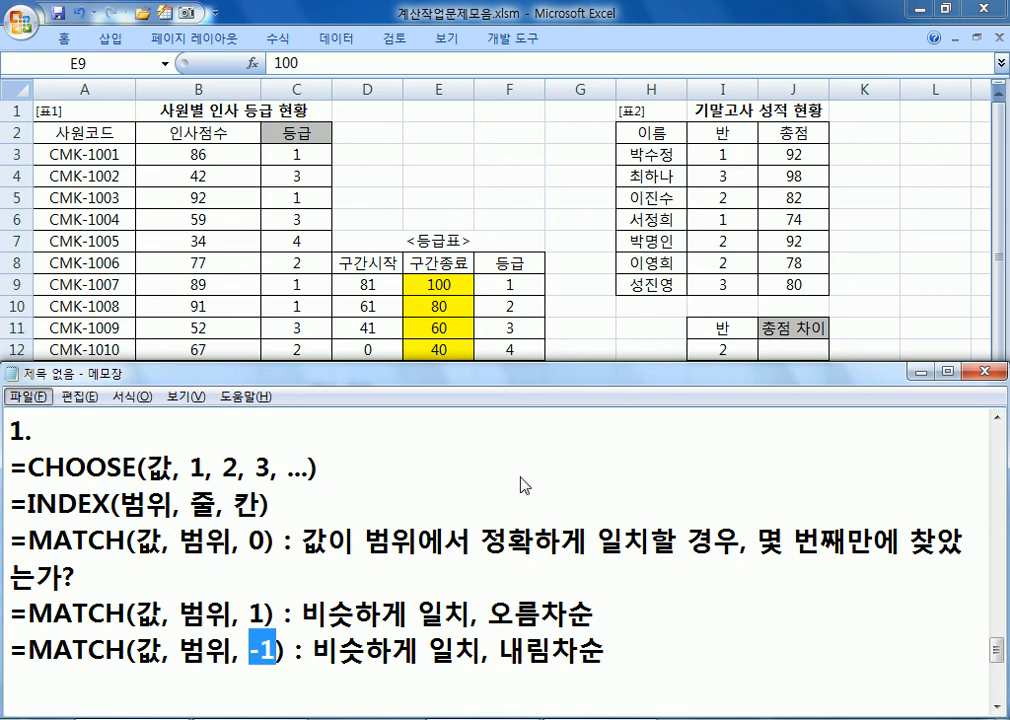
{"action": "double_click", "coordinate": [536, 373]}
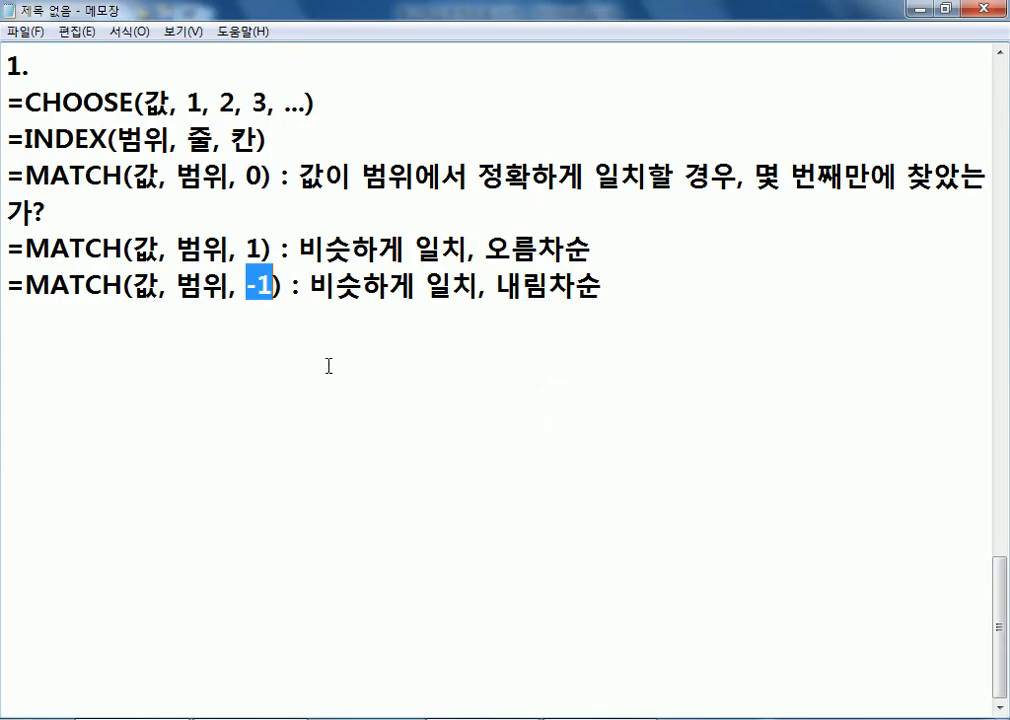
{"action": "left_click", "coordinate": [372, 356]}
{"action": "type", "text": "ㅡㅁ"}
{"action": "key", "text": "BackSpace"}
{"action": "key", "text": "BackSpace"}
{"action": "key", "text": "Hangul"}
{"action": "type", "text": "MATCH"}
{"action": "key", "text": "Hangul"}
{"action": "type", "text": "함수 : "}
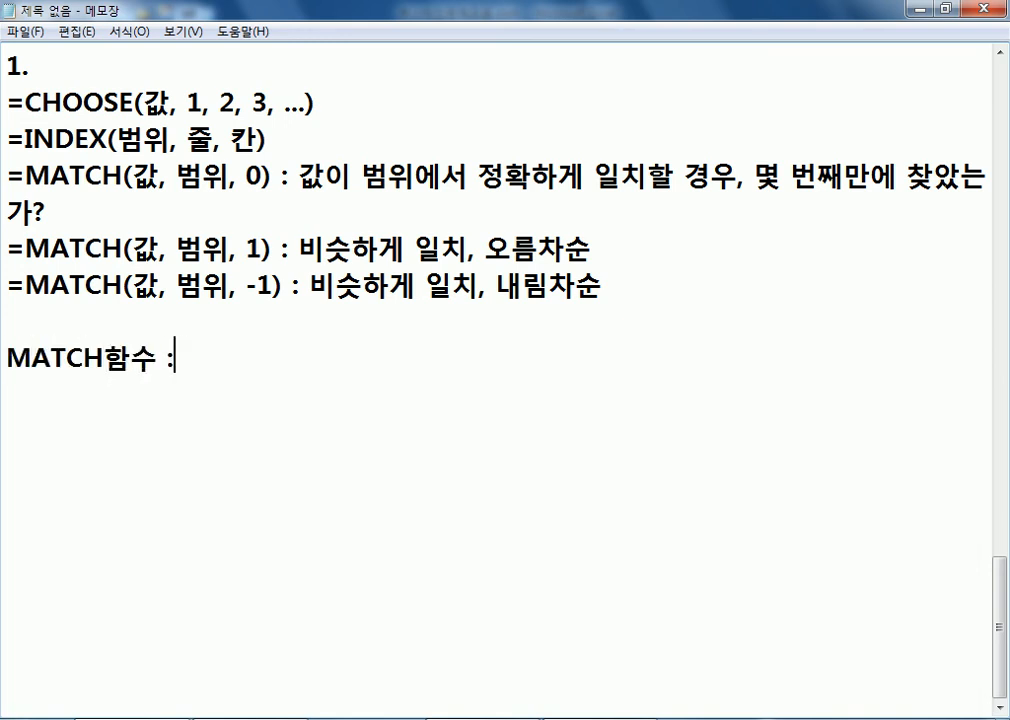
- Complete the MATCH함수 note with "ITQ시험에서는 빈도가 높다." and start a new line
{"action": "type", "text": "ㅣ"}
{"action": "key", "text": "BackSpace"}
{"action": "key", "text": "Hangul"}
{"action": "type", "text": "ITQ"}
{"action": "key", "text": "Hangul"}
{"action": "type", "text": "시험에서는 "}
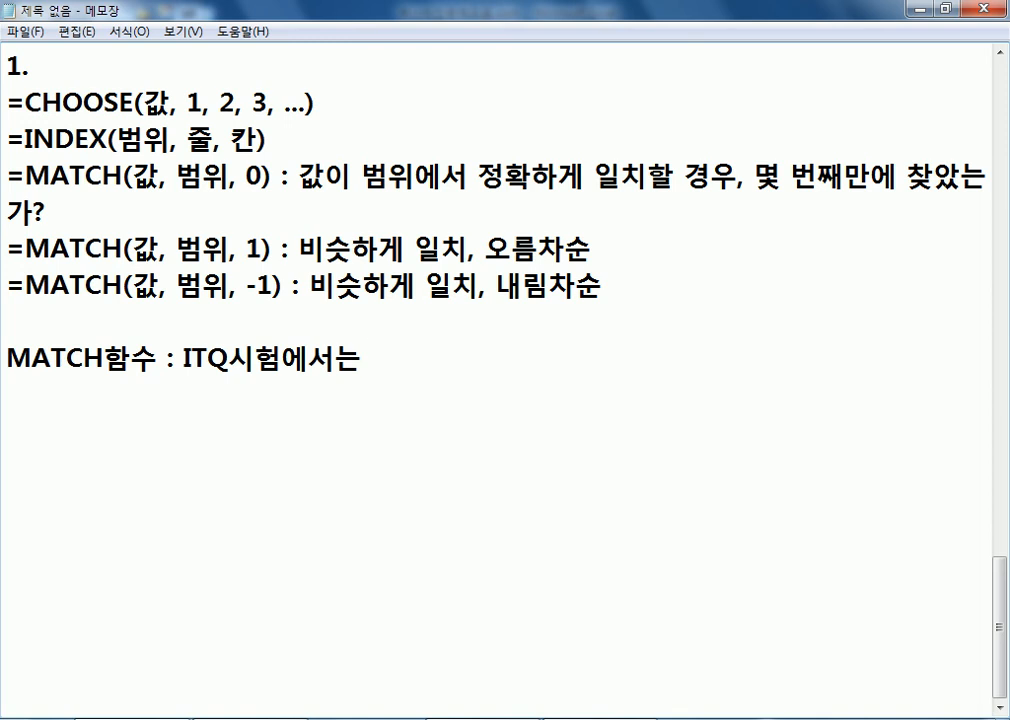
{"action": "type", "text": "비도"}
{"action": "key", "text": "BackSpace"}
{"action": "key", "text": "BackSpace"}
{"action": "type", "text": "ㄴ도가 높ㄷㅏ."}
{"action": "key", "text": "Return"}
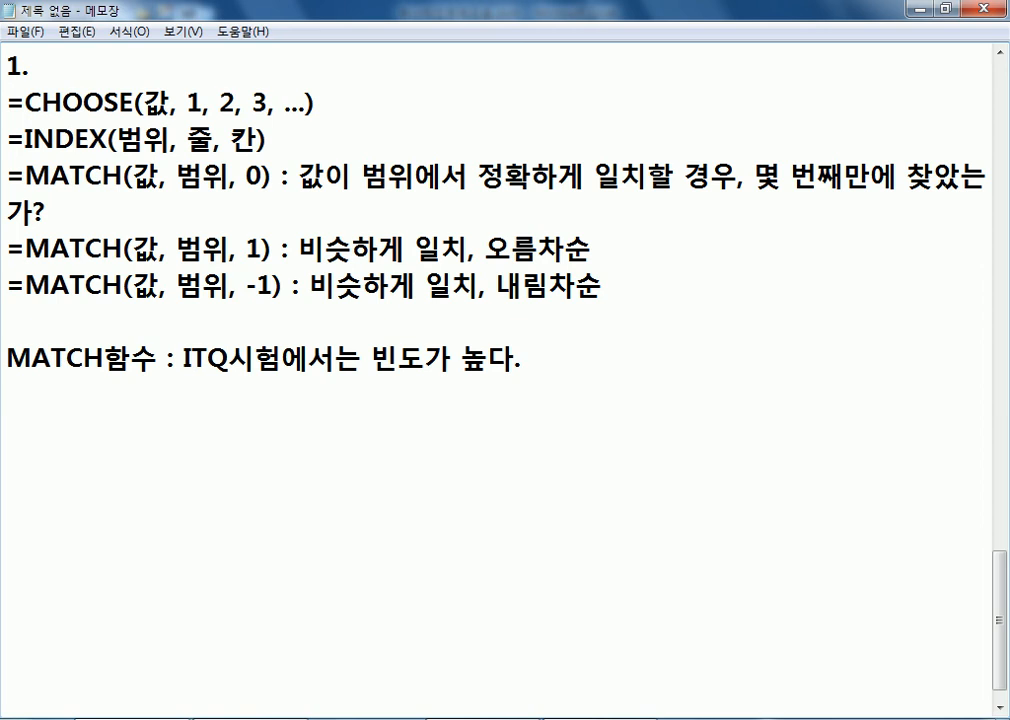
- Write the nested formula pattern "=INDEX(MATCH(MAX(값, 범위), 범위, 0), 칸)" under the ITQ note
{"action": "type", "text": "=INDEX(MATCH(MAX(값, "}
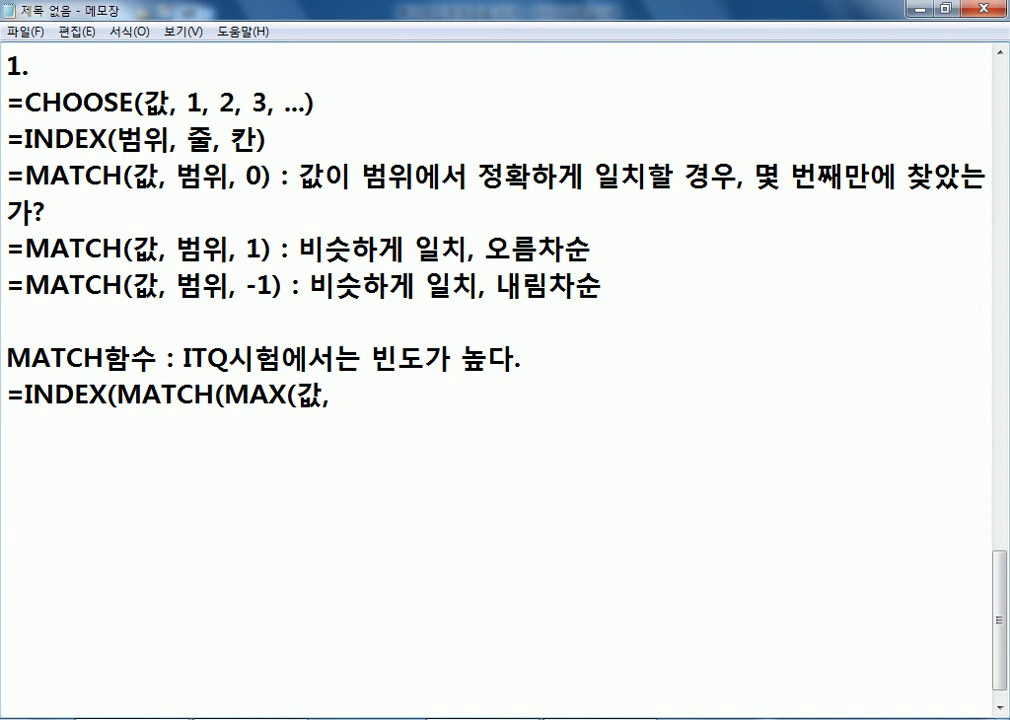
{"action": "type", "text": "범위), 범우"}
{"action": "type", "text": "ㅣ,"}
{"action": "key", "text": "BackSpace"}
{"action": "key", "text": "BackSpace"}
{"action": "type", "text": ", -"}
{"action": "key", "text": "BackSpace"}
{"action": "type", "text": "0),"}
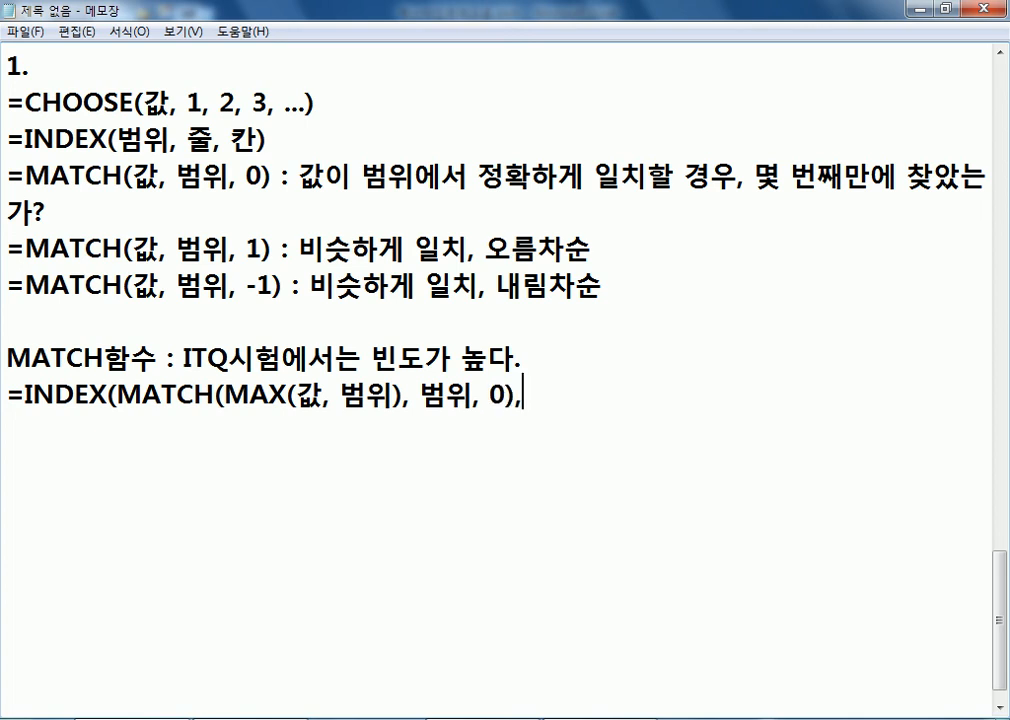
{"action": "type", "text": " 칸)"}
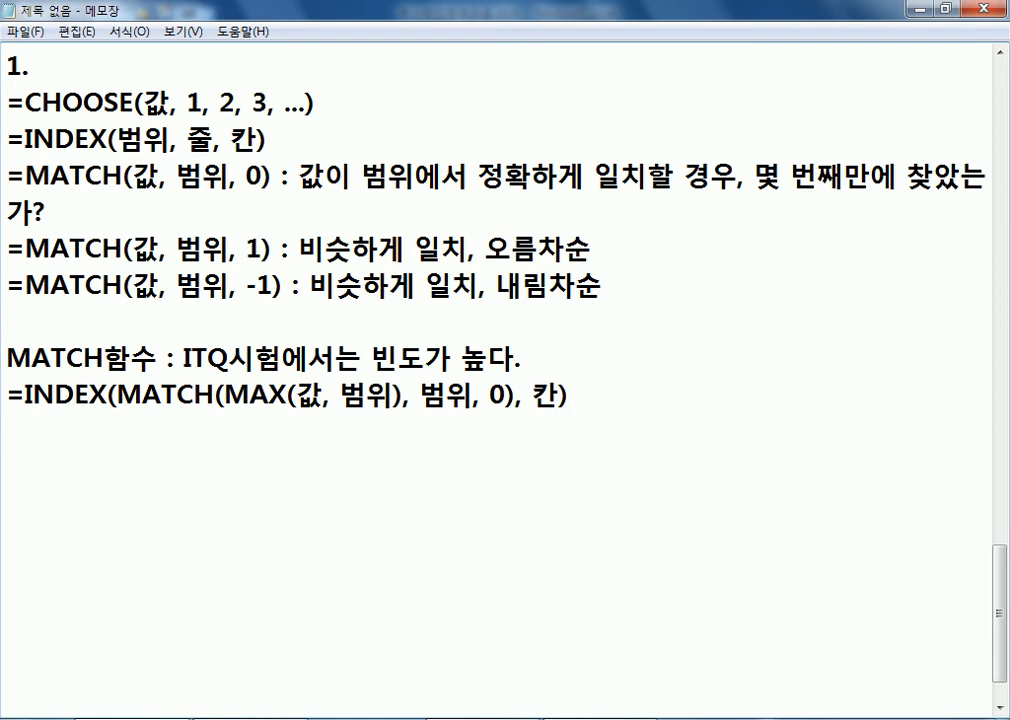
- Insert the line "* 시험점수중에서 1등한 사람의 이름?" above the INDEX formula and highlight MAX in the formula
{"action": "key", "text": "Return"}
{"action": "key", "text": "Up"}
{"action": "key", "text": "Return"}
{"action": "key", "text": "Up"}
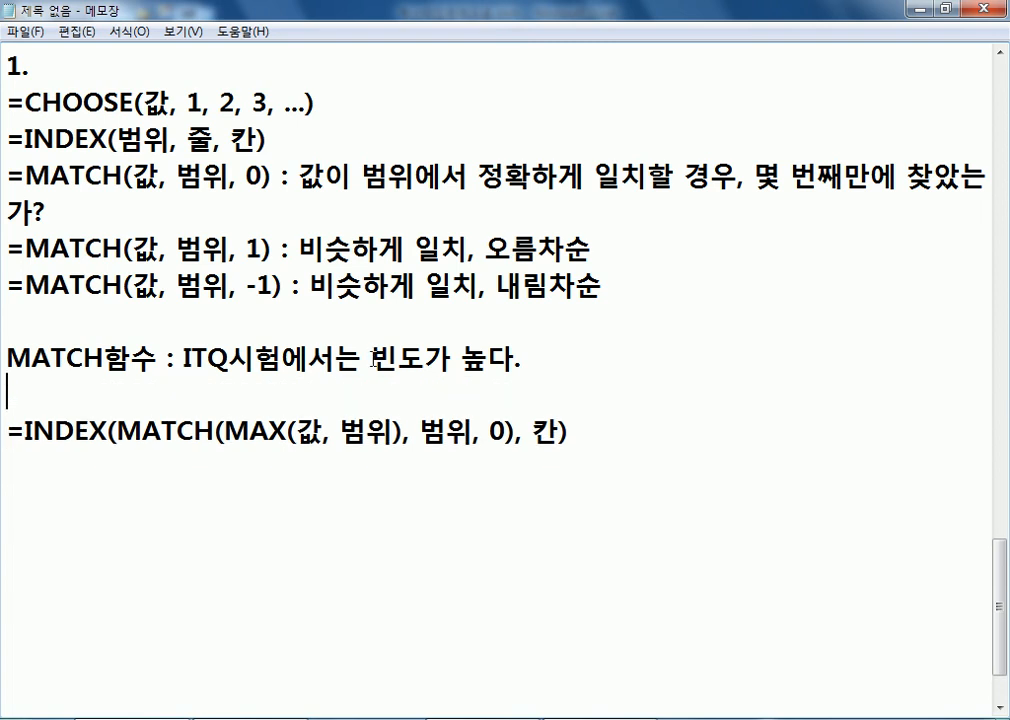
{"action": "type", "text": "* "}
{"action": "type", "text": "시험벼"}
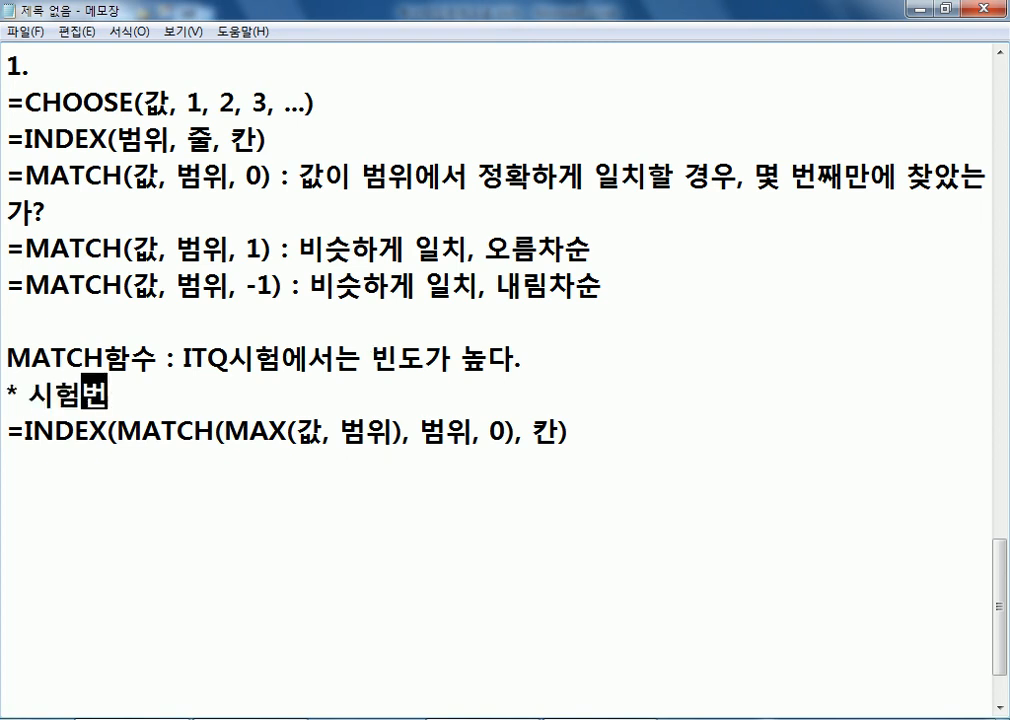
{"action": "key", "text": "BackSpace"}
{"action": "key", "text": "BackSpace"}
{"action": "type", "text": "점수"}
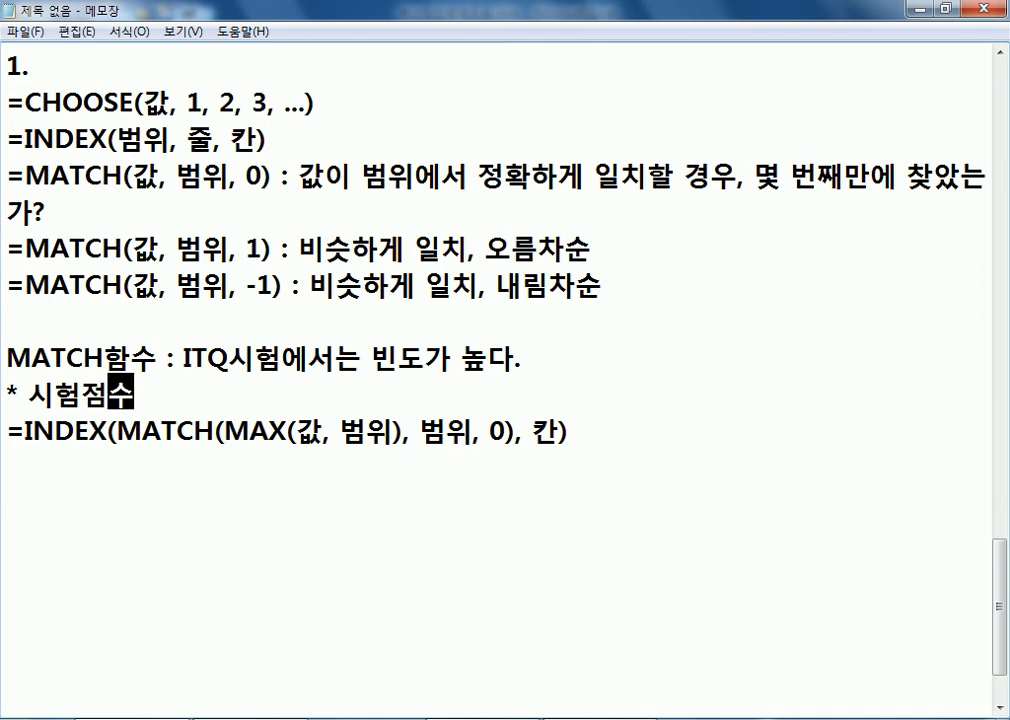
{"action": "type", "text": "중에서 1으"}
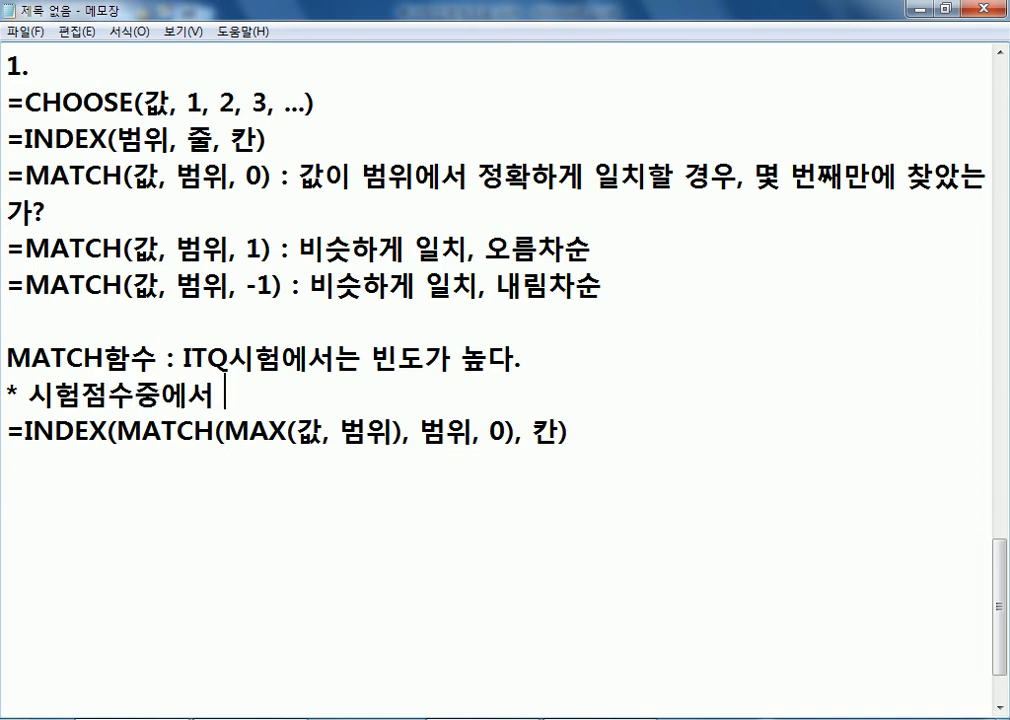
{"action": "key", "text": "BackSpace"}
{"action": "key", "text": "BackSpace"}
{"action": "type", "text": "등한 사"}
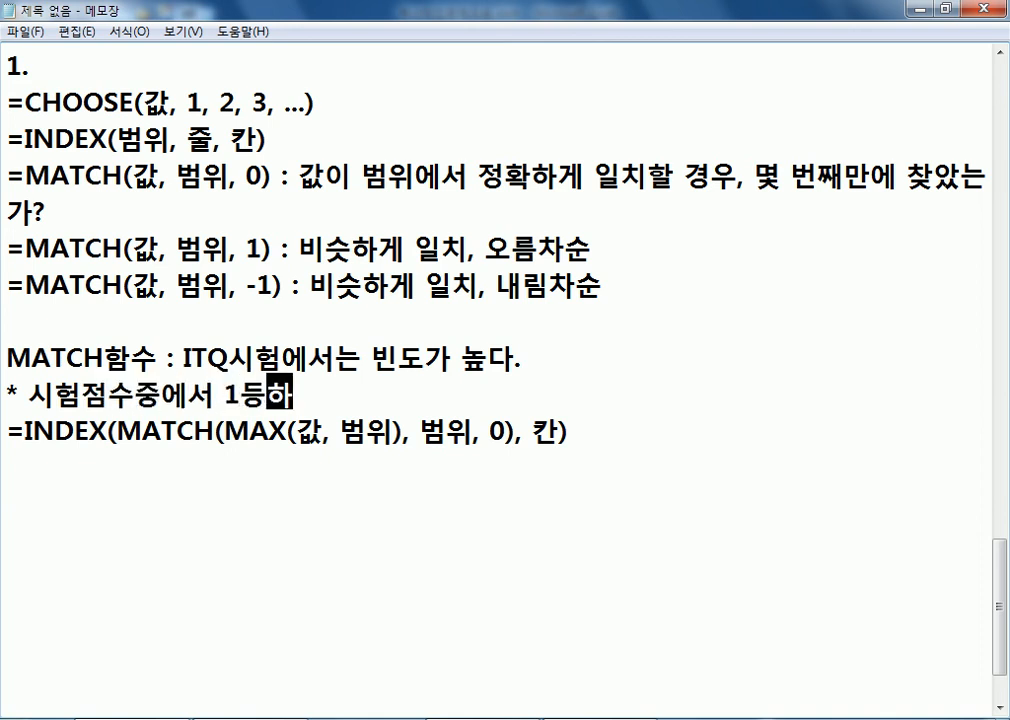
{"action": "type", "text": "람의 이름"}
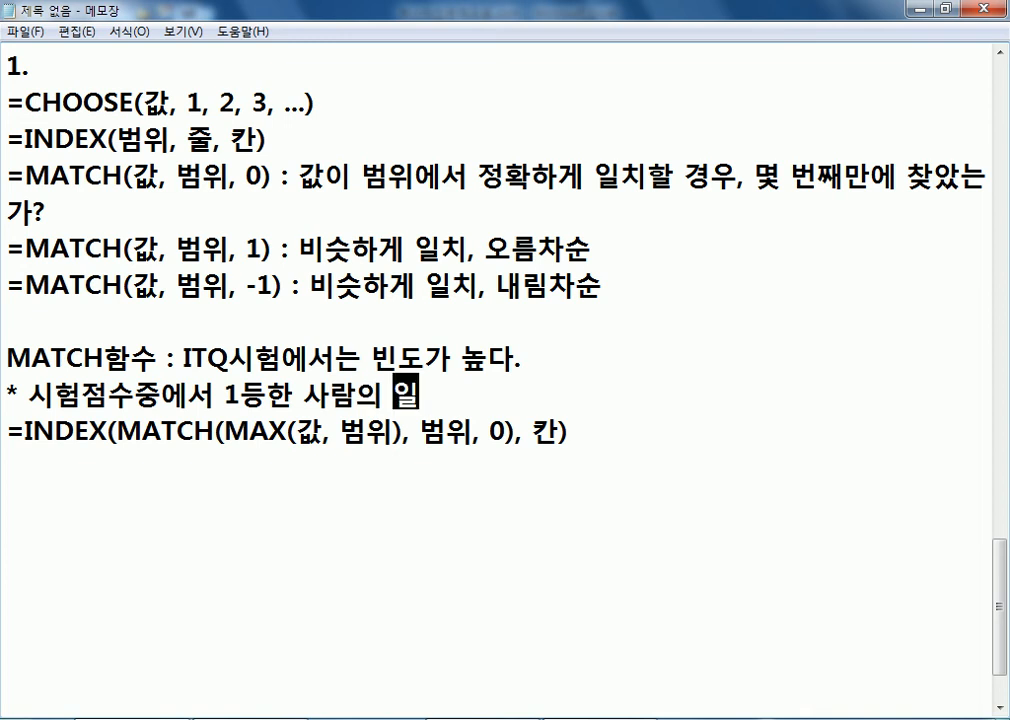
{"action": "type", "text": "?"}
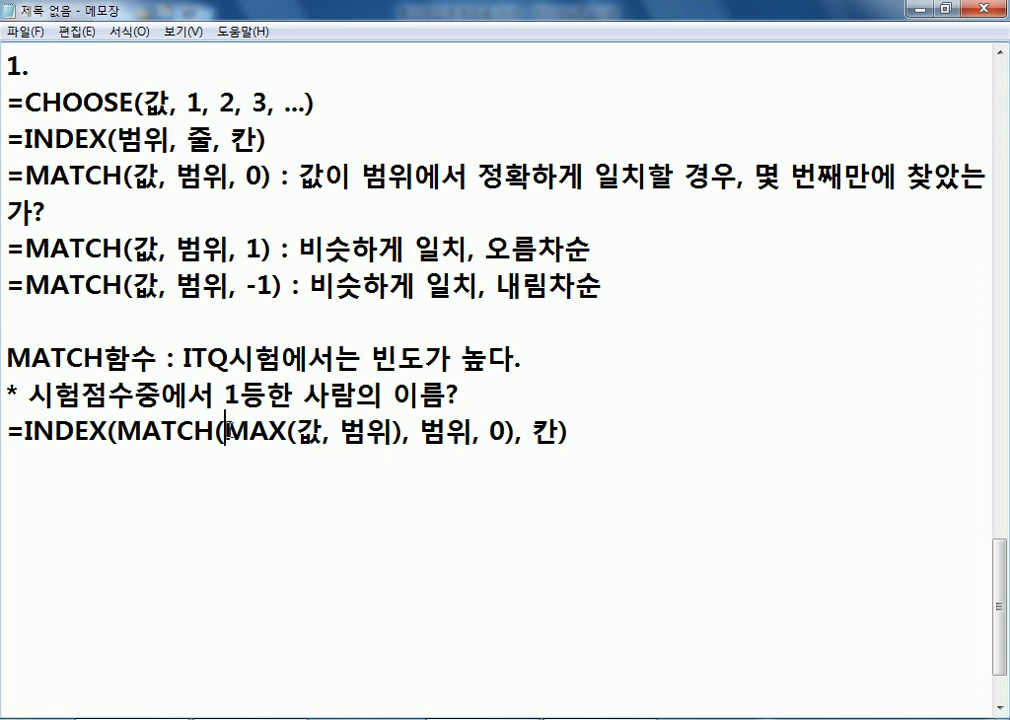
{"action": "left_click_drag", "start_coordinate": [224, 432], "coordinate": [288, 432]}
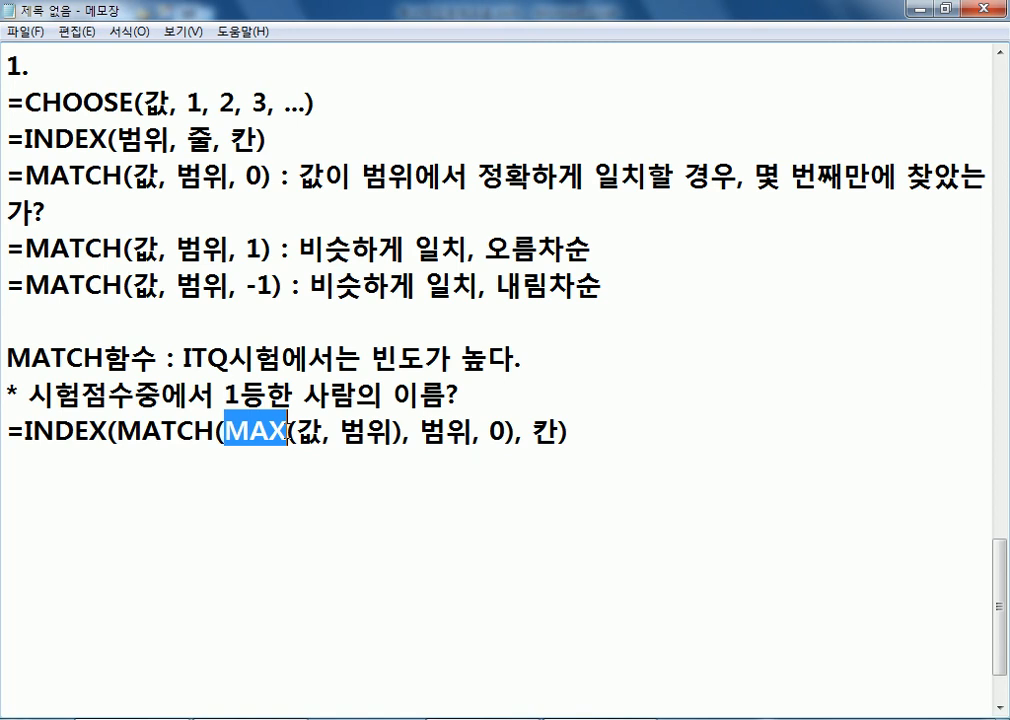
{"action": "left_click", "coordinate": [266, 481]}
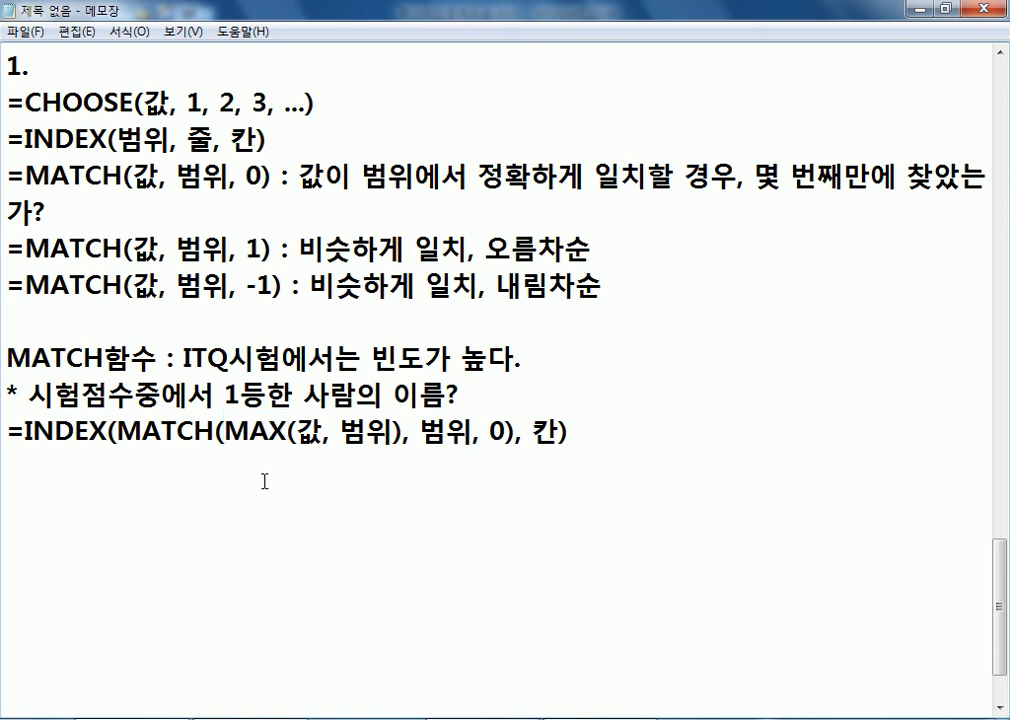
- Copy the MATCH formula of C3 from Excel into the empty line above the MATCH함수 note in Notepad, followed by a blank line
{"action": "key", "text": "Return"}
{"action": "key", "text": "alt+Tab"}
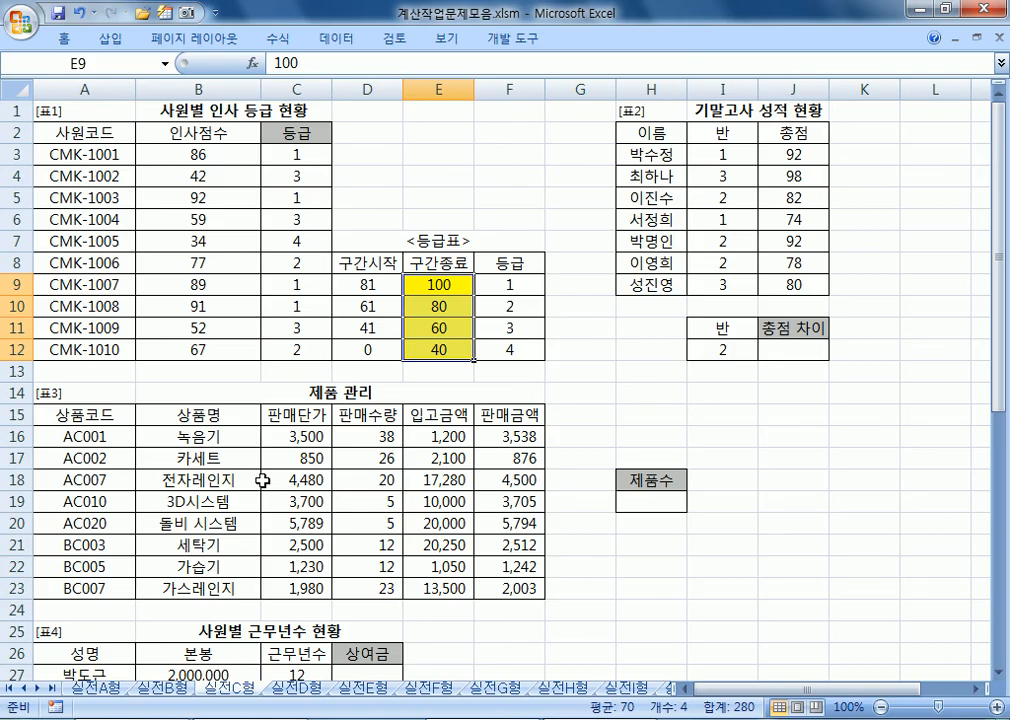
{"action": "left_click", "coordinate": [318, 151]}
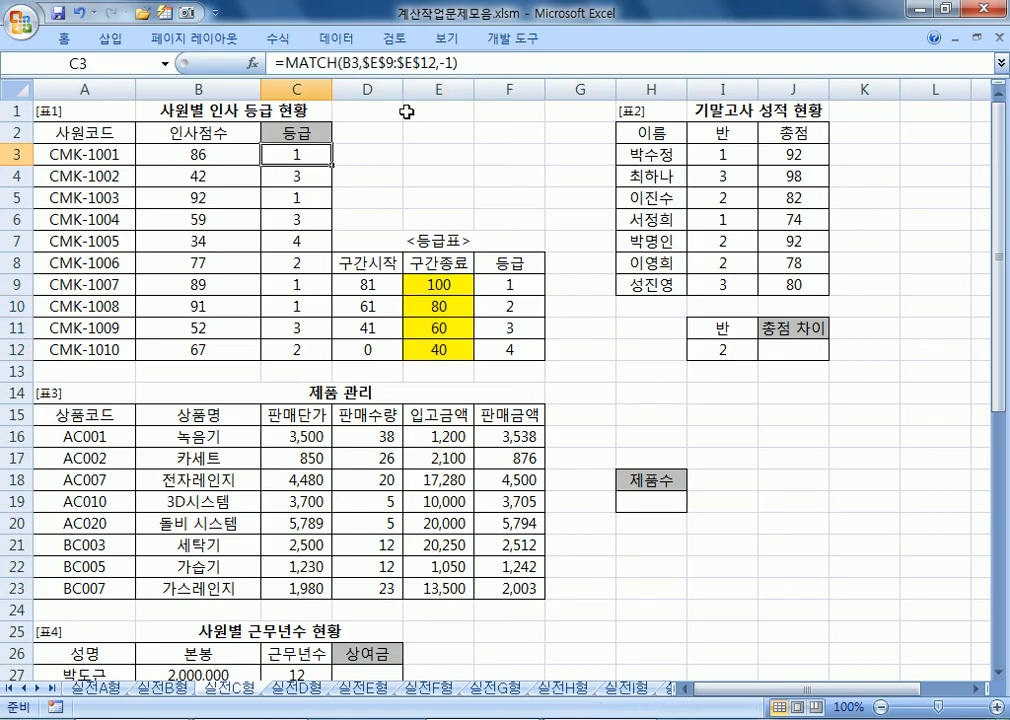
{"action": "left_click_drag", "start_coordinate": [474, 64], "coordinate": [261, 51]}
{"action": "key", "text": "ctrl+c"}
{"action": "key", "text": "alt+Tab"}
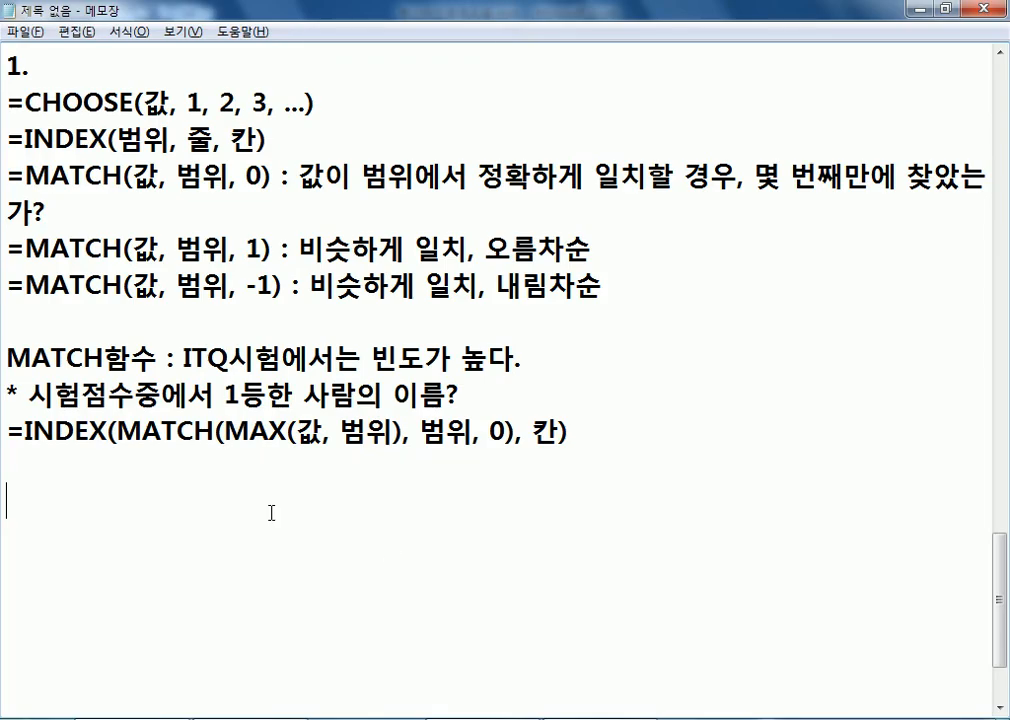
{"action": "left_click", "coordinate": [50, 320]}
{"action": "key", "text": "ctrl+v"}
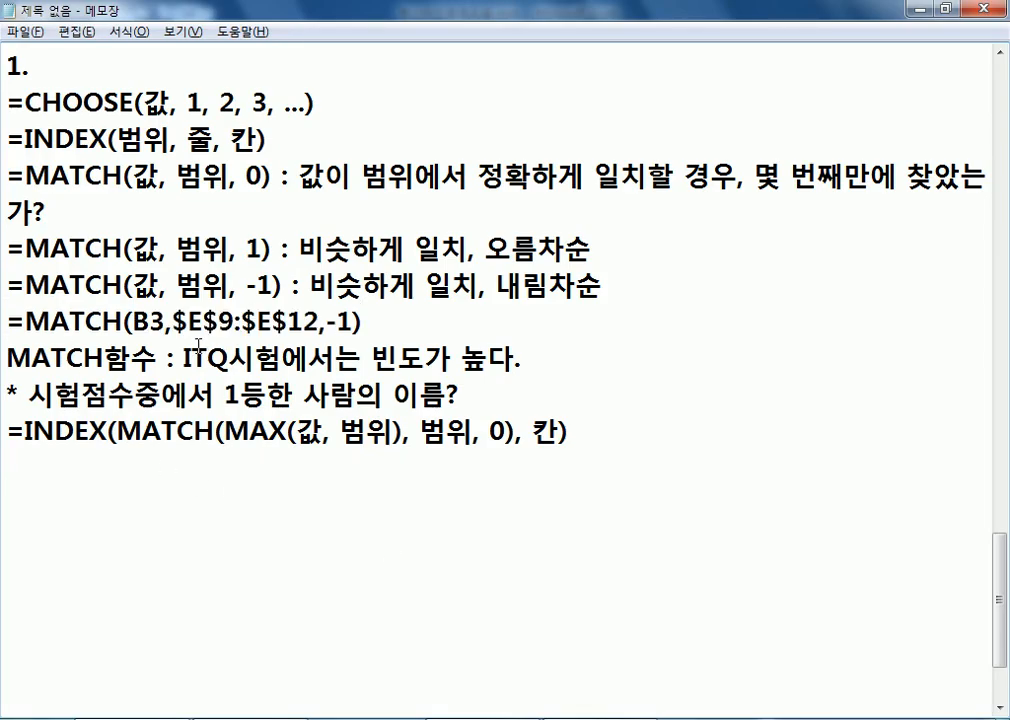
{"action": "key", "text": "Return"}
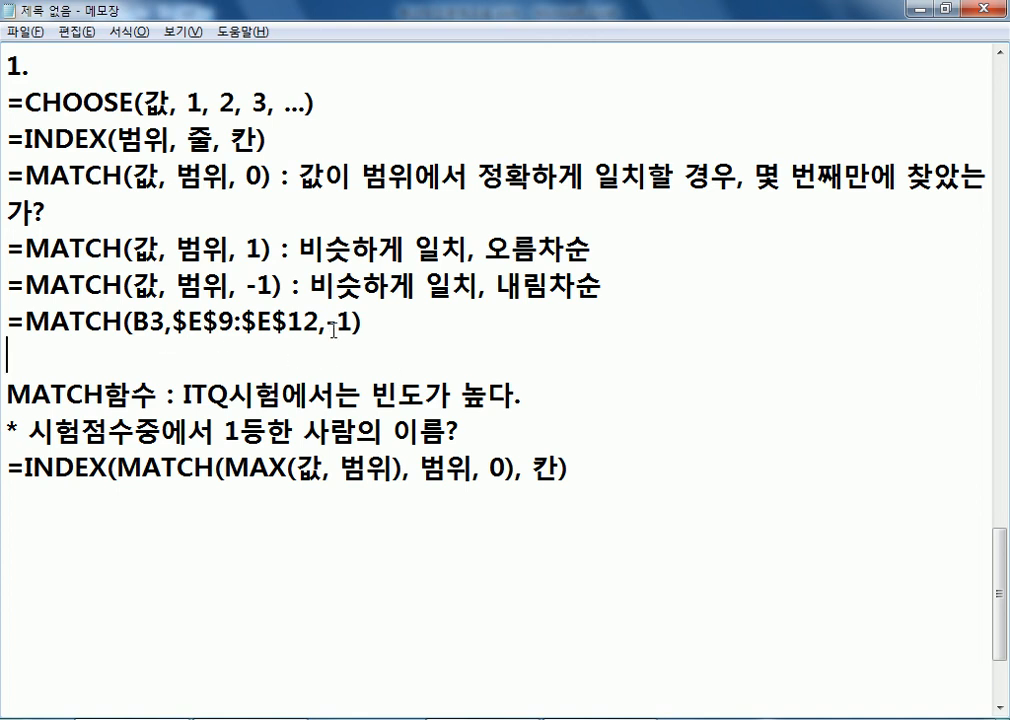
- Highlight part of the nested INDEX formula and the pasted C3 MATCH formula in the notes to compare them
{"action": "left_click_drag", "start_coordinate": [89, 467], "coordinate": [315, 476]}
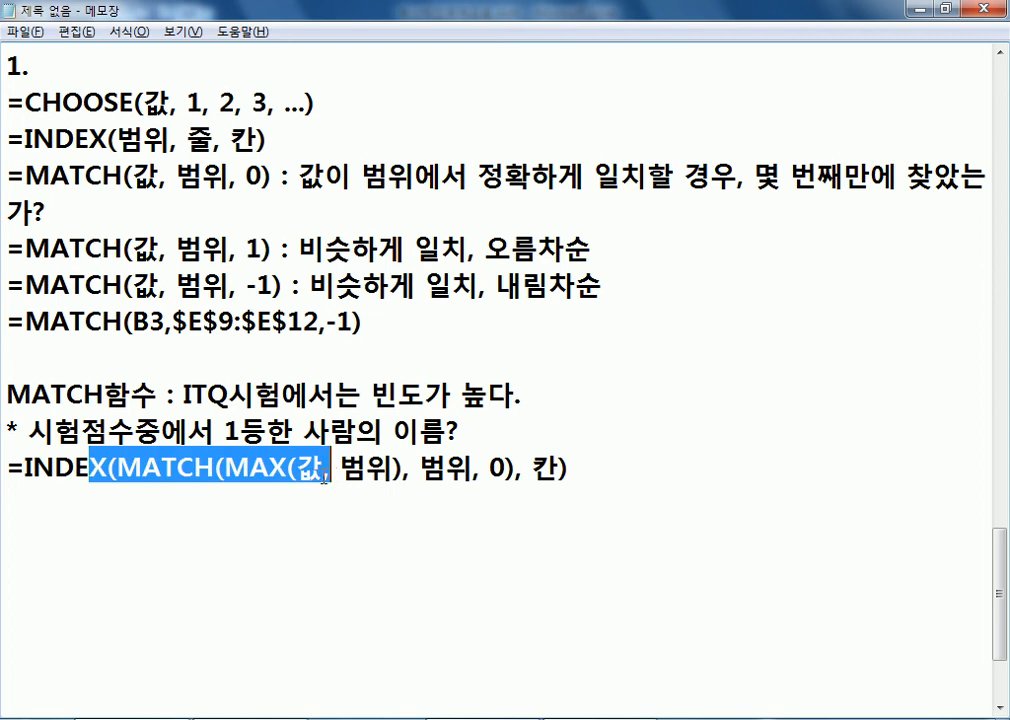
{"action": "left_click", "coordinate": [263, 521]}
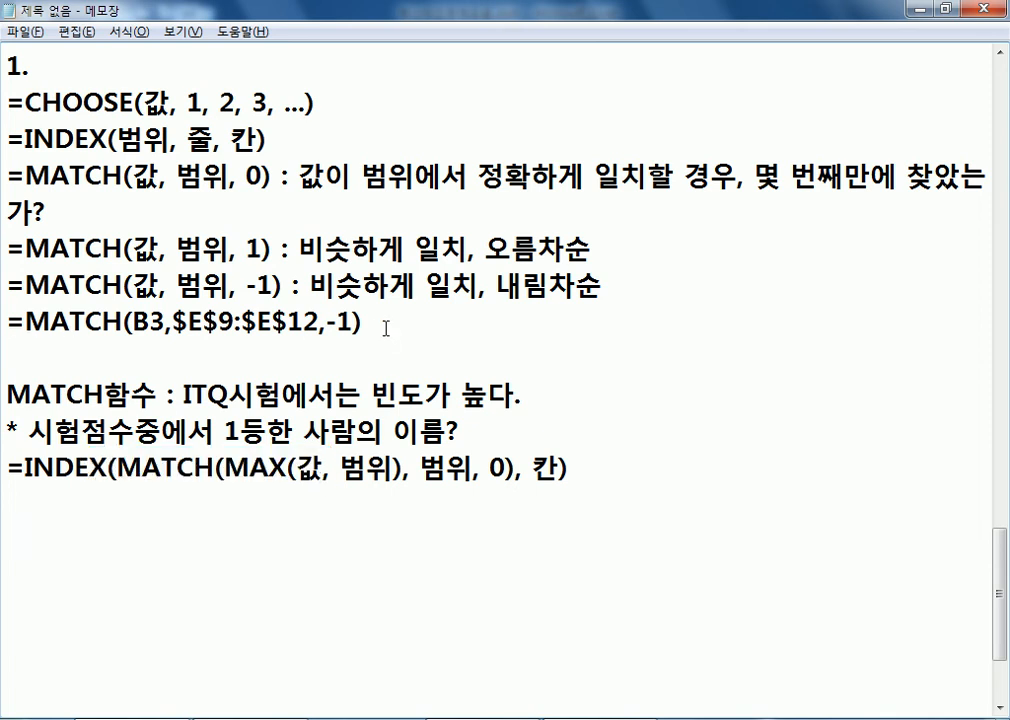
{"action": "left_click", "coordinate": [387, 320]}
{"action": "left_click_drag", "start_coordinate": [444, 318], "coordinate": [3, 330]}
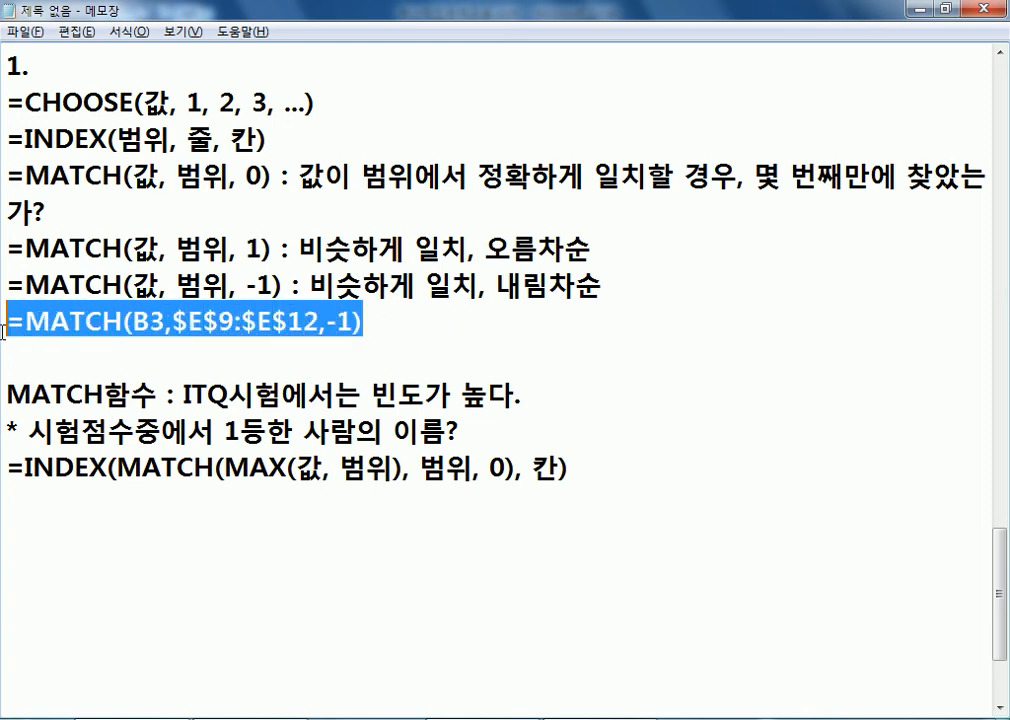
{"action": "left_click", "coordinate": [34, 350]}
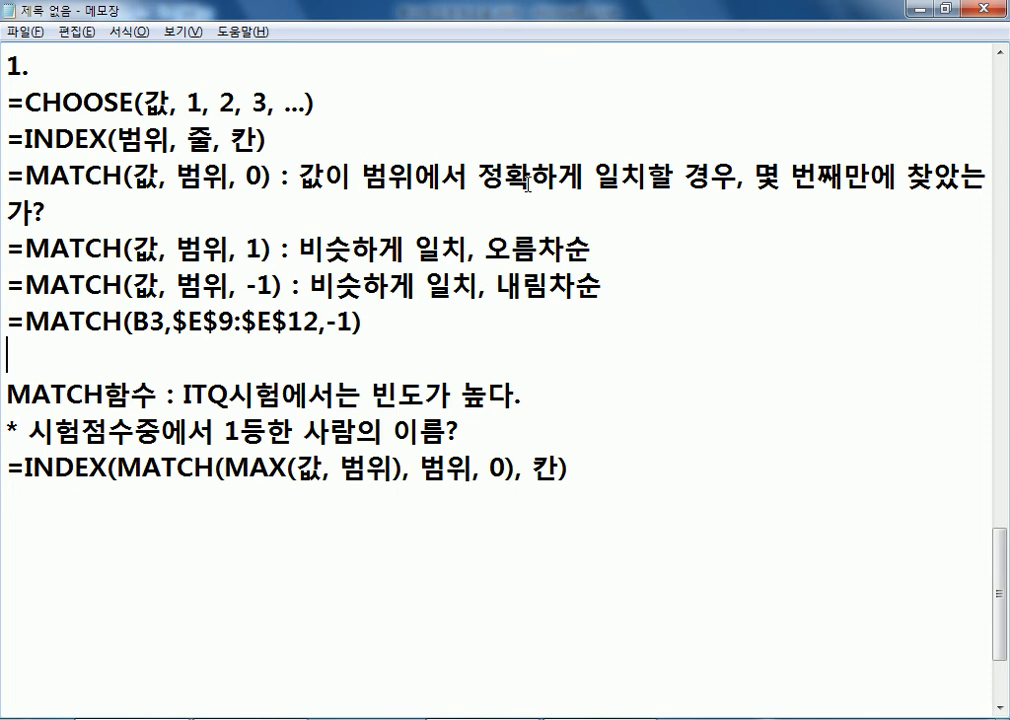
- Switch to Excel, finish editing the C3 formula and select the third student name in table 2
{"action": "key", "text": "alt+Tab"}
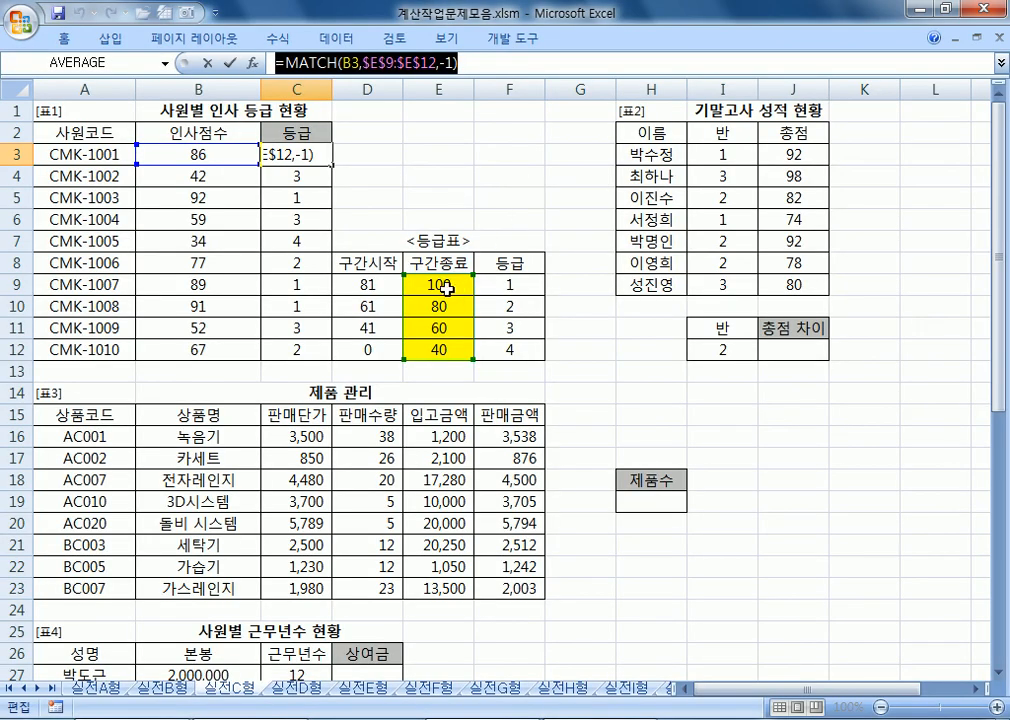
{"action": "key", "text": "ctrl+Return"}
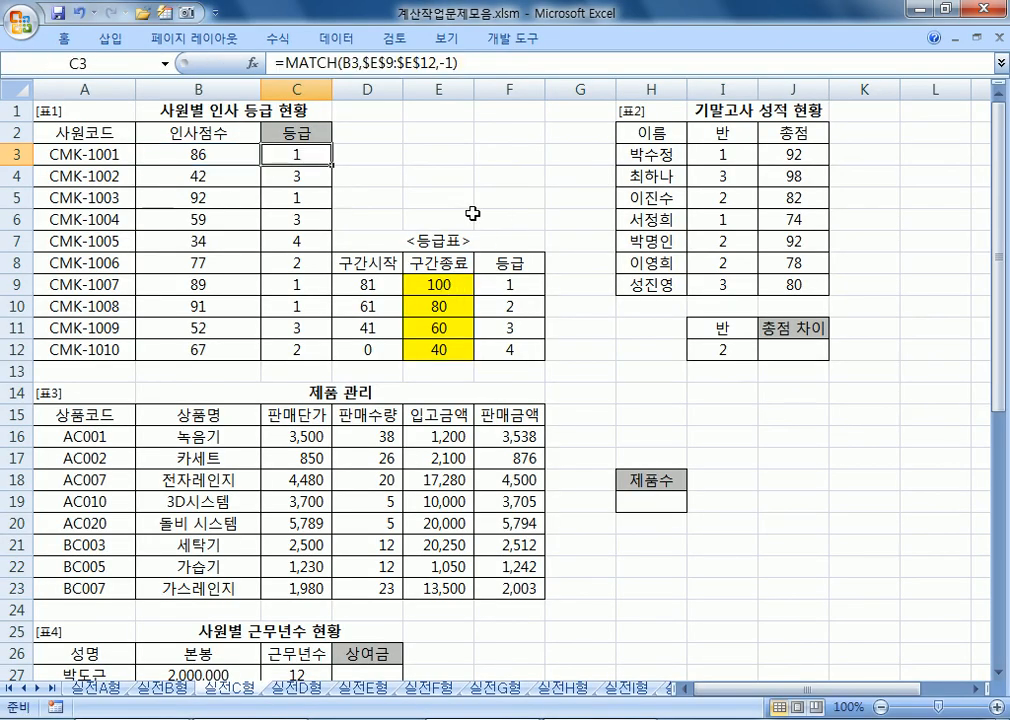
{"action": "left_click", "coordinate": [641, 197]}
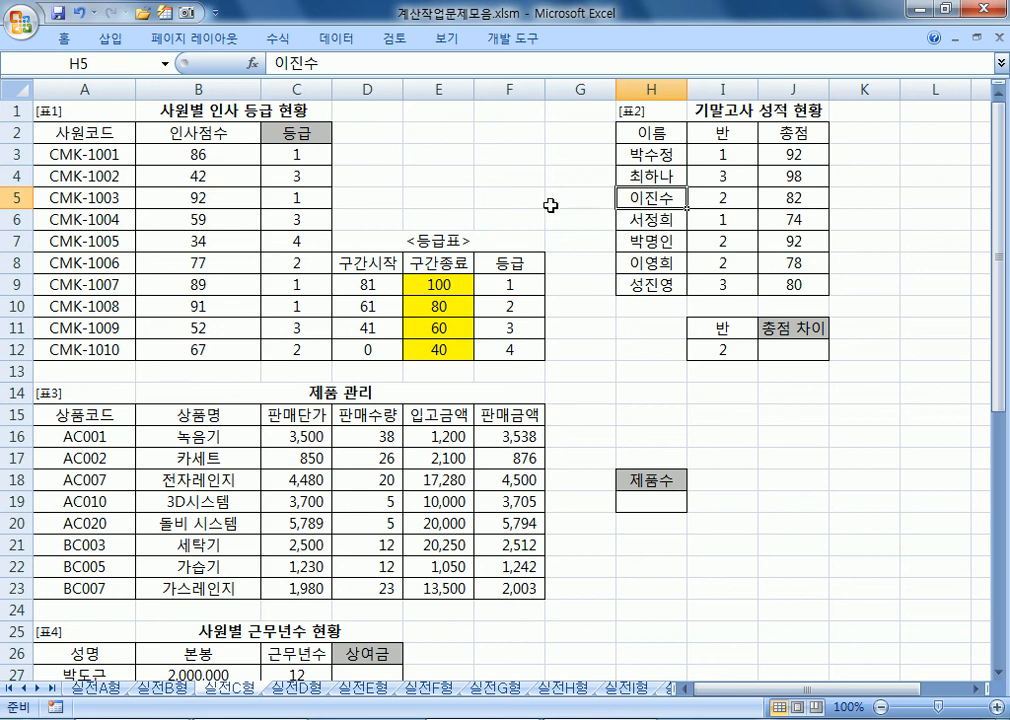
- Try to enter a MATCH formula in F5 that looks up the third student's name in H3:H9 with match type 0
{"action": "left_click", "coordinate": [520, 198]}
{"action": "type", "text": "="}
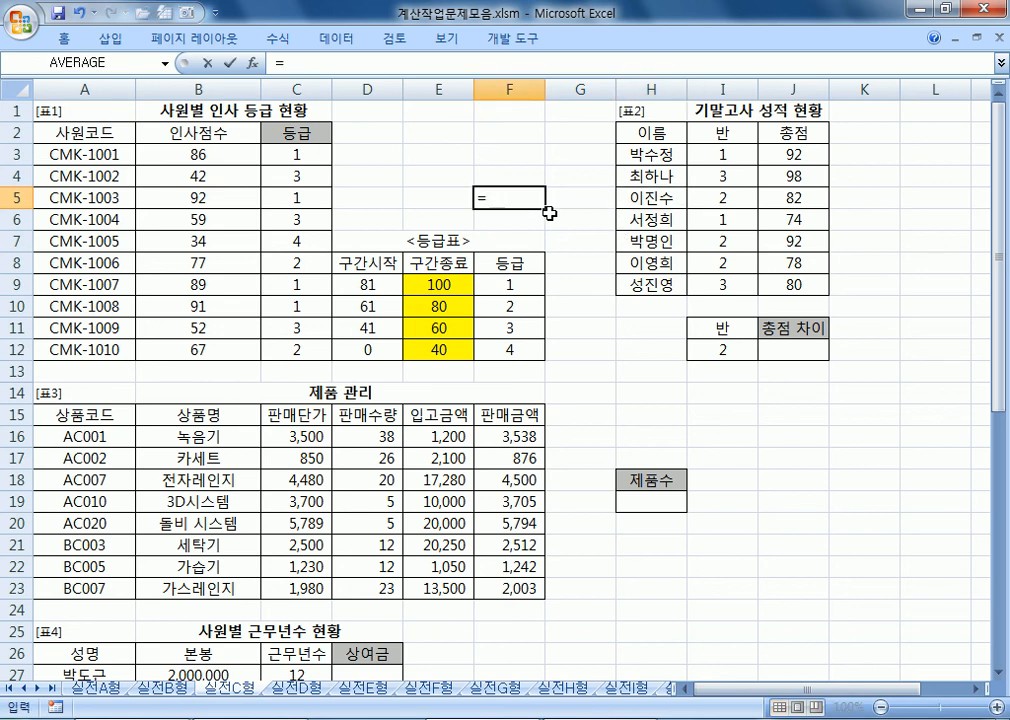
{"action": "type", "text": "MATCH"}
{"action": "double_click", "coordinate": [550, 222]}
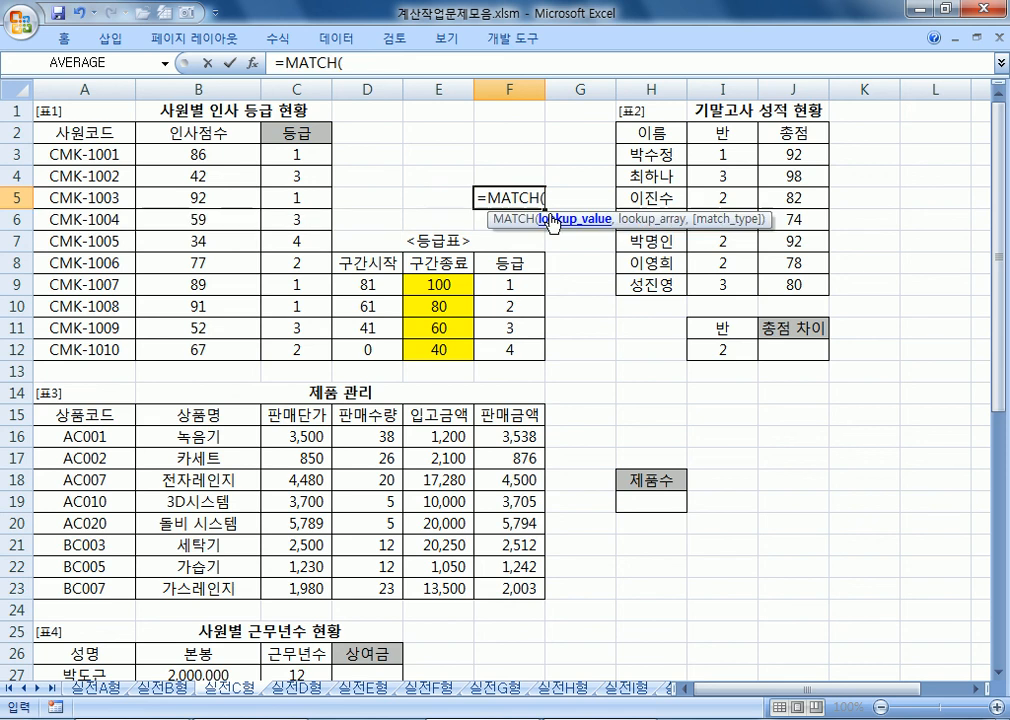
{"action": "type", "text": "\"이진수\"),"}
{"action": "left_click_drag", "start_coordinate": [650, 155], "coordinate": [649, 277]}
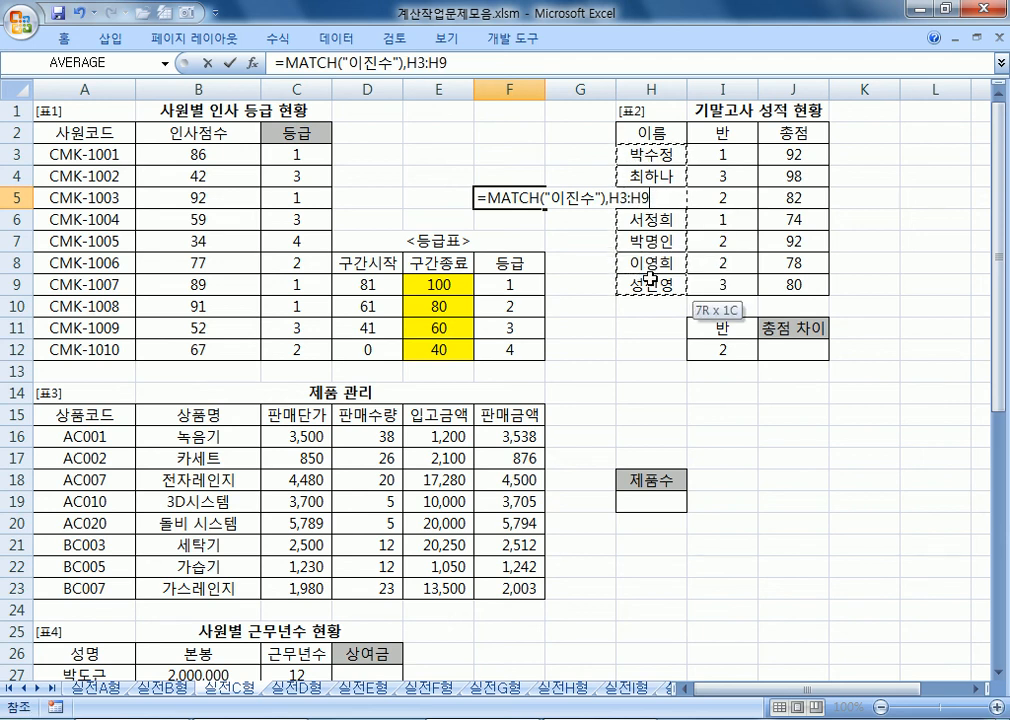
{"action": "type", "text": ",0"}
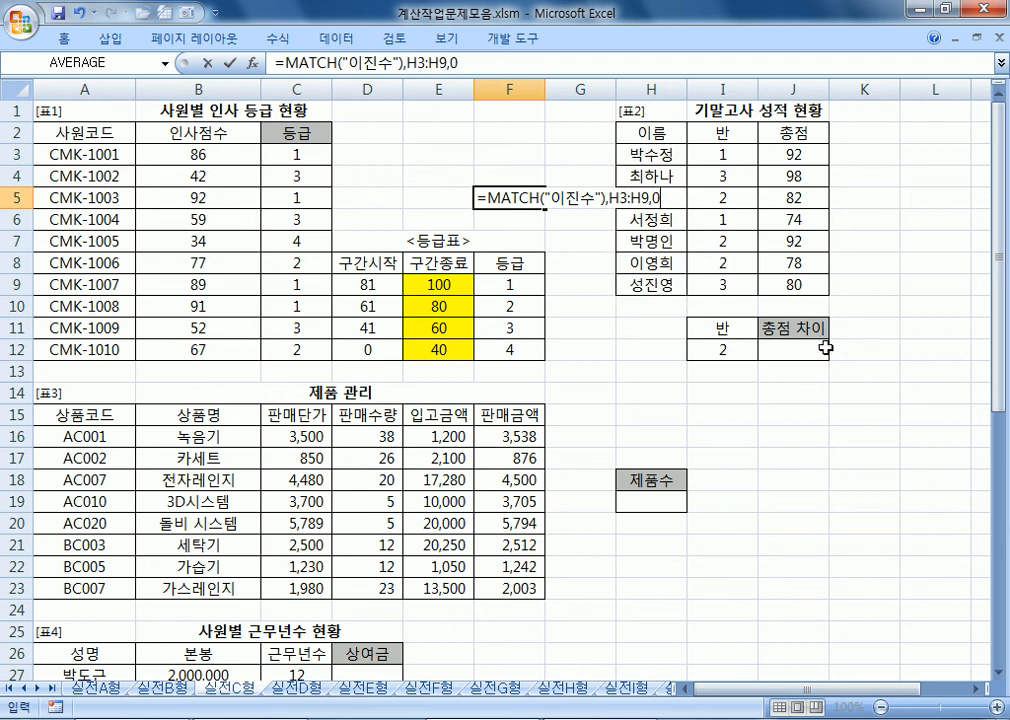
{"action": "key", "text": "Return"}
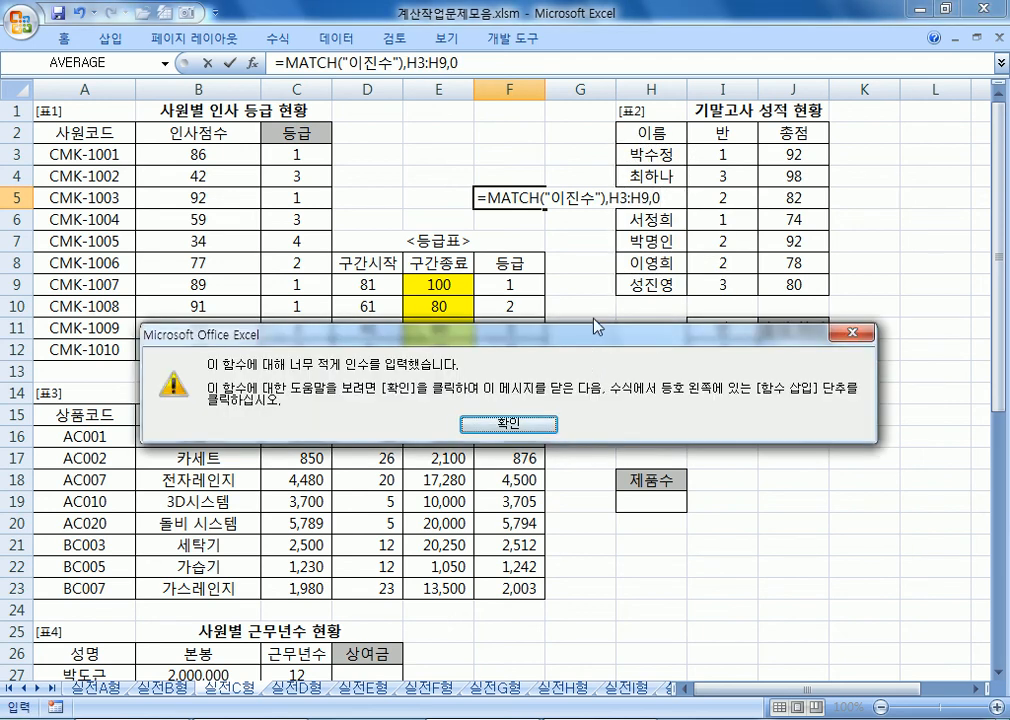
{"action": "key", "text": "Return"}
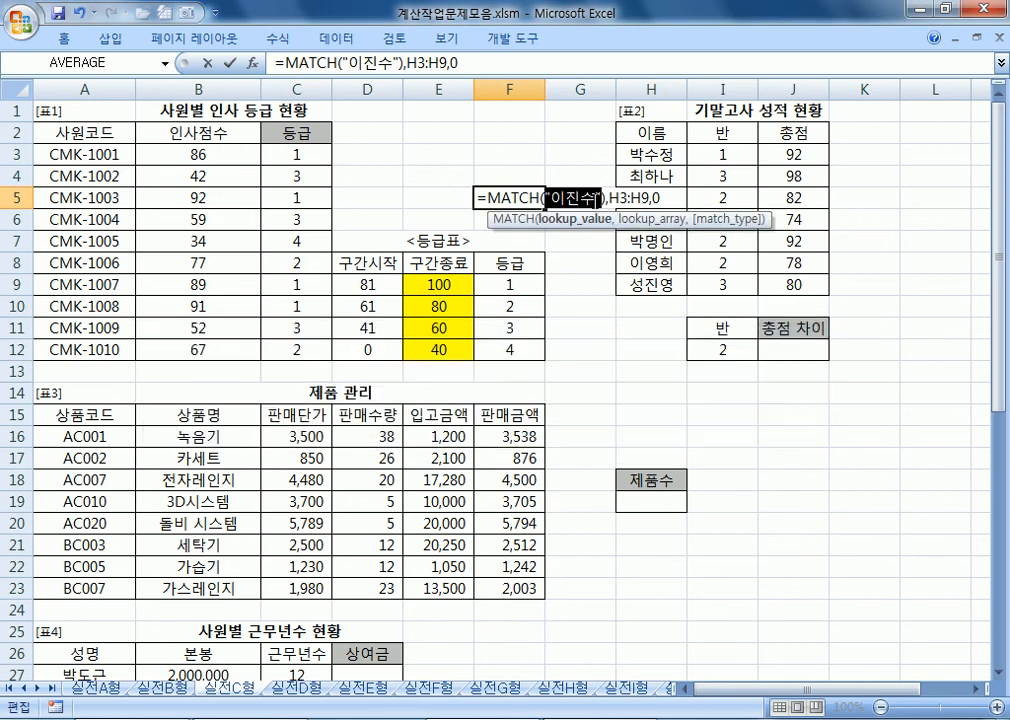
- Remove the extra closing parenthesis after the name in F5's MATCH formula, enter it and review its arguments
{"action": "left_click", "coordinate": [603, 199]}
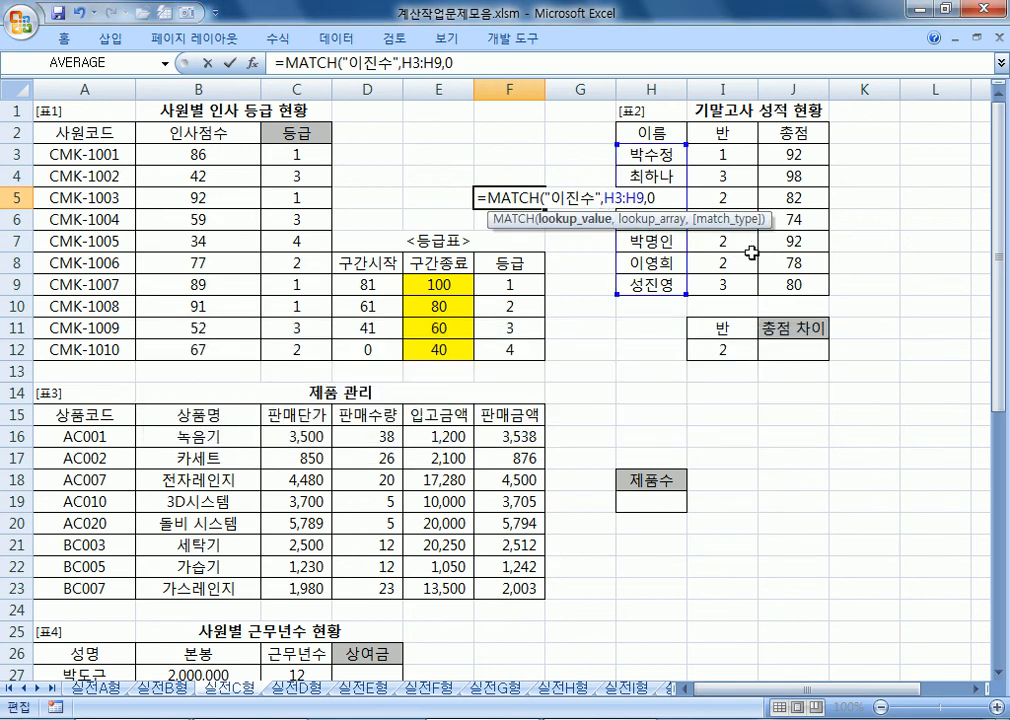
{"action": "key", "text": "Return"}
{"action": "left_click", "coordinate": [527, 201]}
{"action": "double_click", "coordinate": [527, 201]}
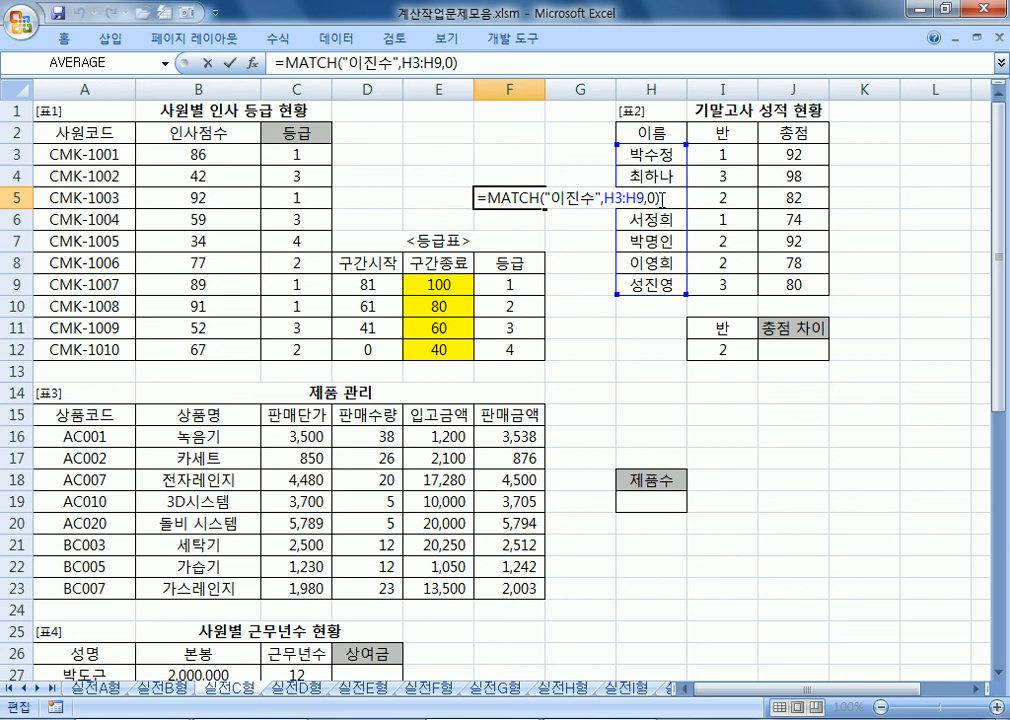
{"action": "key", "text": "Escape"}
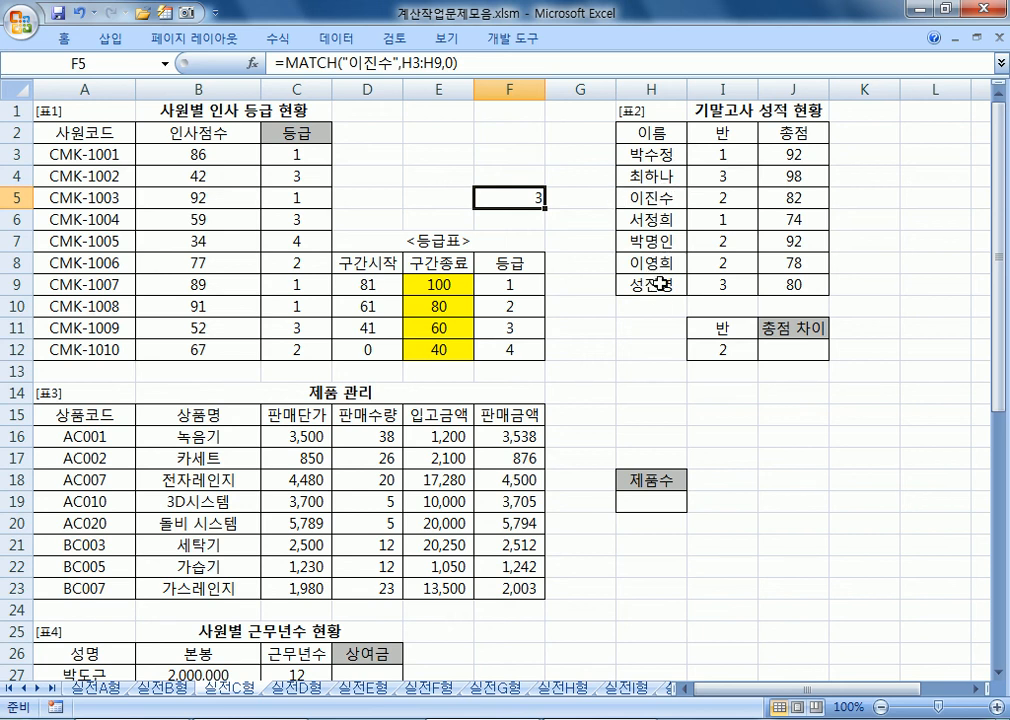
- Switch to Notepad and highlight the match types 1 and -1 in the two approximate MATCH syntax notes
{"action": "key", "text": "alt+Tab"}
{"action": "key", "text": "alt+Tab"}
{"action": "key", "text": "alt+Tab"}
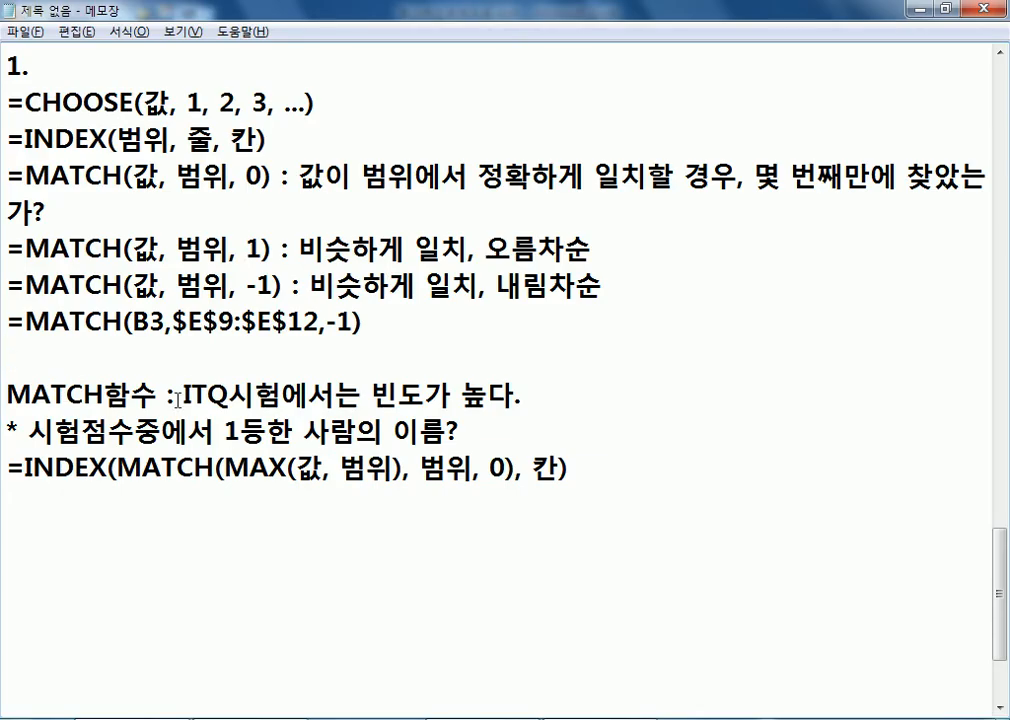
{"action": "double_click", "coordinate": [254, 247]}
{"action": "left_click_drag", "start_coordinate": [243, 287], "coordinate": [272, 287]}
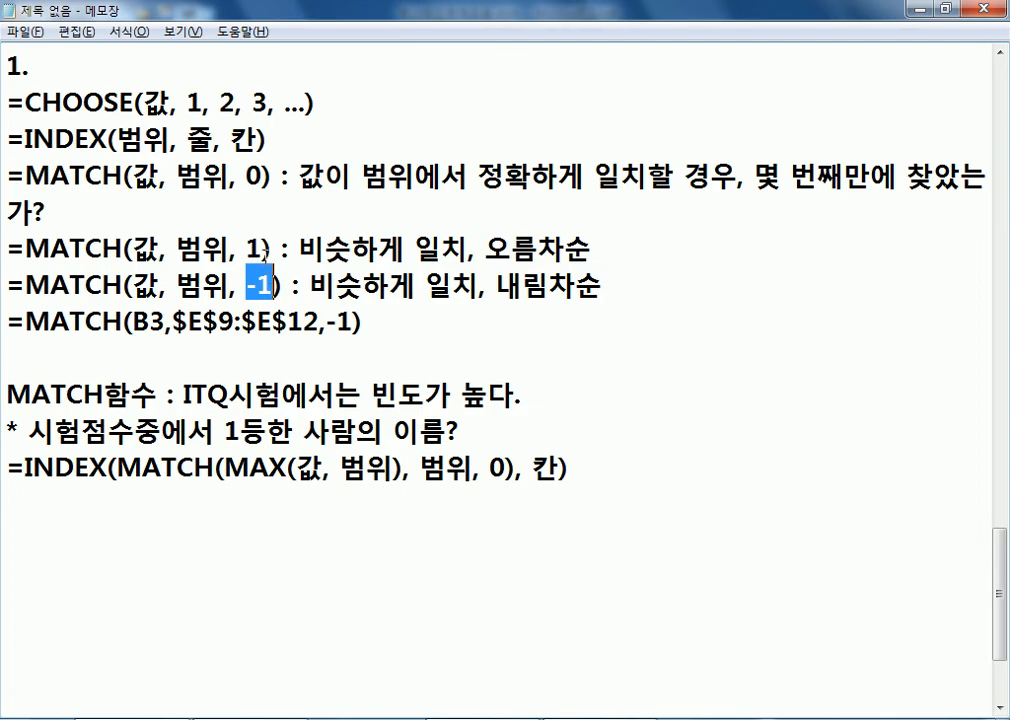
- Switch to Excel and compare the 인사점수 scores in table 1 with the matching 등급표 rows, ending on C3
{"action": "key", "text": "alt+Tab"}
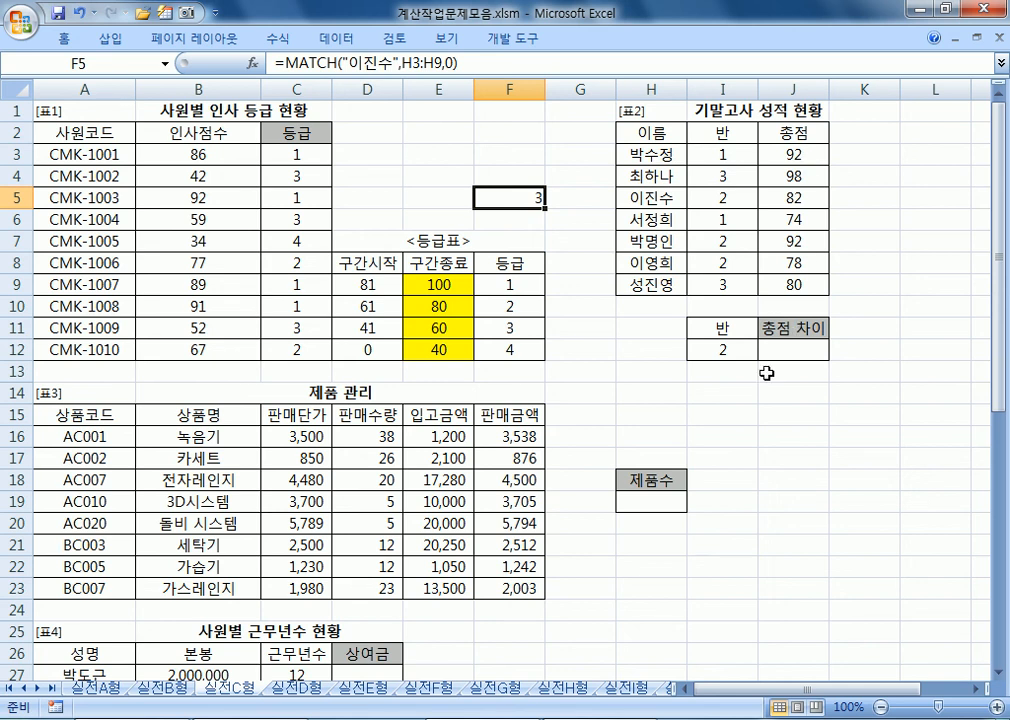
{"action": "left_click_drag", "start_coordinate": [440, 285], "coordinate": [443, 350]}
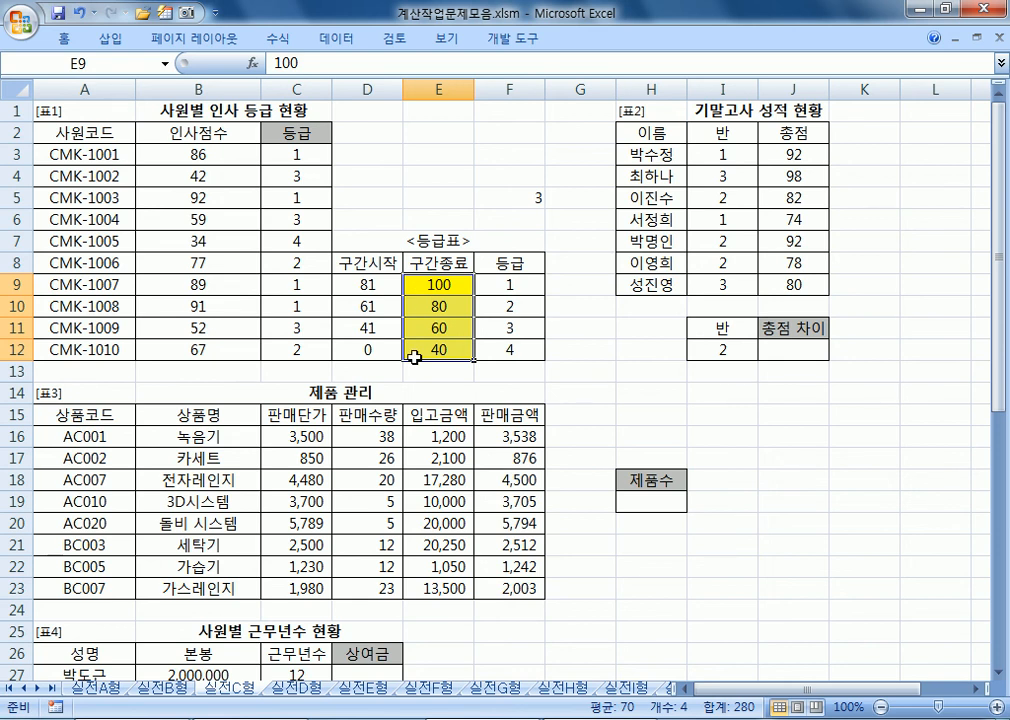
{"action": "left_click", "coordinate": [219, 158]}
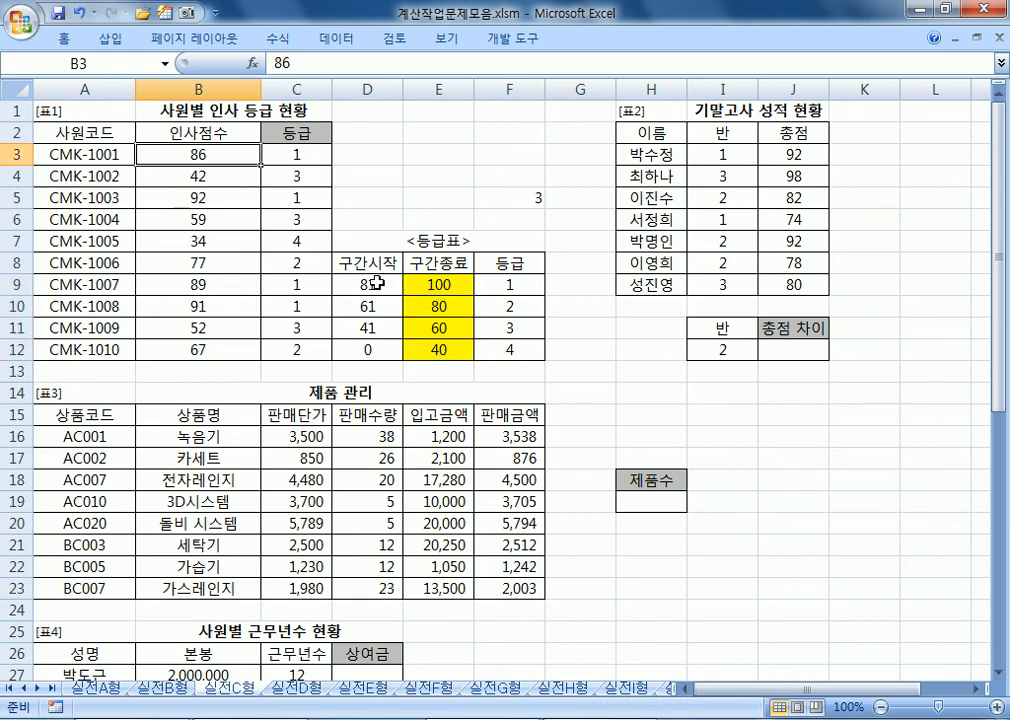
{"action": "left_click_drag", "start_coordinate": [376, 283], "coordinate": [518, 283]}
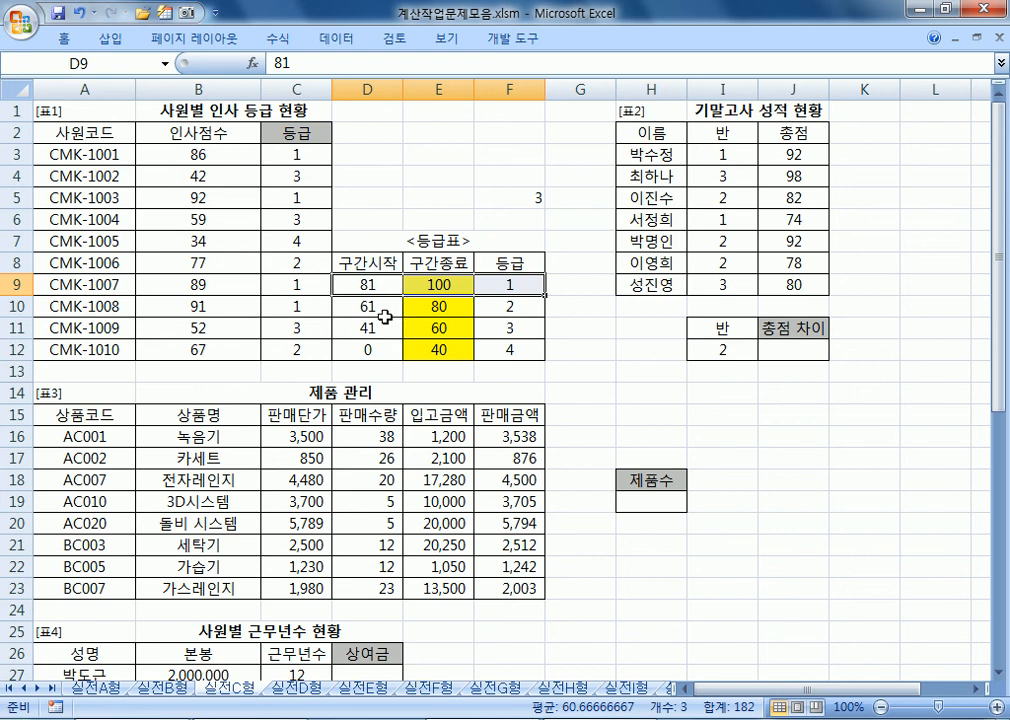
{"action": "left_click", "coordinate": [234, 264]}
{"action": "left_click_drag", "start_coordinate": [372, 307], "coordinate": [498, 307]}
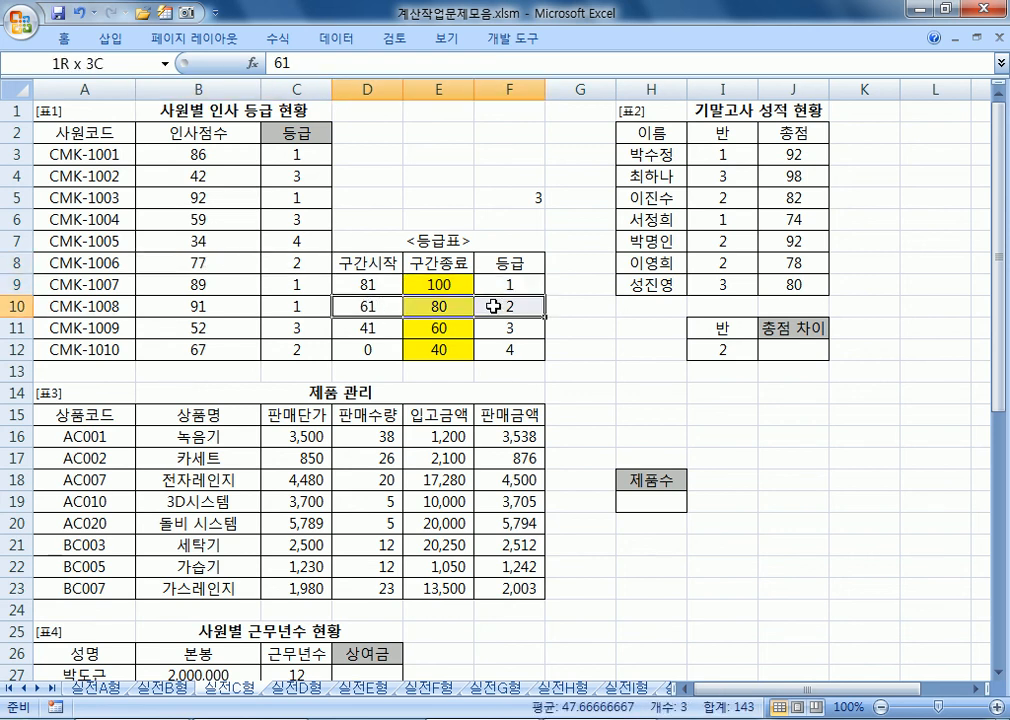
{"action": "left_click", "coordinate": [205, 327]}
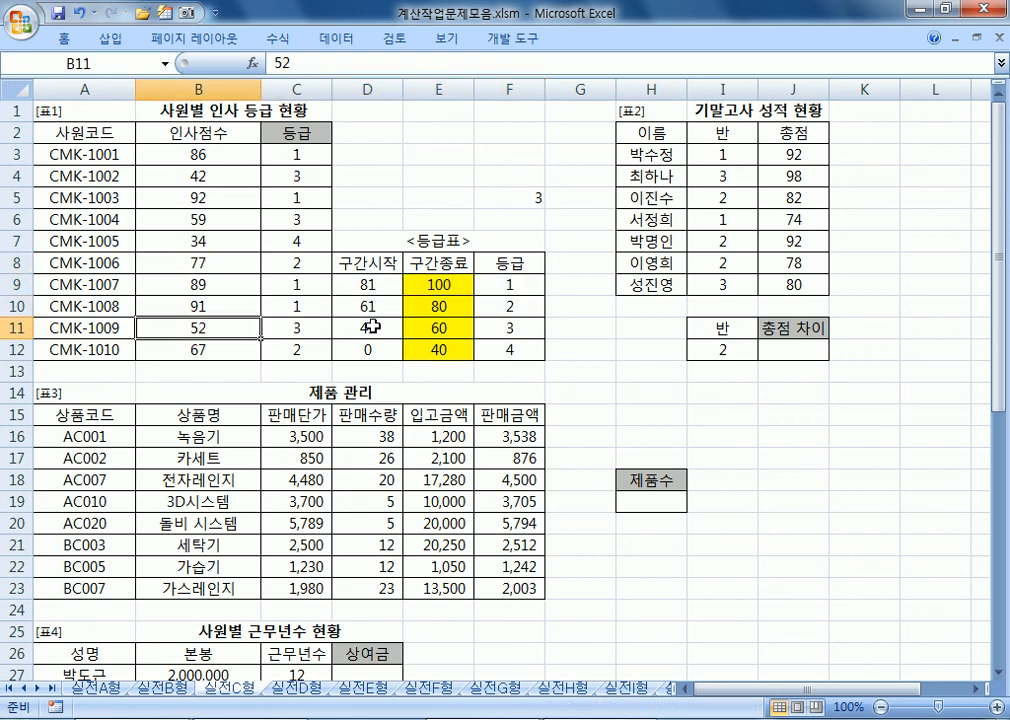
{"action": "left_click_drag", "start_coordinate": [372, 326], "coordinate": [526, 323]}
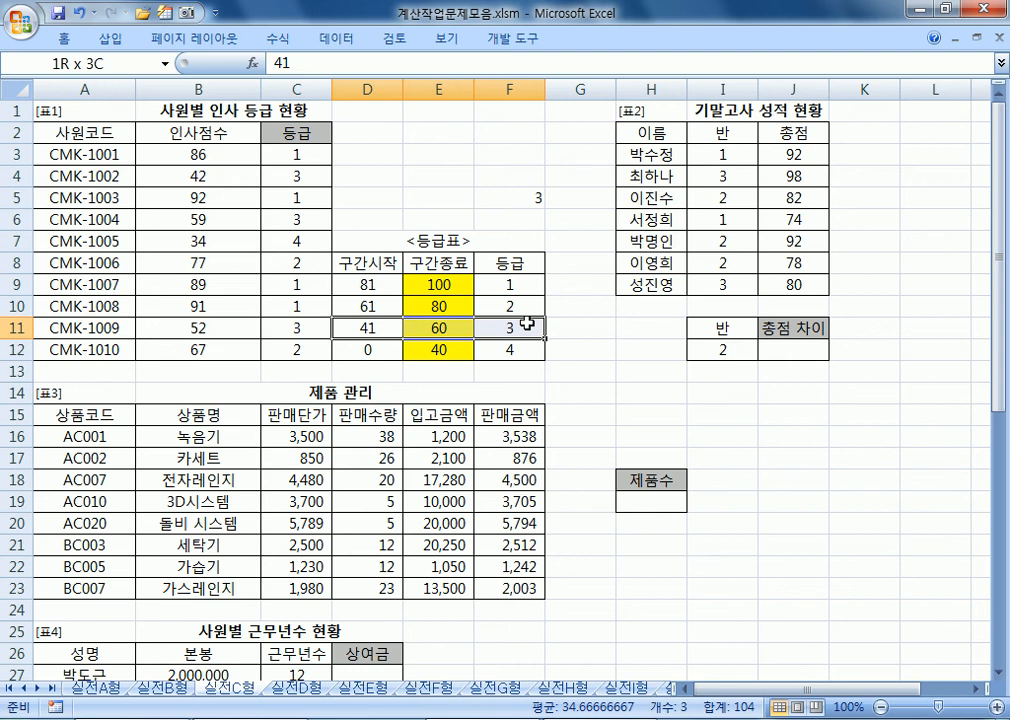
{"action": "left_click_drag", "start_coordinate": [145, 244], "coordinate": [292, 242]}
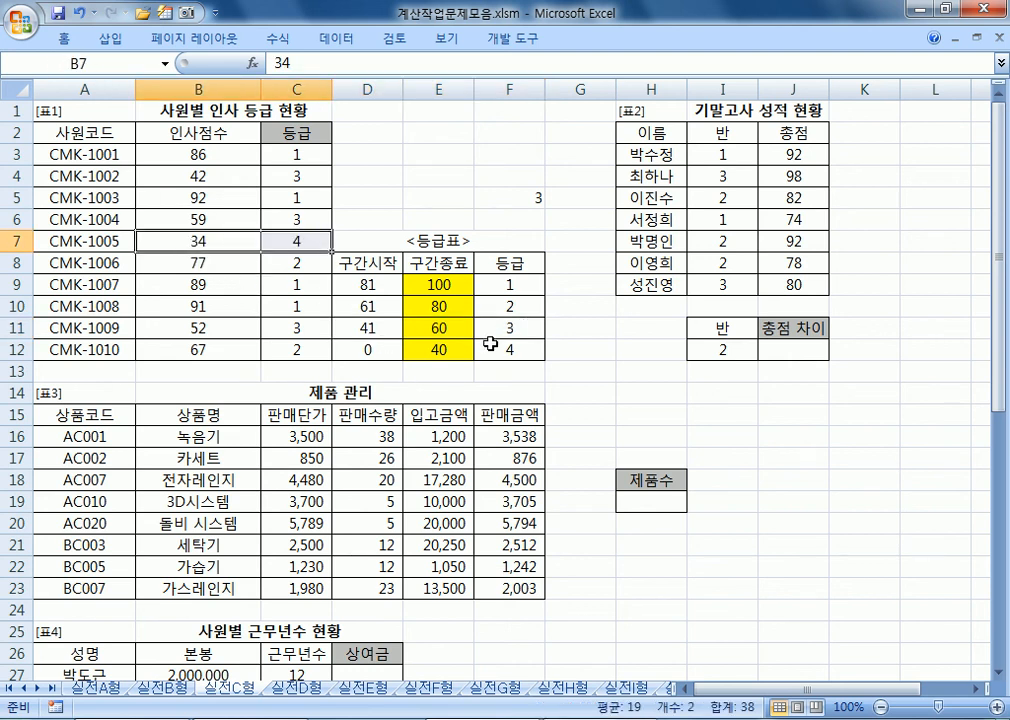
{"action": "left_click", "coordinate": [296, 153]}
- Switch to the Notepad notes and highlight the -1 in the C3 MATCH formula and the match type 1 in the ascending-order syntax
{"action": "key", "text": "alt+Tab"}
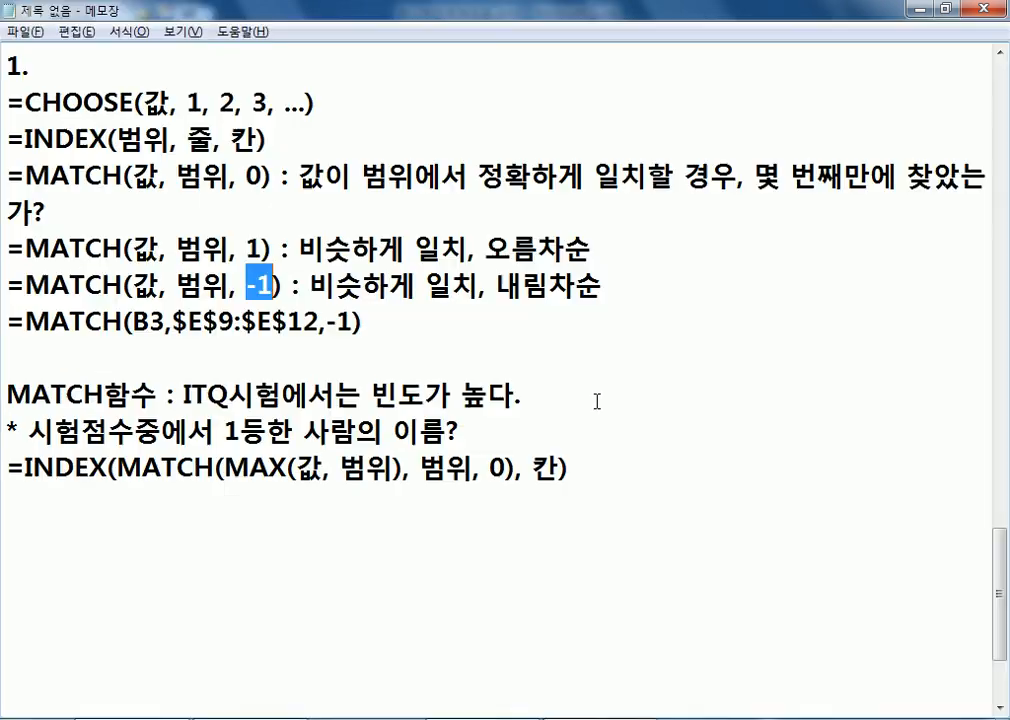
{"action": "left_click_drag", "start_coordinate": [326, 322], "coordinate": [347, 325]}
{"action": "left_click", "coordinate": [343, 343]}
{"action": "key", "text": "alt+Tab"}
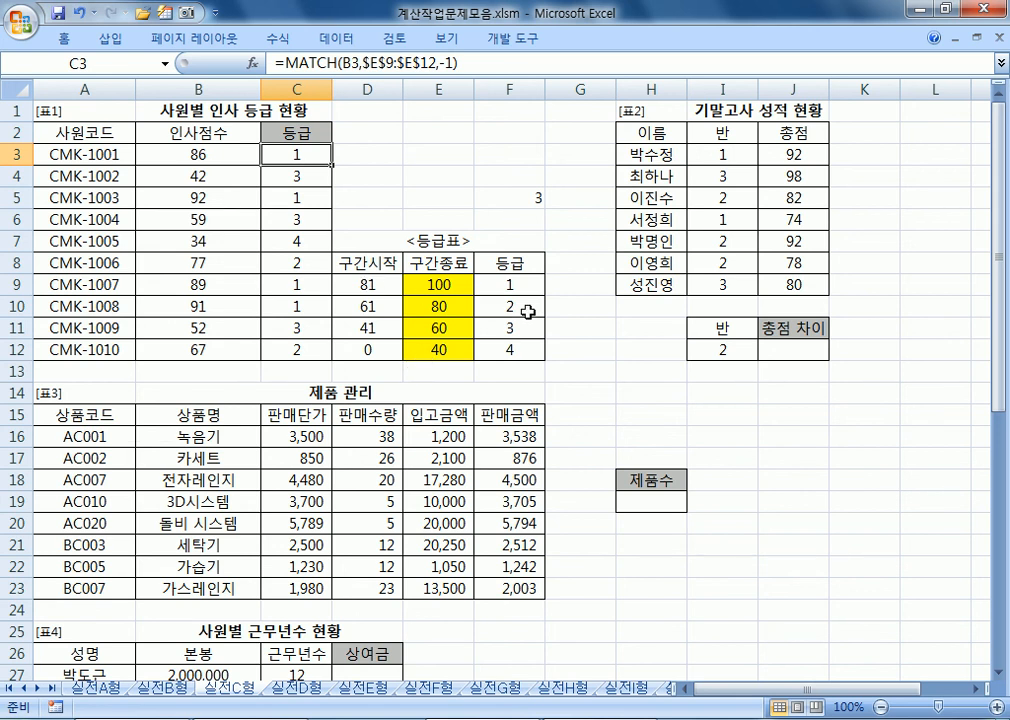
{"action": "key", "text": "alt+Tab"}
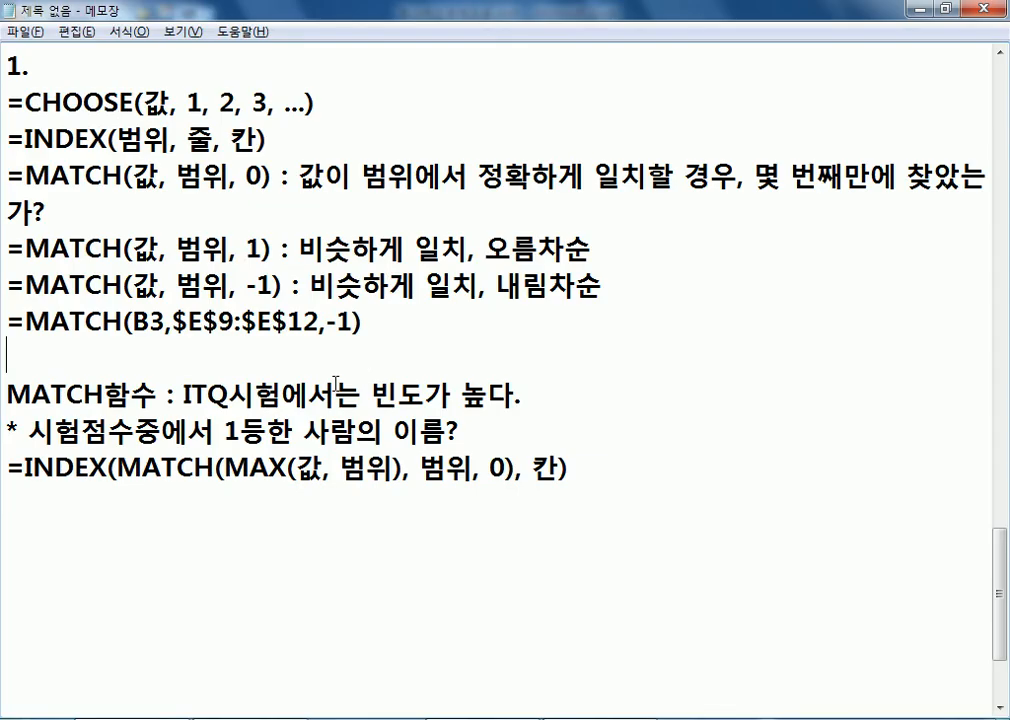
{"action": "double_click", "coordinate": [254, 244]}
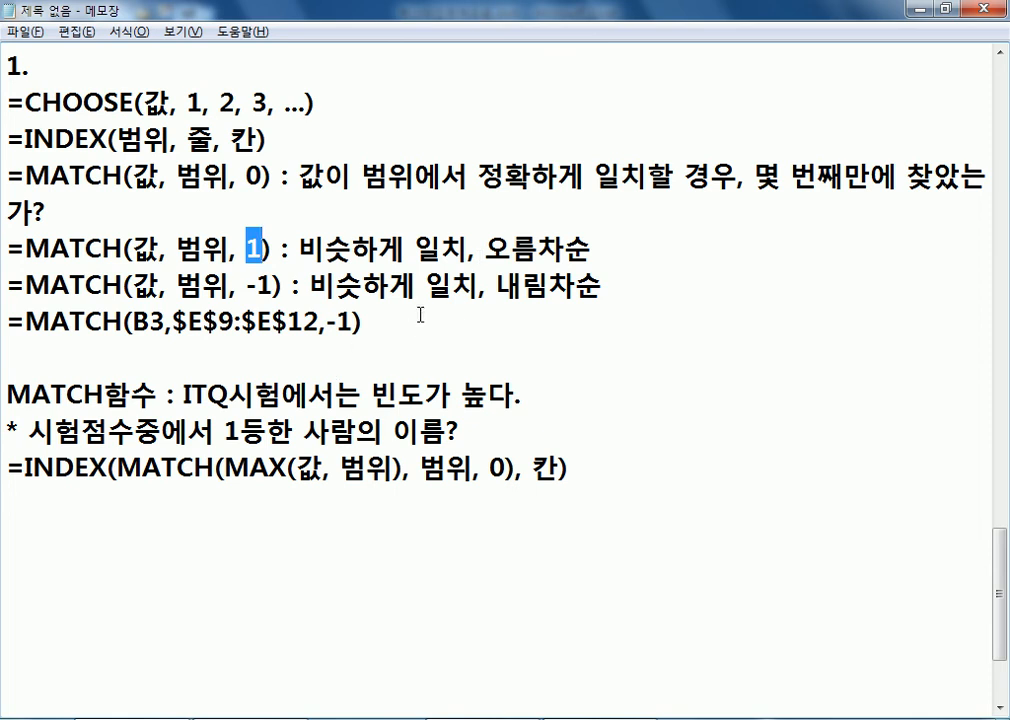
{"action": "left_click", "coordinate": [421, 338]}
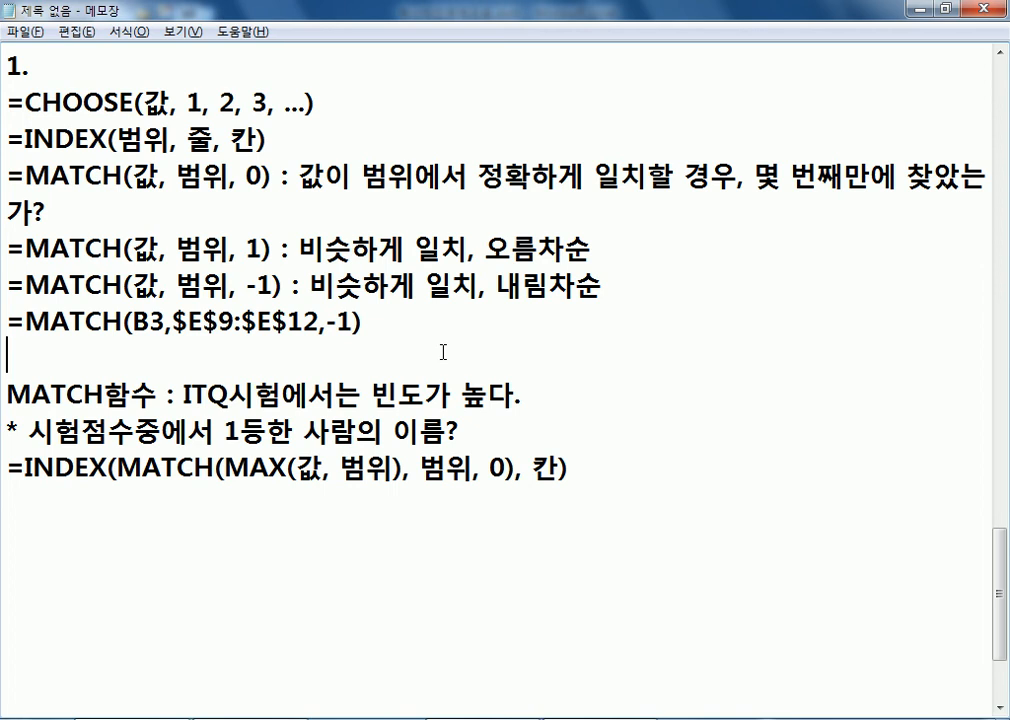
- Switch to Excel and compare the 구간시작 values D9:D12 with the 구간종료 values E9:E12 in the grade table
{"action": "key", "text": "alt+Tab"}
{"action": "left_click_drag", "start_coordinate": [374, 286], "coordinate": [385, 343]}
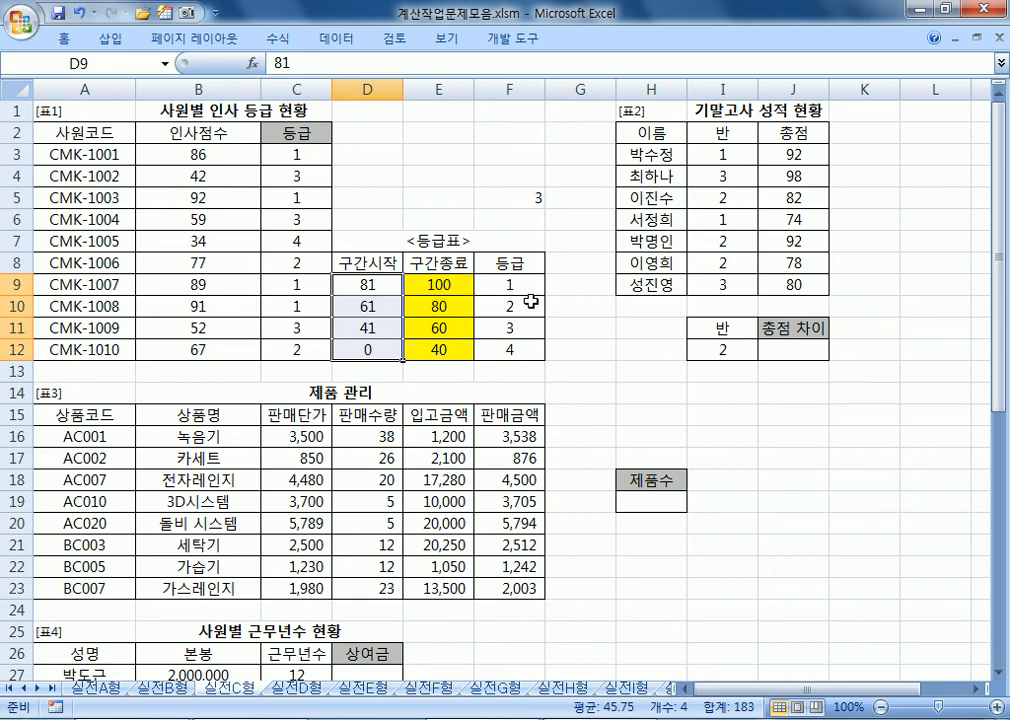
{"action": "left_click_drag", "start_coordinate": [449, 286], "coordinate": [447, 350]}
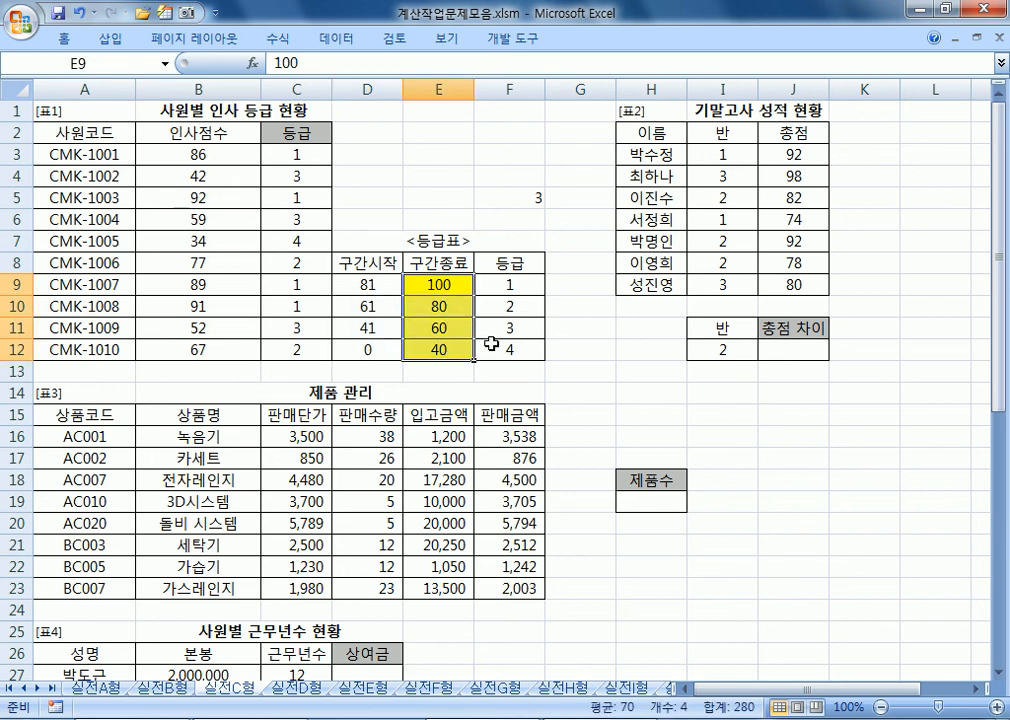
{"action": "left_click_drag", "start_coordinate": [386, 288], "coordinate": [371, 353]}
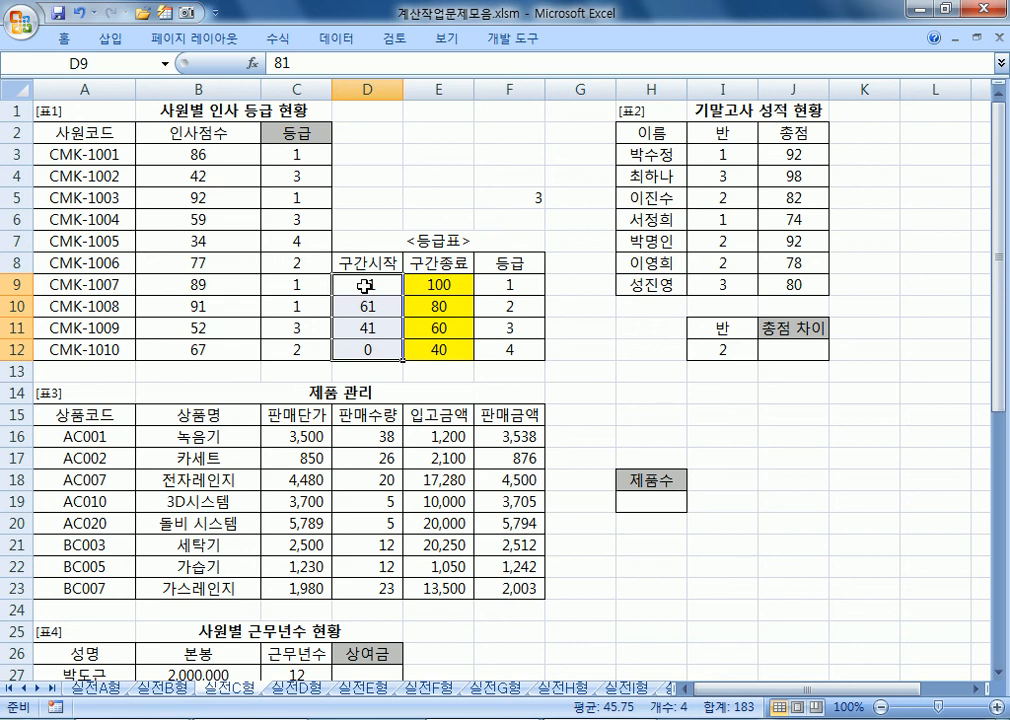
{"action": "left_click_drag", "start_coordinate": [365, 284], "coordinate": [384, 352]}
{"action": "left_click_drag", "start_coordinate": [440, 285], "coordinate": [447, 350]}
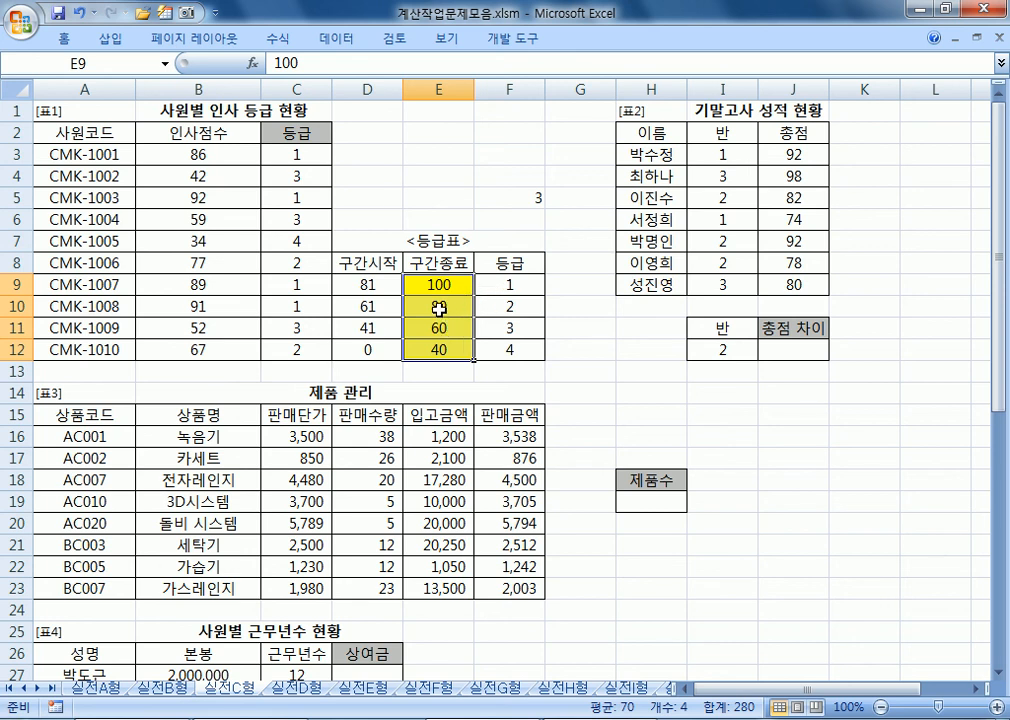
- Examine the order of the individual 구간종료 limits in E9, E10 and E12 against the grade in F9
{"action": "left_click", "coordinate": [514, 282]}
{"action": "left_click", "coordinate": [455, 308]}
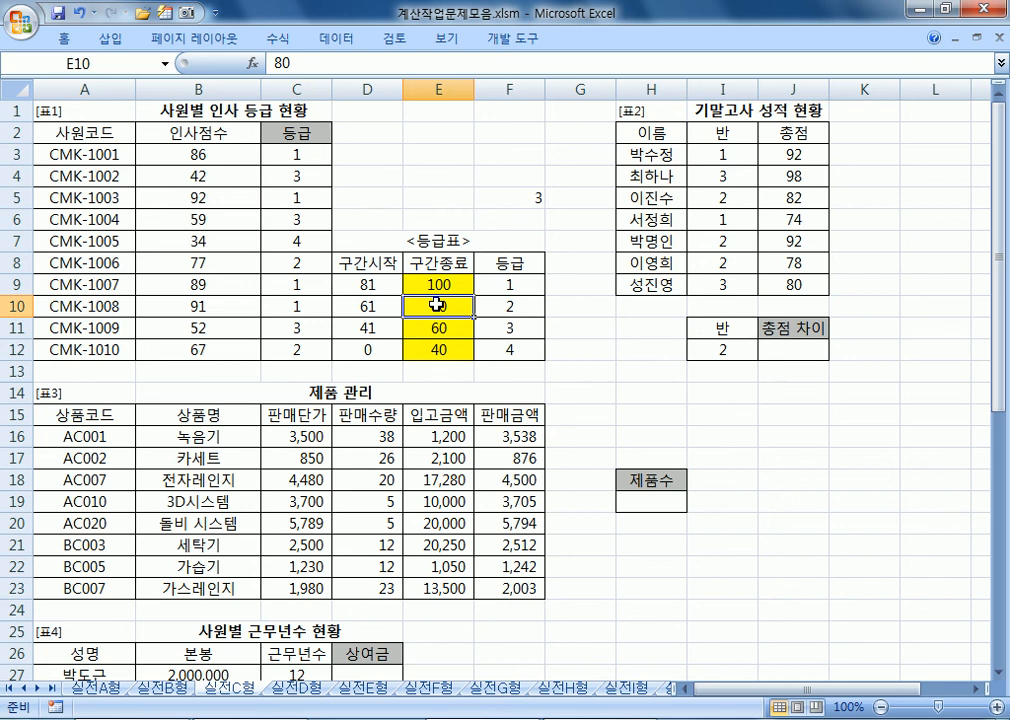
{"action": "left_click", "coordinate": [451, 350]}
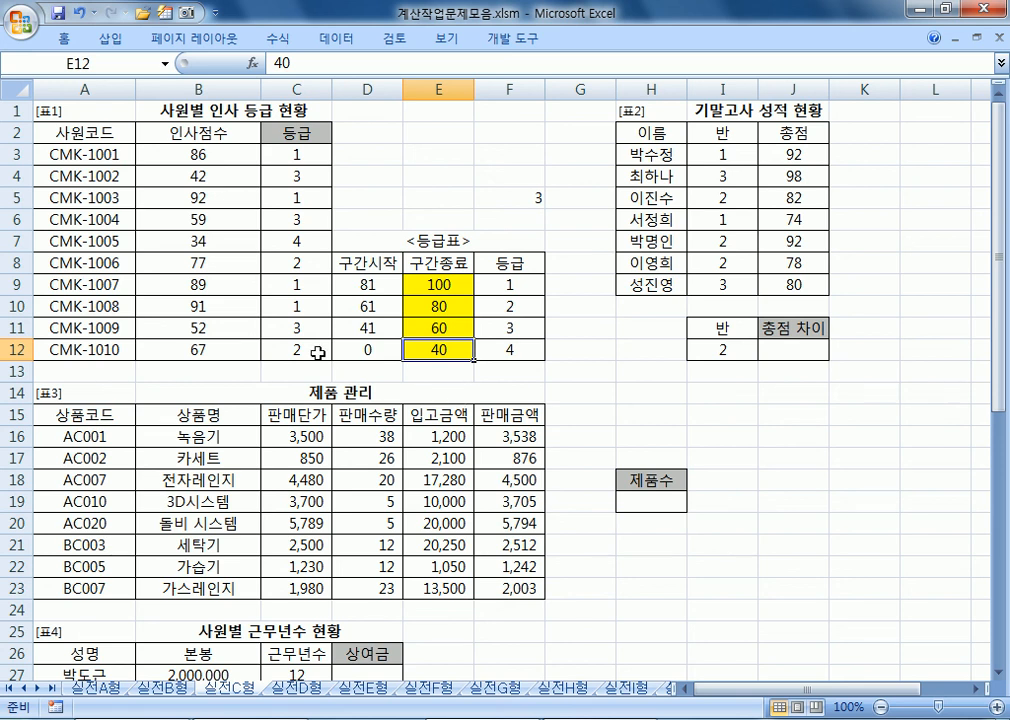
{"action": "mouse_move", "coordinate": [452, 349]}
{"action": "left_mouse_down"}
{"action": "mouse_move", "coordinate": [460, 390]}
{"action": "mouse_move", "coordinate": [445, 357]}
{"action": "left_mouse_up"}
{"action": "left_click", "coordinate": [440, 283]}
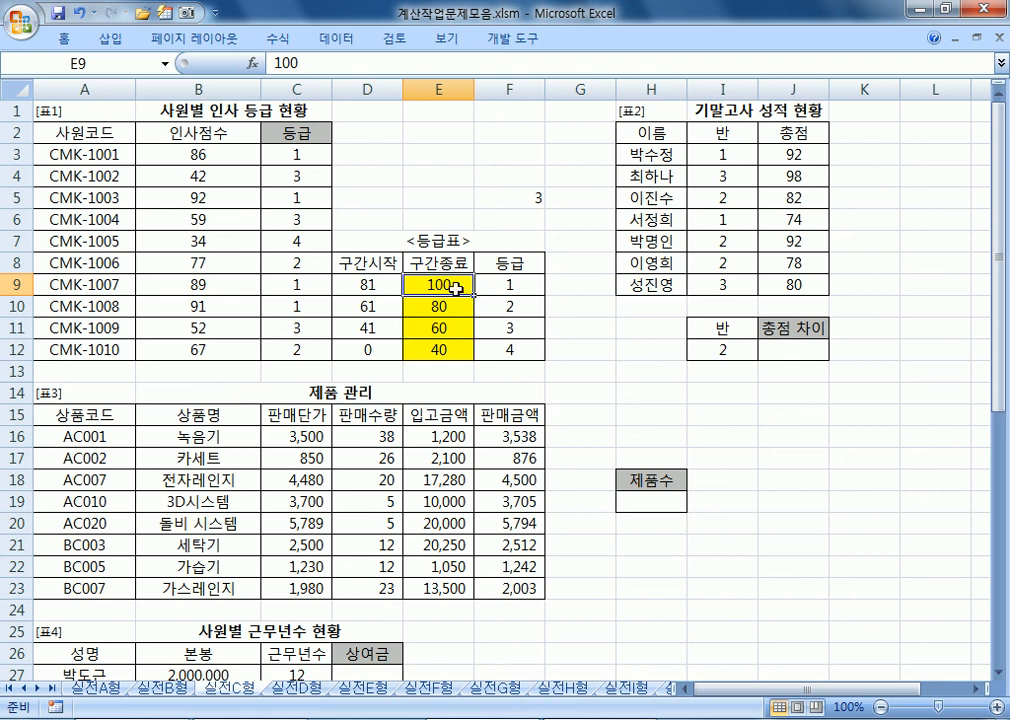